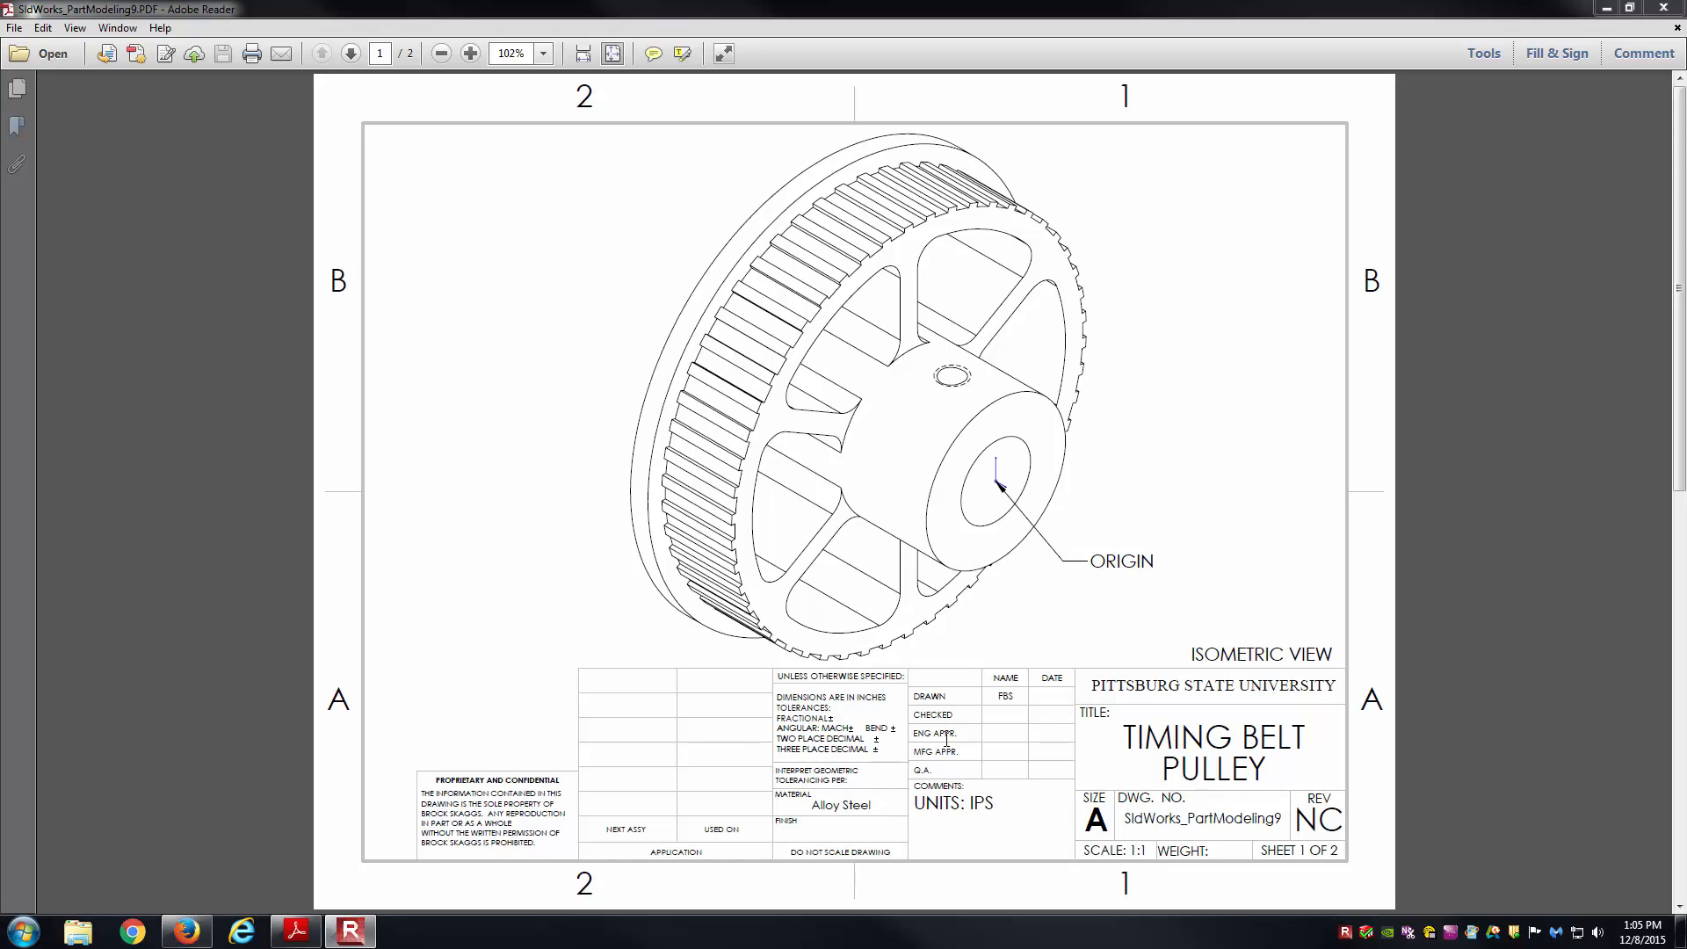
Go to page 2 of the Timing Belt Pulley PDF and zoom to 125%.
left_click(350, 54)
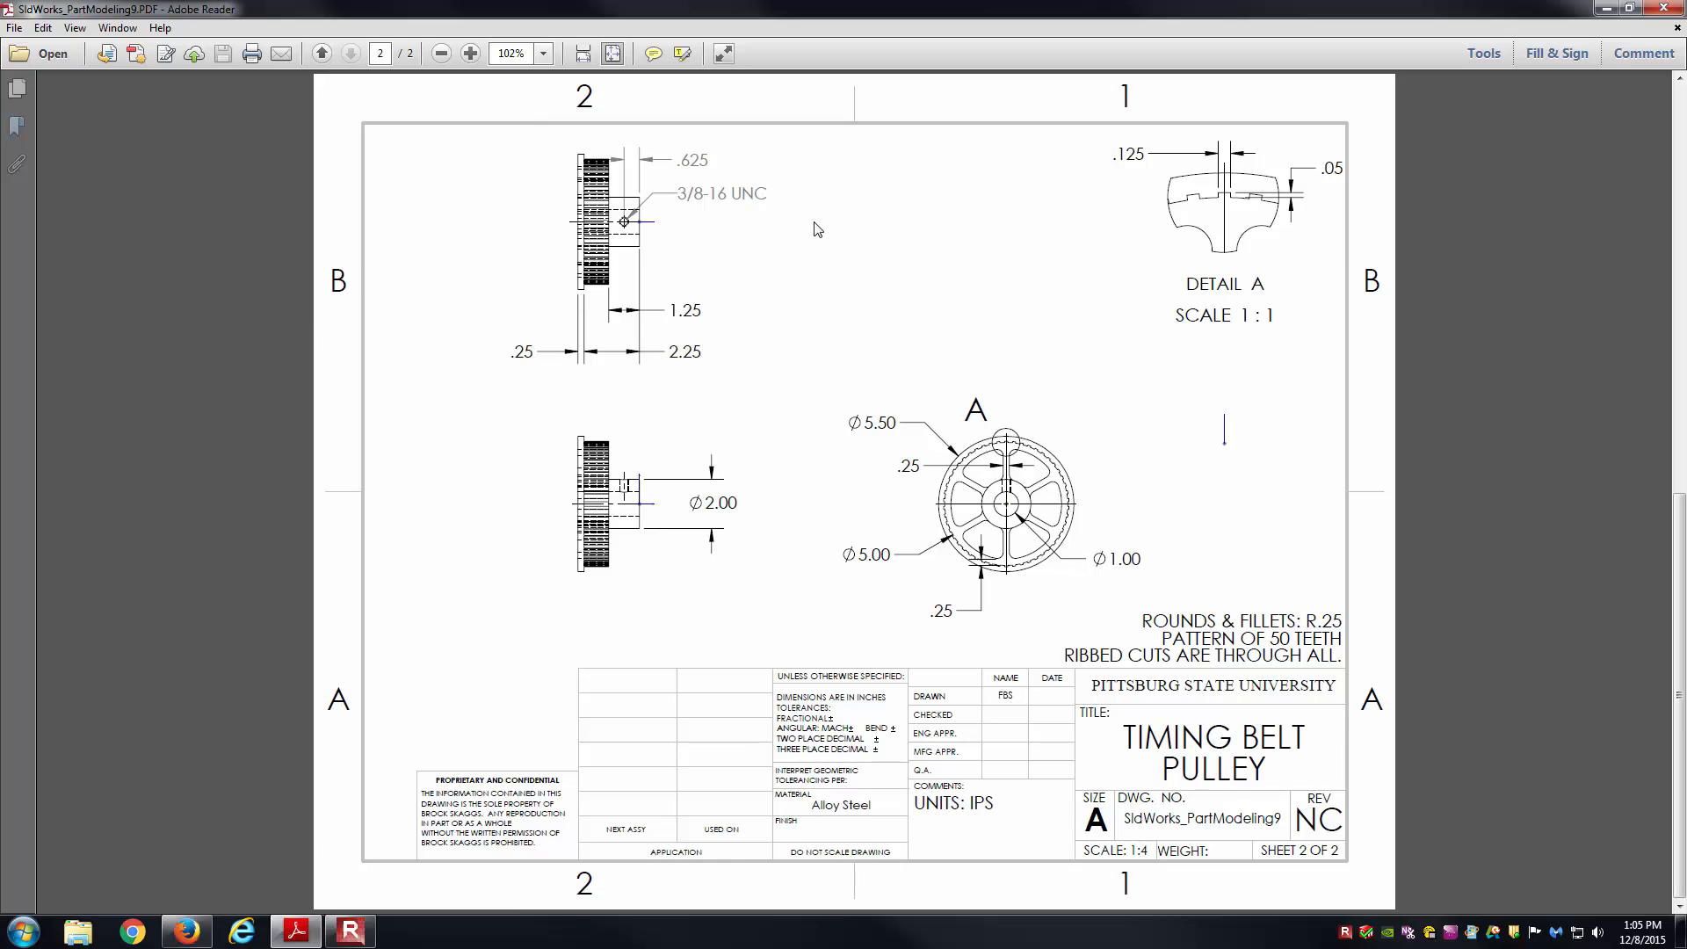
key("ctrl+equal")
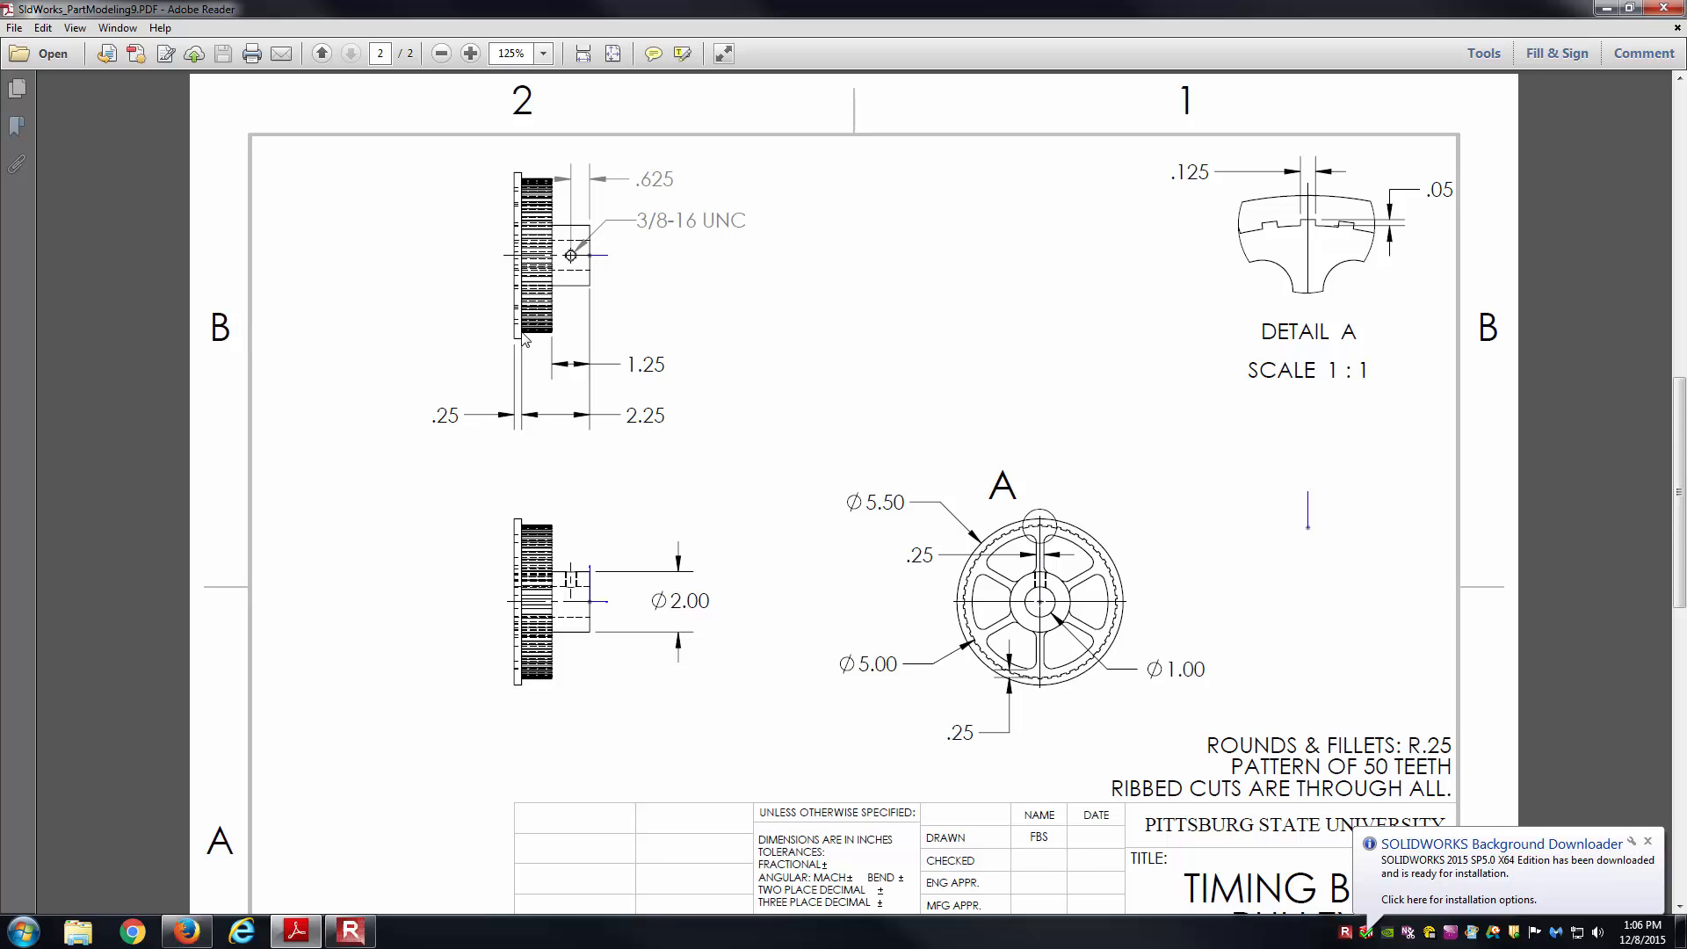
Launch SOLIDWORKS 2015 and create a new part document.
left_click(22, 930)
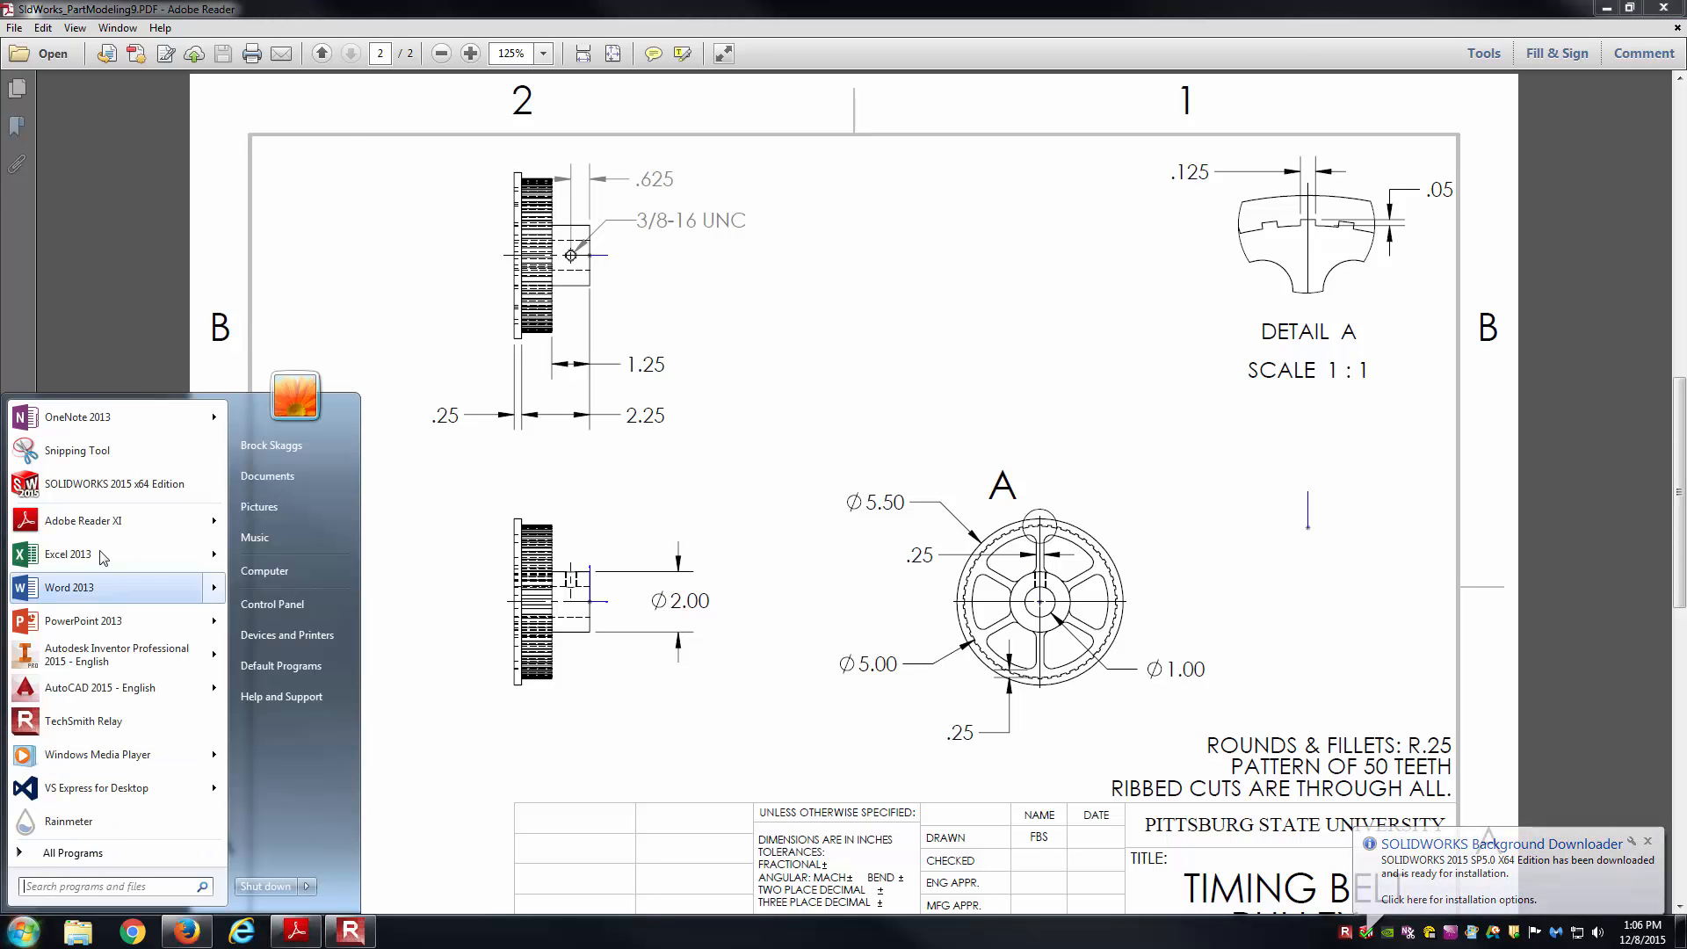
left_click(109, 484)
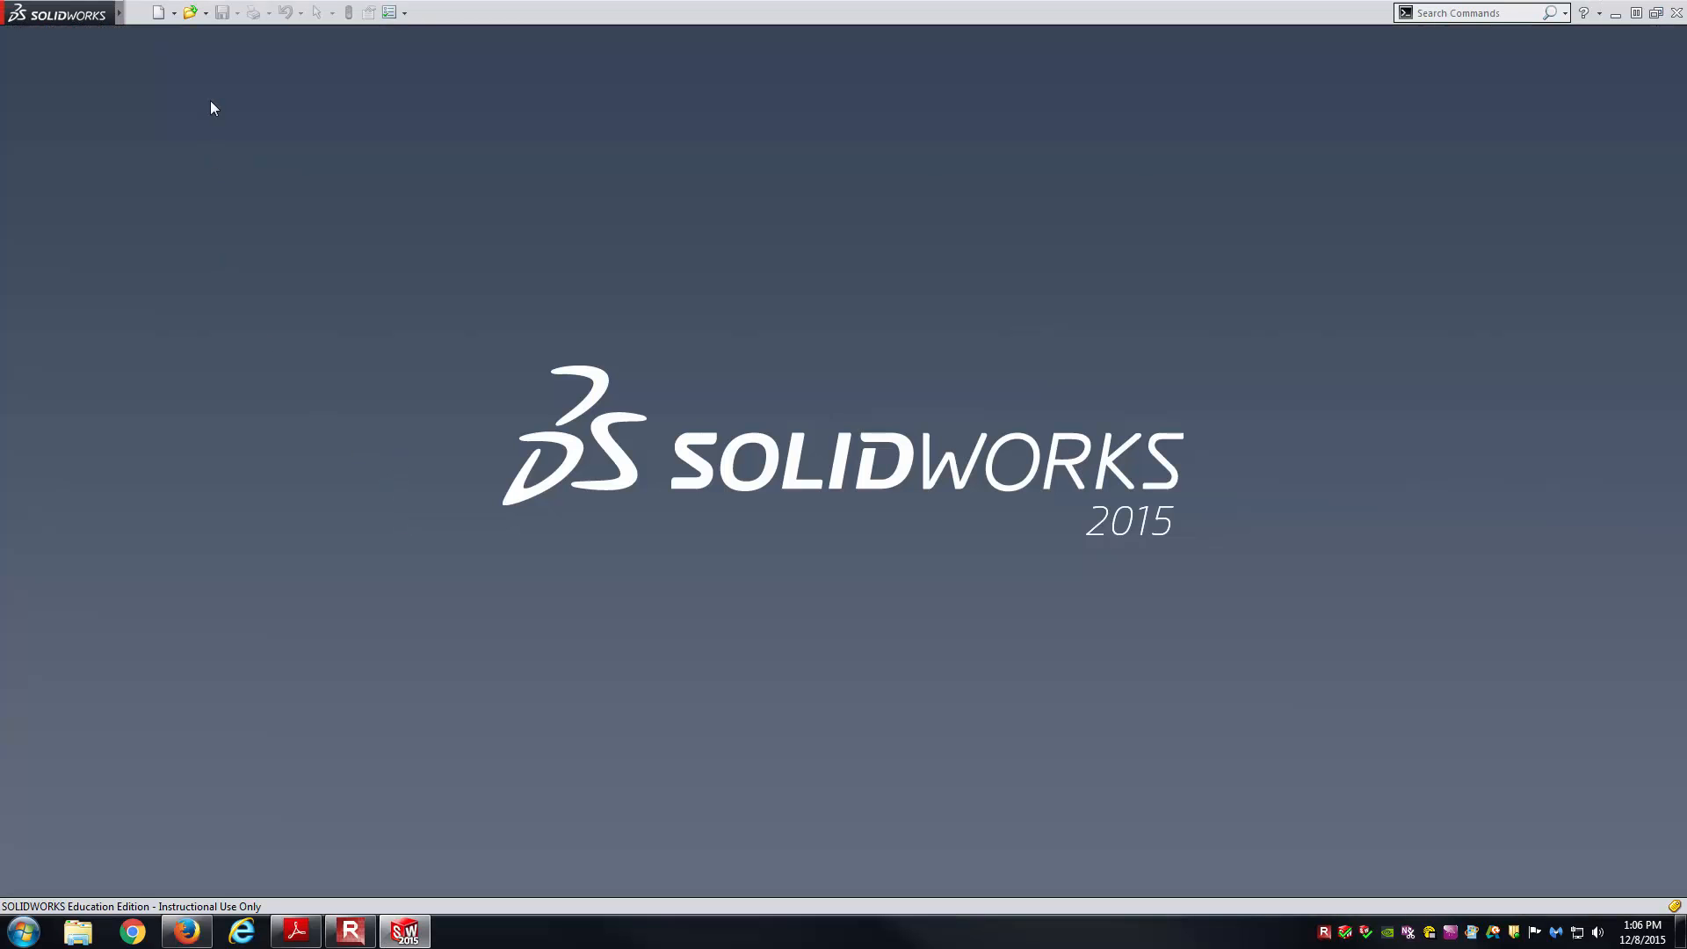
left_click(158, 13)
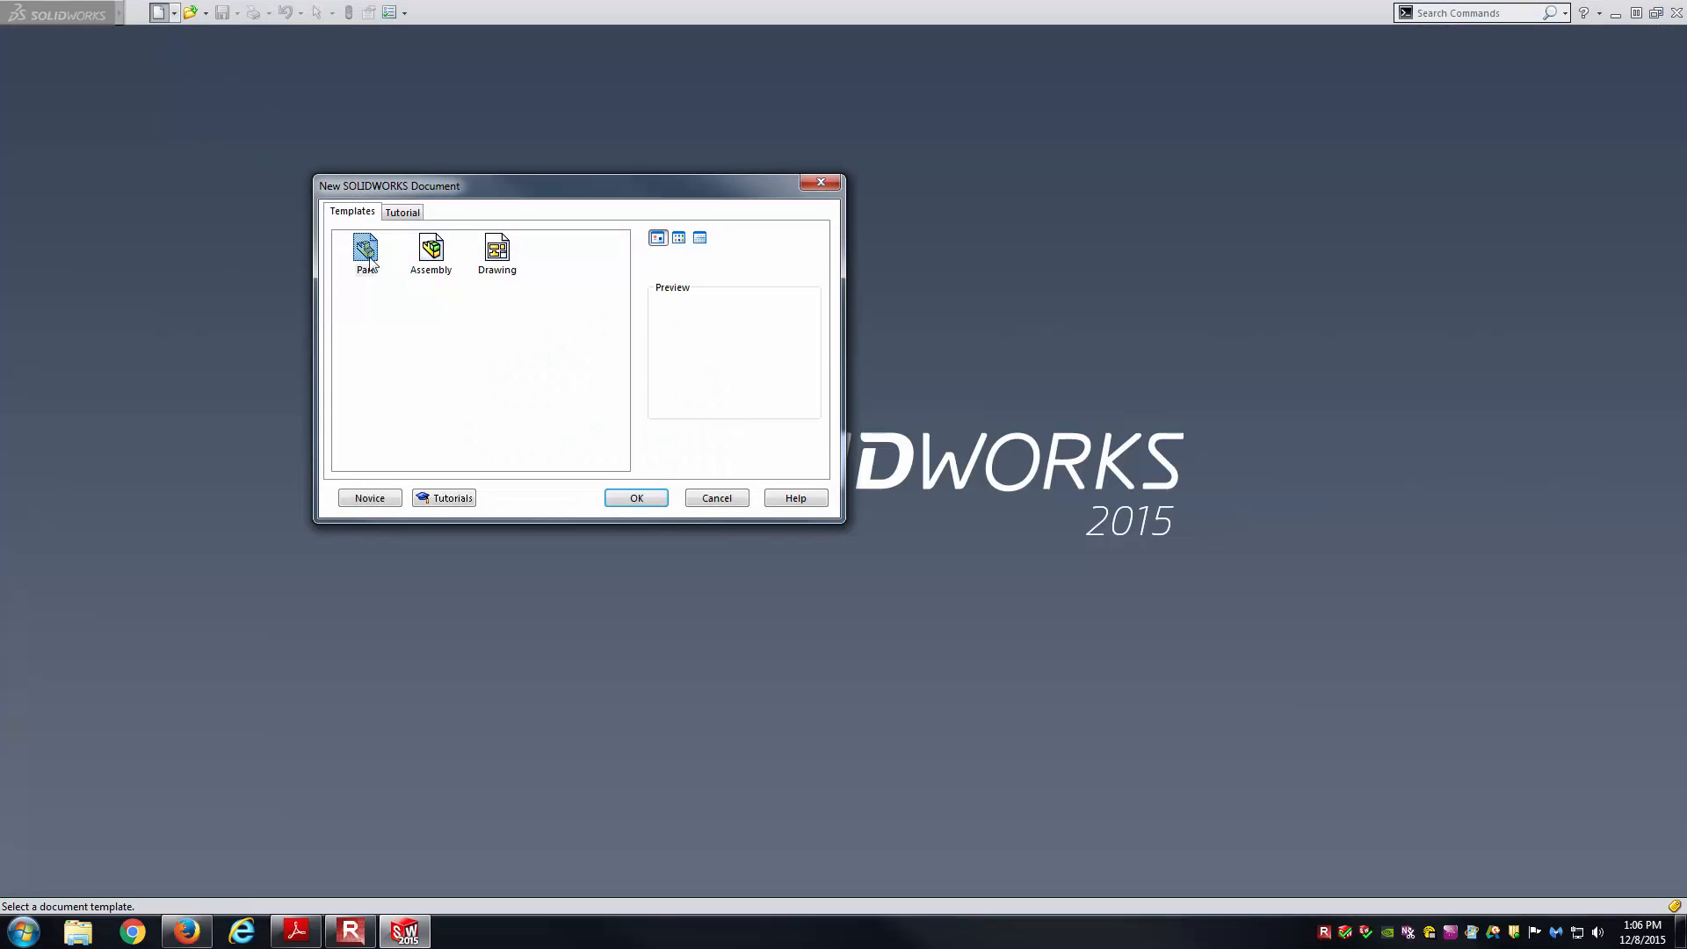
double_click(365, 252)
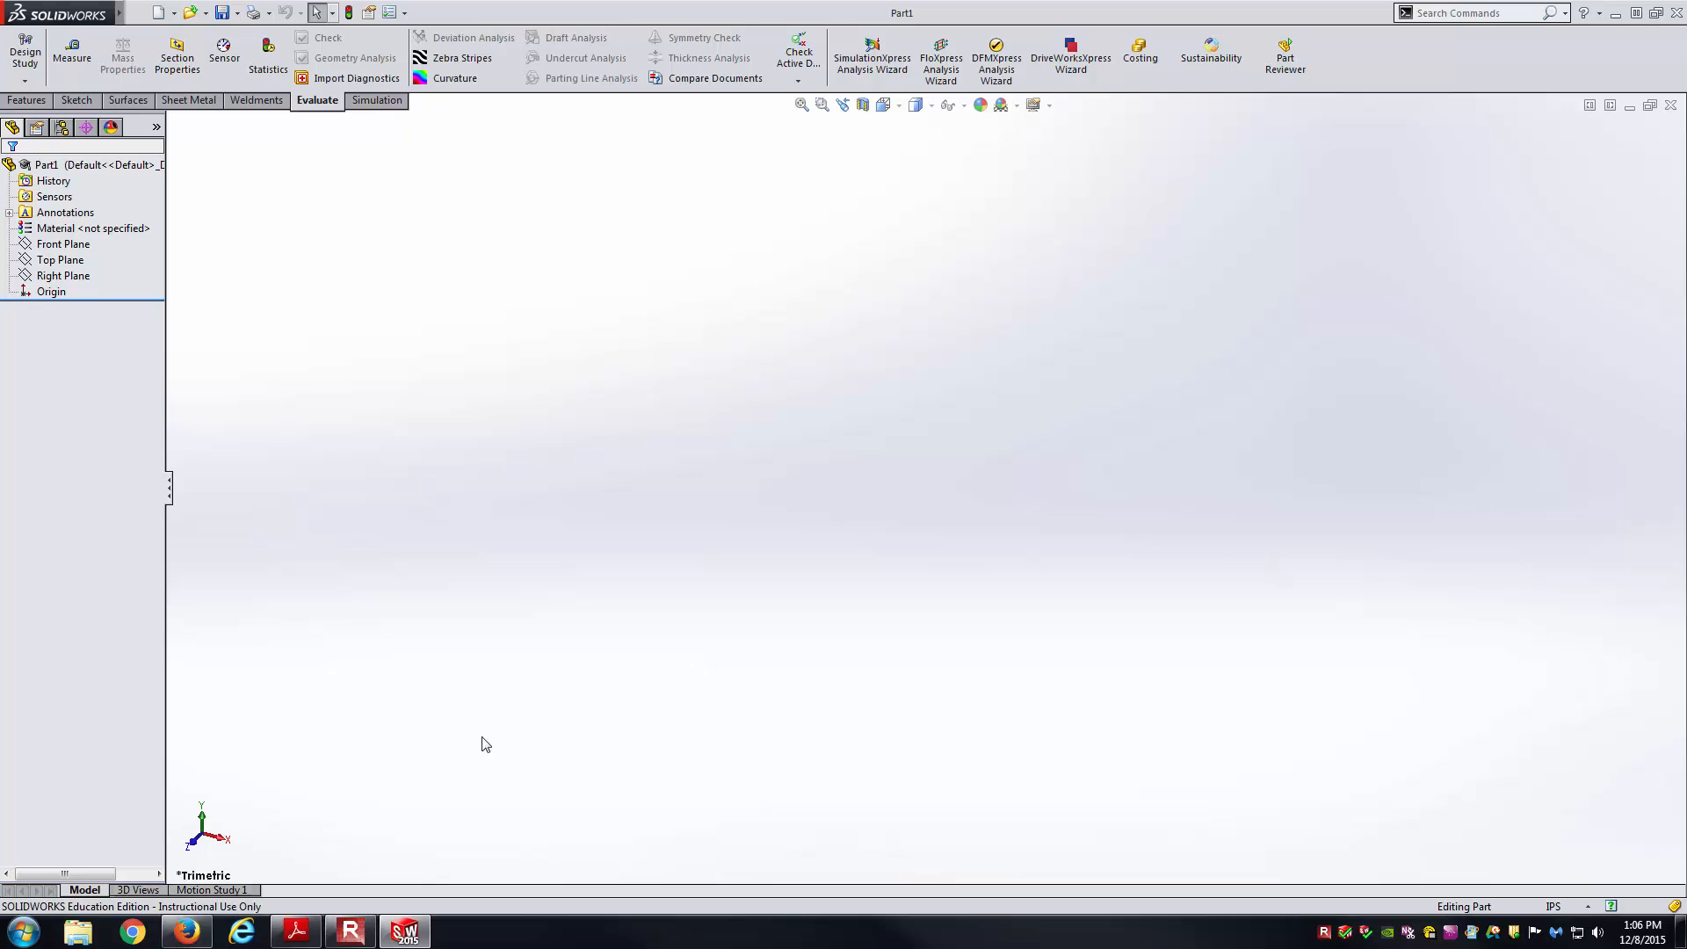
Assign Alloy Steel as the part's material, checking the pulley drawing.
left_click(296, 930)
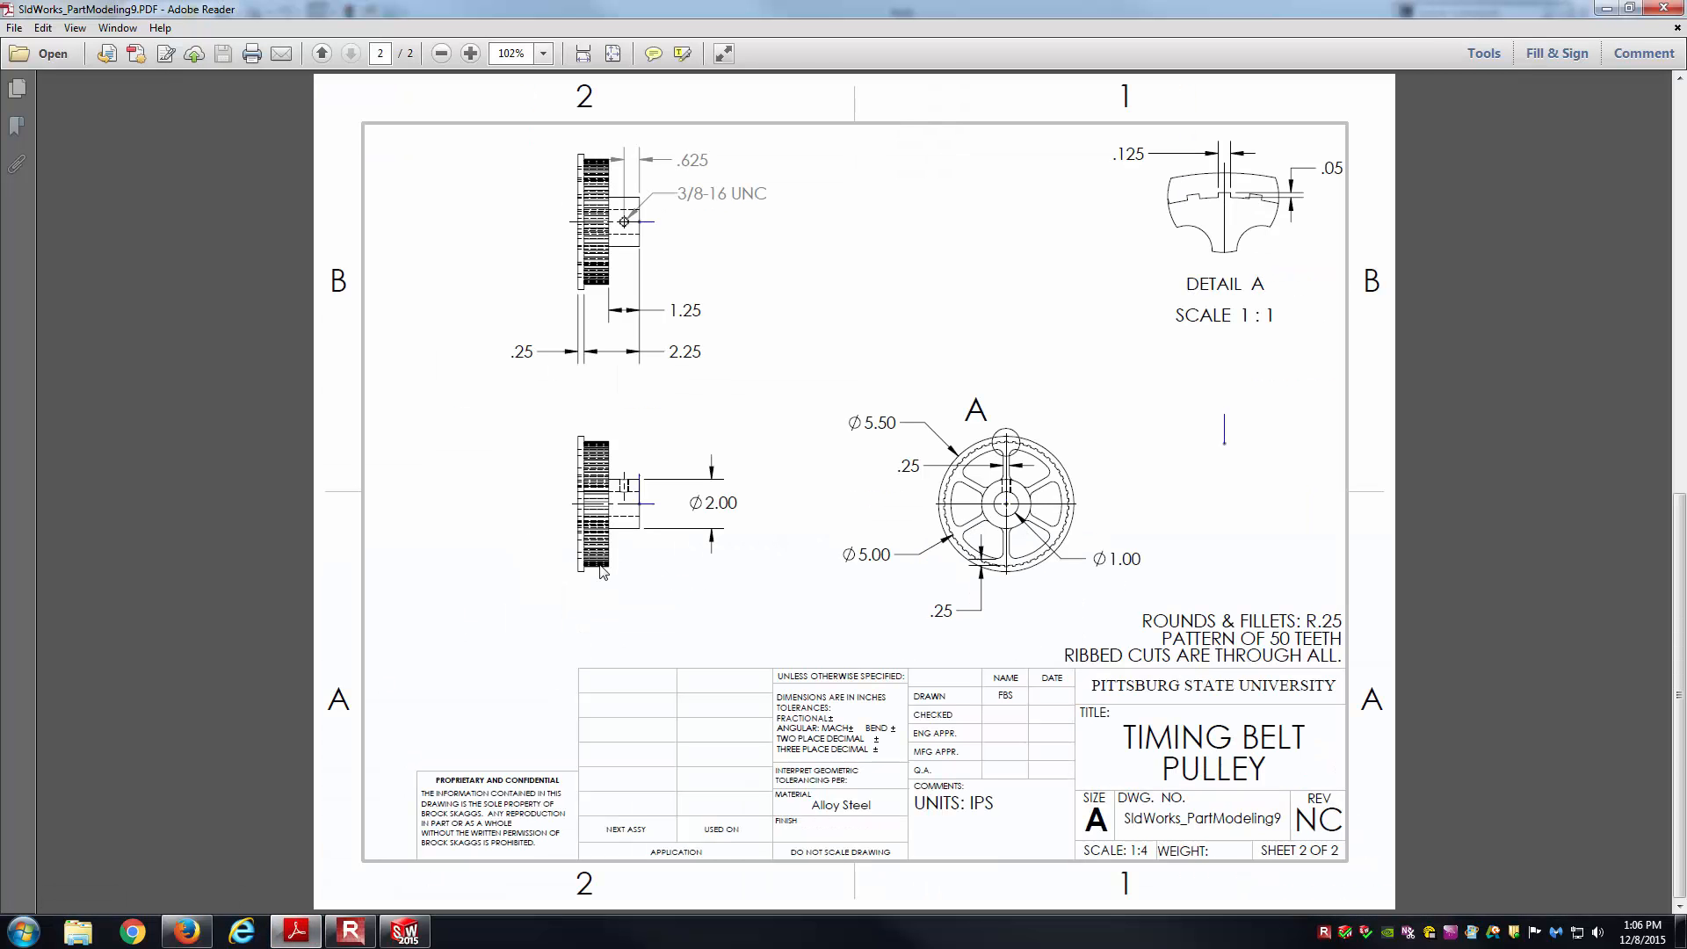
left_click(406, 930)
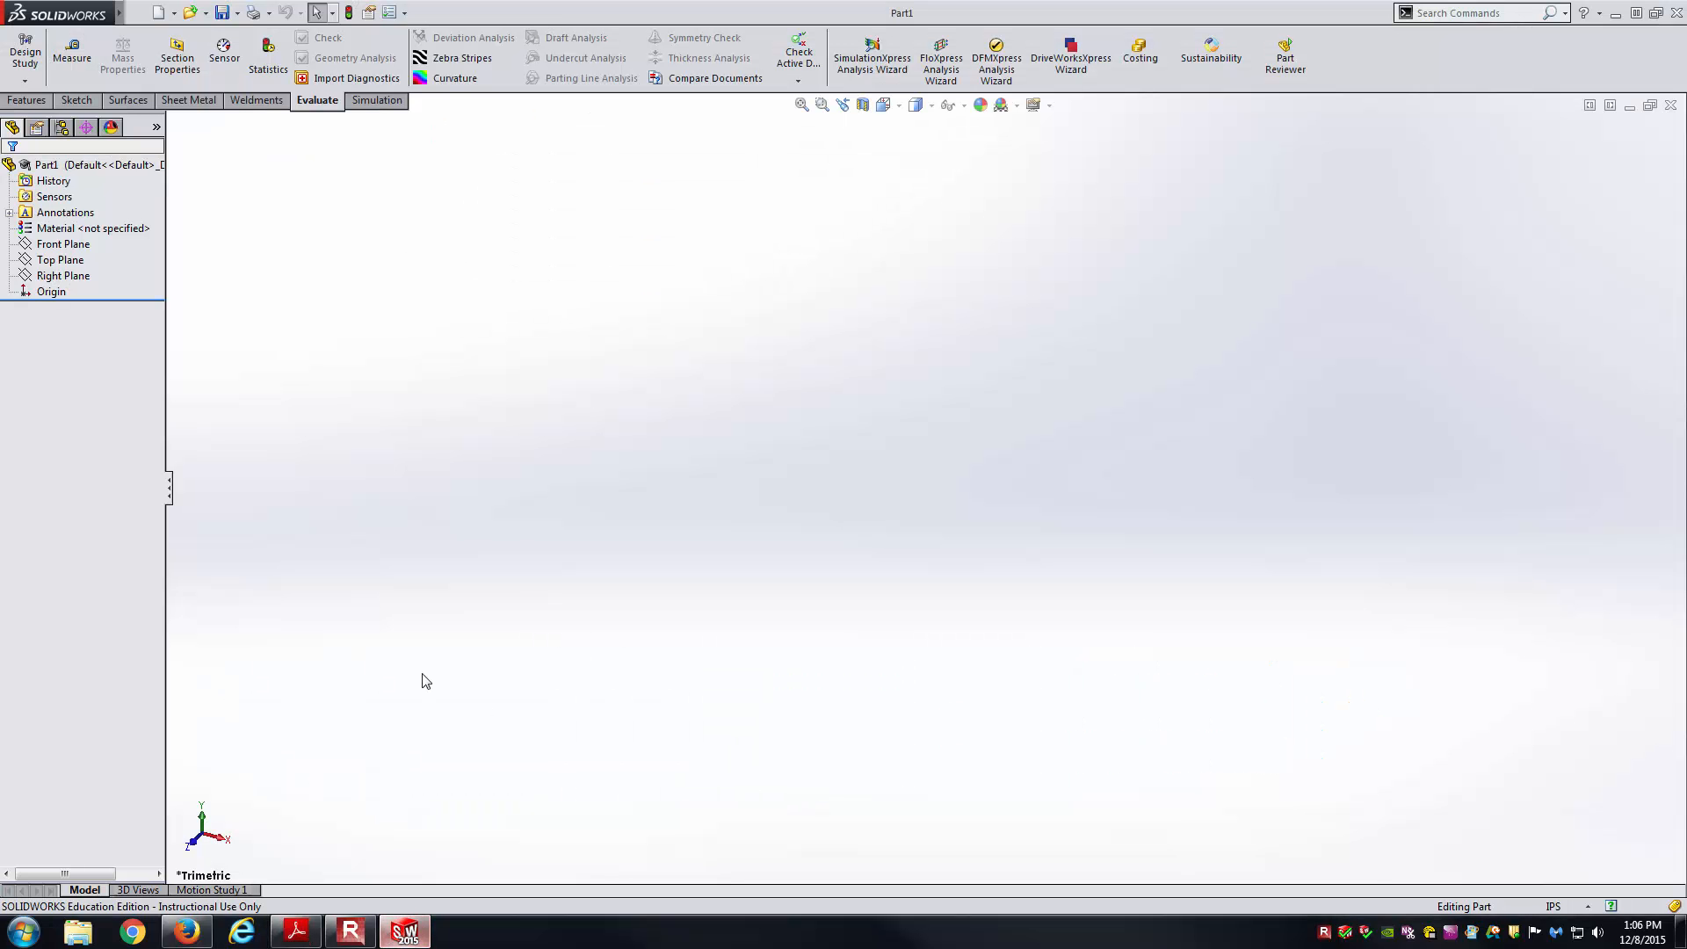
right_click(123, 229)
left_click(183, 239)
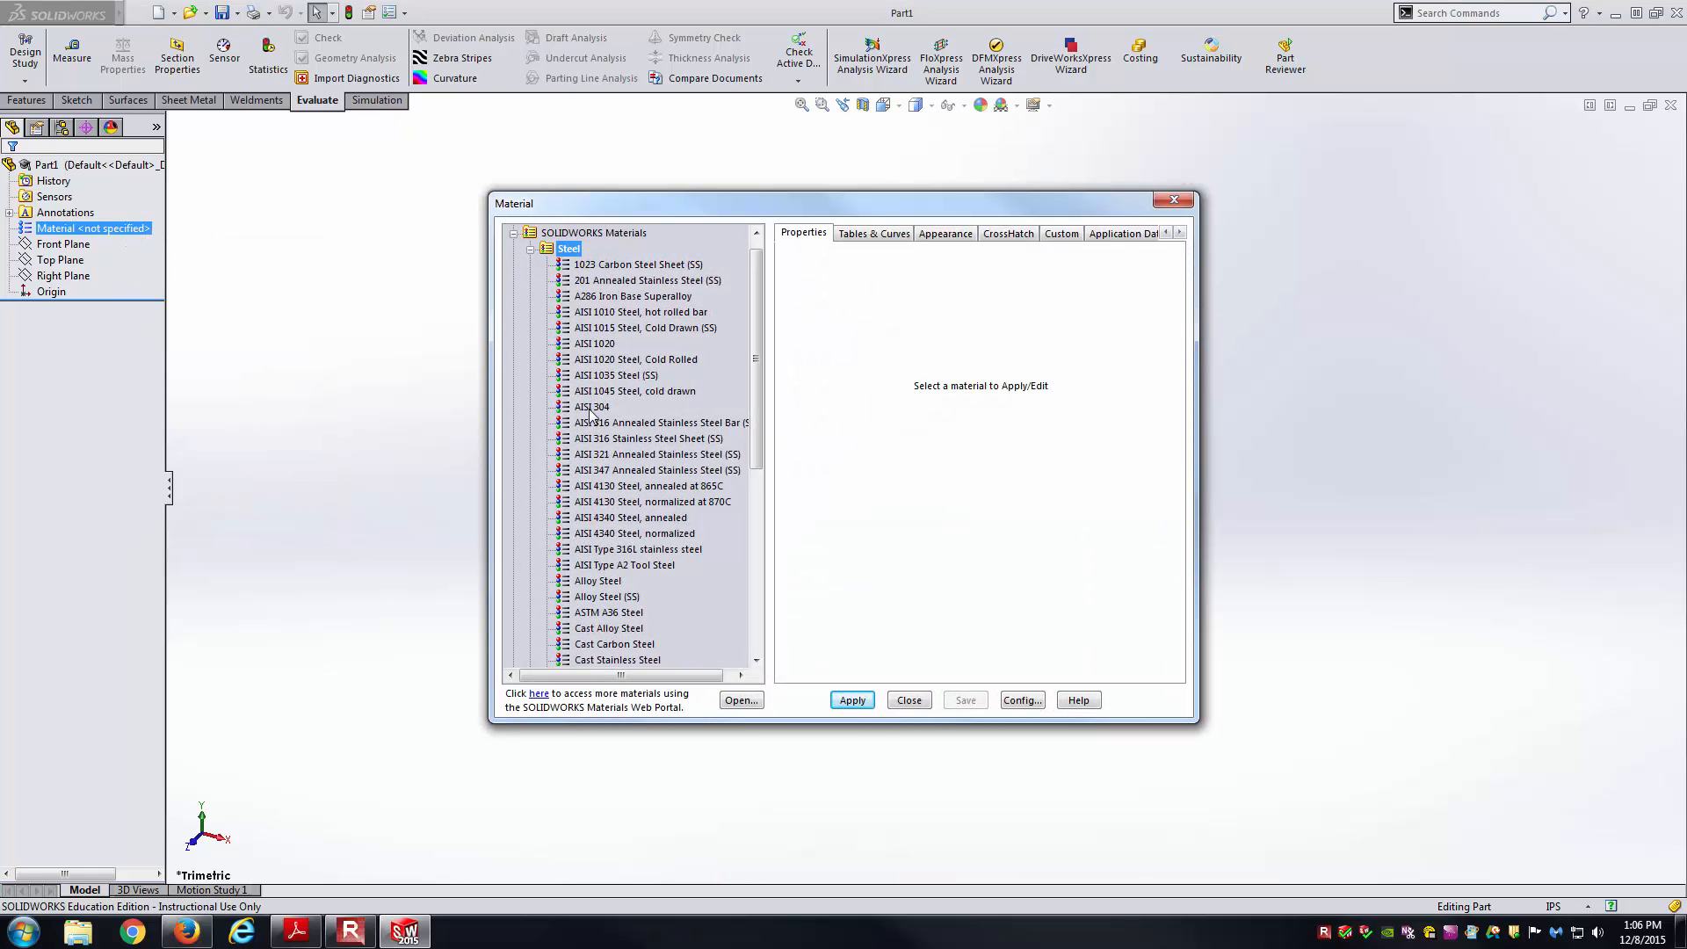
left_click(605, 581)
left_click(850, 699)
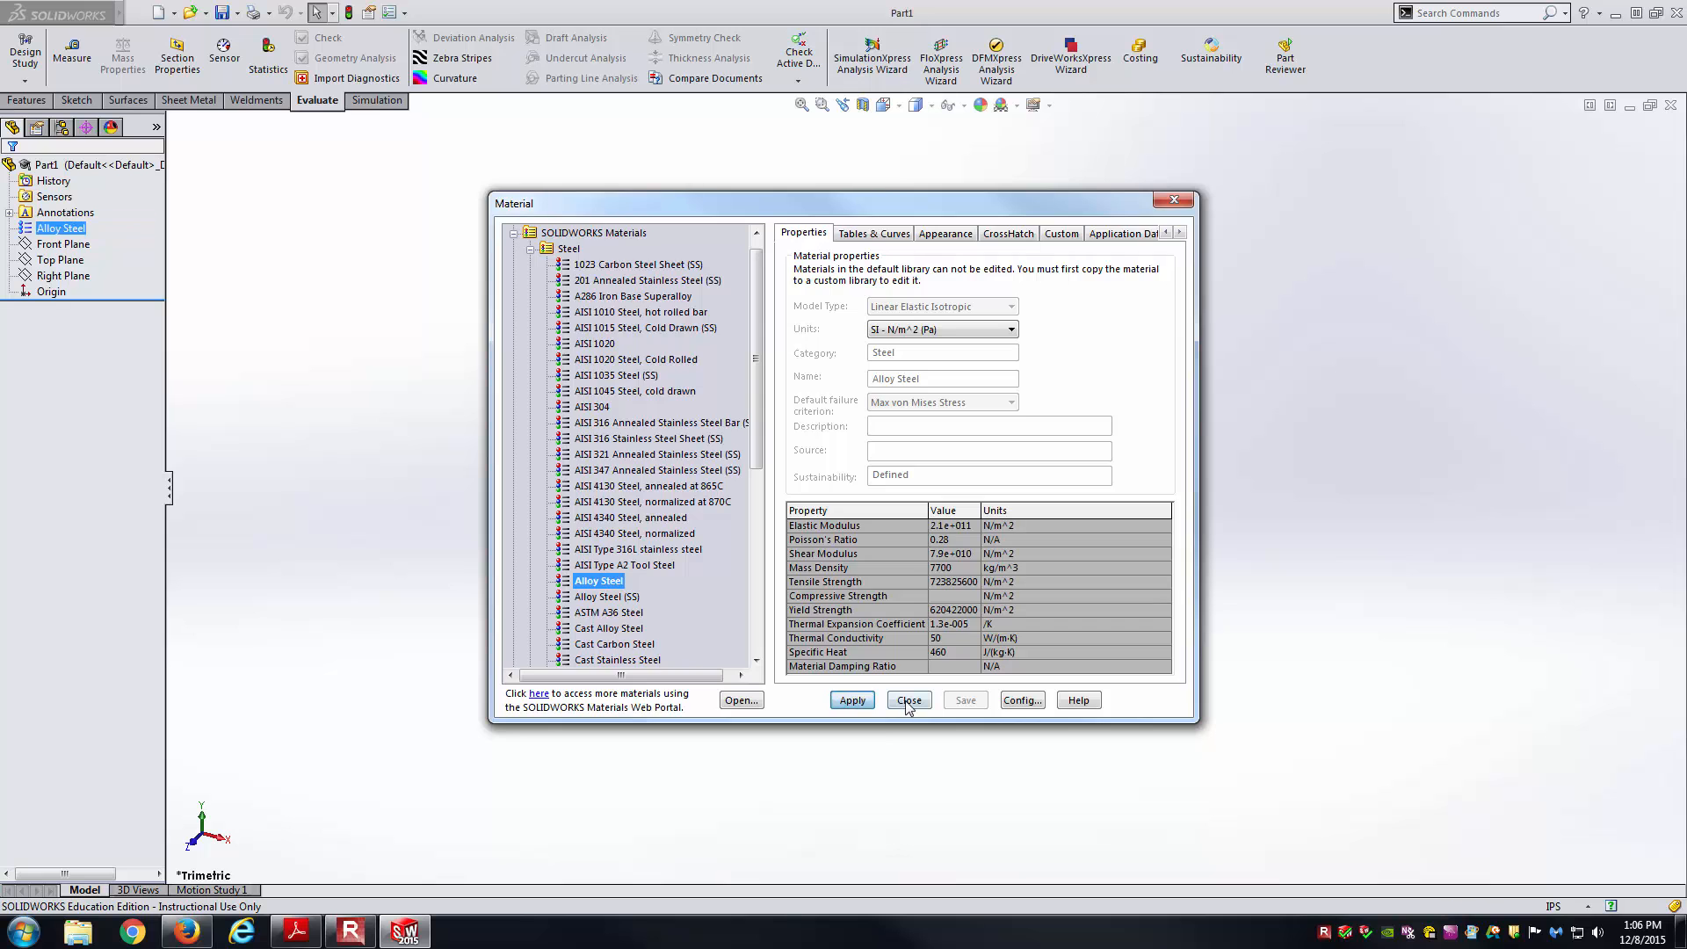
left_click(908, 699)
left_click(296, 930)
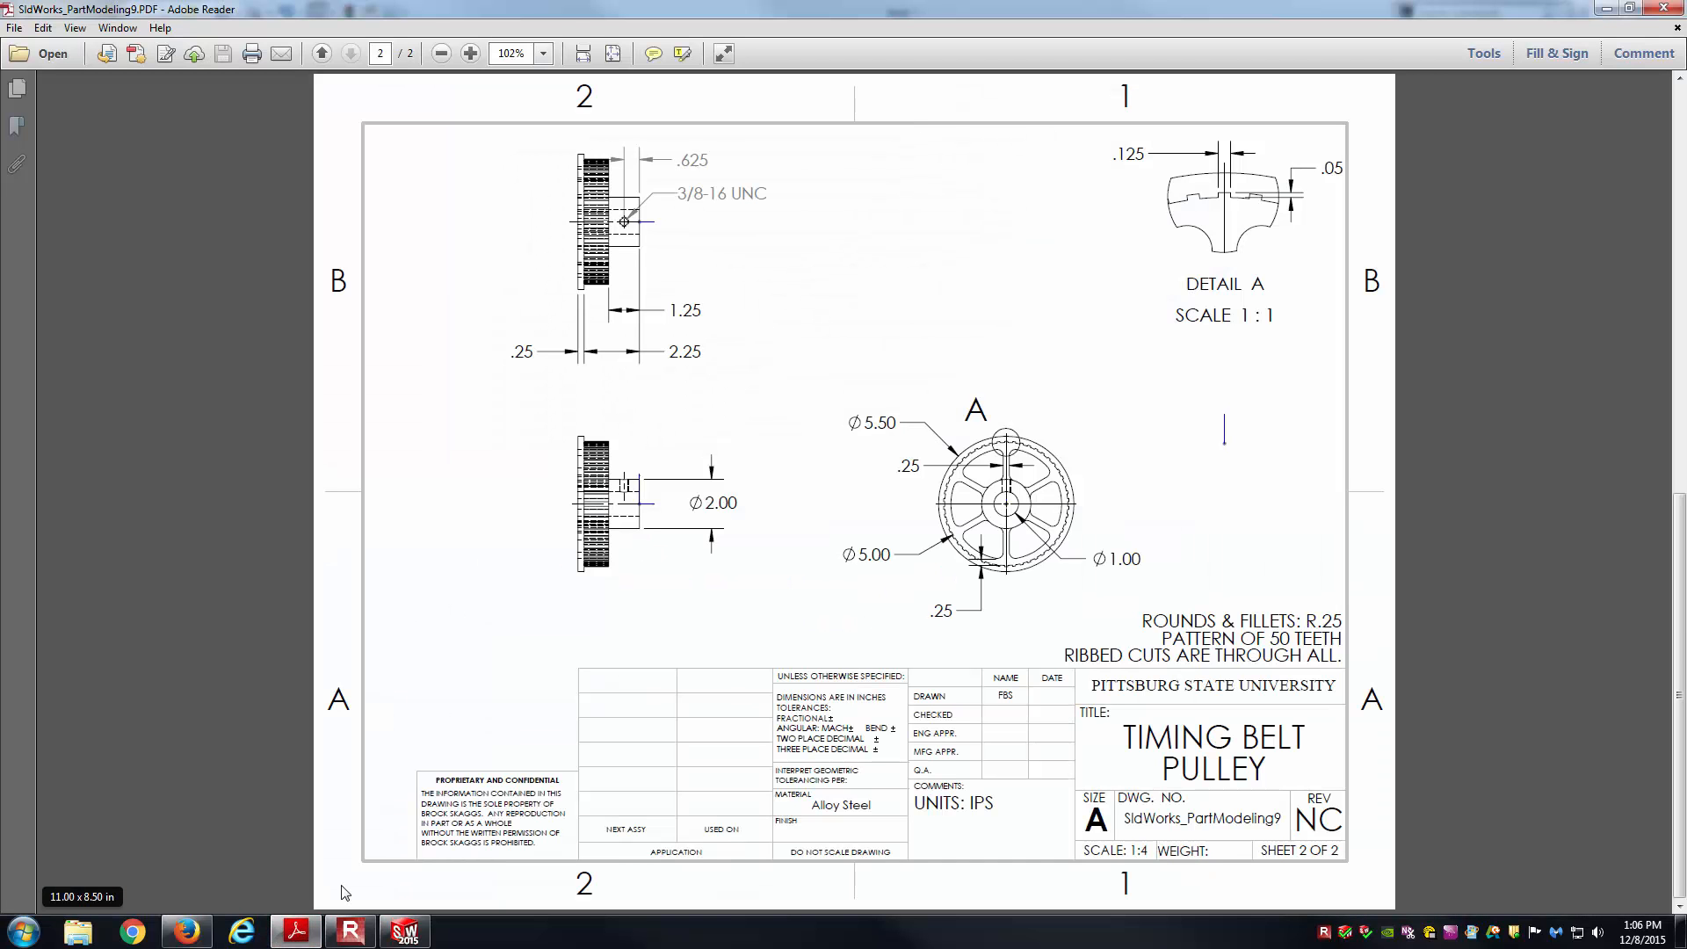
Scroll the PDF back to page 1's isometric pulley view, keeping SOLIDWORKS minimized.
scroll(527, 682, "up", 2)
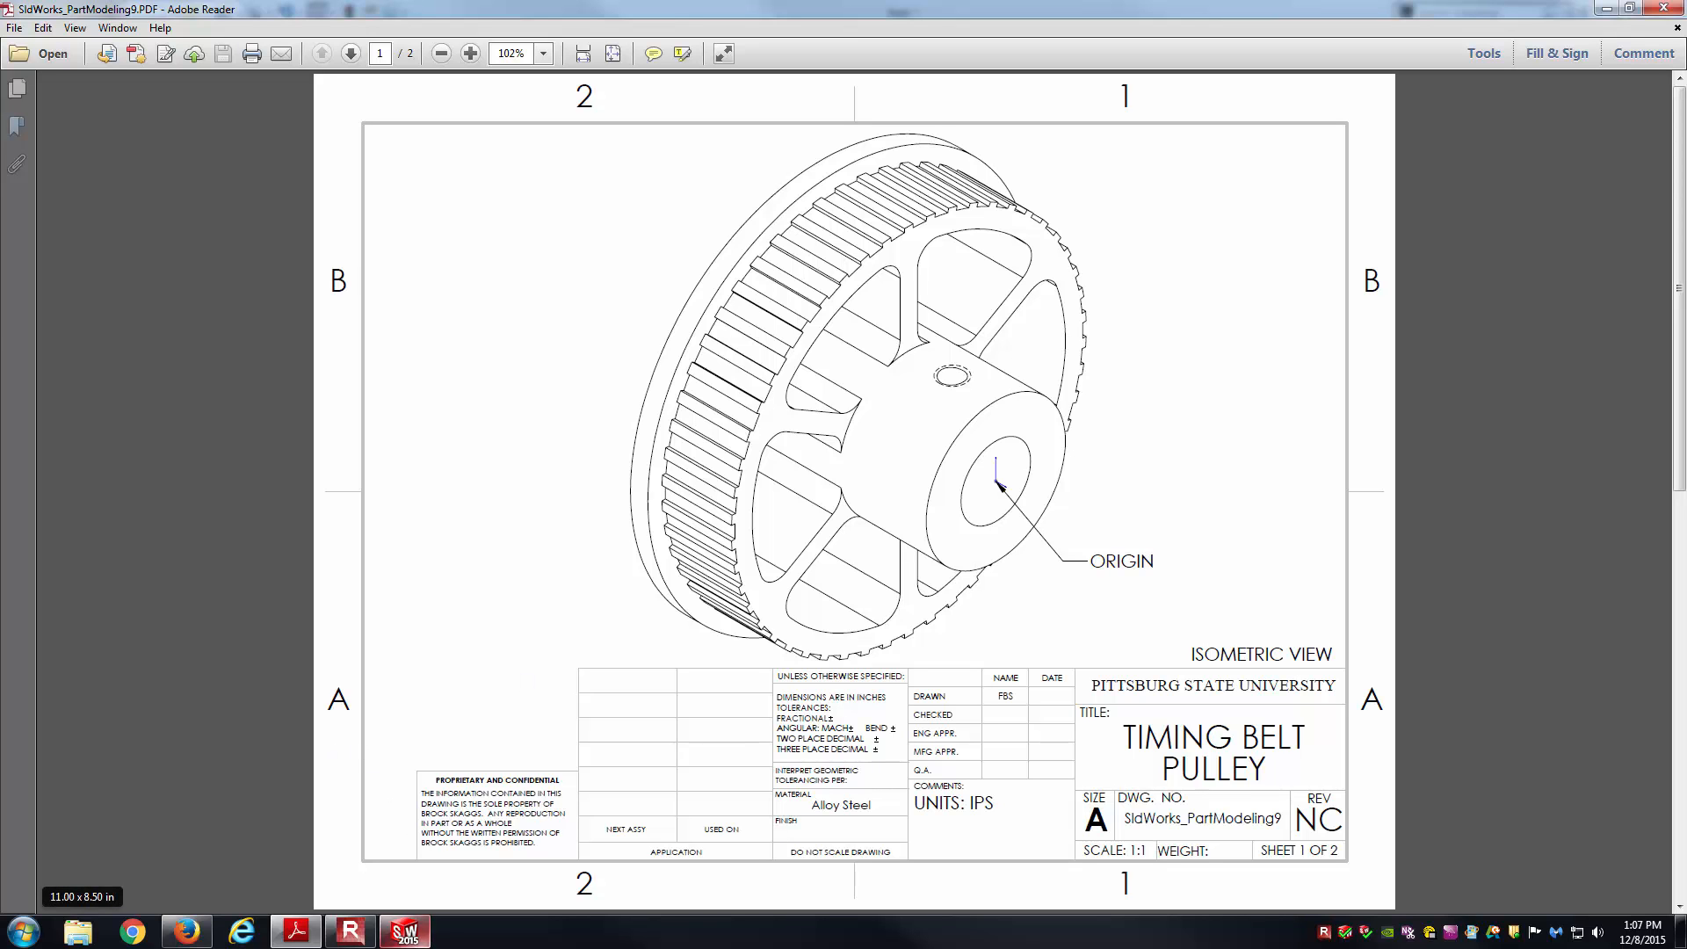
left_click(412, 936)
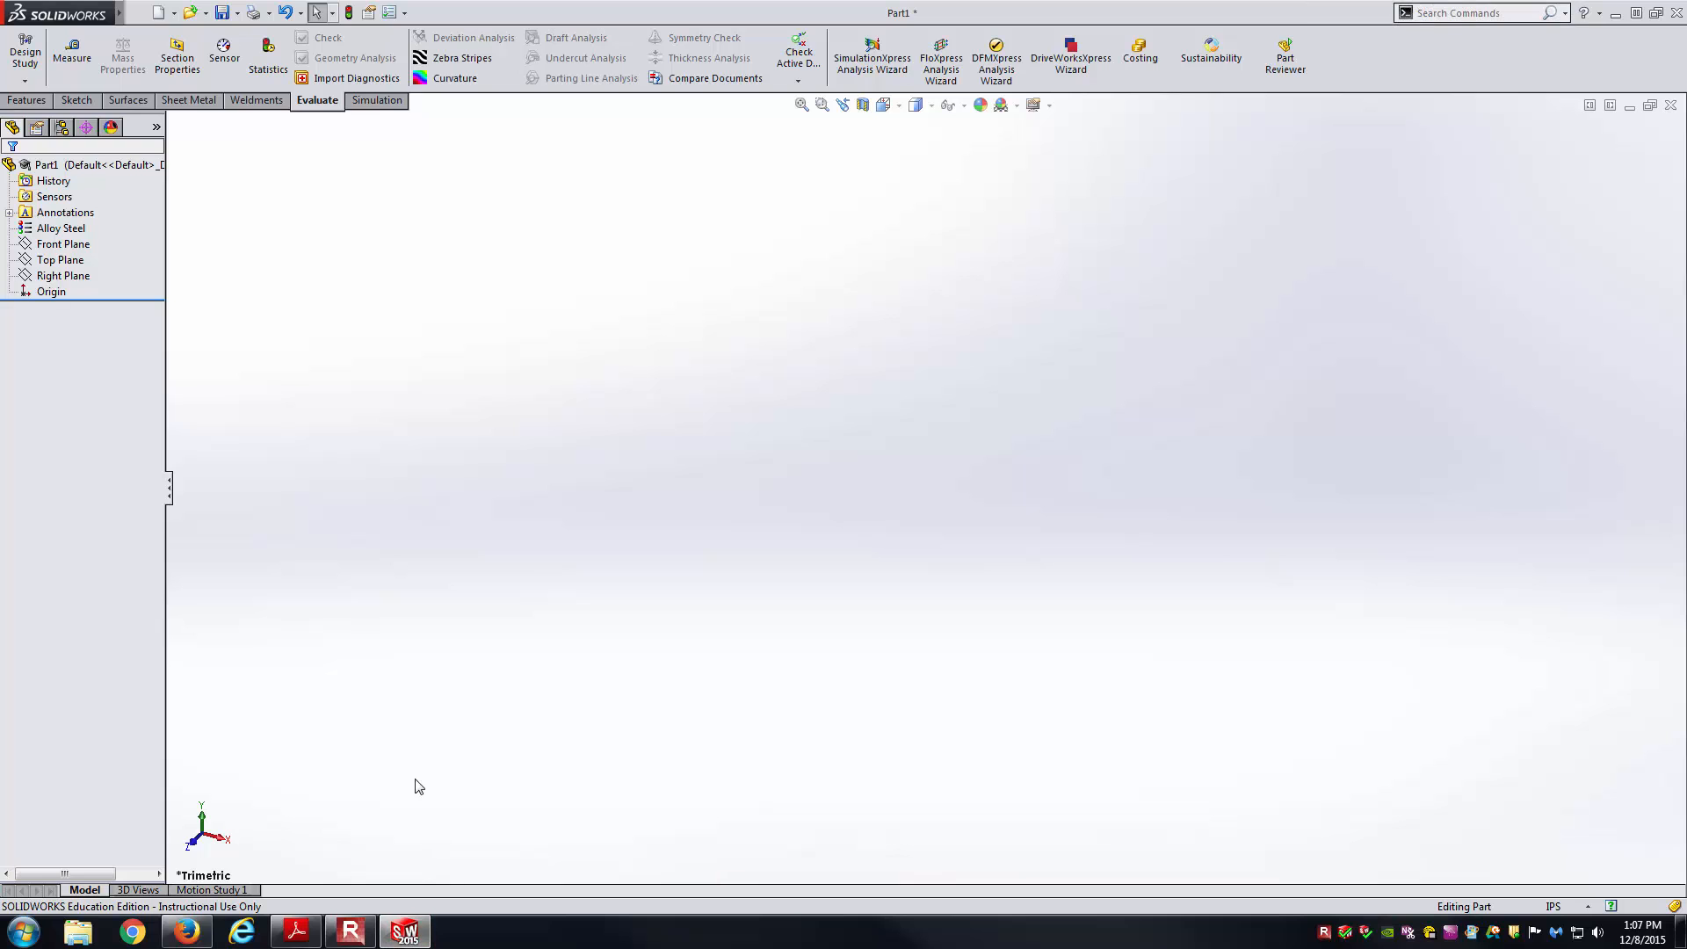
left_click(407, 933)
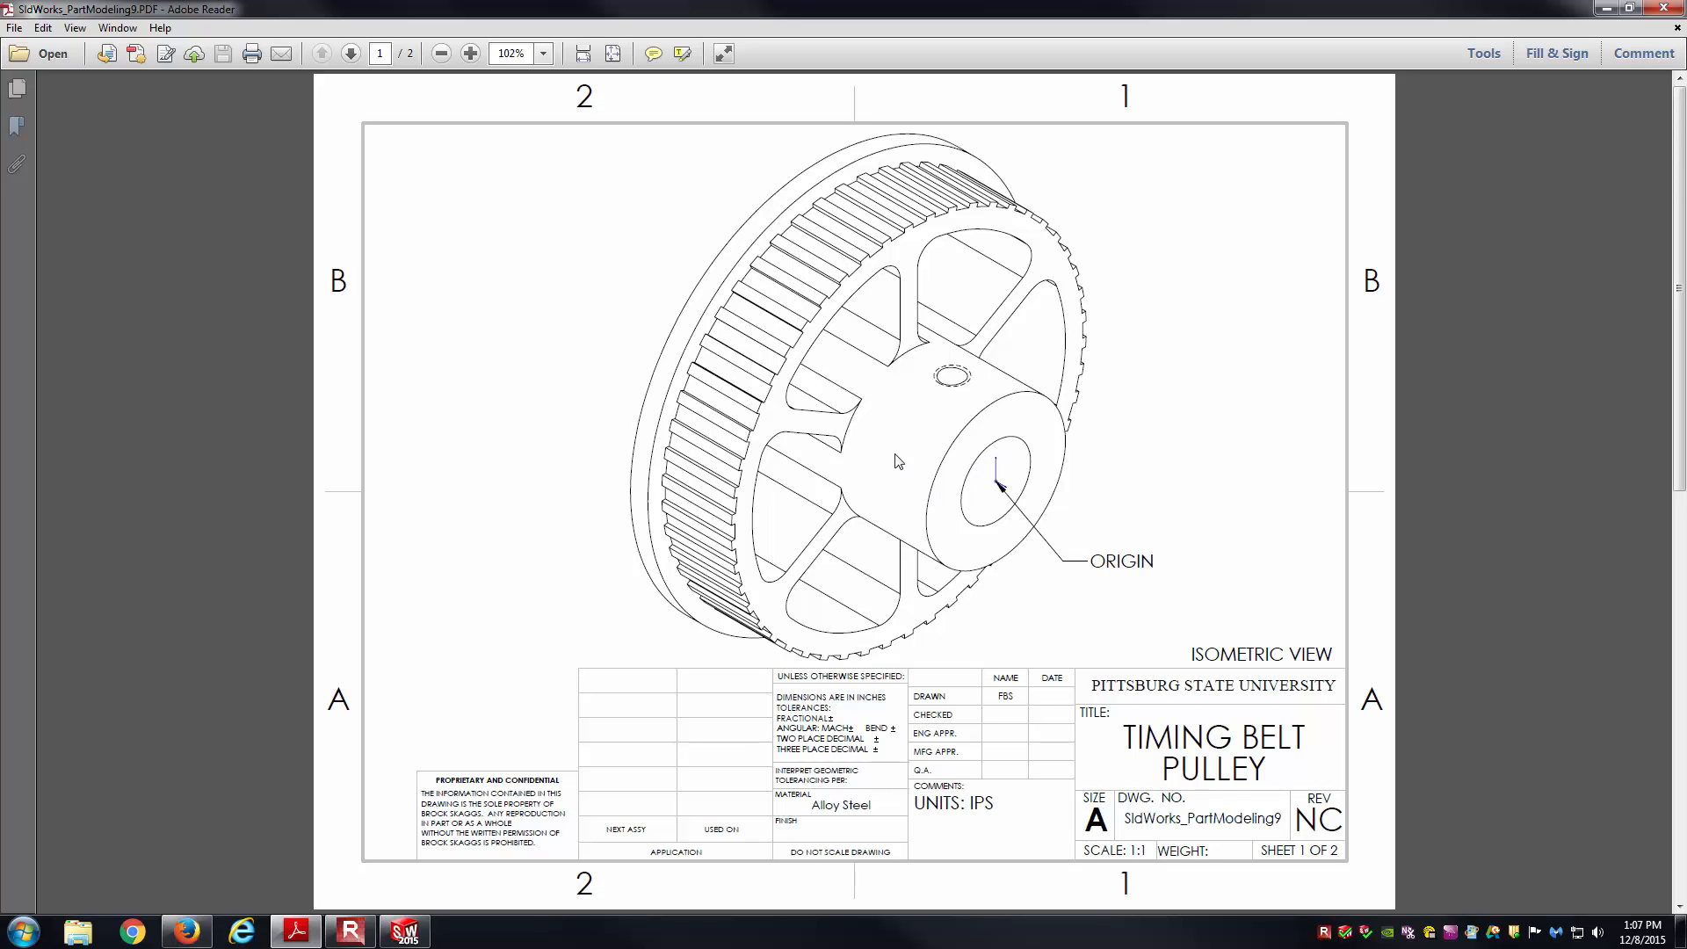
Show the three reference planes in isometric and start a sketch on the Front Plane.
mouse_move(408, 935)
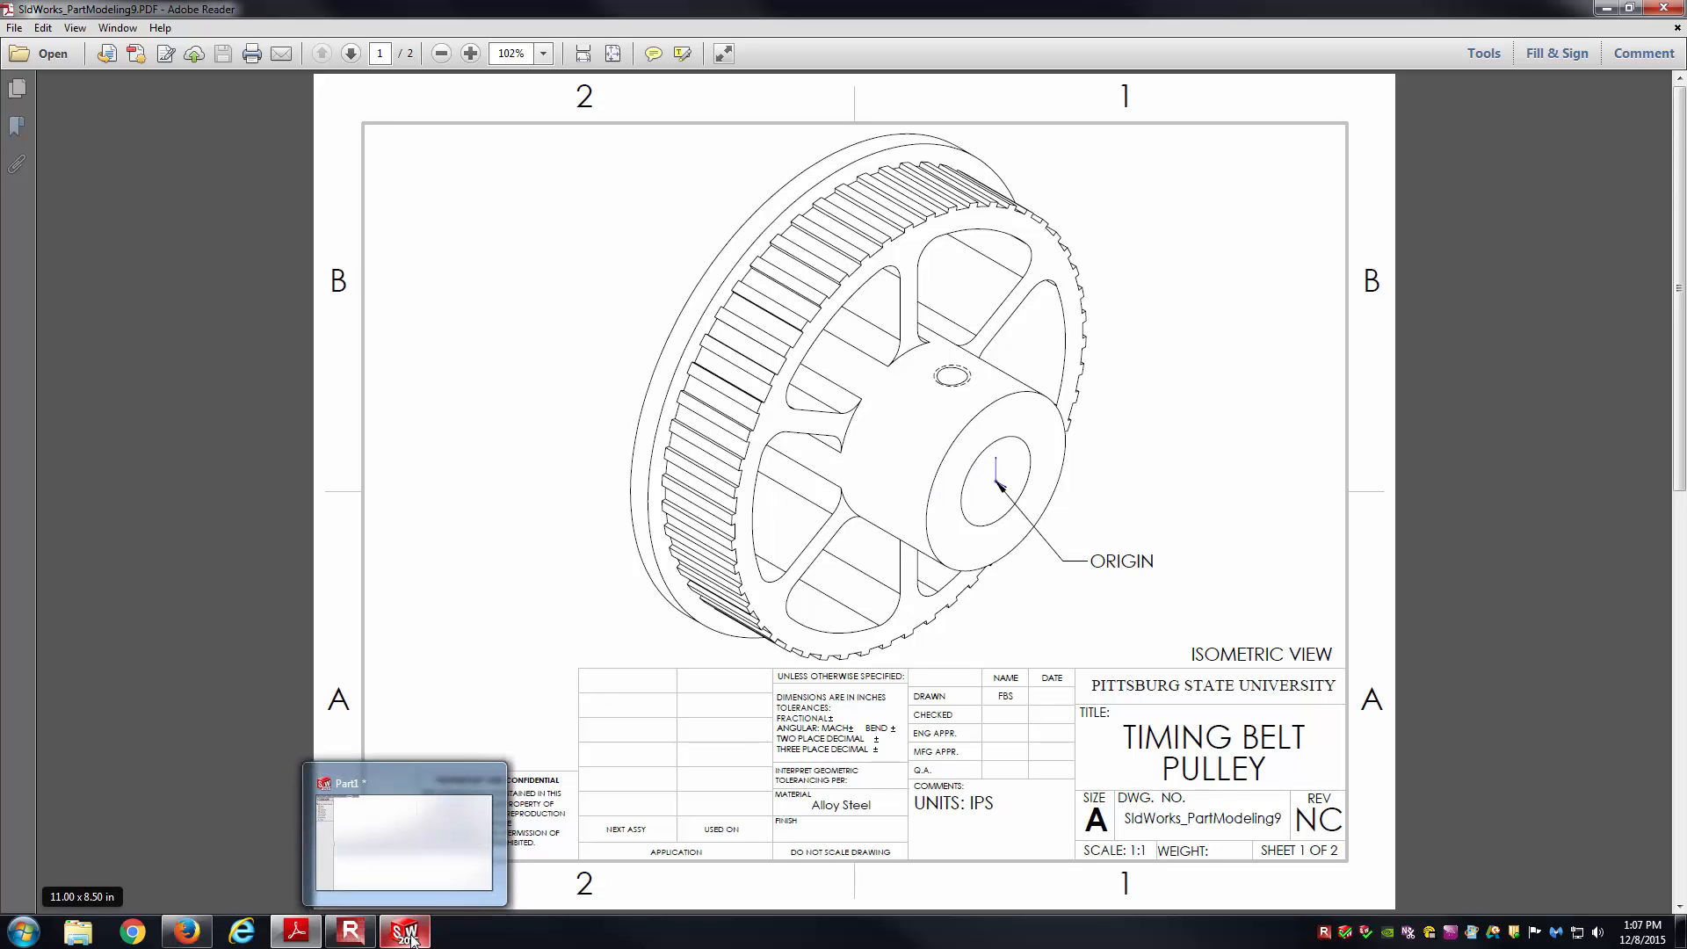
left_click(409, 935)
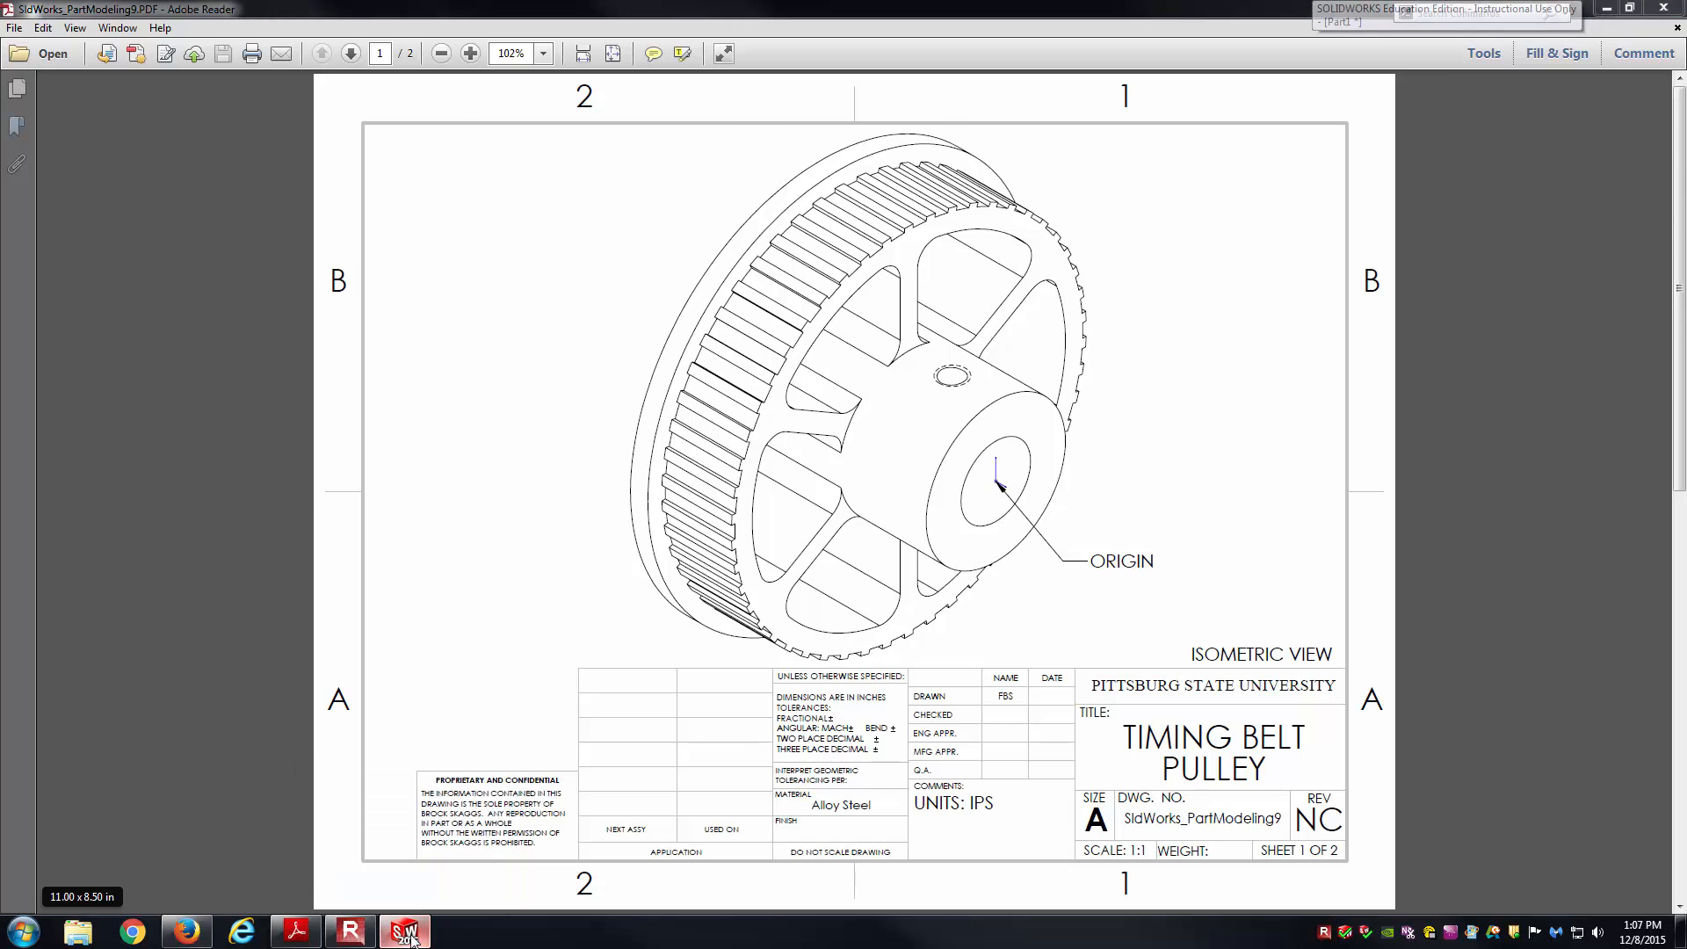
left_click(75, 246)
left_click(81, 277, "shift")
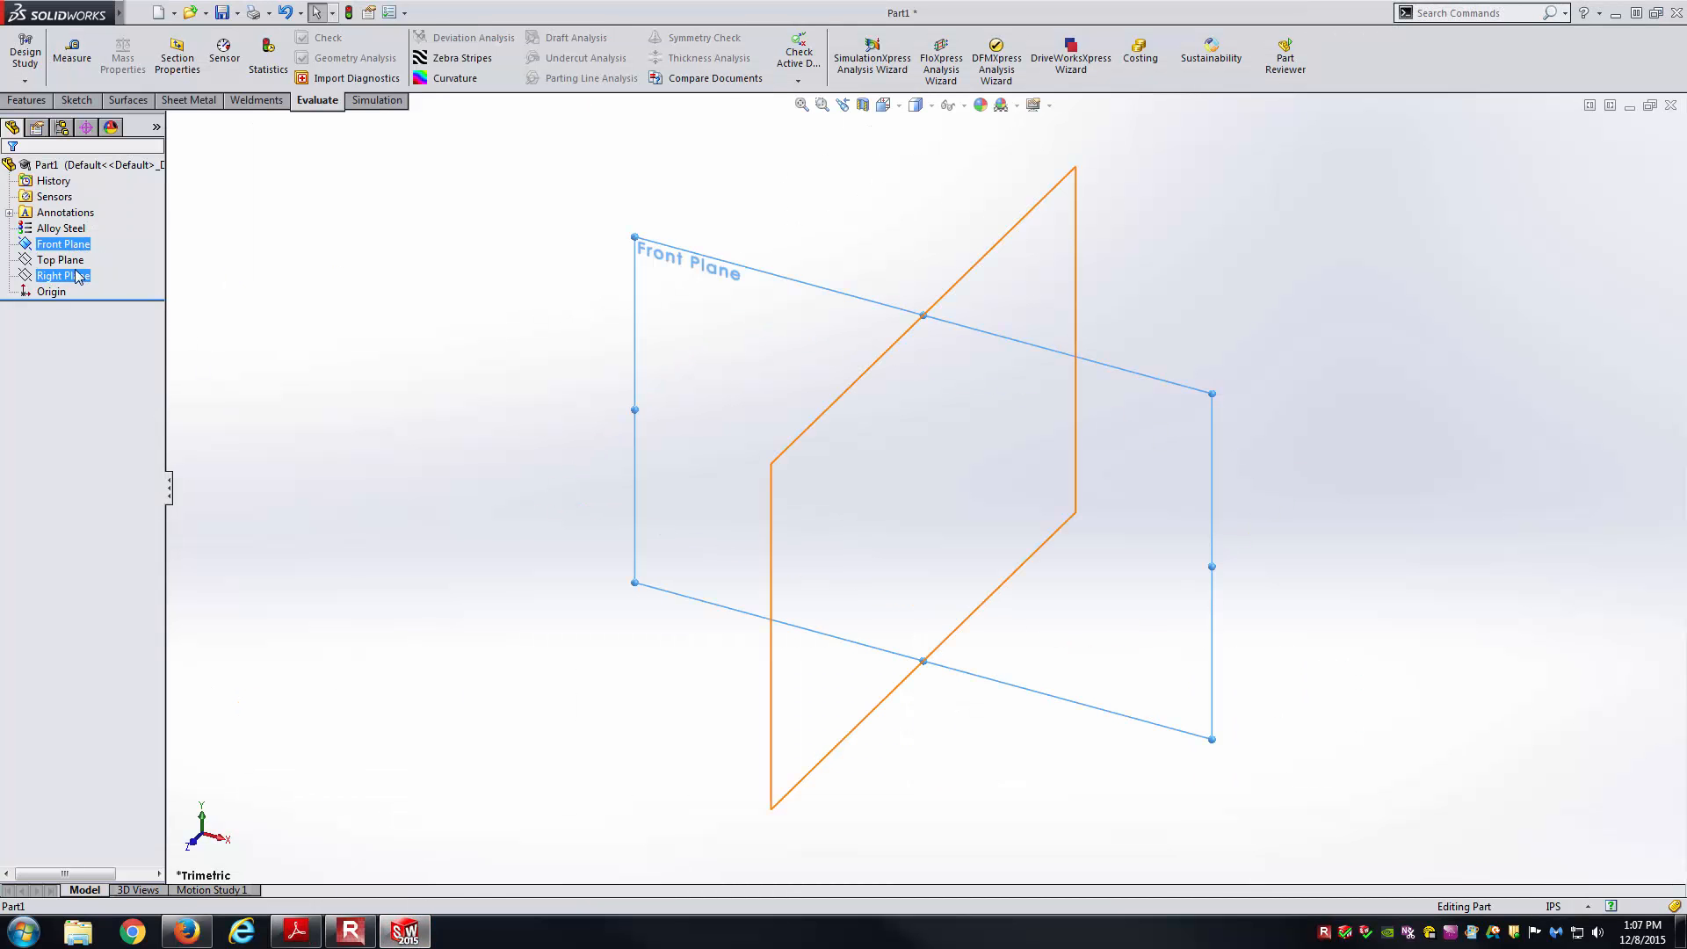
left_click(91, 249)
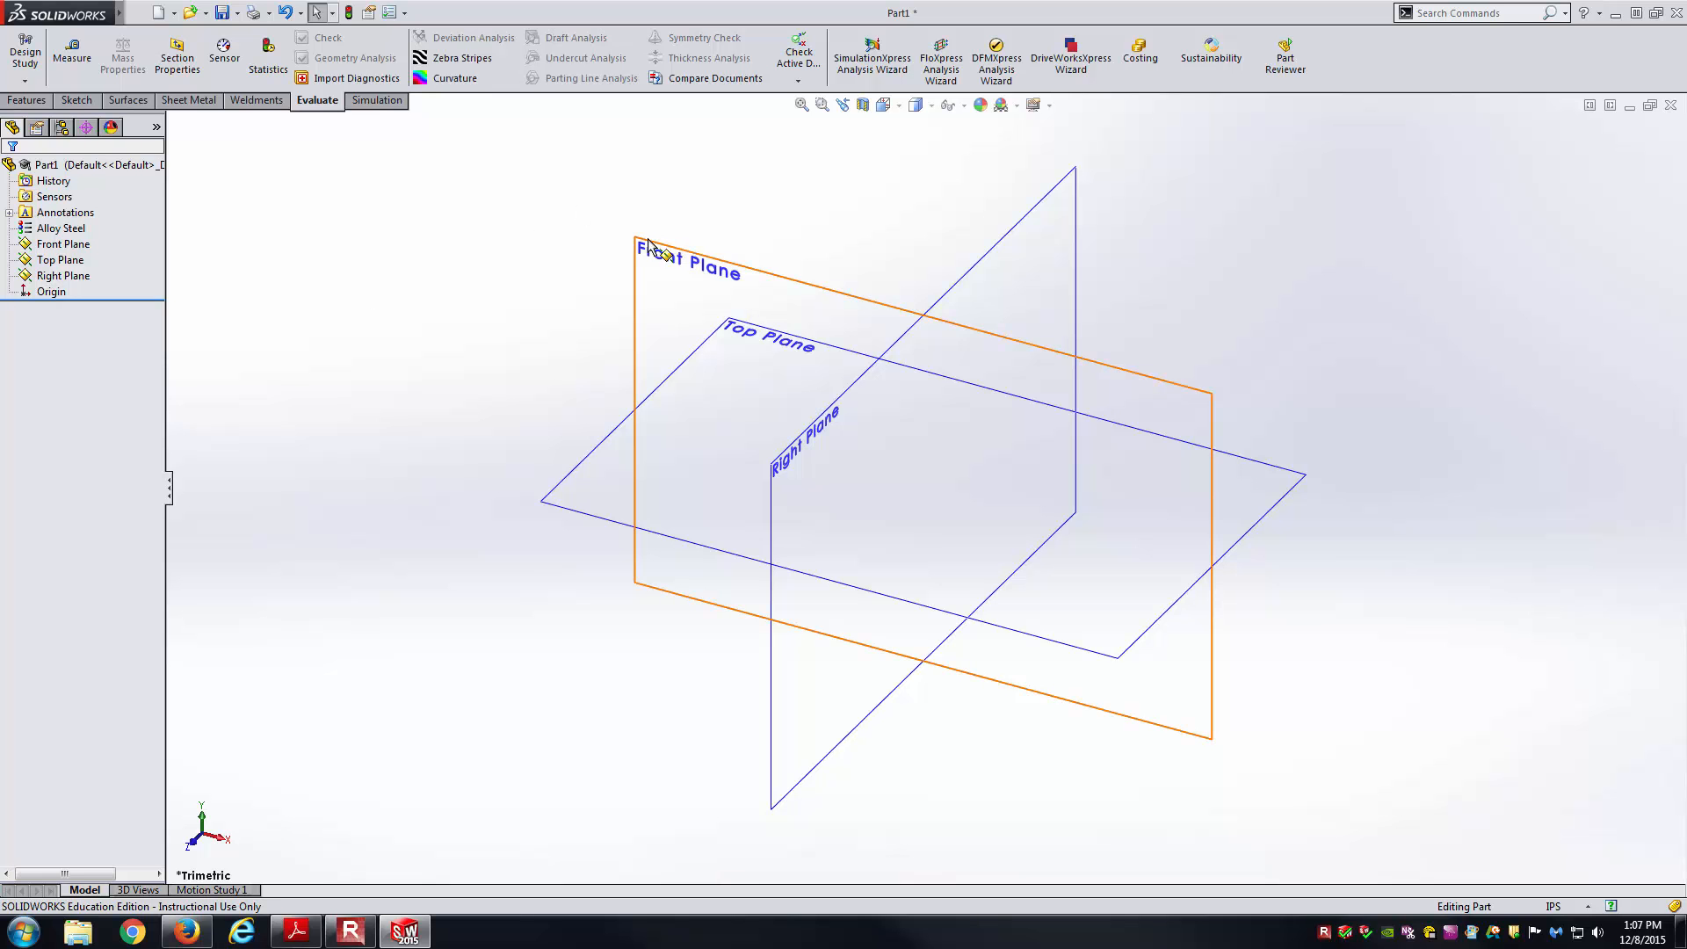
key("ctrl+7")
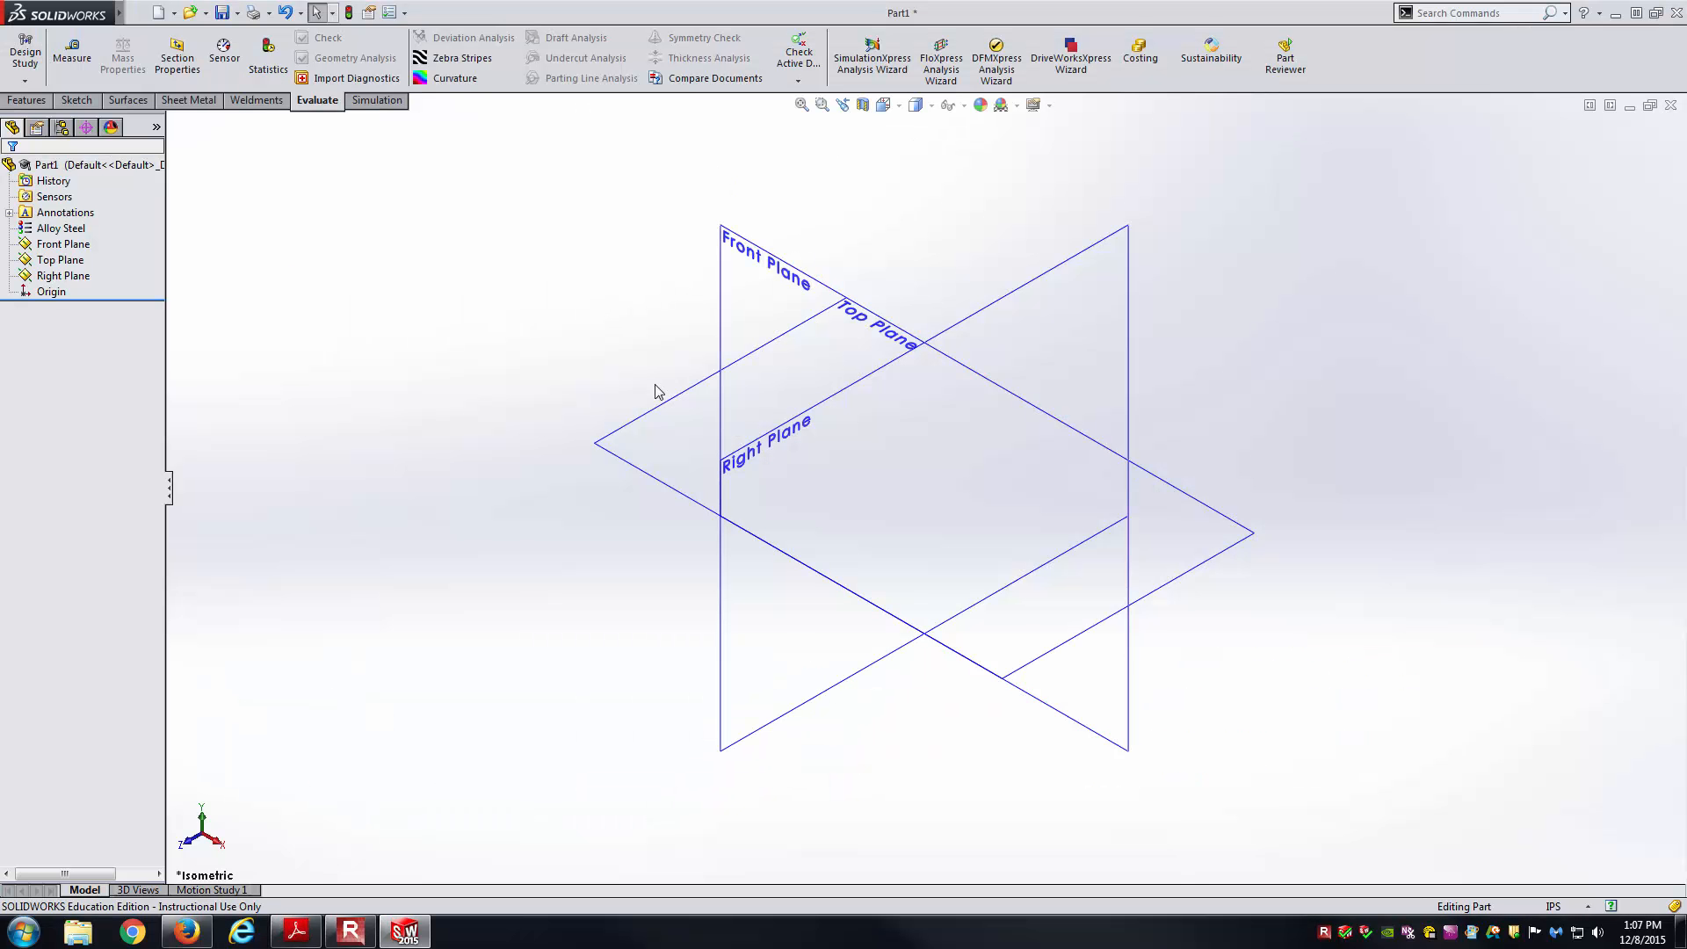
left_click(733, 230)
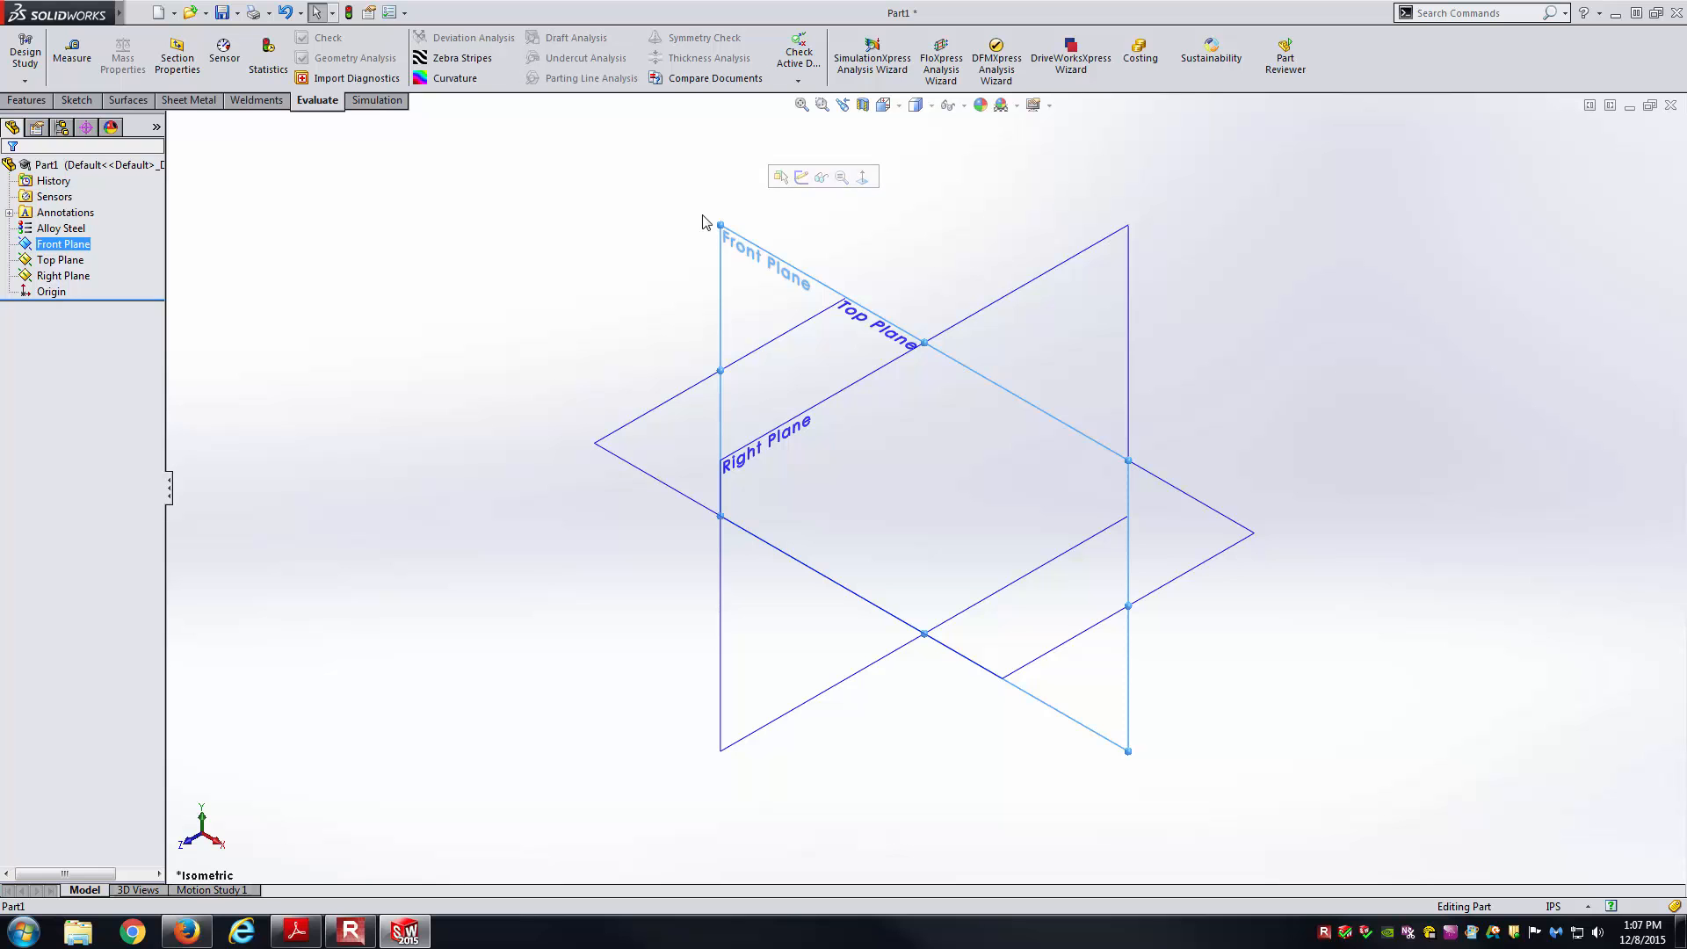
left_click(806, 182)
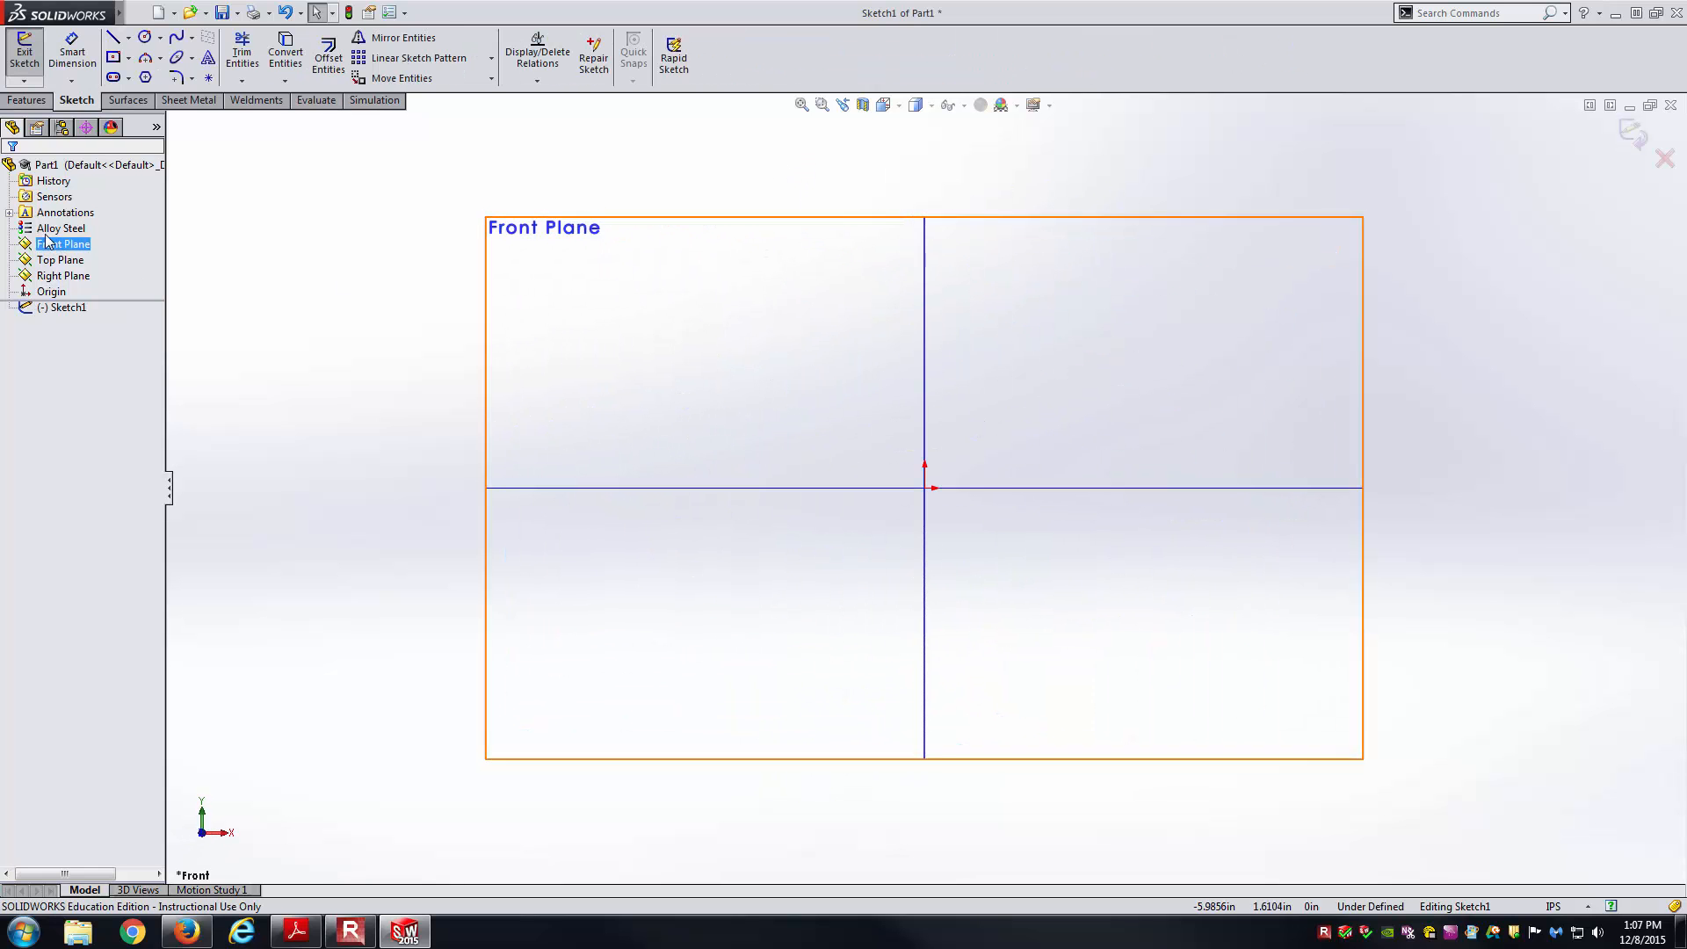
left_click(345, 245)
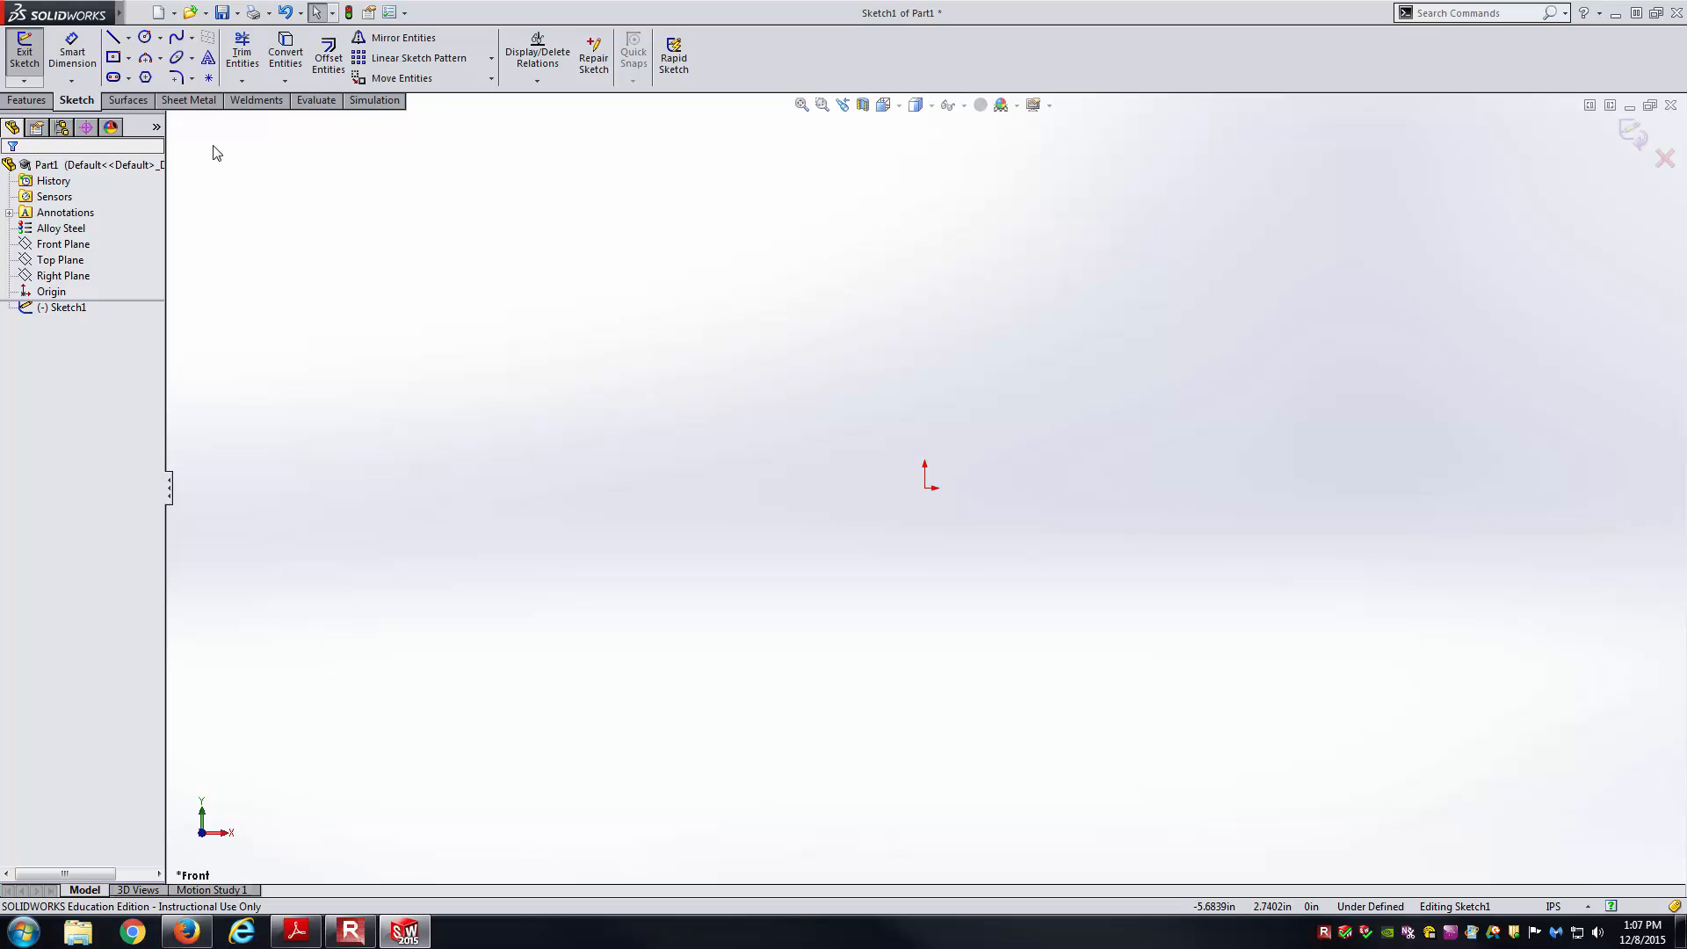
Draw a horizontal centerline running right from the origin.
left_click(128, 38)
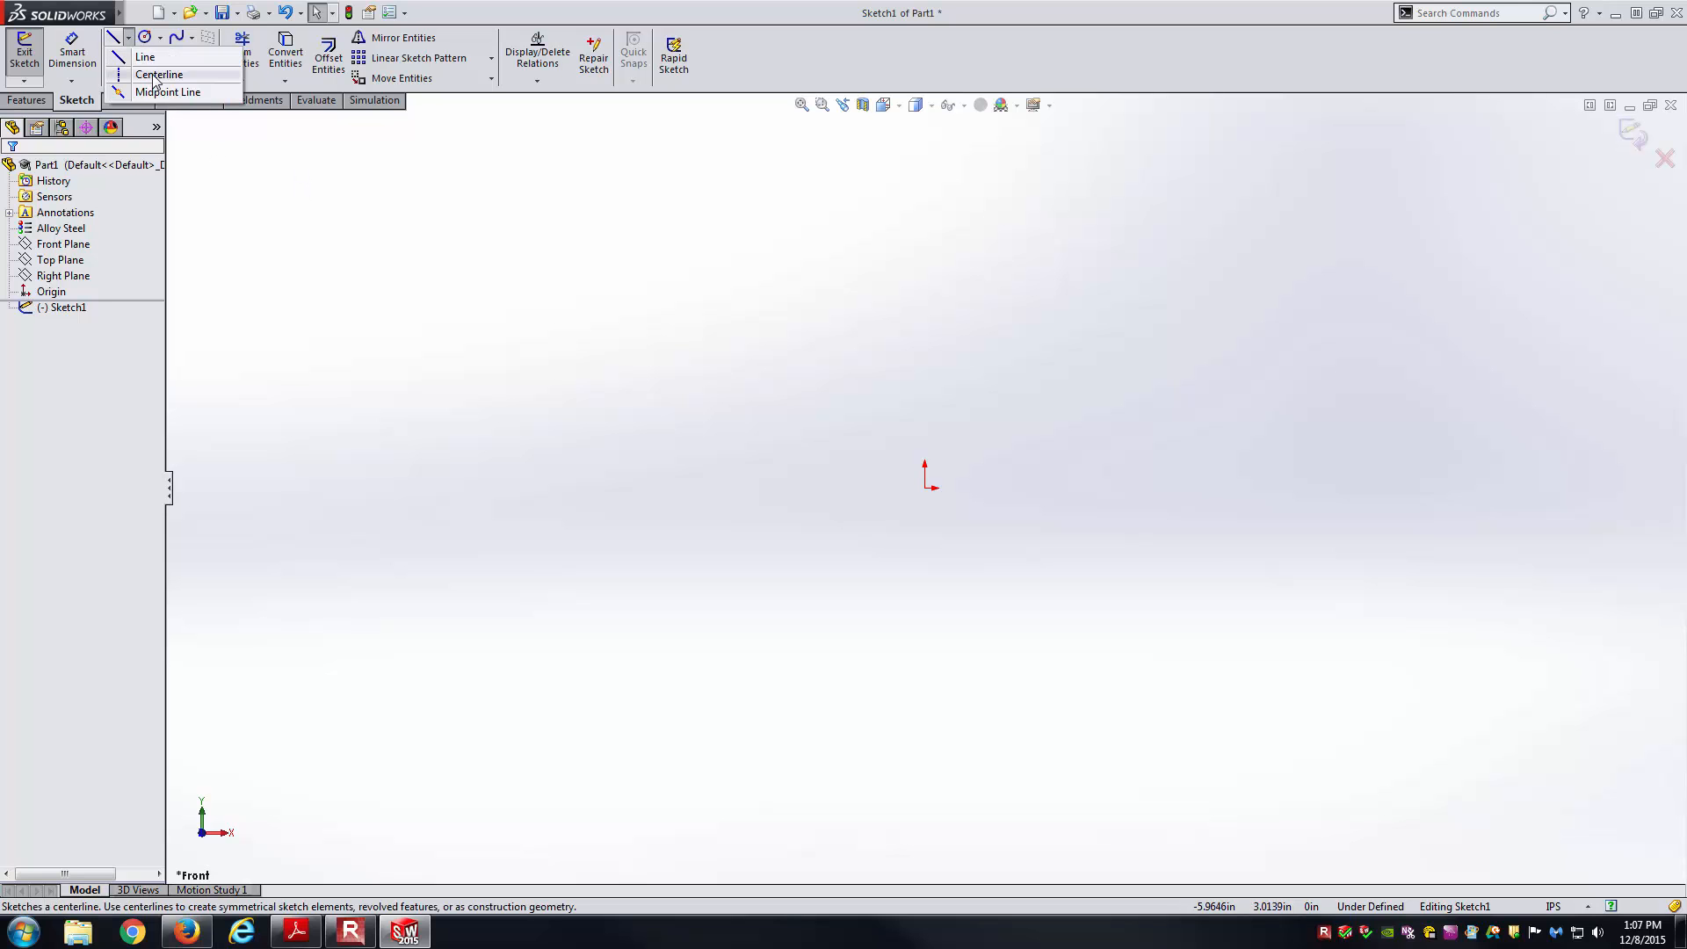
left_click(155, 75)
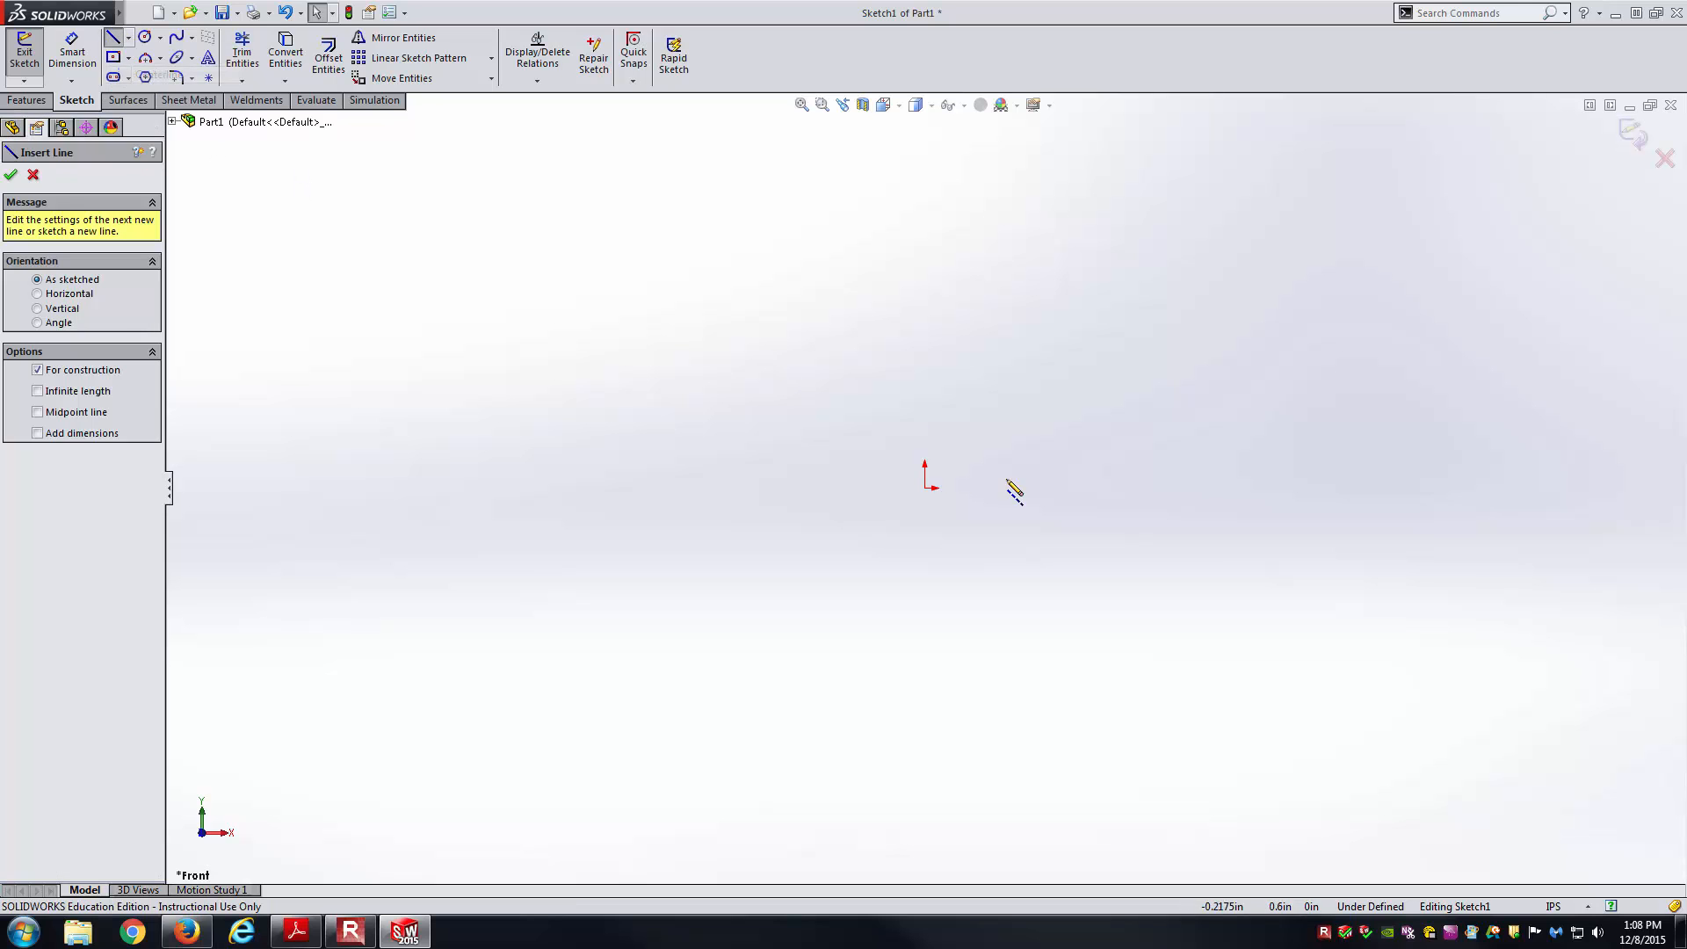
left_click(924, 488)
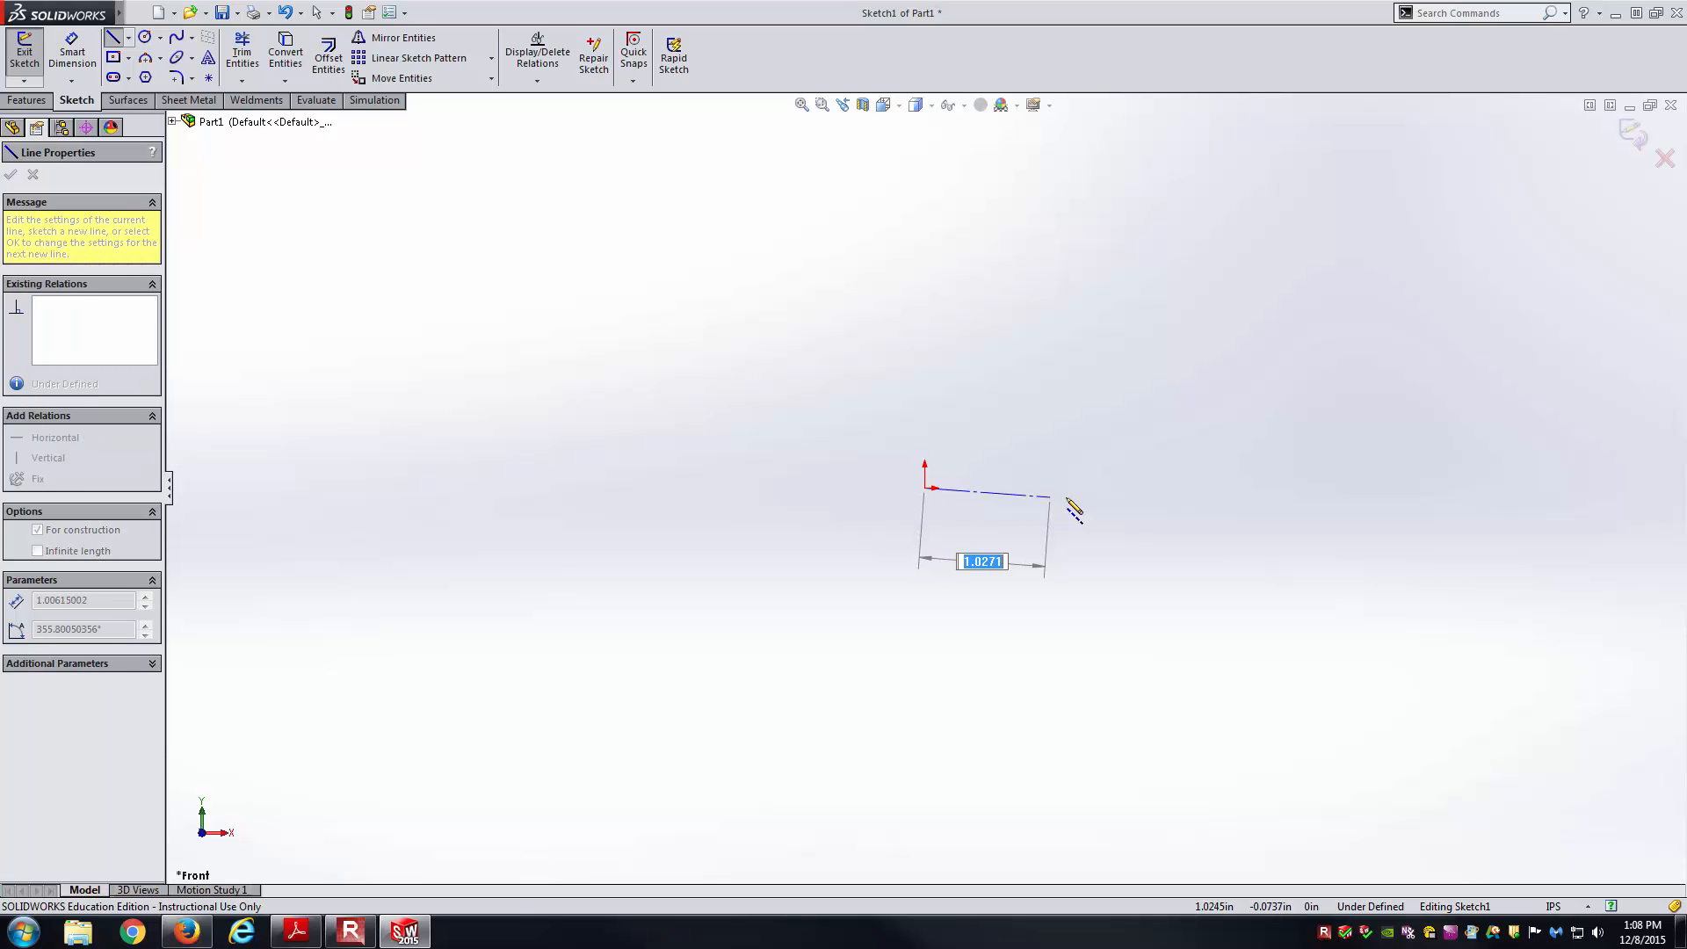
left_click(1109, 488)
key("Escape")
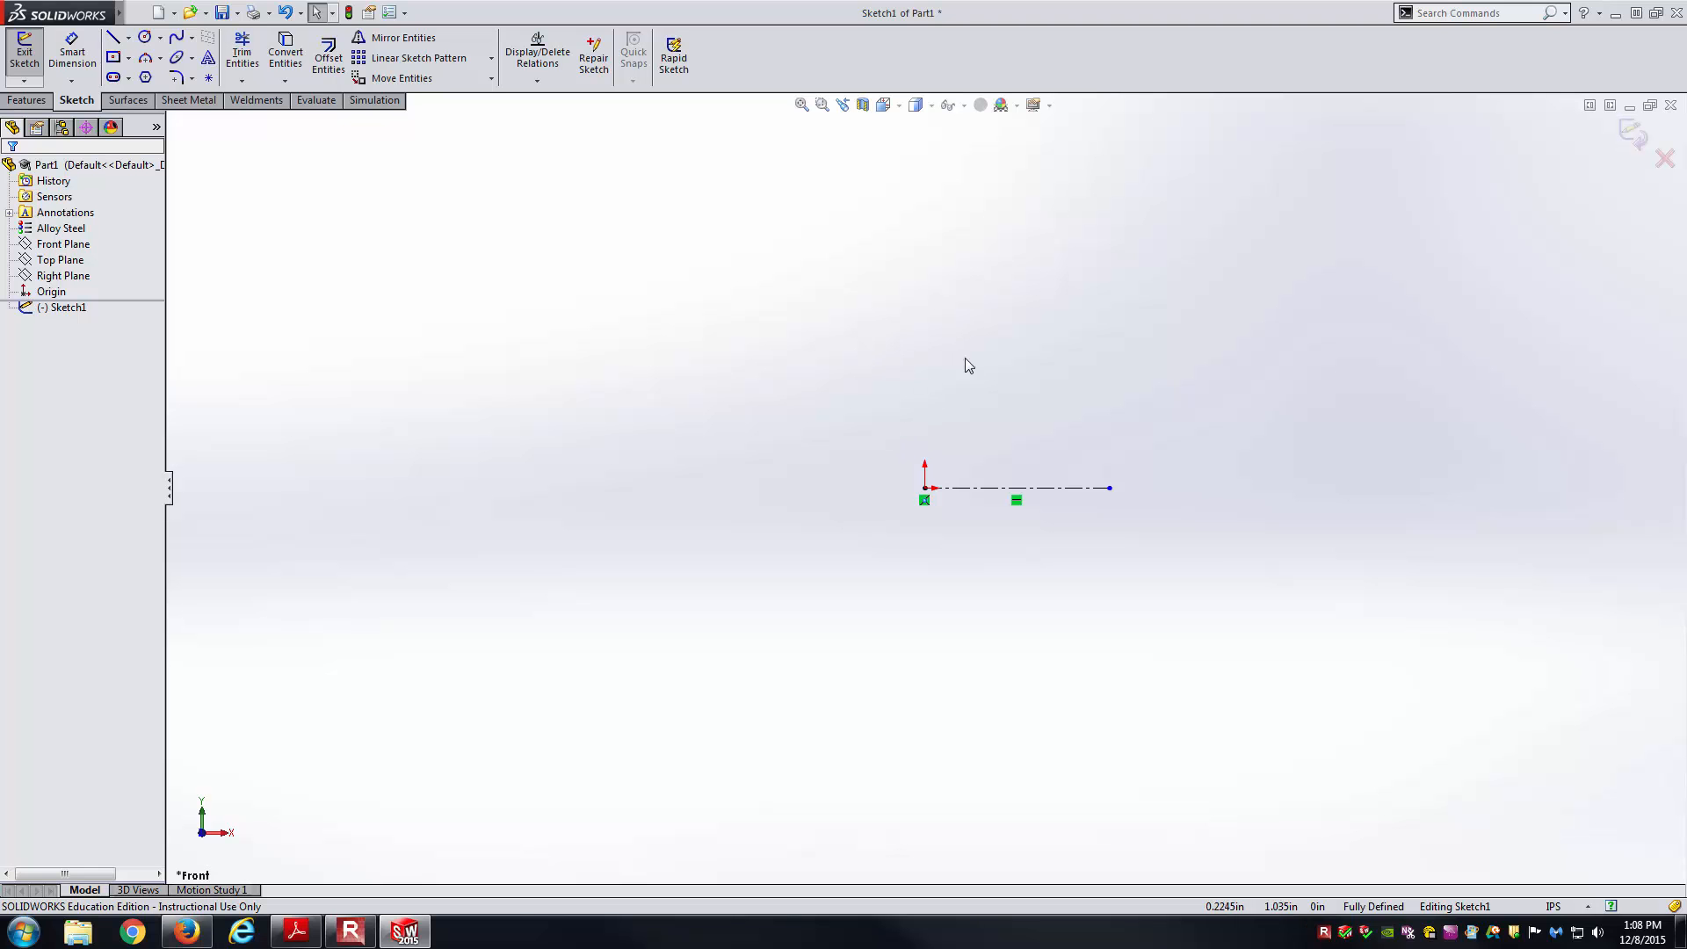
right_click_drag(965, 357, 919, 360)
key("alt+Tab")
Review the Ø2.00 hub side view on page 2, then resume line drawing in the sketch.
scroll(917, 384, "down", 1)
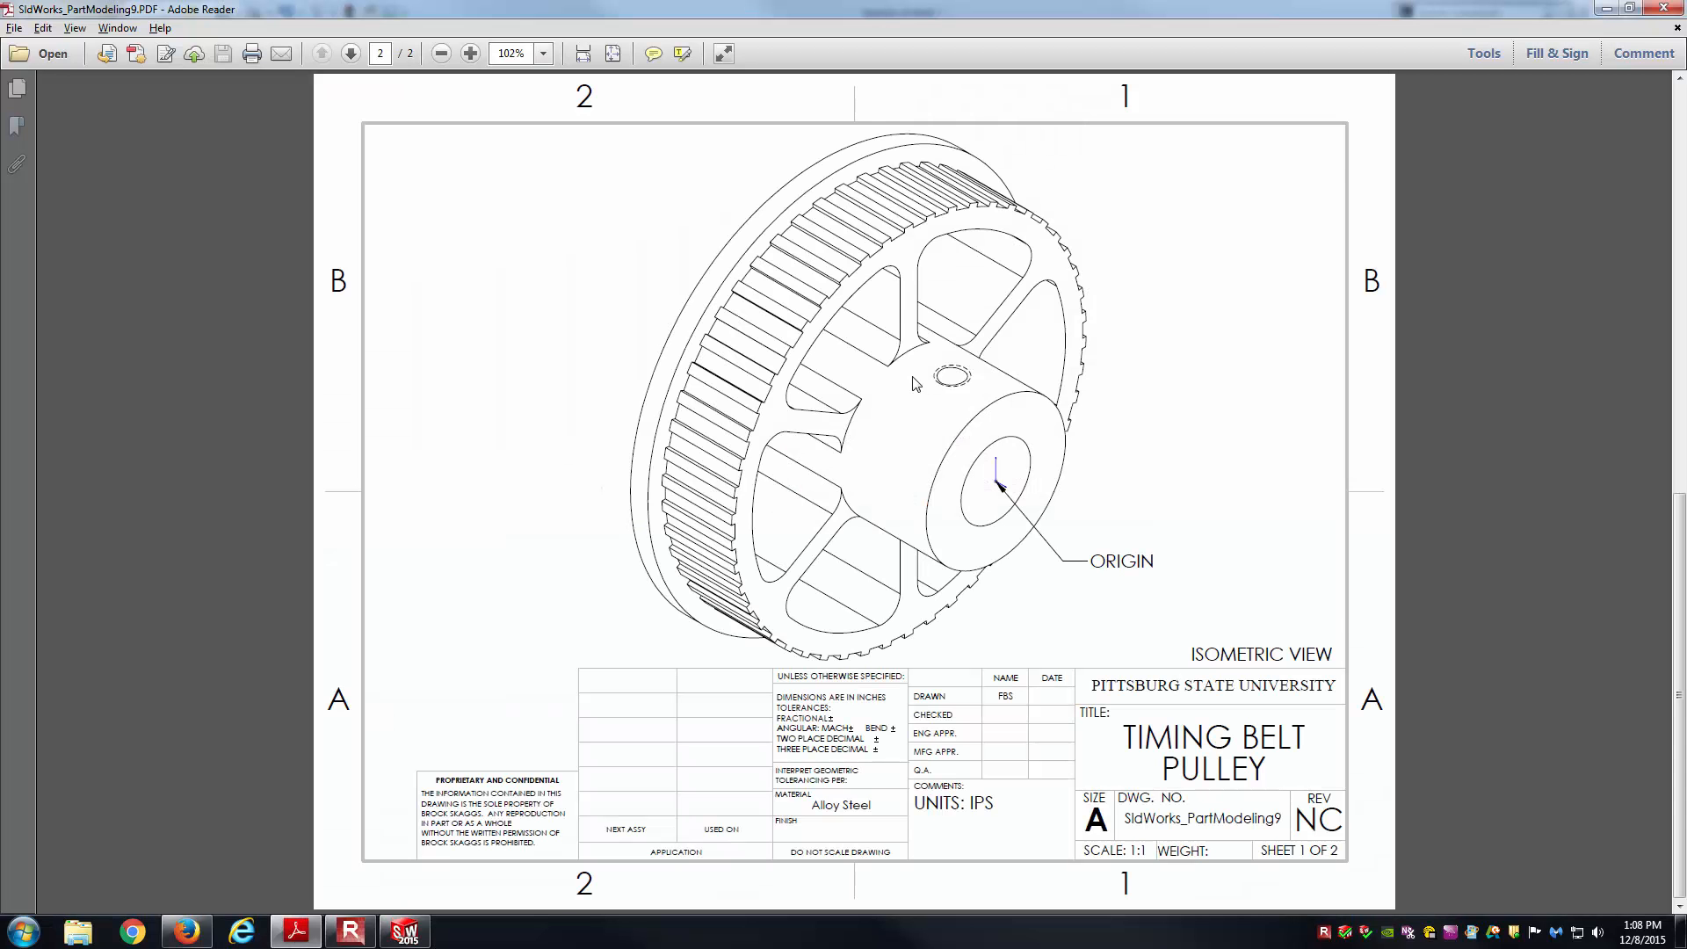
scroll(528, 501, "up", 4, "ctrl")
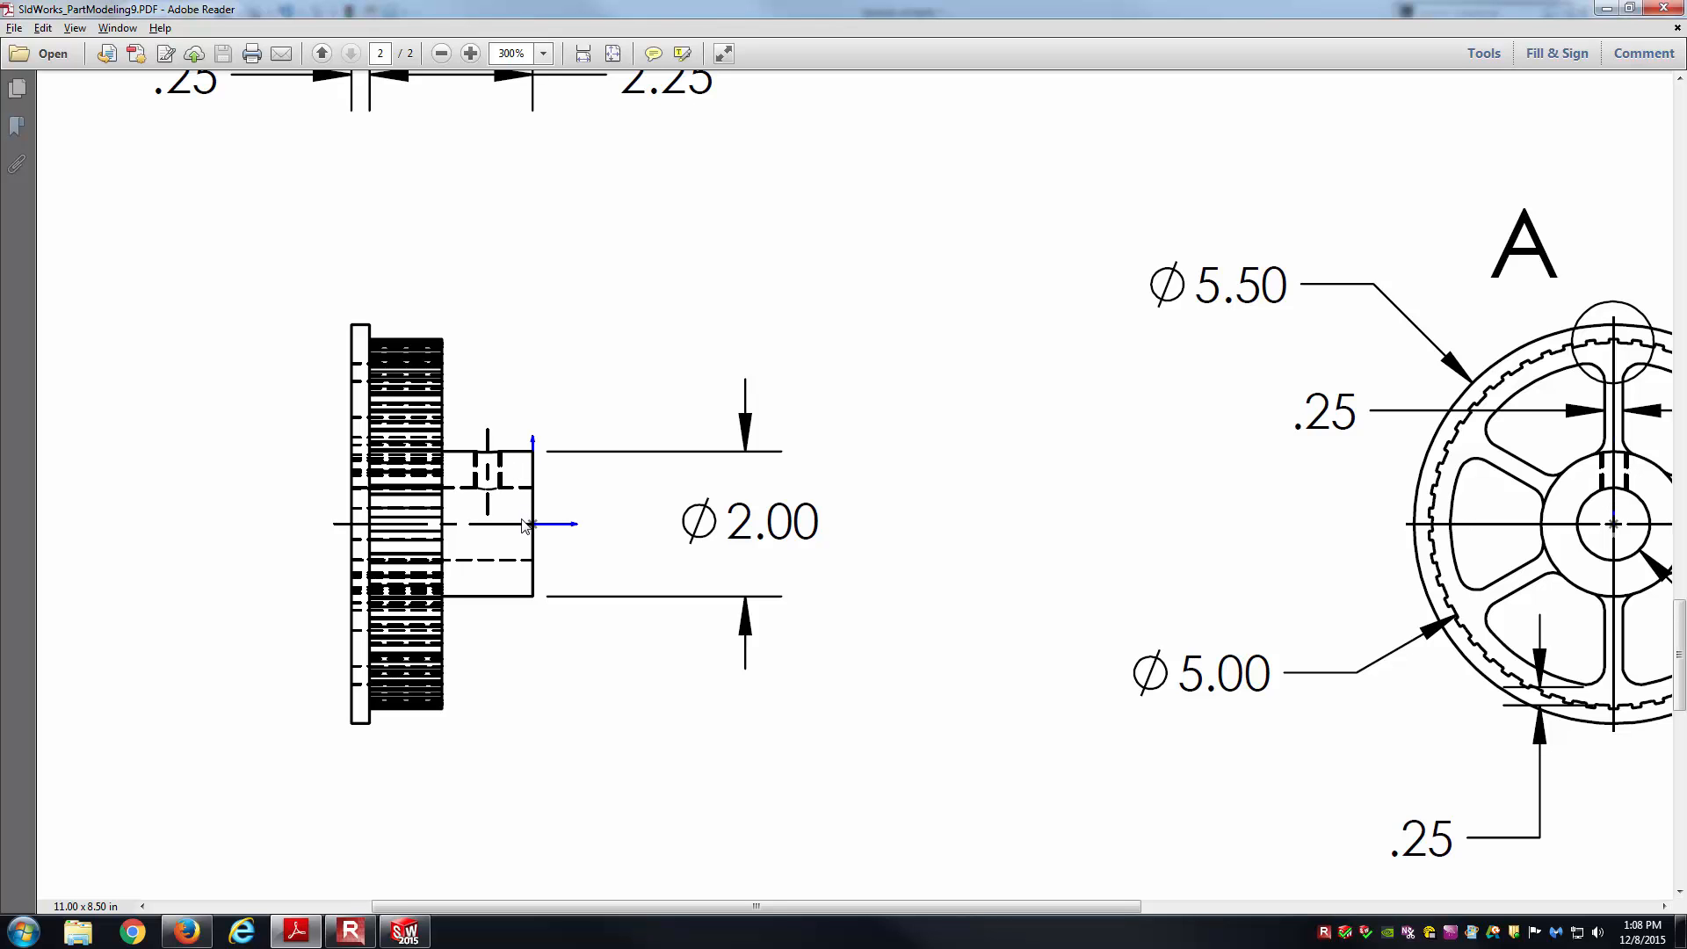
left_click(404, 930)
right_click_drag(856, 367, 743, 344)
Draw the closed stepped pulley profile starting and ending at the origin.
left_click(925, 488)
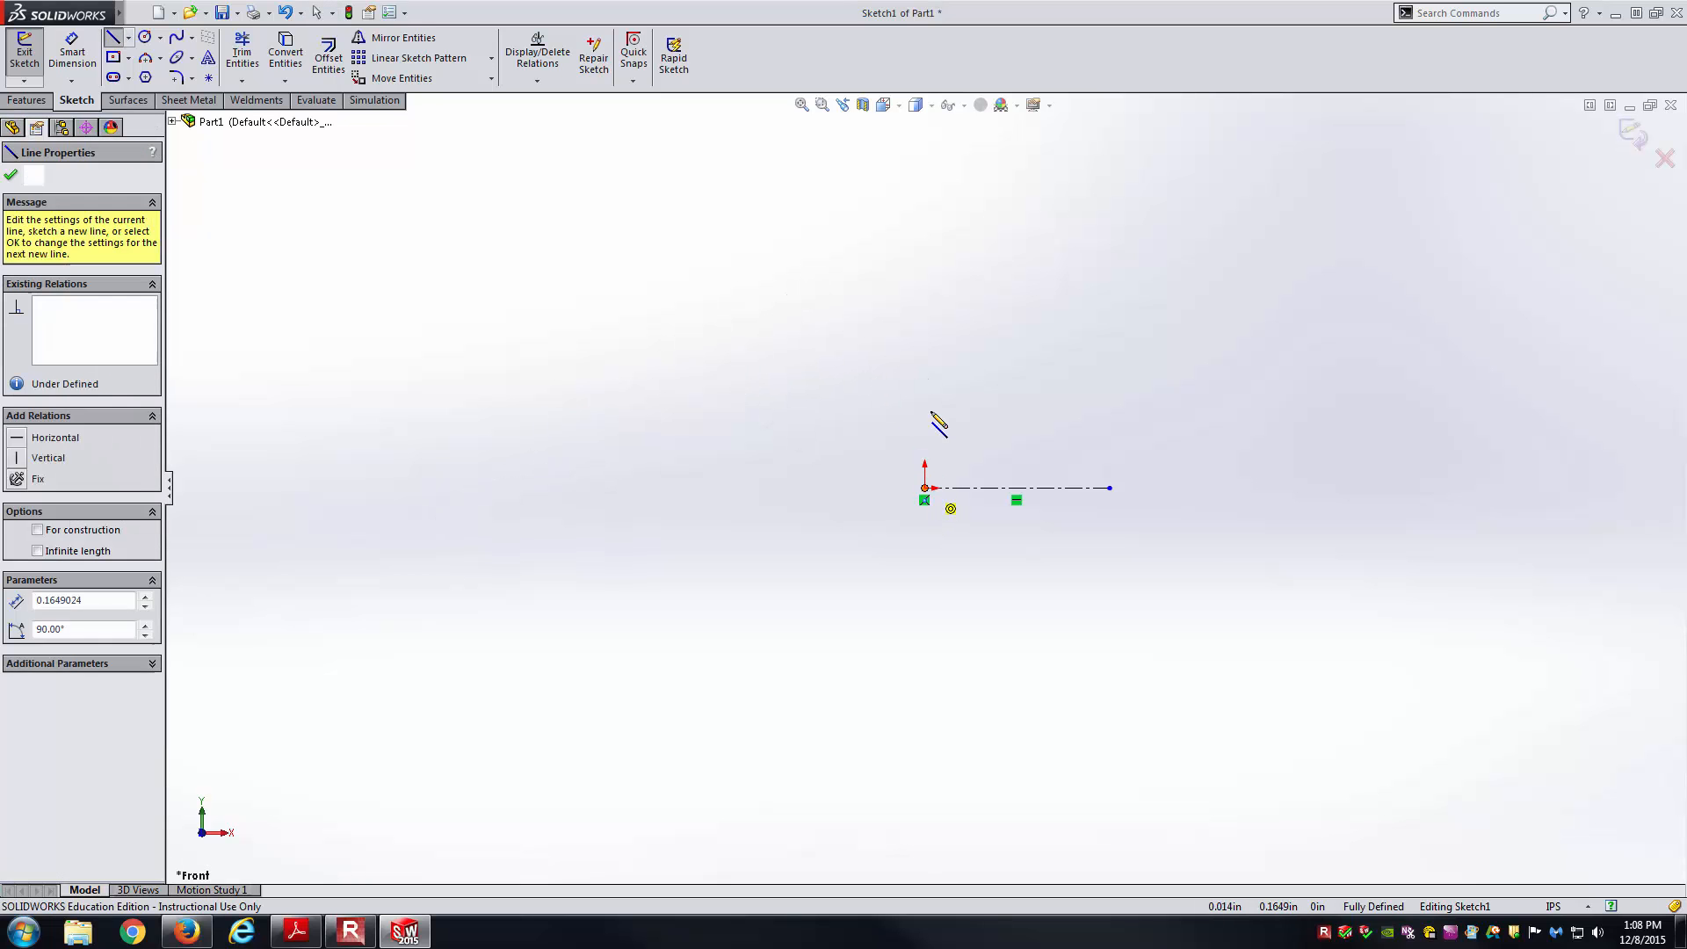
left_click(887, 385)
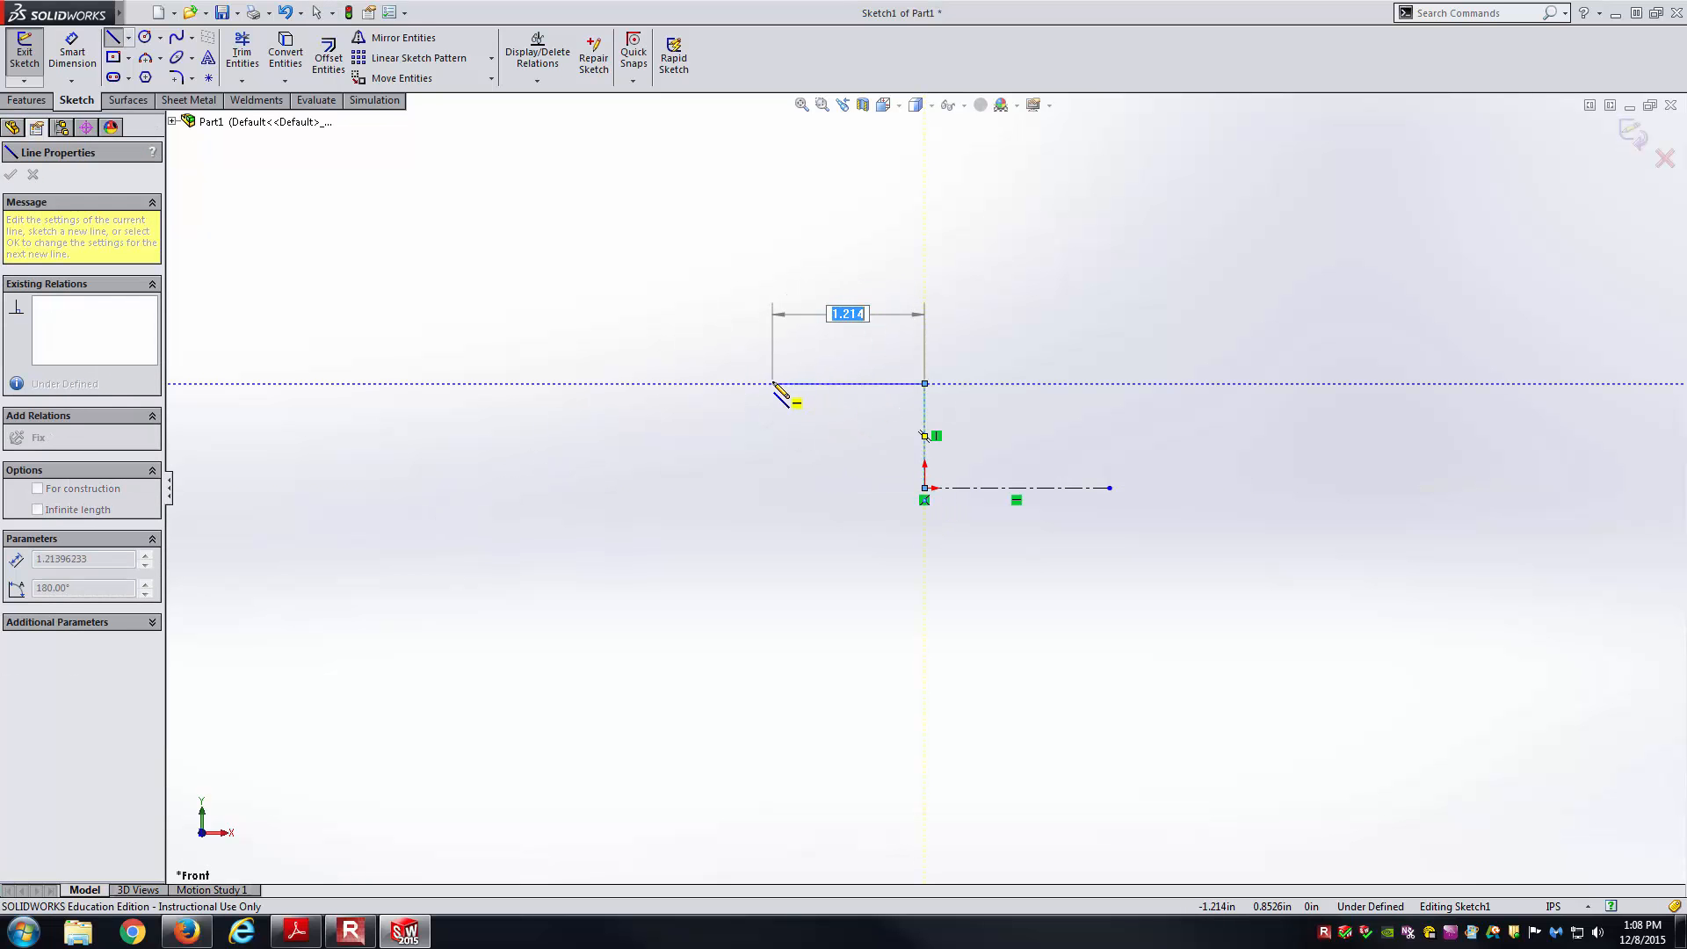
left_click(784, 383)
left_click(784, 168)
left_click(652, 168)
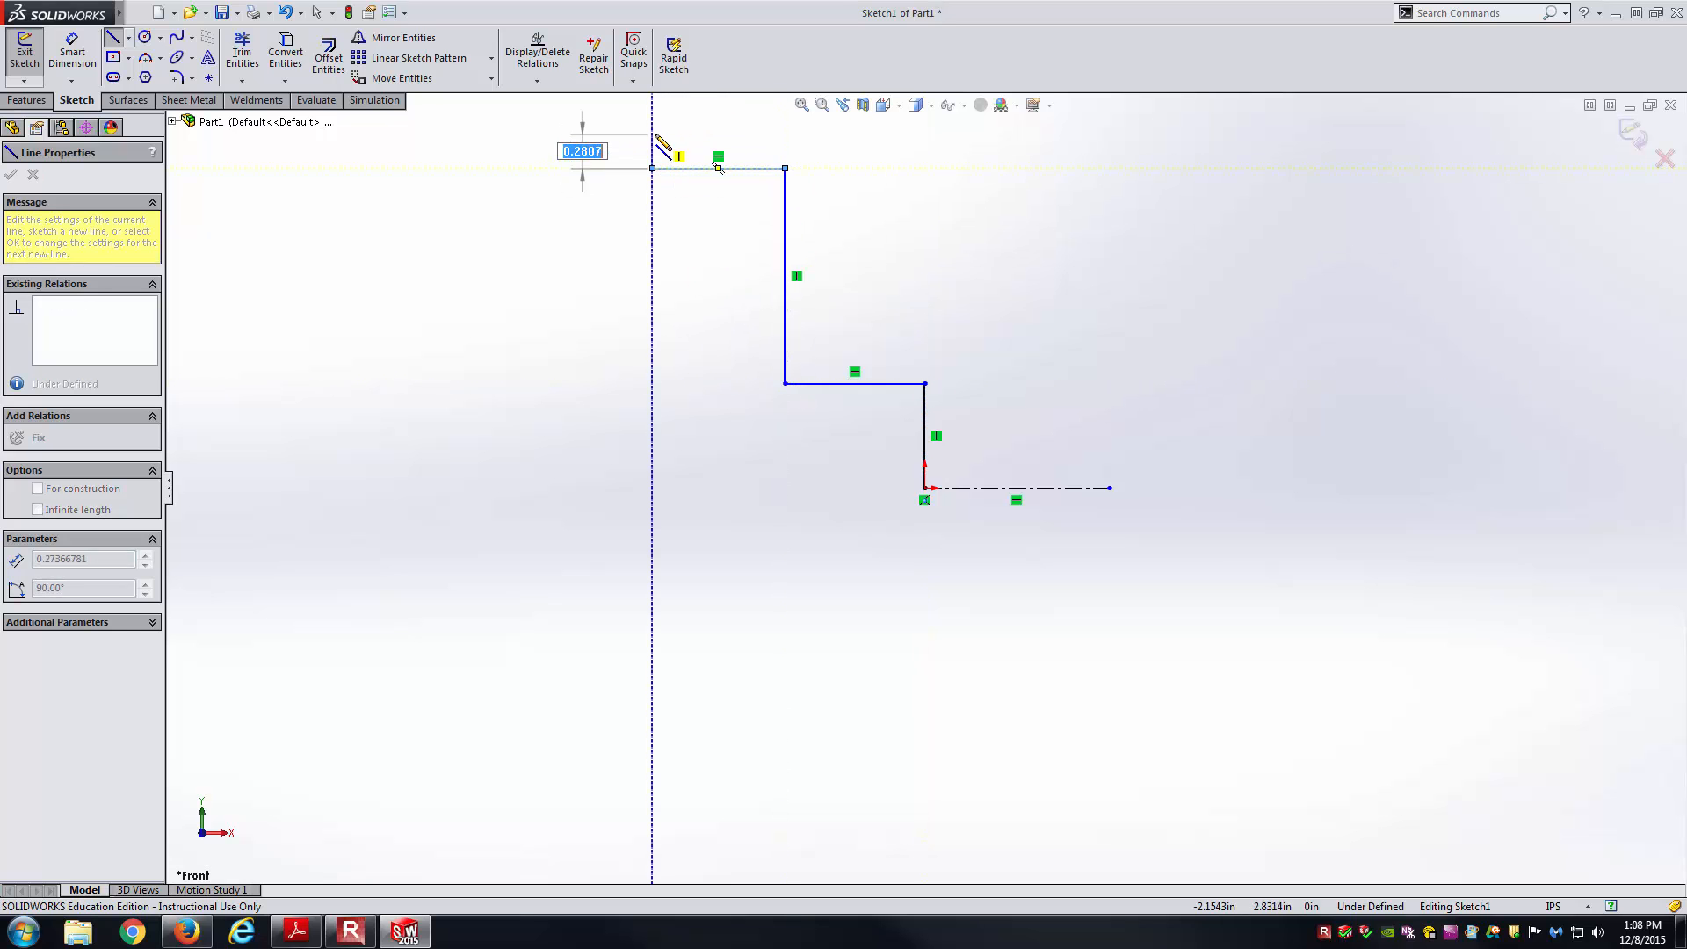
left_click(613, 133)
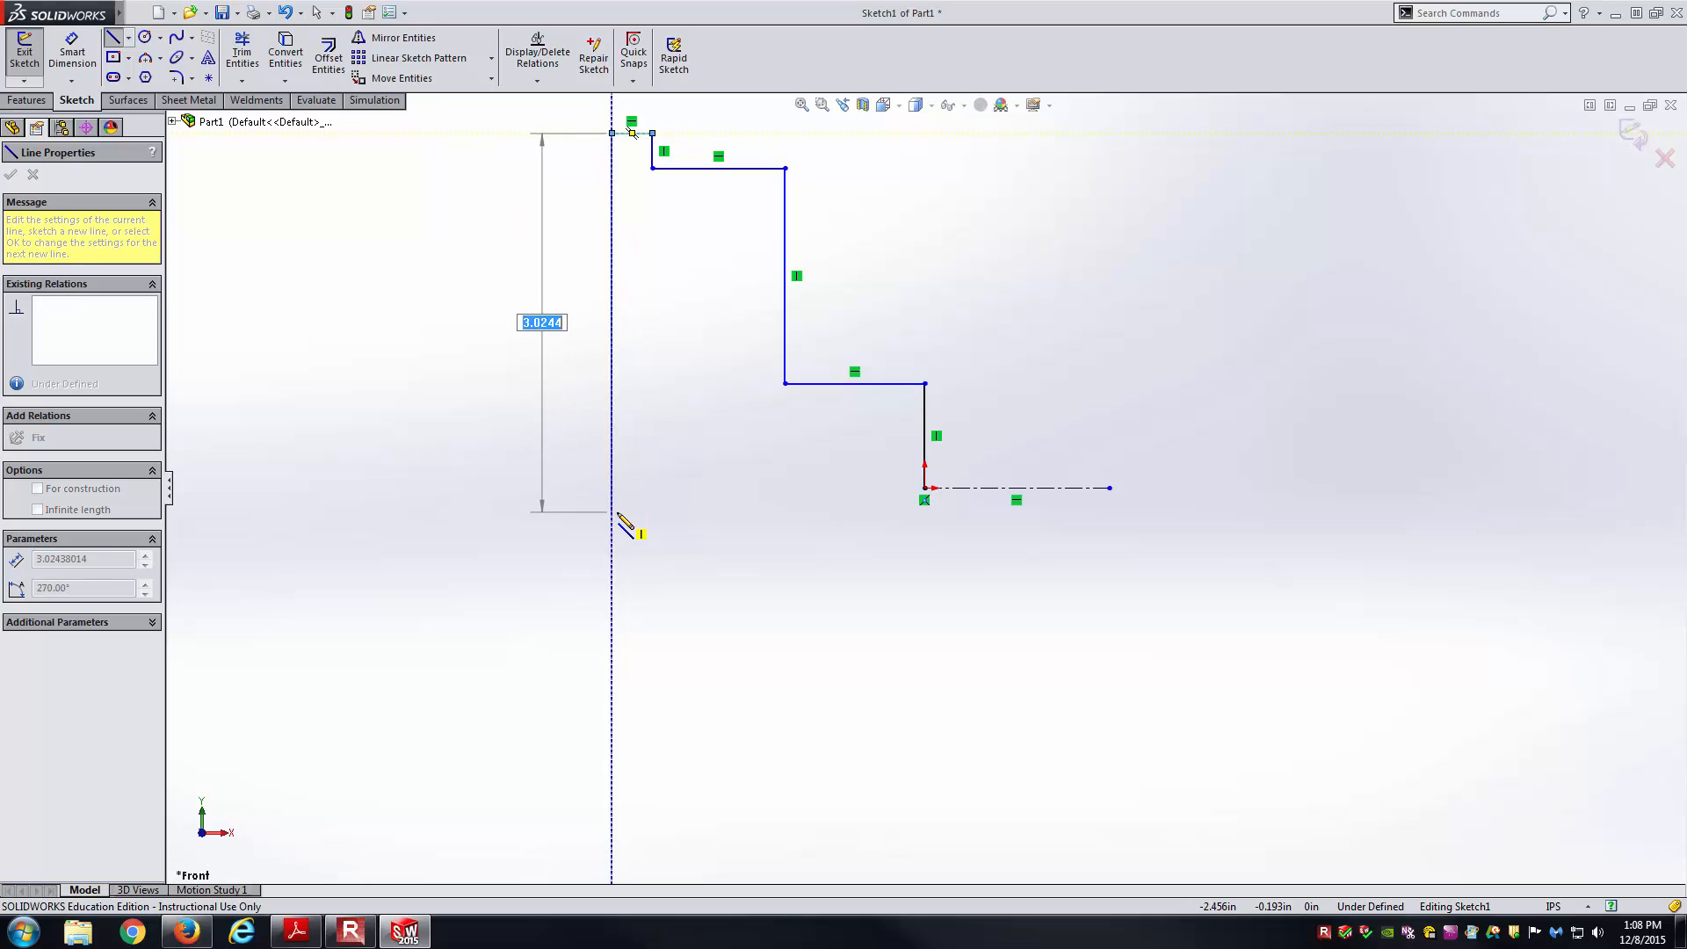
left_click(613, 488)
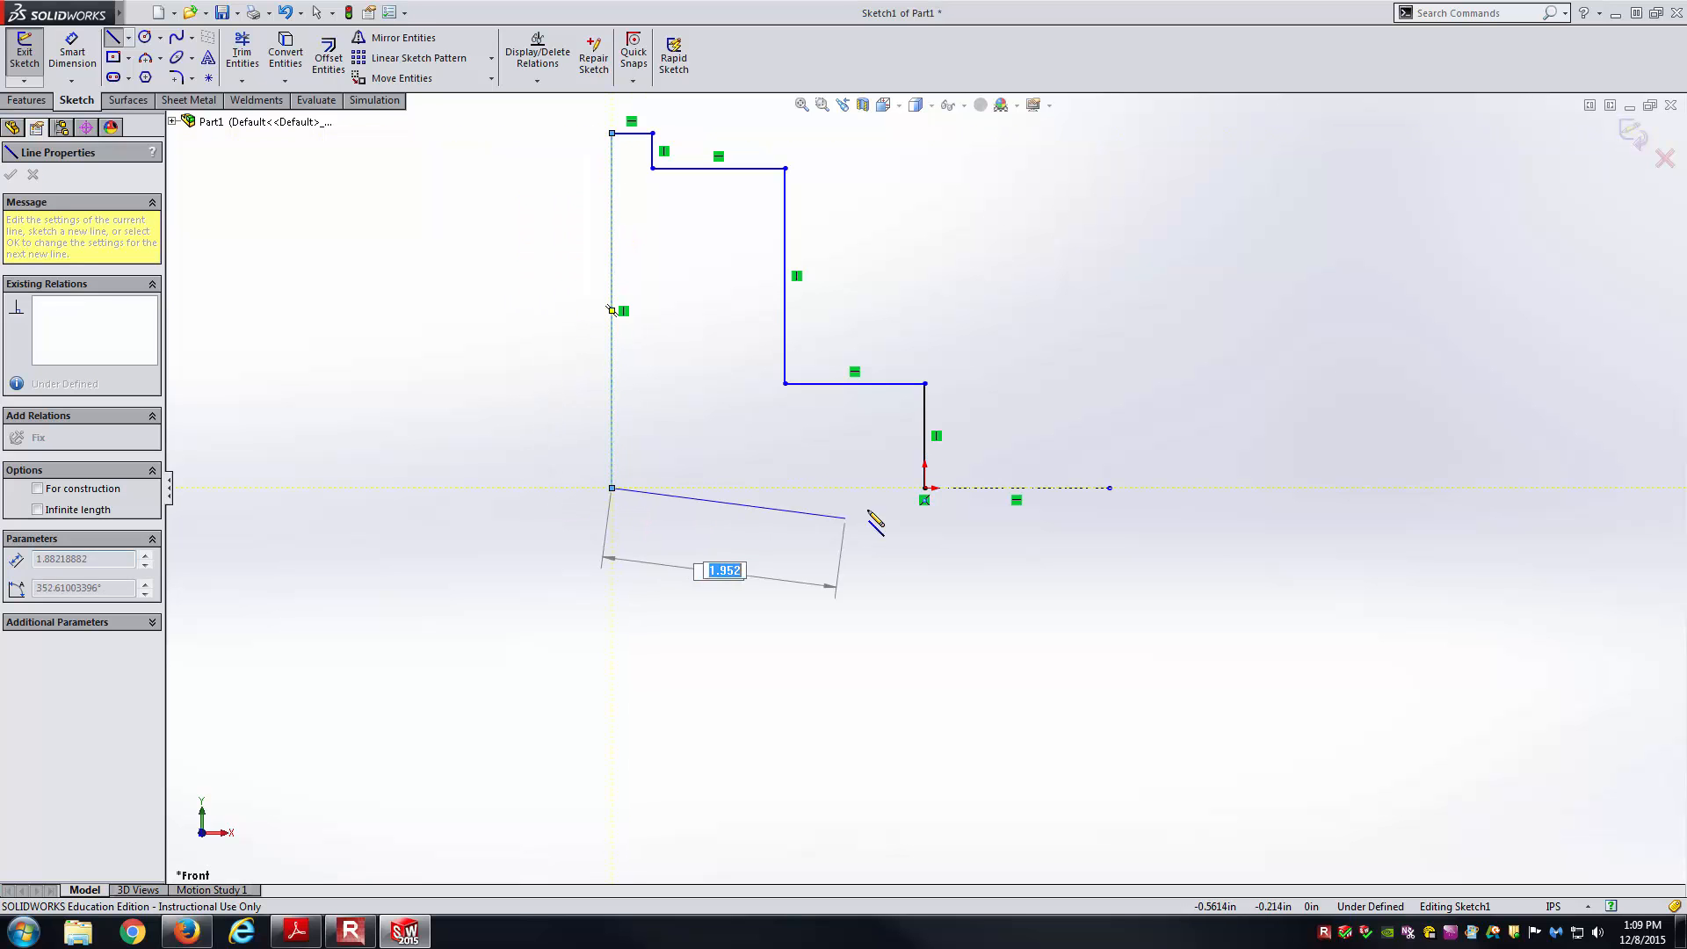
left_click(925, 488)
key("Escape")
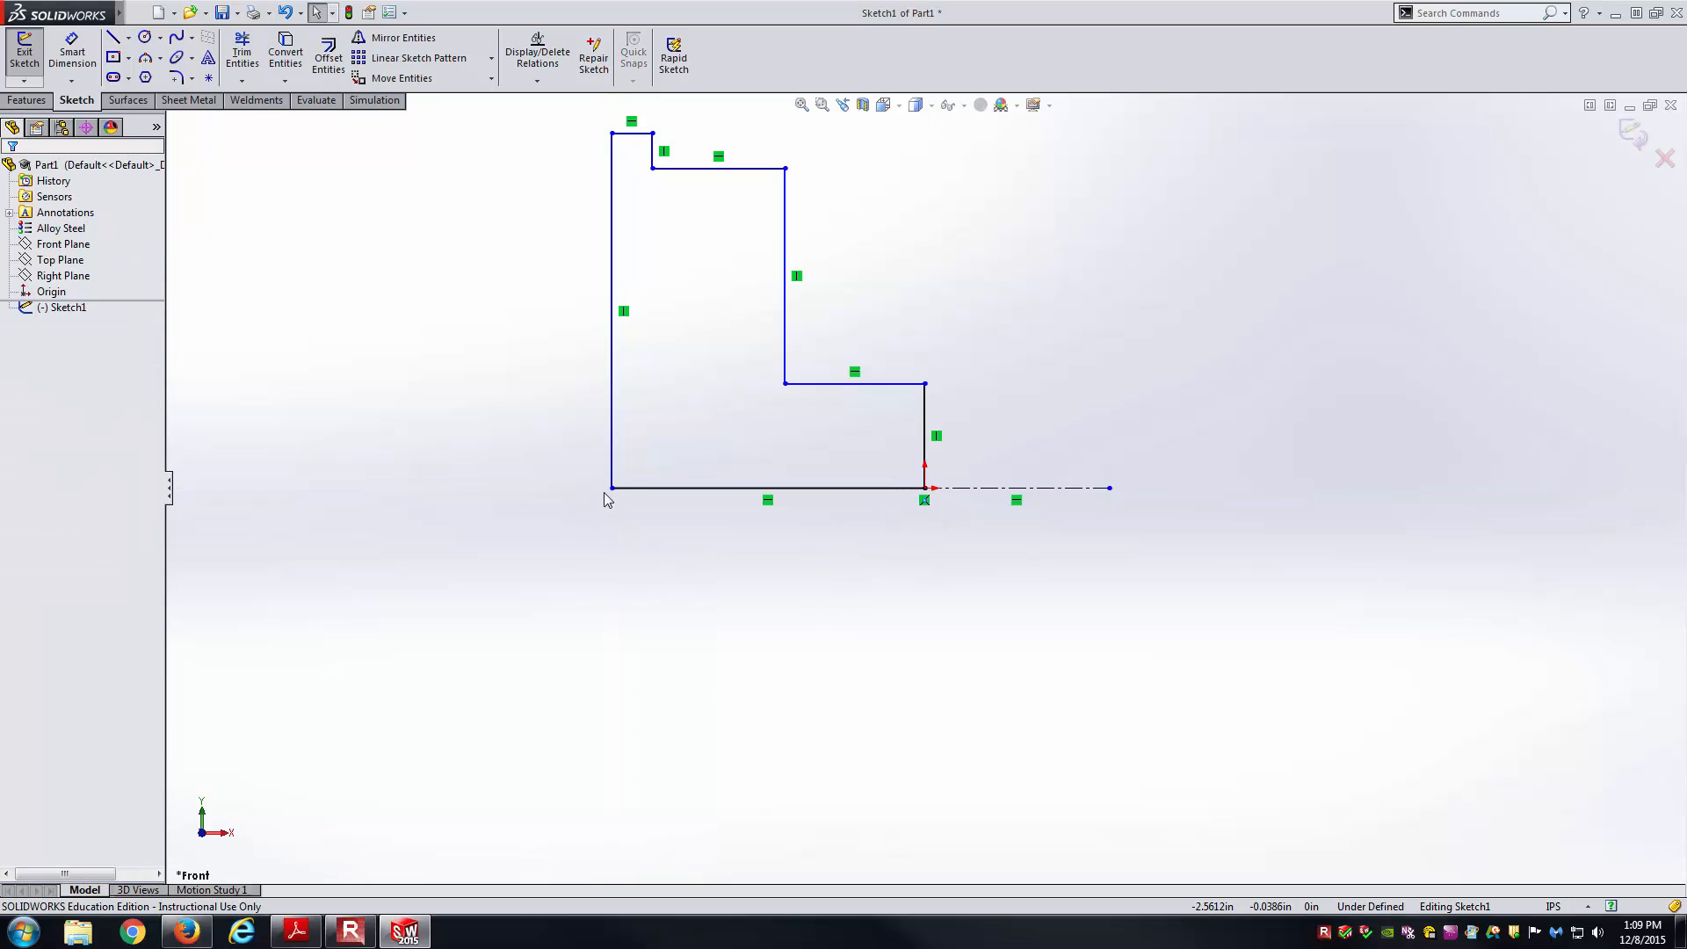
Delete the origin Coincident relation, lift the profile off the origin, and delete the centerline.
key("alt+Tab")
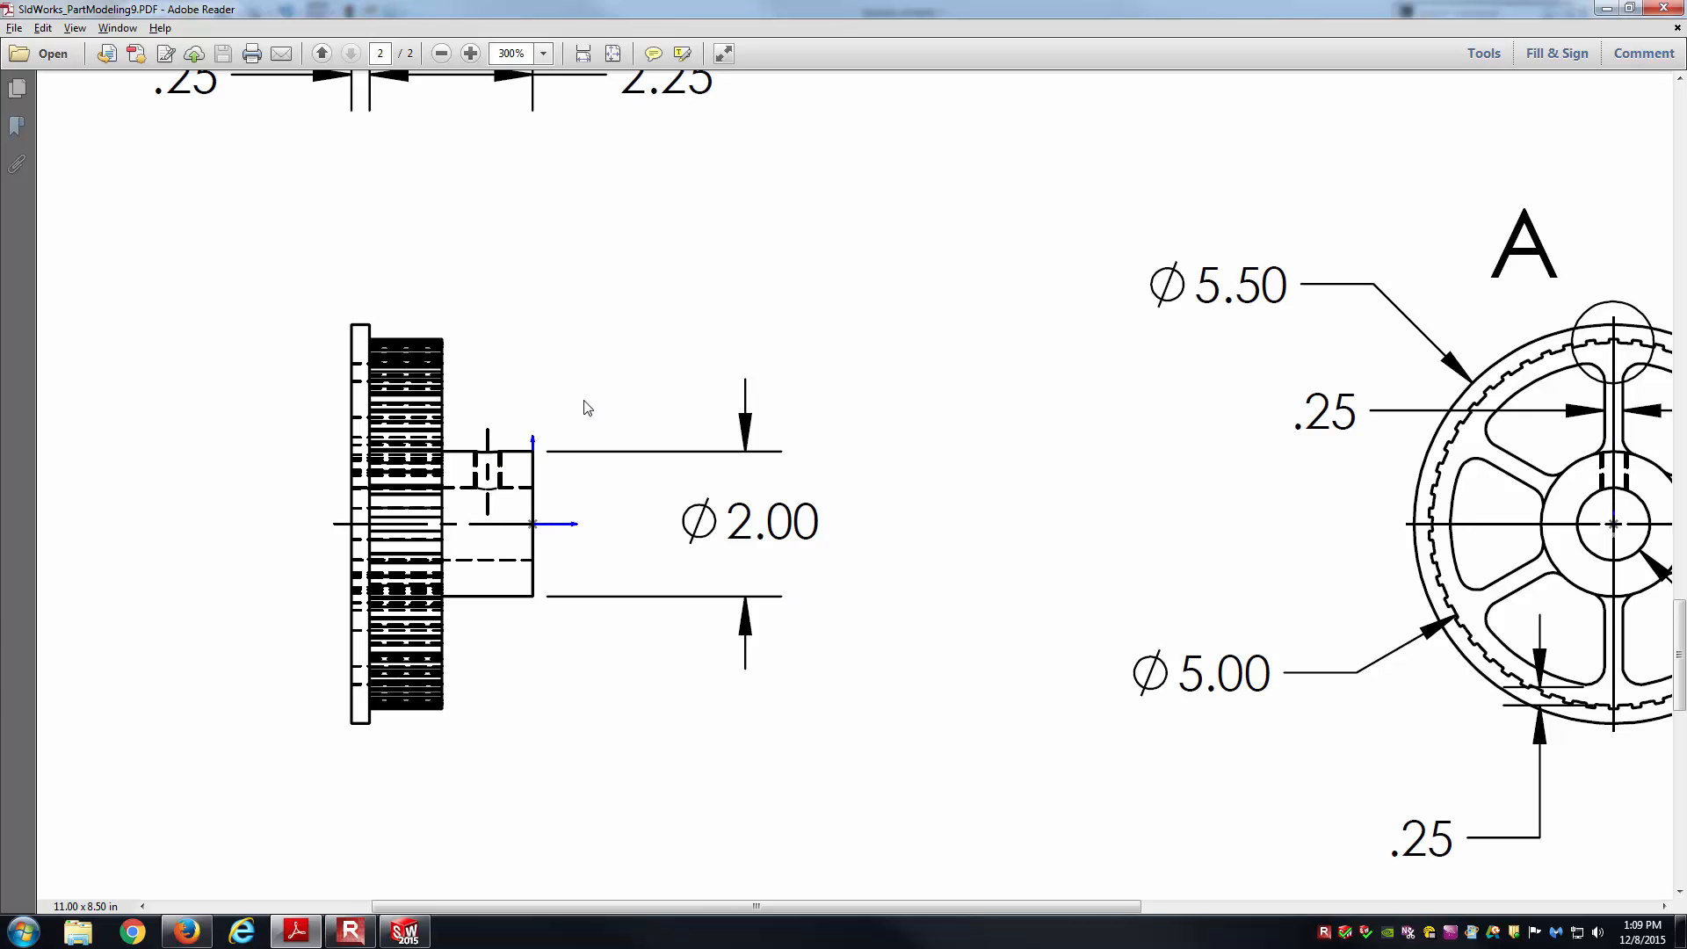
key("alt+Tab")
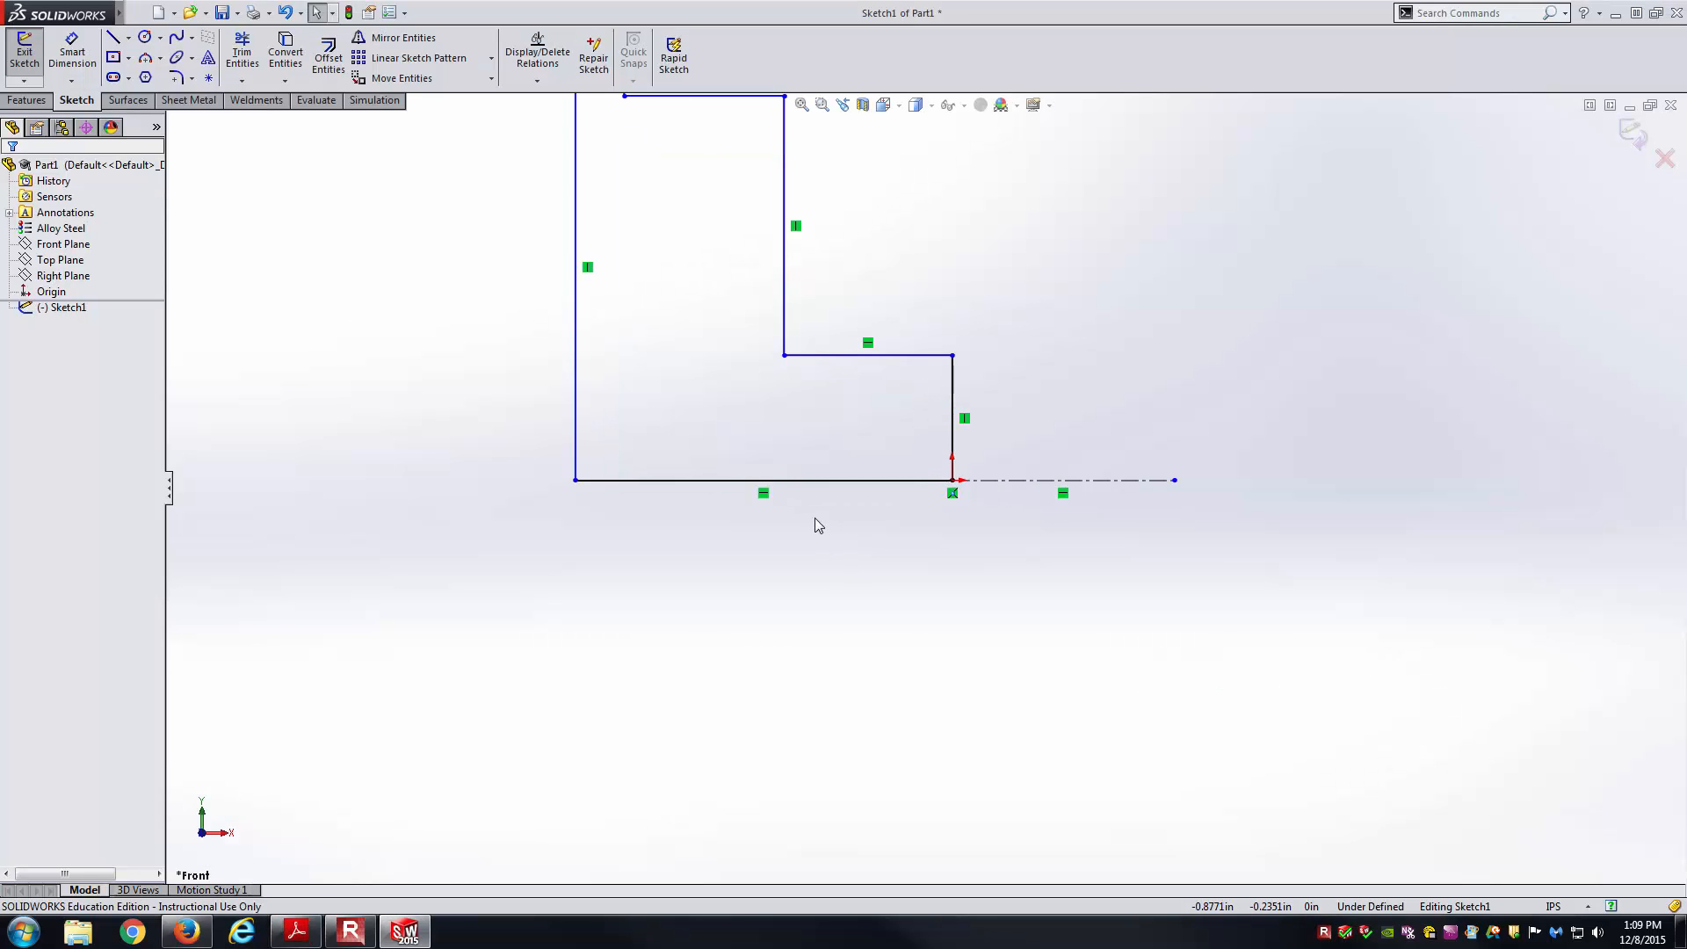
scroll(814, 525, "up", 2)
key("alt+Tab")
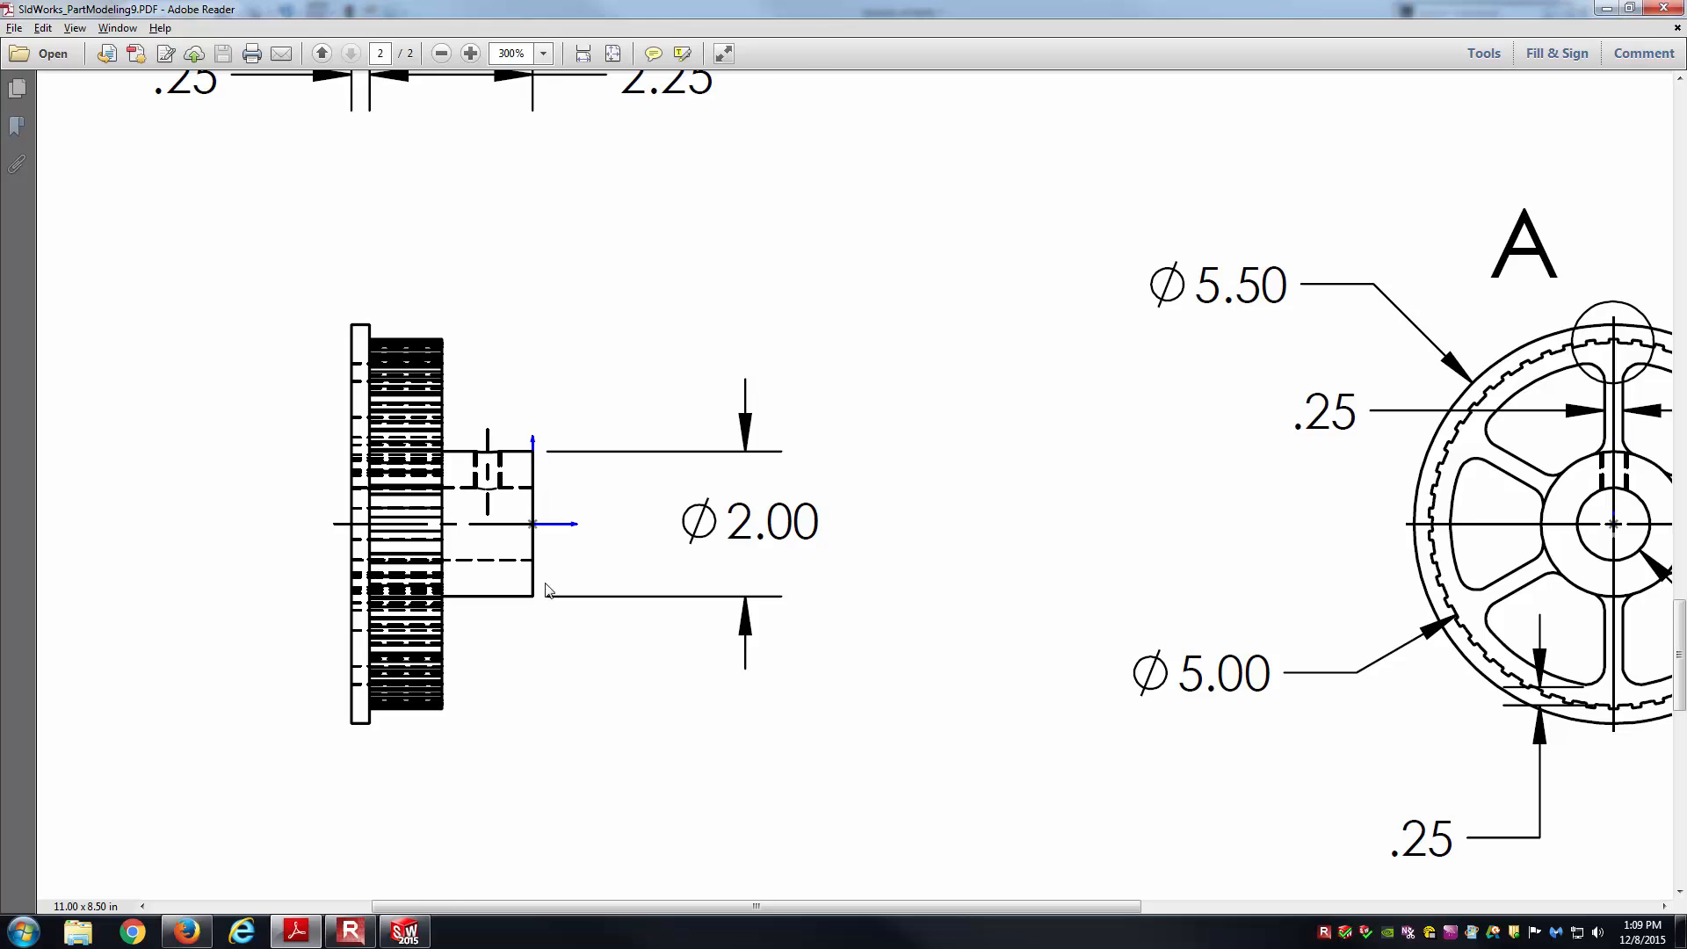
key("alt+Tab")
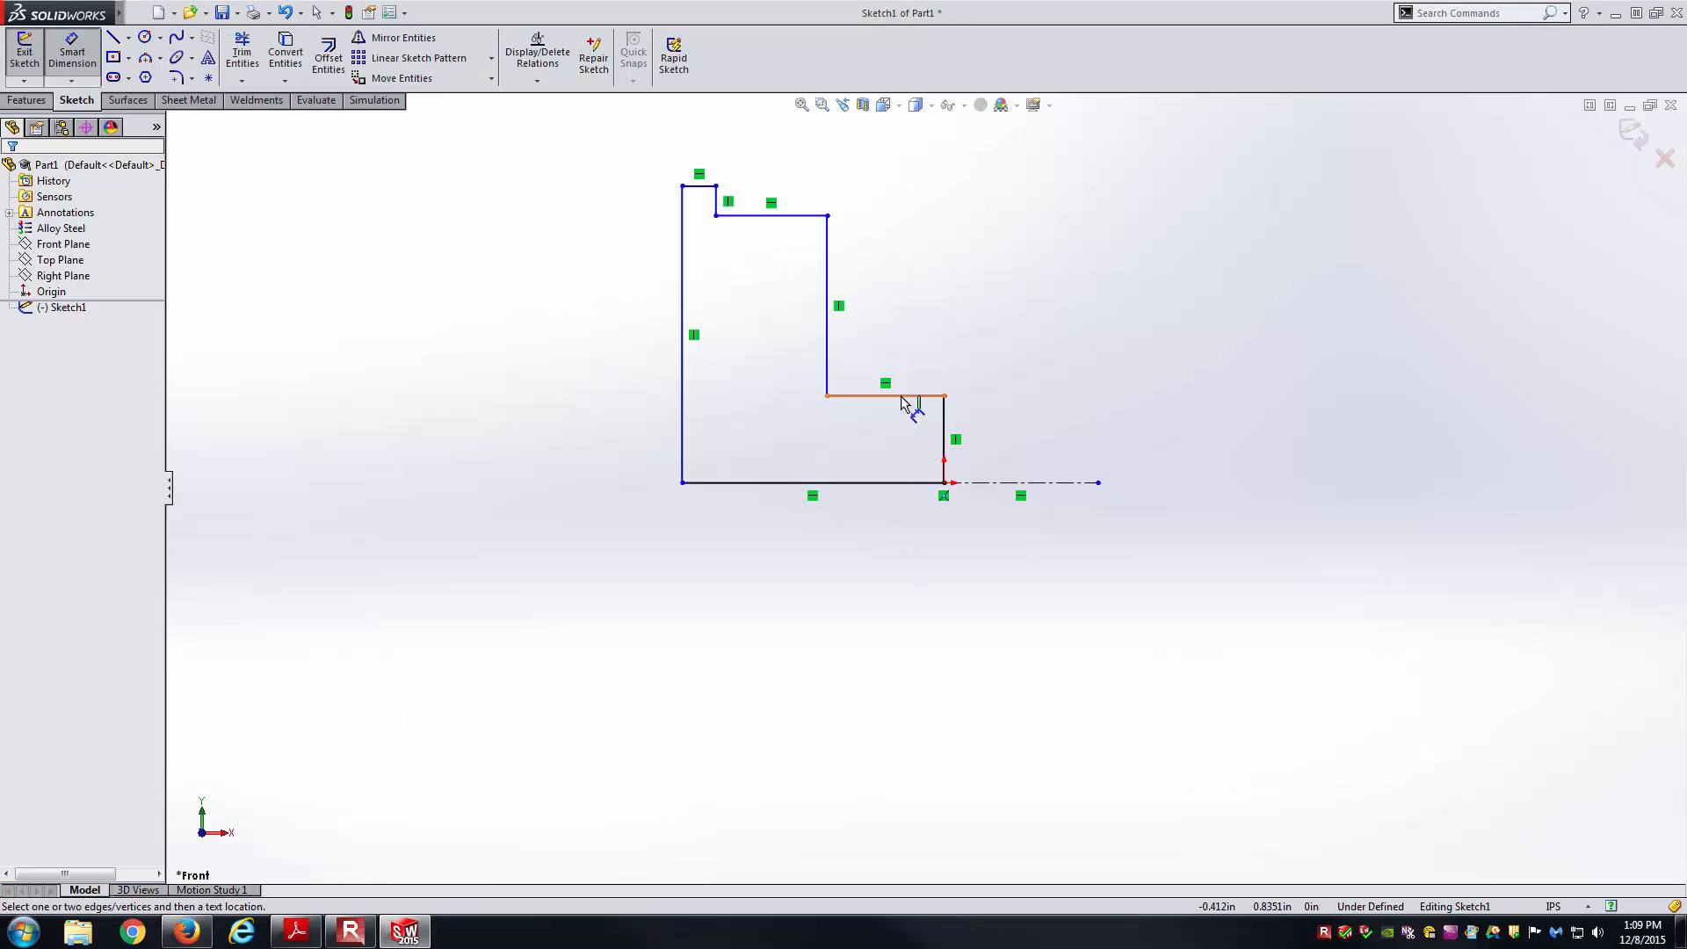
key("Escape")
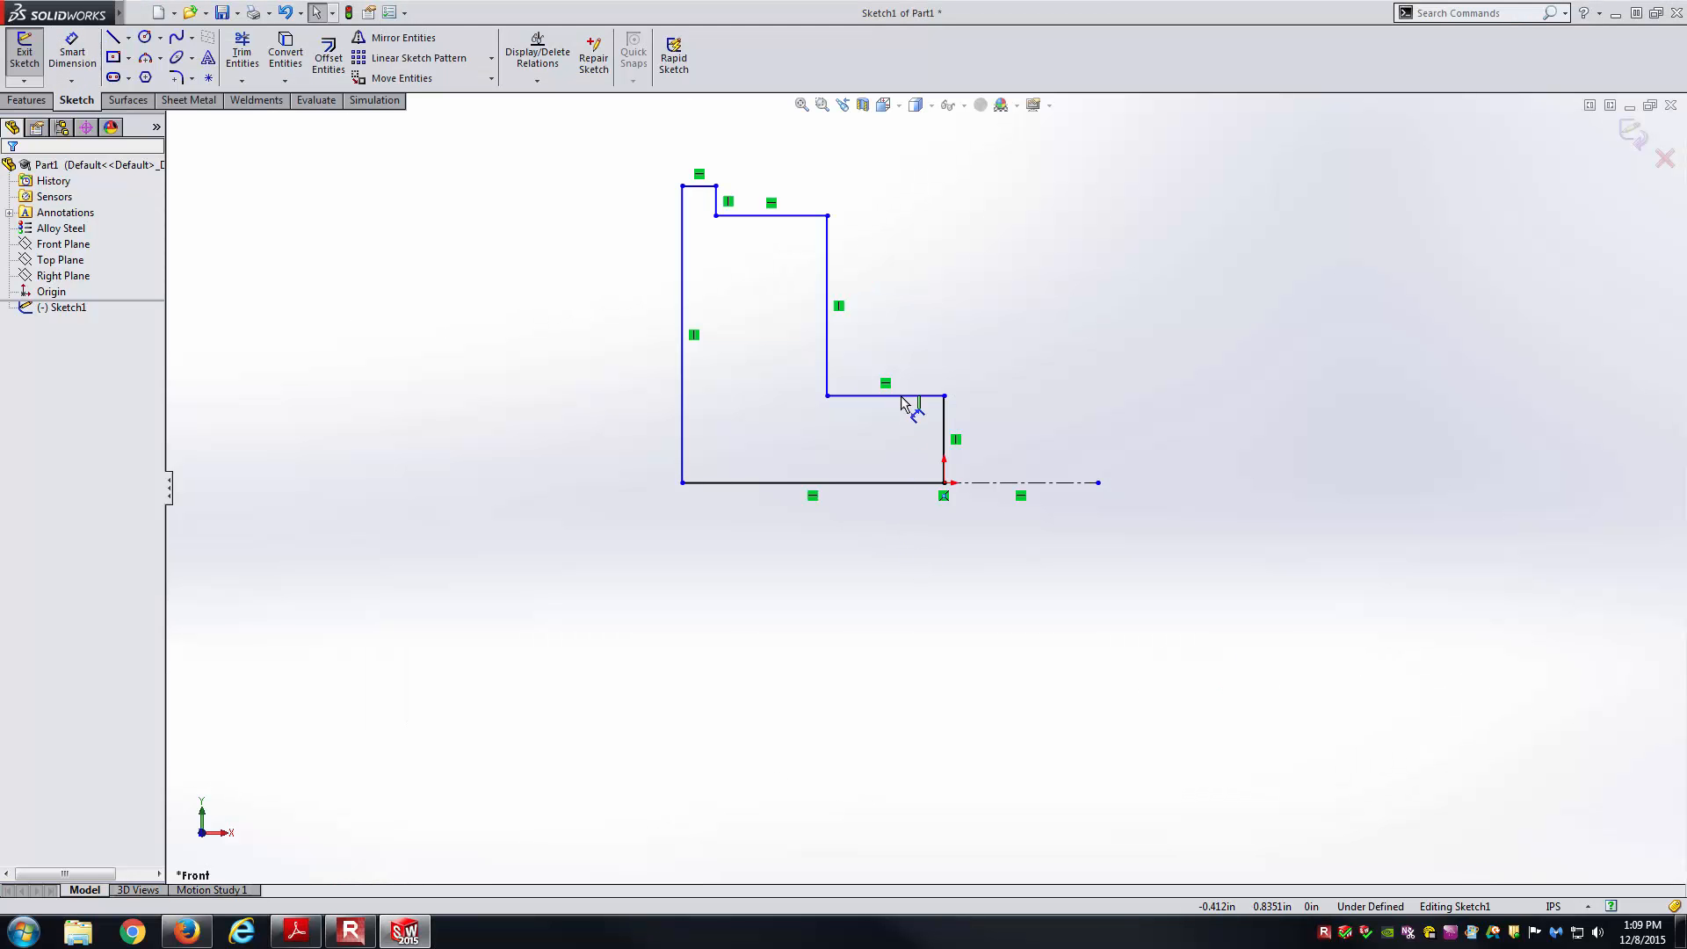
left_click(943, 497)
key("Delete")
left_click_drag(944, 483, 944, 428)
left_click(952, 451)
key("Delete")
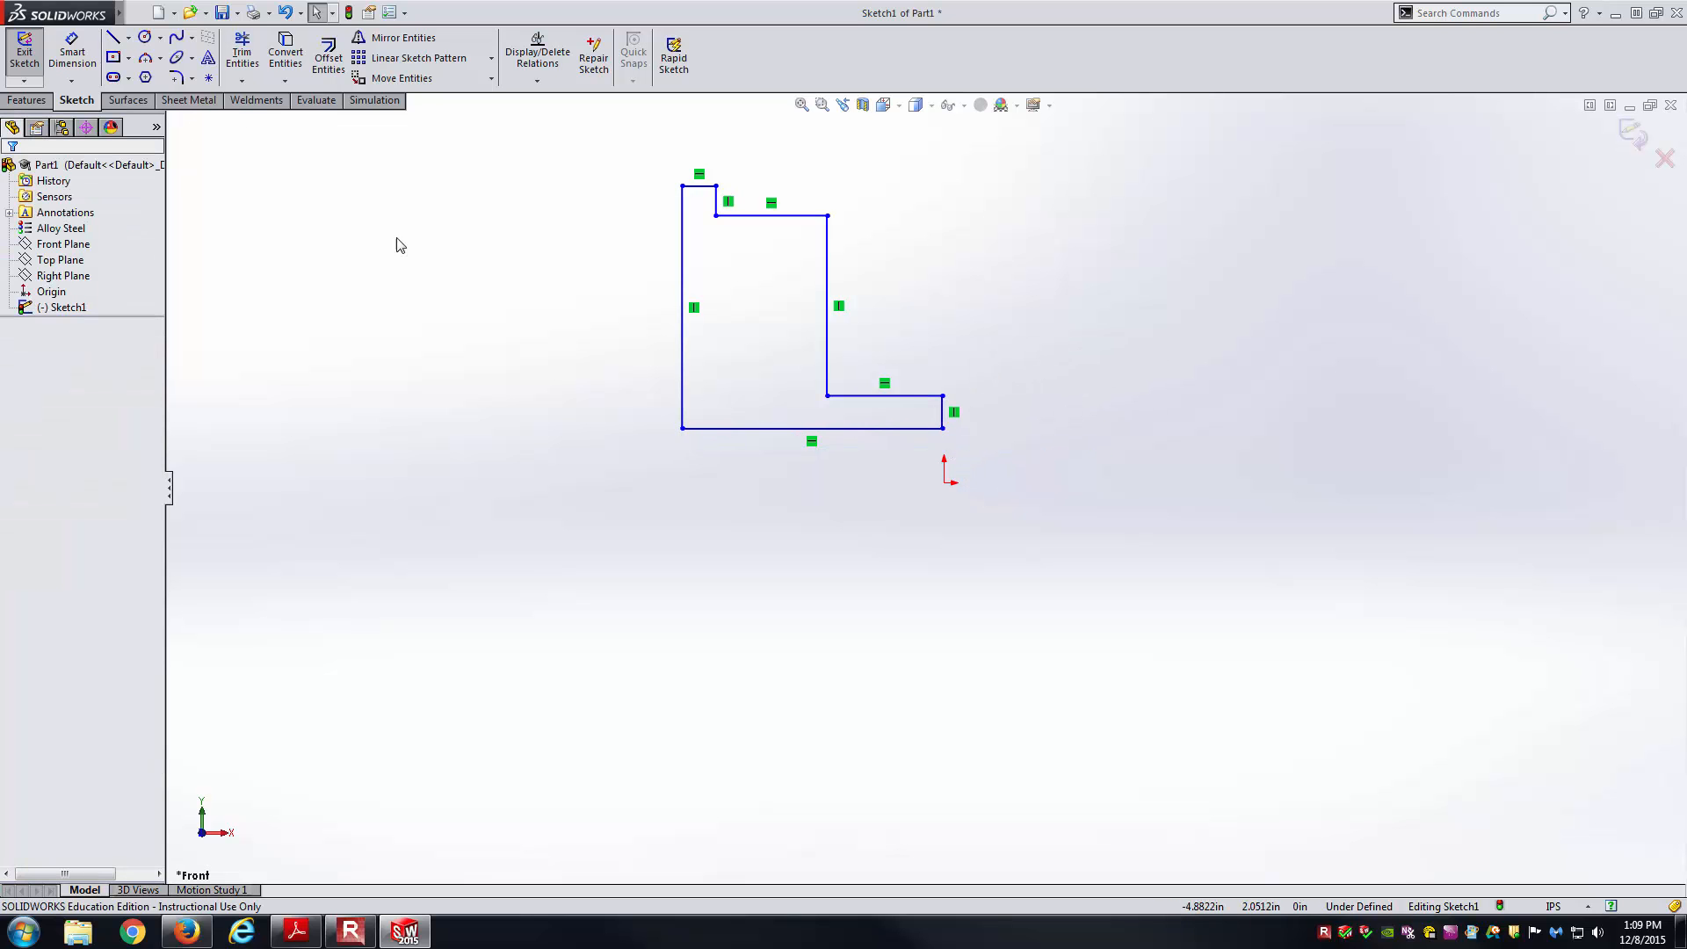
Redraw a horizontal centerline from the origin to the right.
left_click(129, 37)
left_click(154, 75)
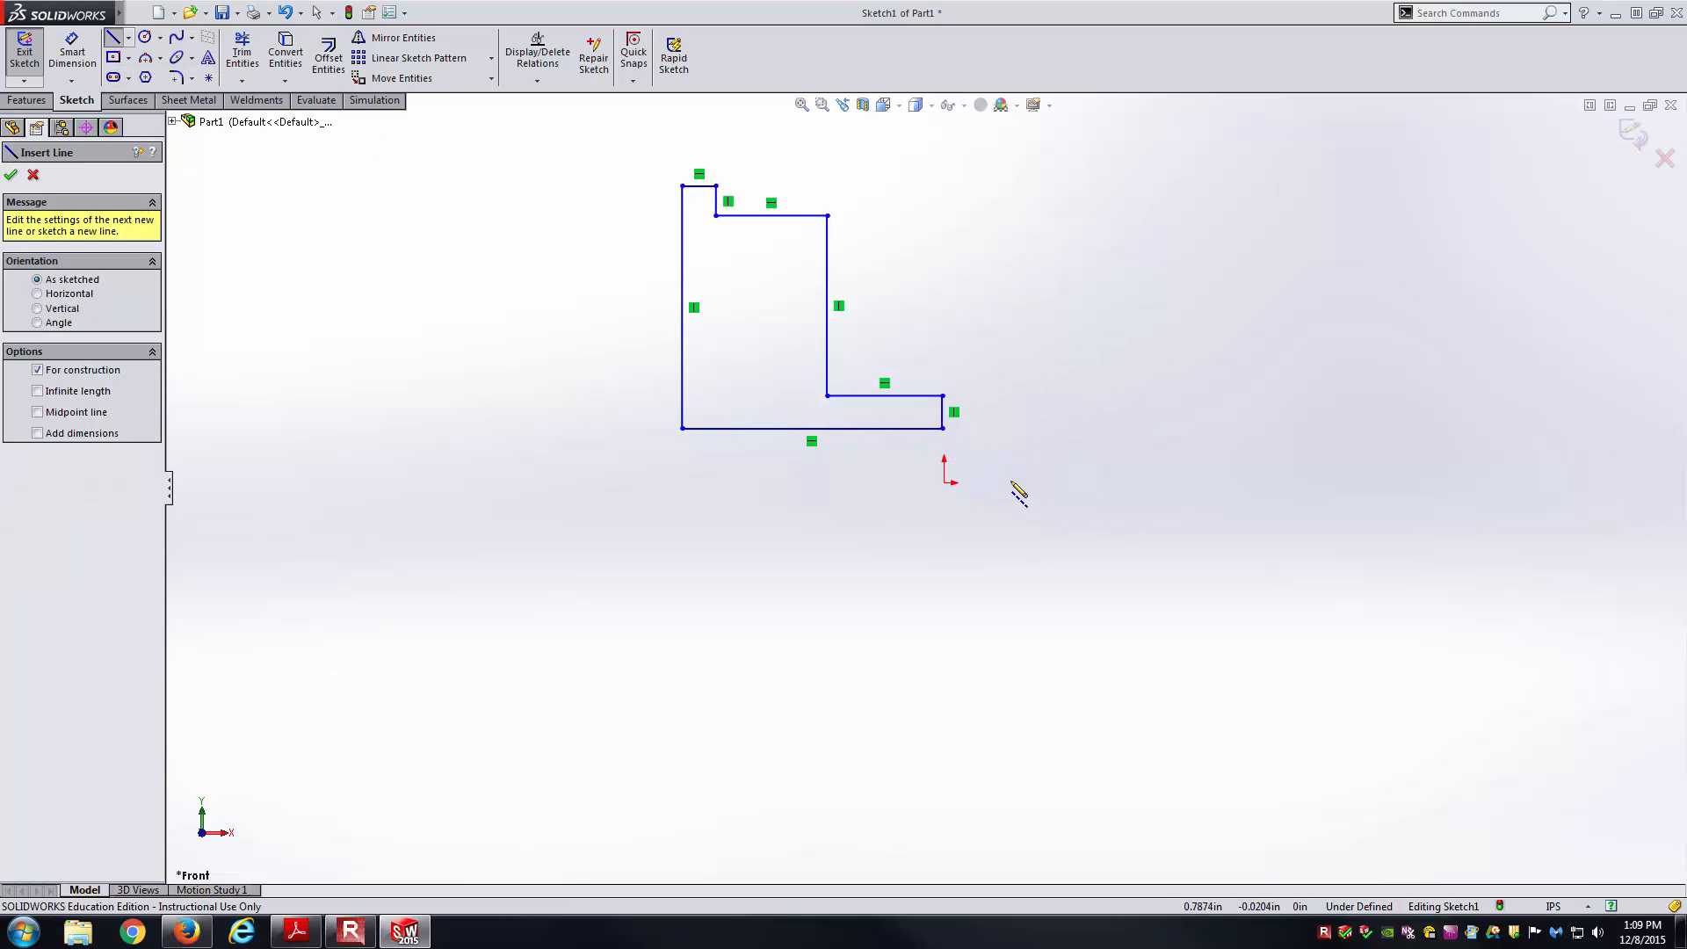
left_click(945, 482)
left_click(1152, 482)
key("Escape")
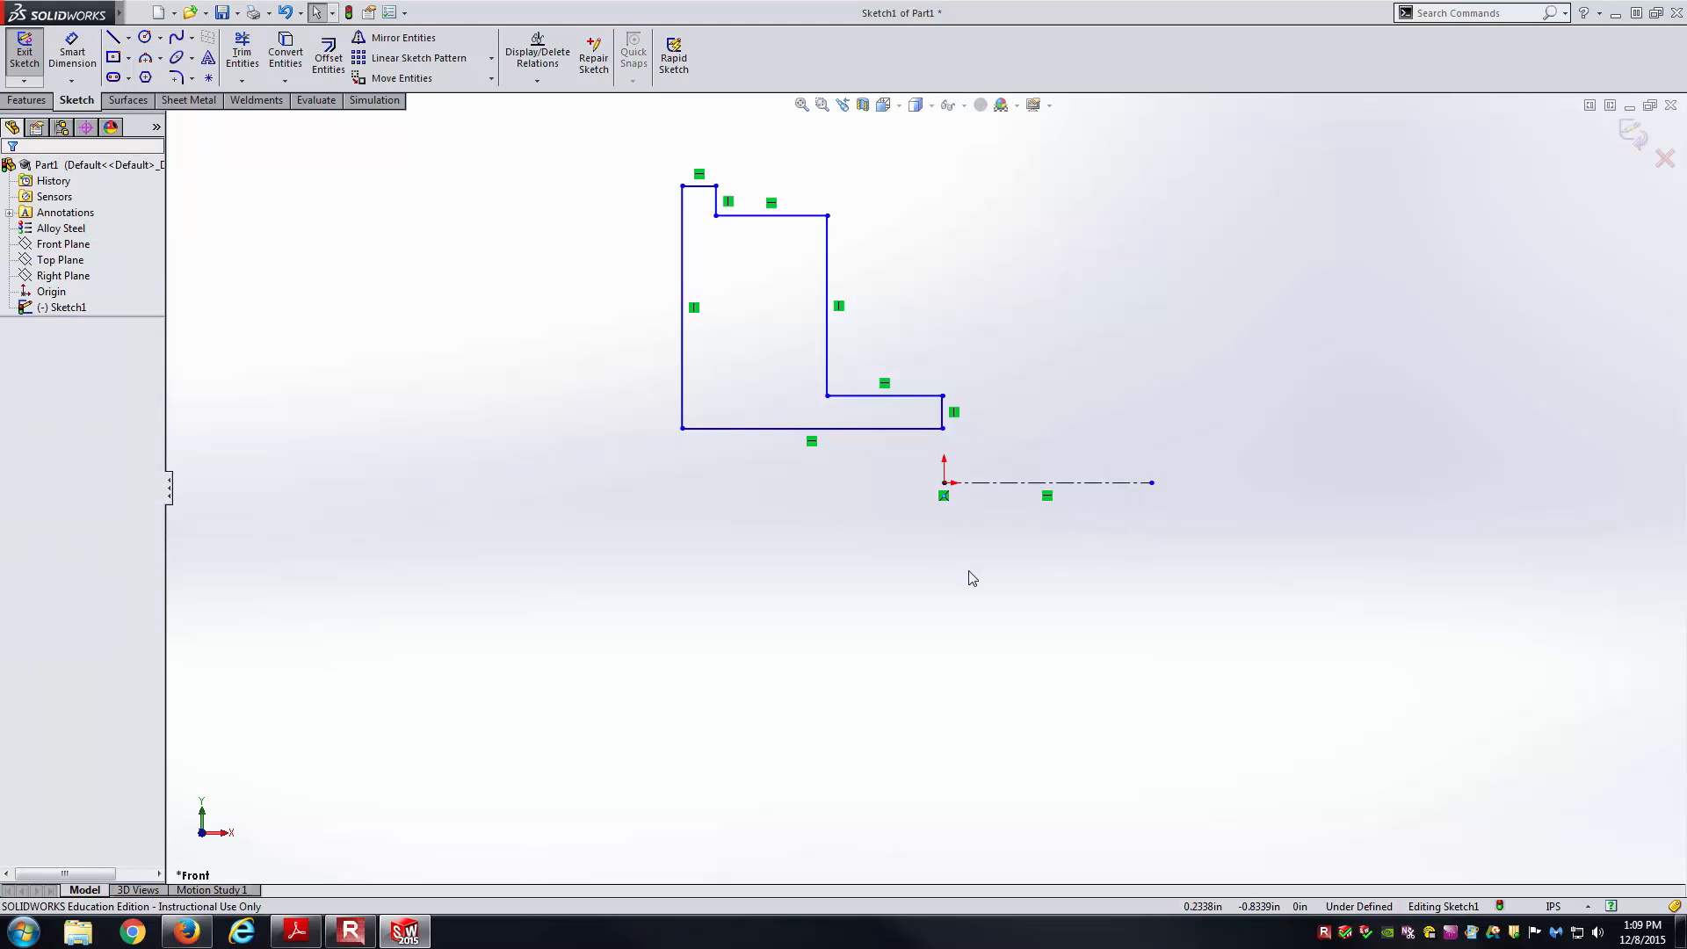
Dimension the hub as a 2.00 diameter about the centerline.
right_click_drag(969, 571, 941, 456)
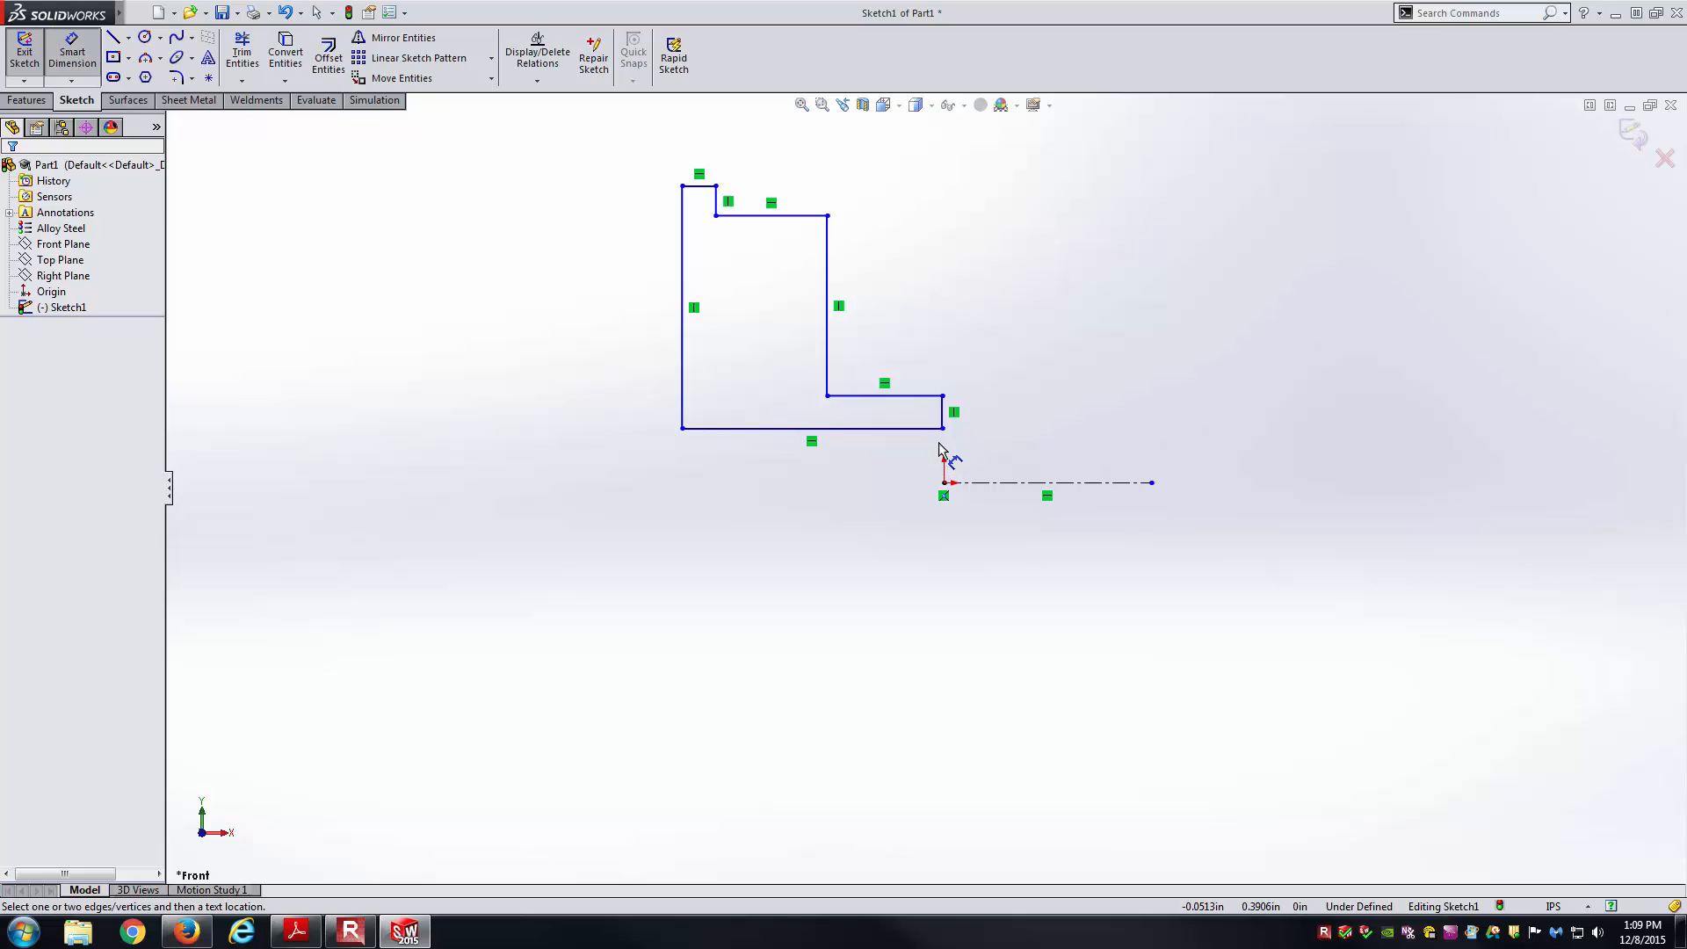
left_click(933, 396)
left_click(1002, 483)
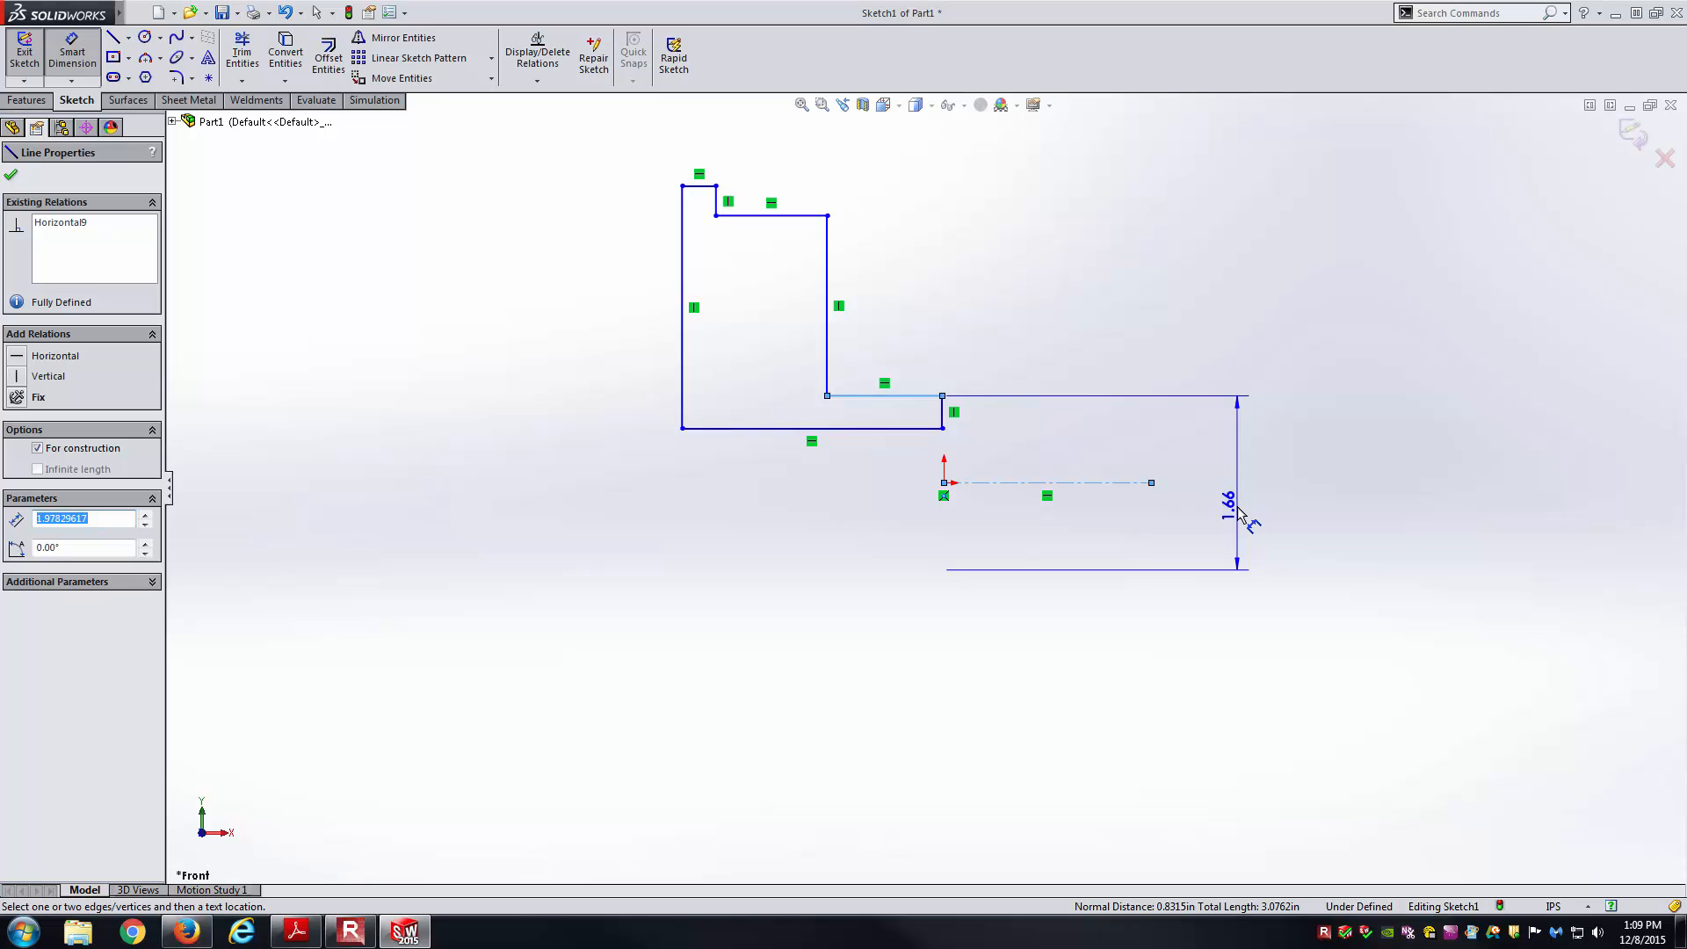
left_click(1239, 512)
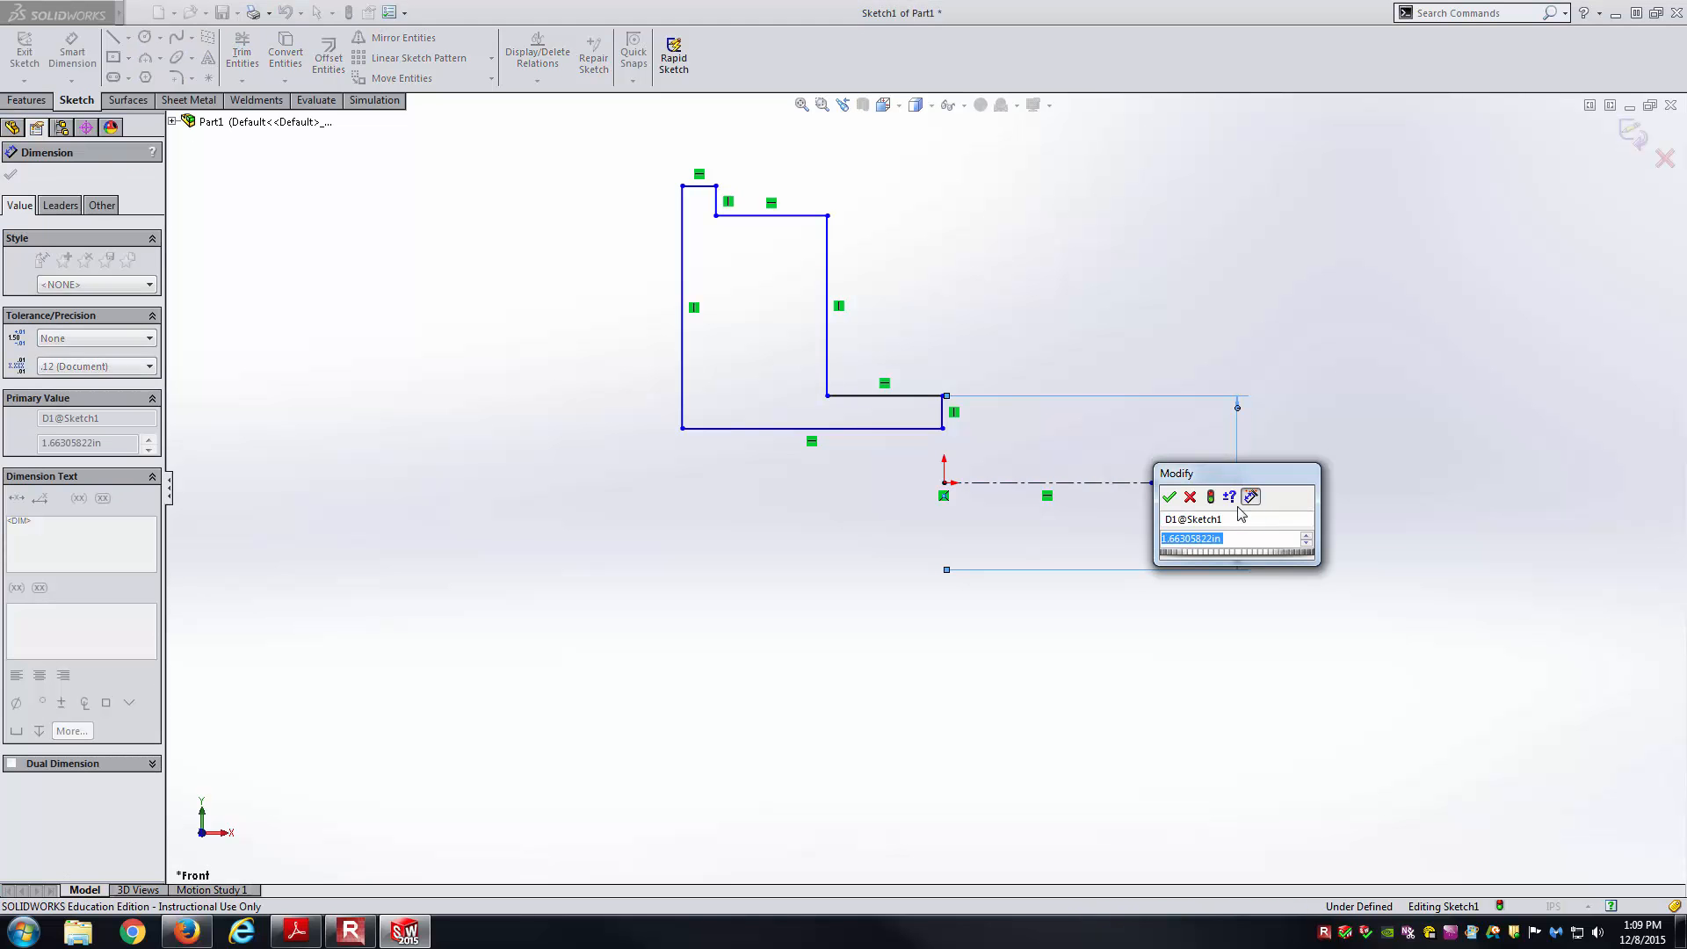
type("2")
key("Return")
left_click(1344, 466)
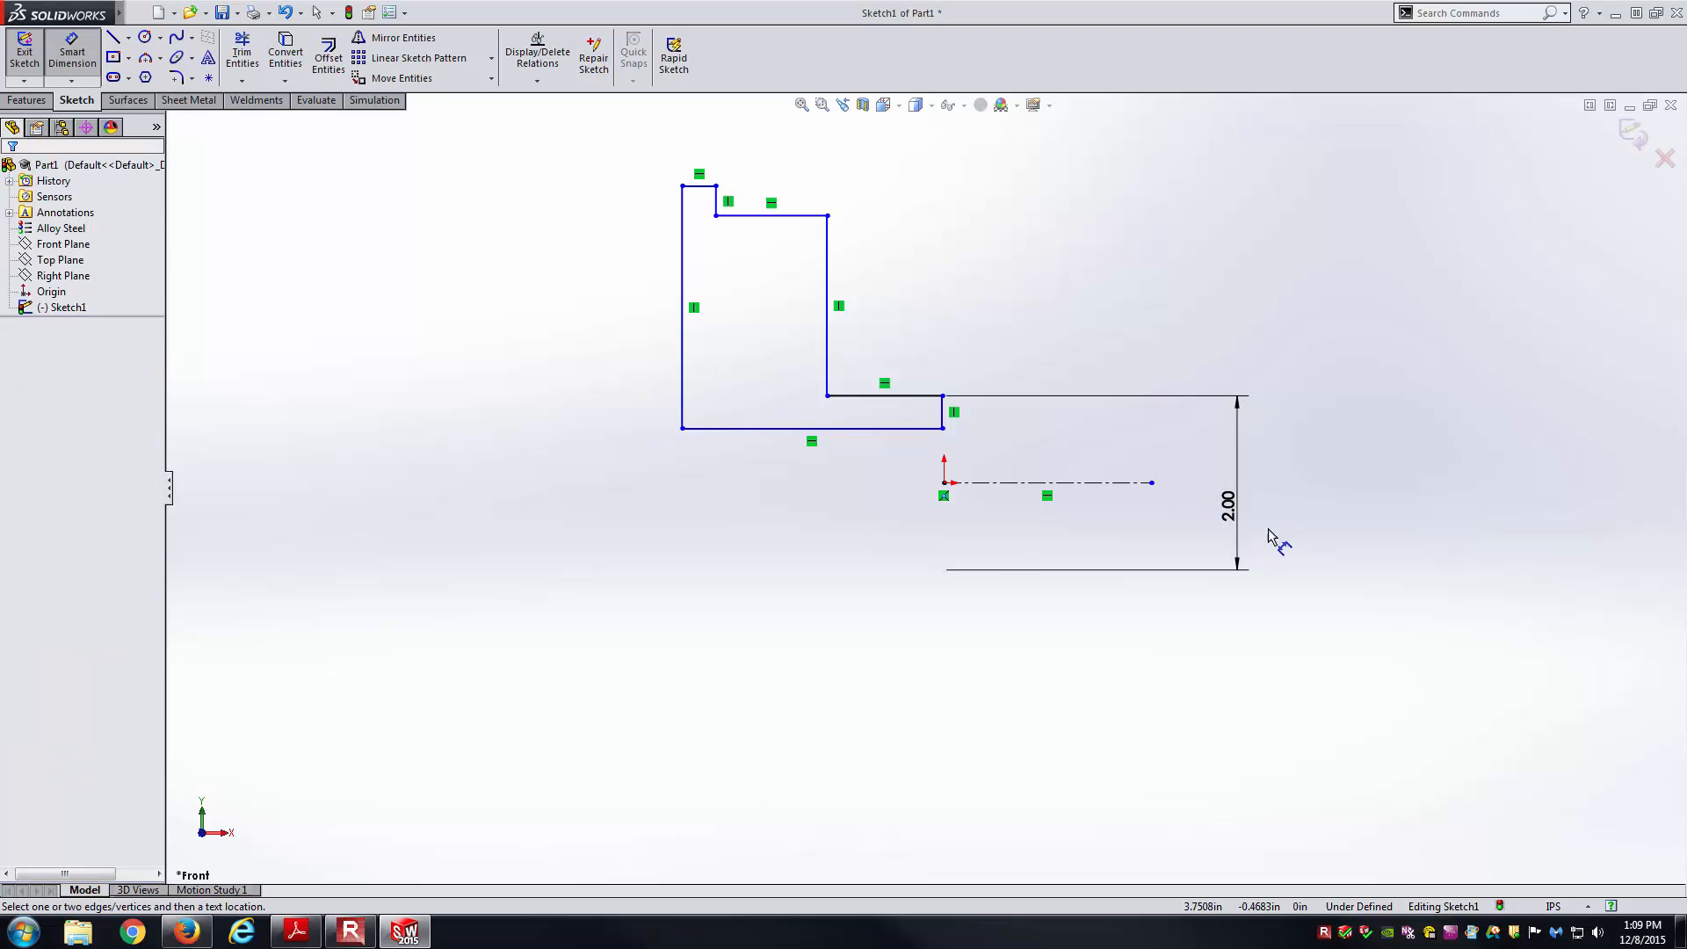
Dimension the bore as a 1.00 diameter about the centerline.
key("alt+Tab")
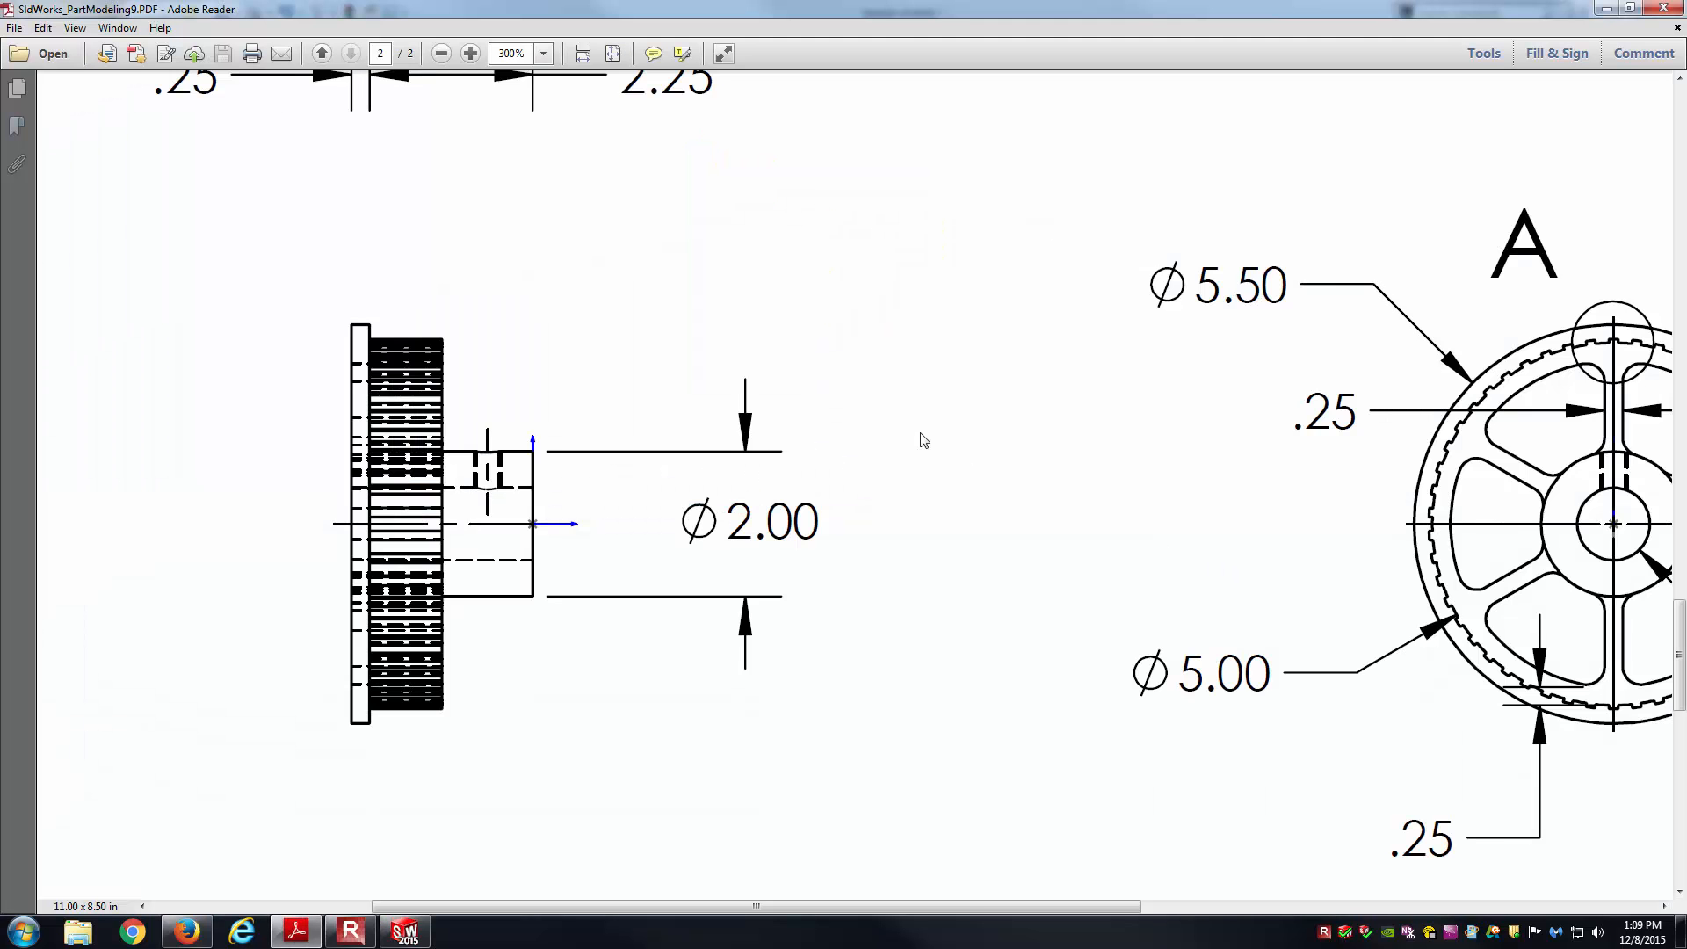
scroll(924, 440, "down", 1, "ctrl")
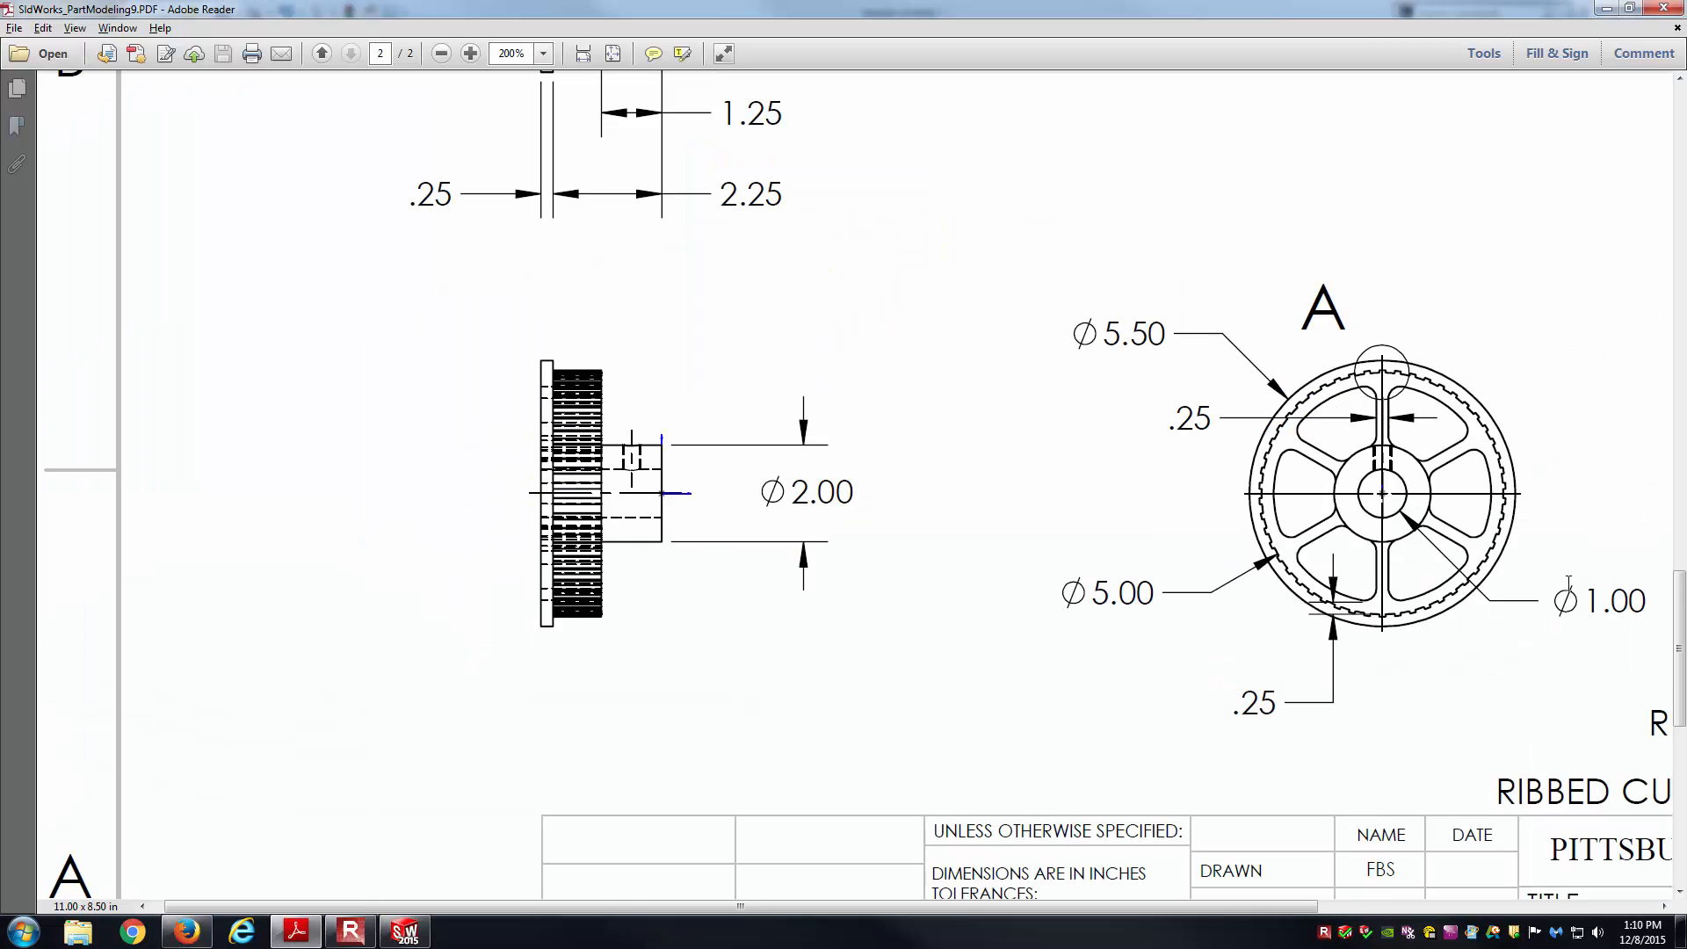
left_click_drag(1520, 584, 1463, 572)
key("alt+Tab")
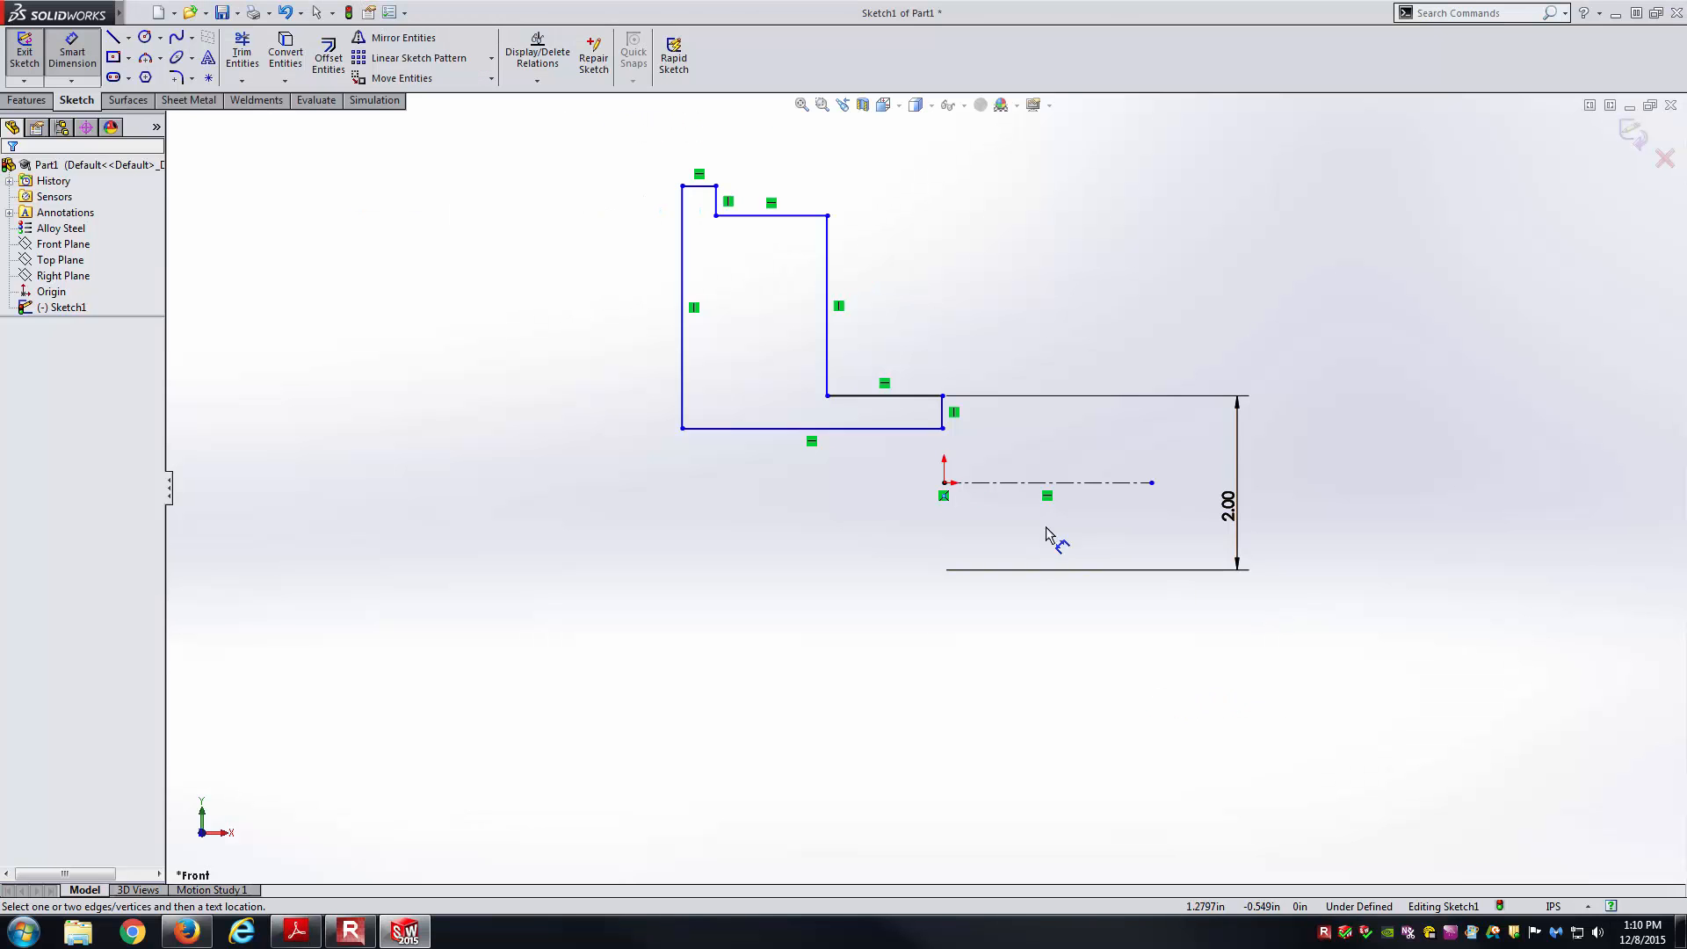
left_click(920, 429)
left_click(1054, 482)
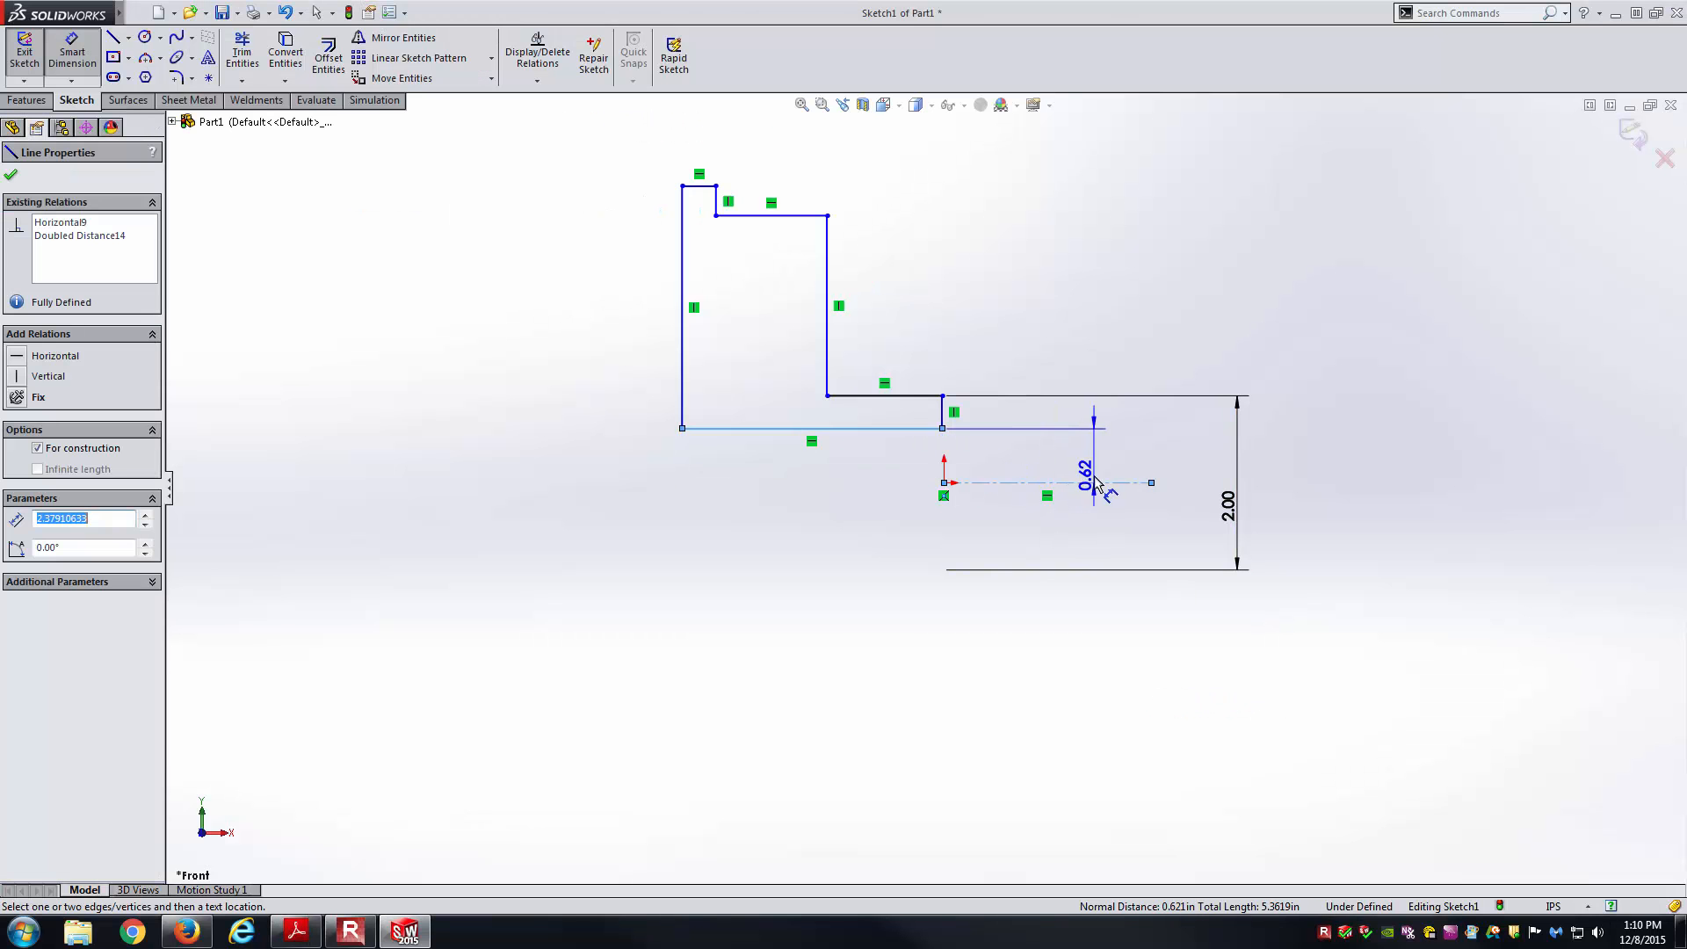
left_click(1100, 523)
type("1.00in")
key("Return")
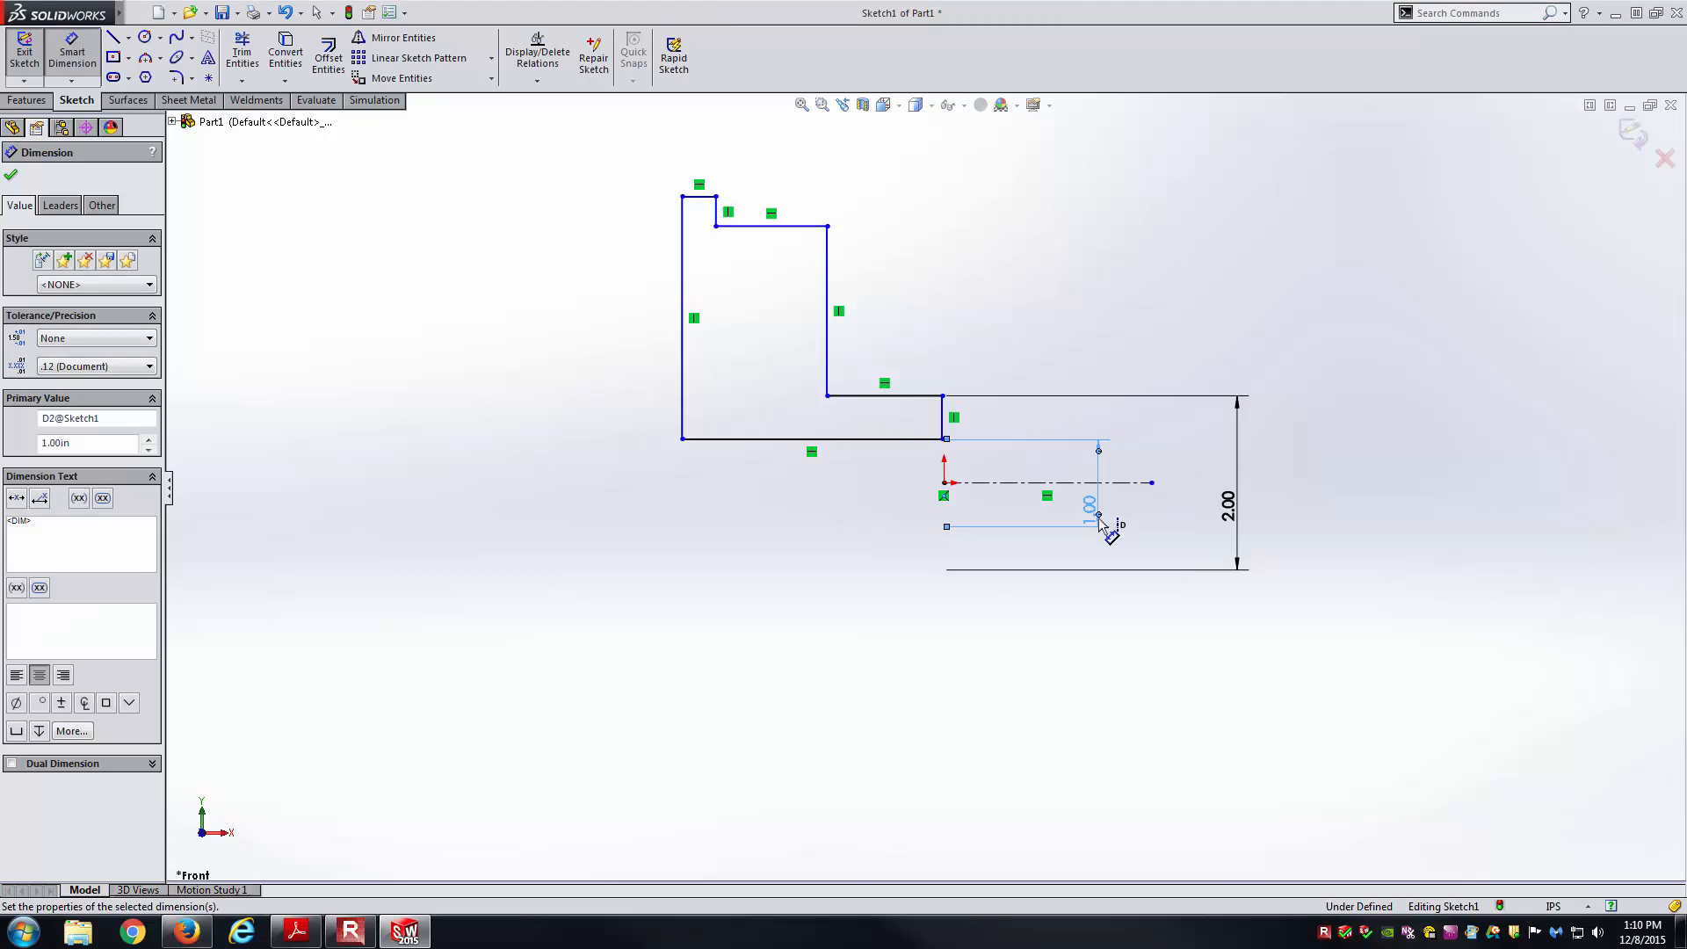
key("Escape")
Add a Vertical relation between the profile's bottom-right corner and the origin.
left_click(944, 439)
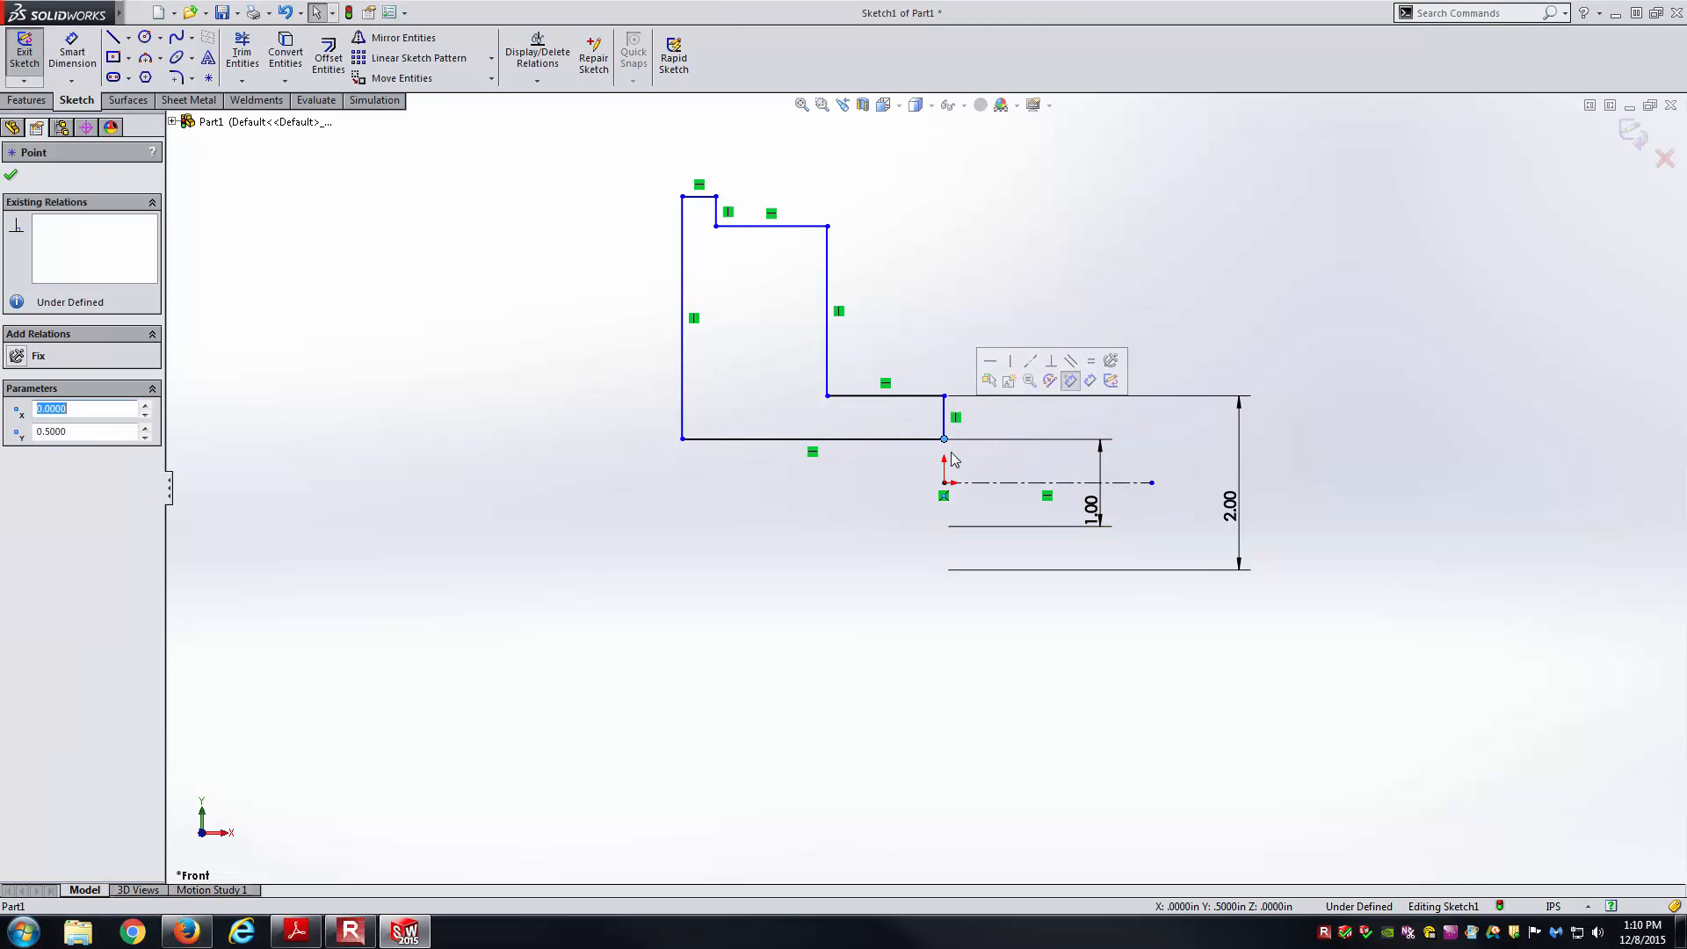
left_click_drag(944, 440, 993, 466)
key("Escape")
left_click(992, 438)
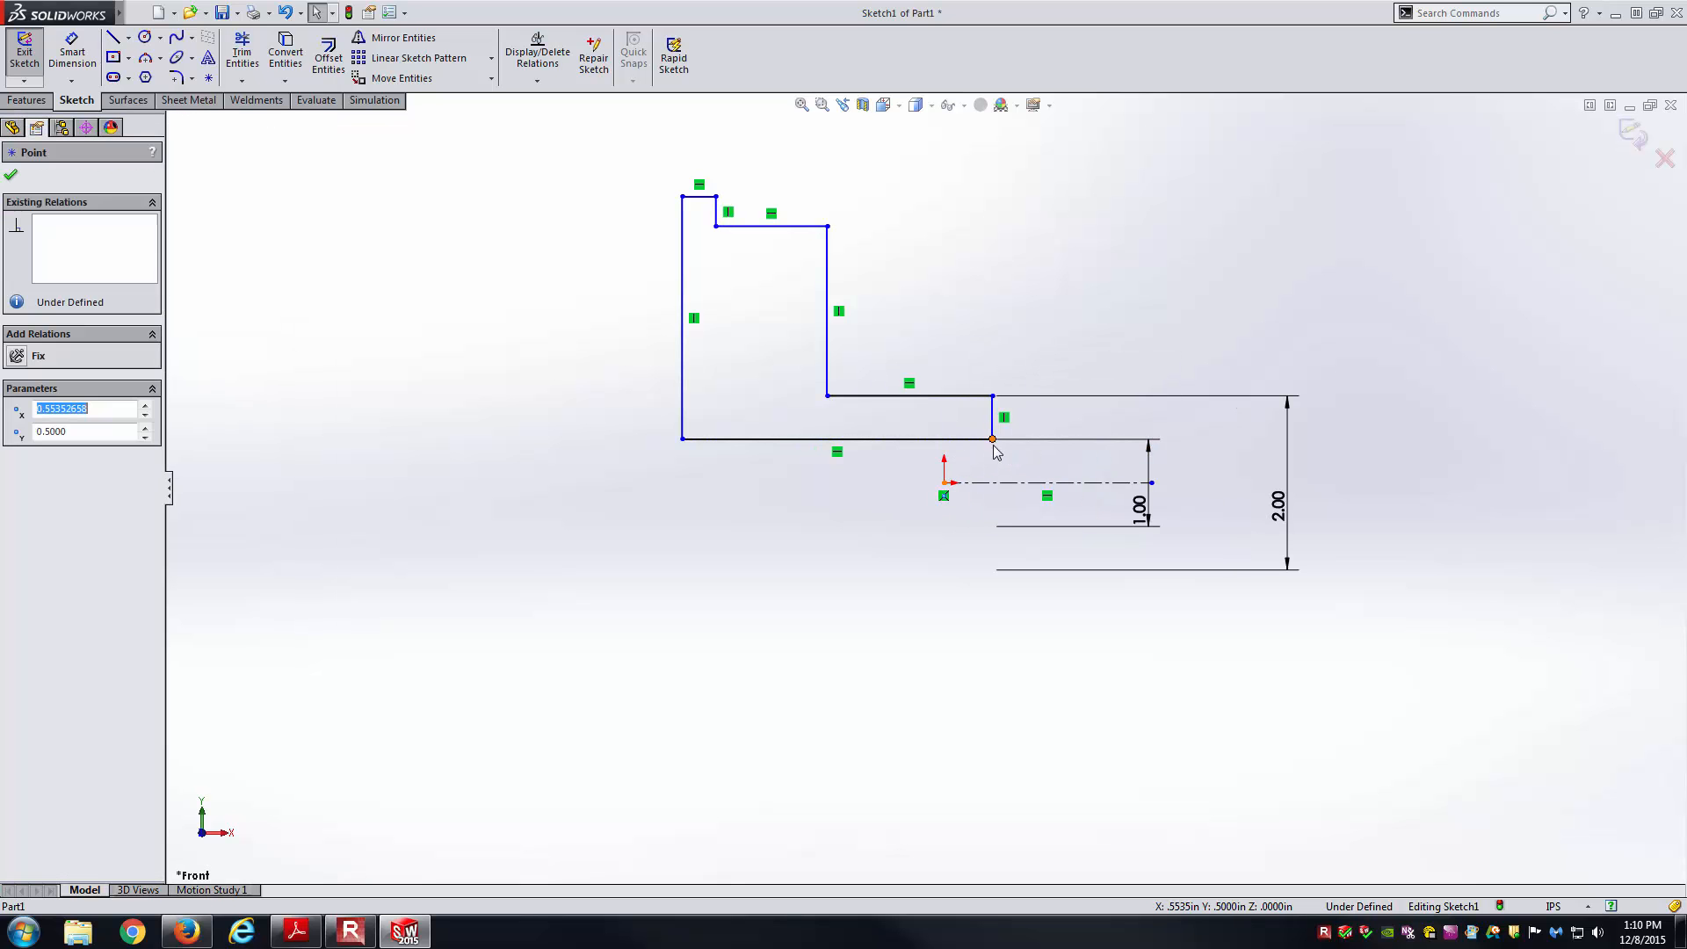
left_click(943, 482, "ctrl")
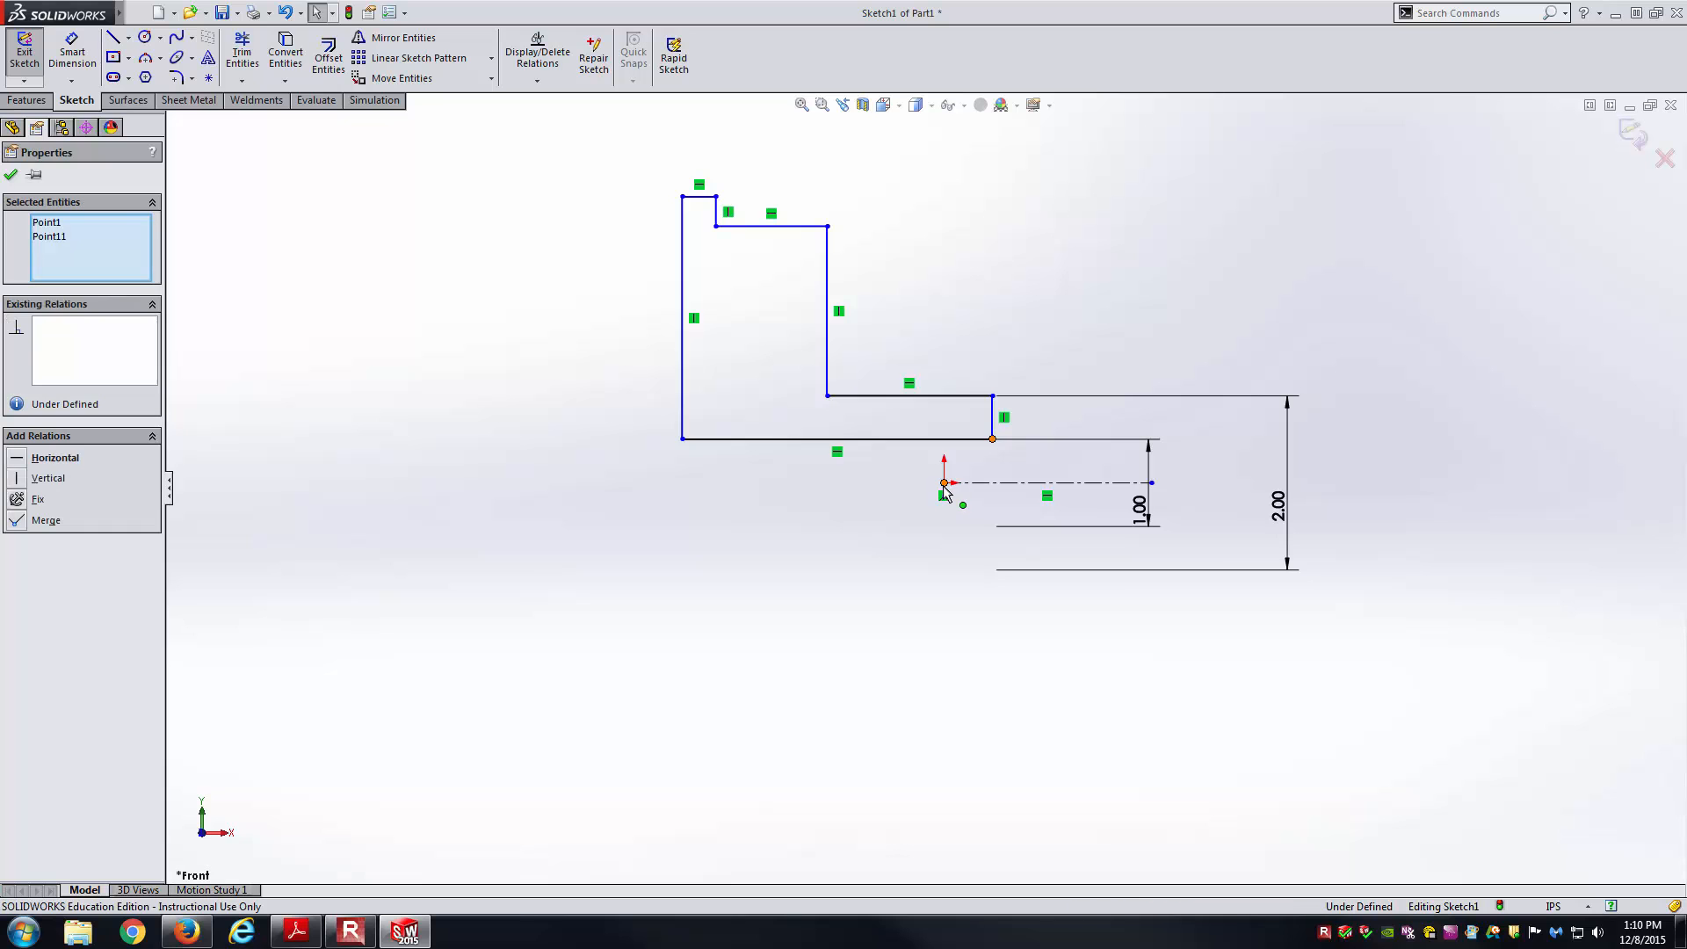
left_click(27, 478)
left_click(662, 546)
Dimension the step line length to 1.25.
key("alt+Tab")
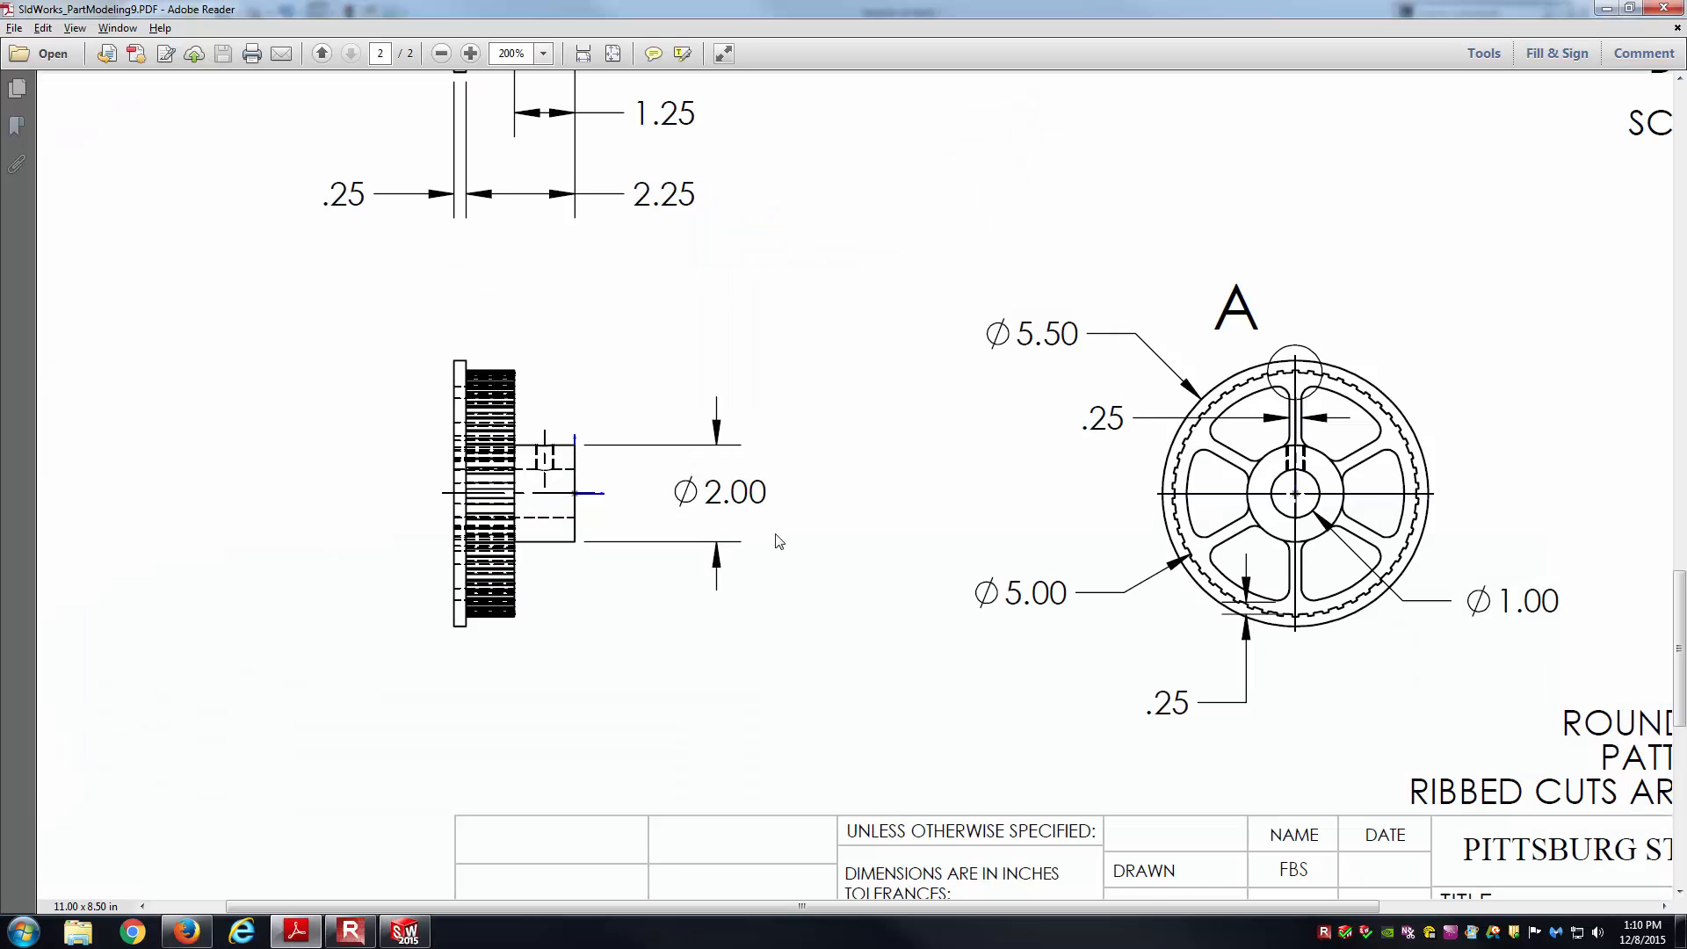
scroll(859, 489, "up", 3)
scroll(826, 483, "up", 1)
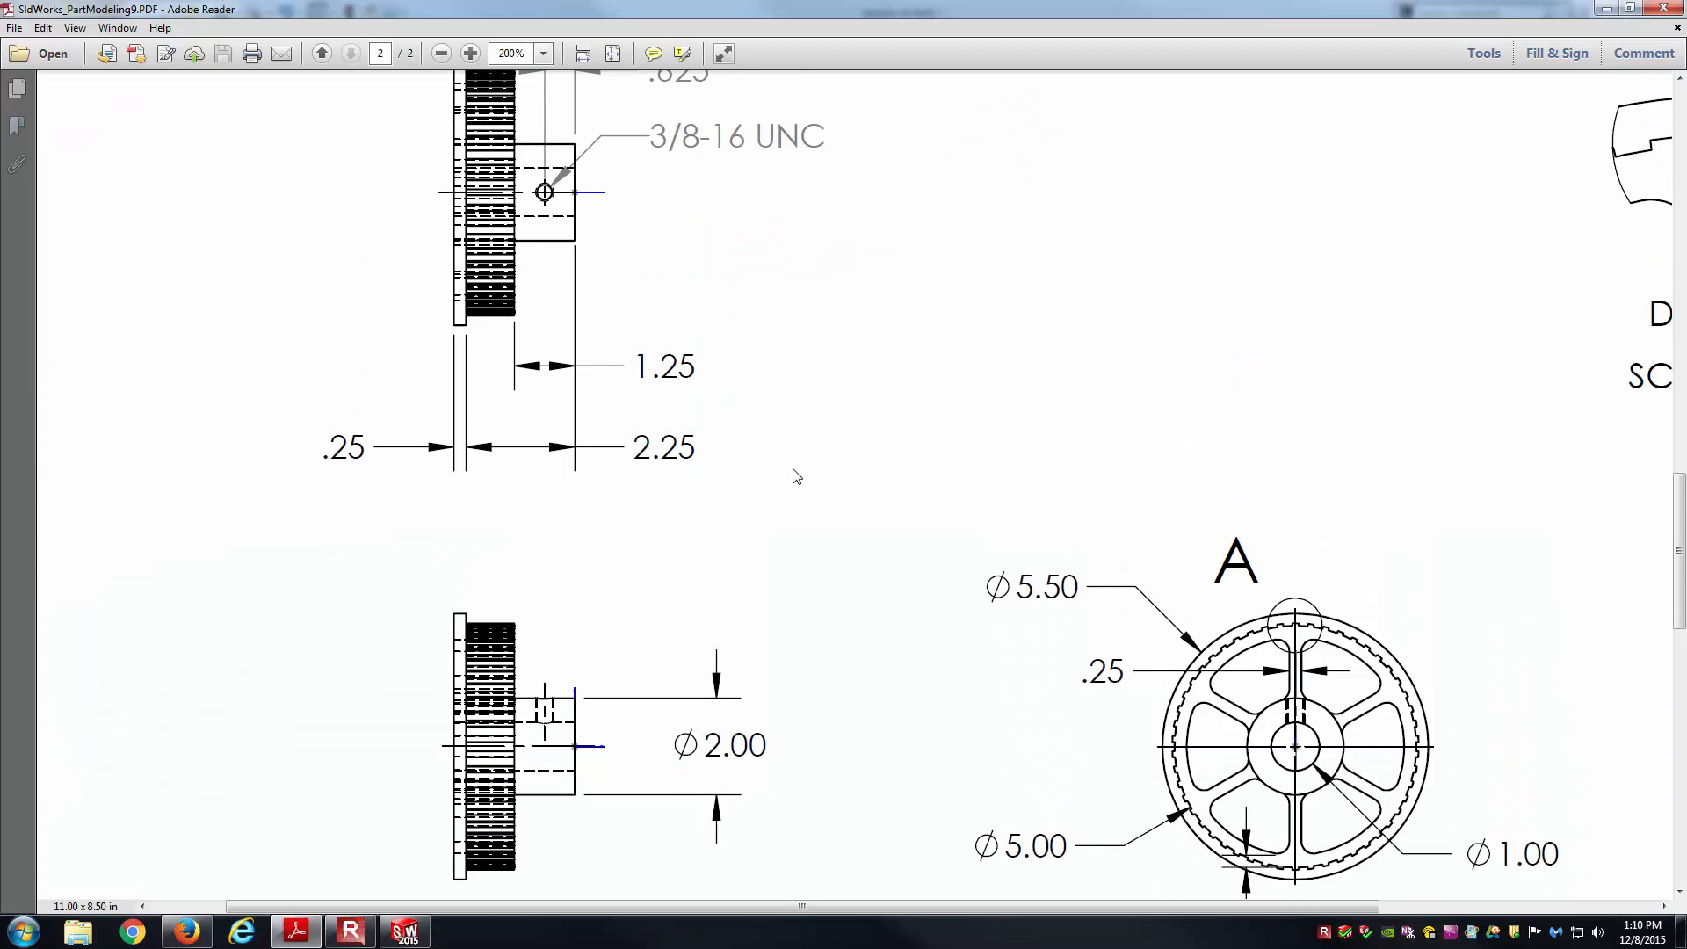
key("alt+Tab")
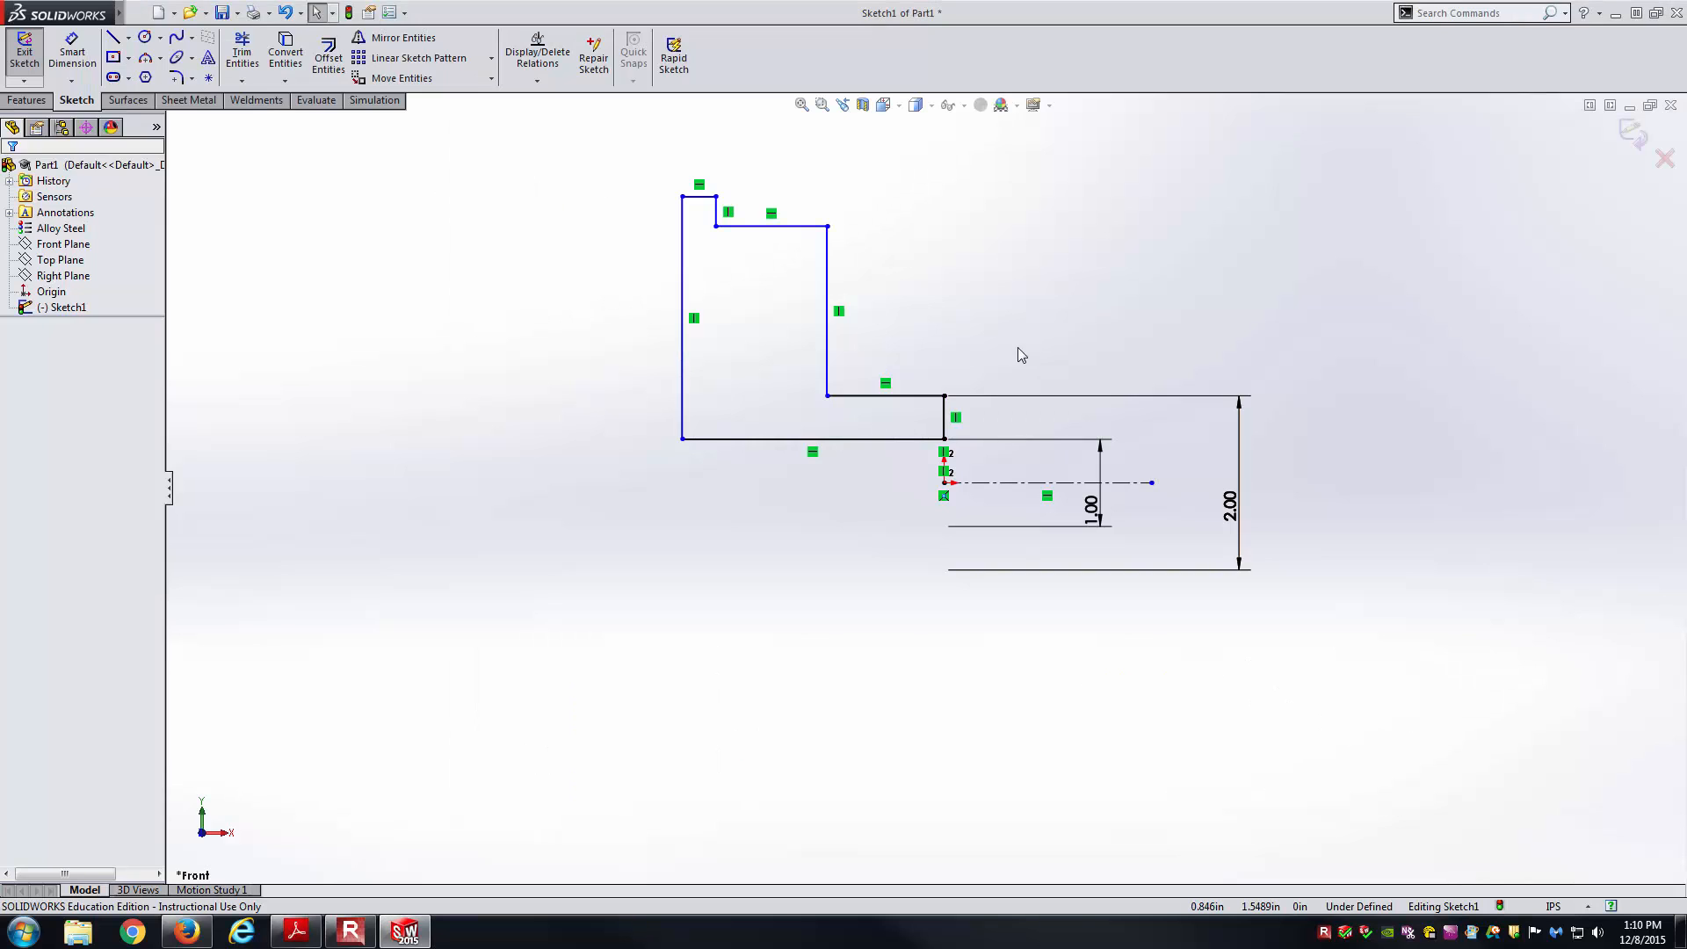
left_click(919, 395)
left_click(909, 355)
type("1.25")
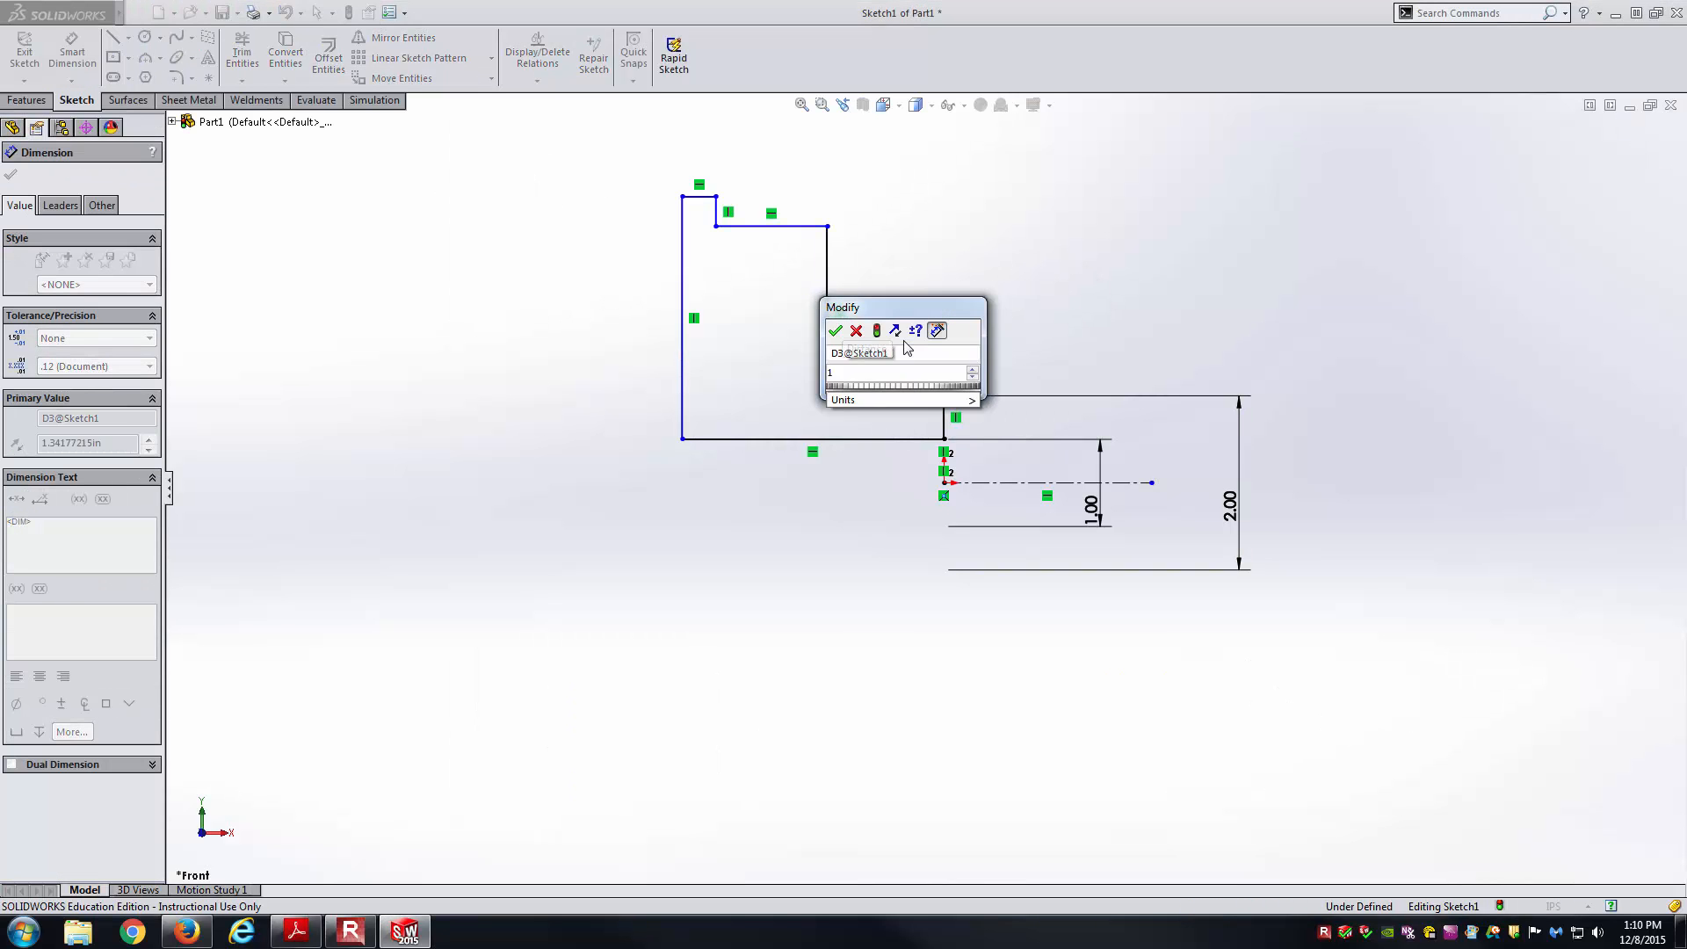
key("Return")
key("Escape")
Zoom the PDF to the teeth around the pulley's rim on sheet 2.
key("alt+Tab")
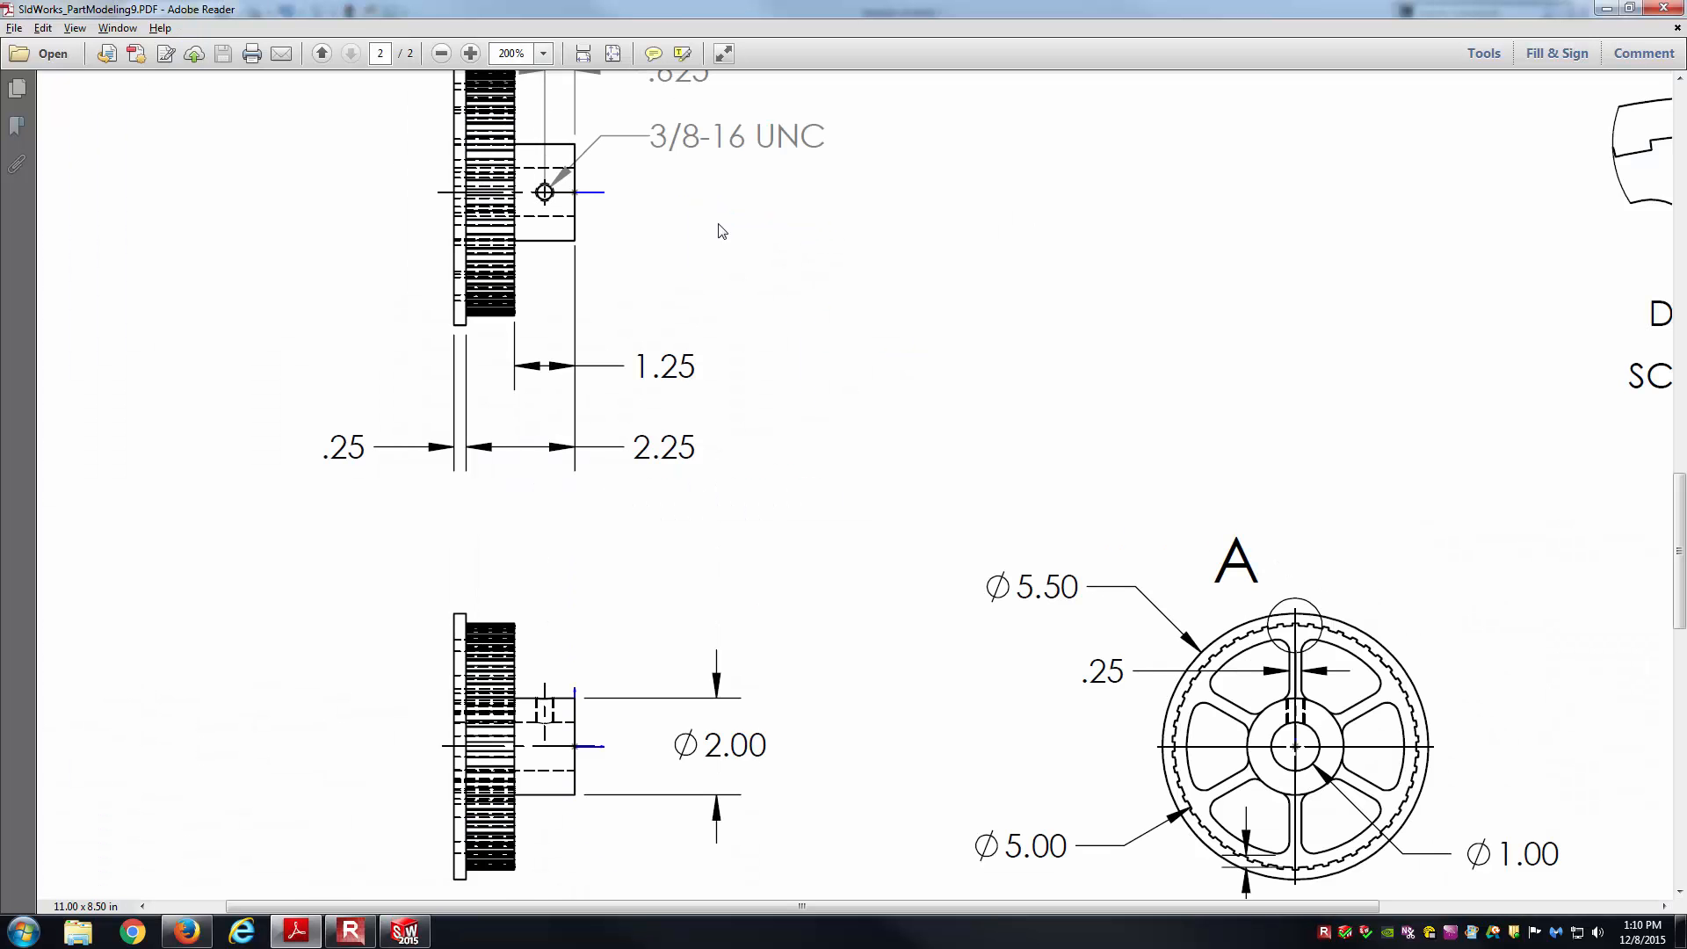
scroll(904, 501, "down", 2, "ctrl")
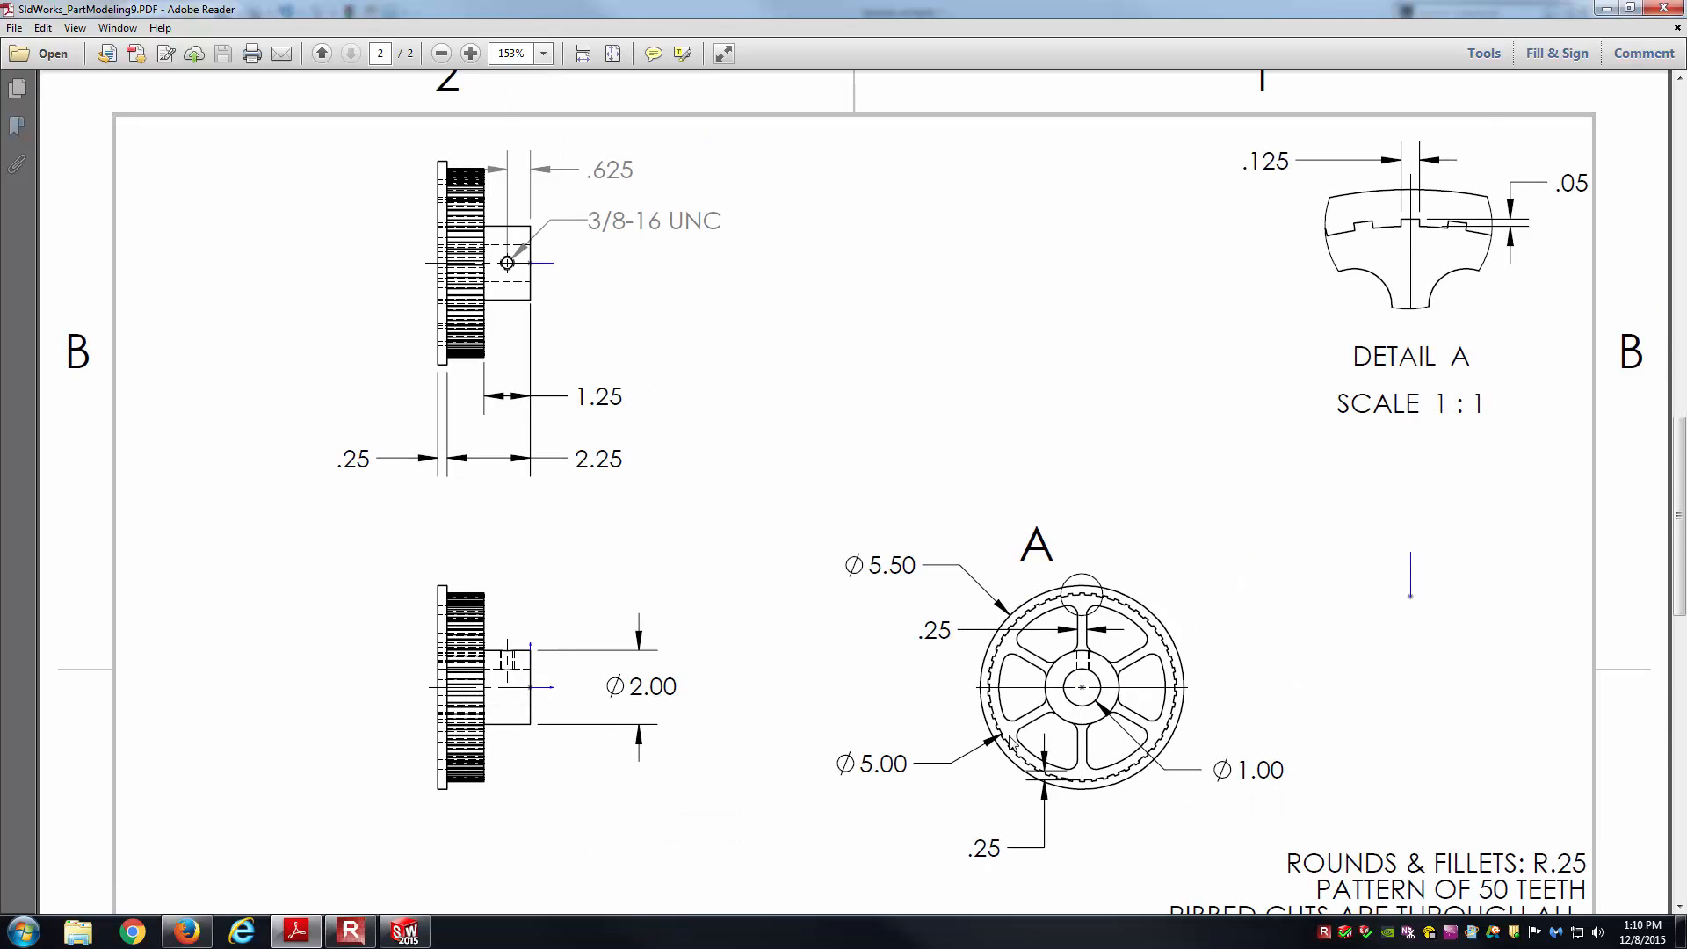
scroll(1266, 850, "up", 2, "ctrl")
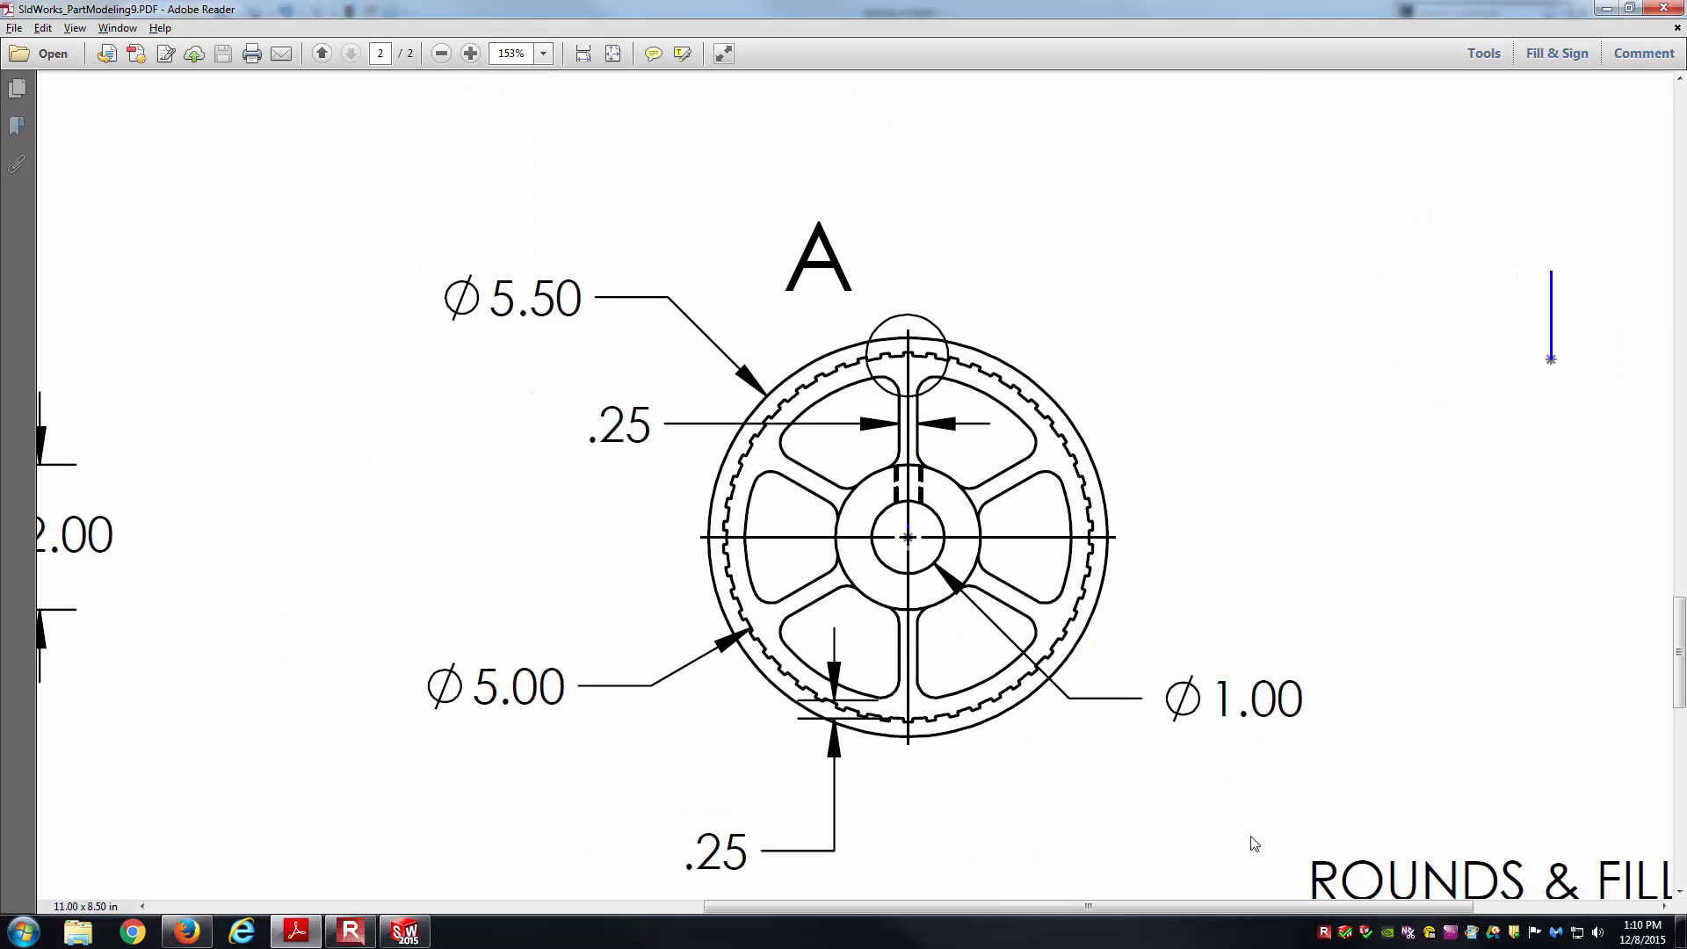
scroll(1019, 714, "up", 2, "ctrl")
scroll(851, 723, "up", 1, "ctrl")
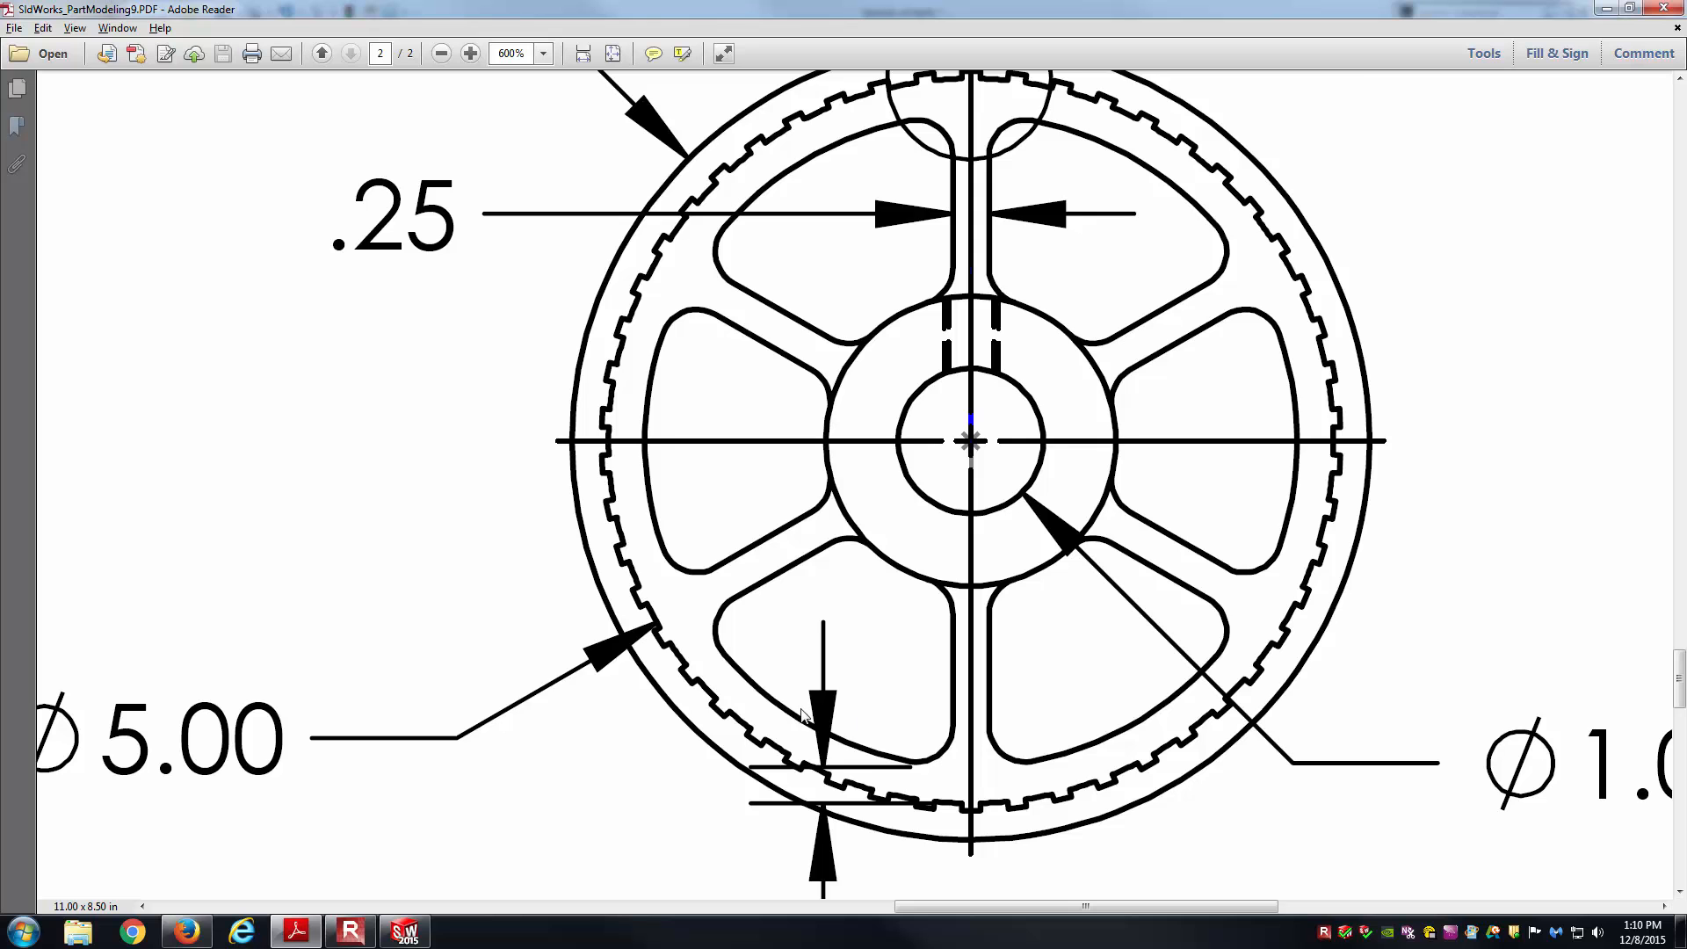
scroll(665, 631, "up", 2, "ctrl")
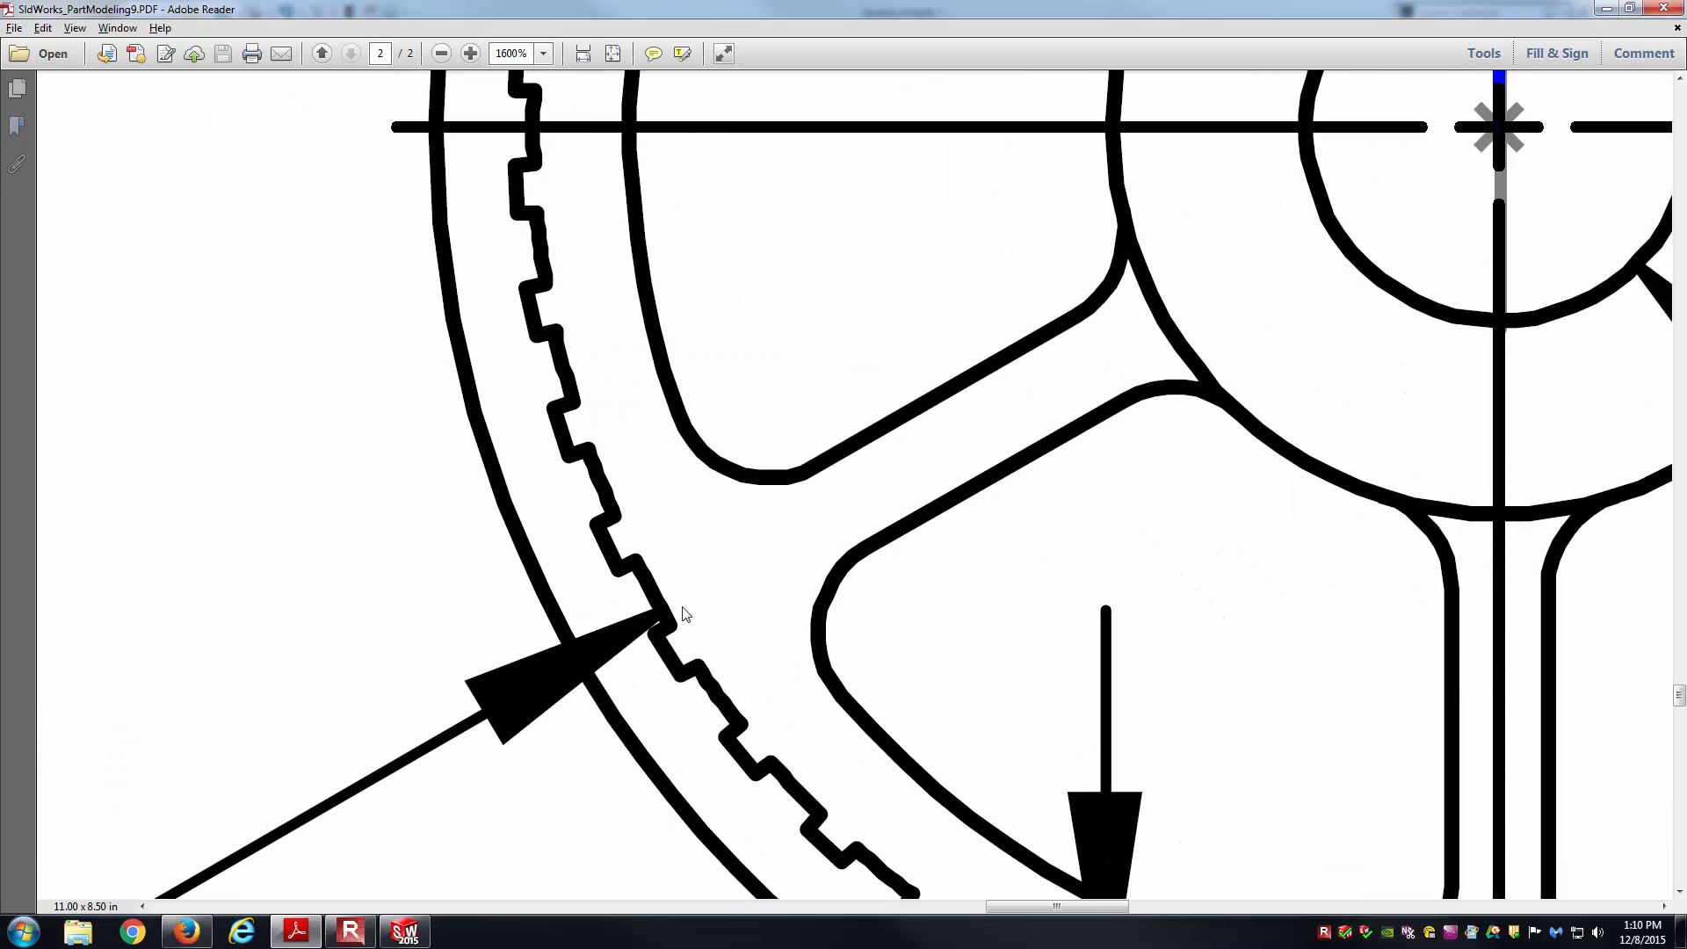
key("alt+Tab")
Dimension the top profile line as a 5.00 diameter about the centerline.
left_click(760, 228)
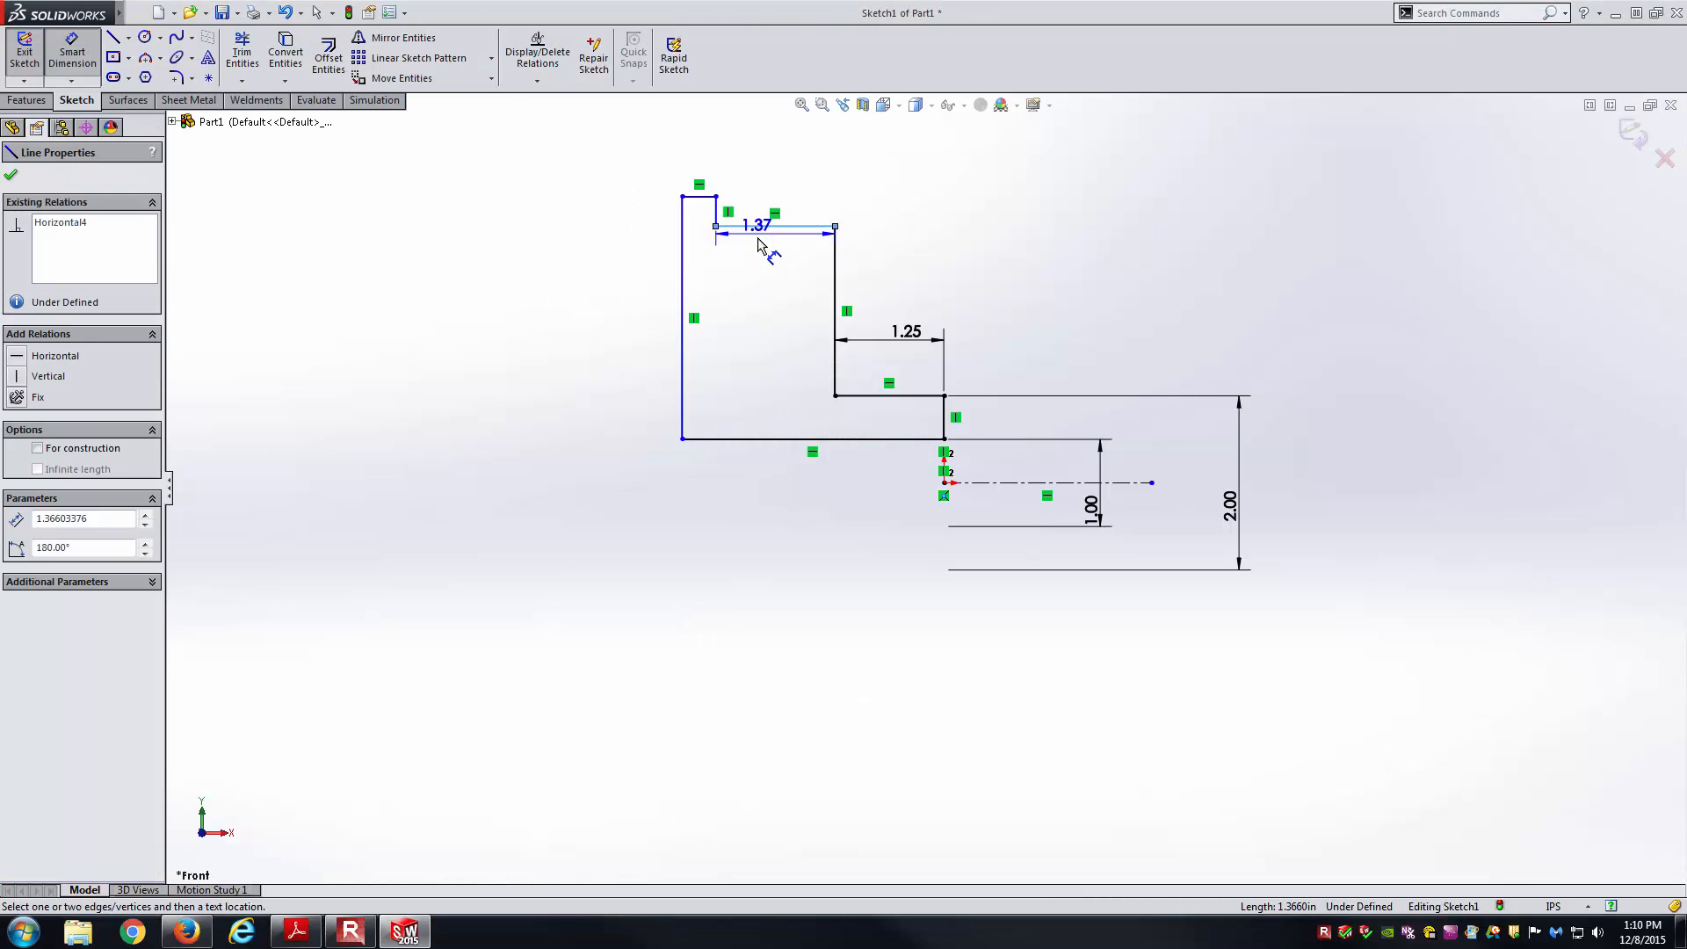
left_click(1031, 478)
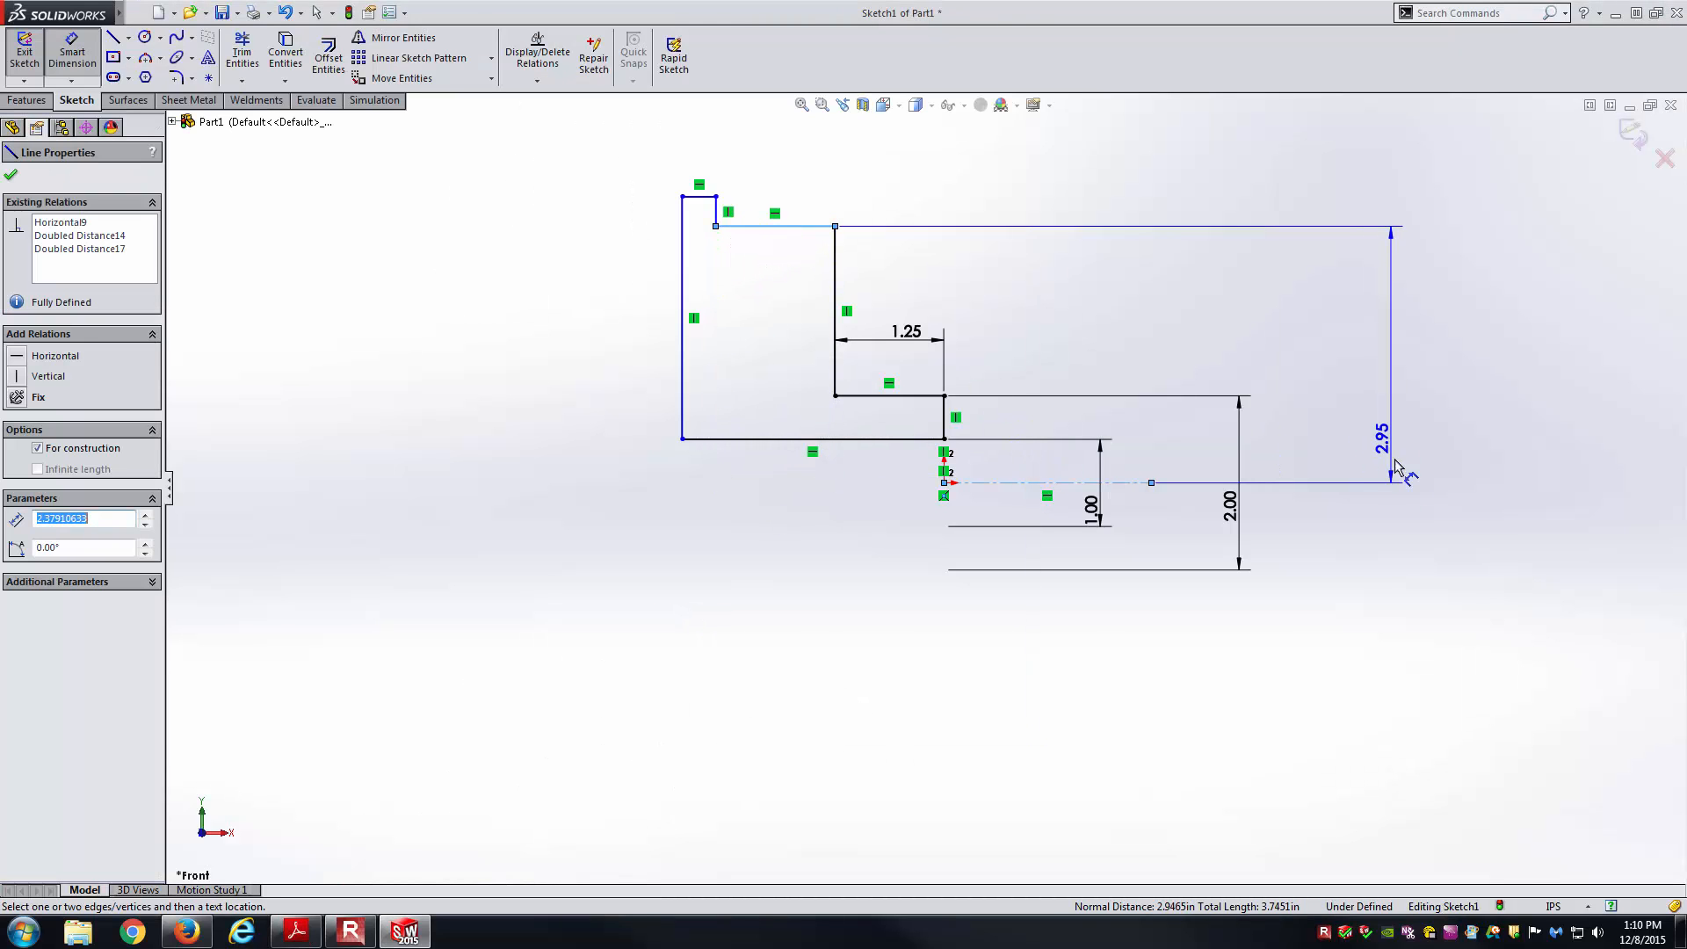
left_click(1391, 506)
type("5")
key("Return")
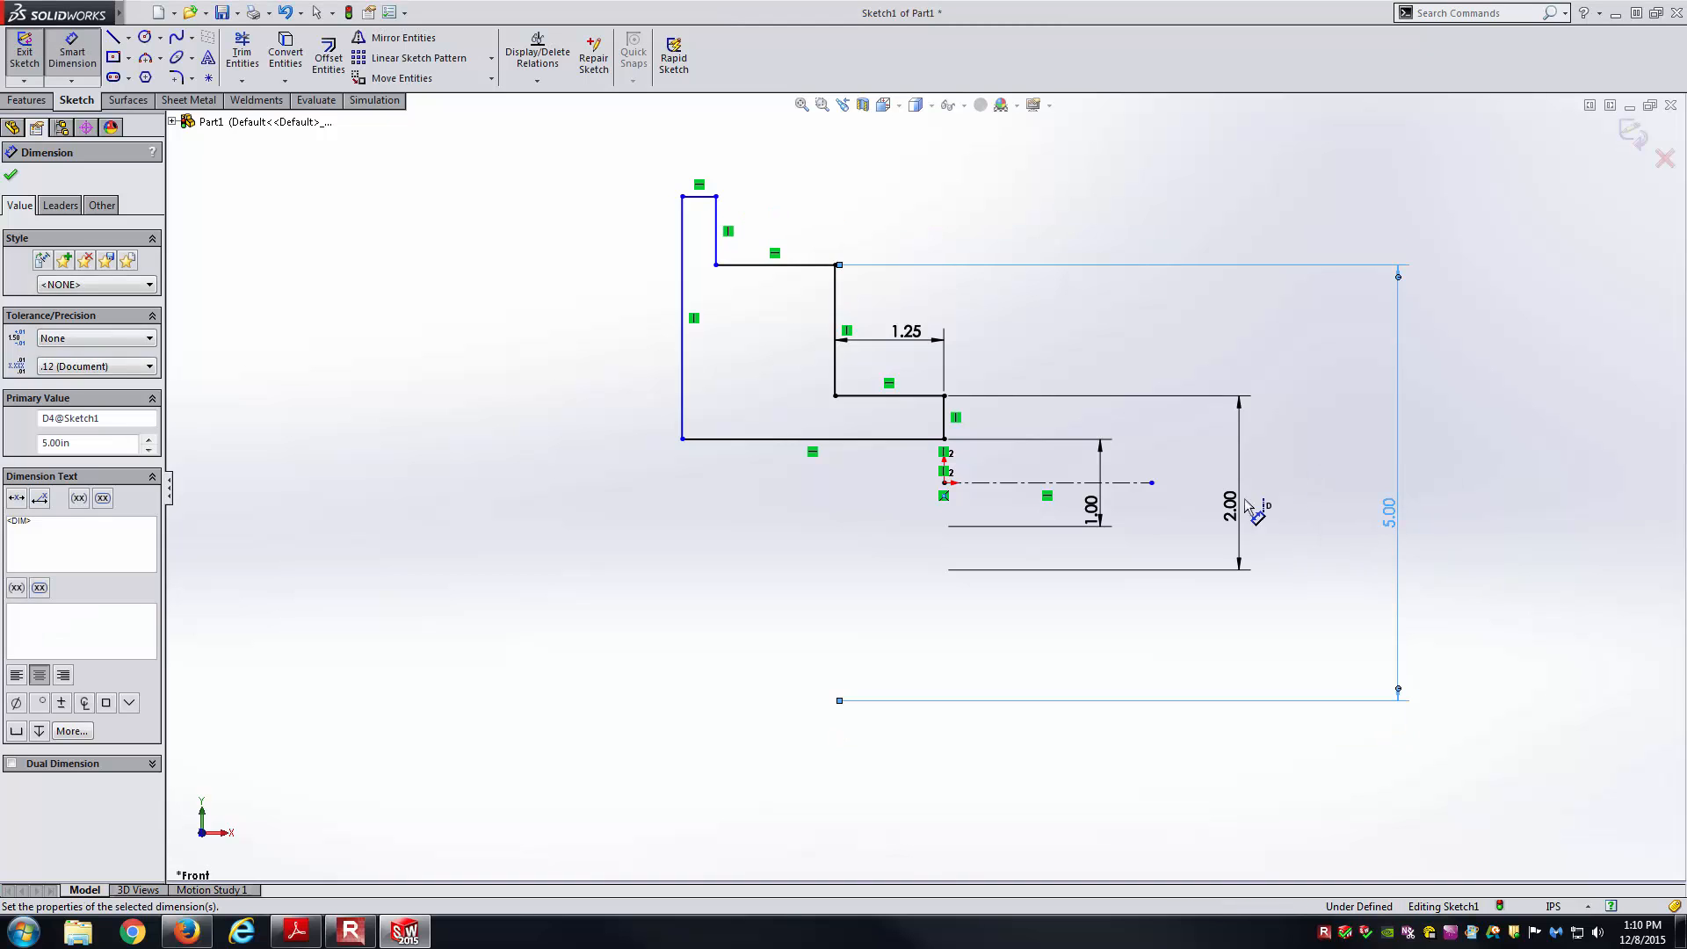
key("alt+Tab")
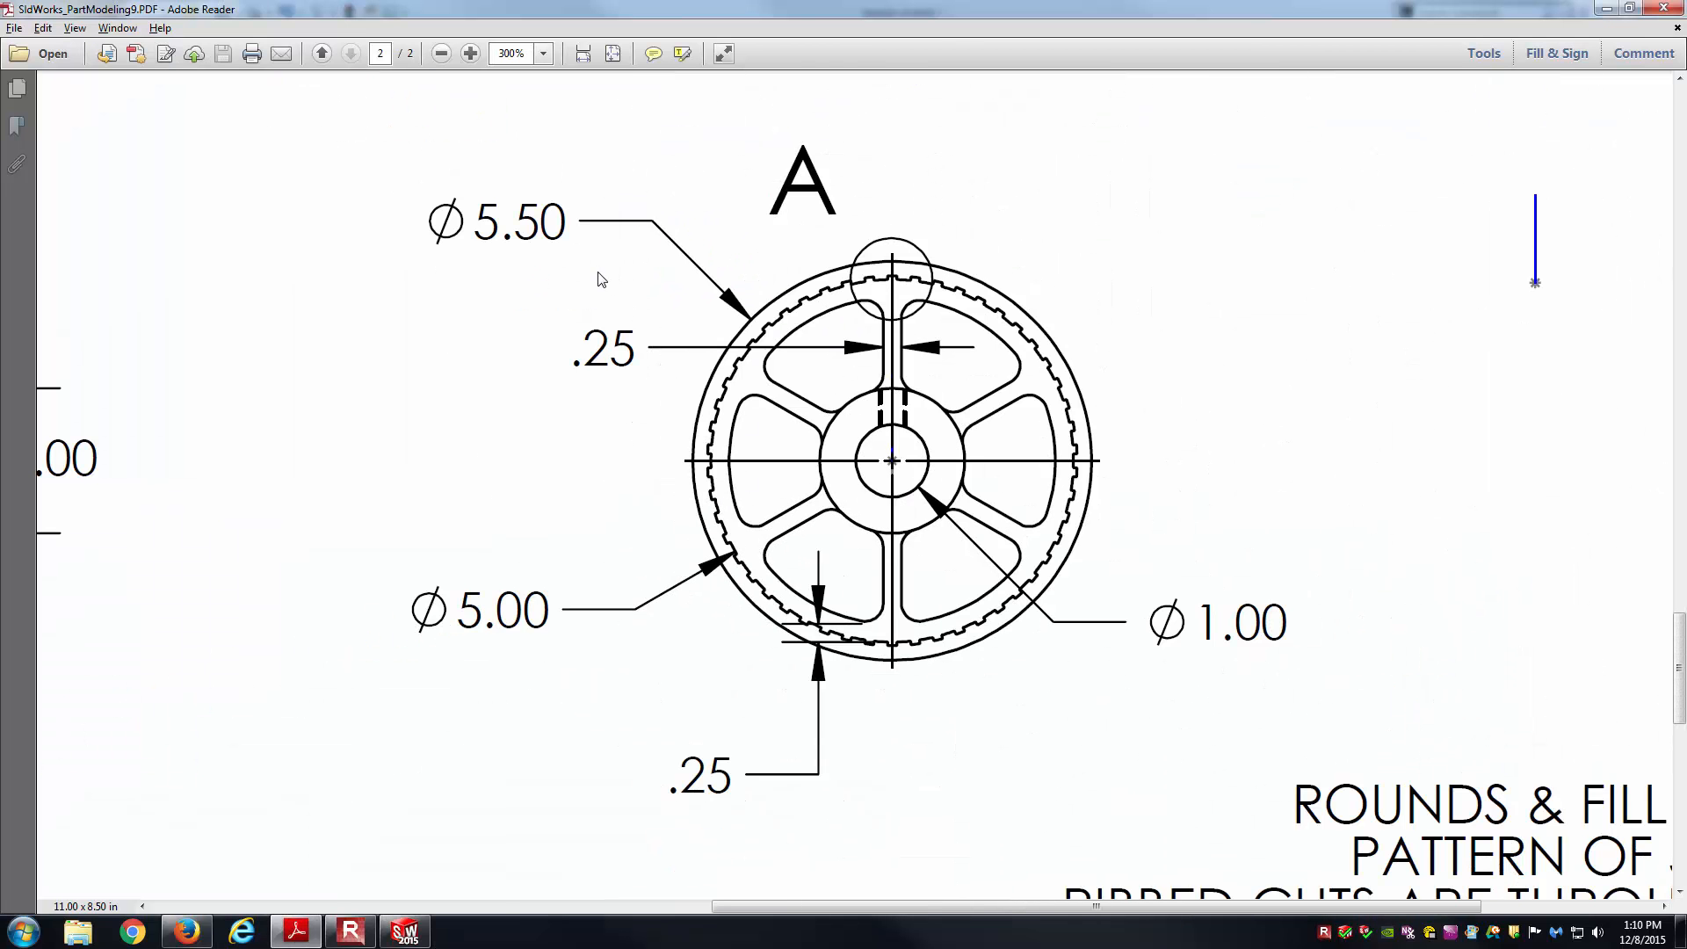
key("alt+Tab")
Dimension the short top line as the 5.50 outer diameter.
left_click(700, 196)
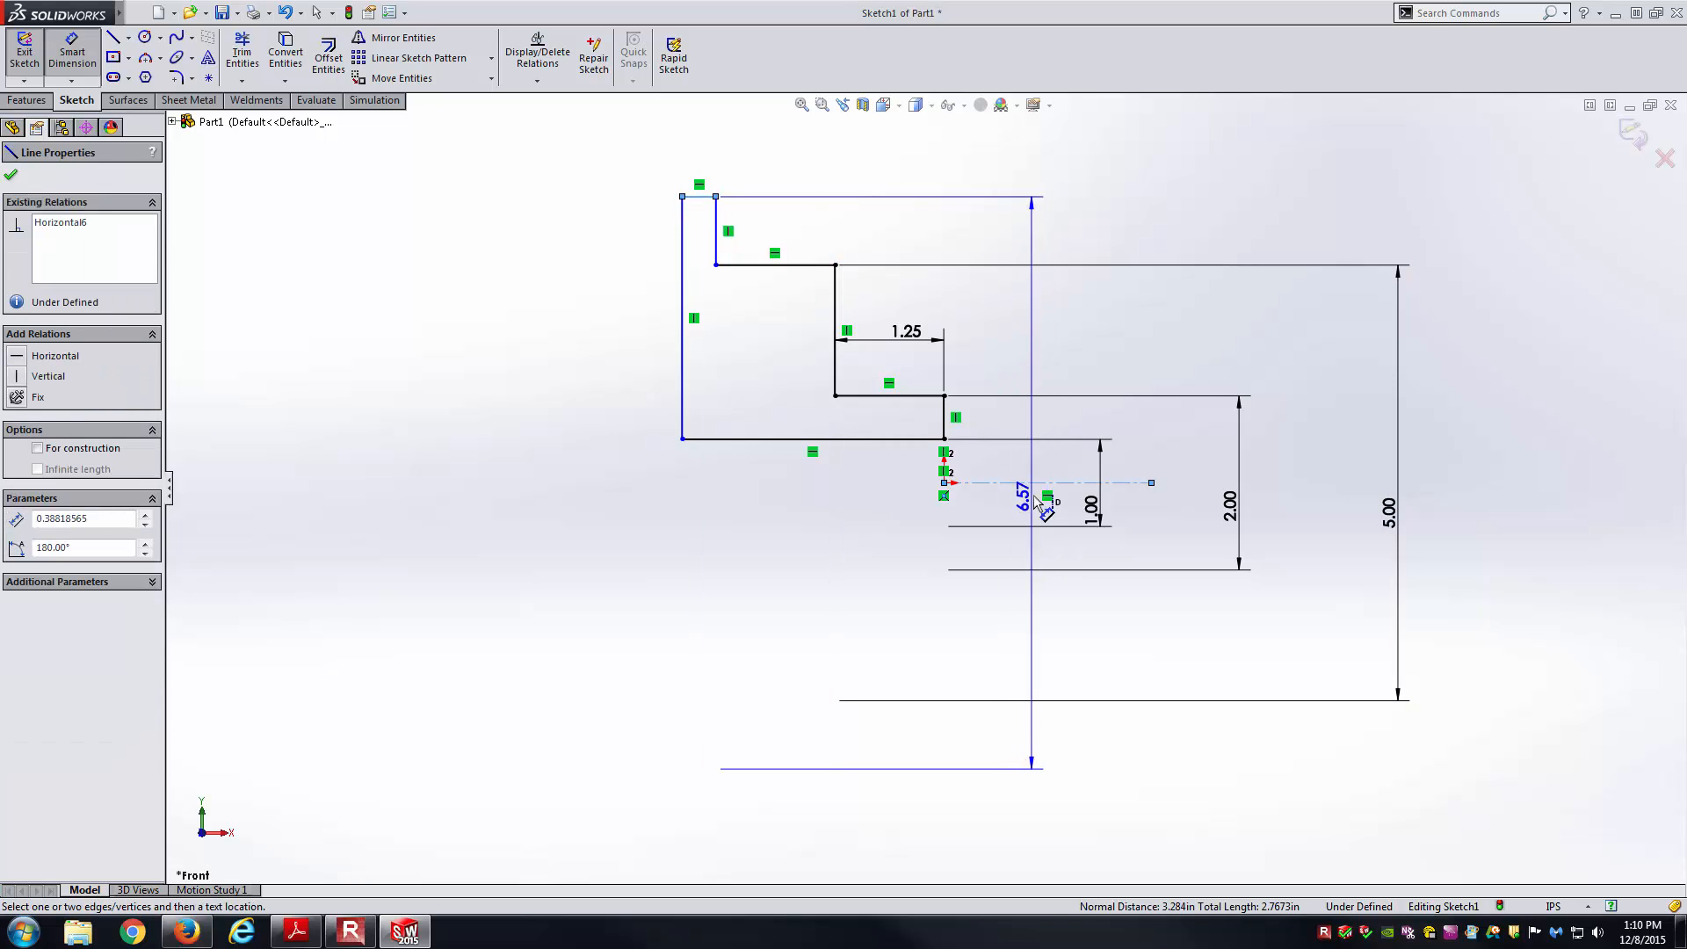
left_click(1541, 430)
type("5.5")
key("Return")
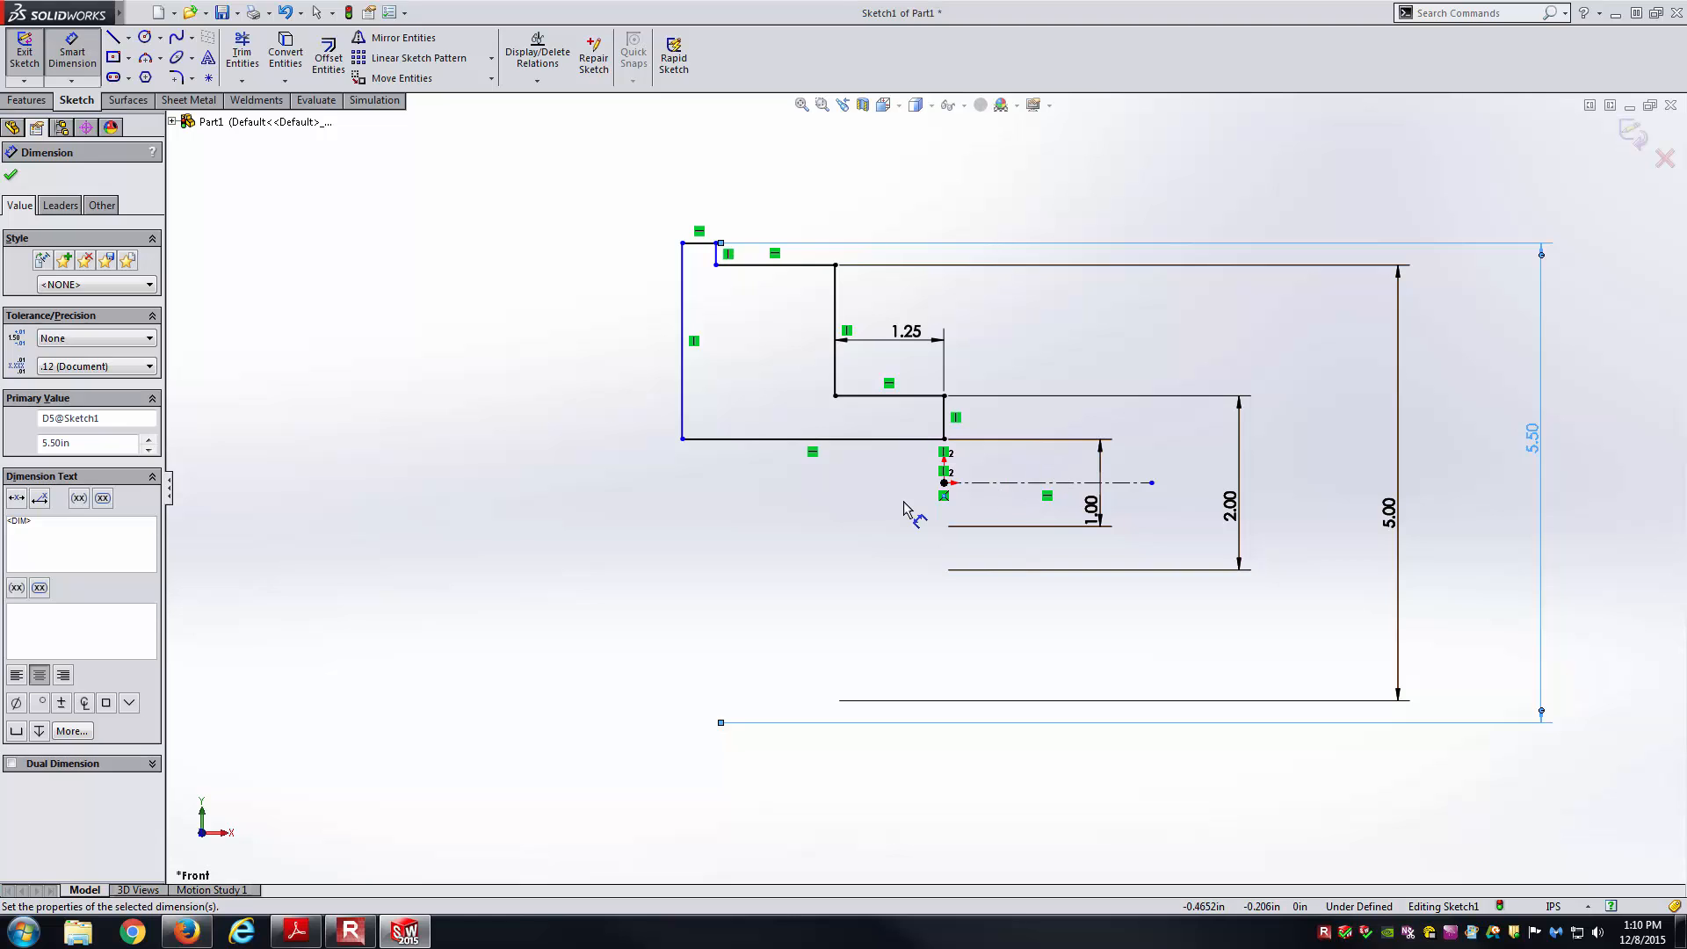
key("alt+Tab")
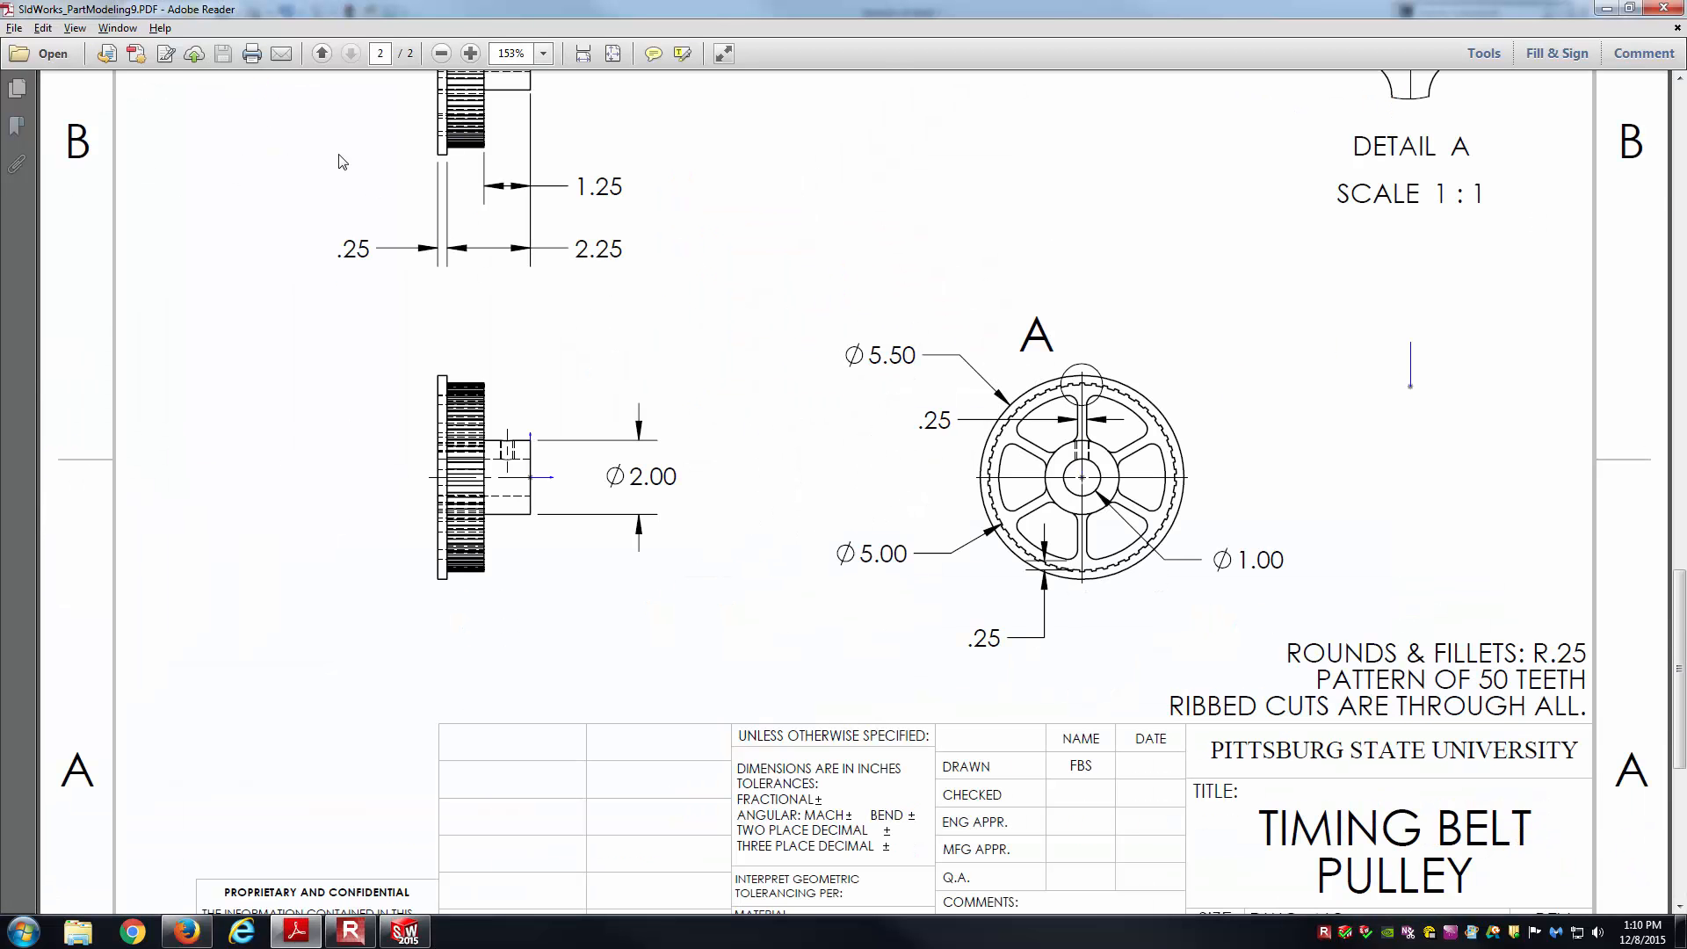
scroll(343, 170, "up", 3, "ctrl")
scroll(519, 413, "up", 1)
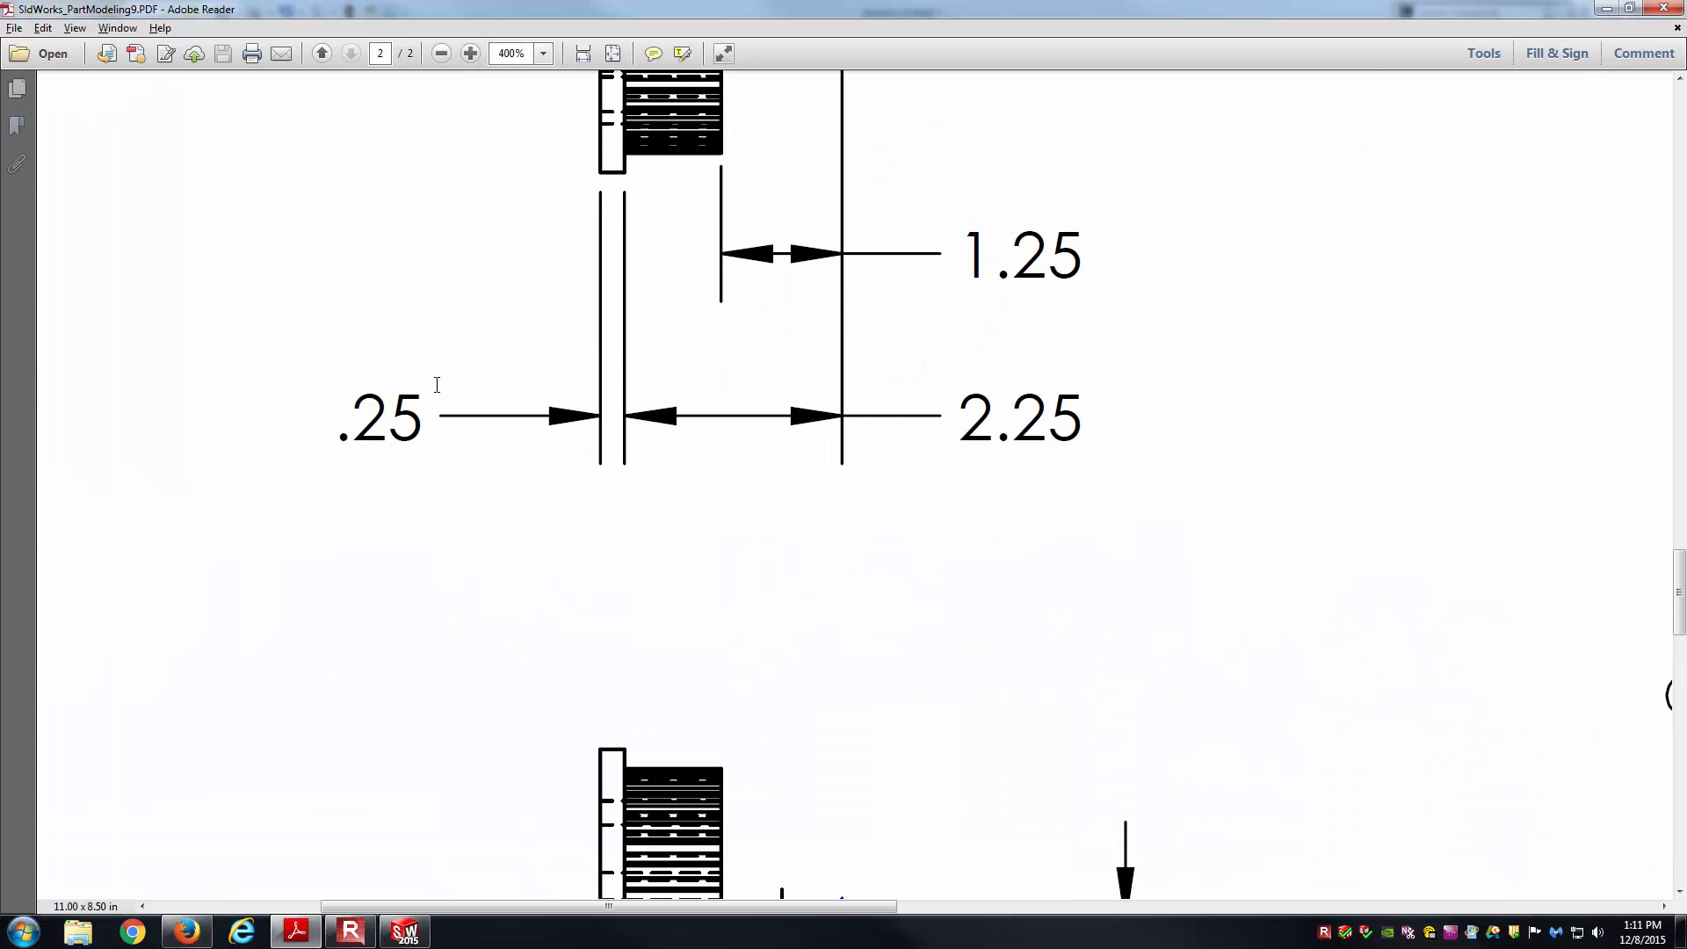
scroll(509, 395, "up", 2)
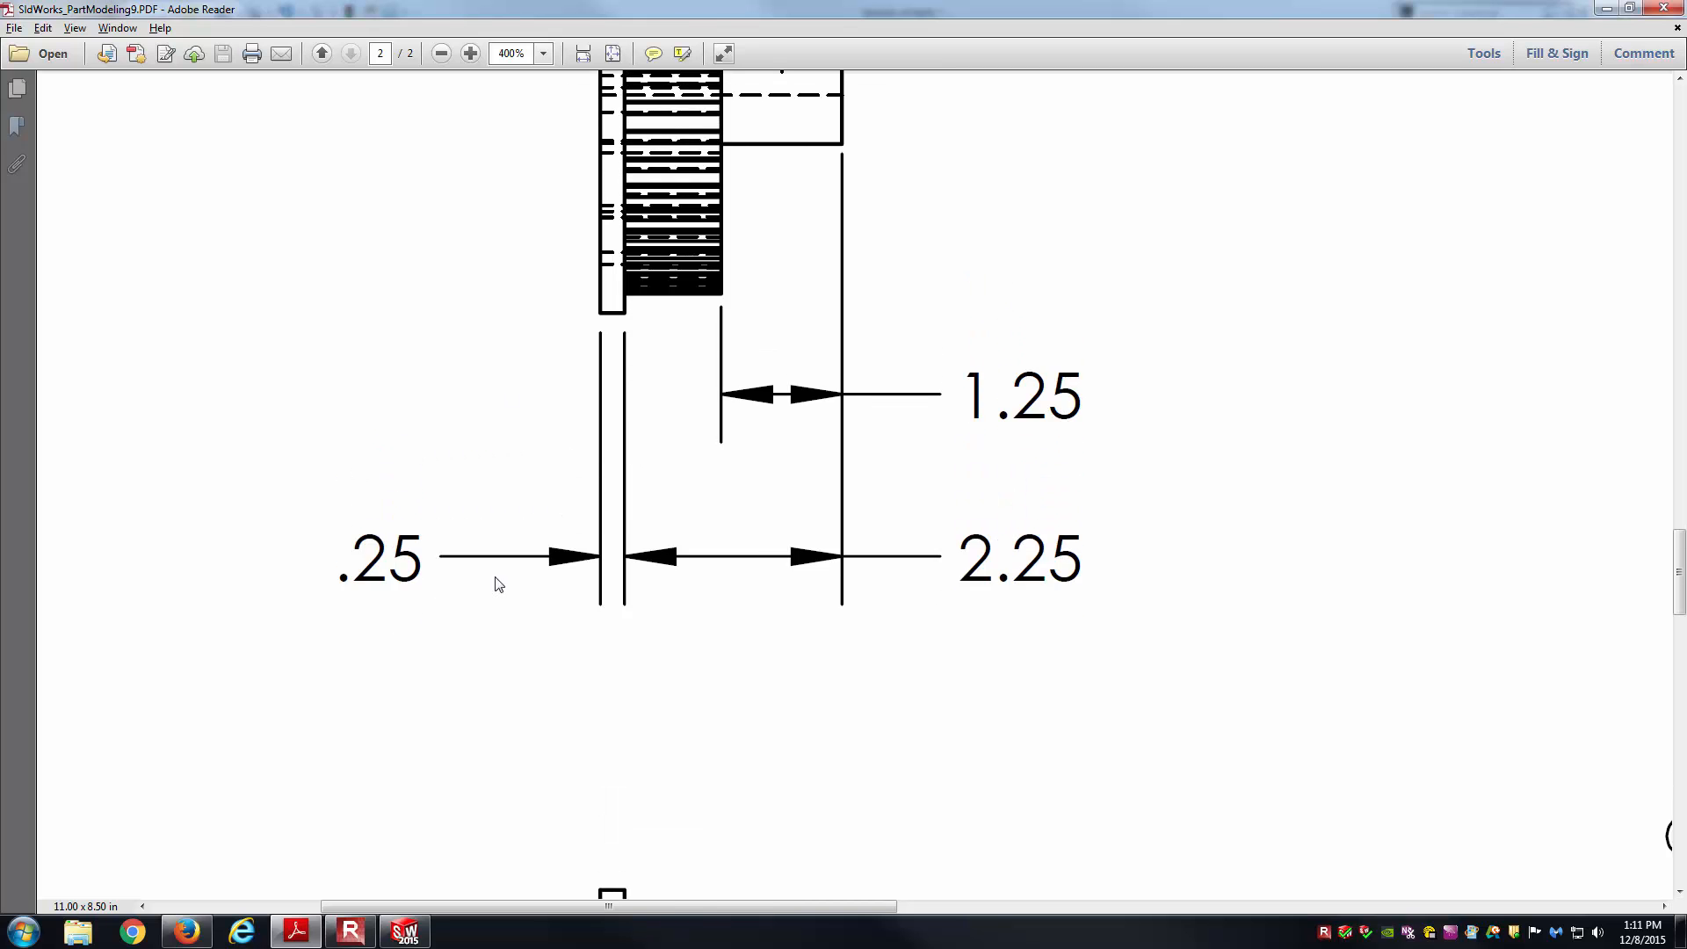
scroll(498, 584, "up", 1)
key("alt+Tab")
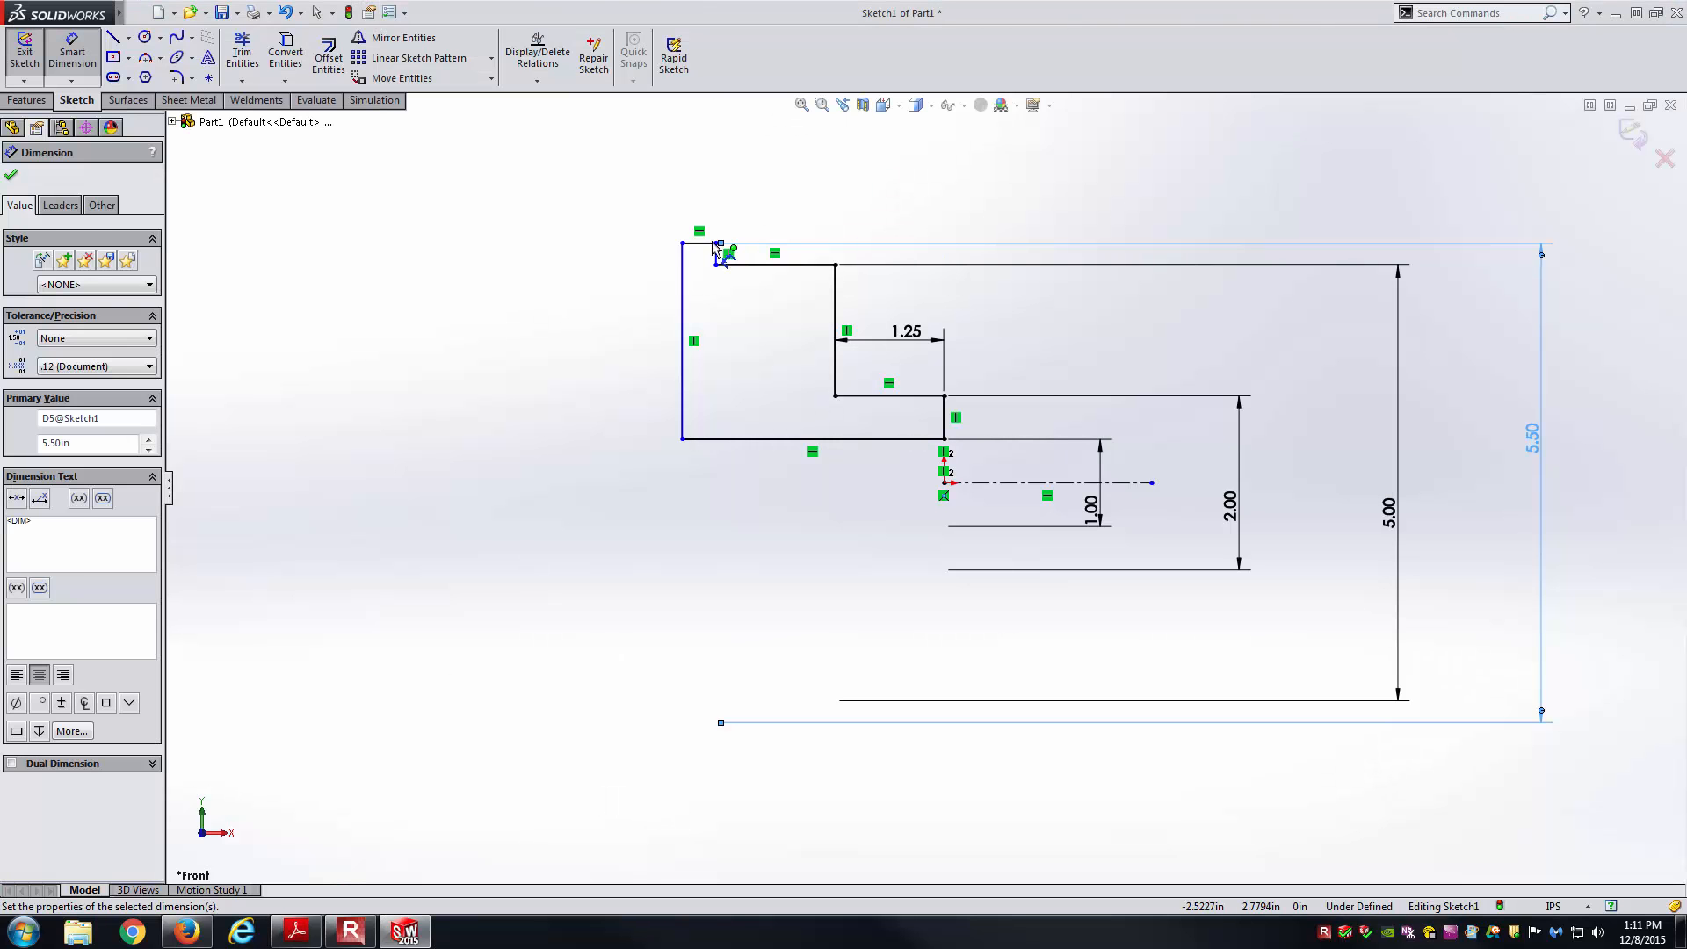
Set the flange thickness to 0.25.
left_click(699, 243)
left_click(579, 182)
type(".25")
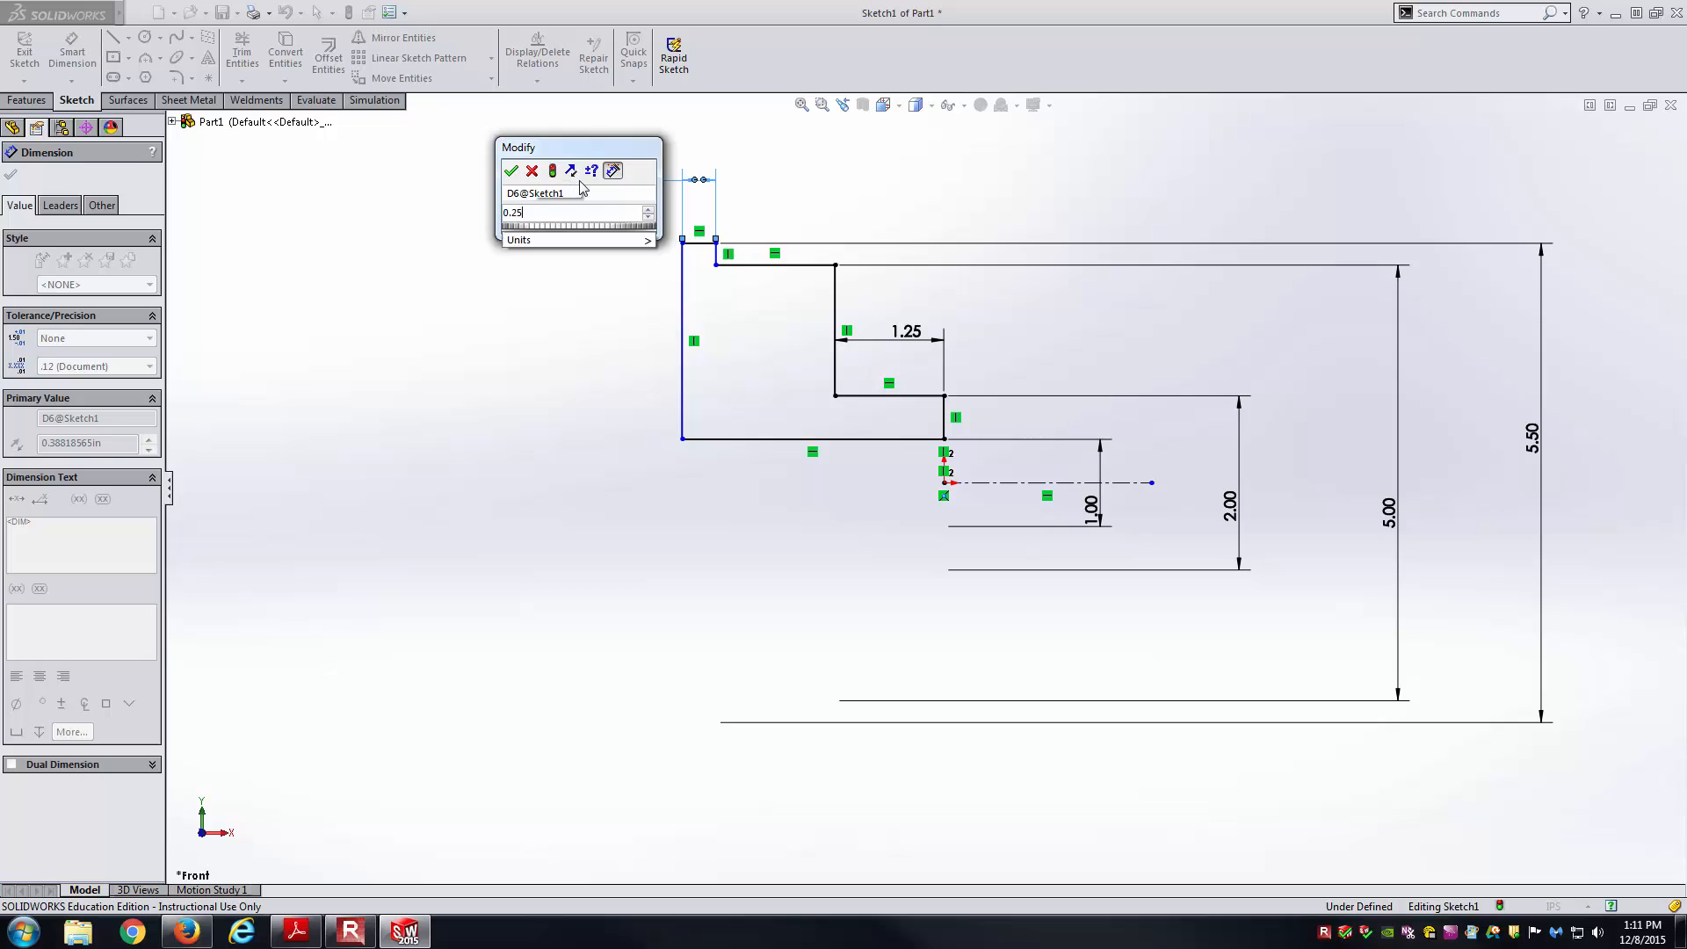
key("Return")
key("alt+Tab")
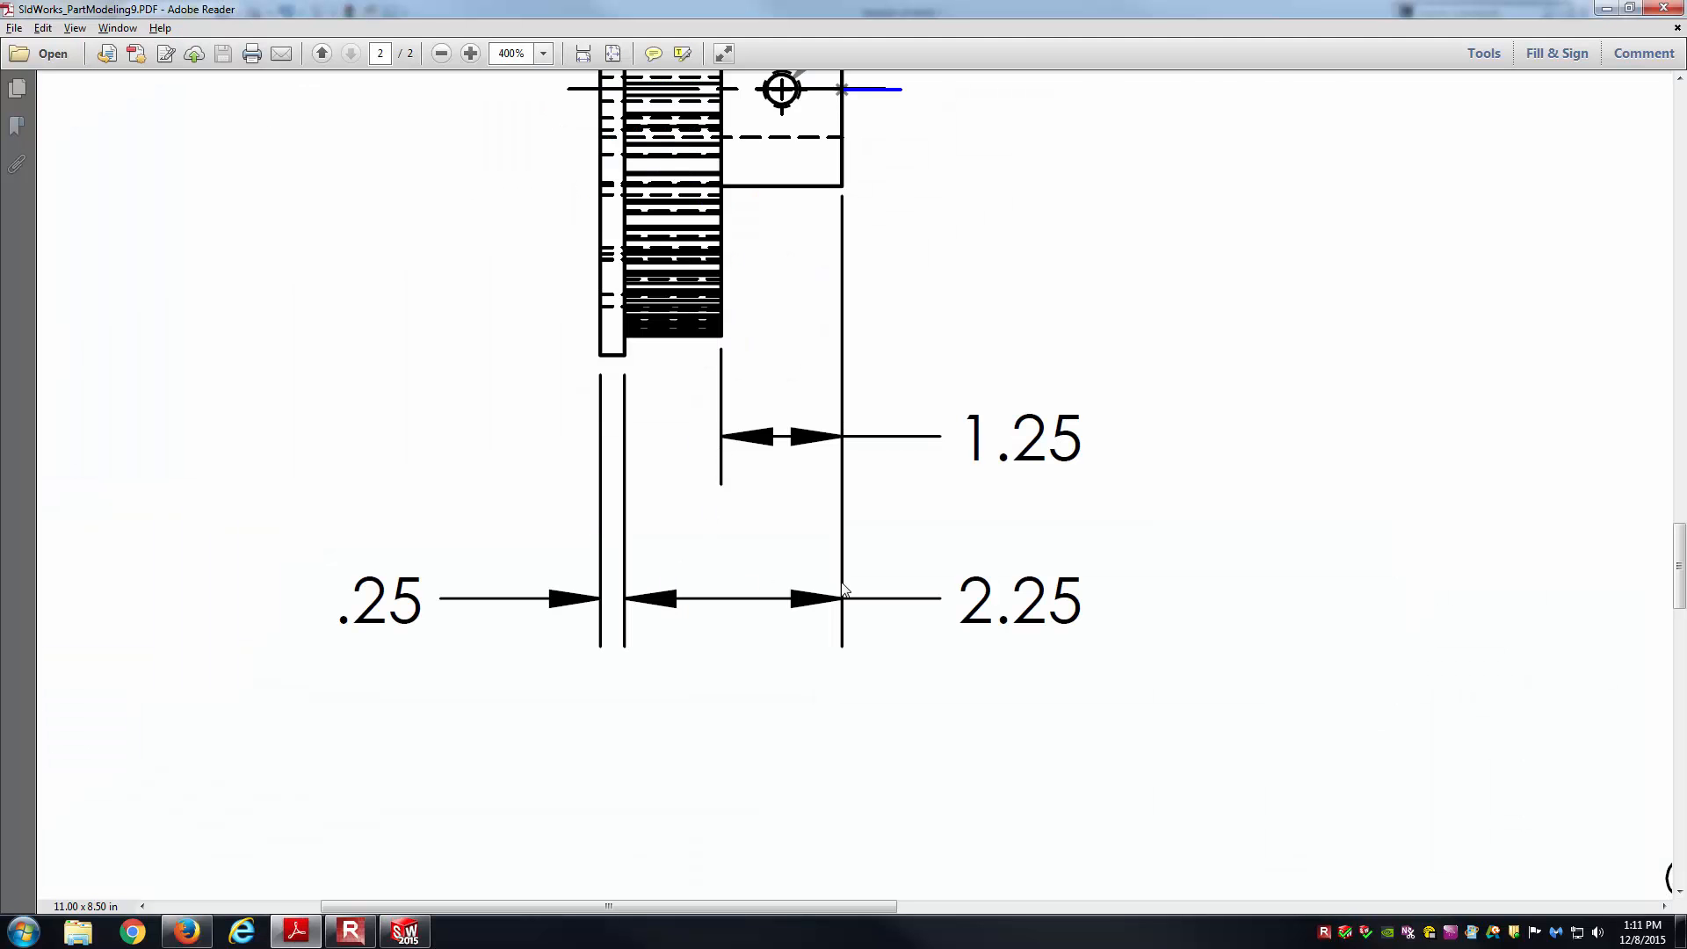
scroll(859, 557, "up", 2)
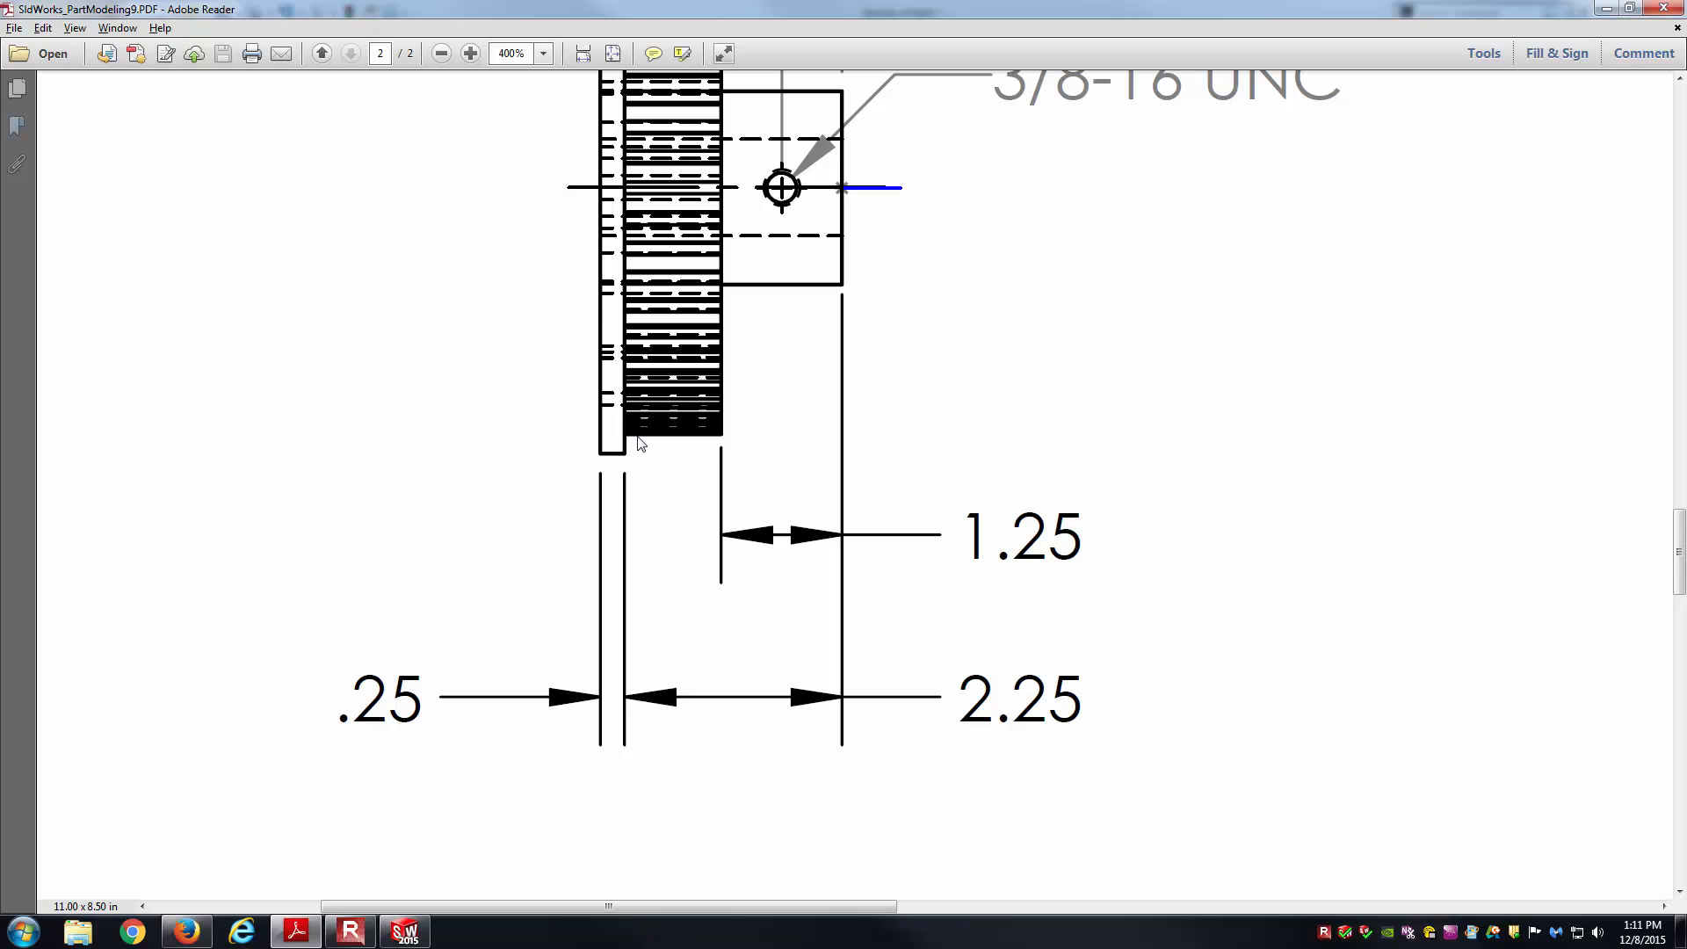
Dimension the overall width from flange edge to hub edge as 2.25.
key("alt+Tab")
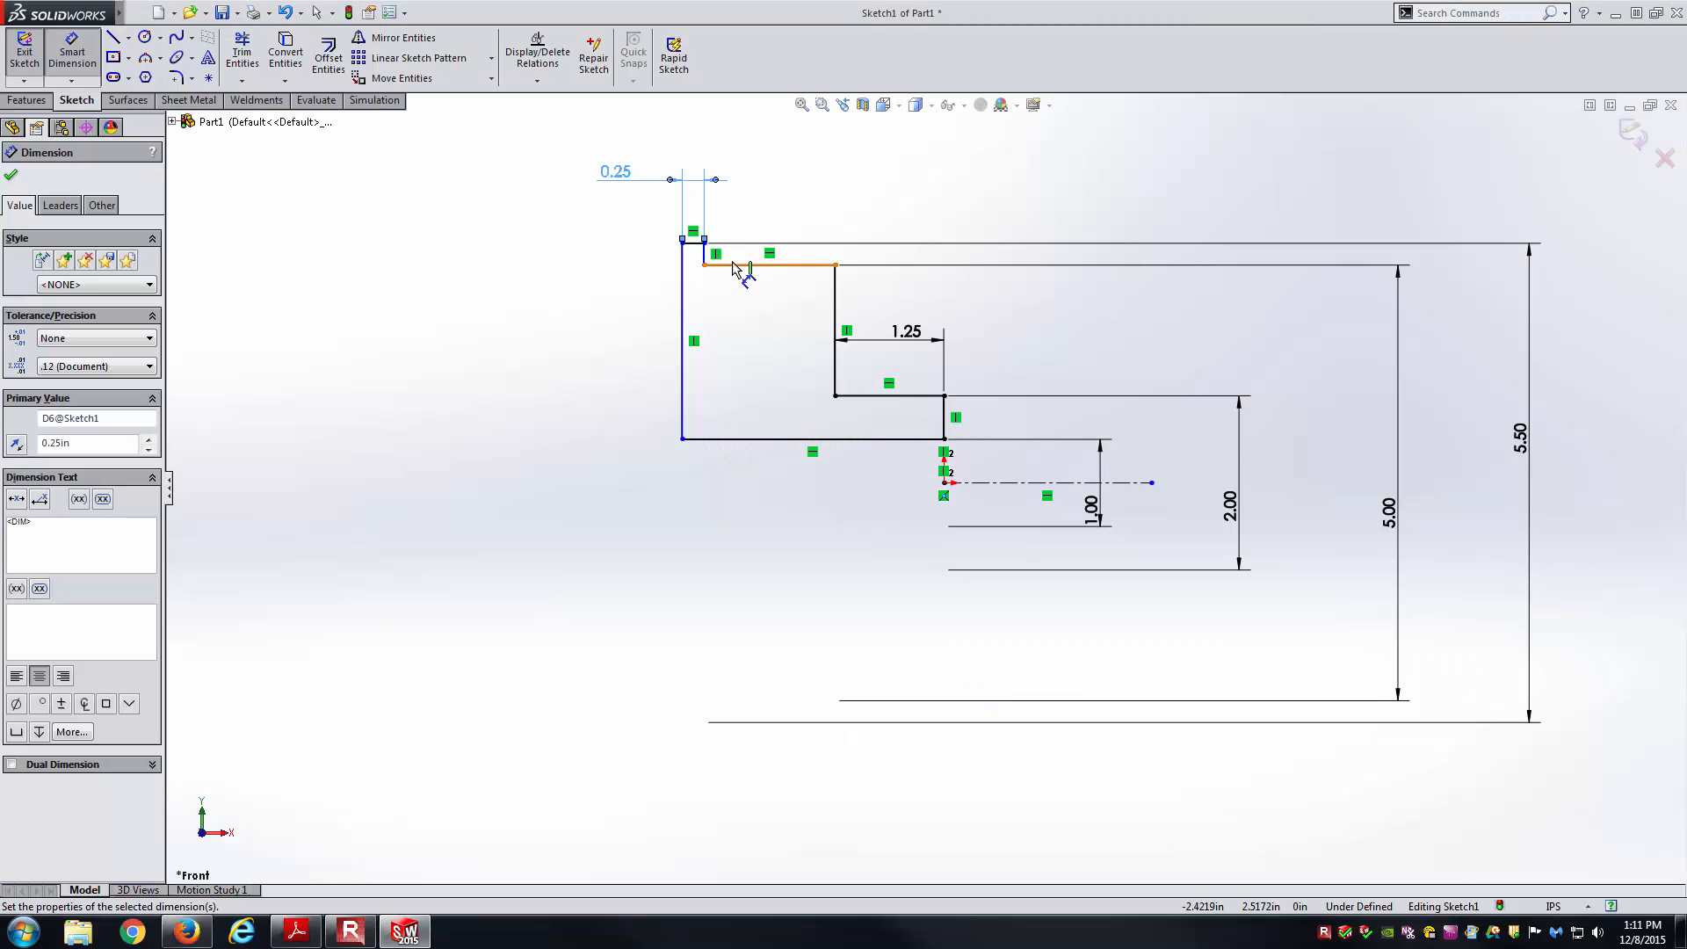
left_click(705, 254)
left_click(944, 420)
left_click(868, 185)
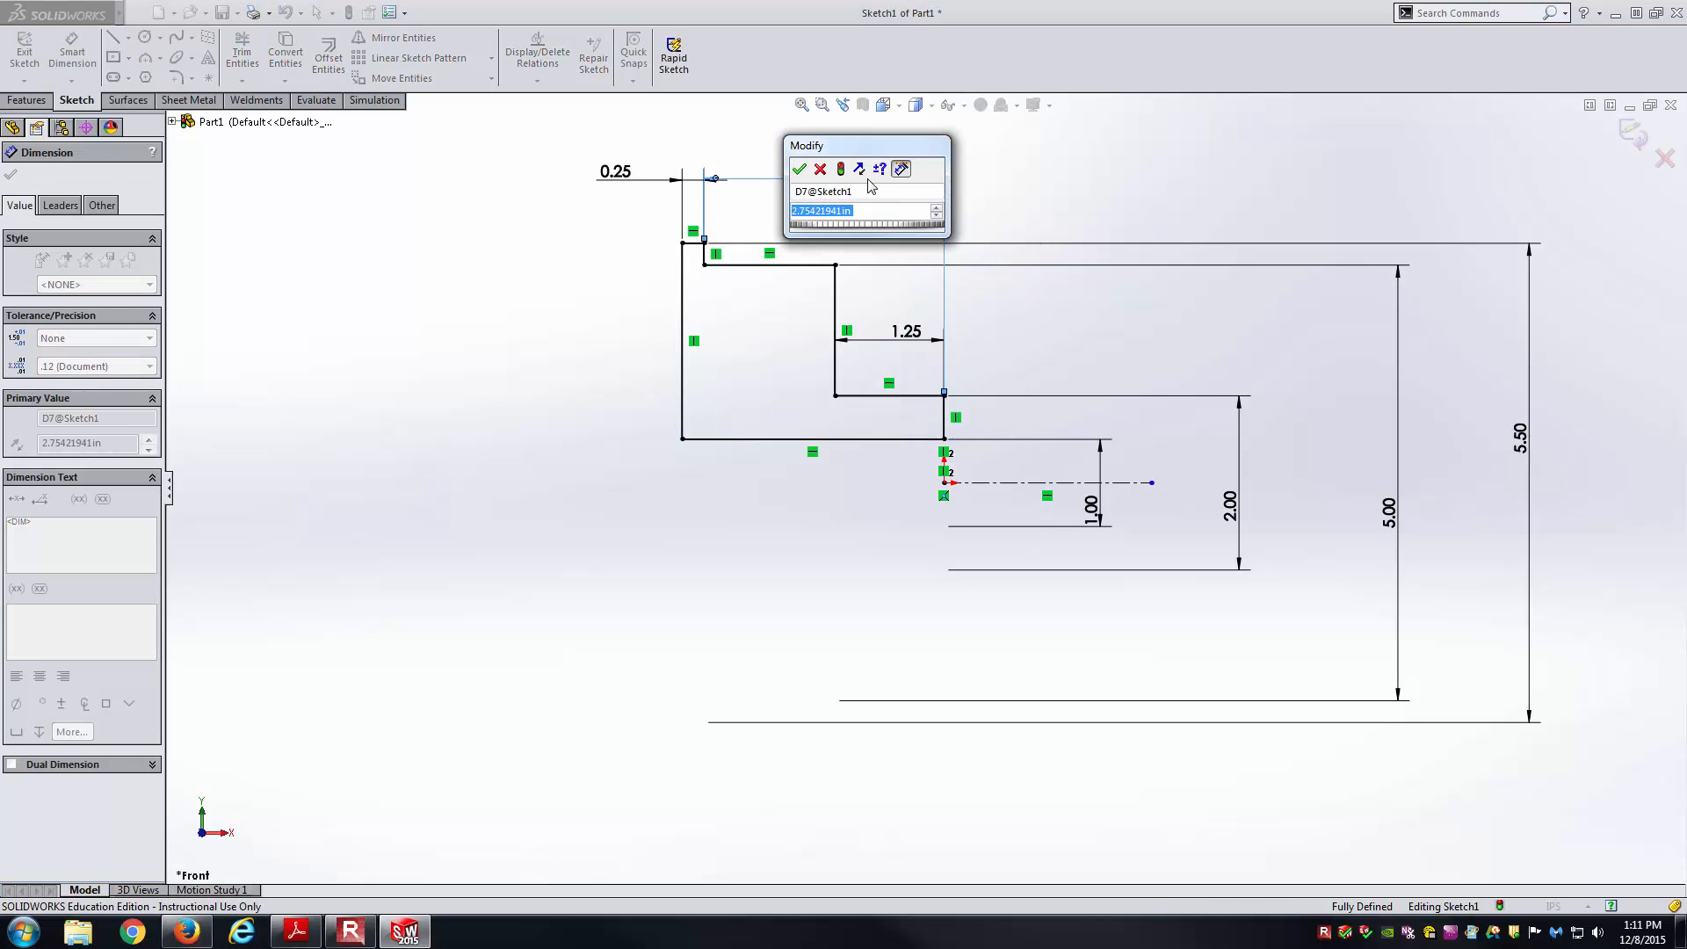
type("2.25")
key("Return")
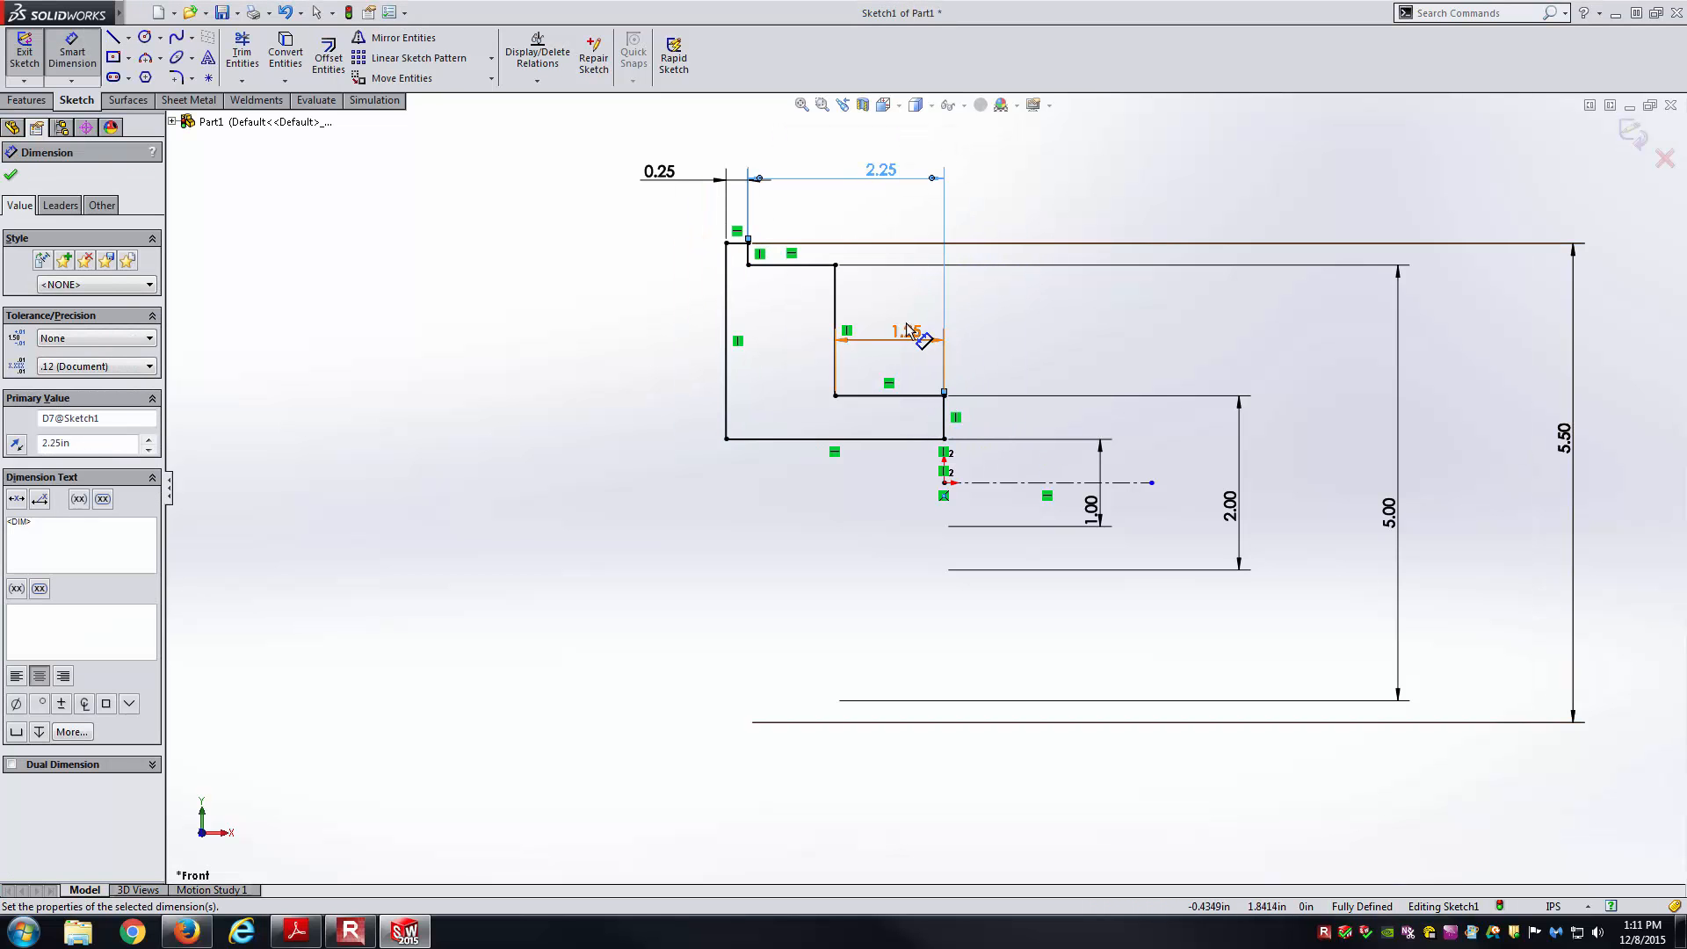
key("alt+Tab")
key("alt+Tab")
key("Escape")
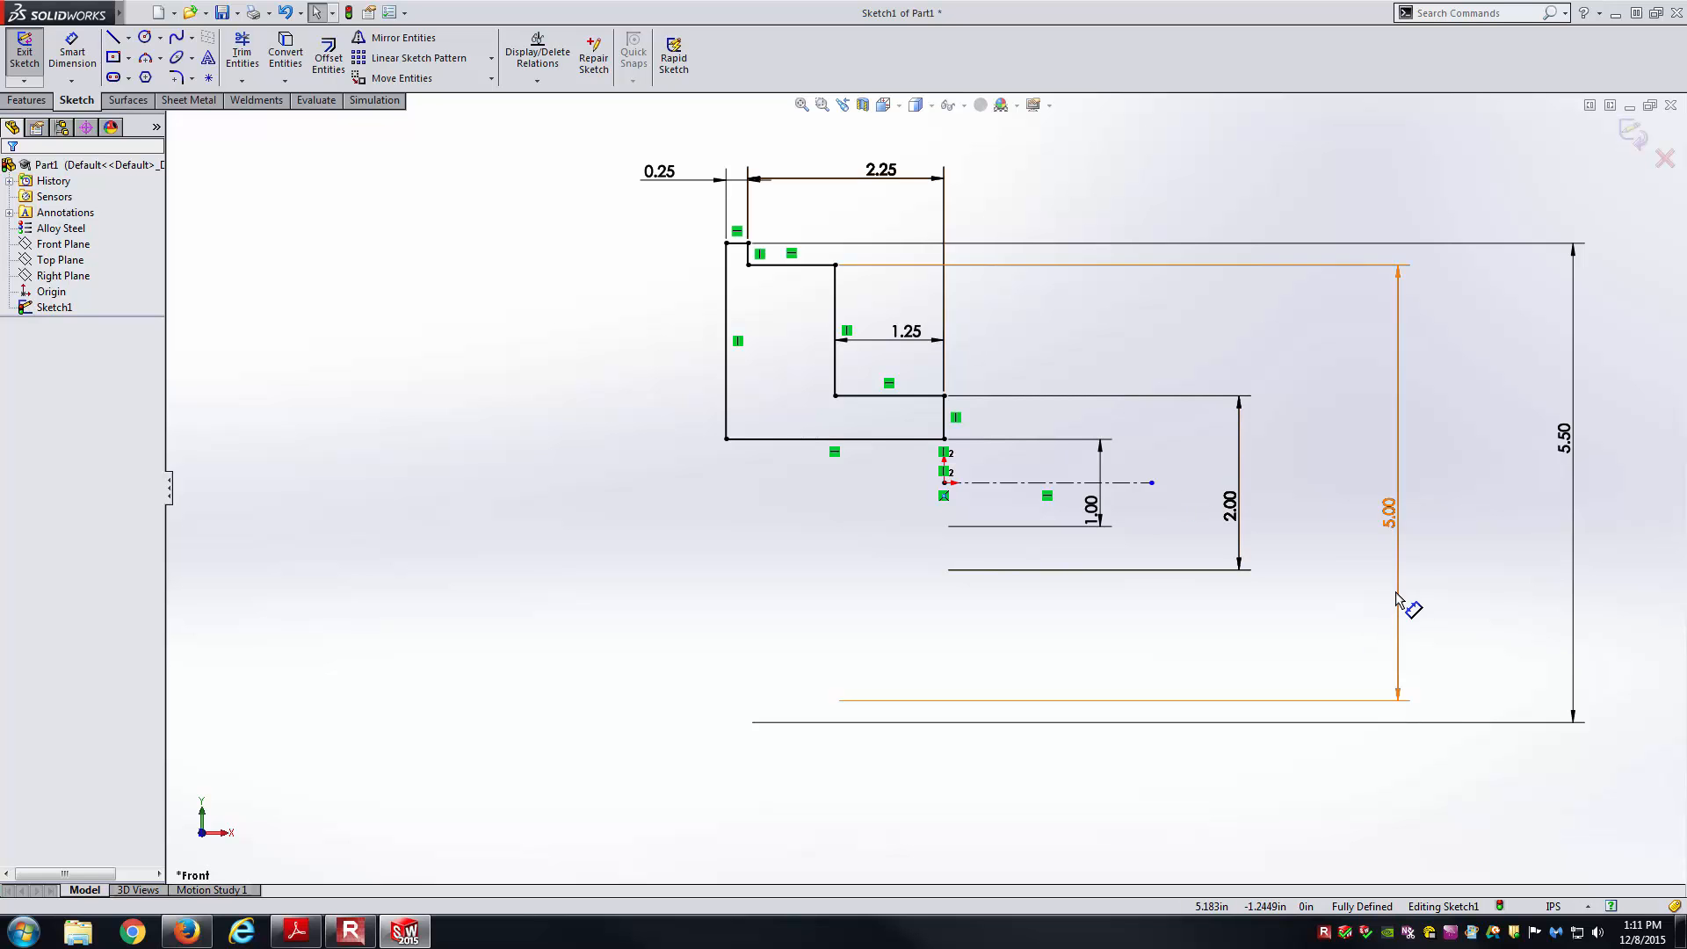
Exit the sketch and revolve the profile 360° about the centerline into Revolve1.
left_click(24, 53)
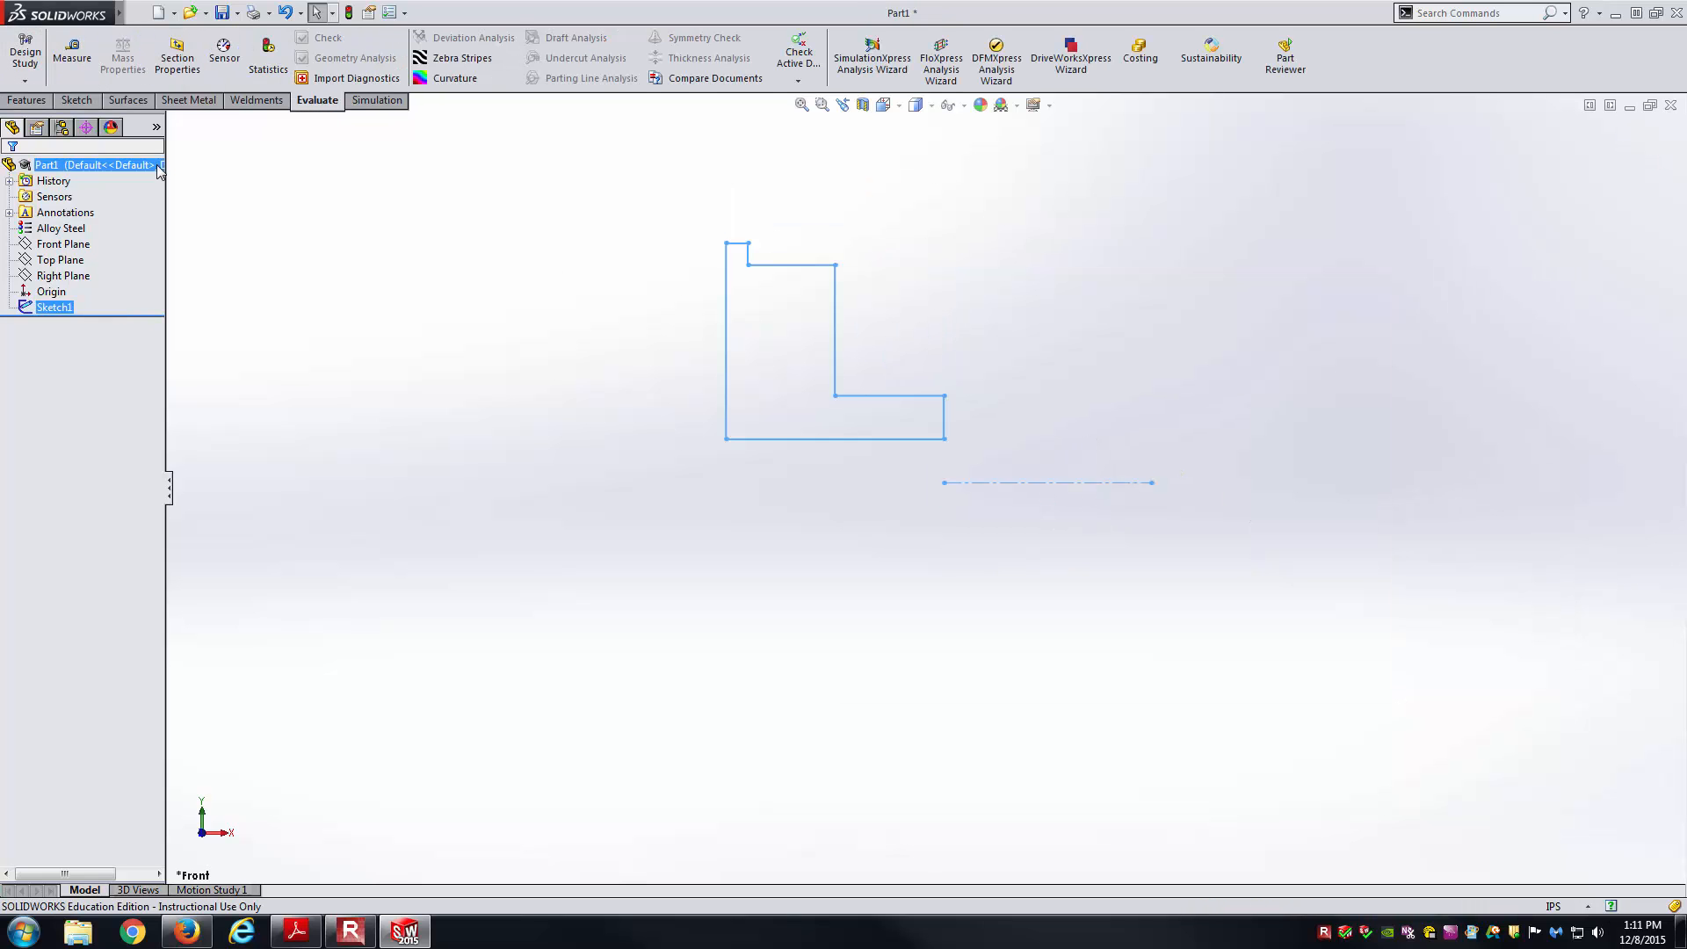
left_click(27, 101)
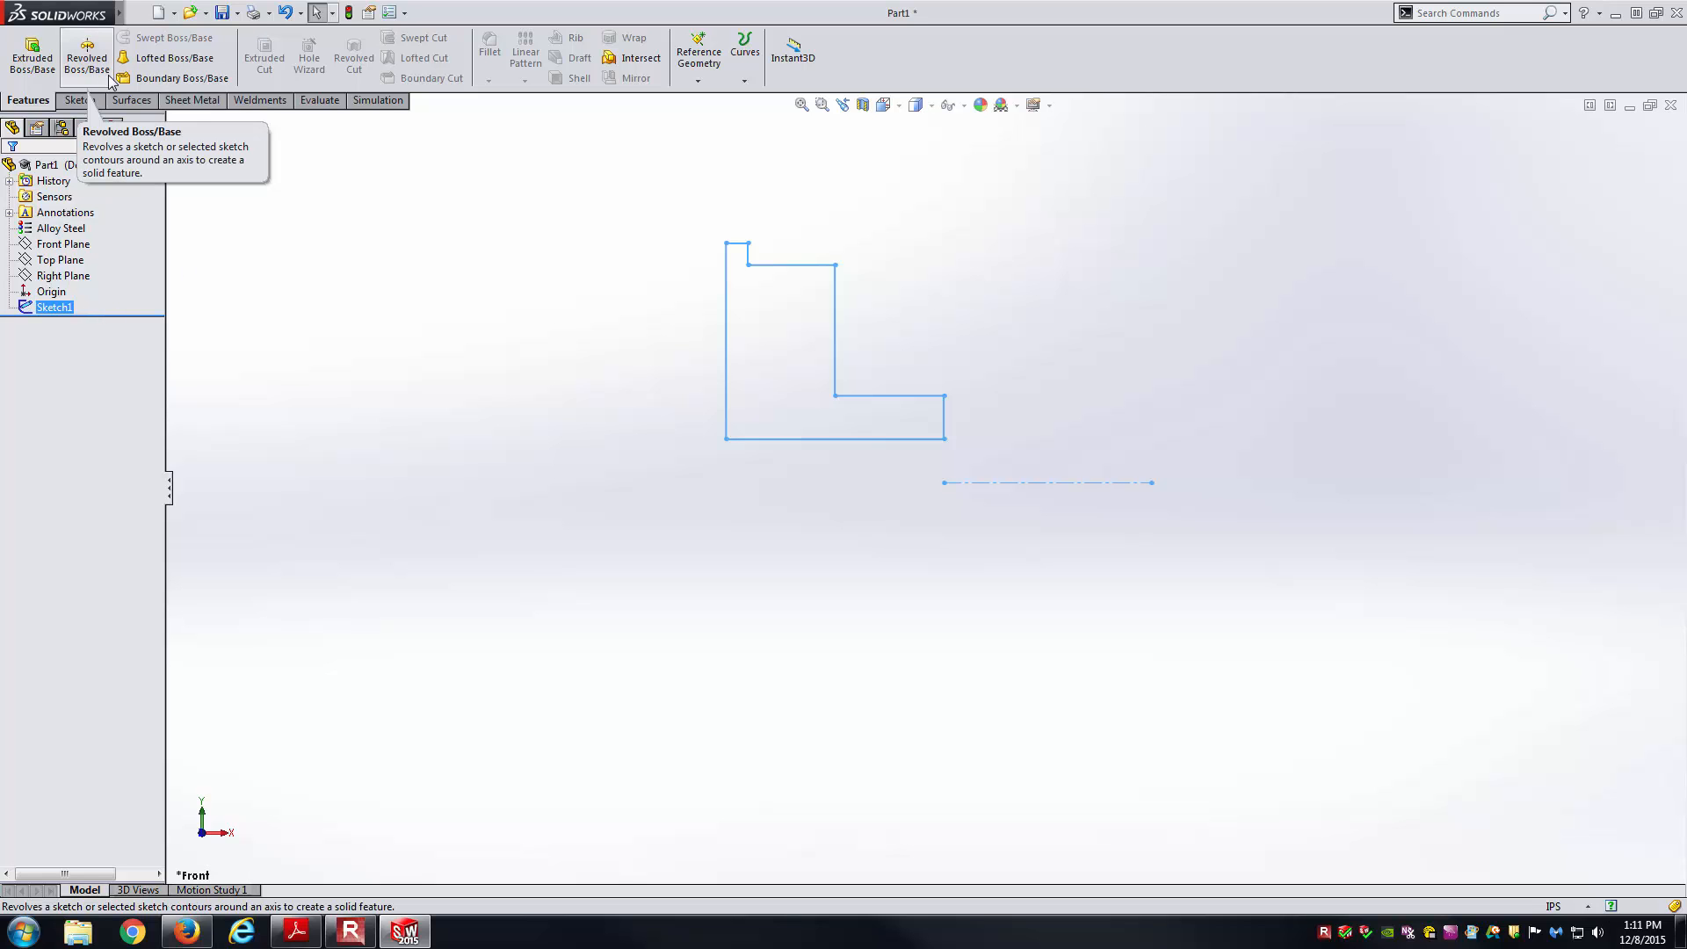
key("ctrl+7")
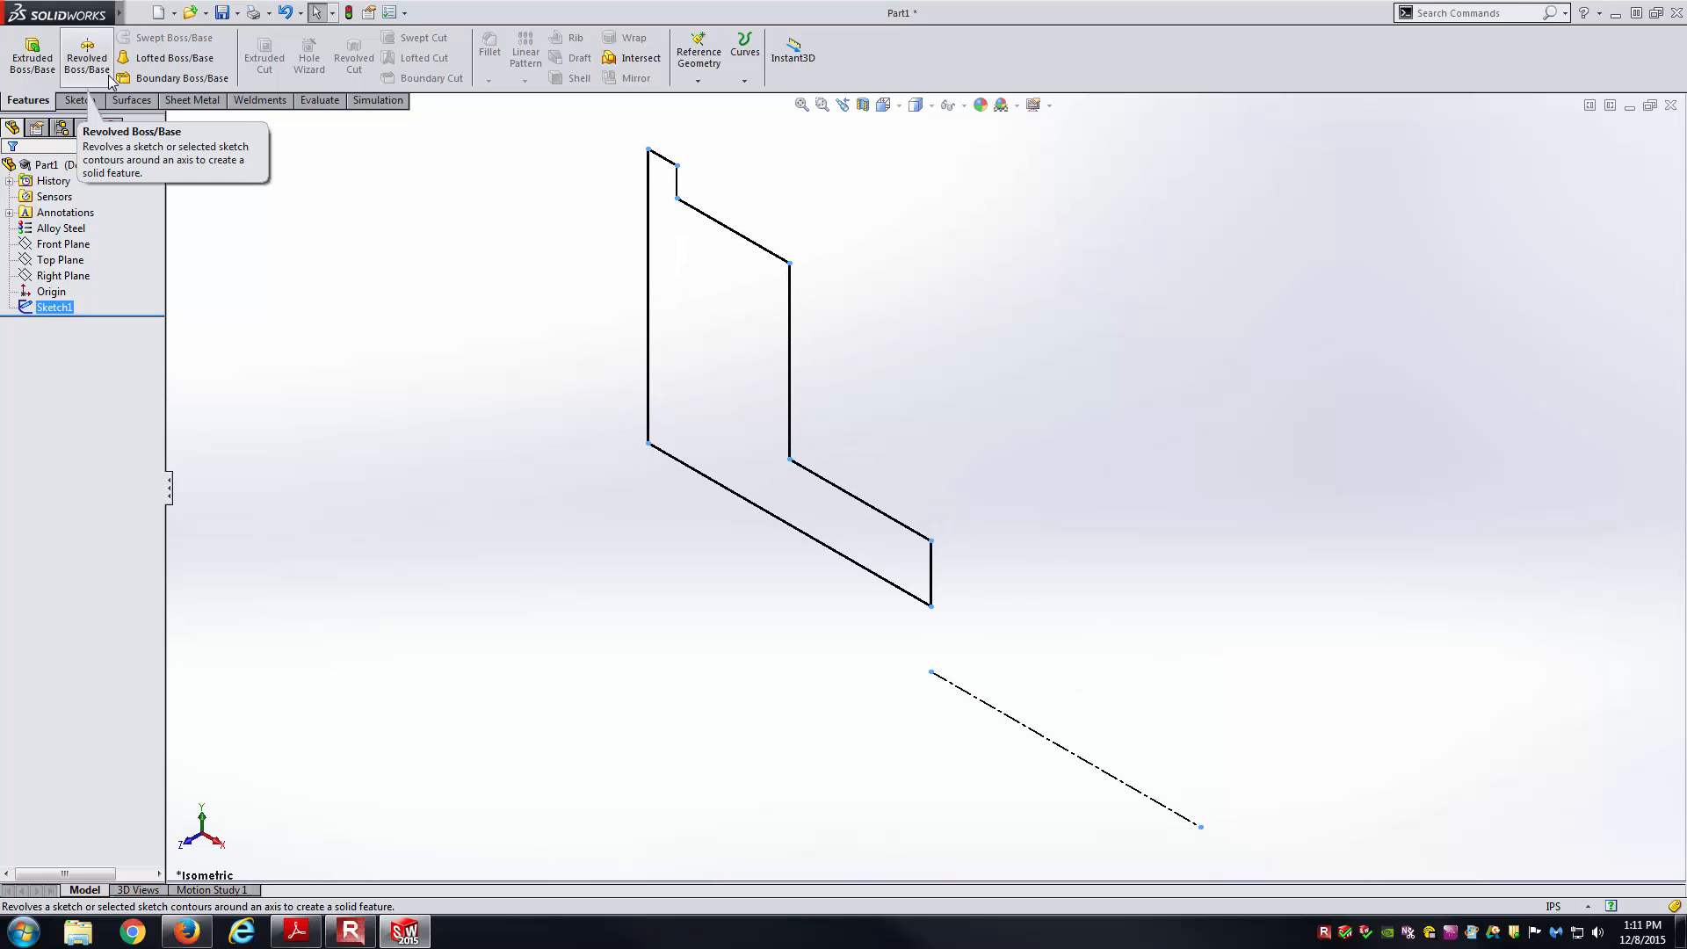
scroll(362, 396, "up", 2)
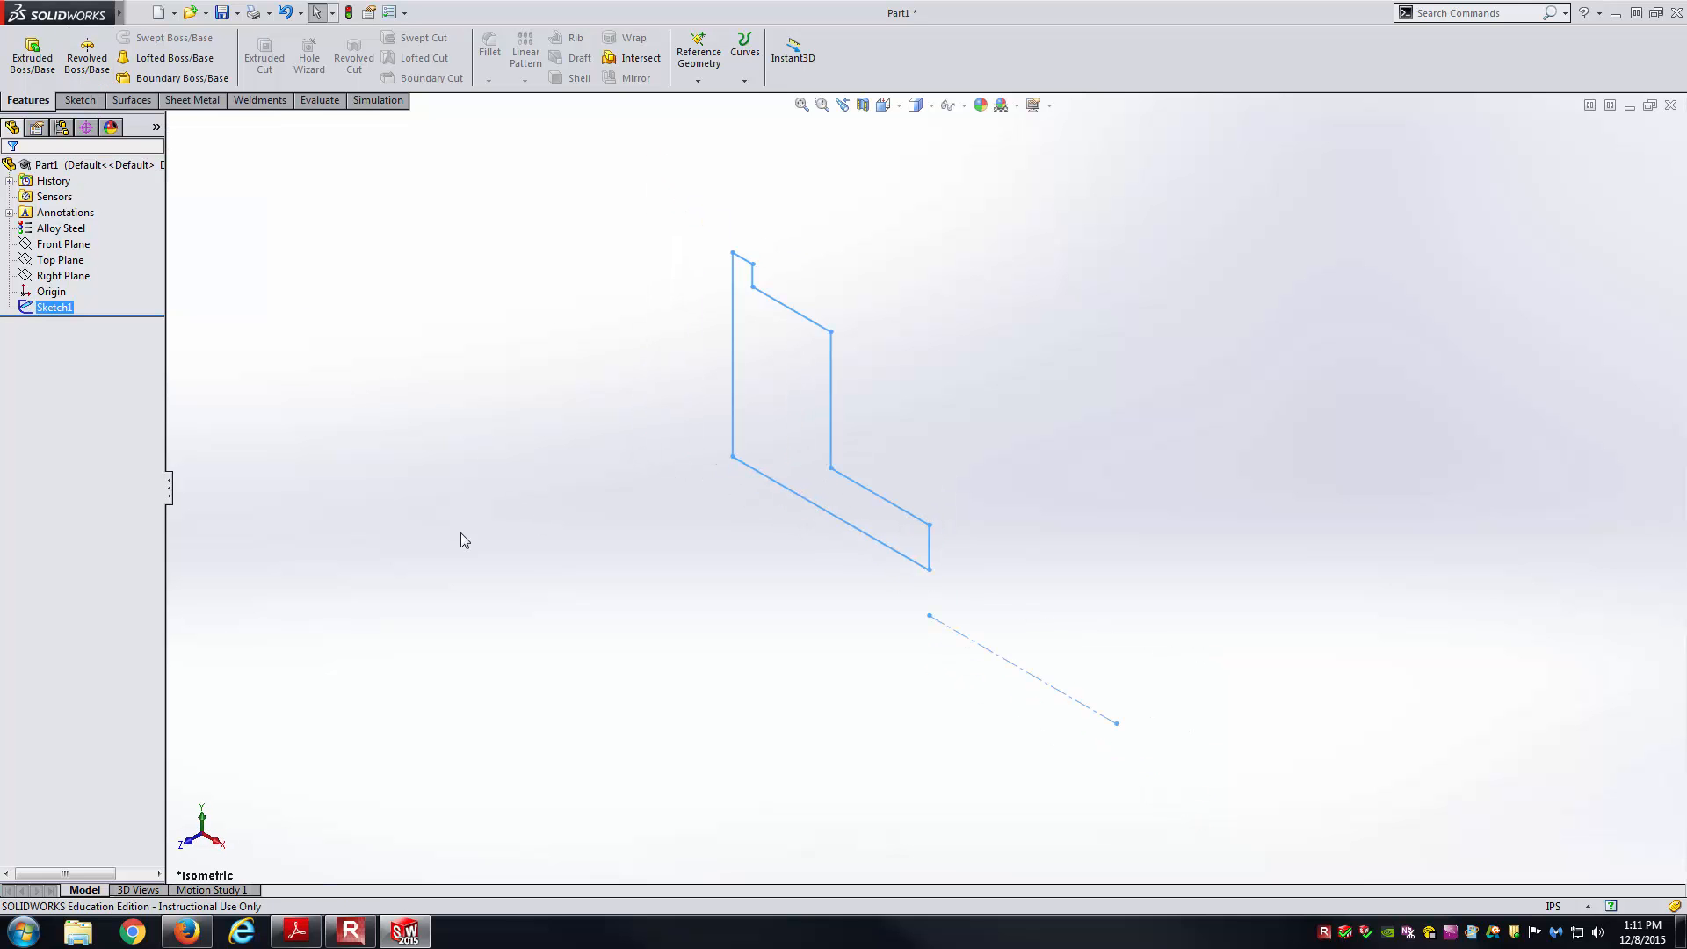
left_click(88, 57)
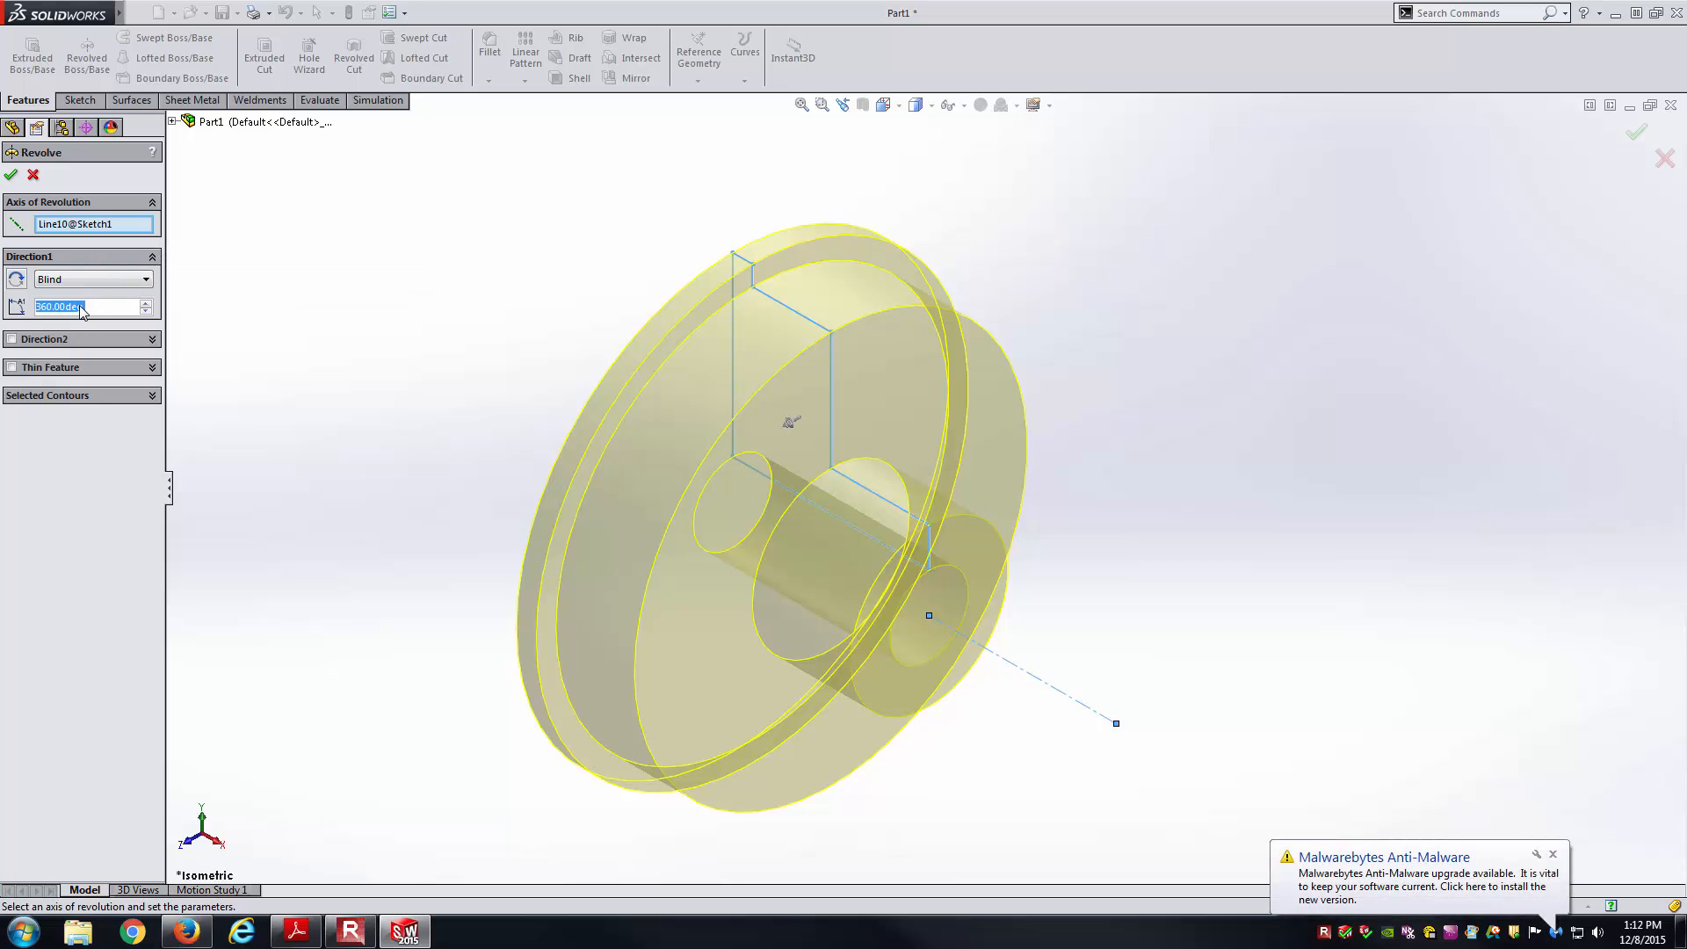
left_click(10, 173)
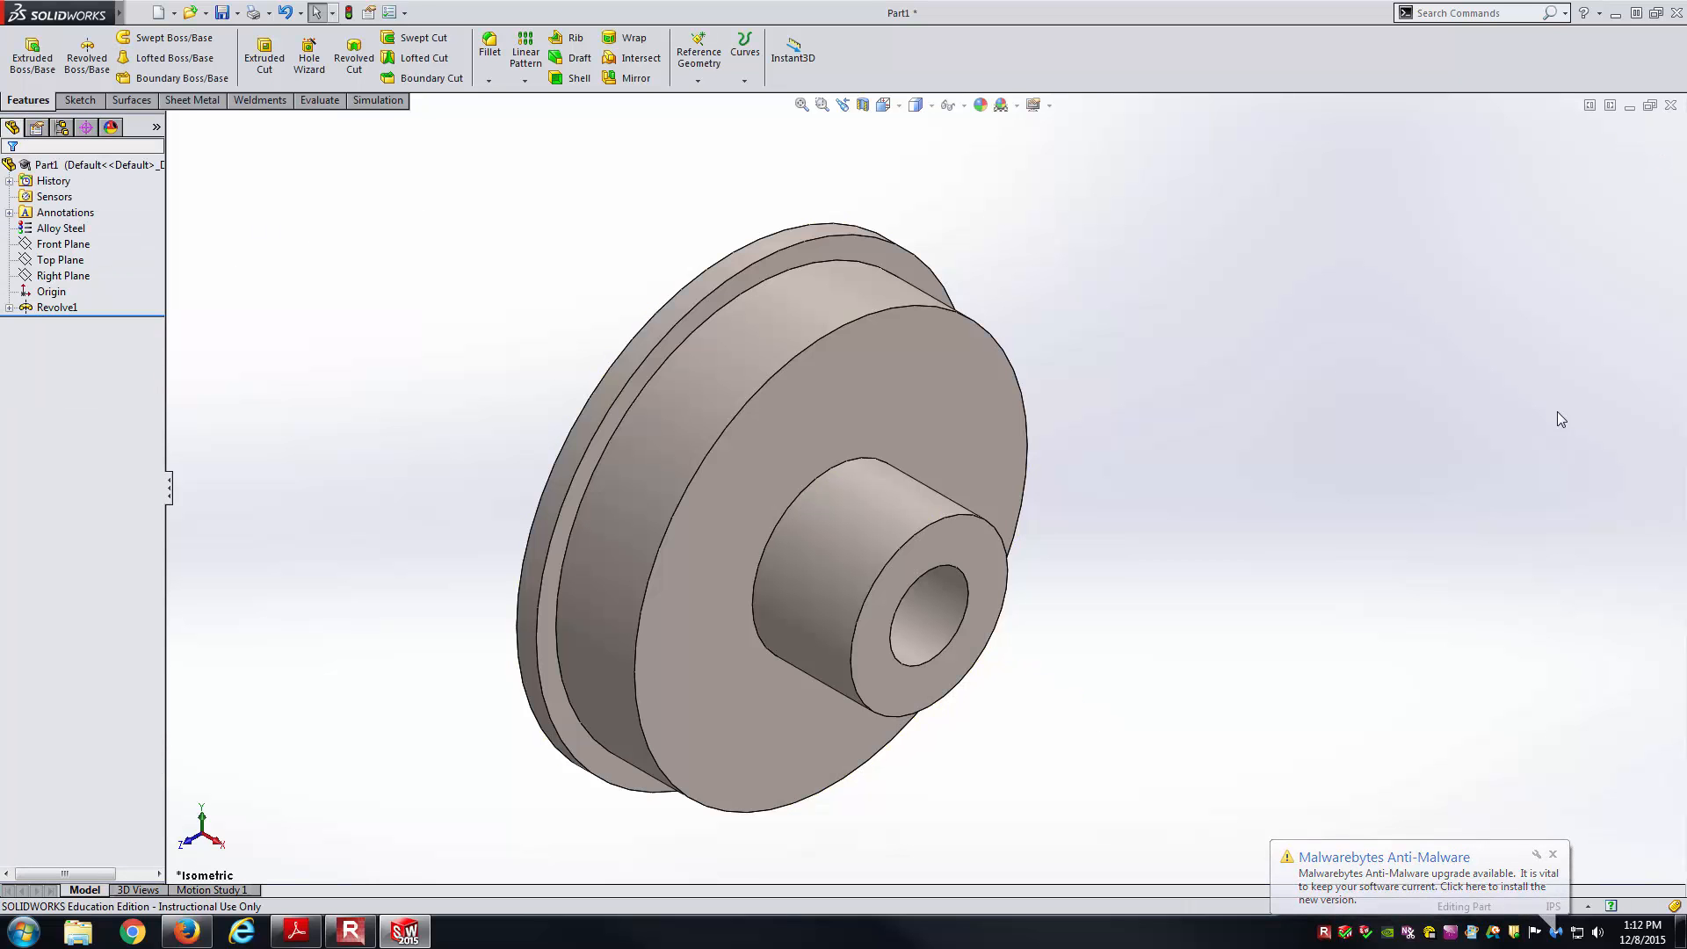
Orbit the pulley back to isometric and compare it with the fitted reference drawing page.
middle_click_drag(1139, 492, 1115, 451)
key("ctrl+7")
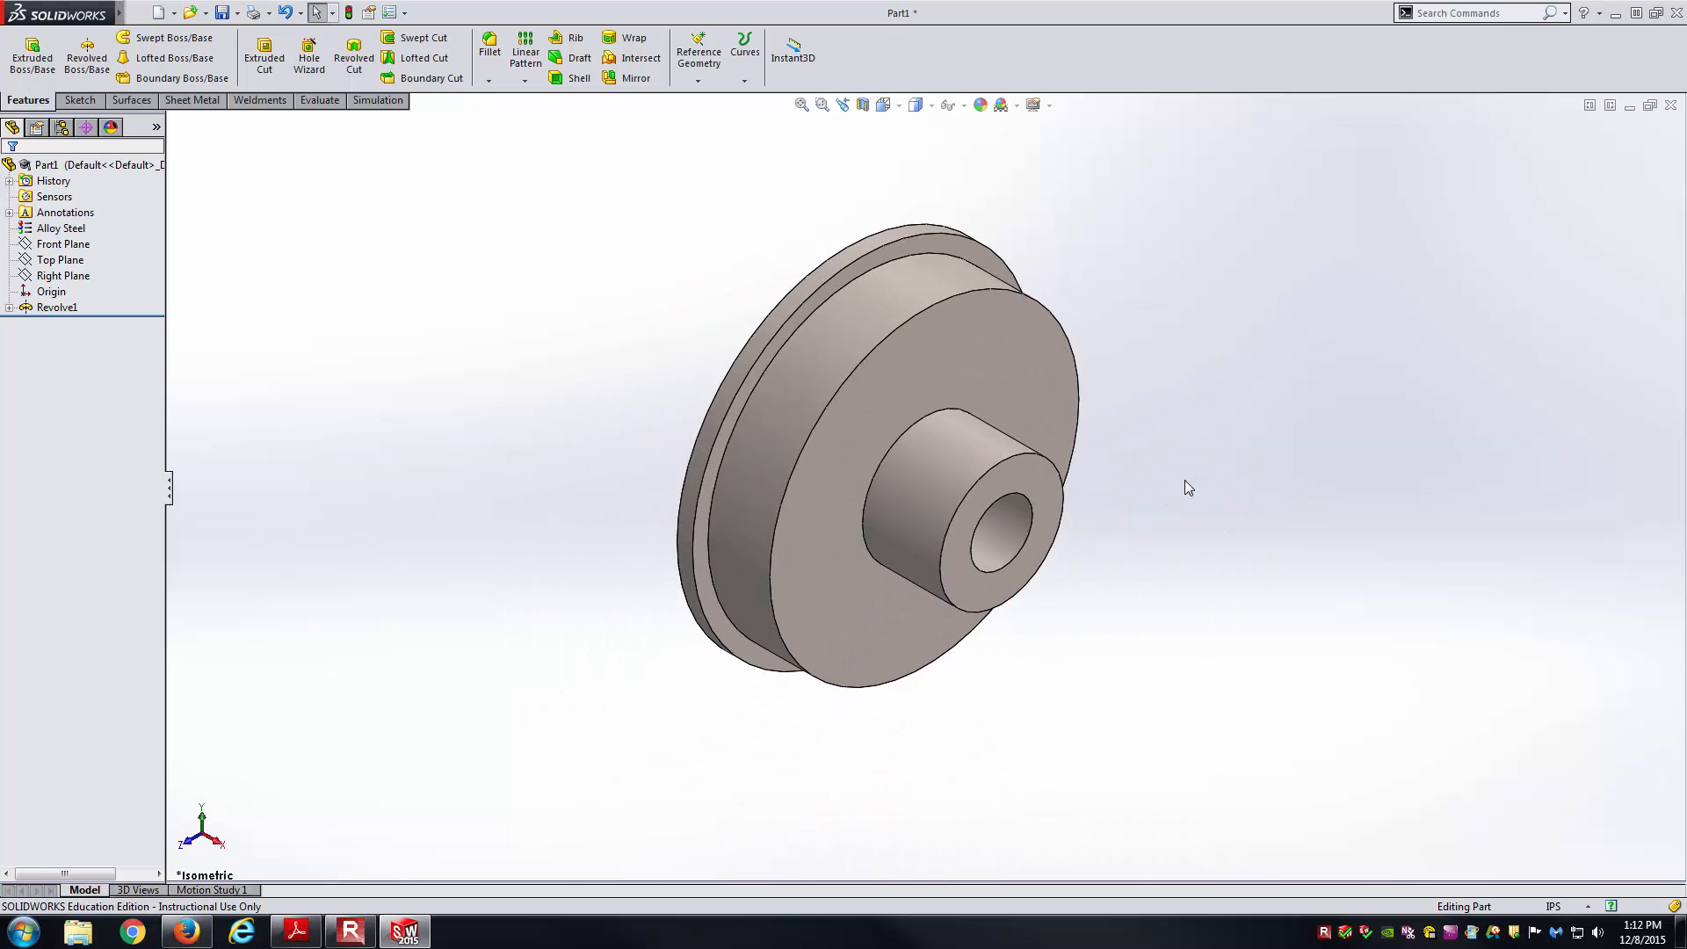
key("alt+Tab")
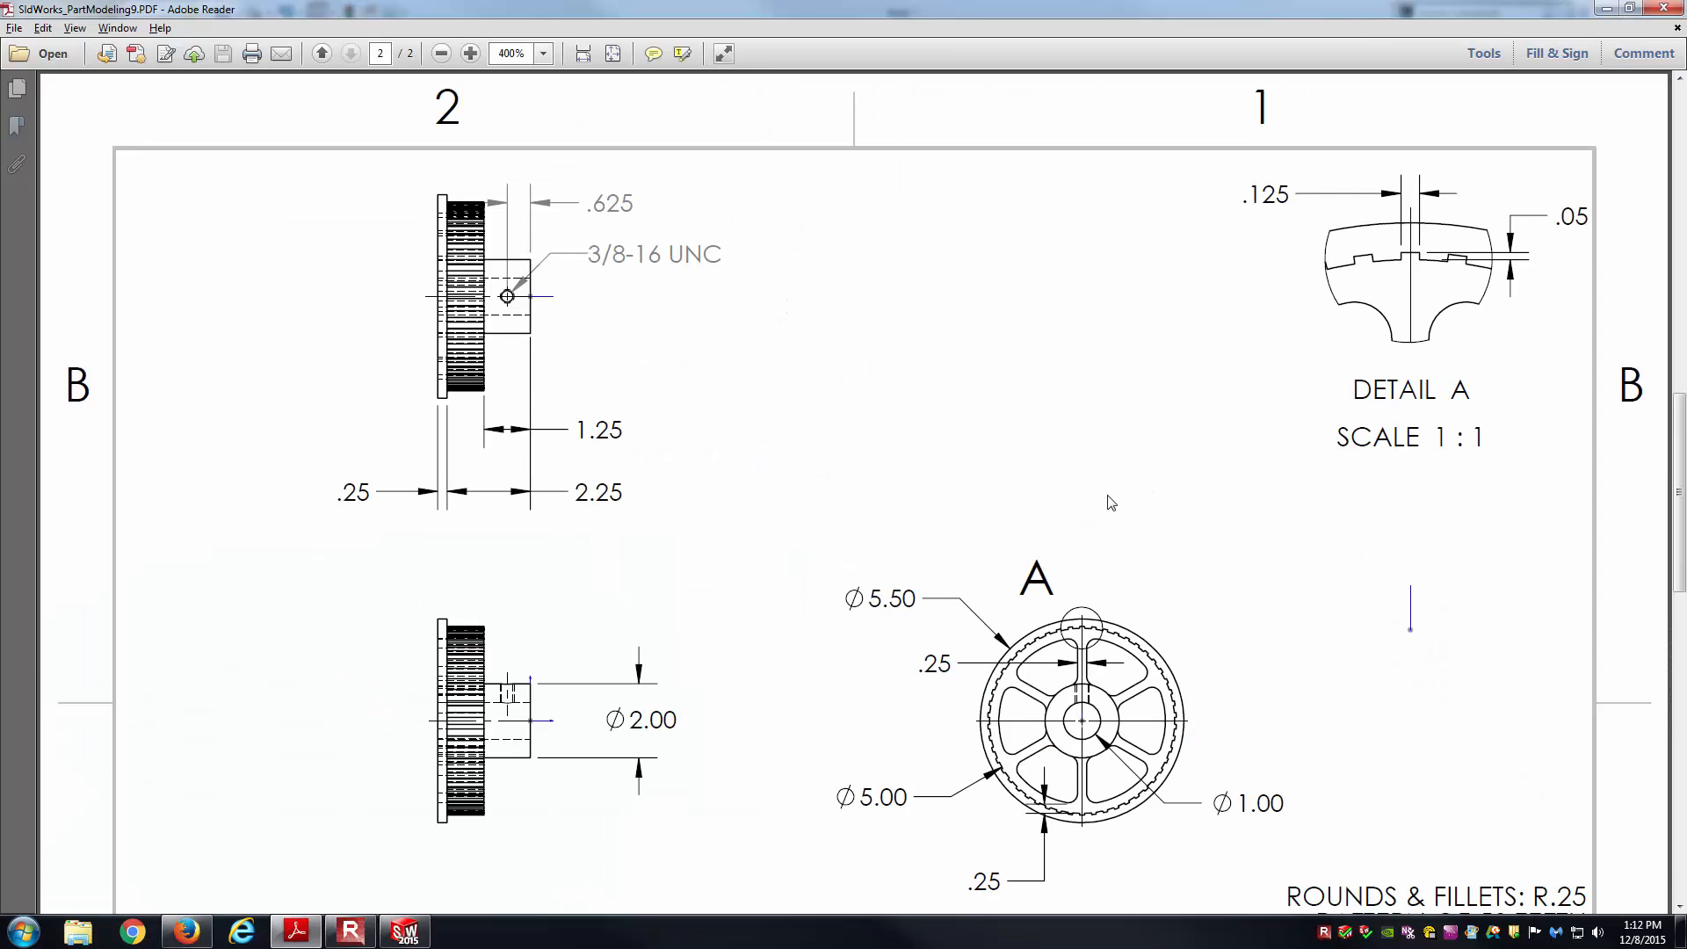
key("ctrl+0")
scroll(1098, 505, "up", 2)
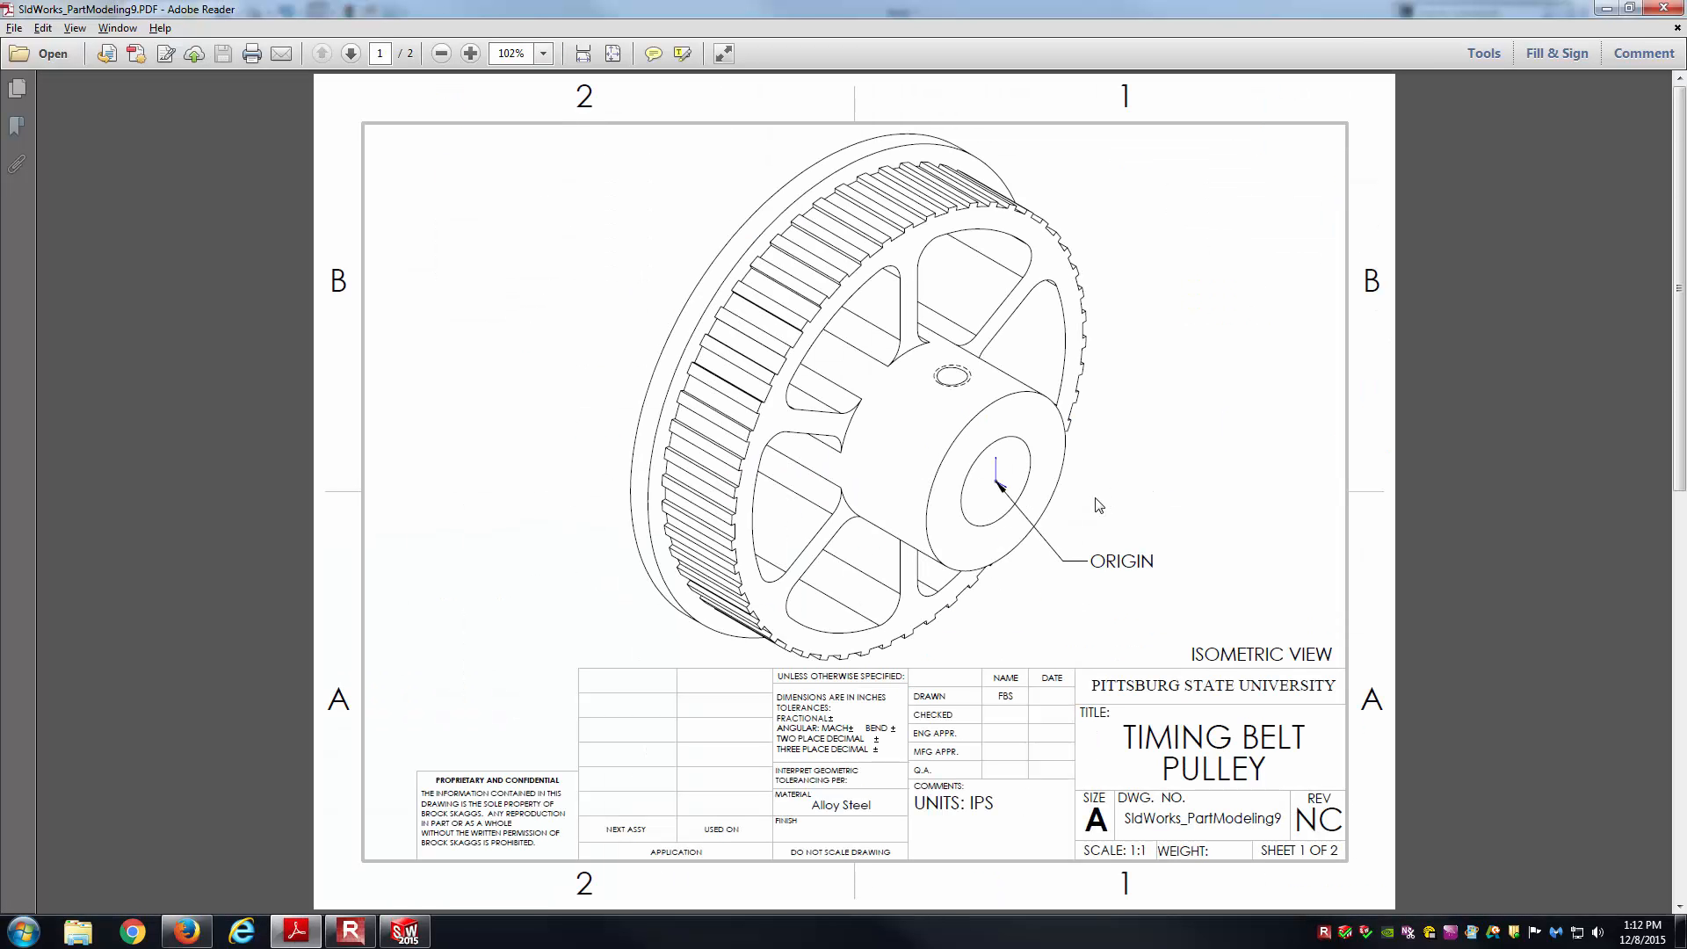
key("alt+Tab")
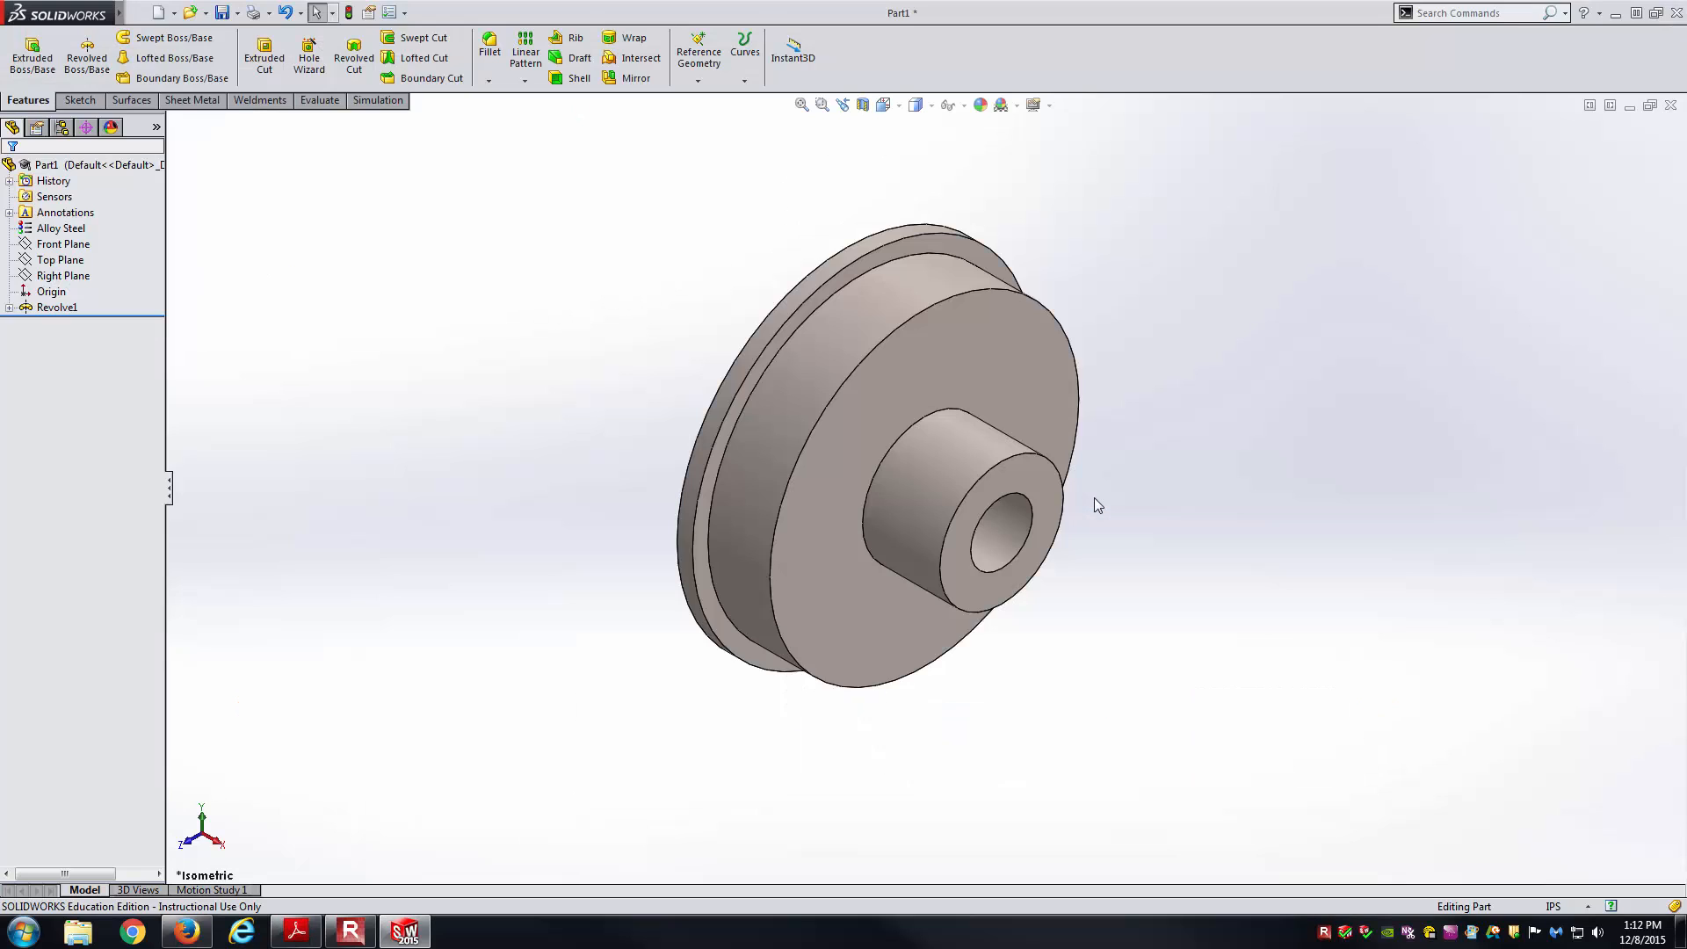
key("alt+Tab")
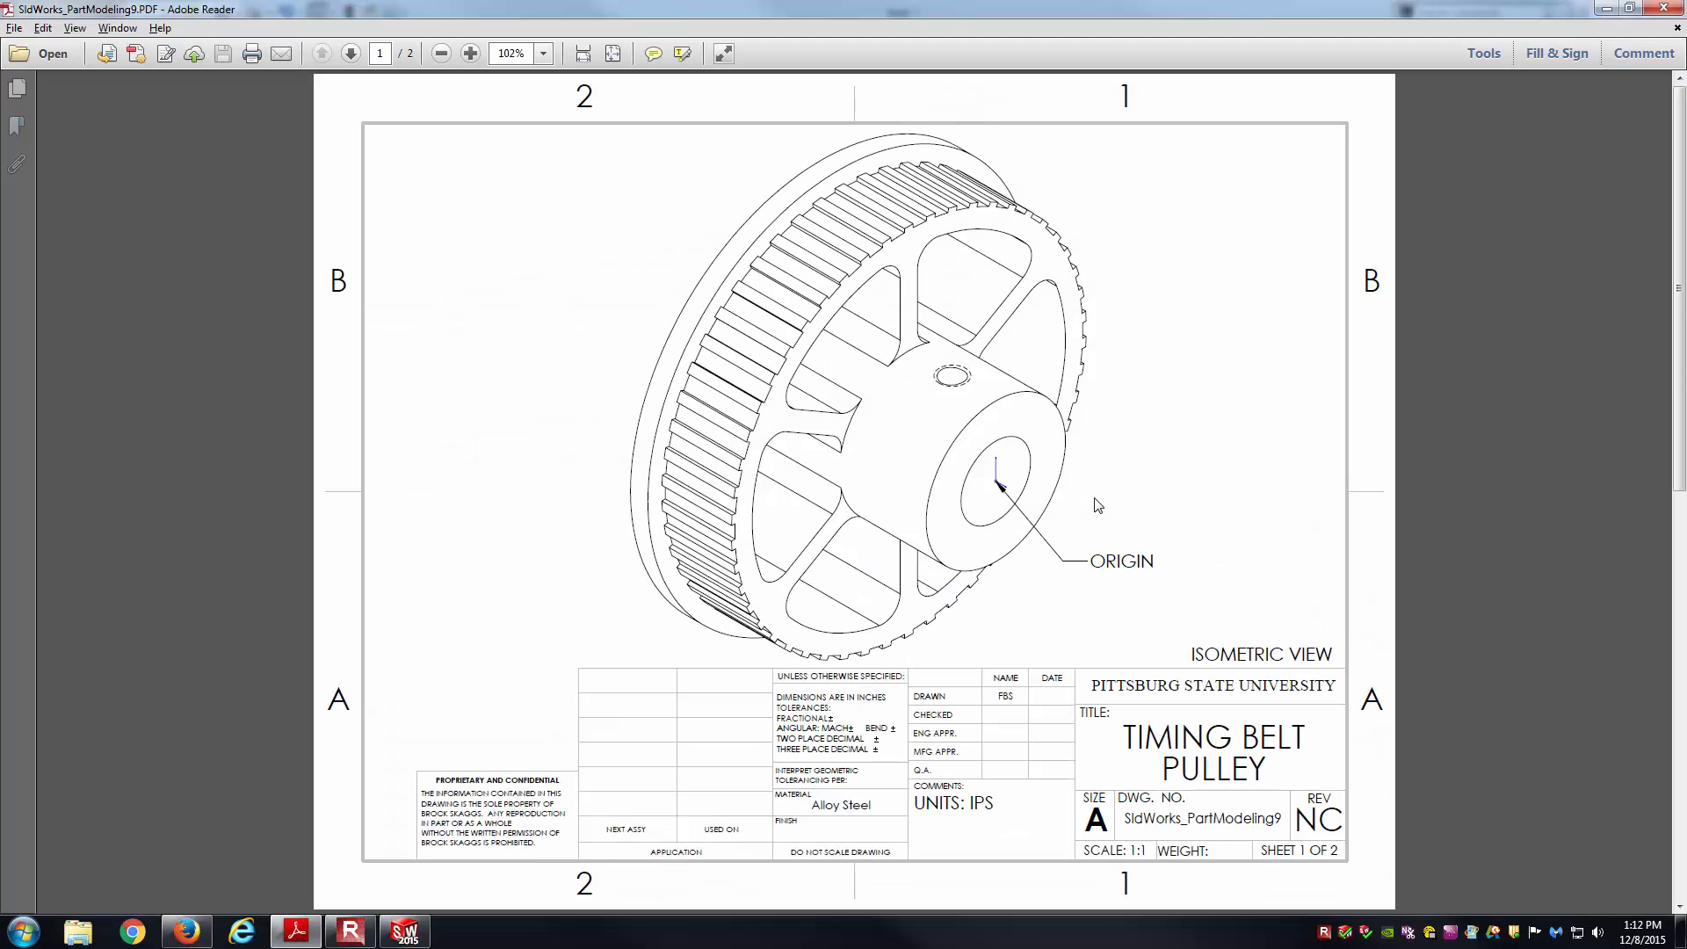
key("alt+Tab")
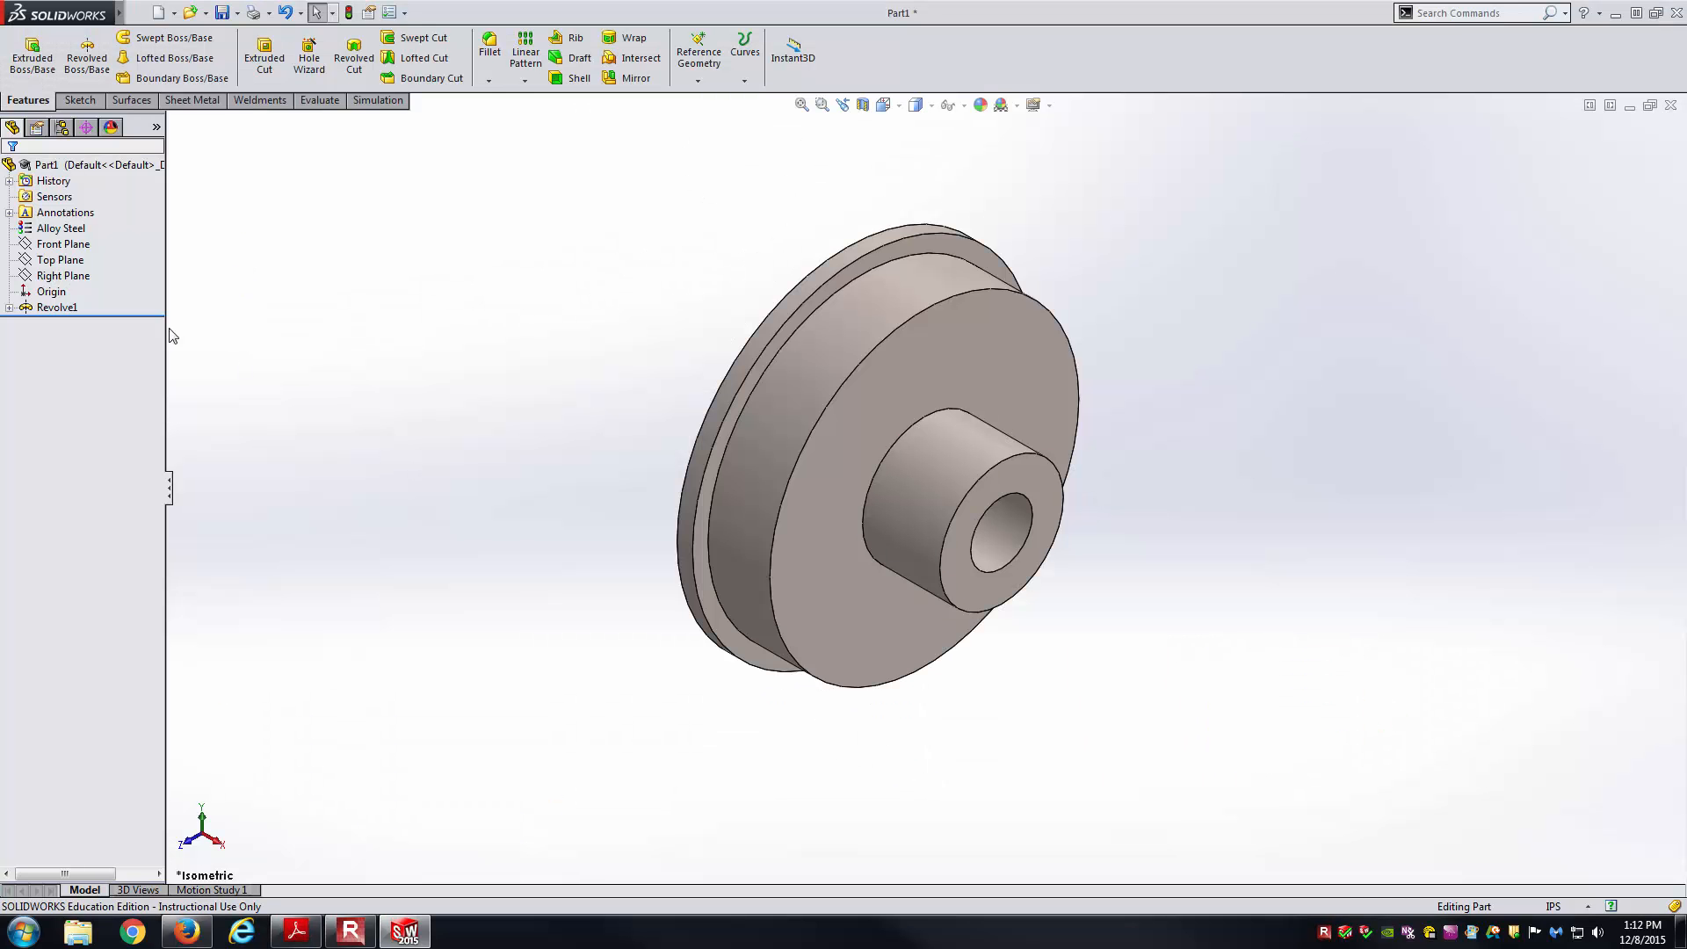
Select the part origin, orbit the pulley, and zoom into the drawing's spoke view.
left_click(58, 292)
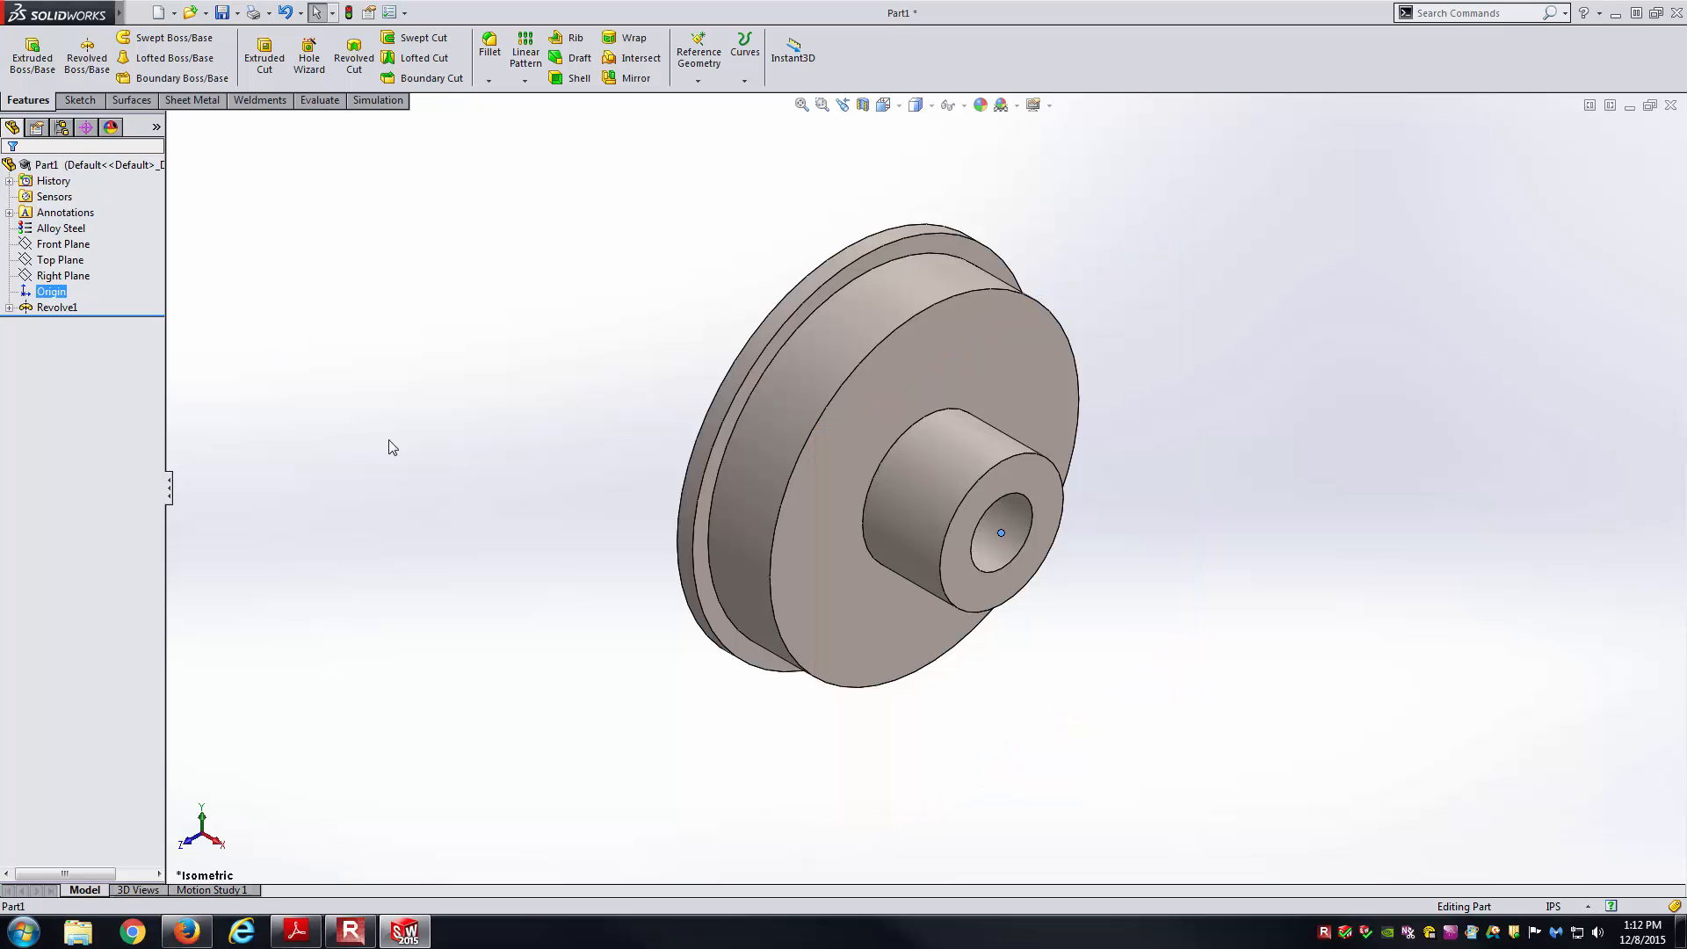
mouse_move(1118, 652)
middle_mouse_down()
mouse_move(1149, 633)
mouse_move(1197, 640)
mouse_move(1116, 619)
mouse_move(1160, 666)
mouse_move(998, 677)
middle_mouse_up()
key("alt+Tab")
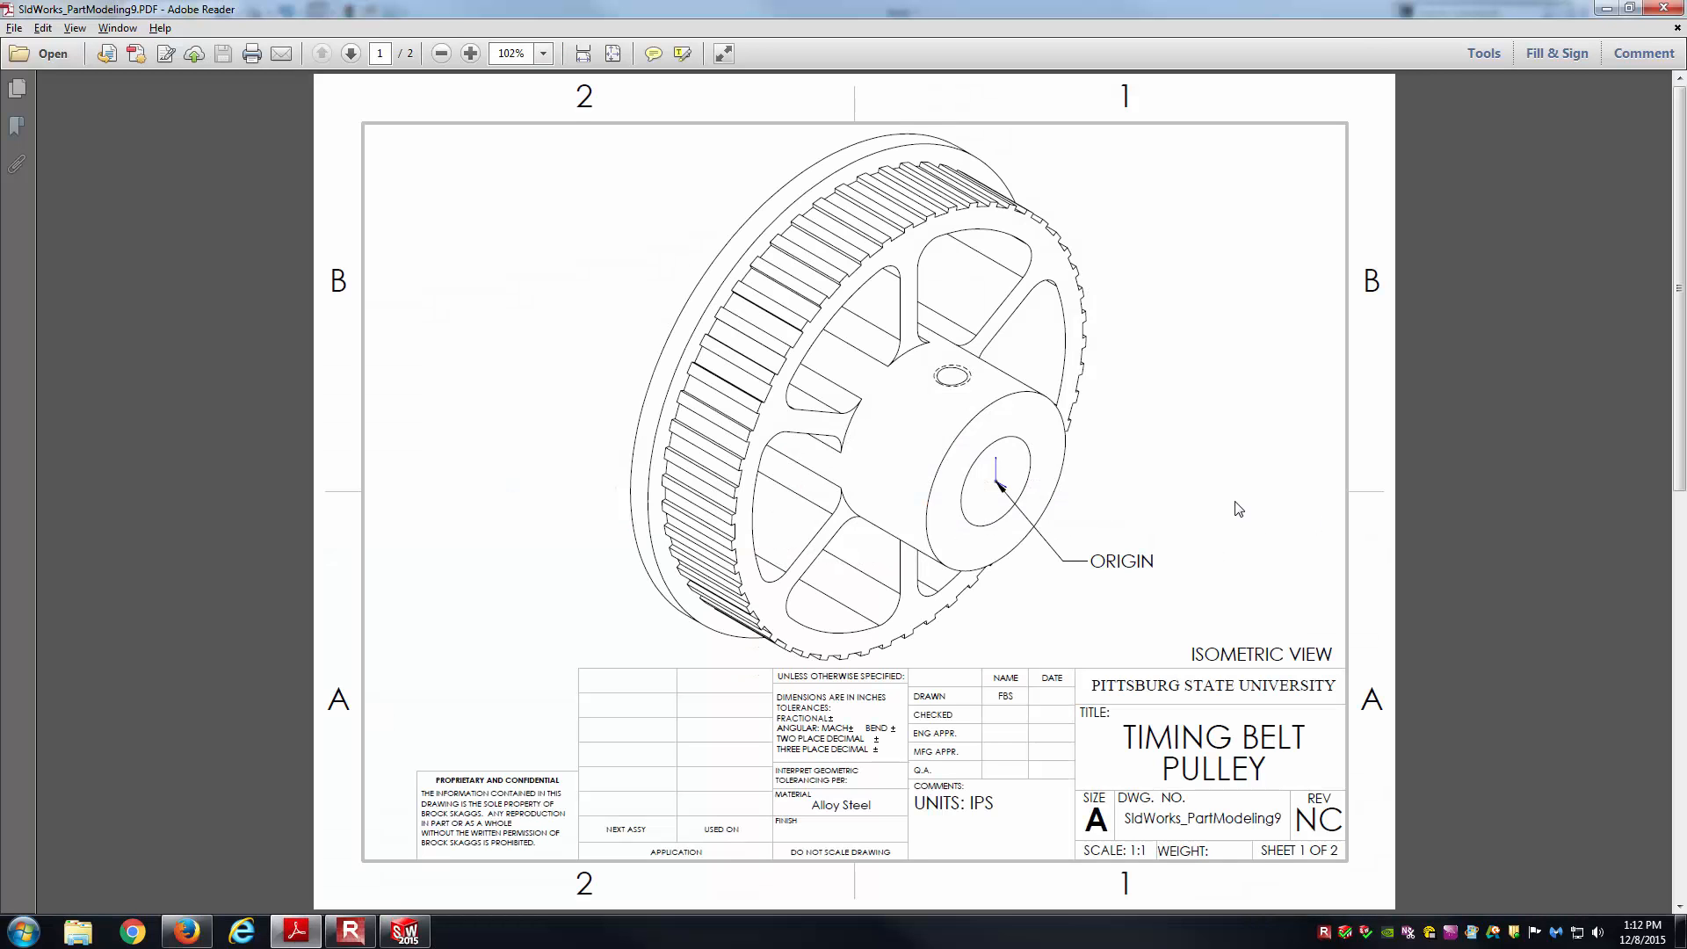
scroll(1240, 501, "down", 1)
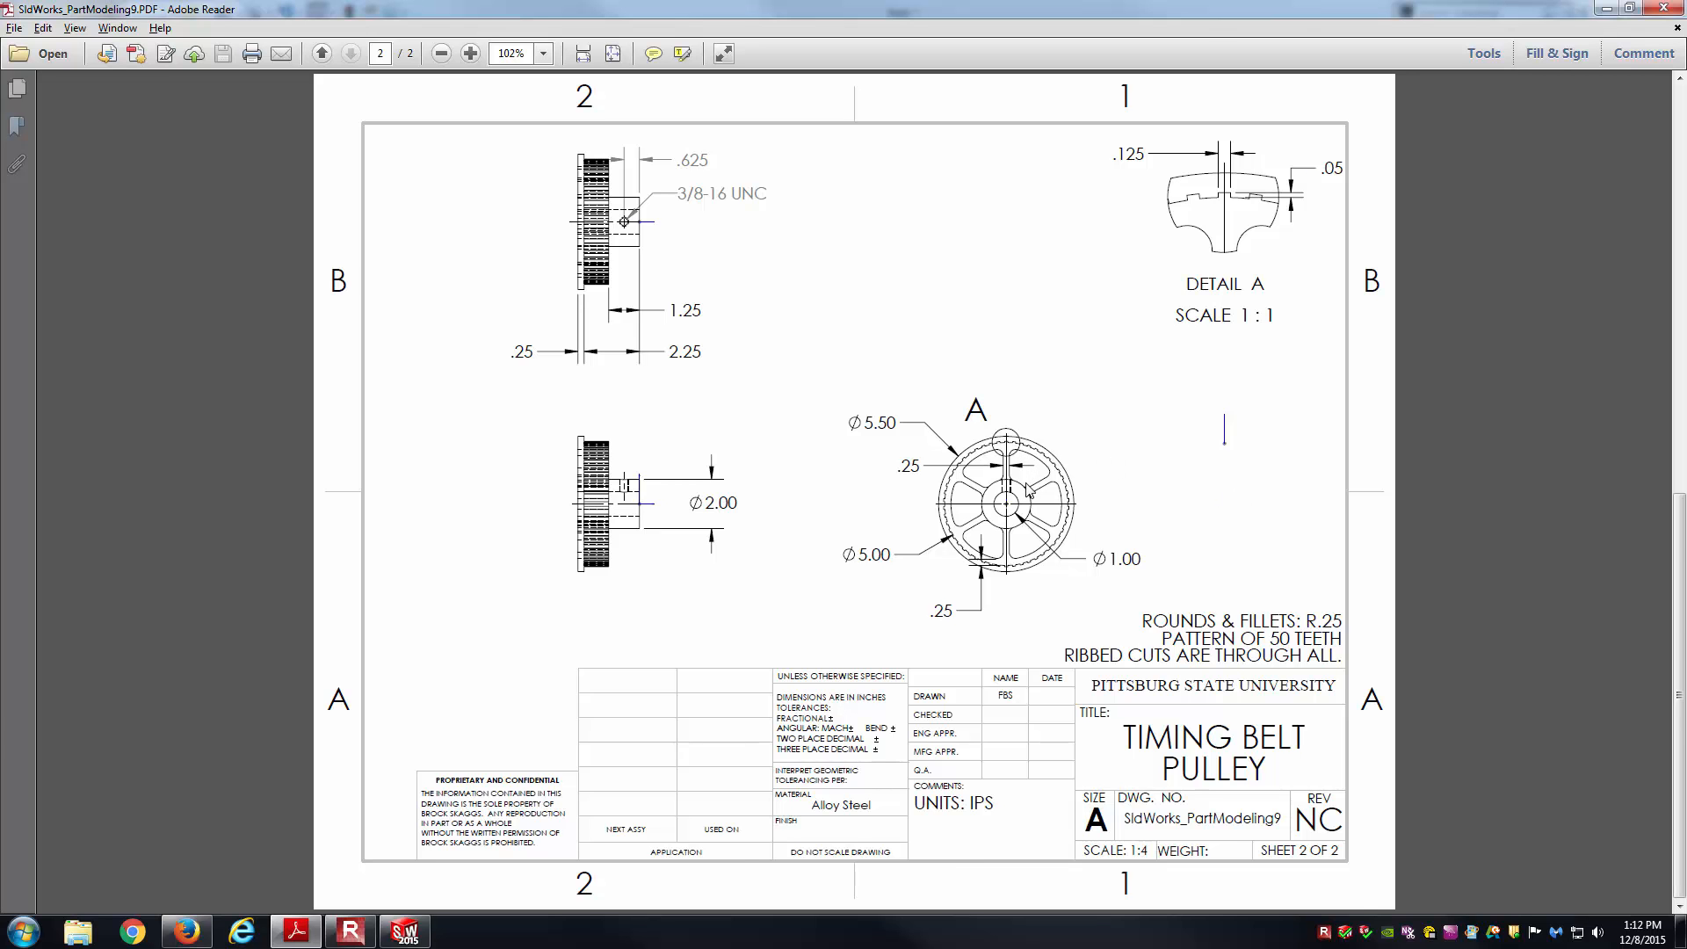
scroll(1028, 485, "up", 2, "ctrl")
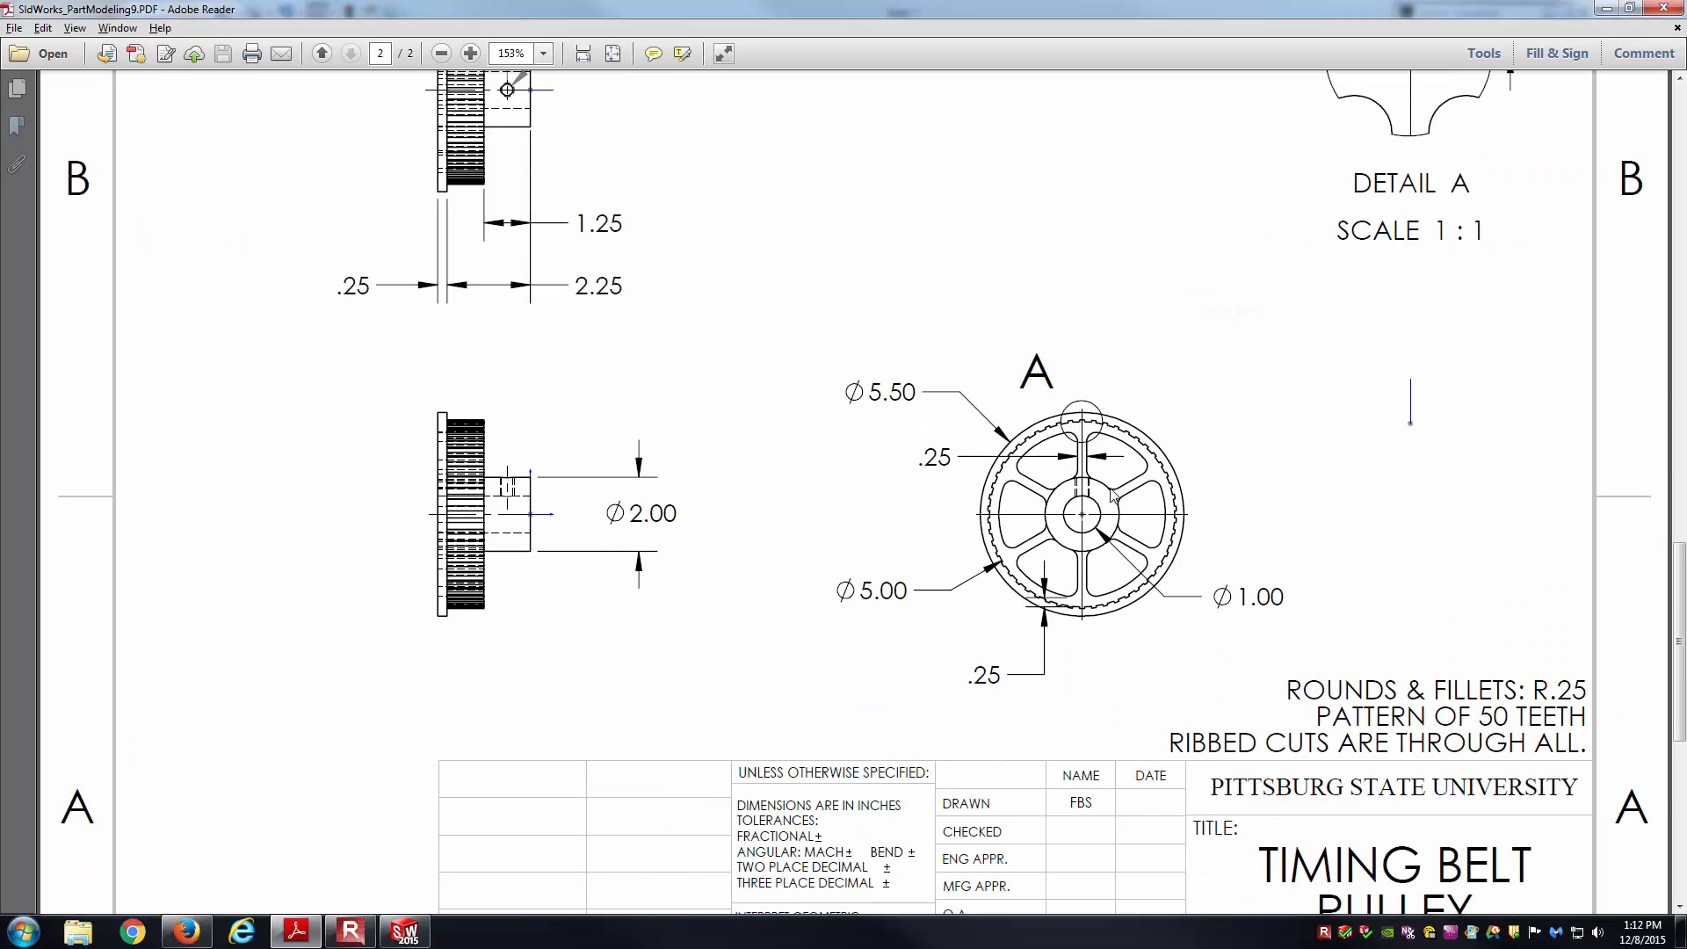
scroll(1237, 486, "up", 2, "ctrl")
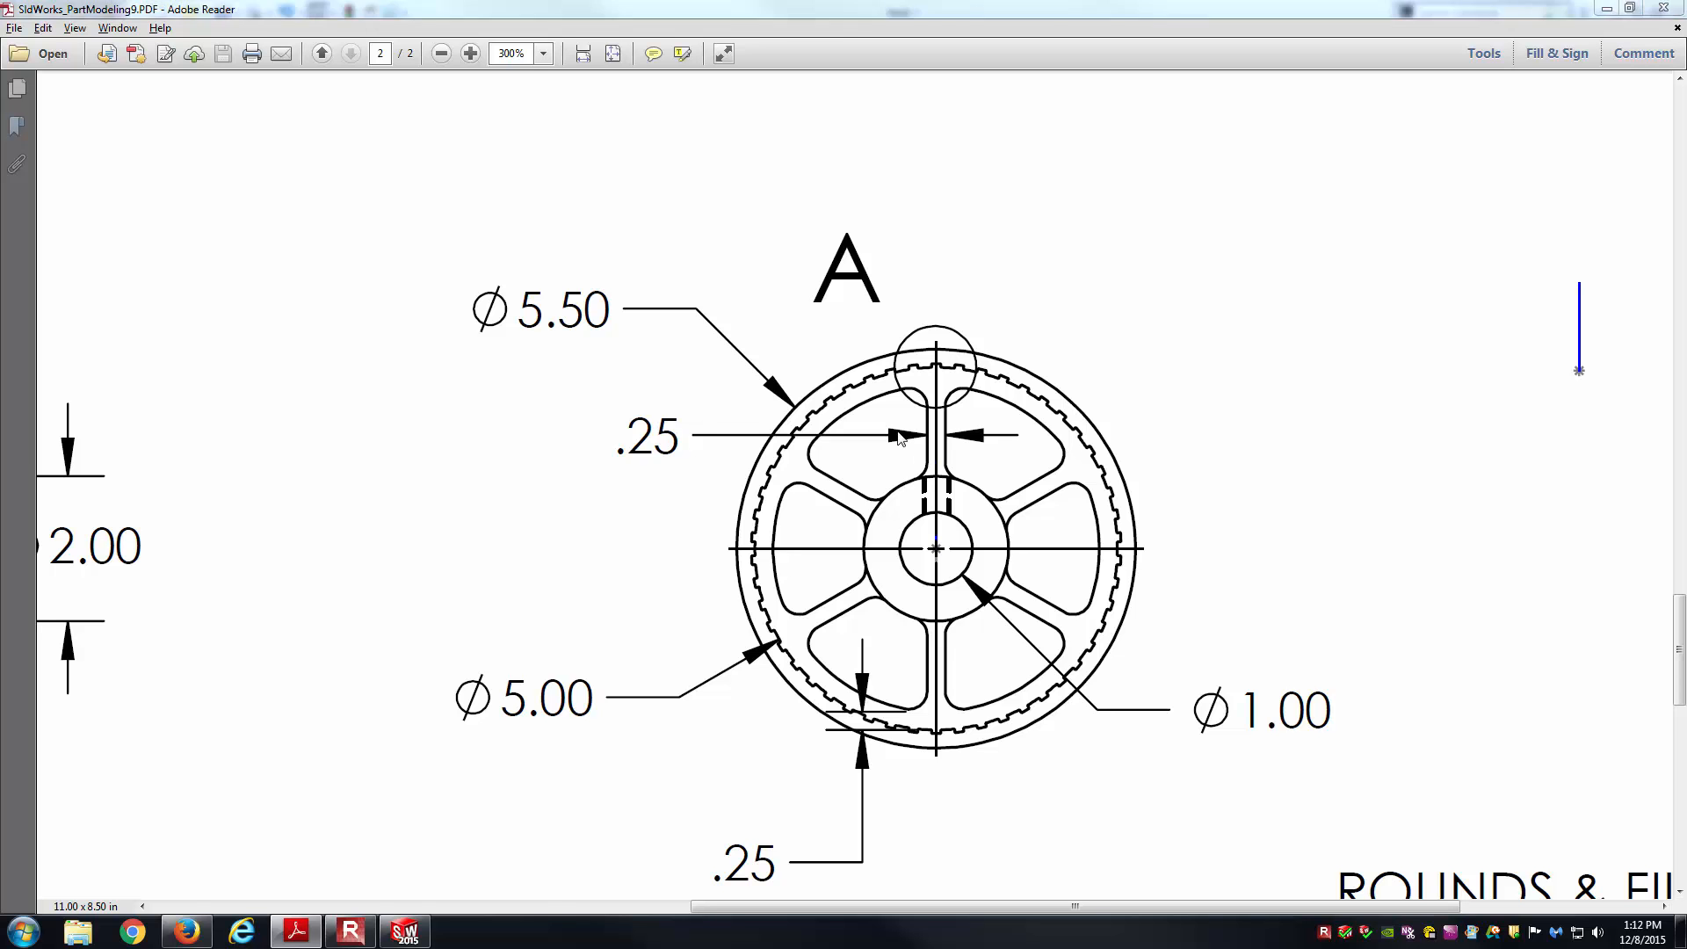
key("alt+Tab")
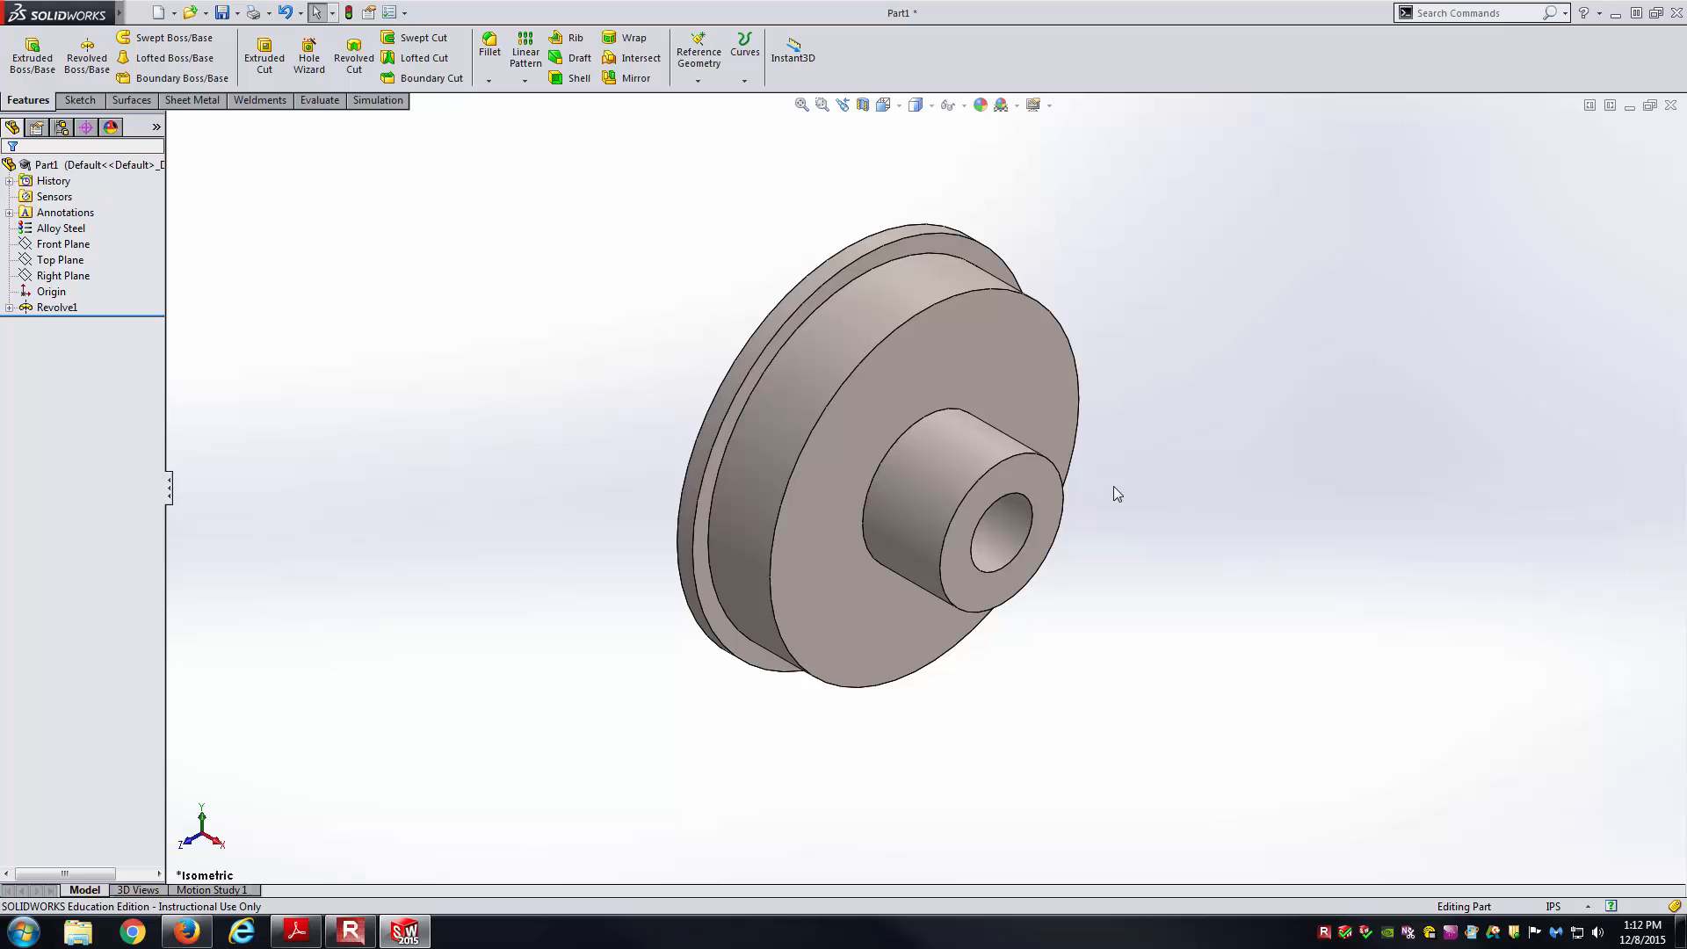
Start Sketch2 on the pulley's large front face and view it Normal To.
left_click(971, 382)
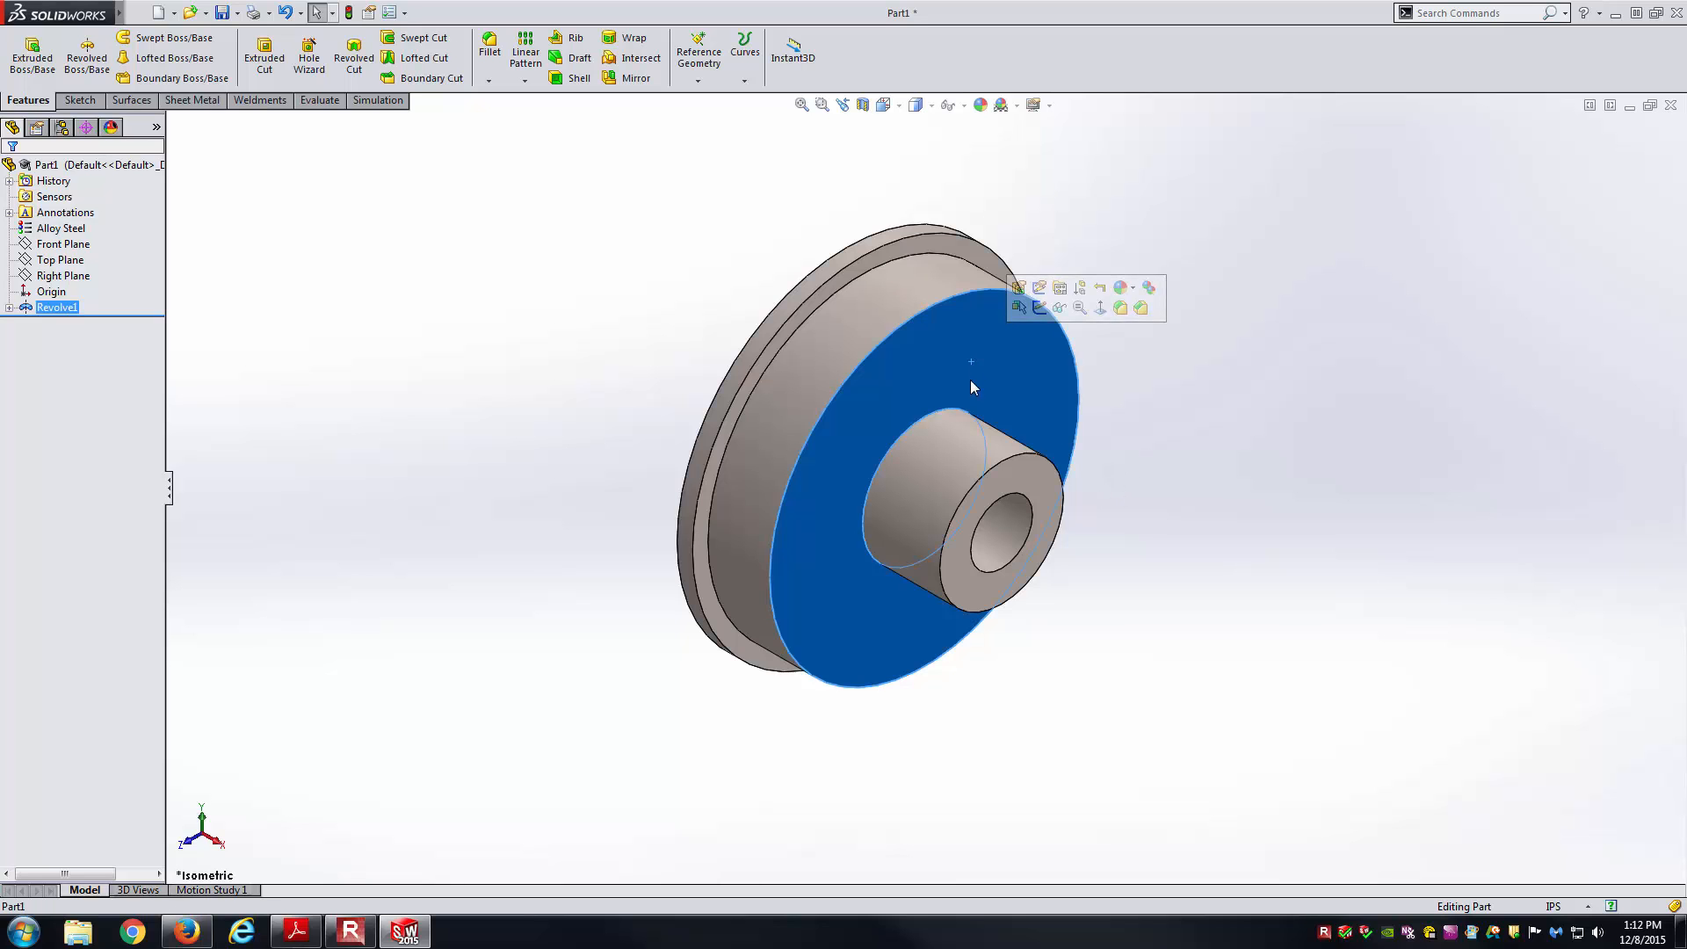
left_click(1042, 313)
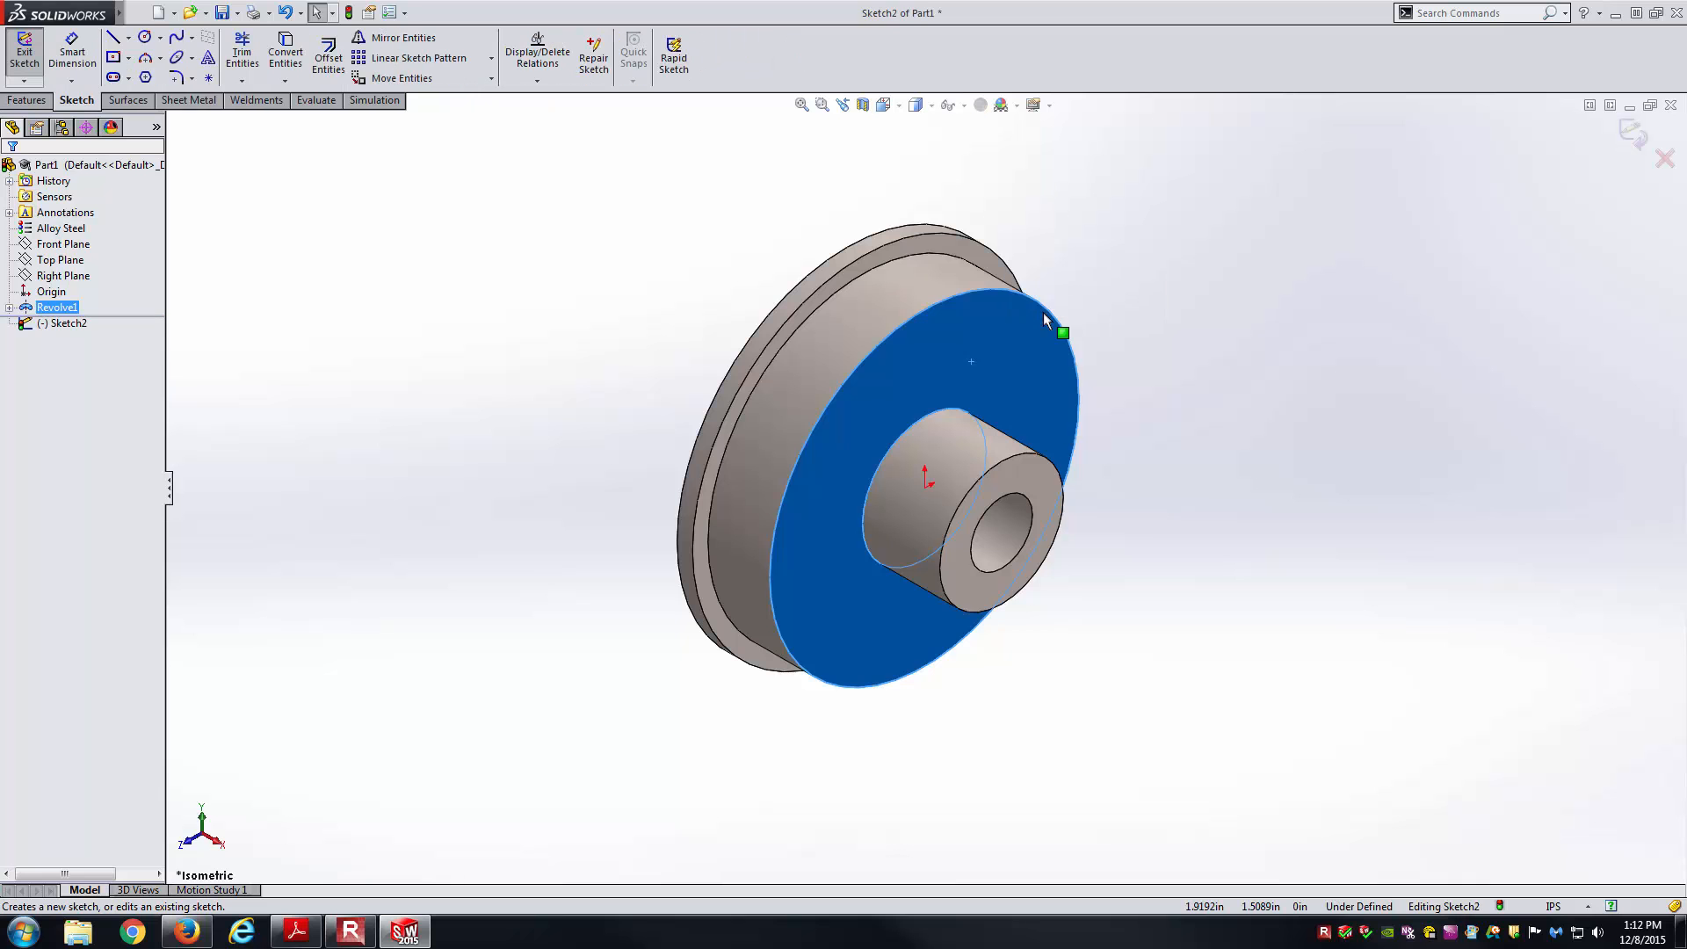
left_click(889, 106)
left_click(975, 198)
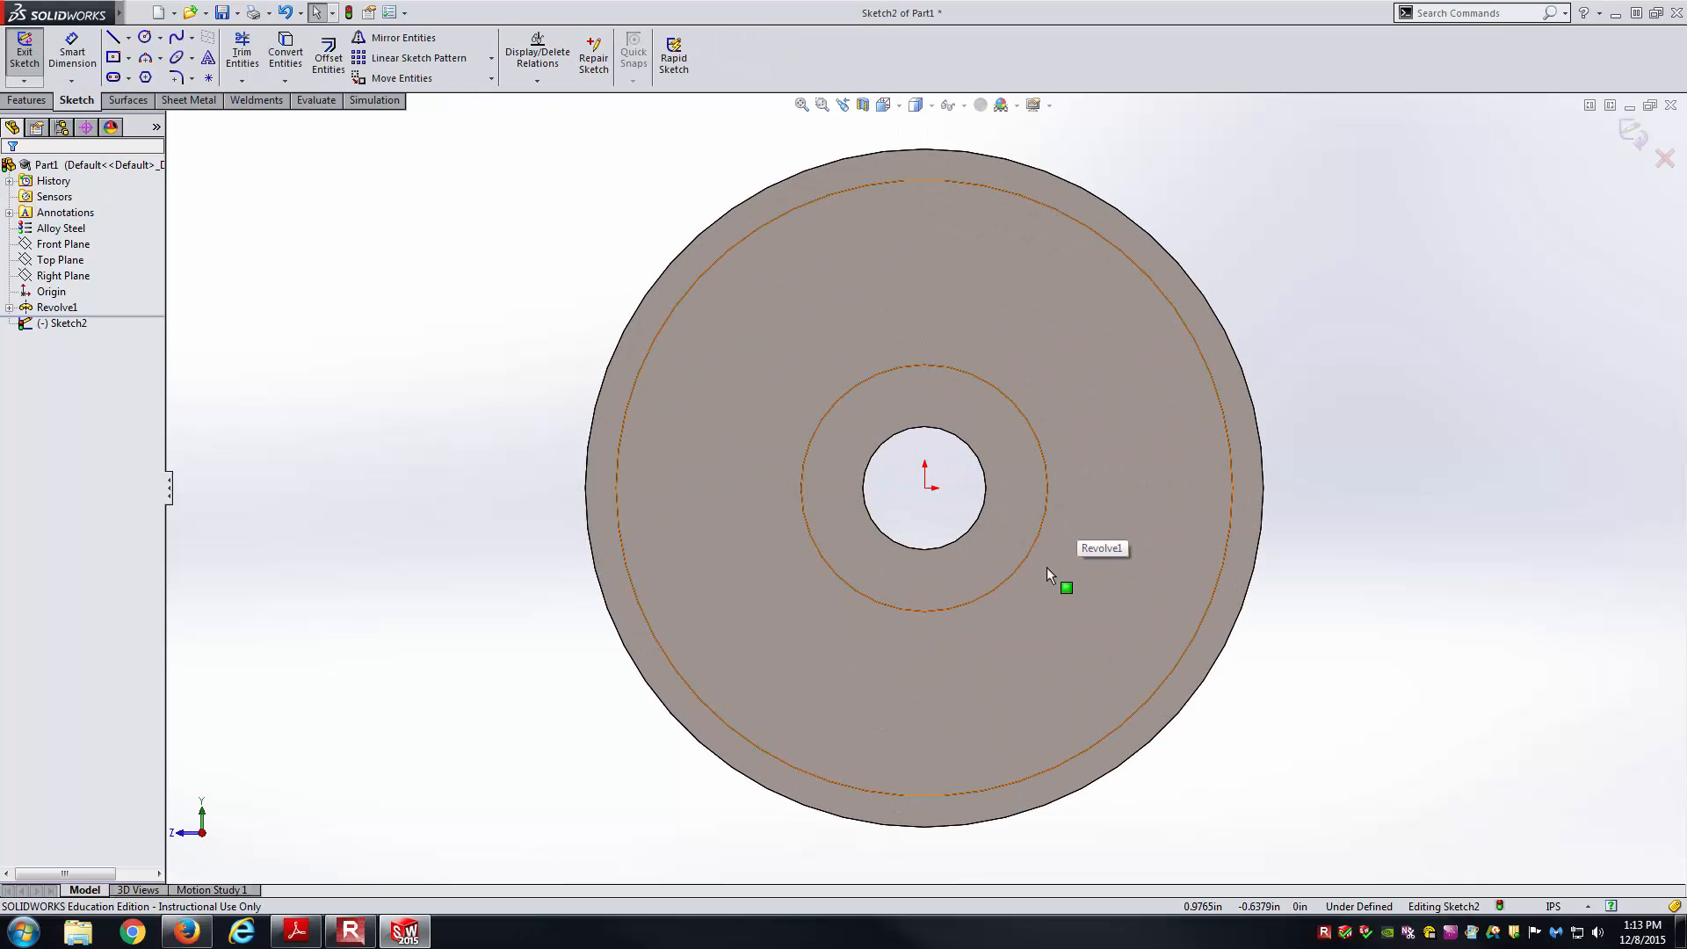
key("alt+Tab")
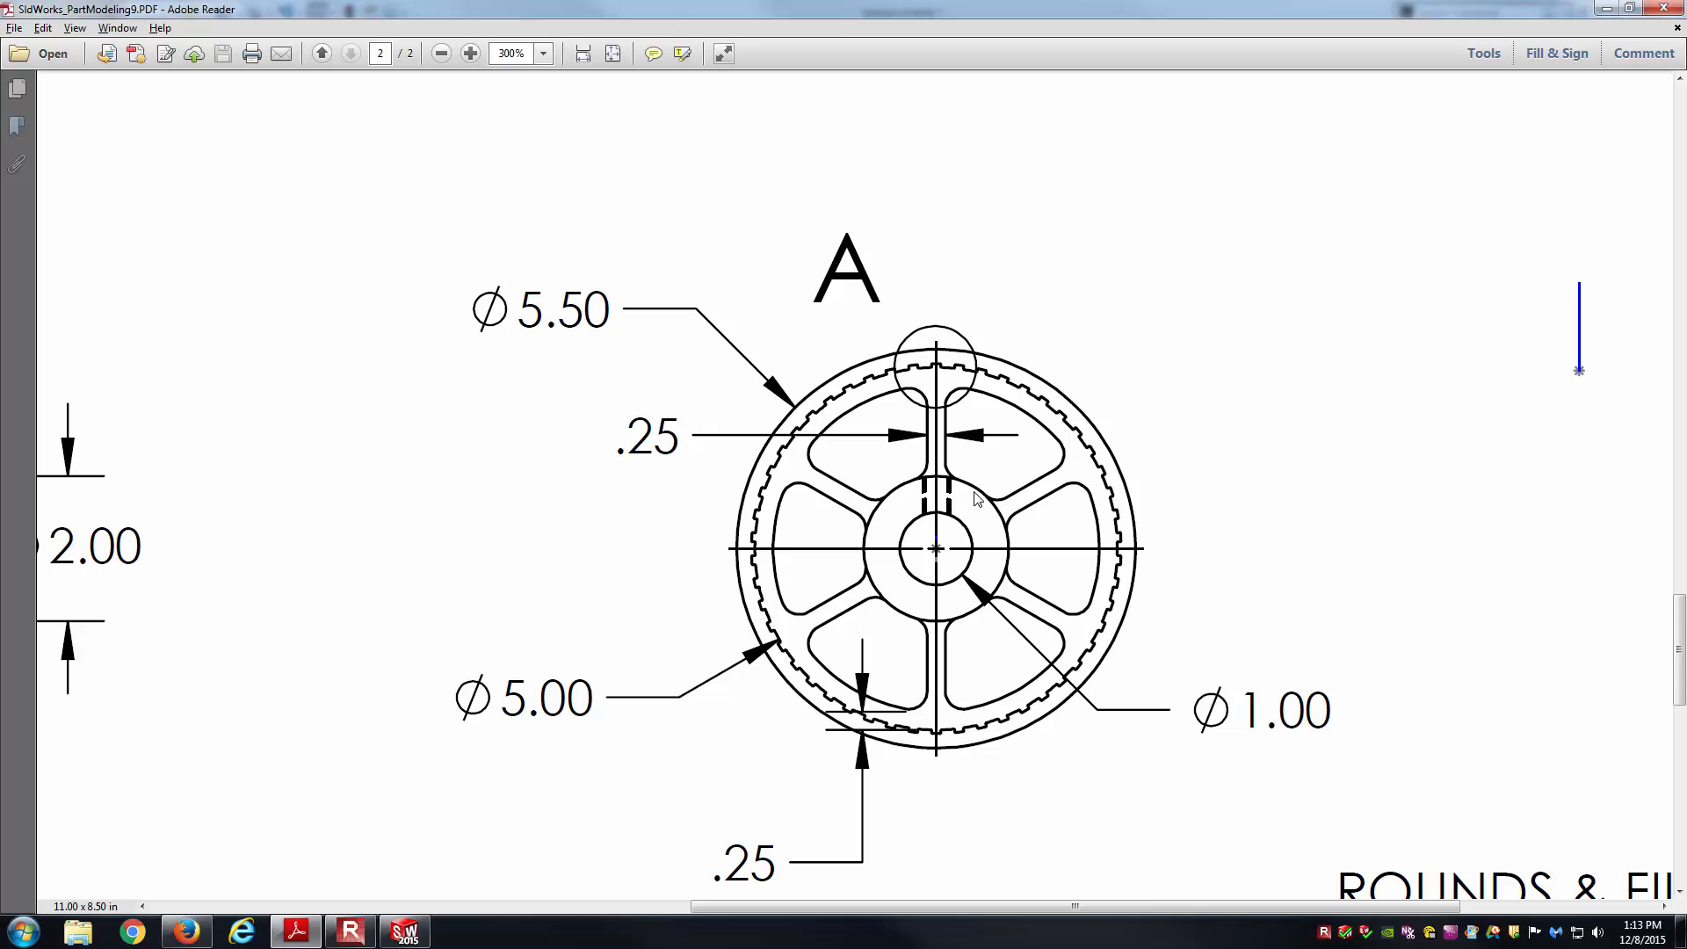
Convert the hub's circular outer edge into Sketch2.
key("alt+Tab")
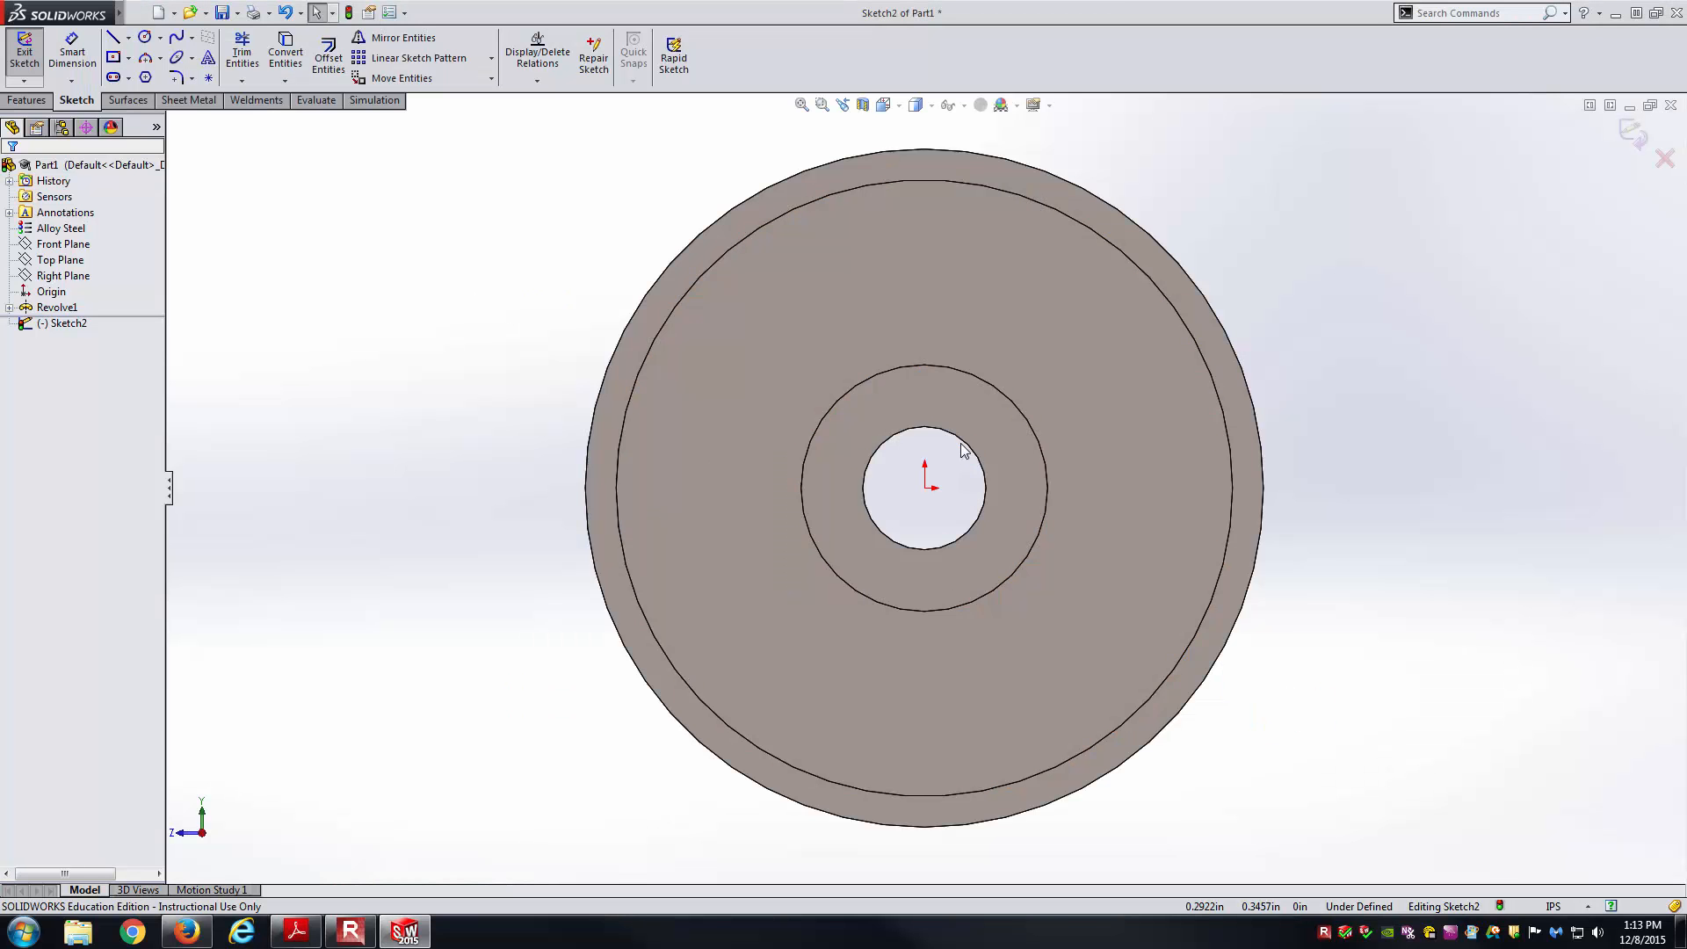
left_click(975, 386)
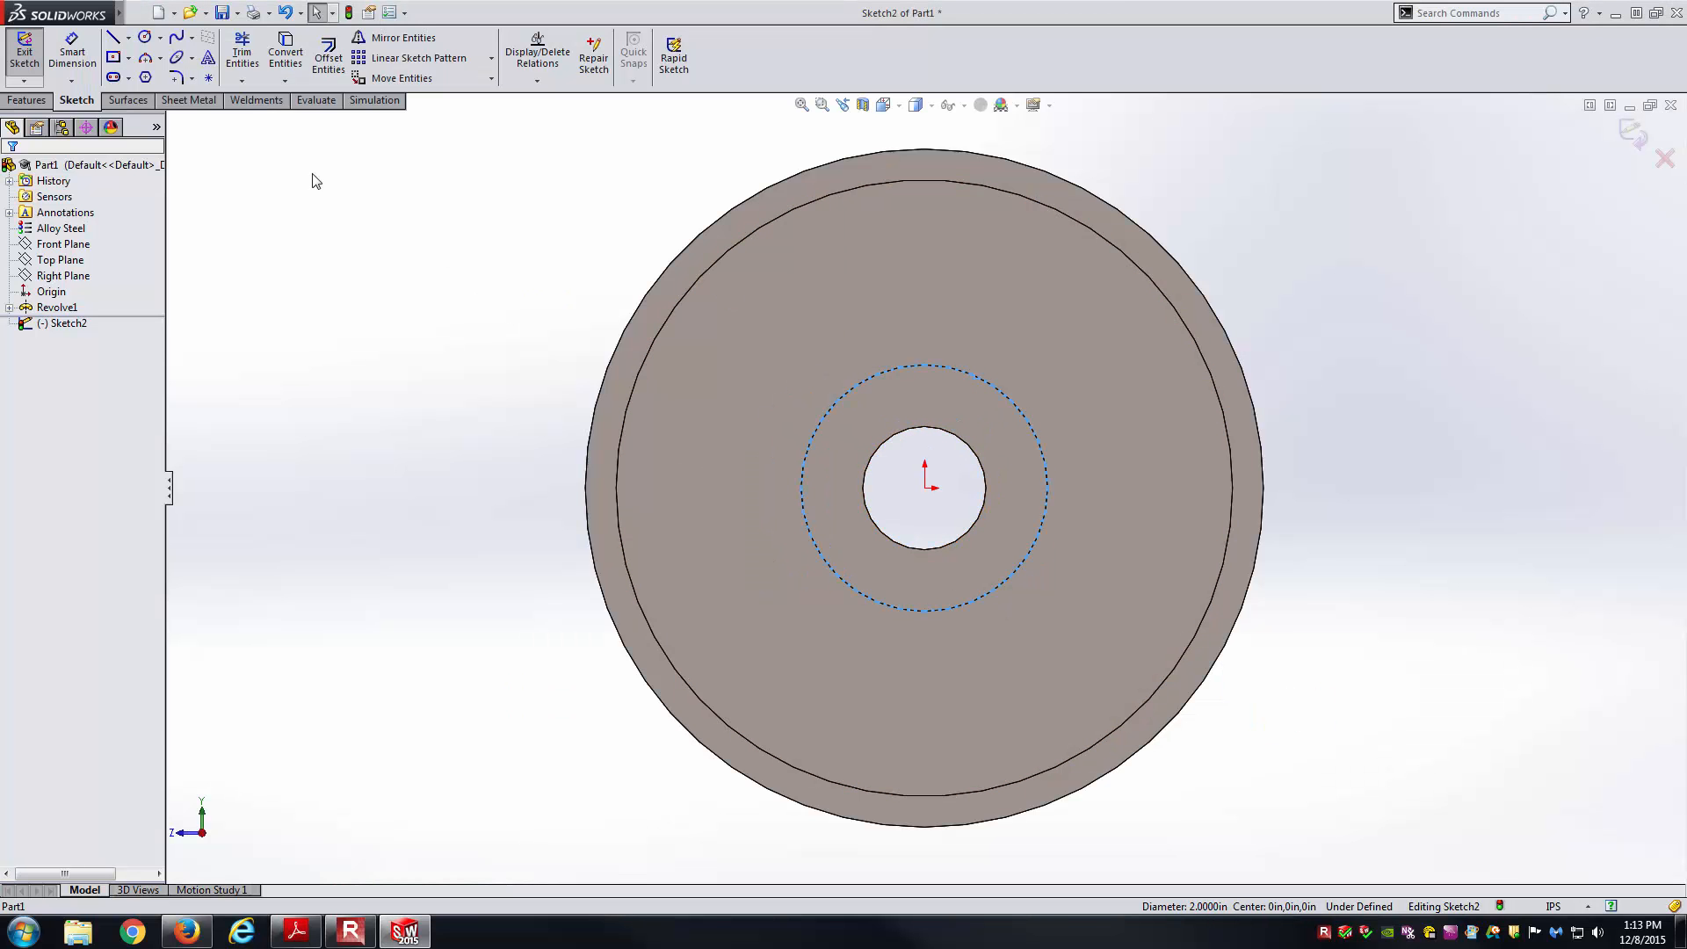
left_click(290, 55)
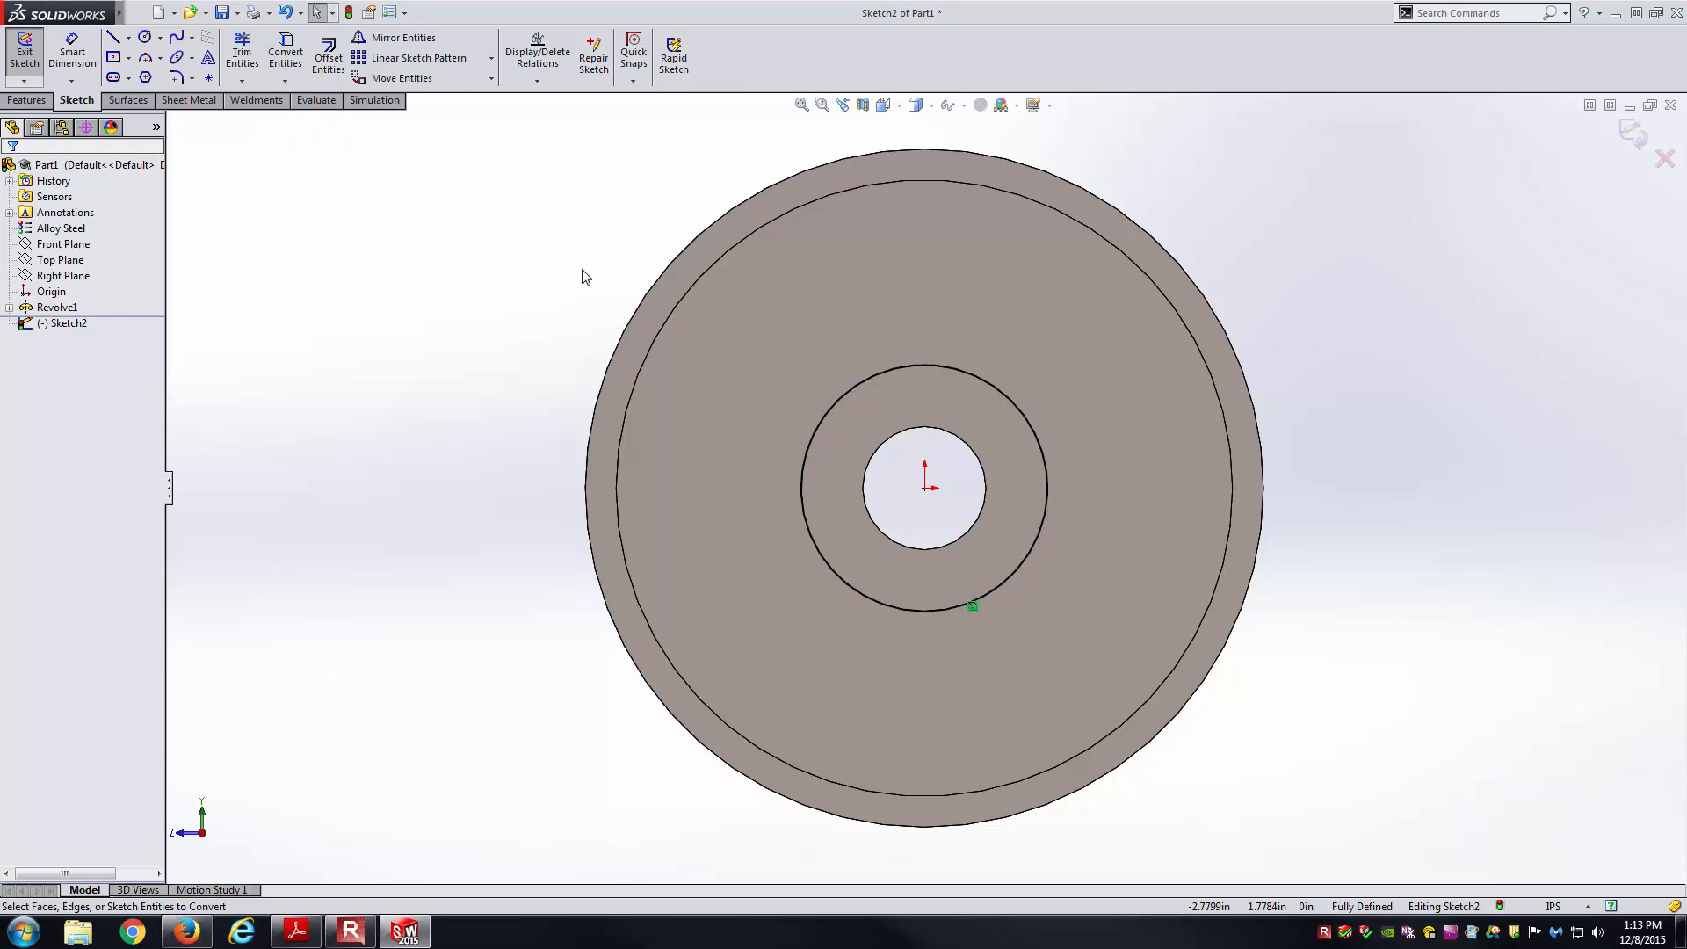
Begin a new circle centred on the origin with the Circle tool.
key("alt+Tab")
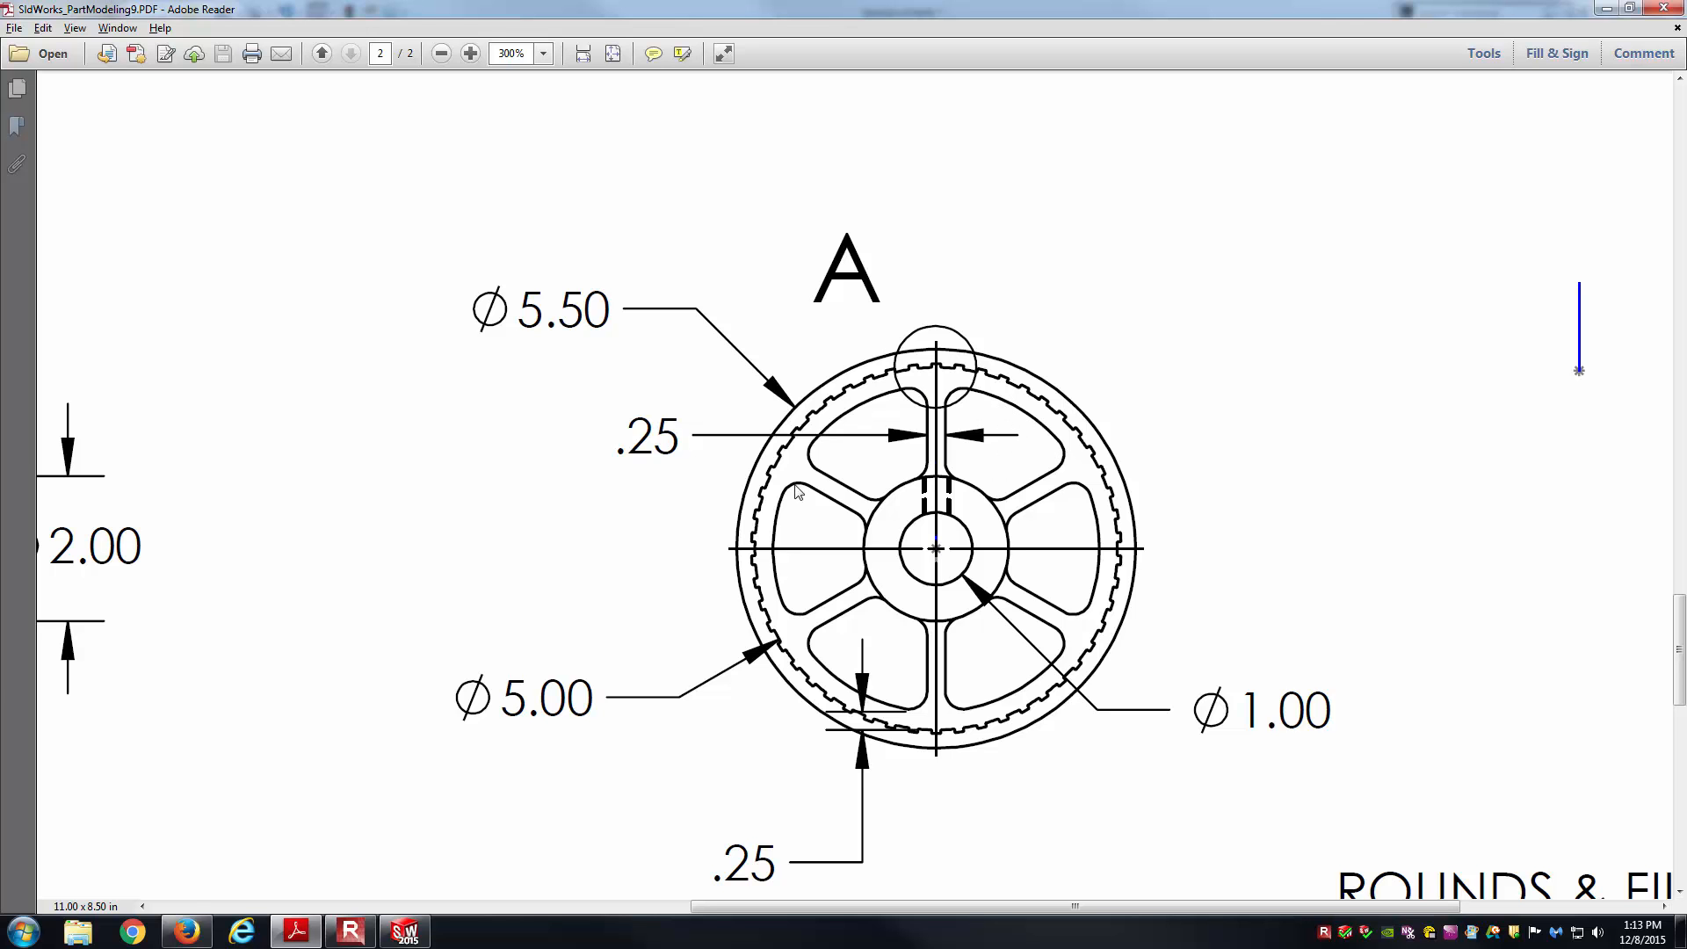
key("alt+Tab")
right_click_drag(1454, 313, 1402, 352)
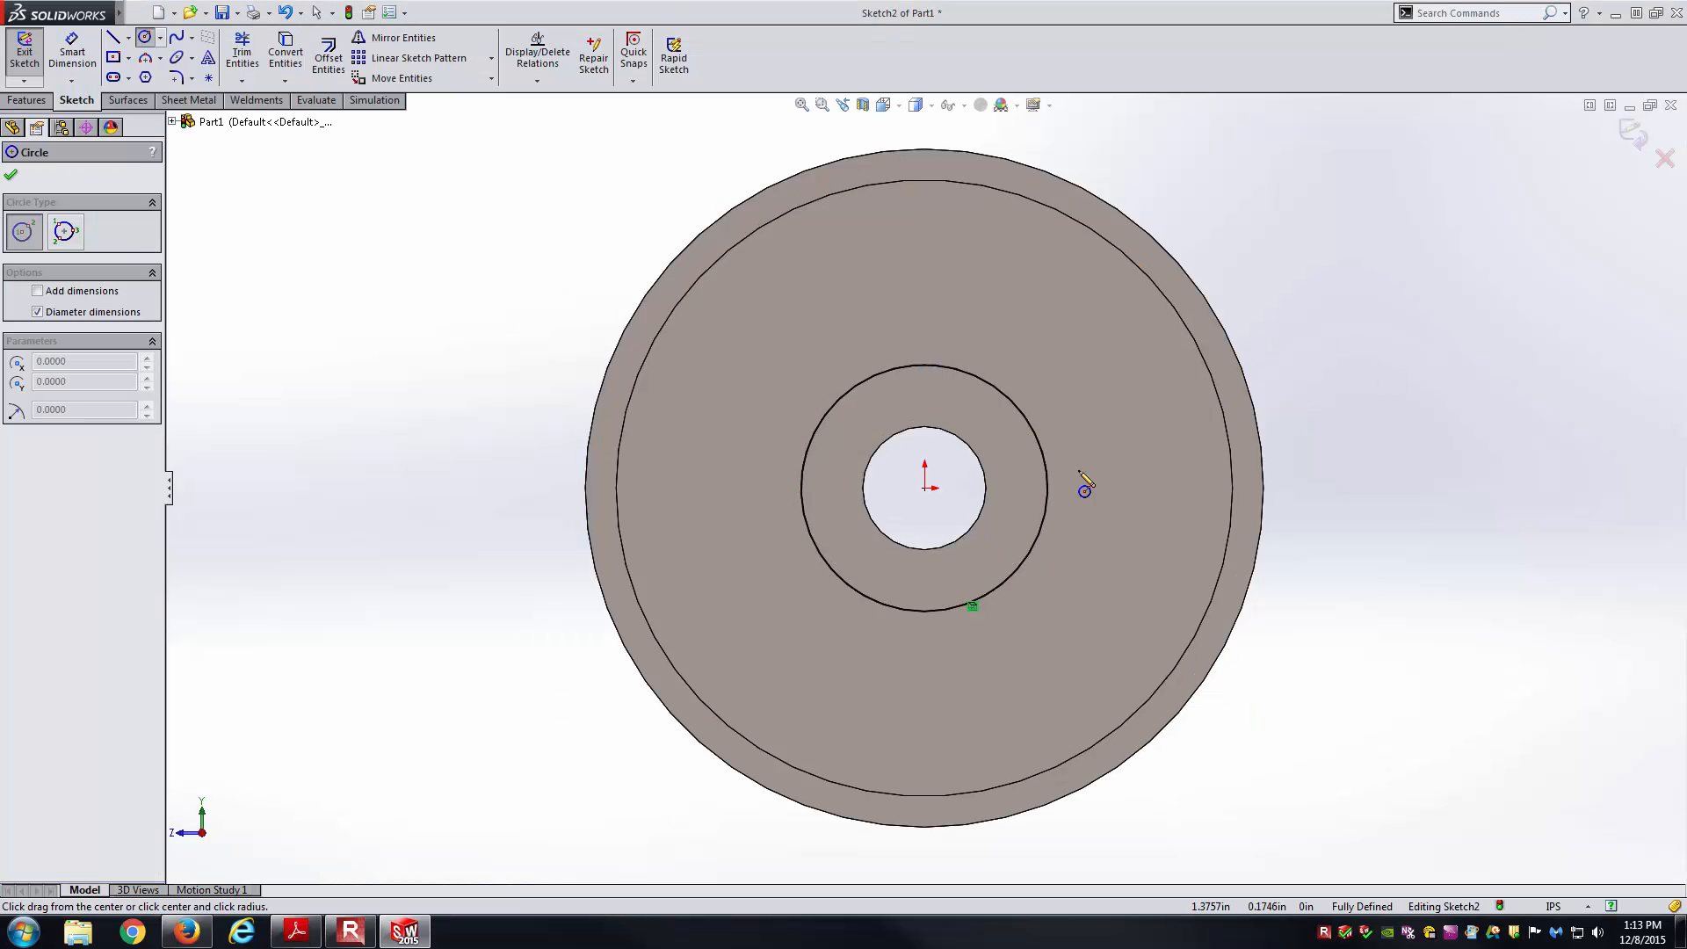
left_click(925, 488)
Finish the new circle near the outer rim and check the reference drawing.
left_click(1120, 309)
key("Escape")
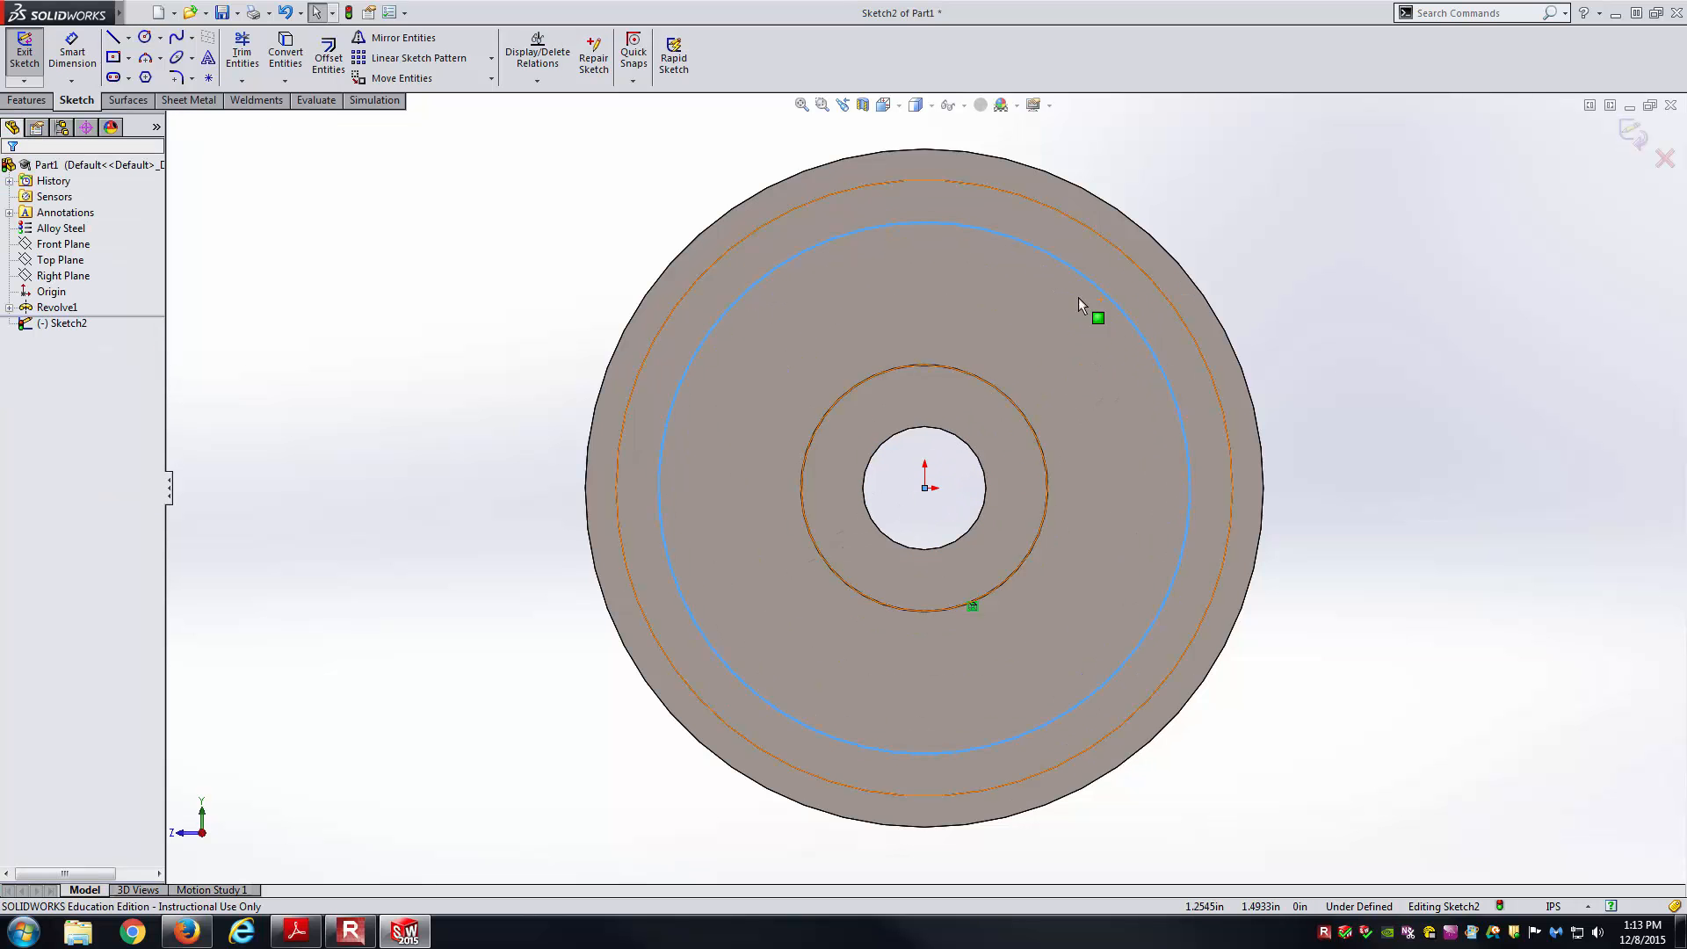
key("alt+Tab")
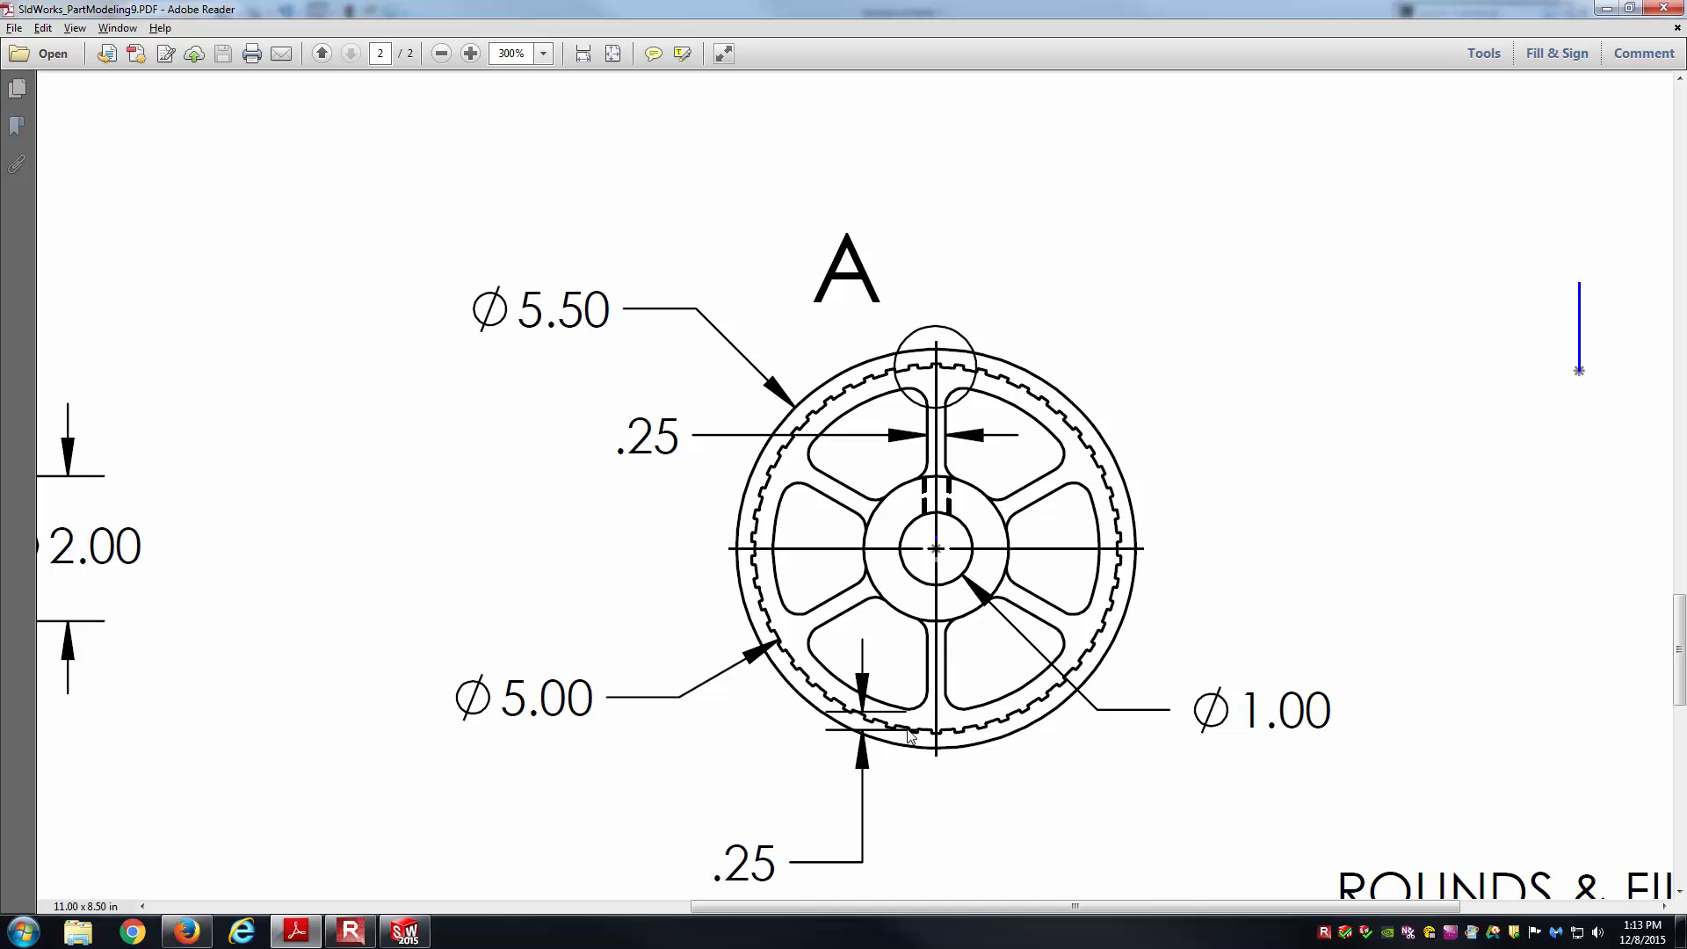
scroll(953, 698, "down", 2)
scroll(888, 724, "up", 3, "ctrl")
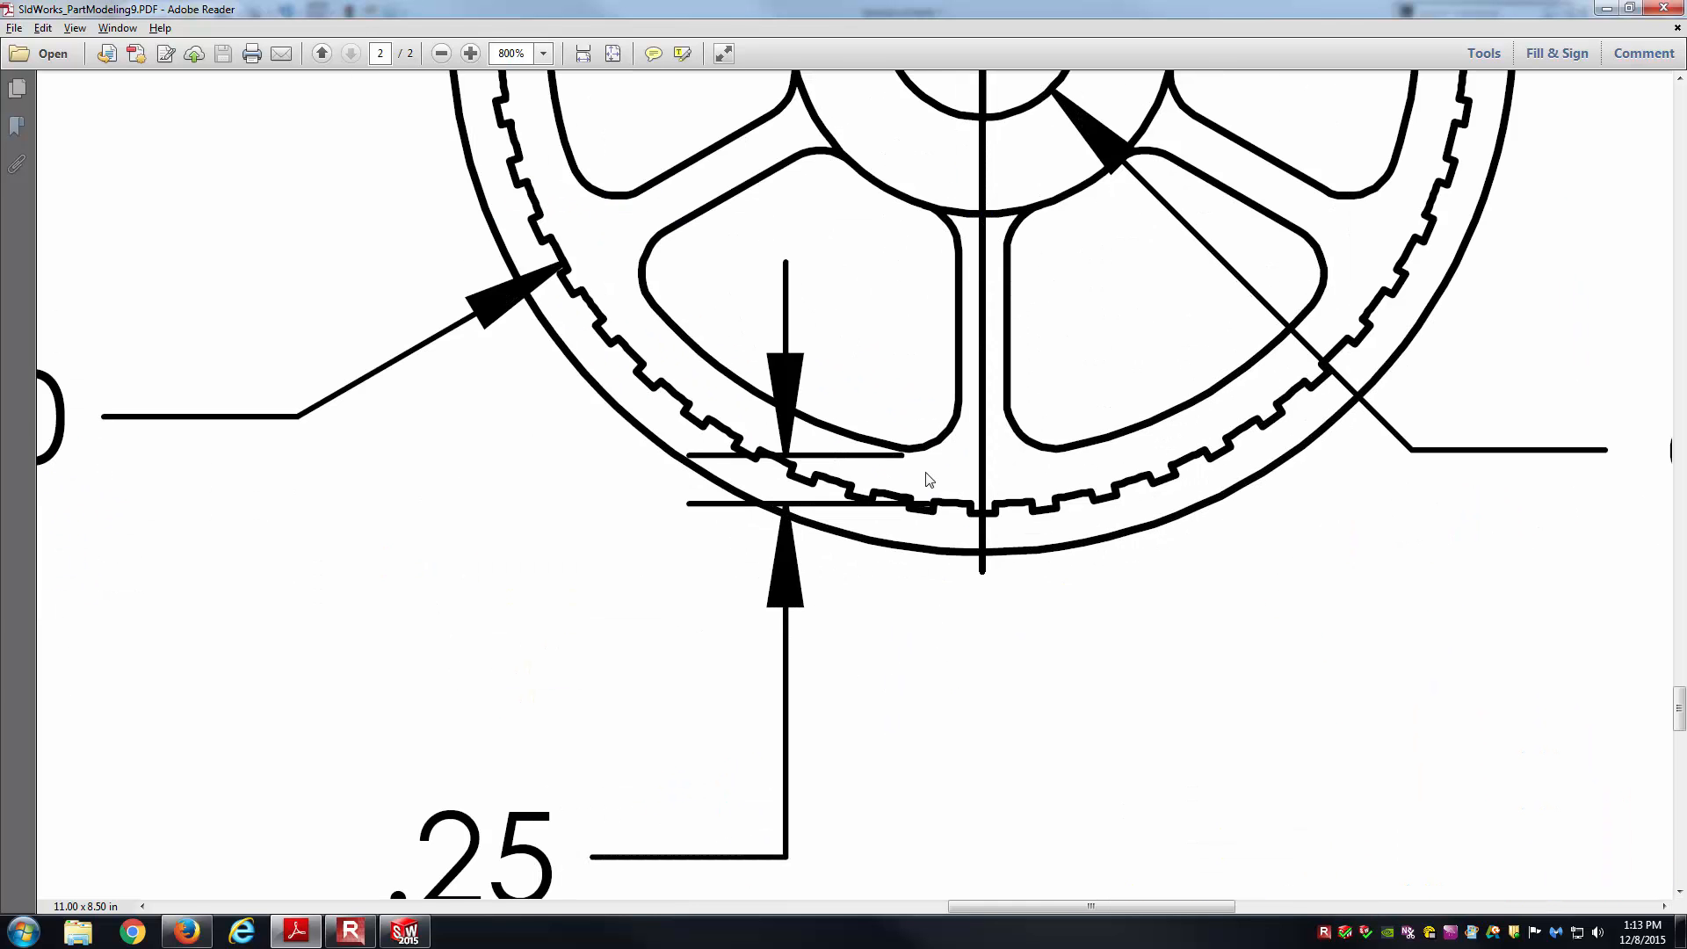
scroll(806, 664, "down", 1)
scroll(941, 541, "up", 2, "ctrl")
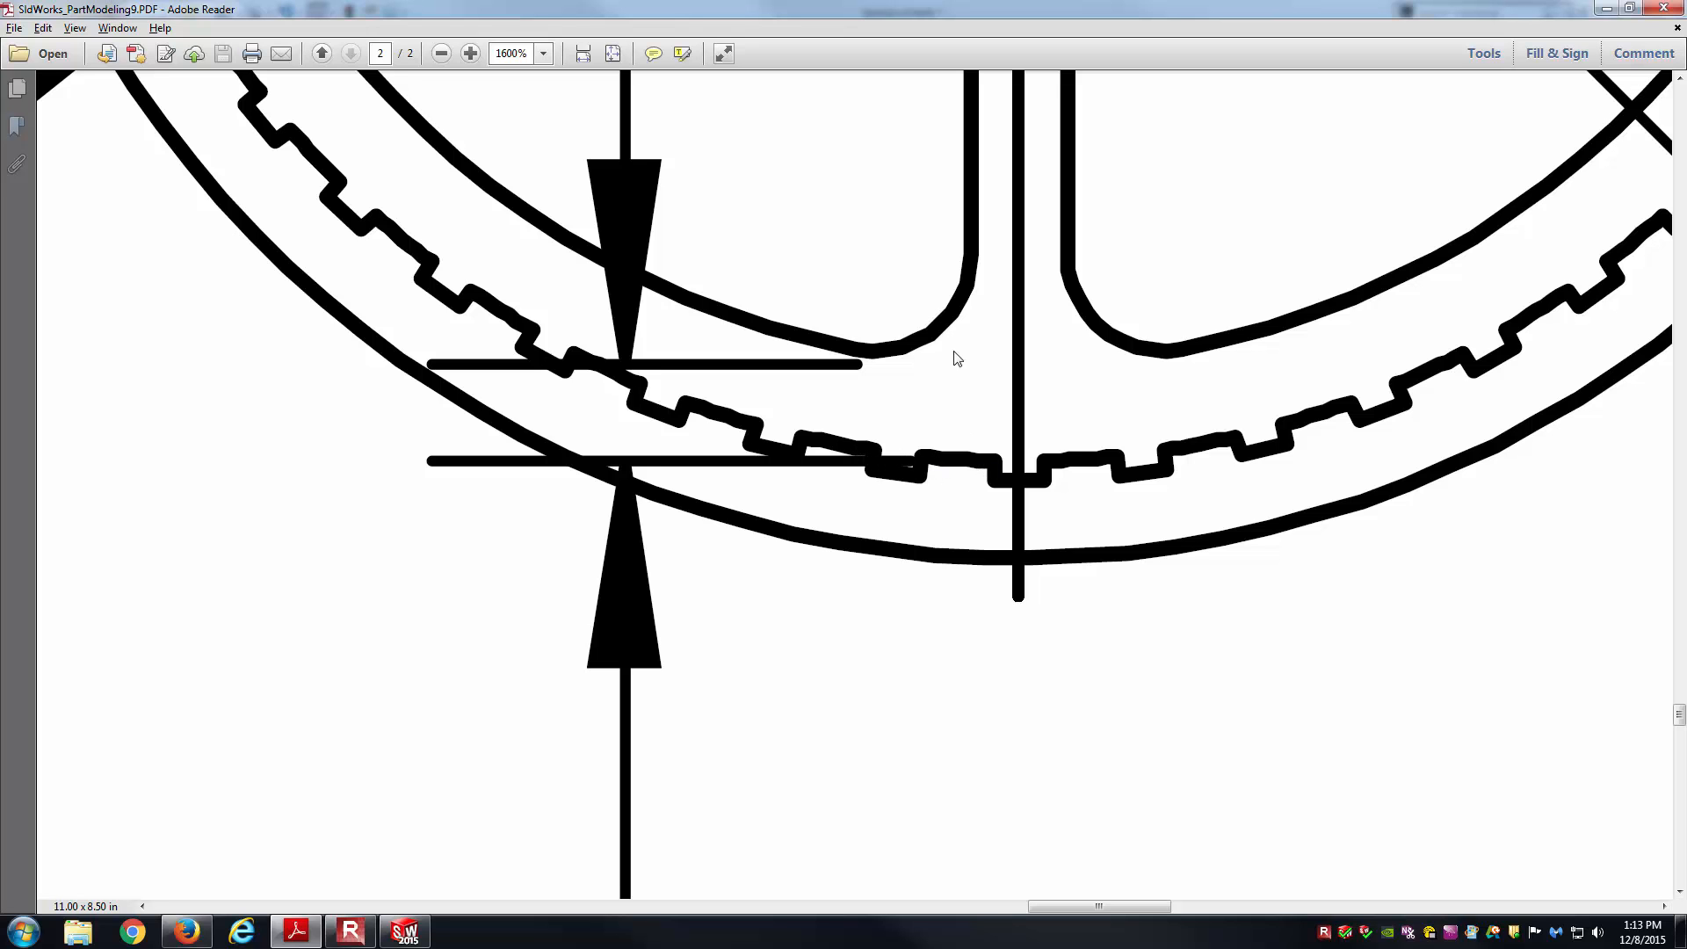
Dimension the new circle 0.25 in from the rim's edge circle.
key("alt+Tab")
right_click_drag(1224, 424, 1209, 345)
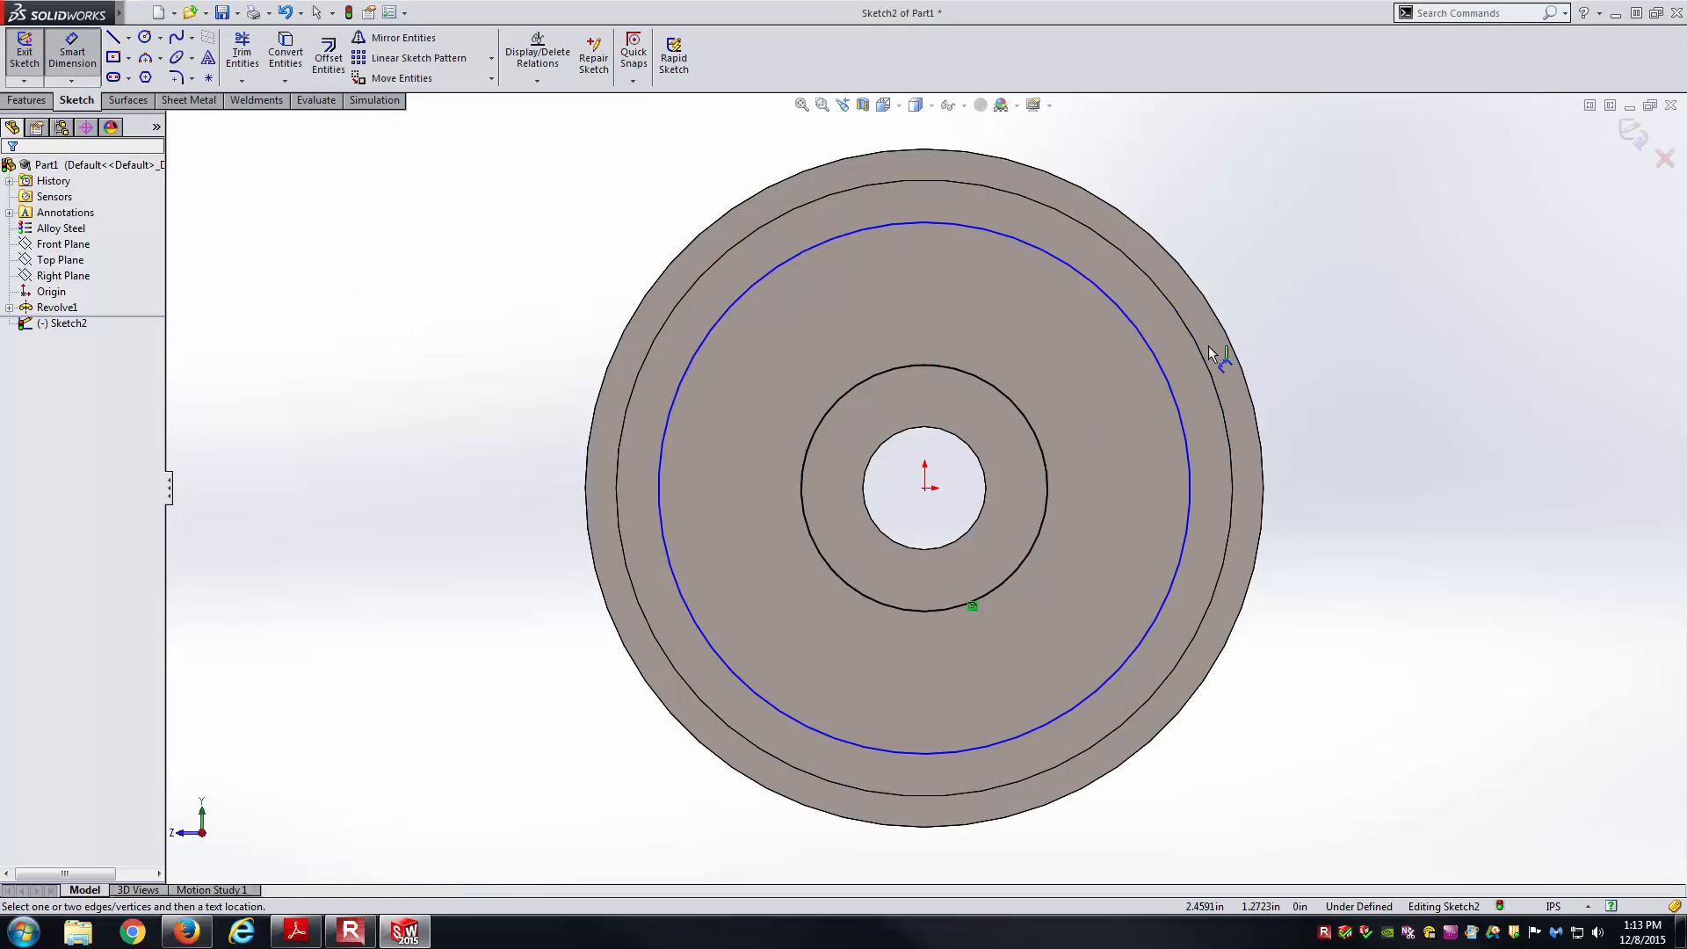
left_click(1165, 373)
left_click(1188, 336)
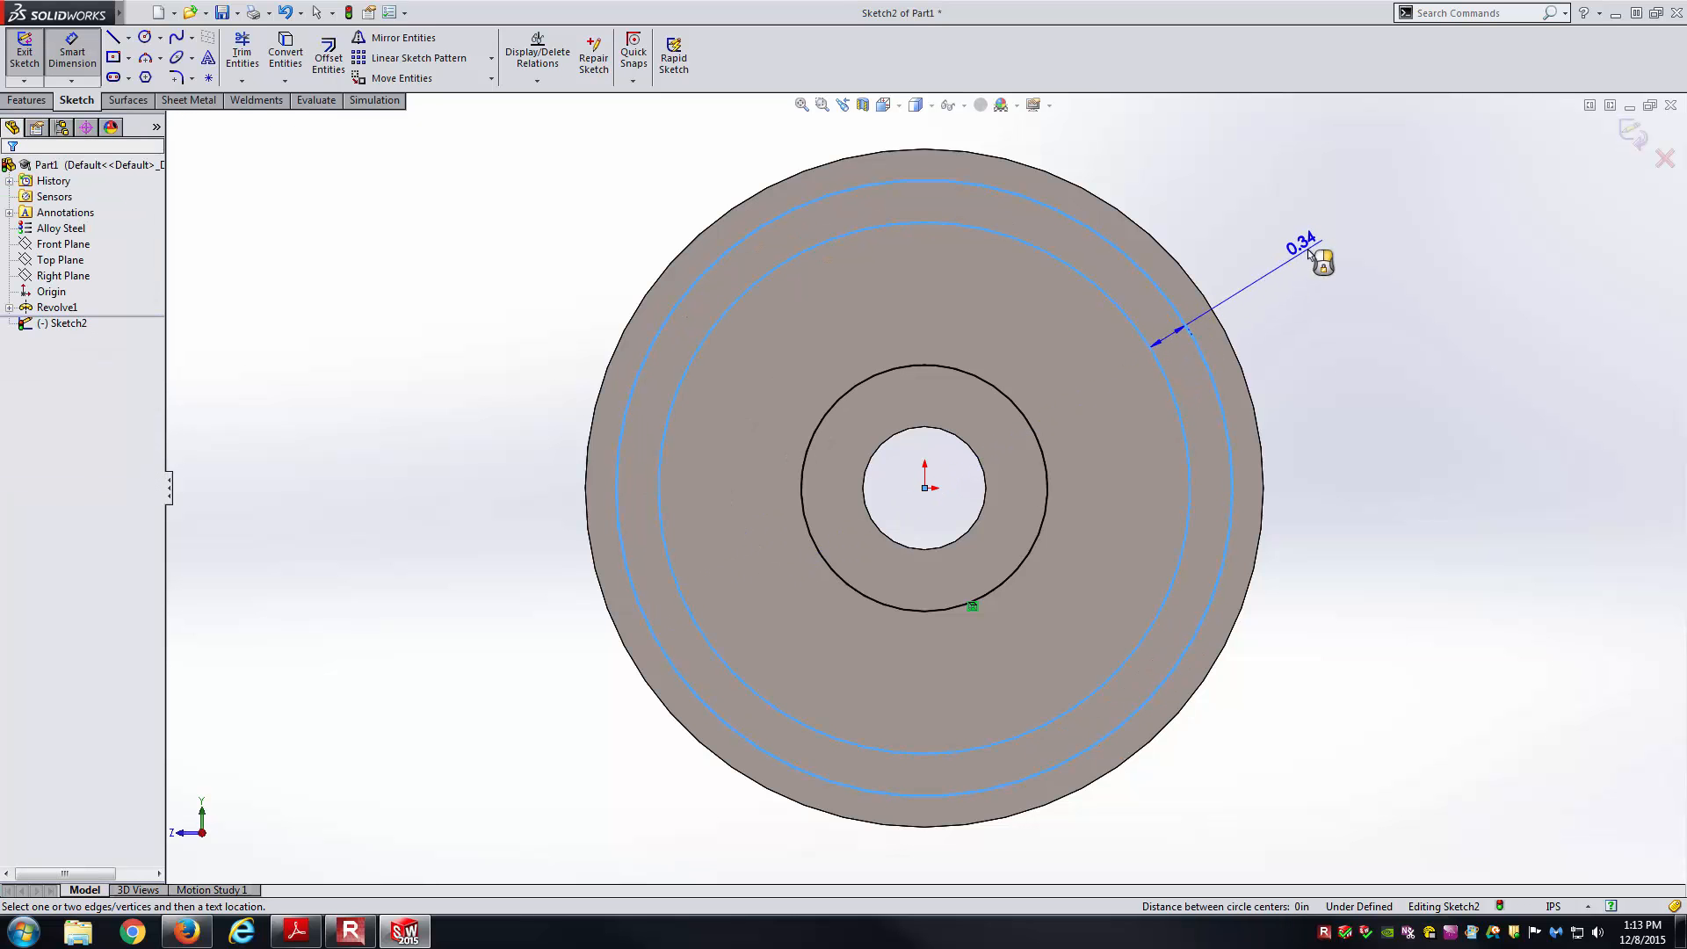
left_click(1311, 252)
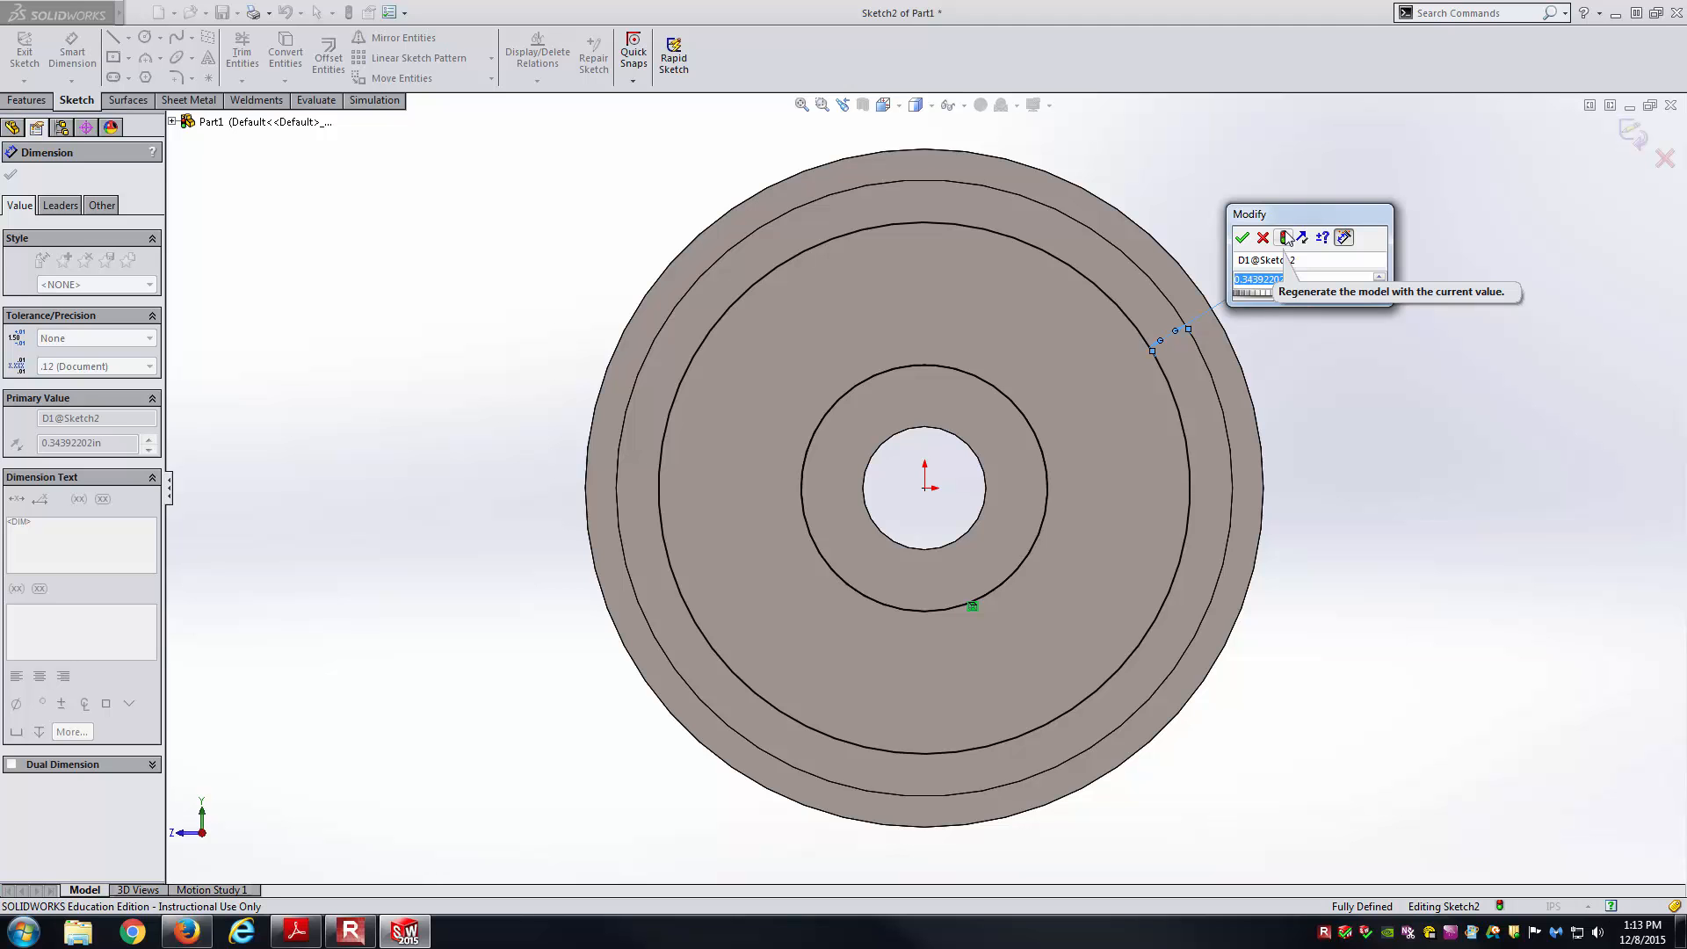
type("0.25")
key("Return")
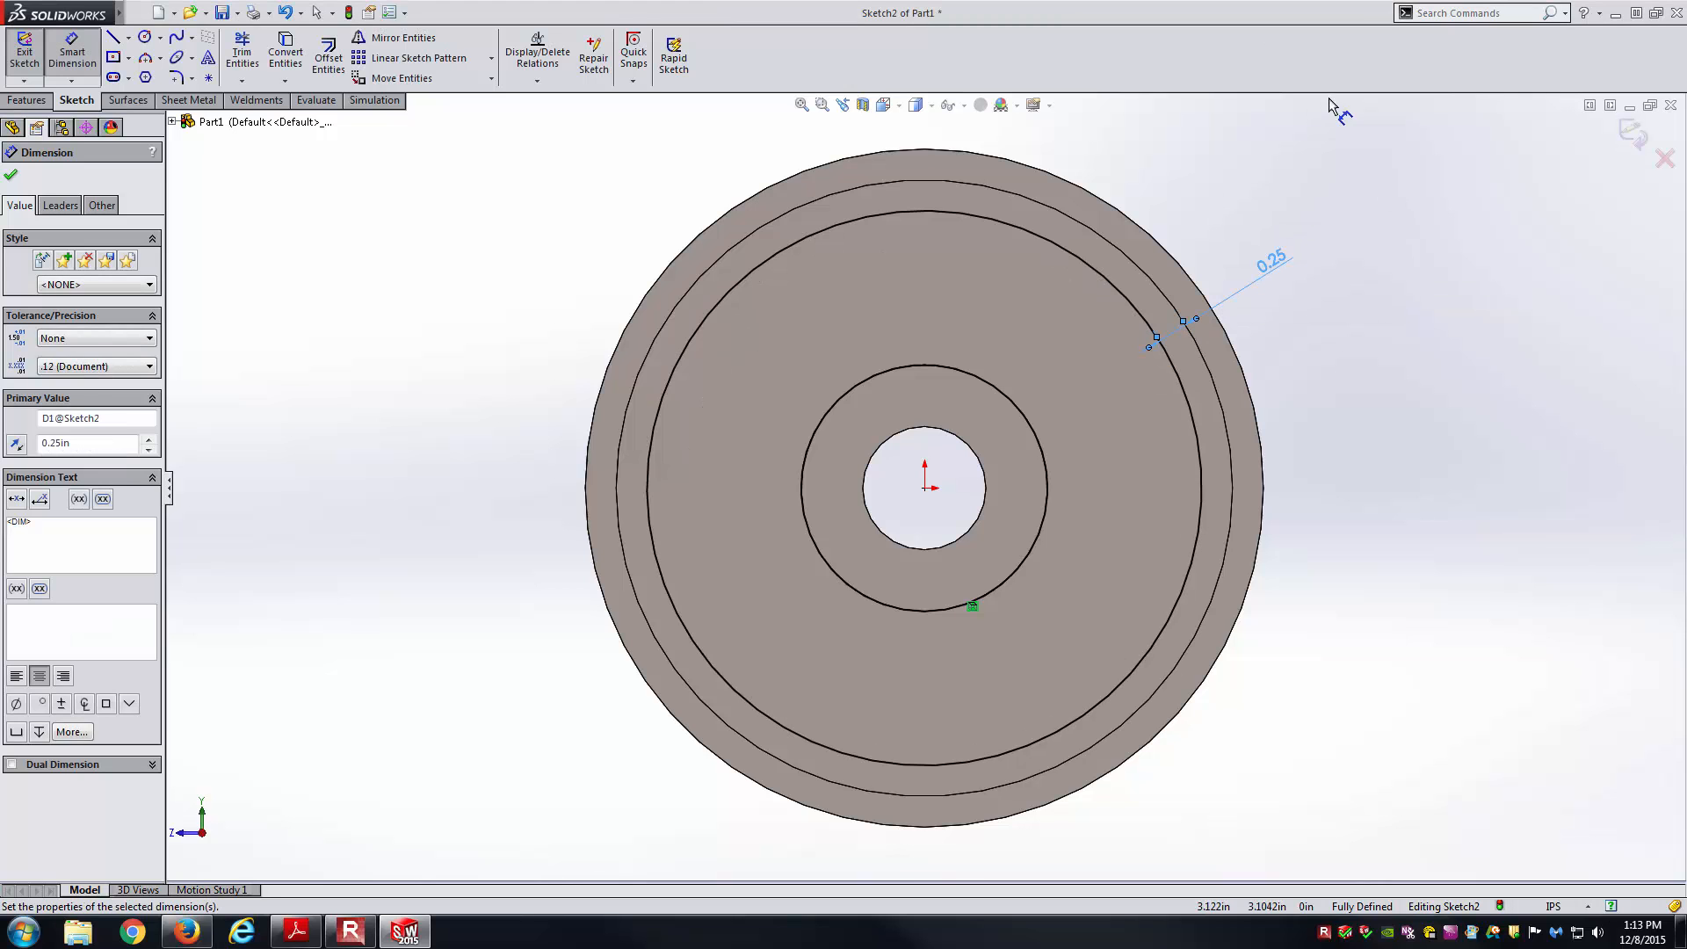
key("Escape")
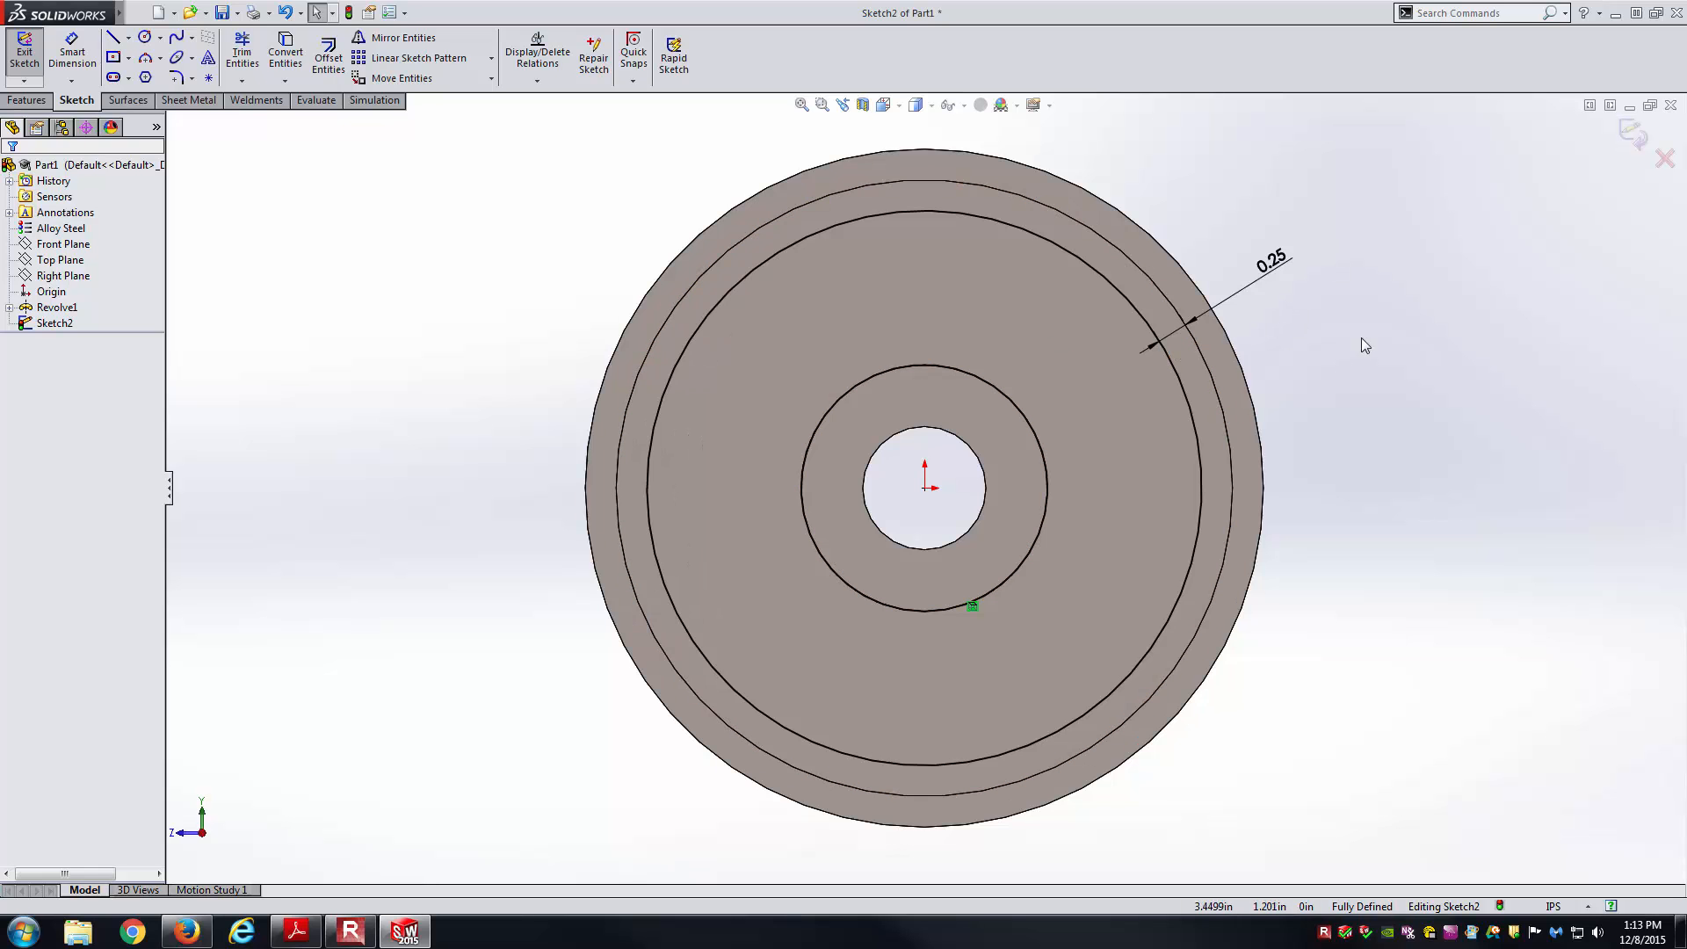
Draw a vertical line down to the centre and an angled line out to the circle.
key("alt+Tab")
scroll(1040, 353, "down", 6, "ctrl")
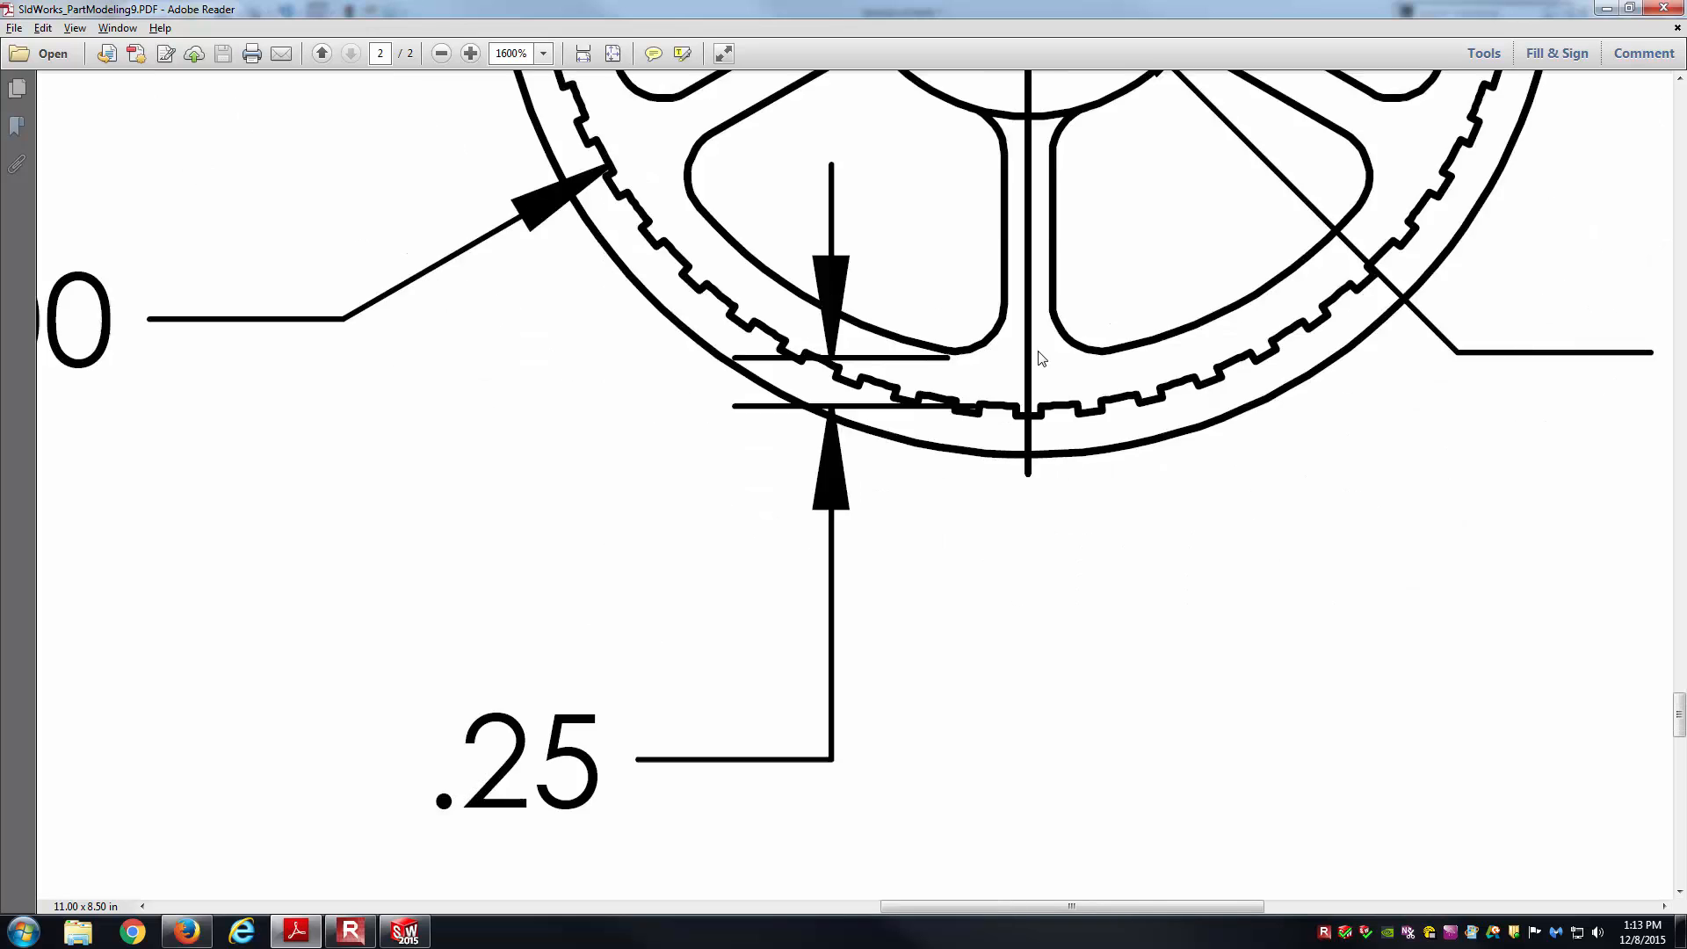
scroll(1105, 141, "up", 1)
scroll(1107, 132, "up", 3, "ctrl")
key("alt+Tab")
key("l")
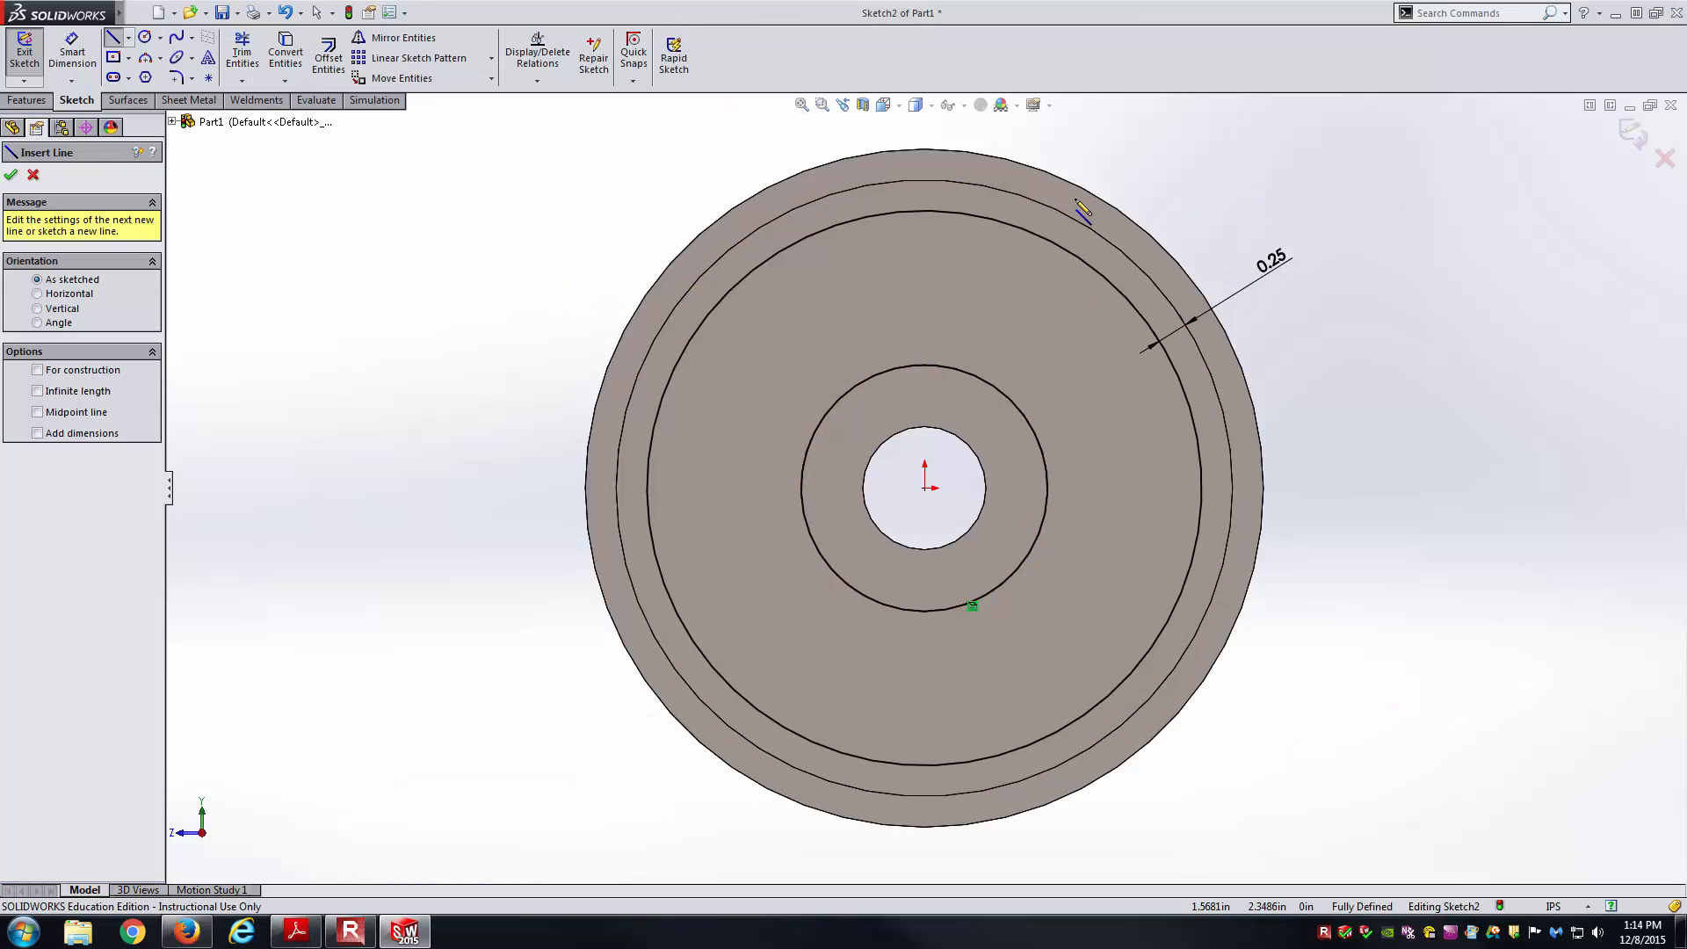
left_click(924, 210)
left_click(924, 488)
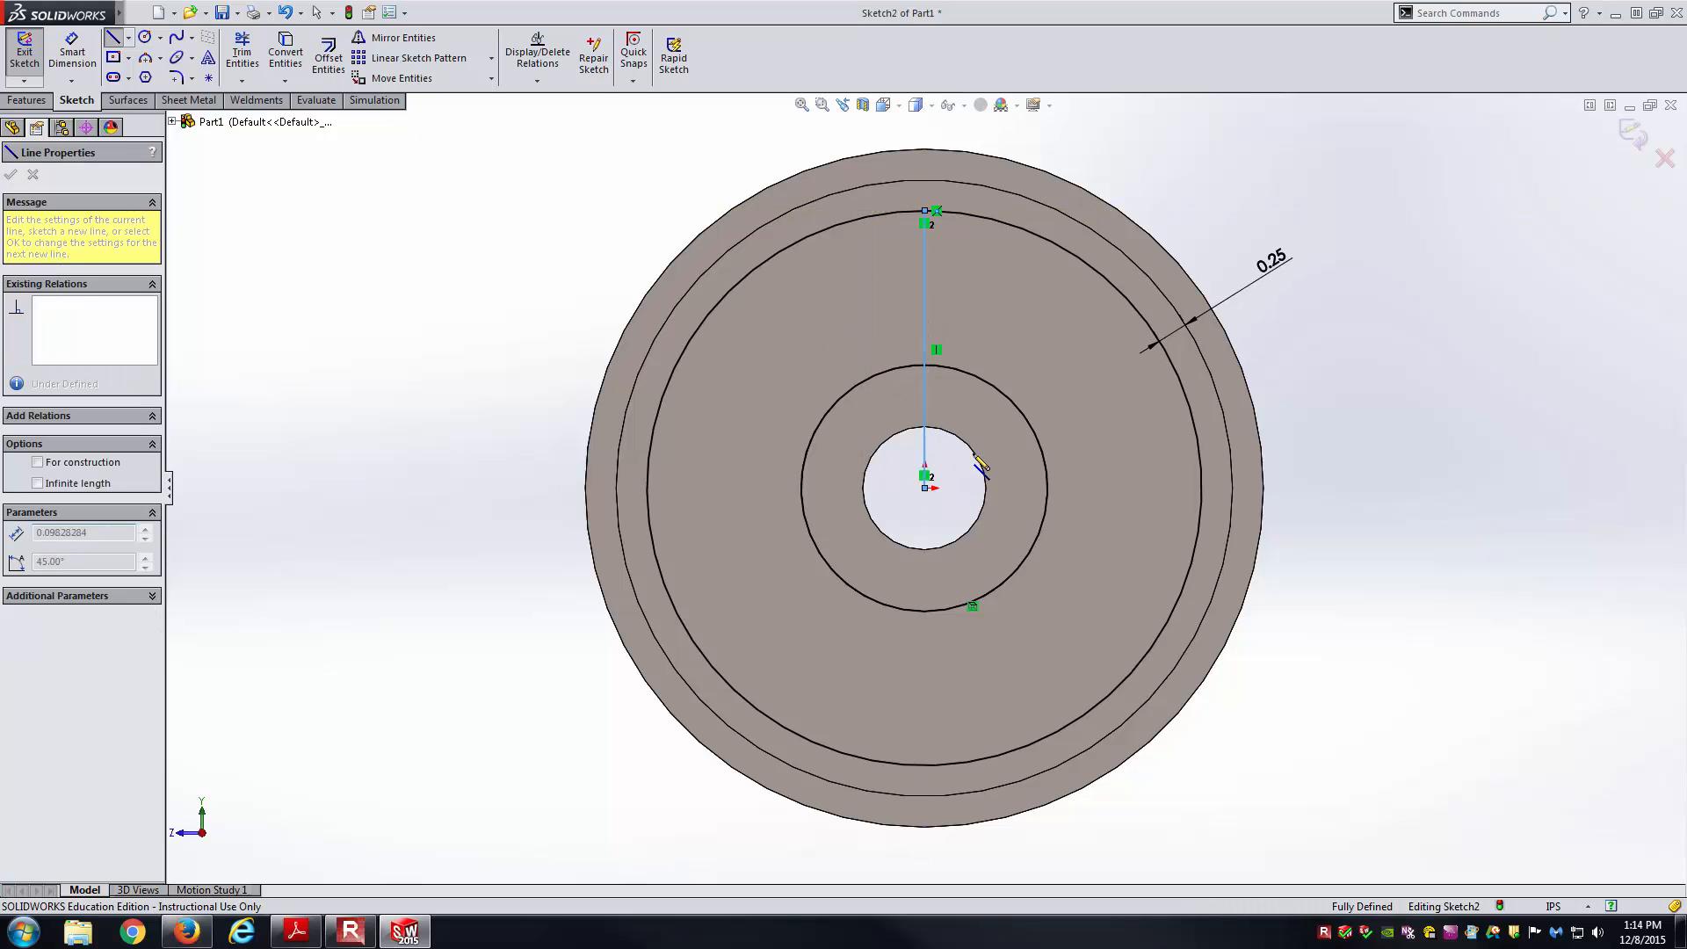
left_click(1143, 318)
key("Escape")
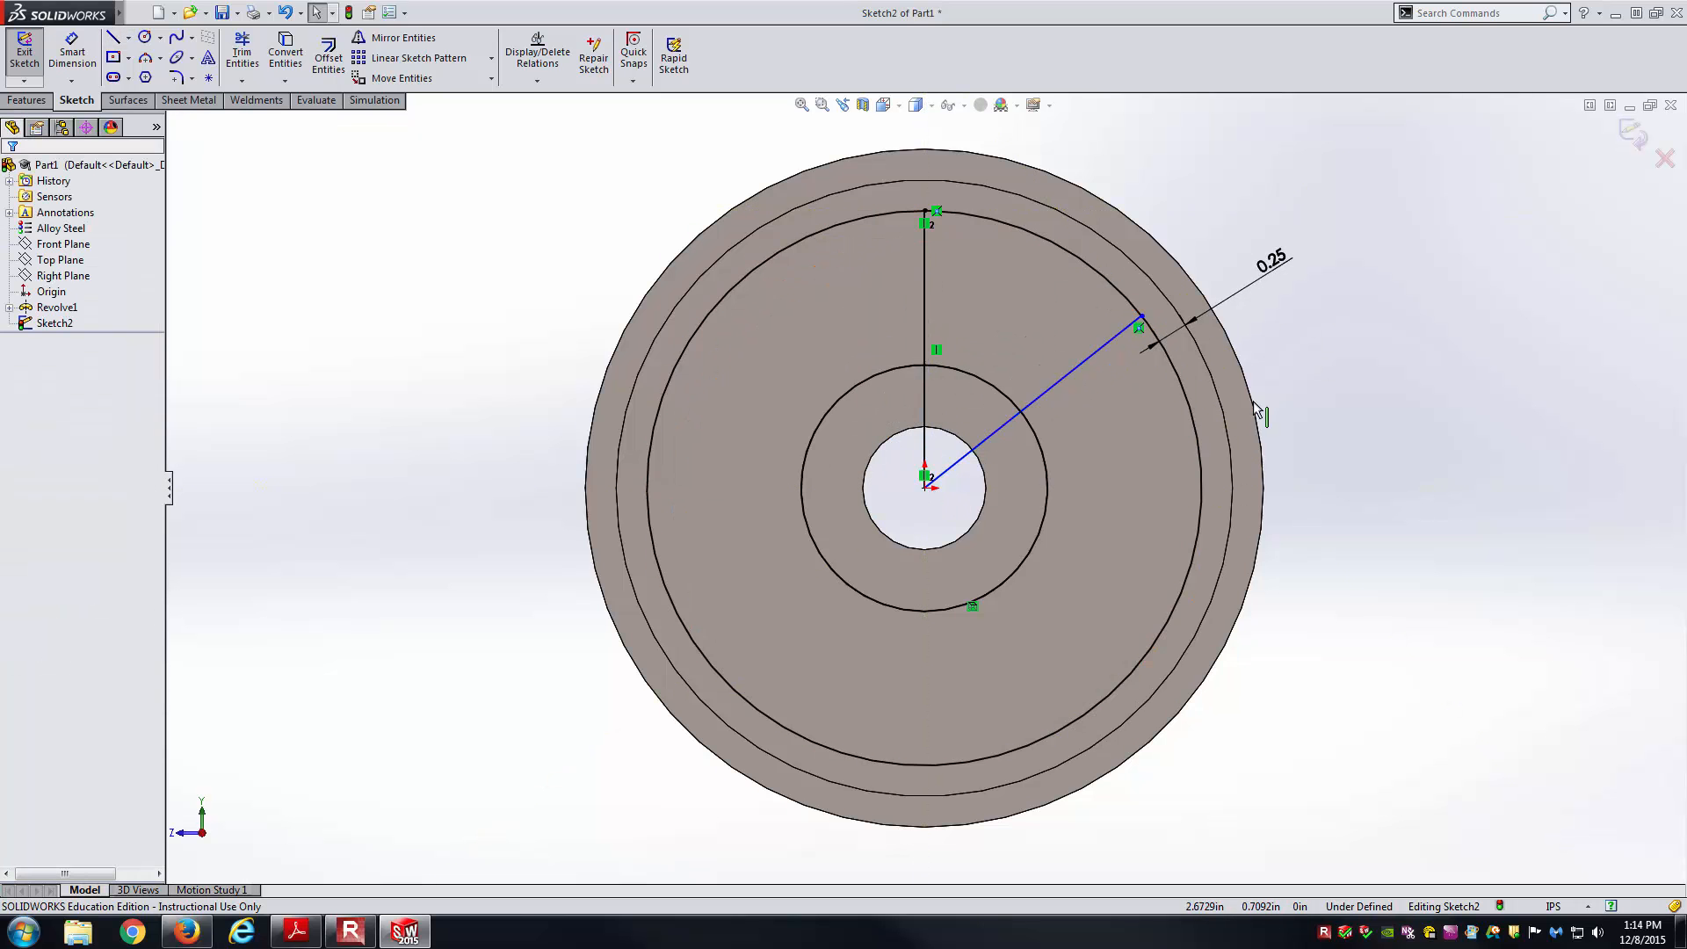
Dimension the angle between the vertical and angled lines to 60°.
key("alt+Tab")
key("alt+Tab")
key("alt+Tab")
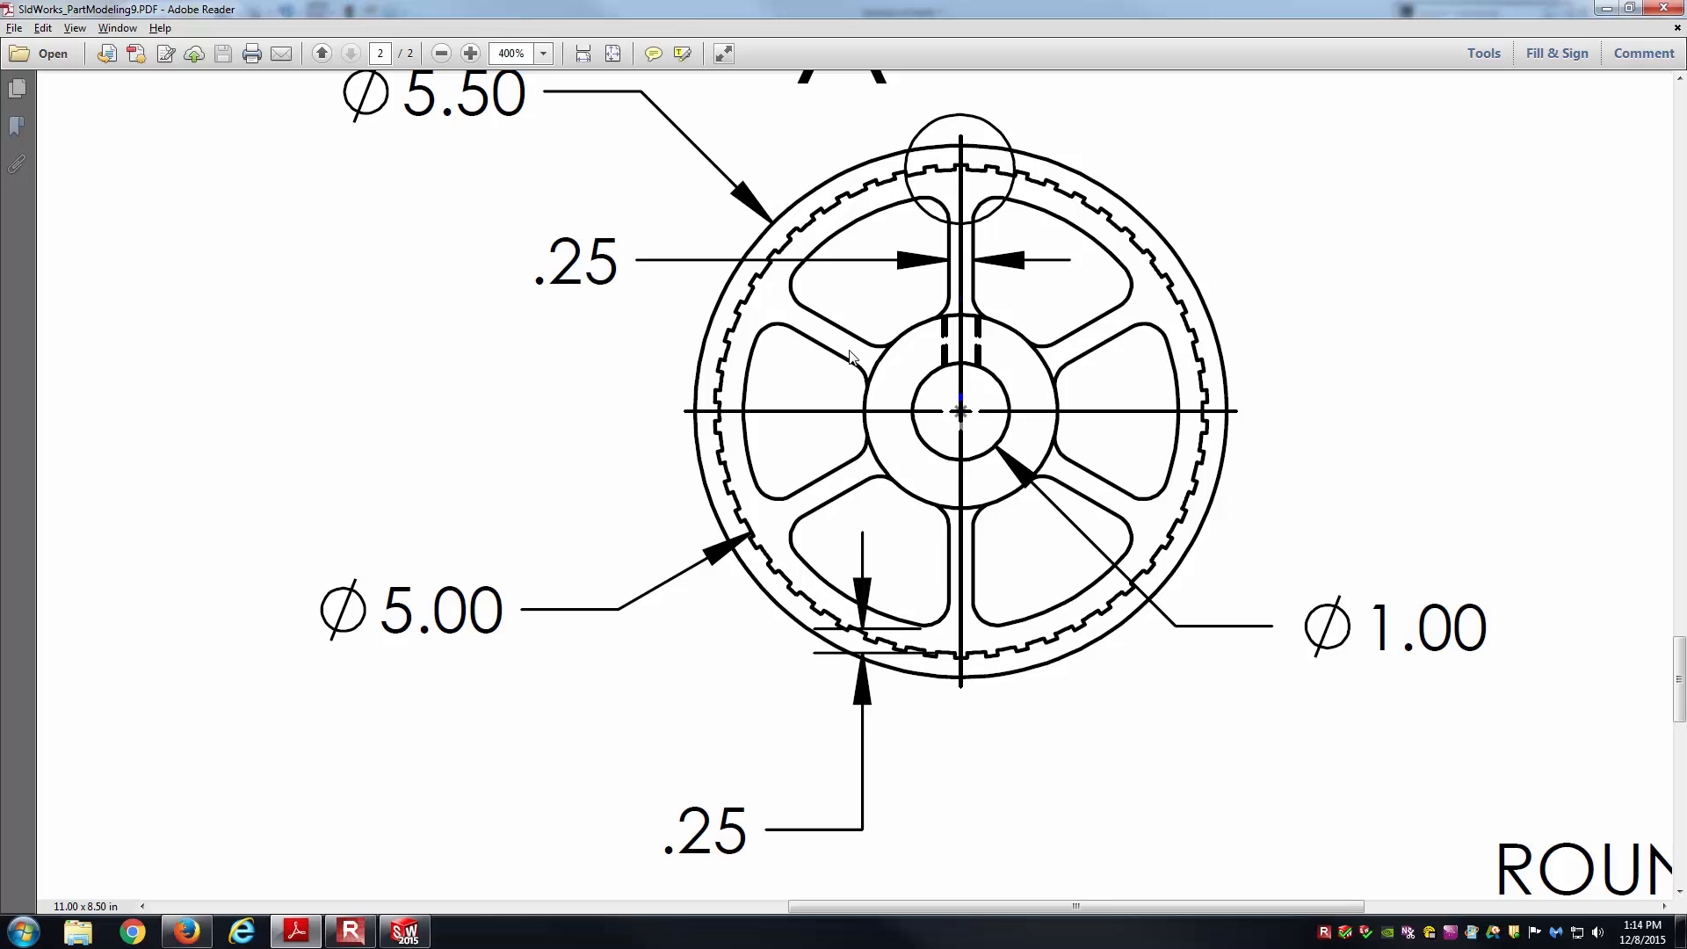
key("alt+Tab")
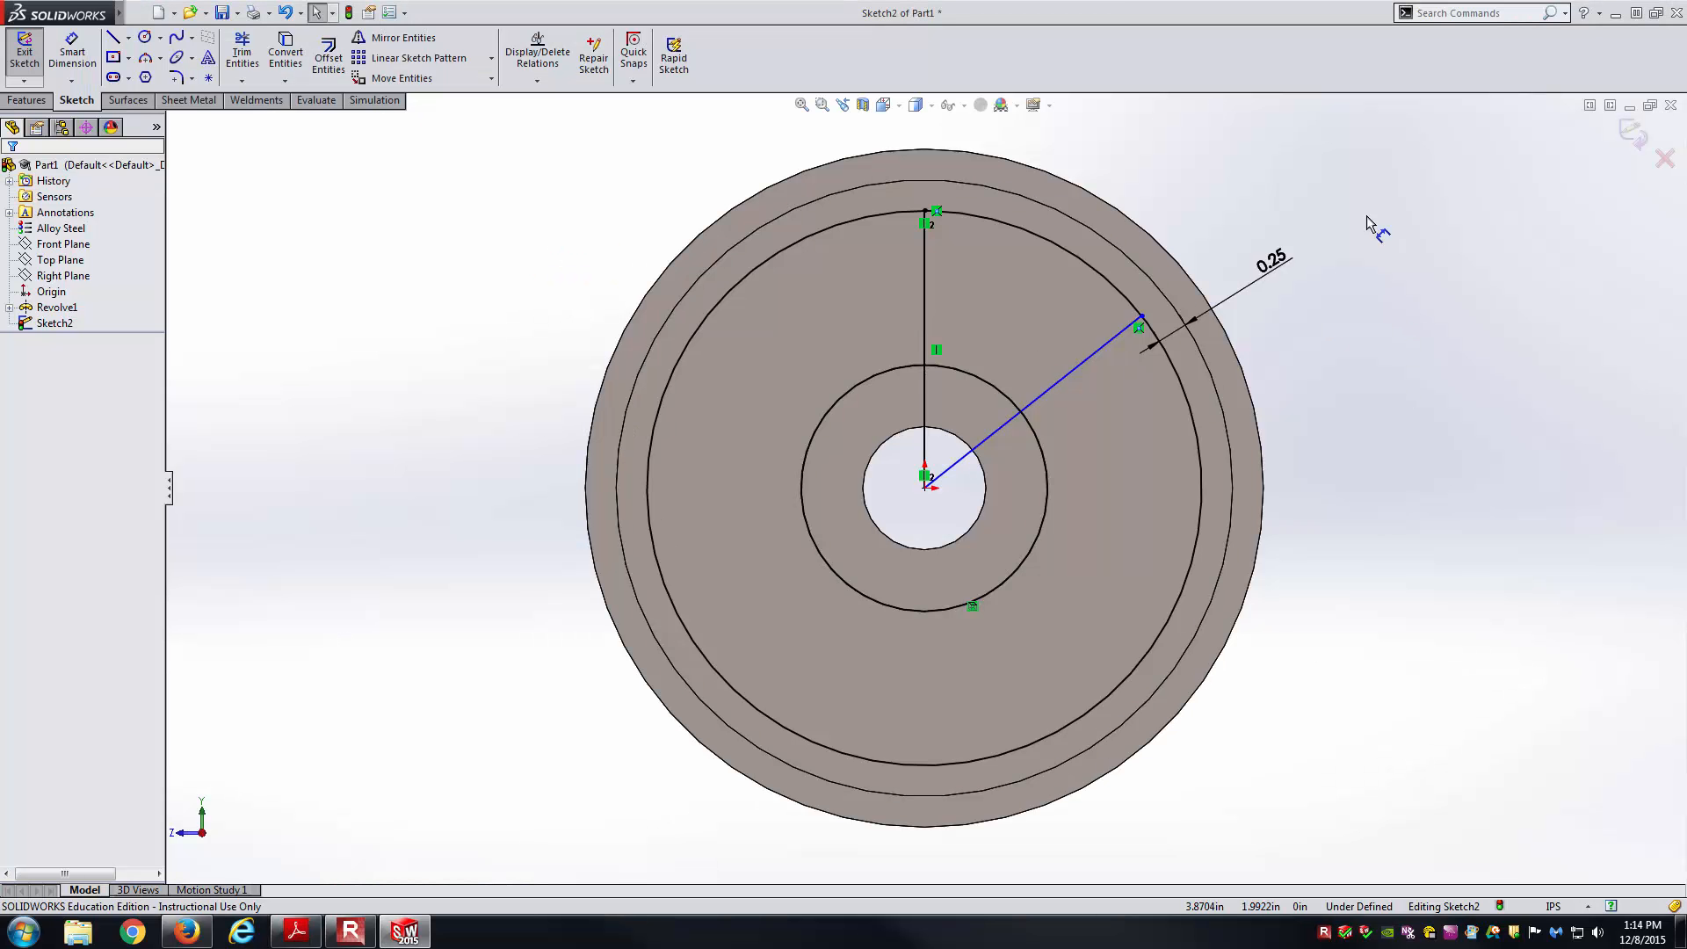
left_click(923, 311)
left_click(1094, 349)
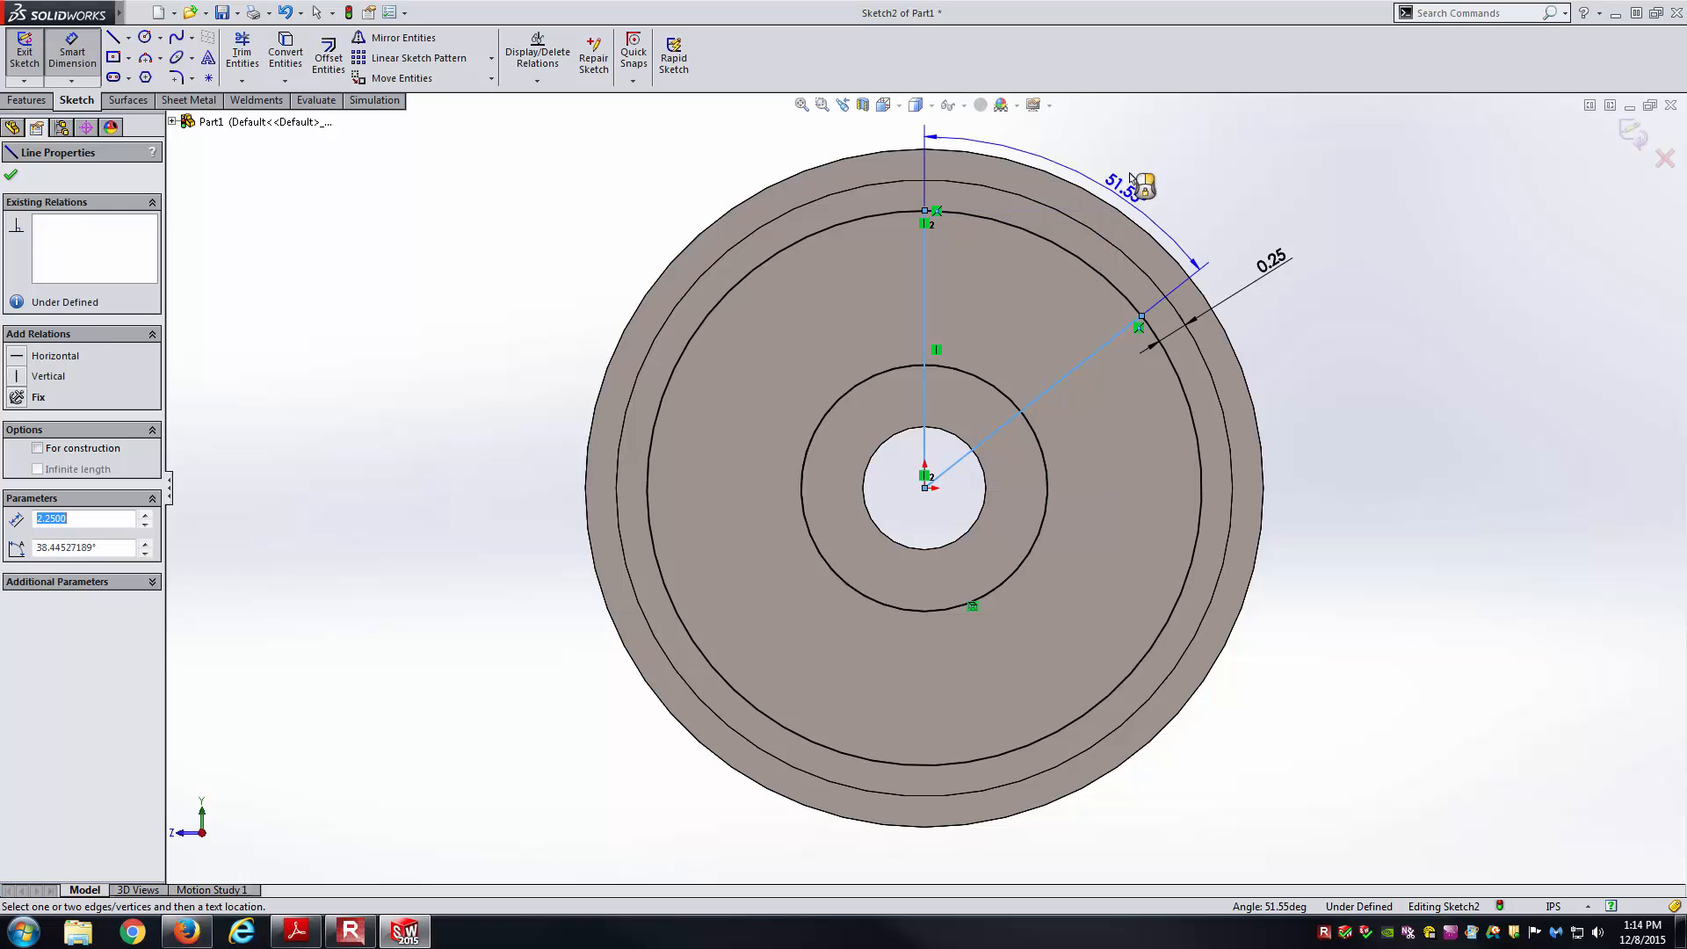
left_click(1140, 165)
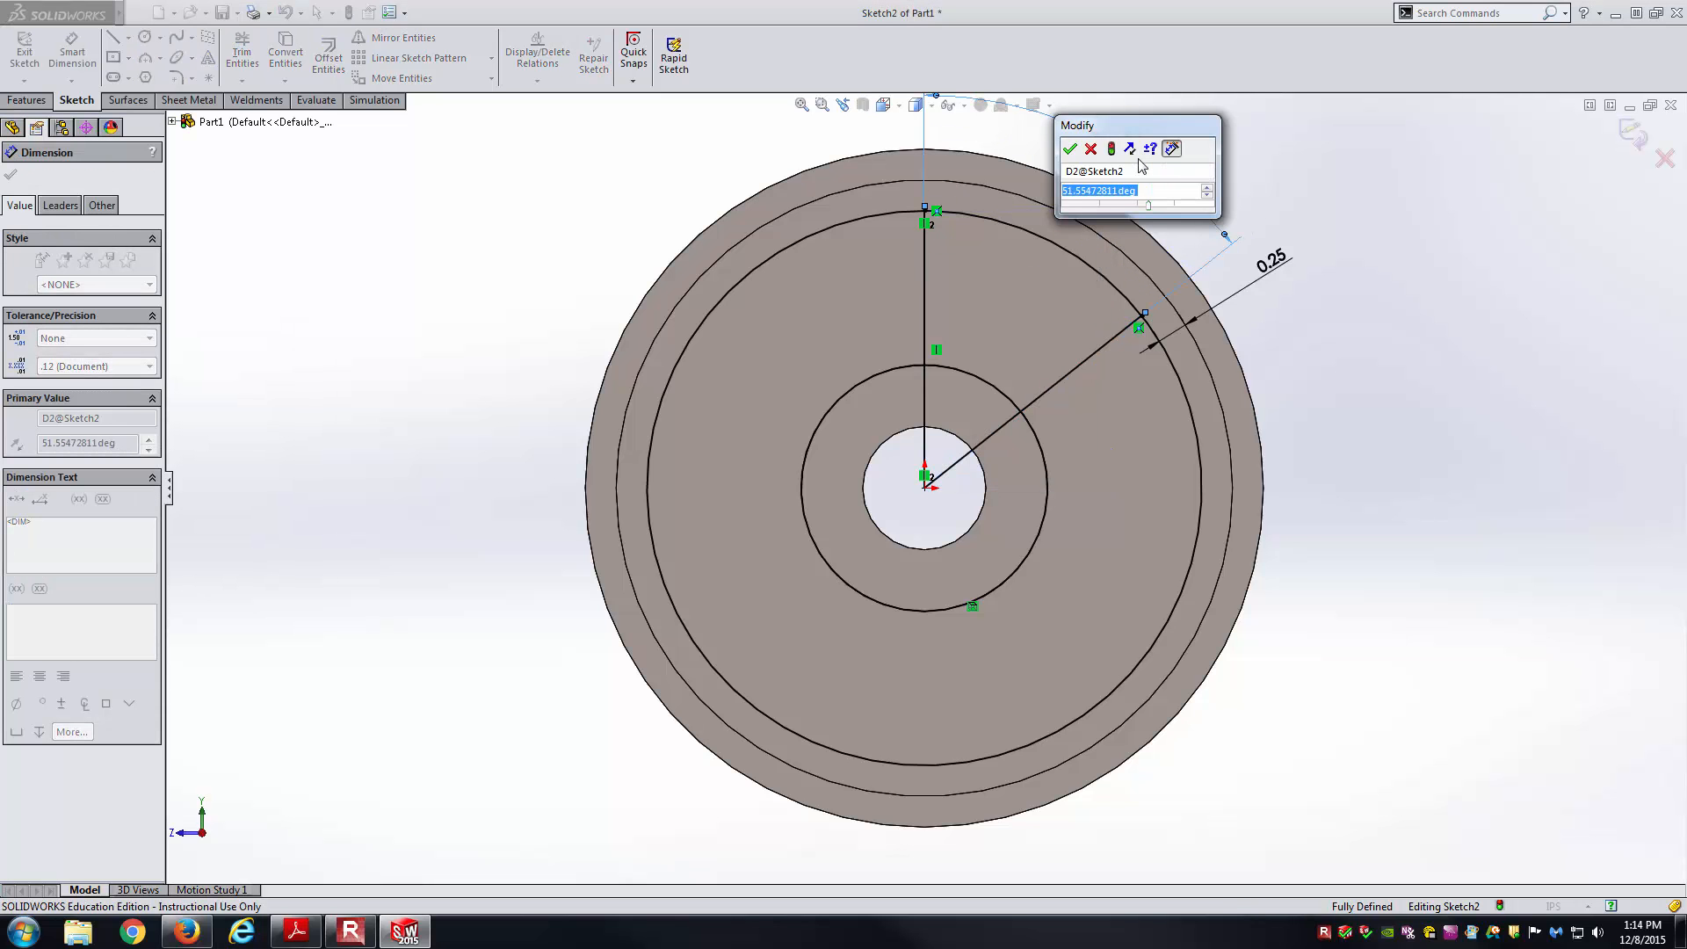
type("60")
key("Return")
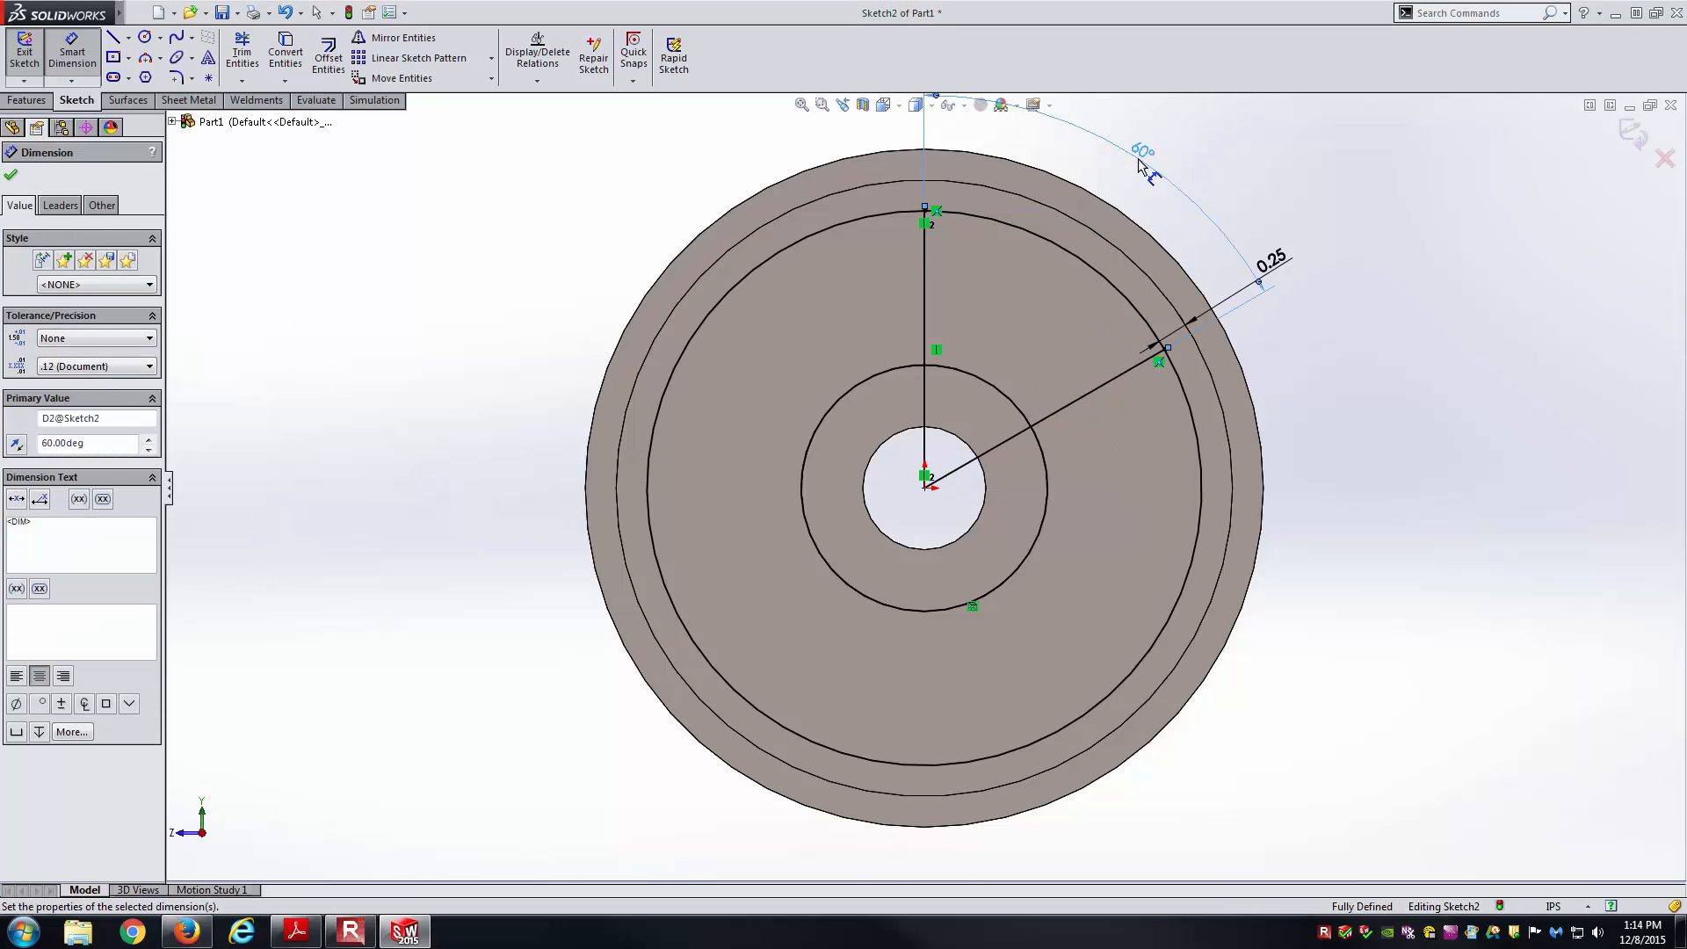
left_click(1371, 223)
key("Escape")
scroll(1147, 301, "up", 1)
scroll(1142, 297, "up", 2)
scroll(1045, 283, "down", 2)
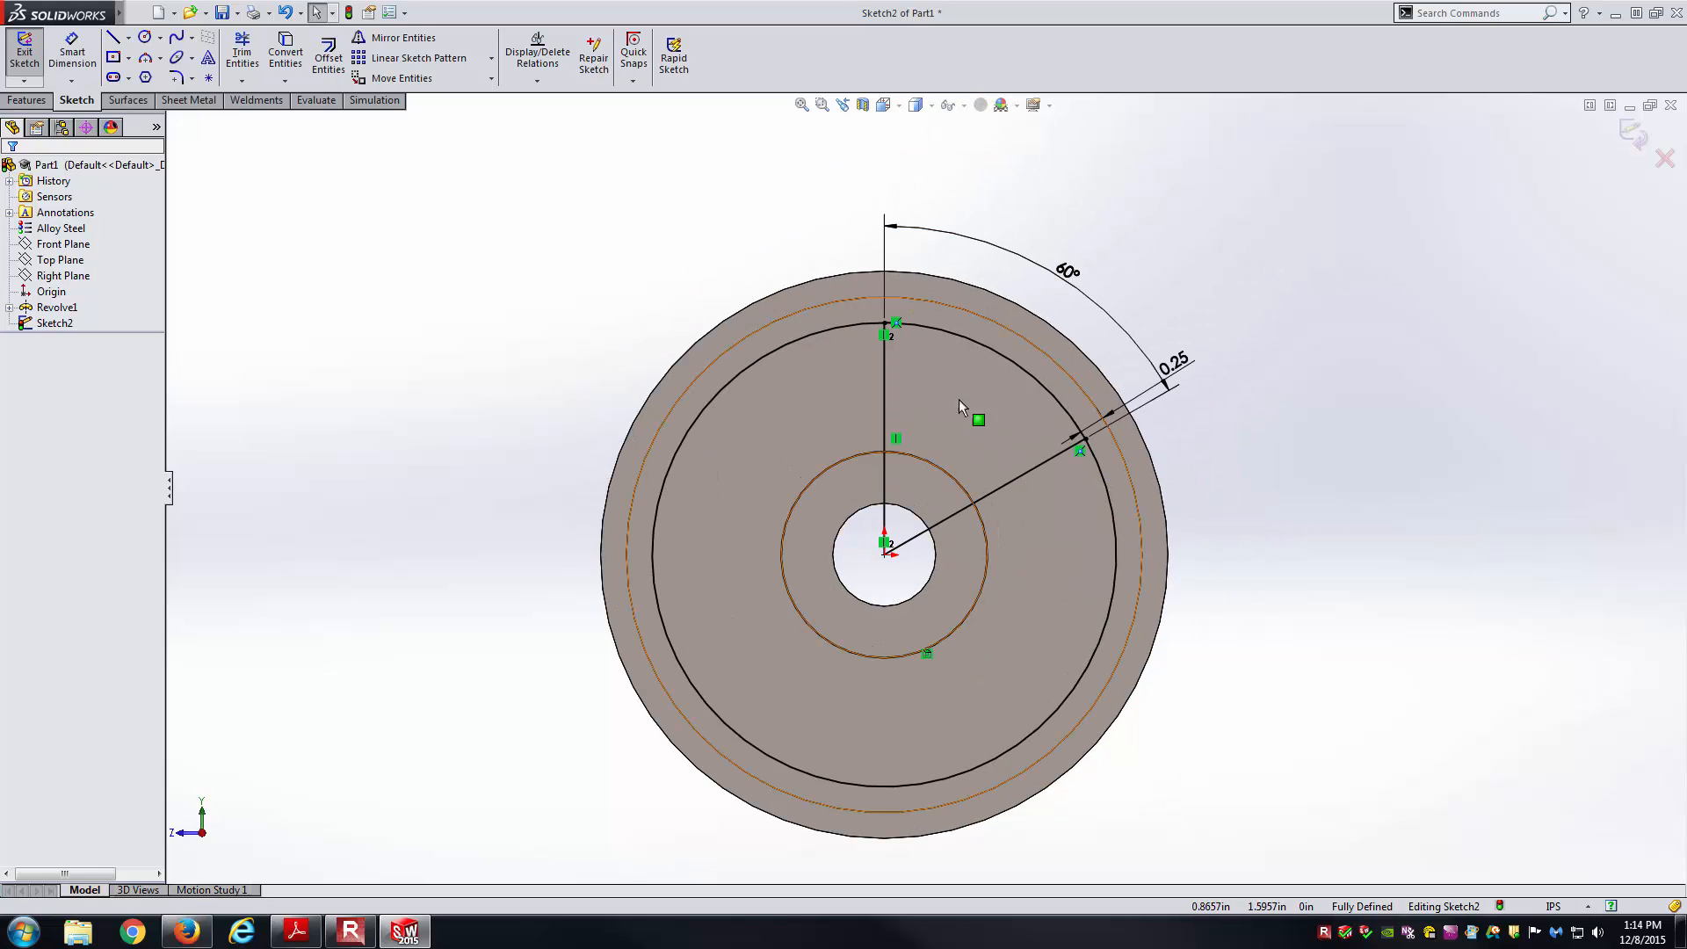
Make the vertical and angled radial lines construction lines.
left_click(884, 389)
left_click(956, 341)
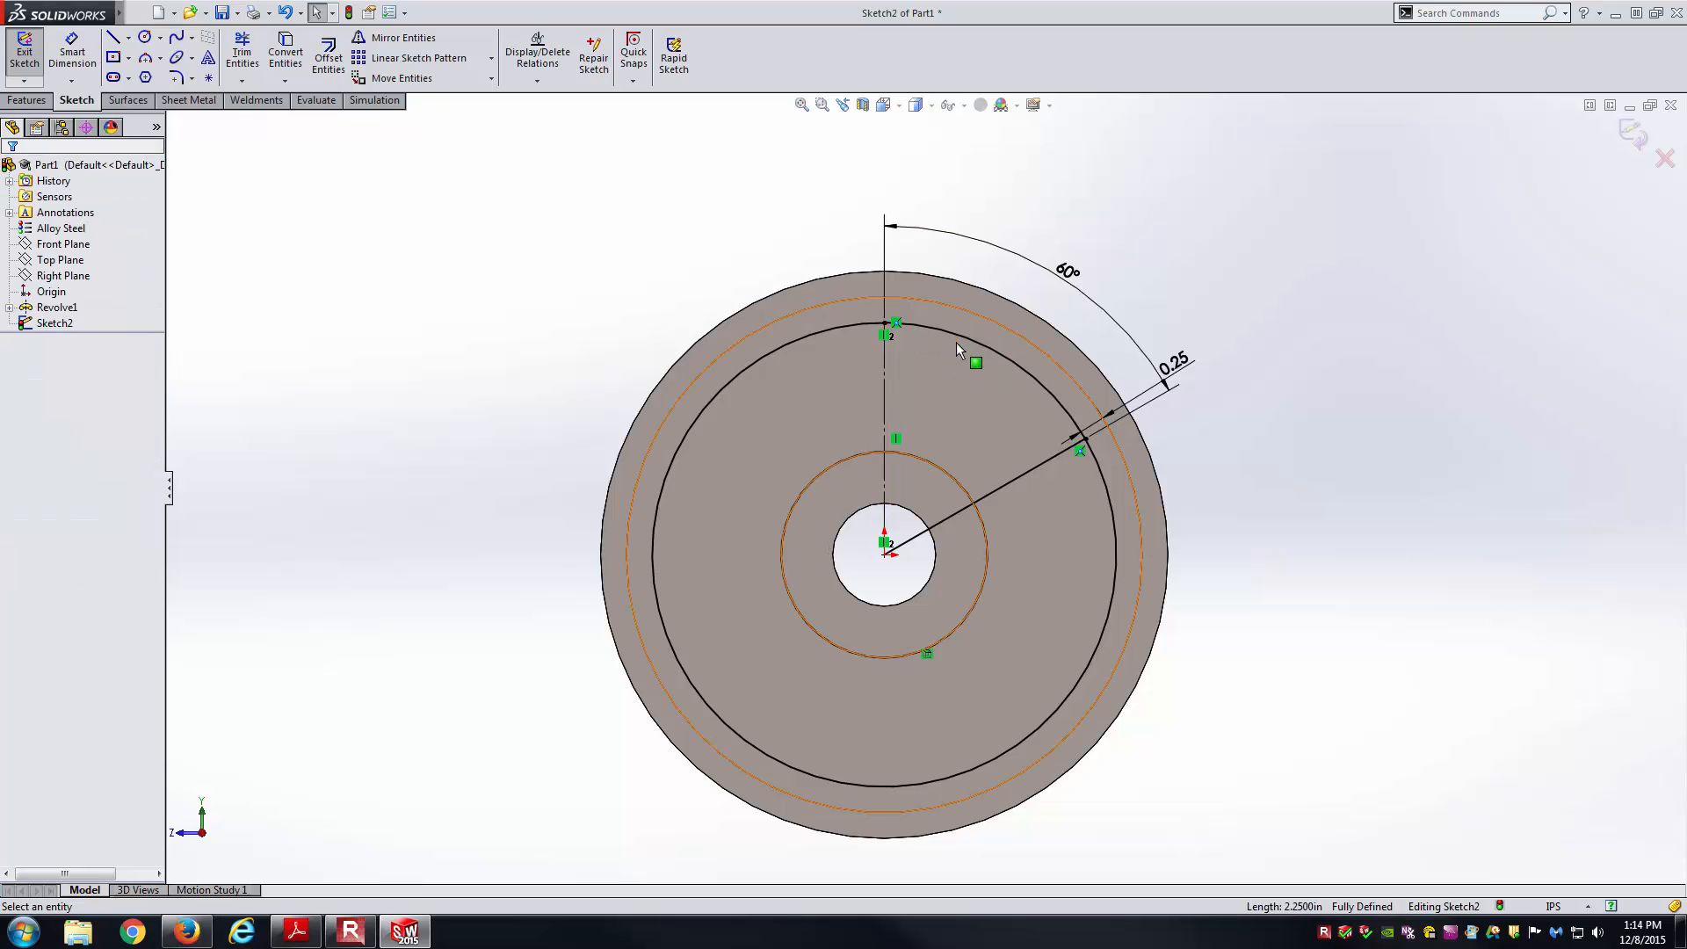
left_click(1024, 474)
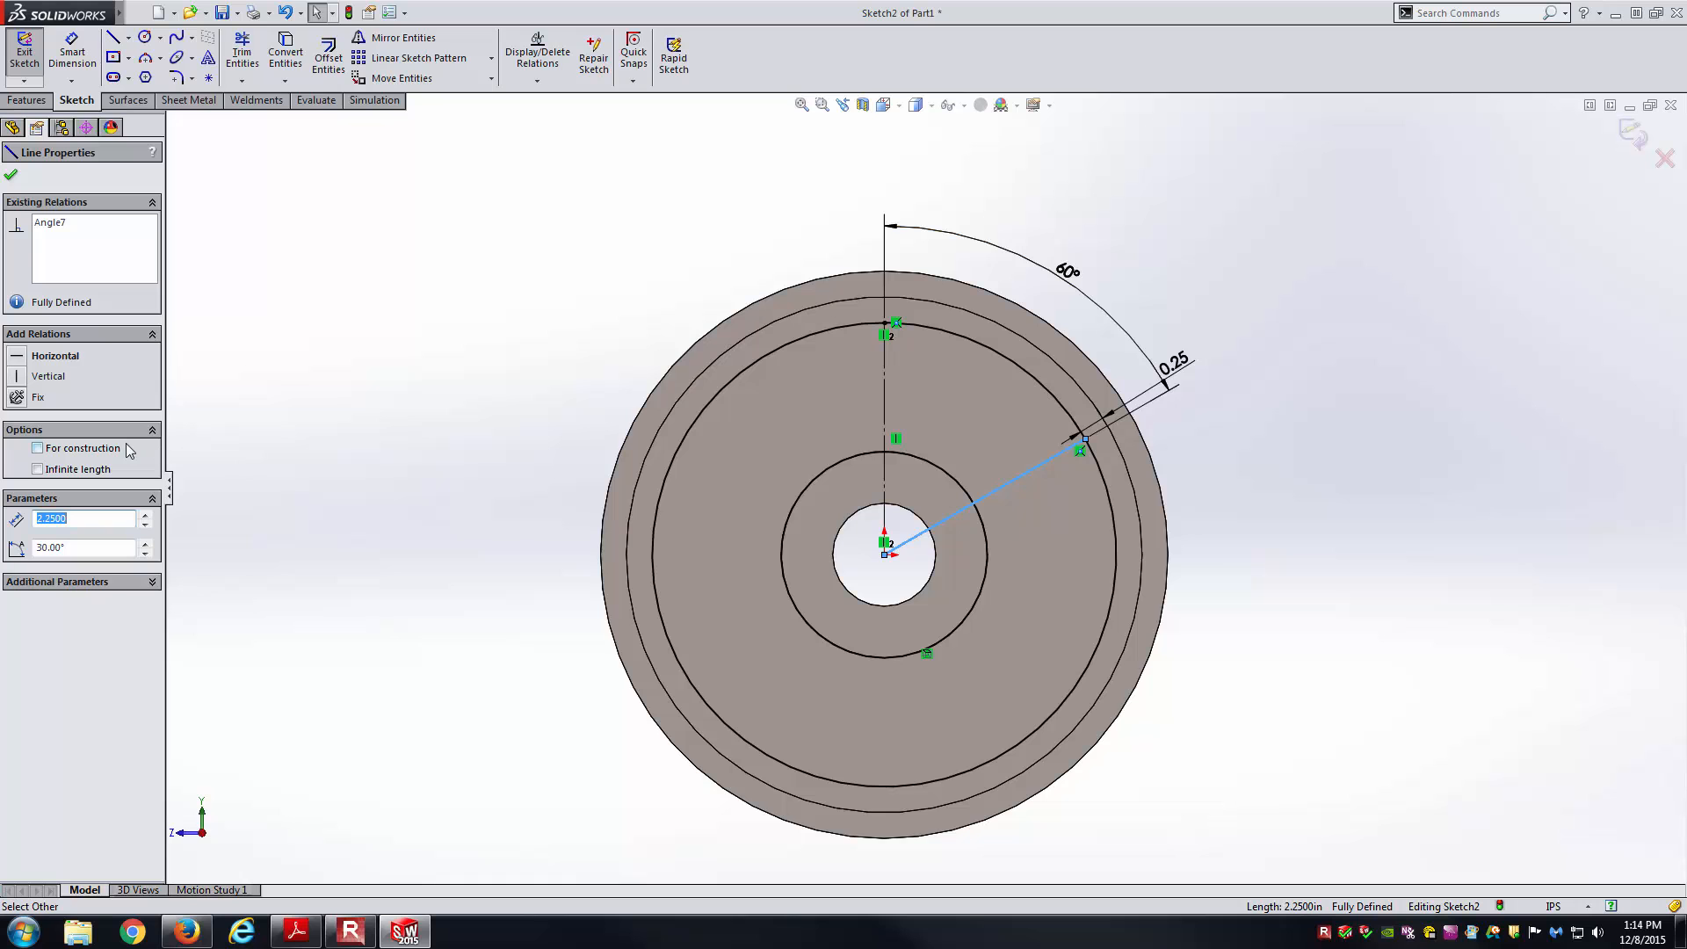
left_click(69, 455)
left_click(324, 467)
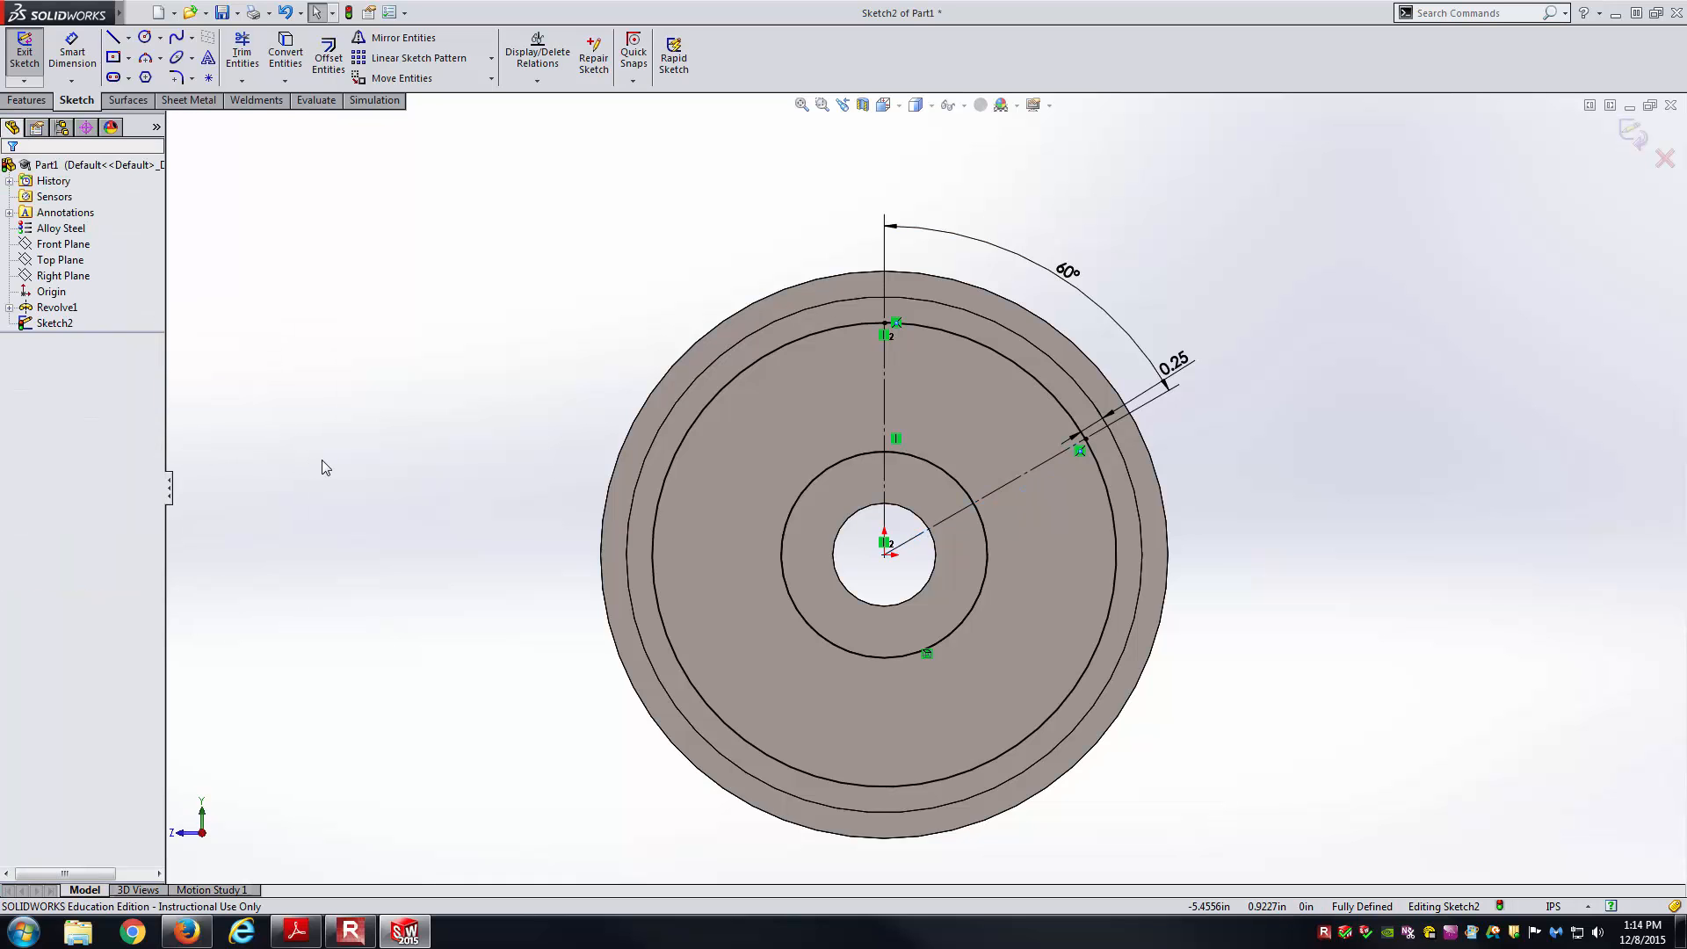
Move the 0.25 dimension outside the pulley rim and check the PDF drawing.
scroll(1153, 355, "down", 2)
left_click_drag(1183, 379, 1279, 518)
scroll(1068, 252, "down", 1)
key("alt+Tab")
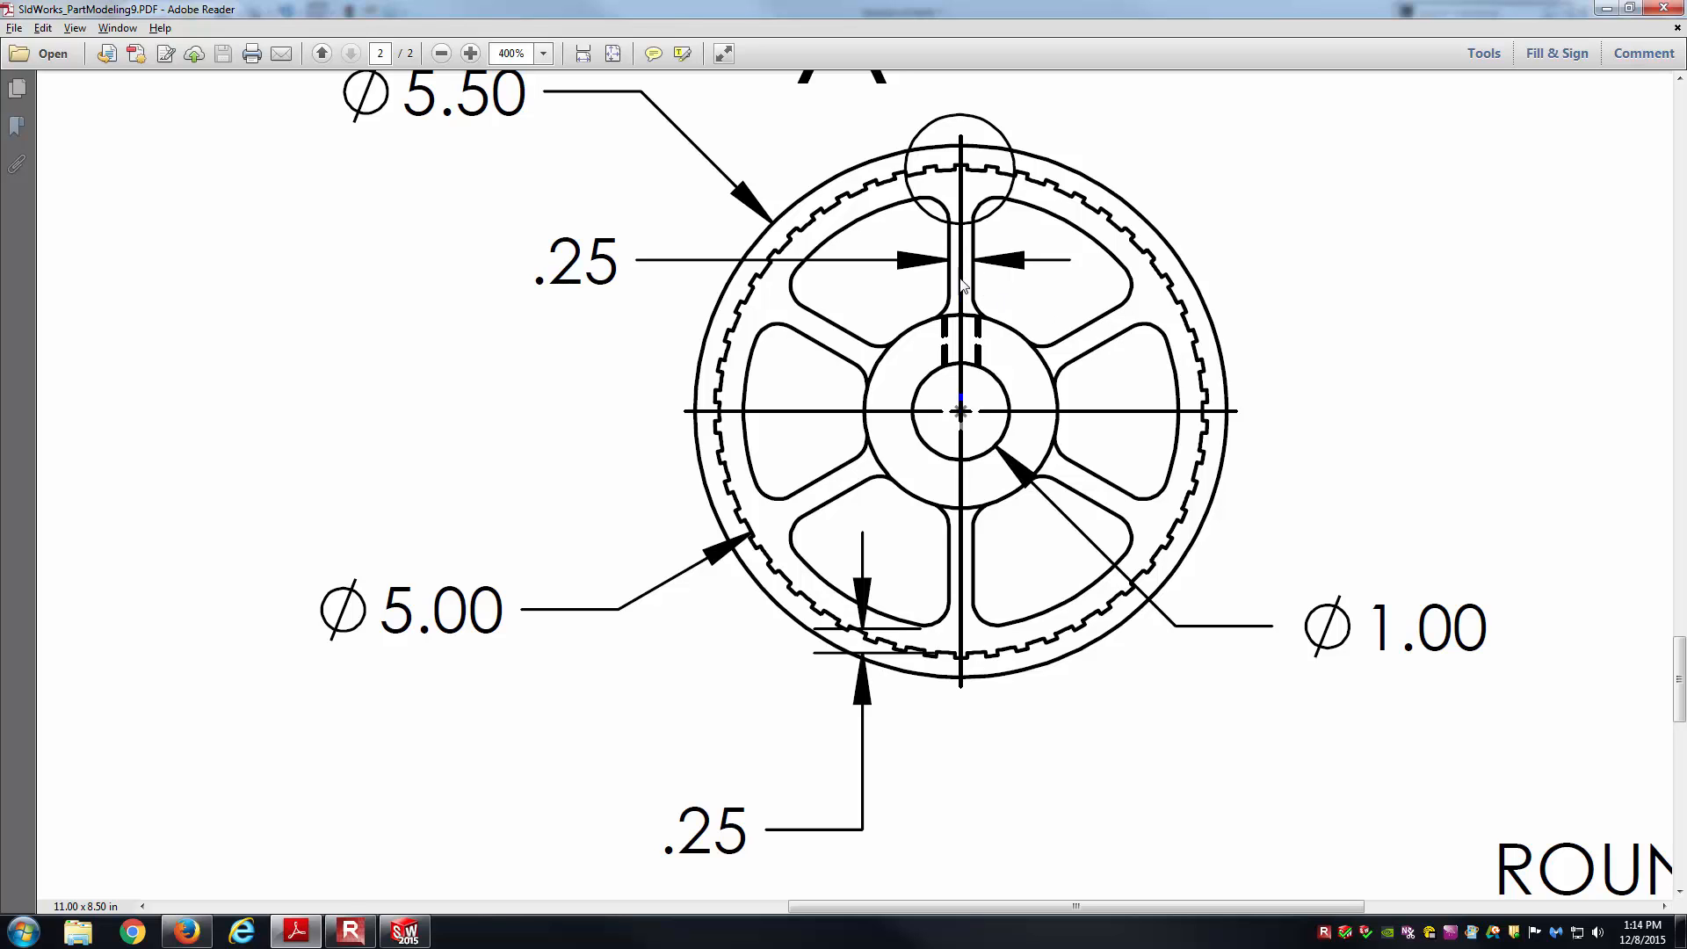
Draw a vertical line above the hub and a slanted line beside the 60° centerline.
key("alt+Tab")
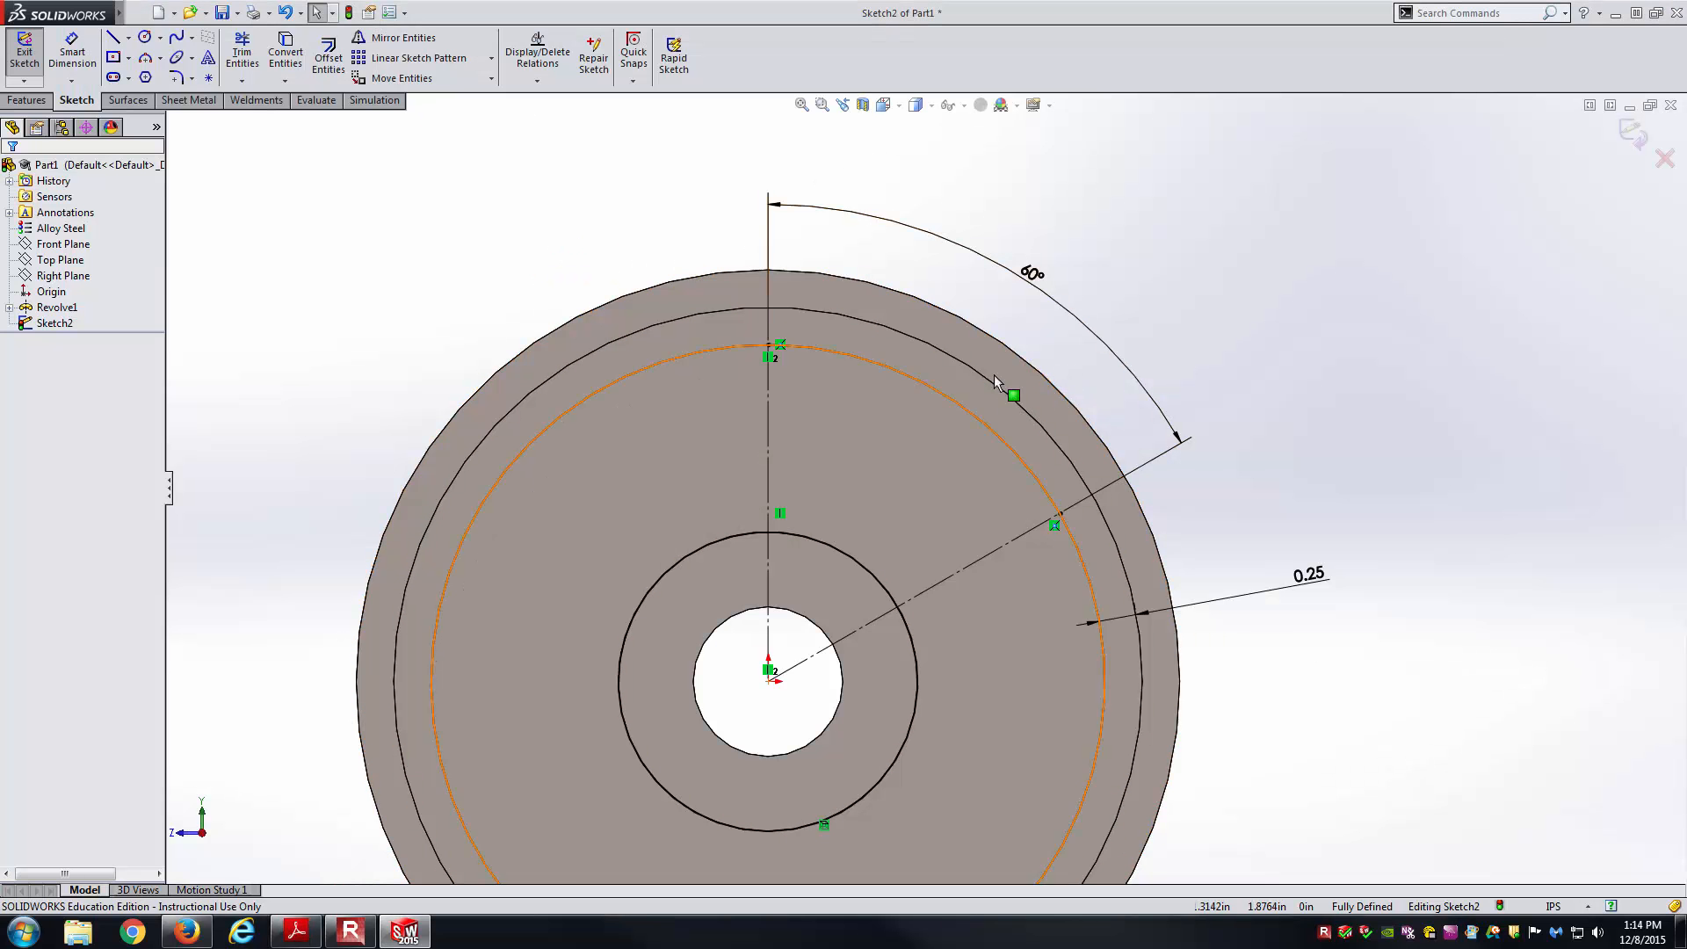
right_click_drag(1209, 314, 1081, 355)
left_click_drag(802, 375, 802, 496)
key("Escape")
right_click_drag(1322, 448, 1142, 461)
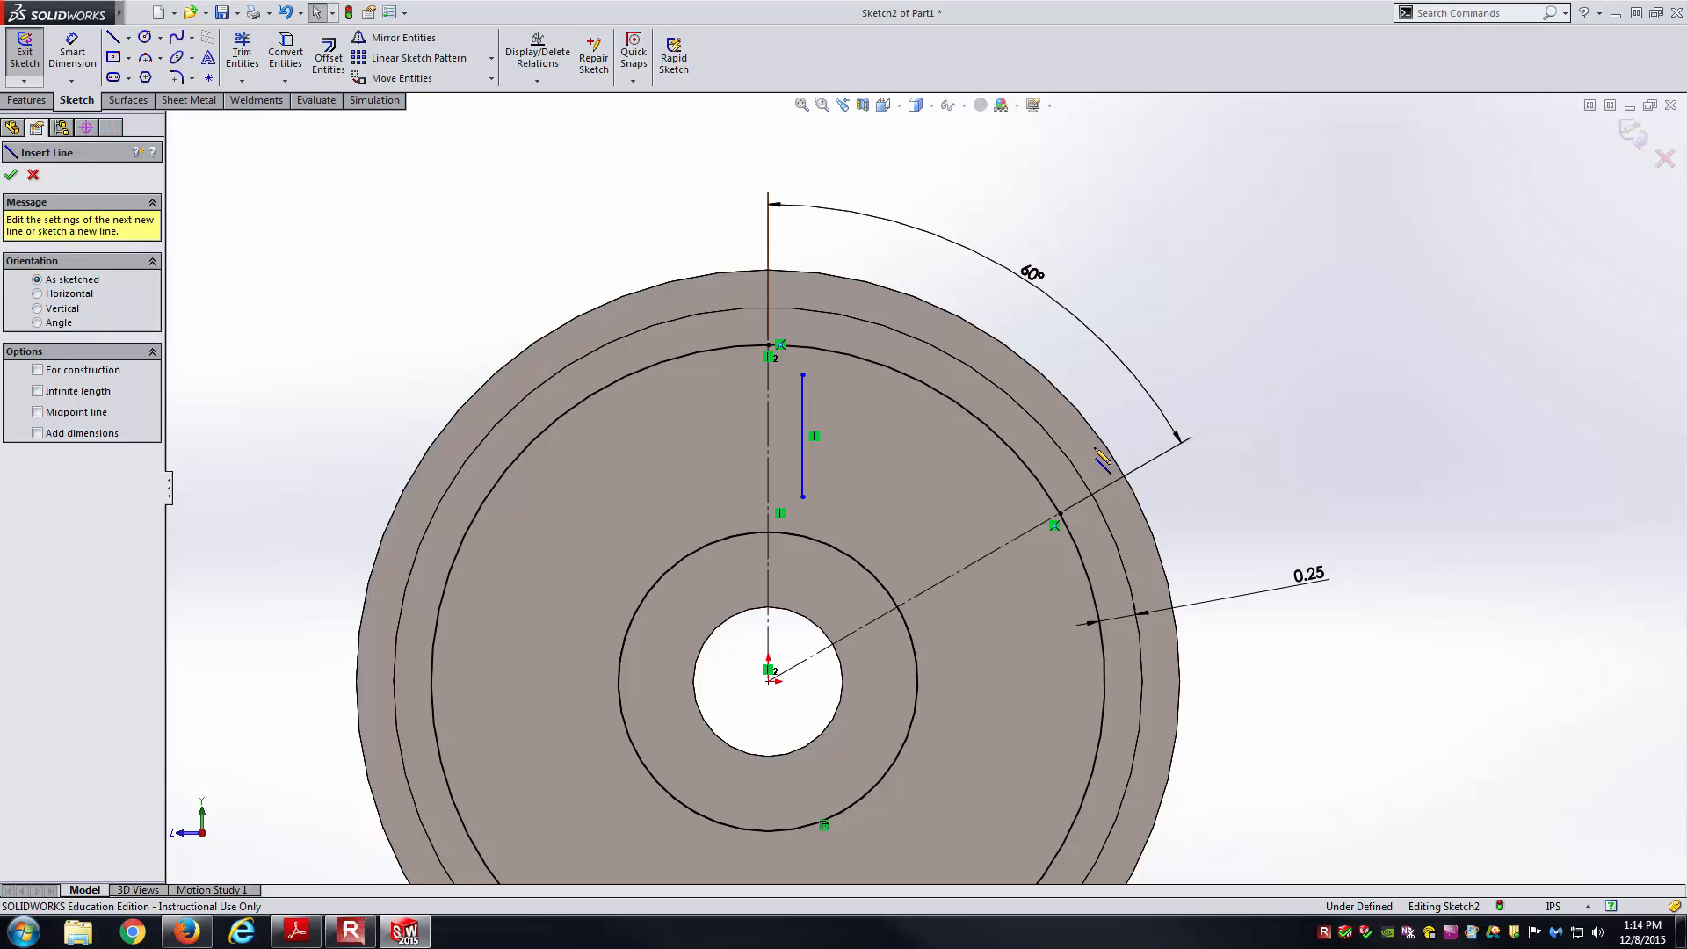
left_click(910, 569)
left_click(1001, 469)
key("Escape")
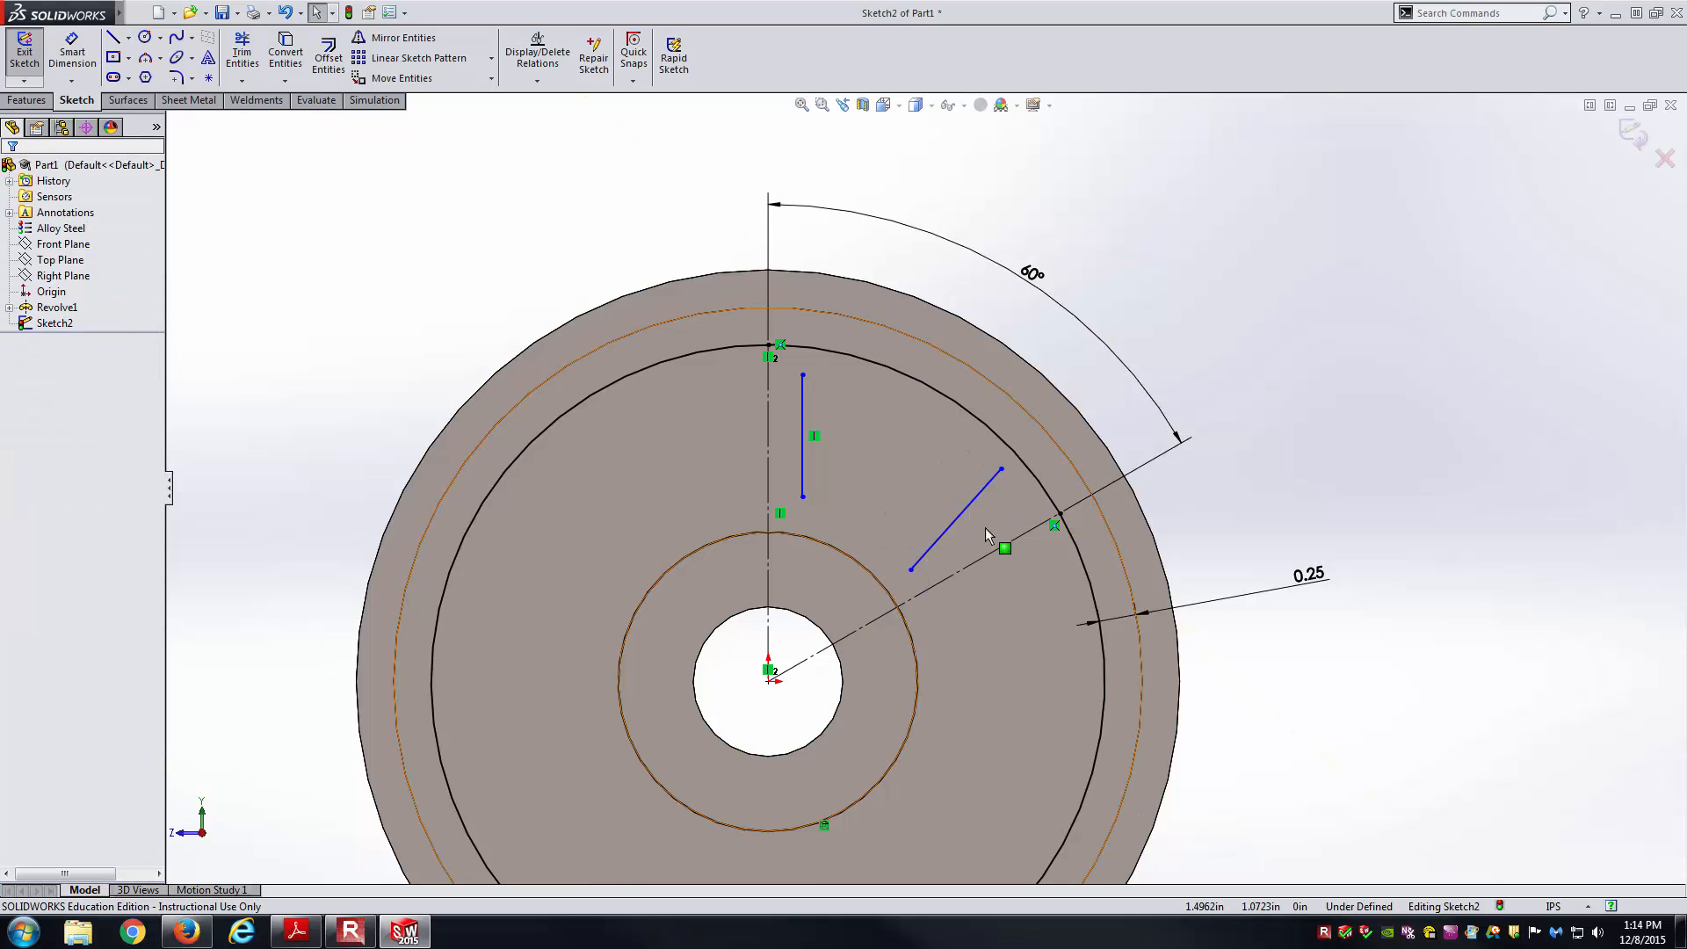
middle_click_drag(1329, 444, 1239, 415)
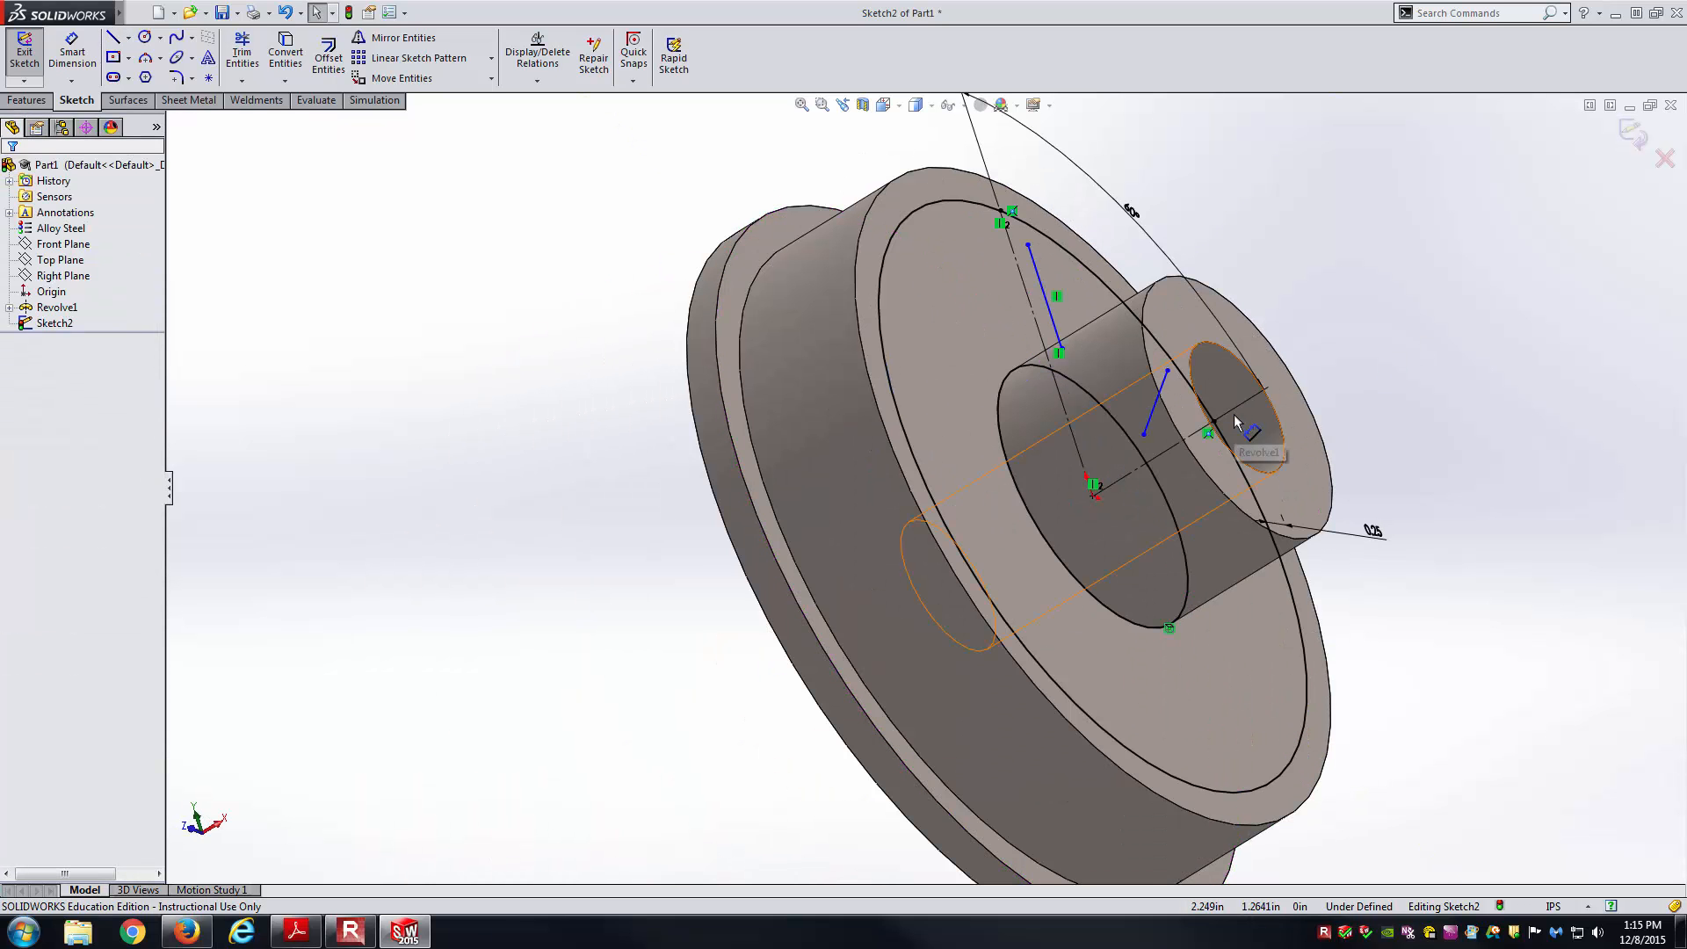
key("ctrl+8")
scroll(1046, 394, "down", 2)
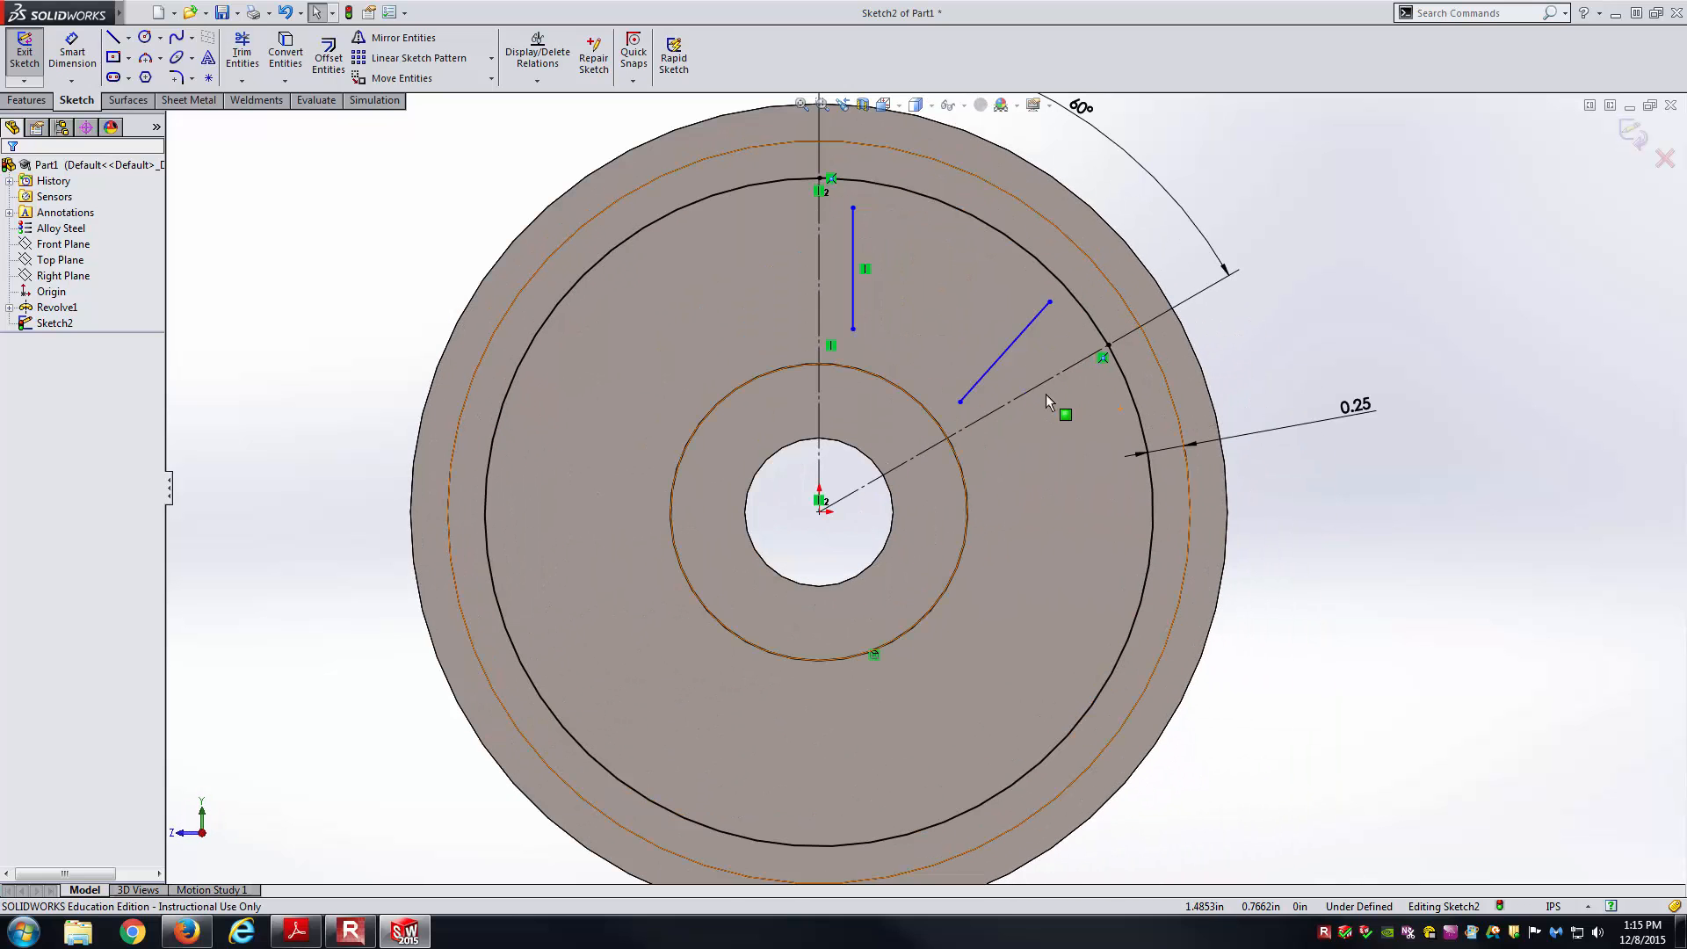
Make the slanted line parallel to the 60° centerline and attach the vertical line to the hub circle.
left_click(1011, 347)
left_click(1033, 395, "ctrl")
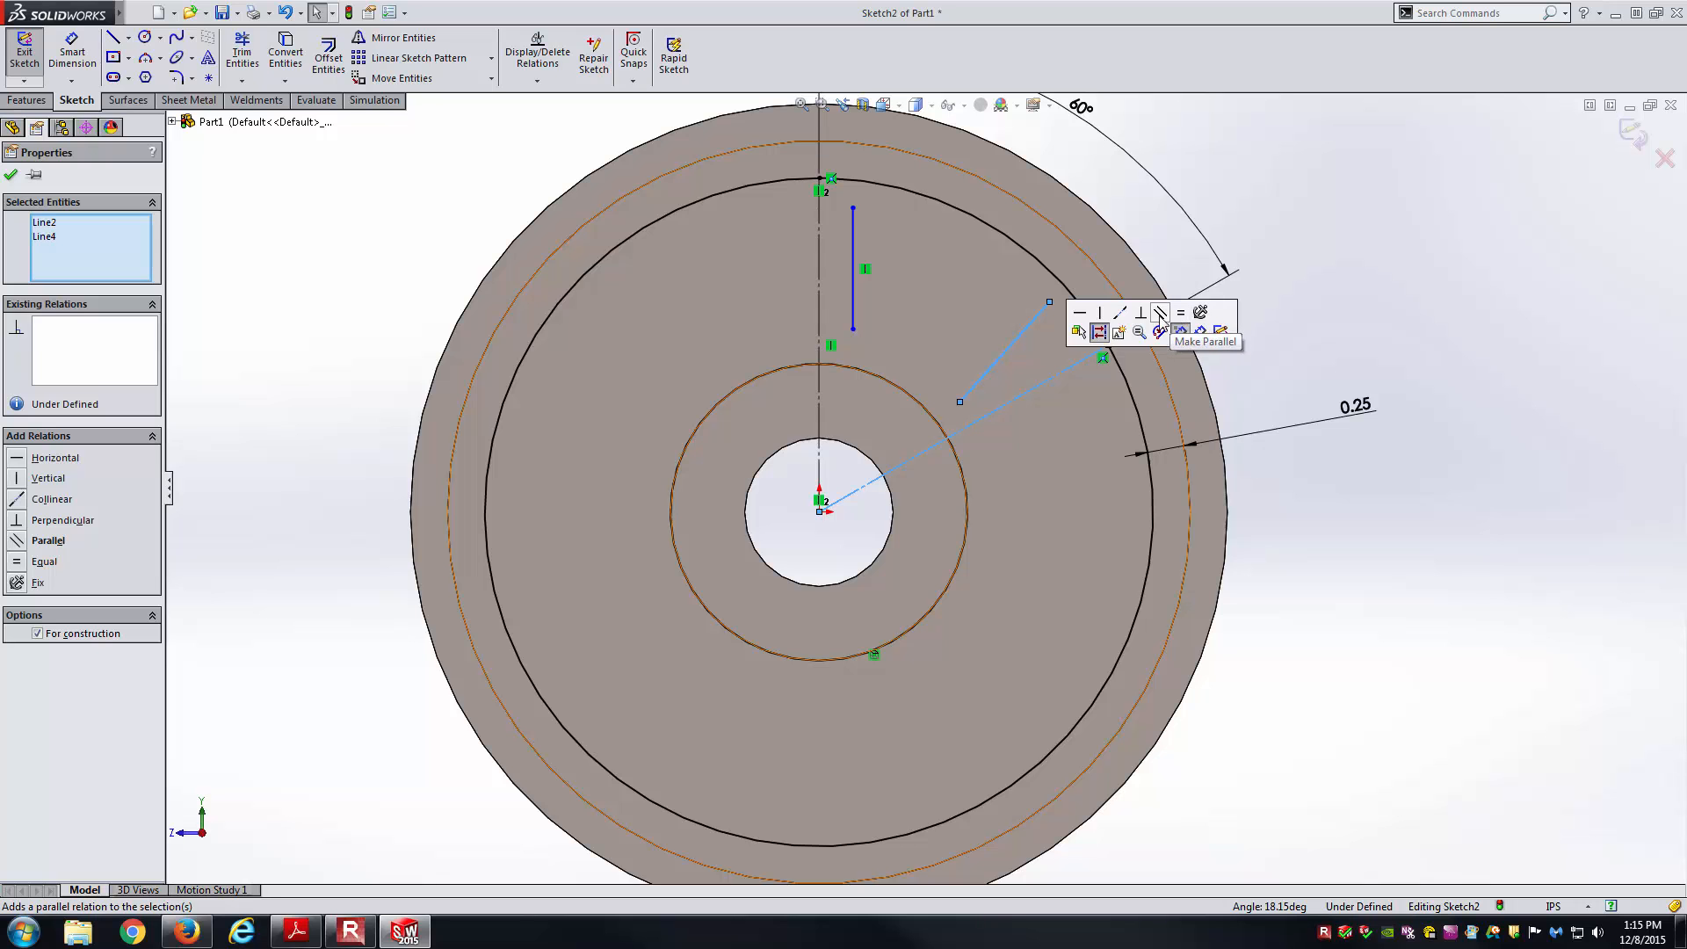
left_click(1159, 314)
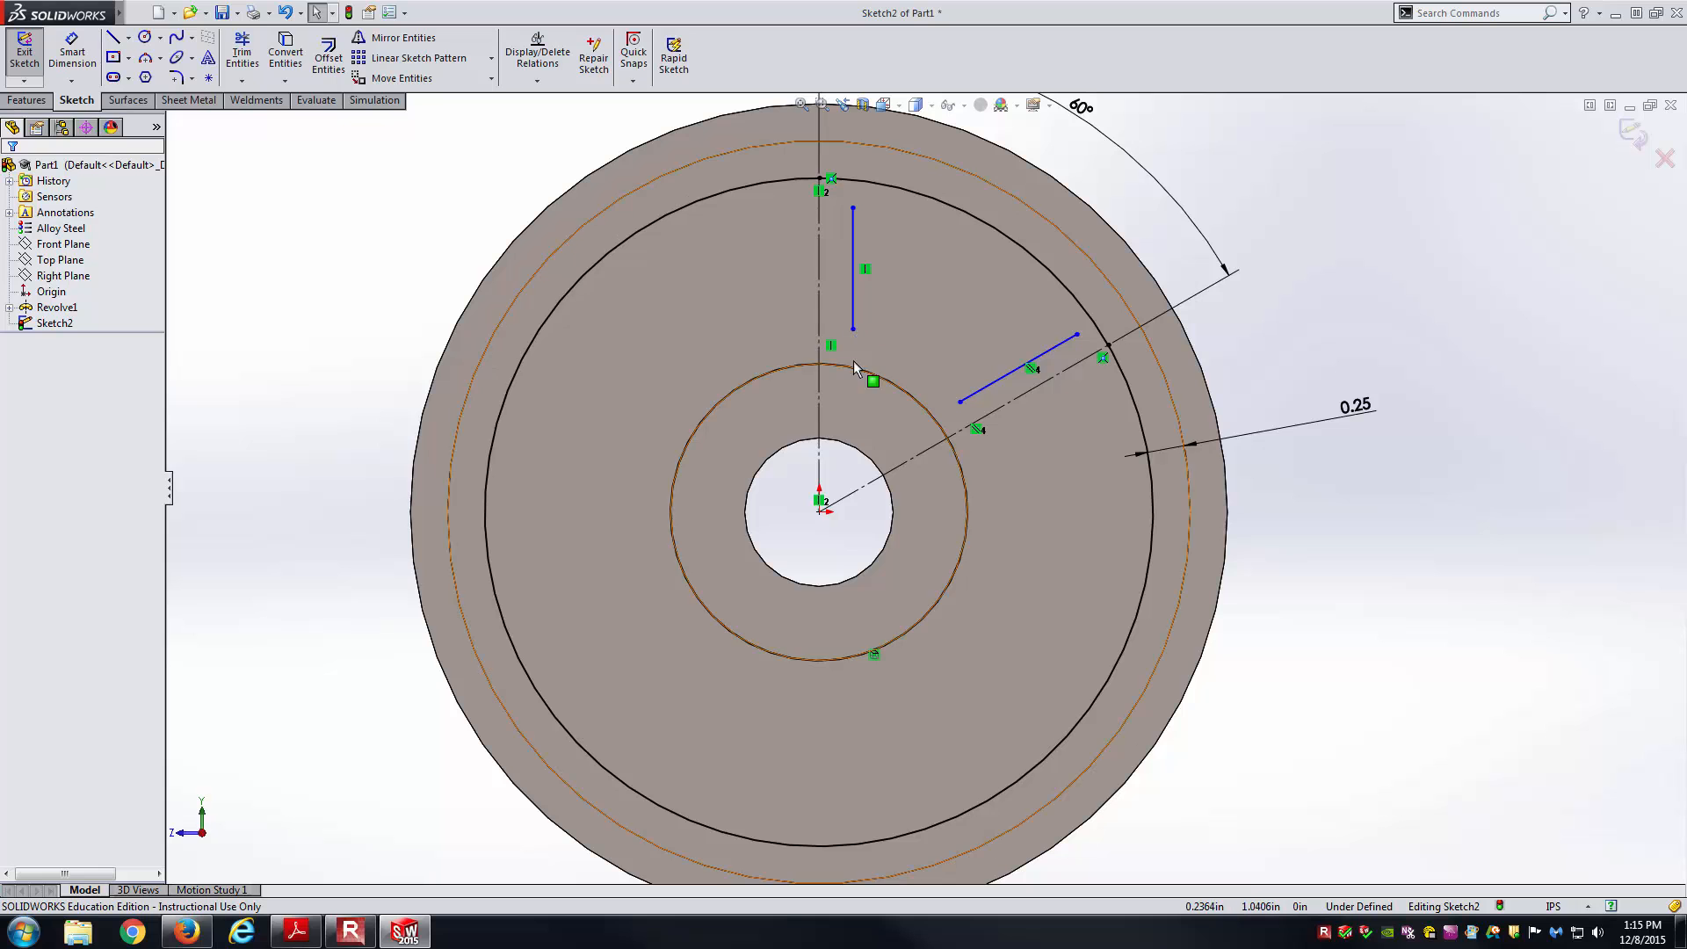
left_click_drag(852, 331, 851, 367)
left_click(1544, 302)
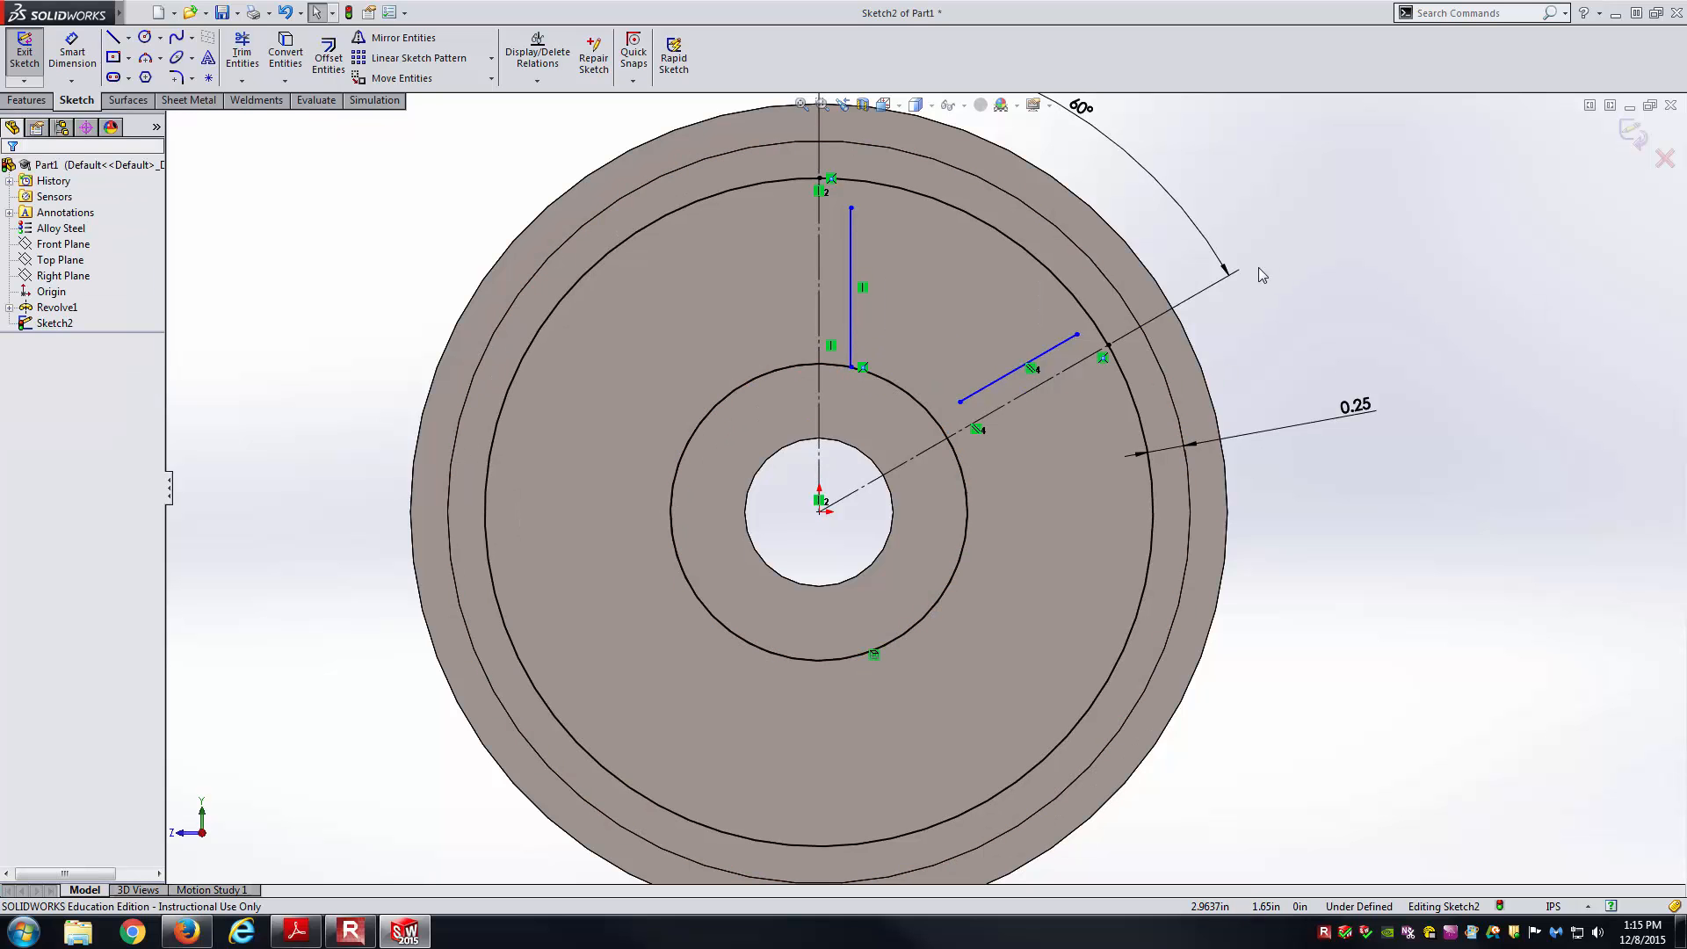
Extend both spoke-edge lines to reach the rim and hub circles.
left_click(241, 82)
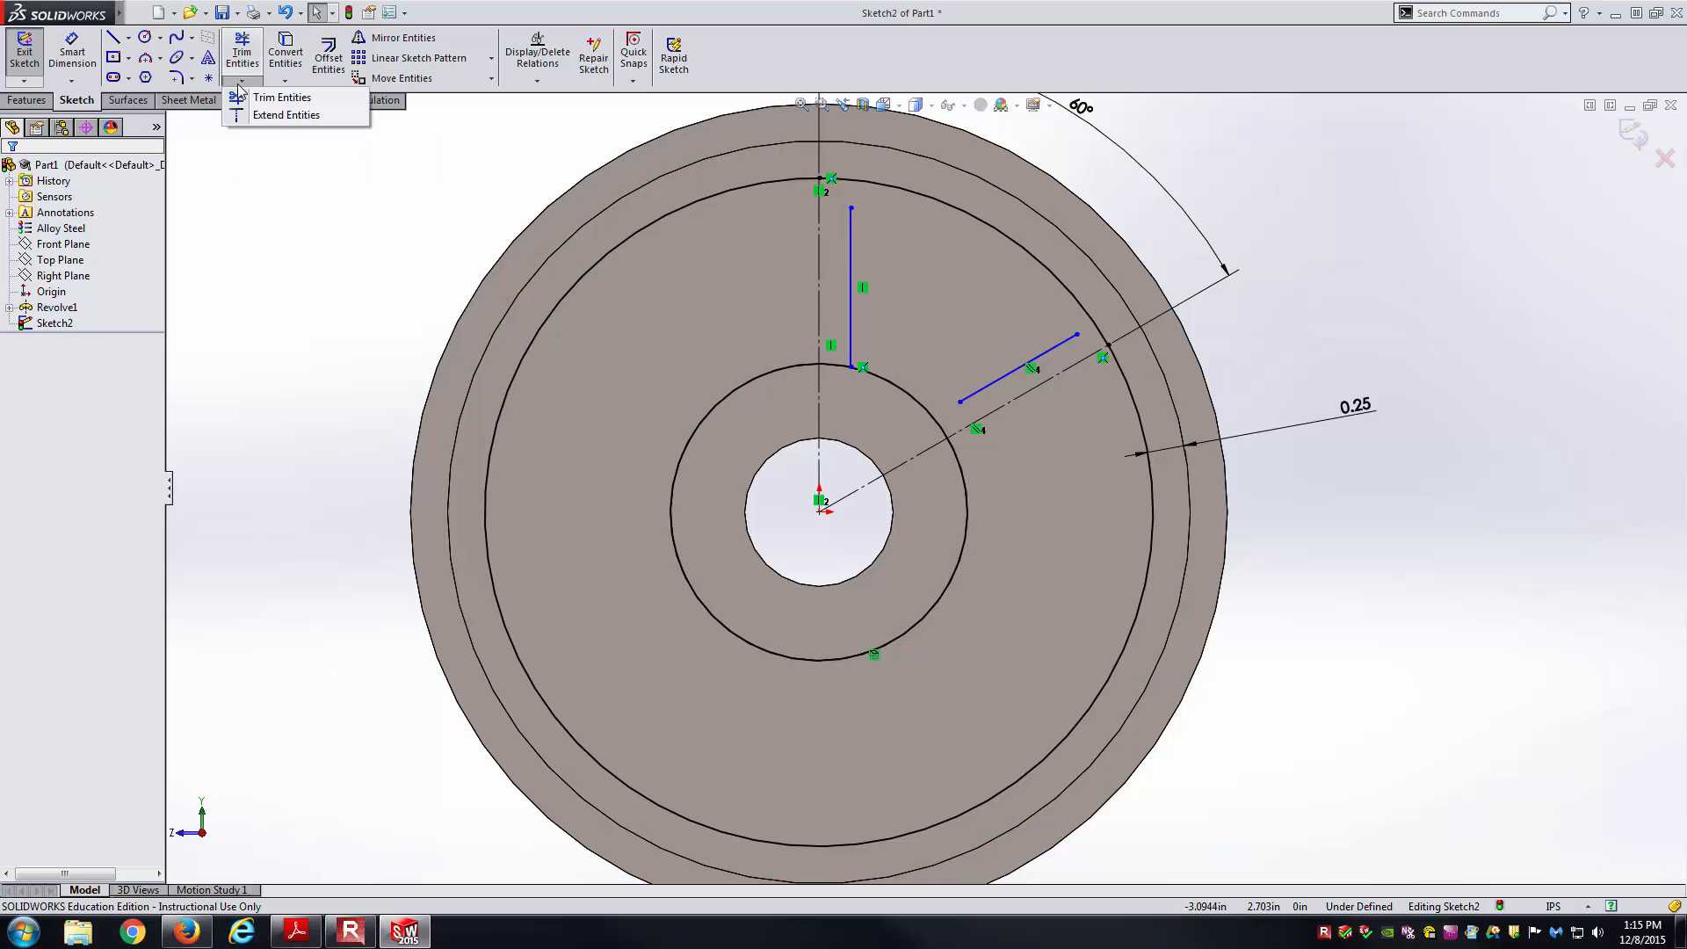
left_click(287, 115)
left_click(861, 239)
left_click(1068, 339)
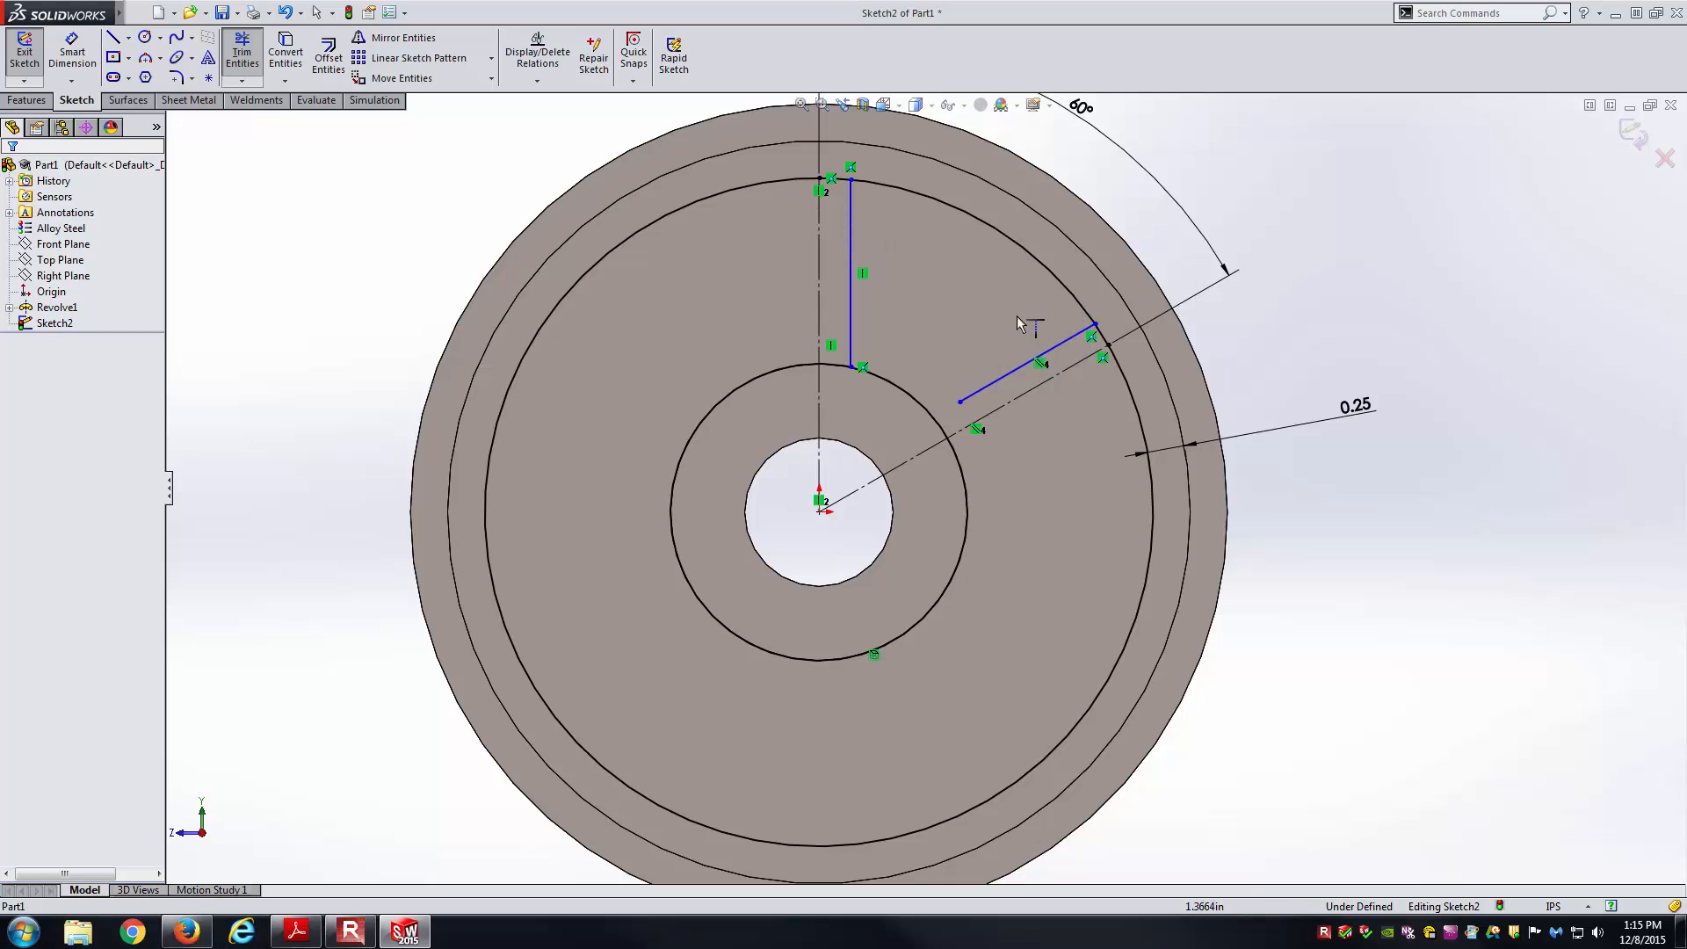
left_click(975, 392)
key("Escape")
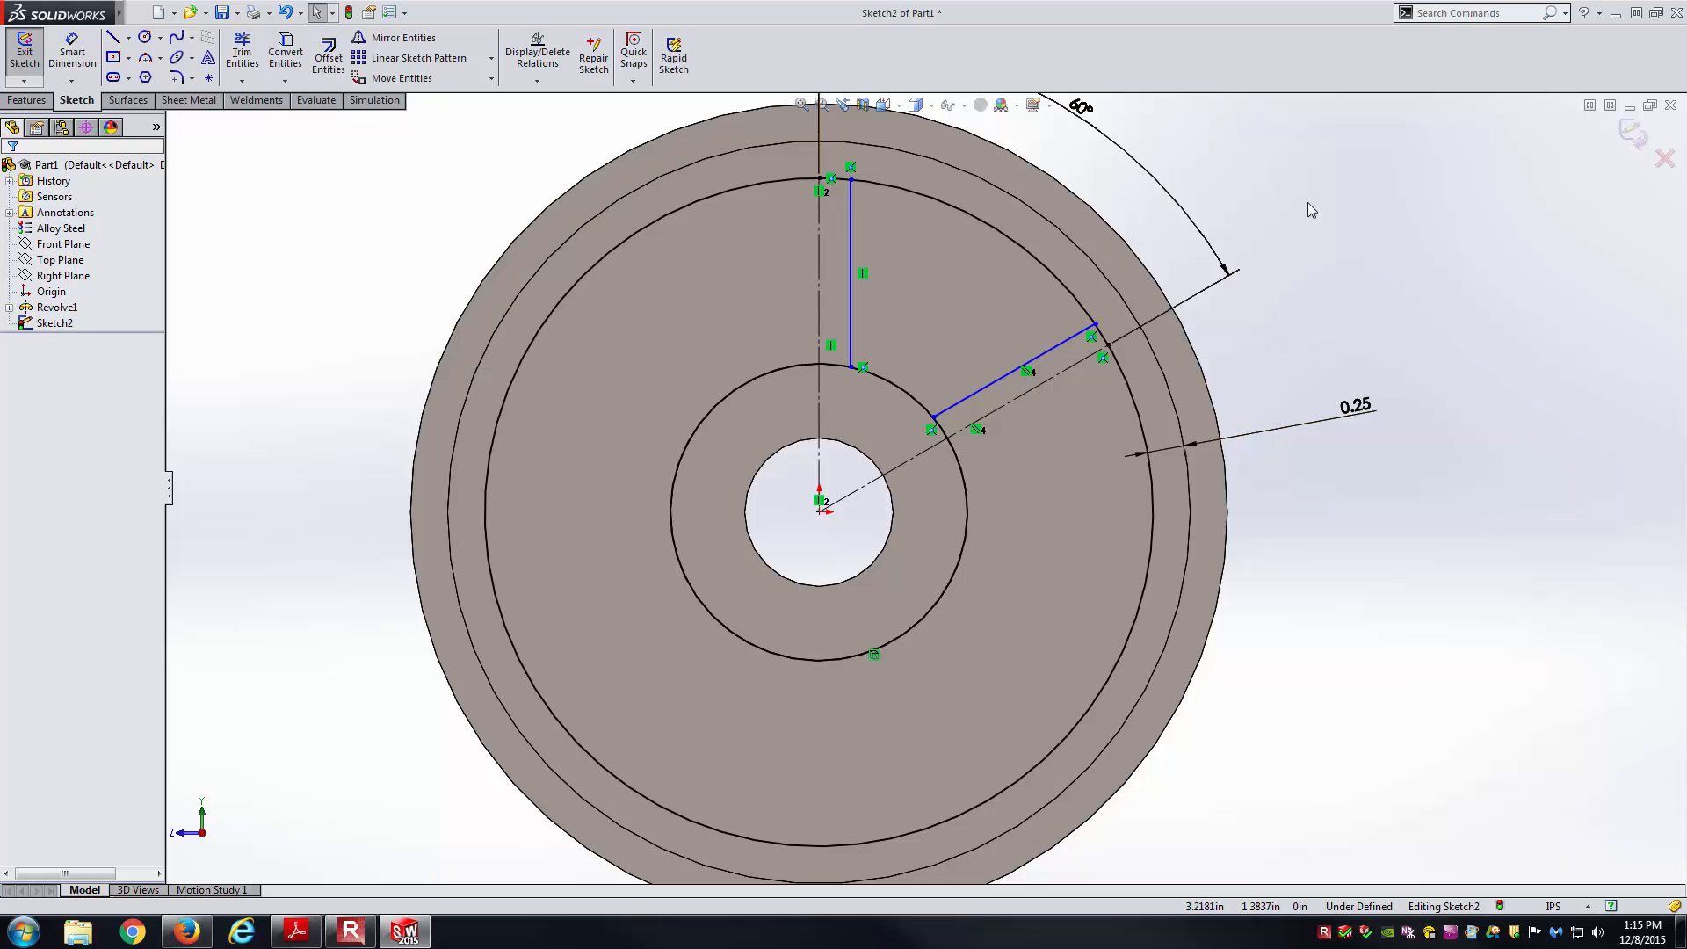
Dimension the vertical line 0.25 from the vertical centerline.
right_click_drag(1307, 203, 1310, 171)
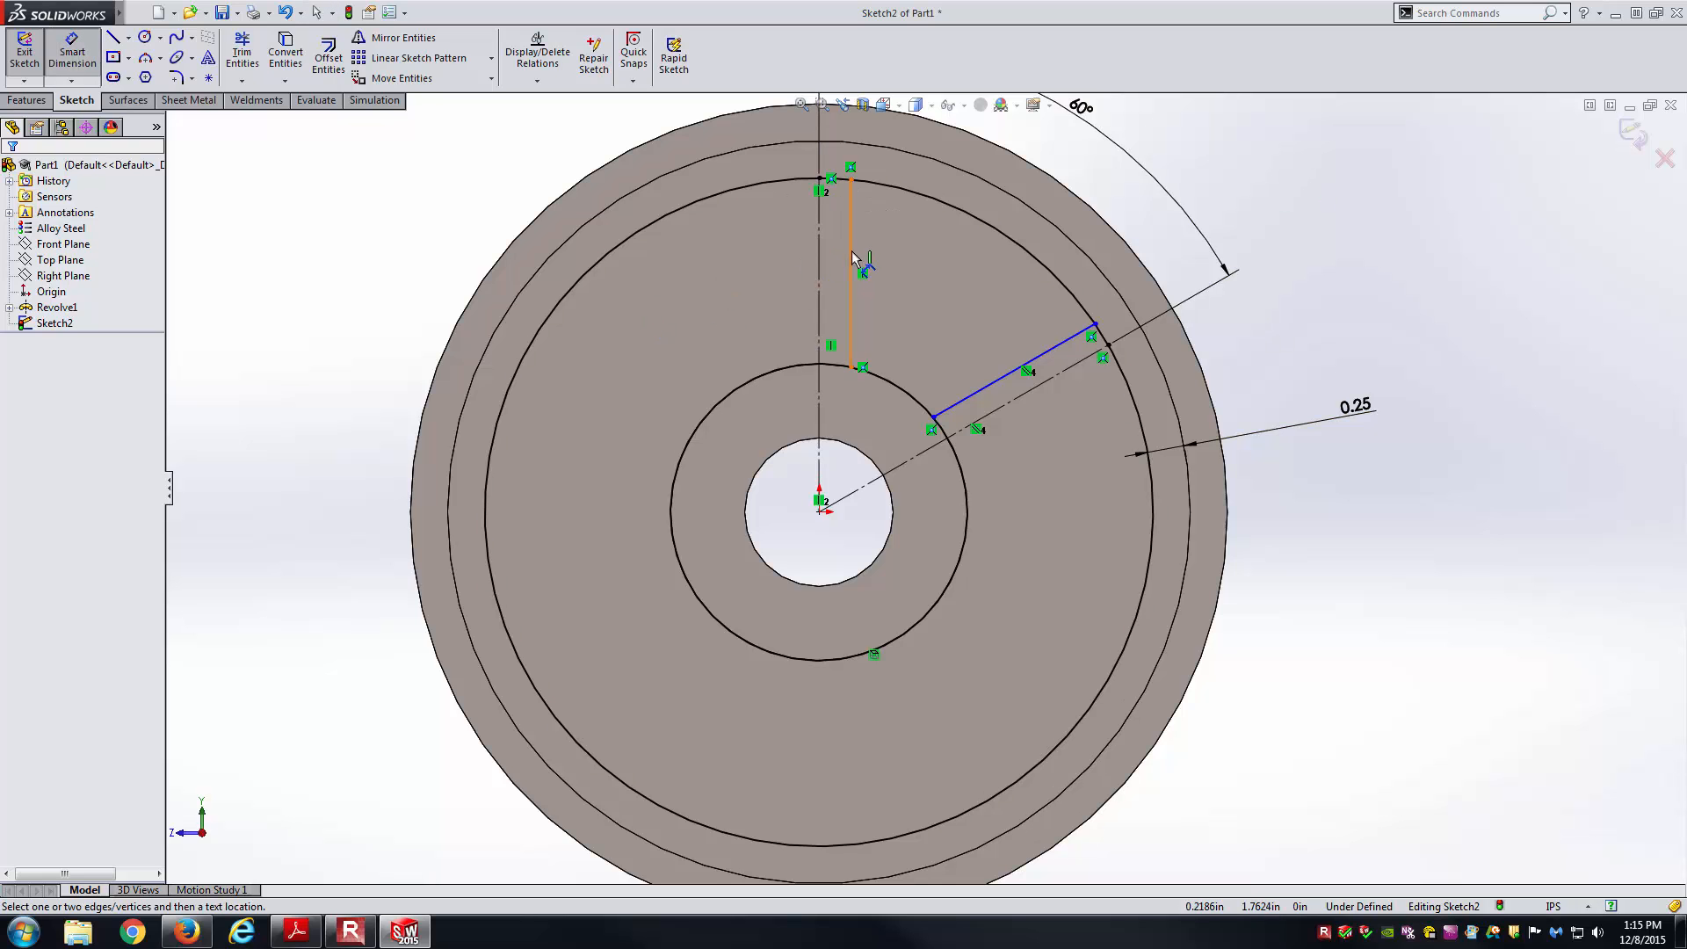
left_click(852, 259)
left_click(819, 264)
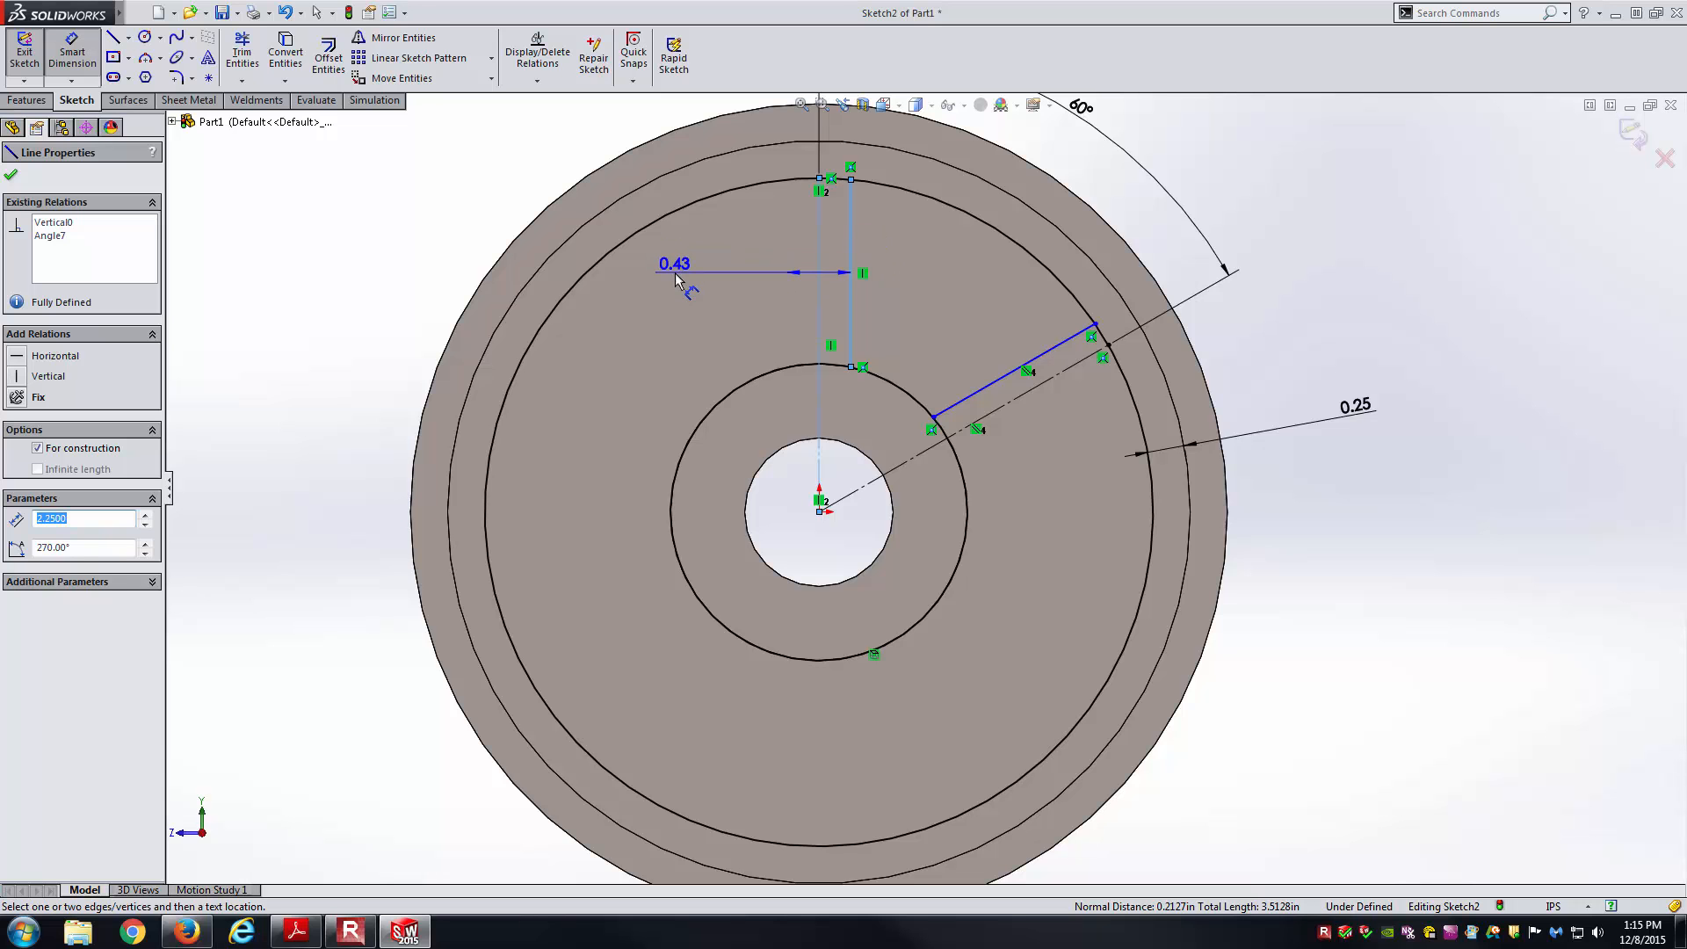
left_click(675, 275)
key("Return")
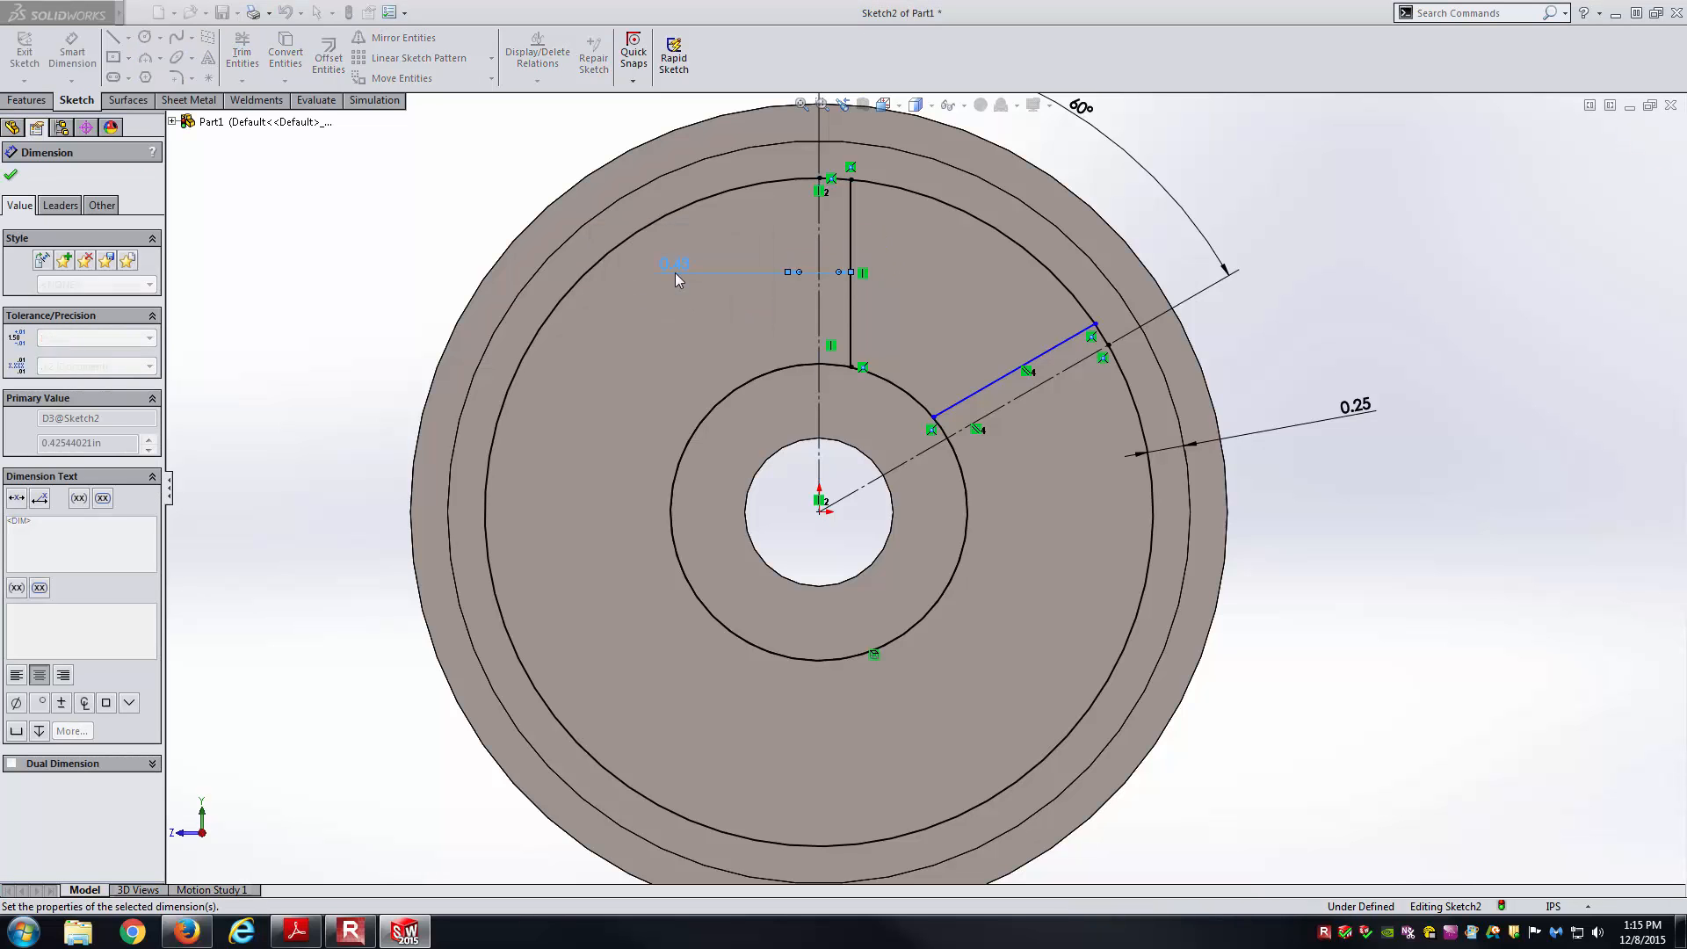
Set the slanted line's offset equal to the first 0.25 dimension and reposition both dimensions.
left_click(1006, 377)
left_click(1015, 399)
left_click(1068, 468)
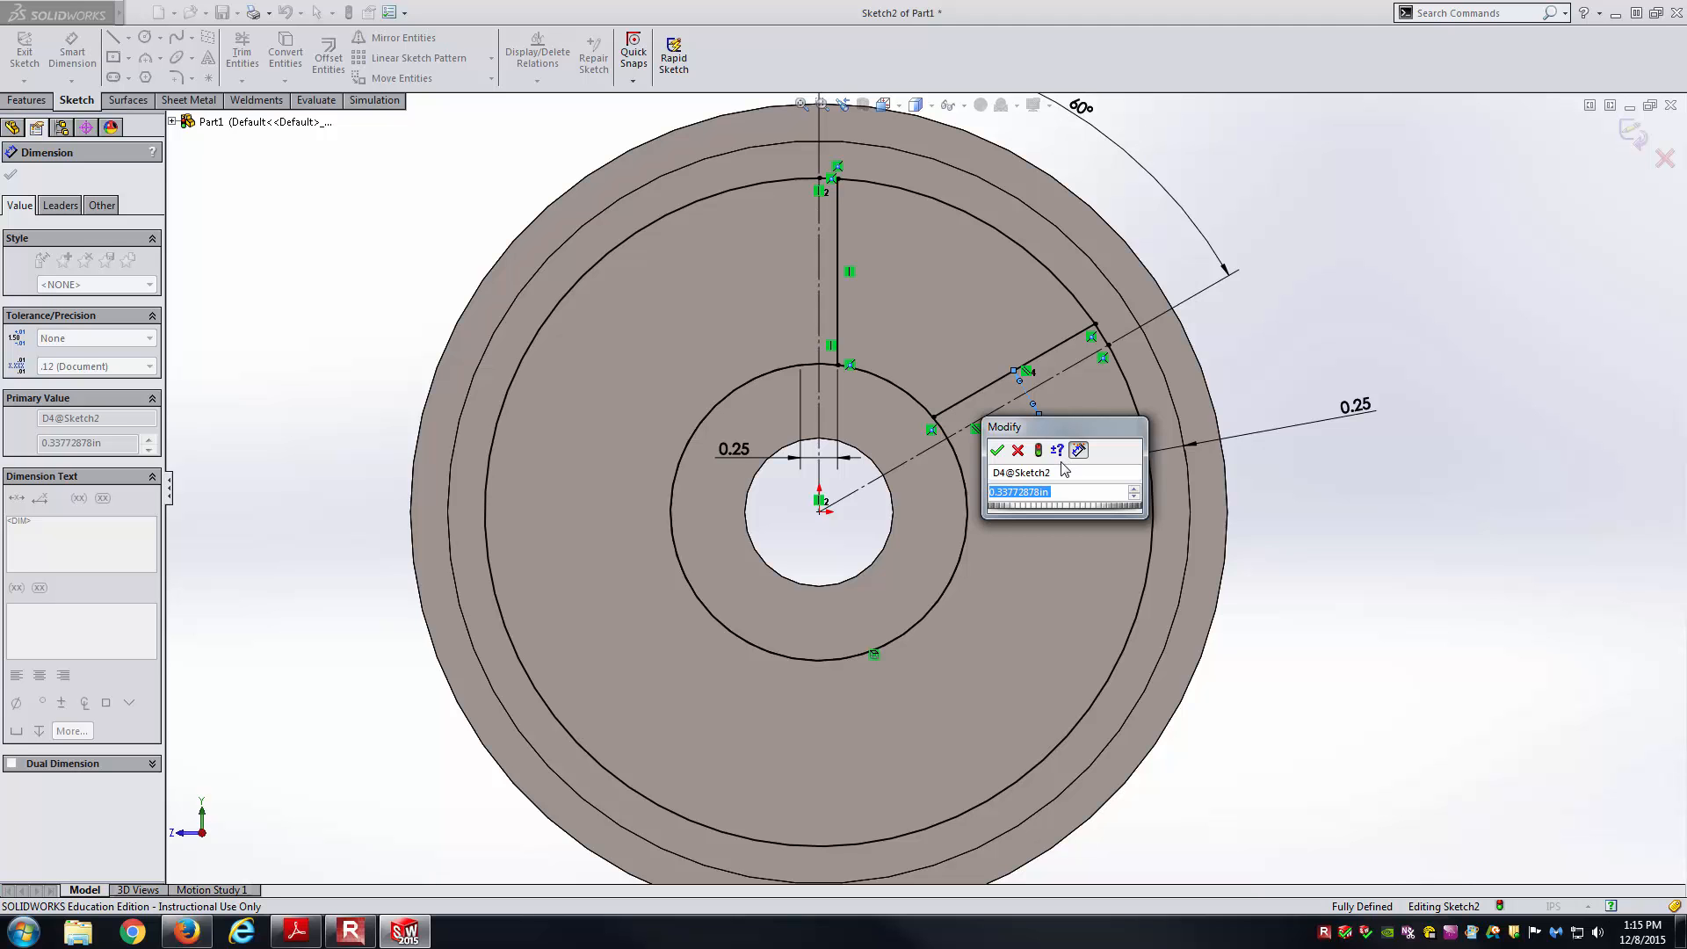
type("=")
left_click(736, 452)
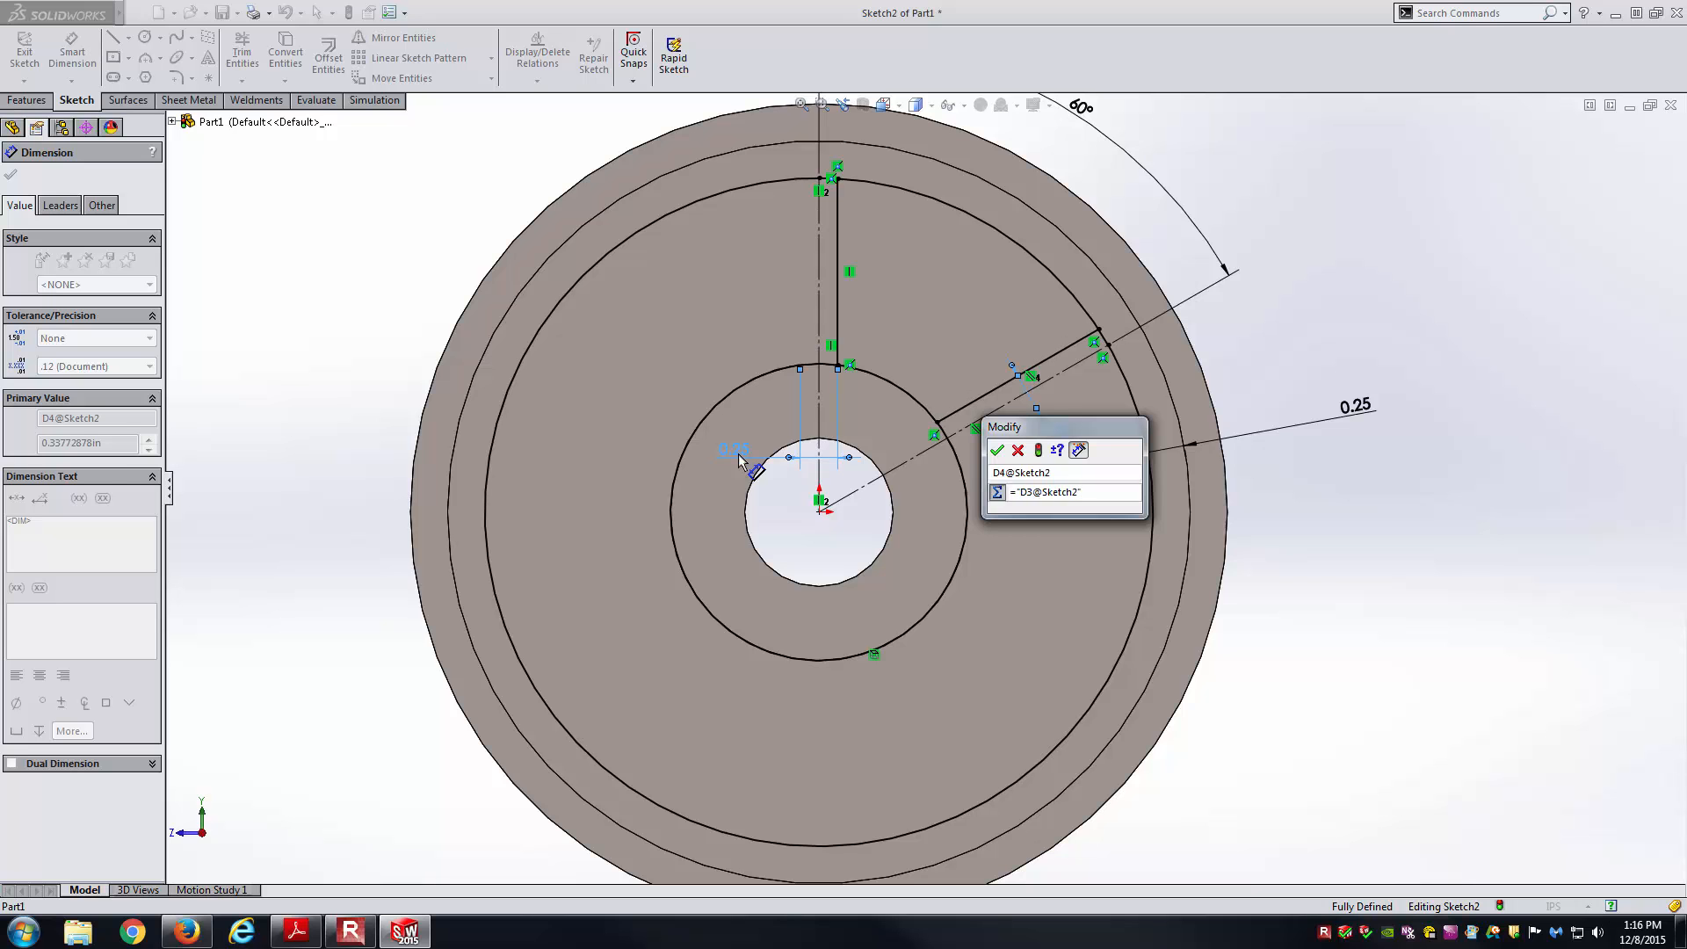
key("Return")
key("Escape")
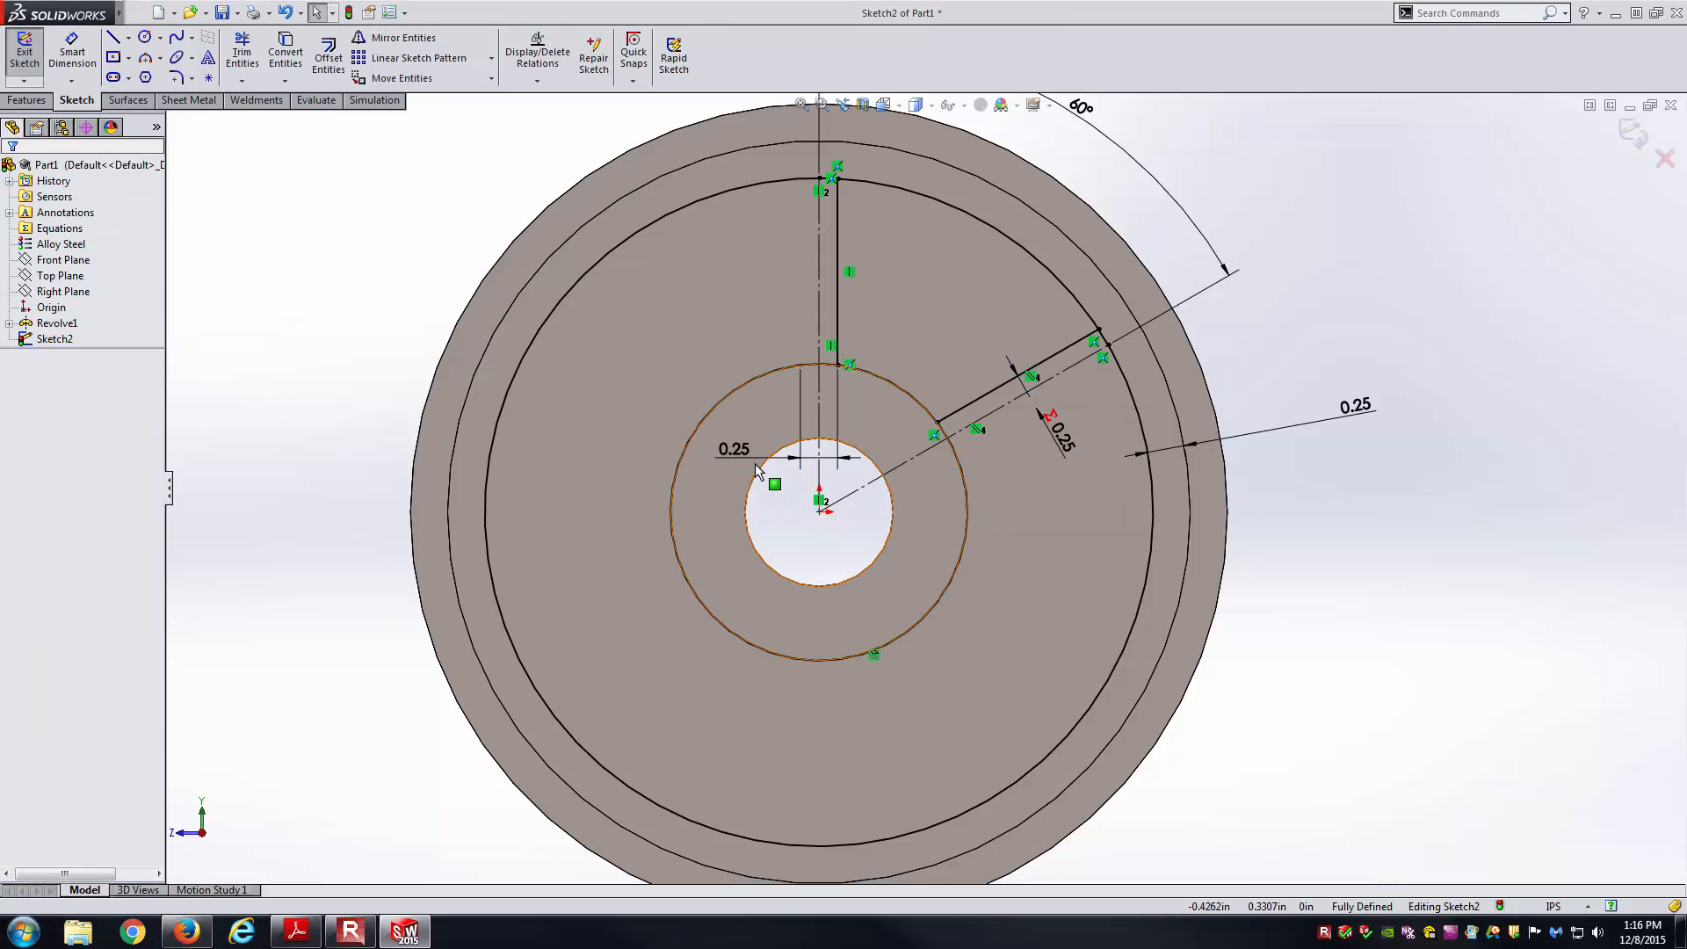
left_click_drag(756, 470, 770, 255)
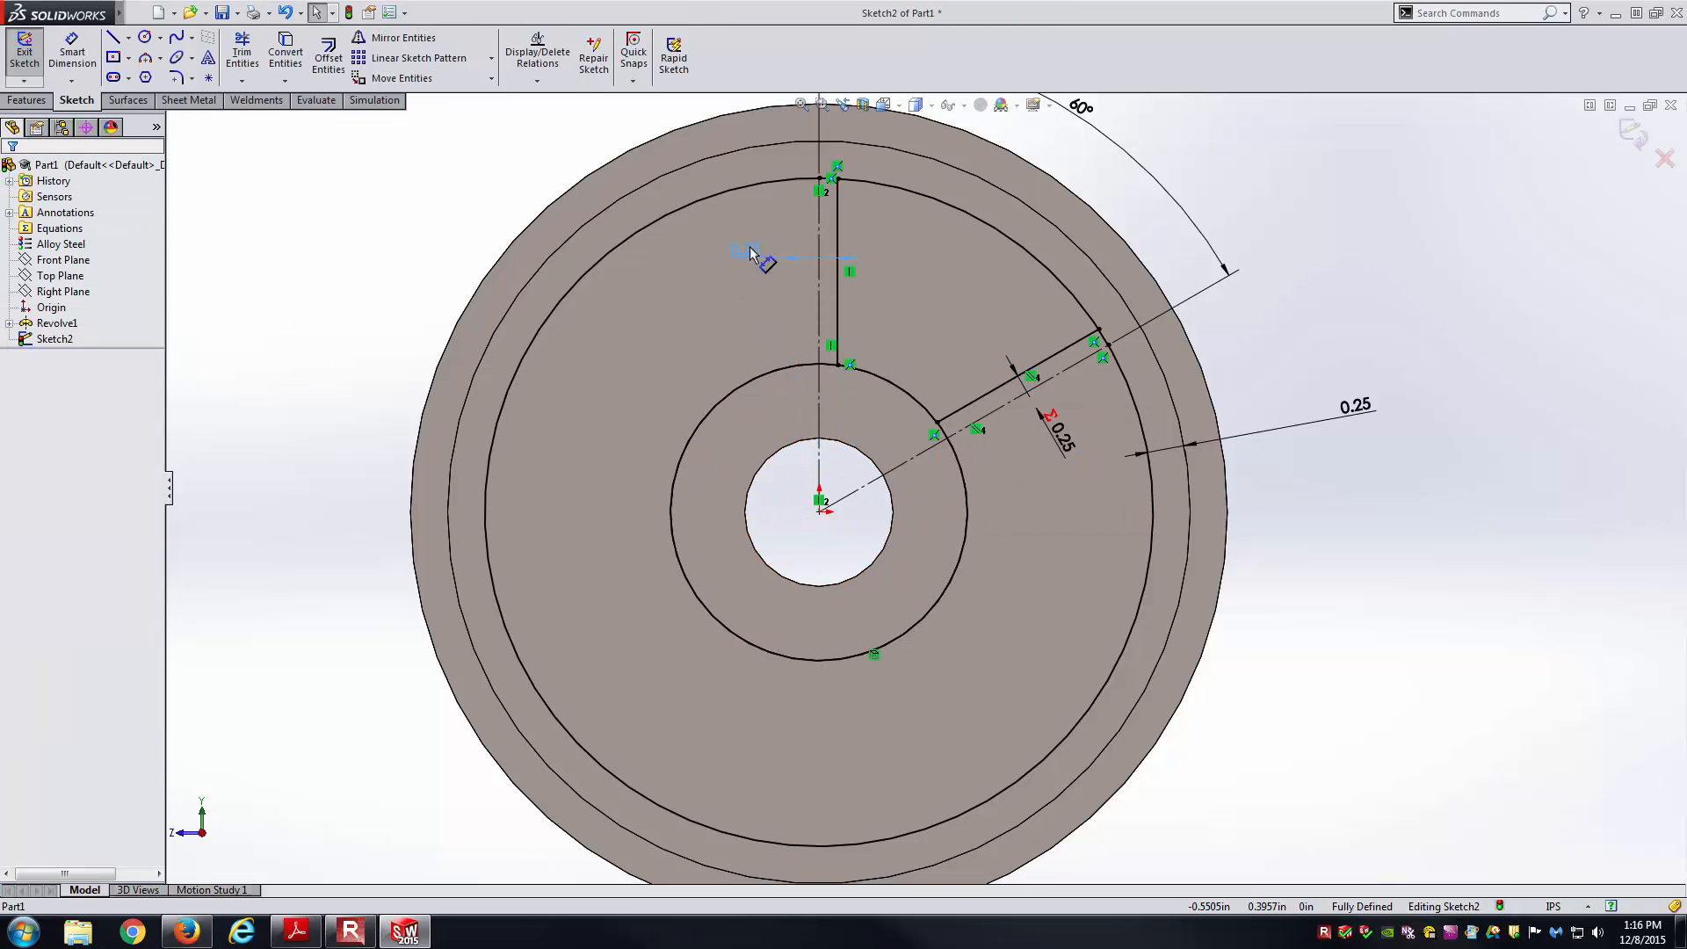
left_click(1070, 445)
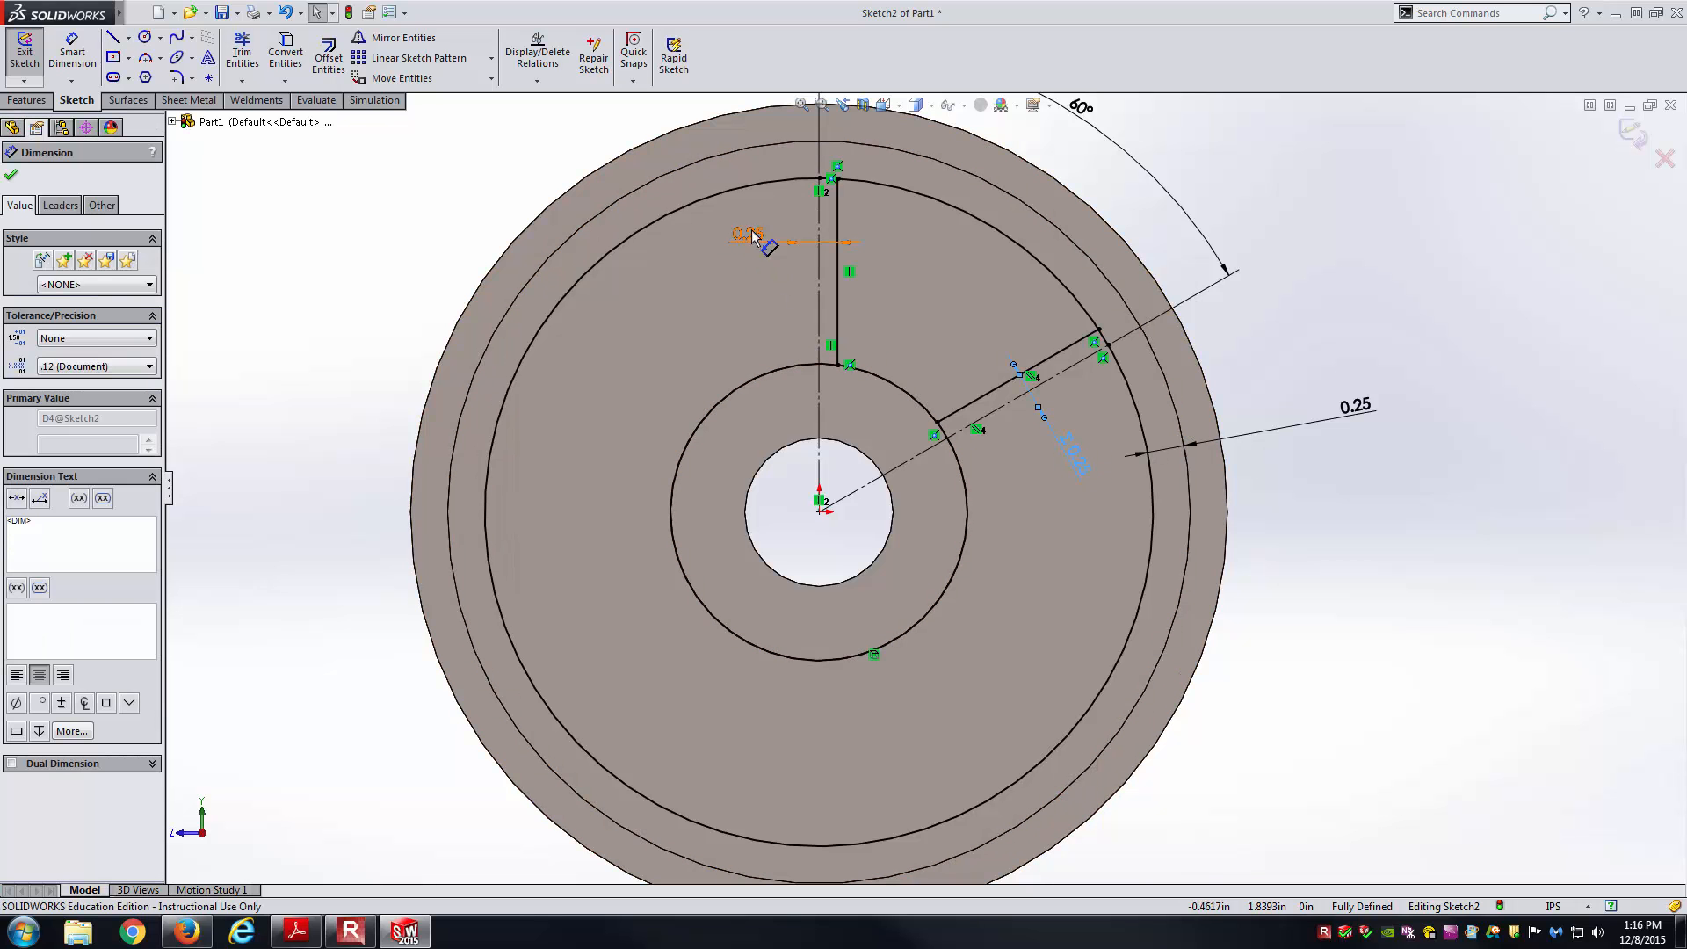
key("Escape")
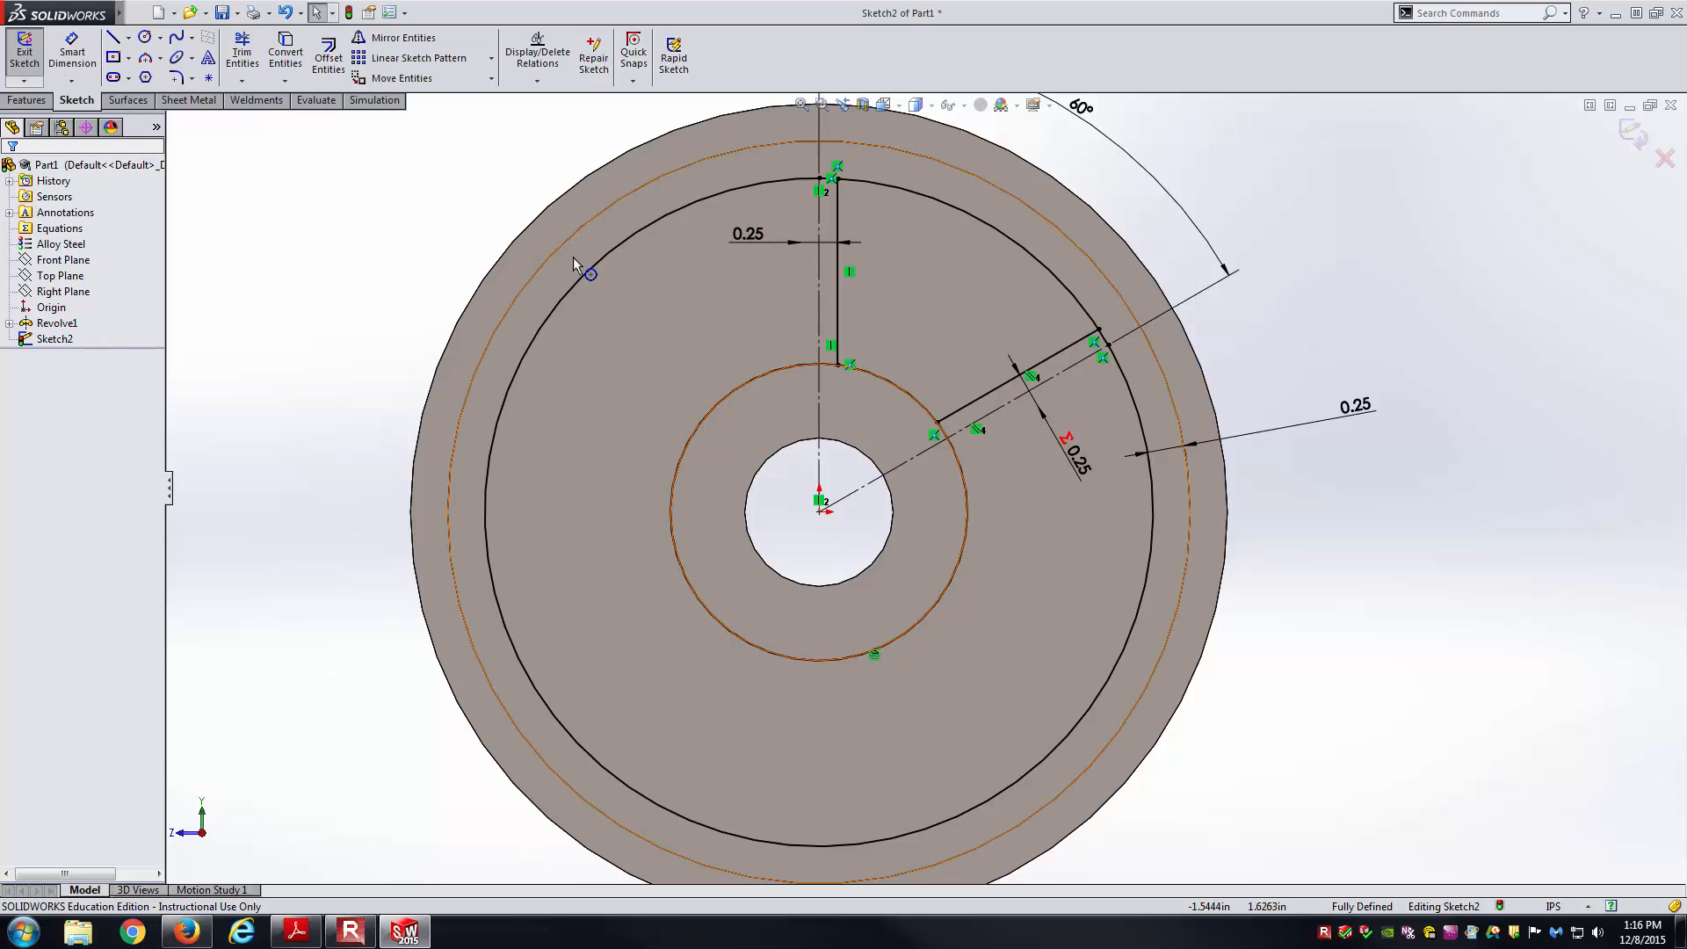
Power-trim the rim and hub circle portions lying outside the spoke window.
left_click(244, 58)
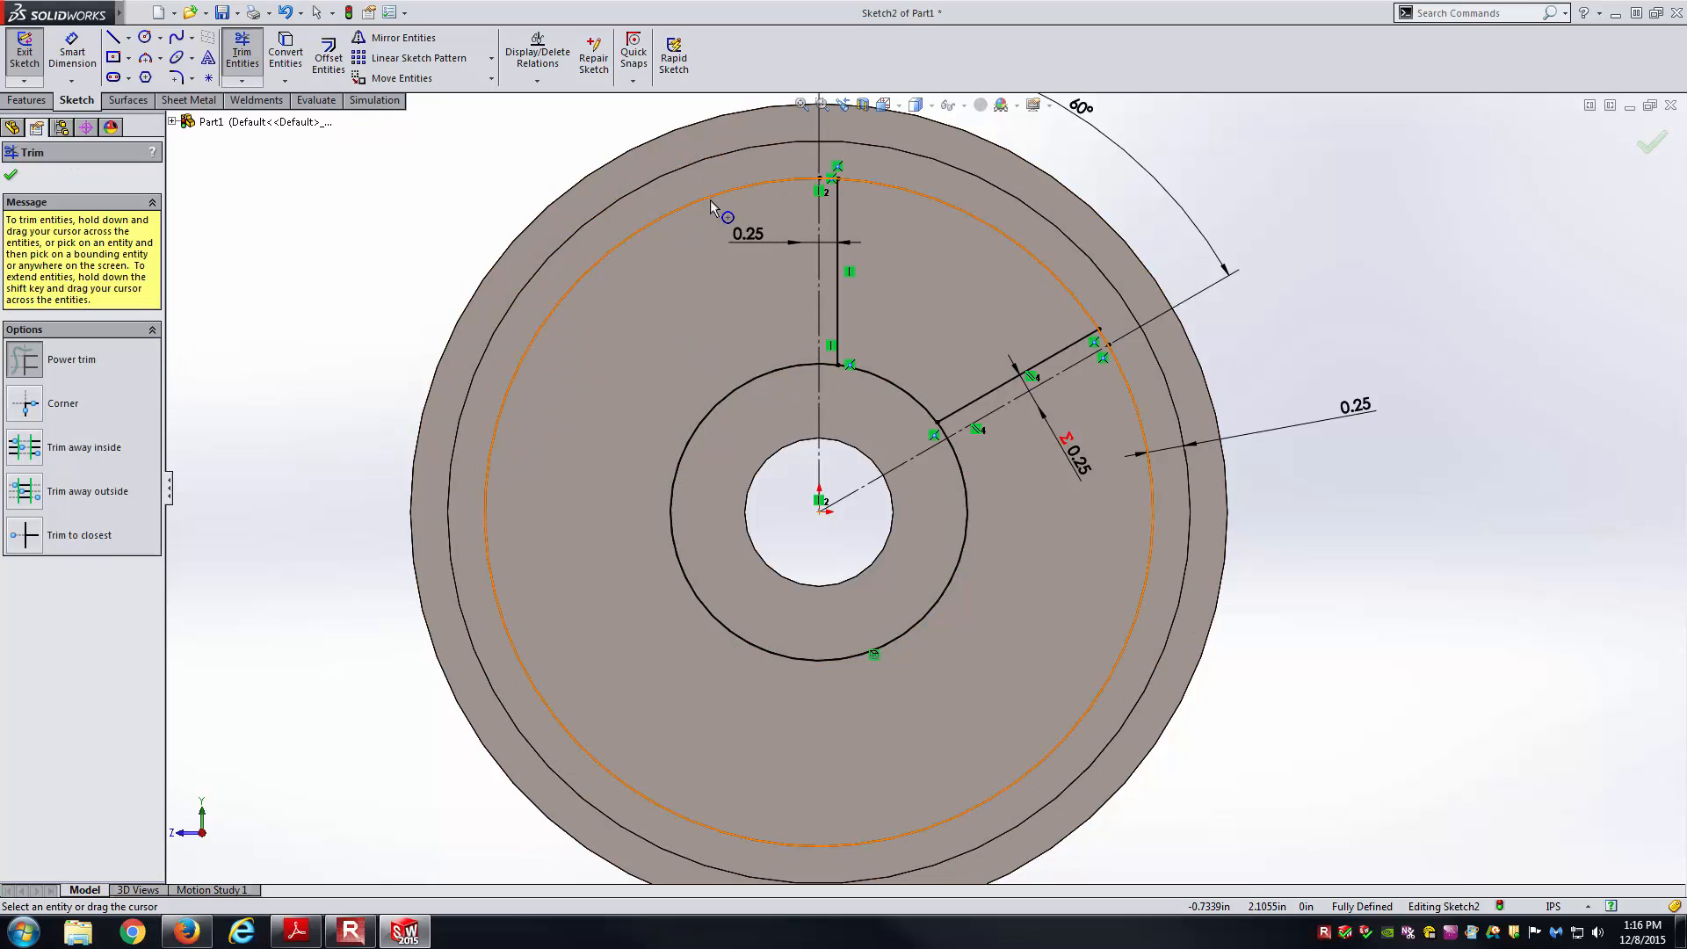
left_click_drag(721, 258, 698, 184)
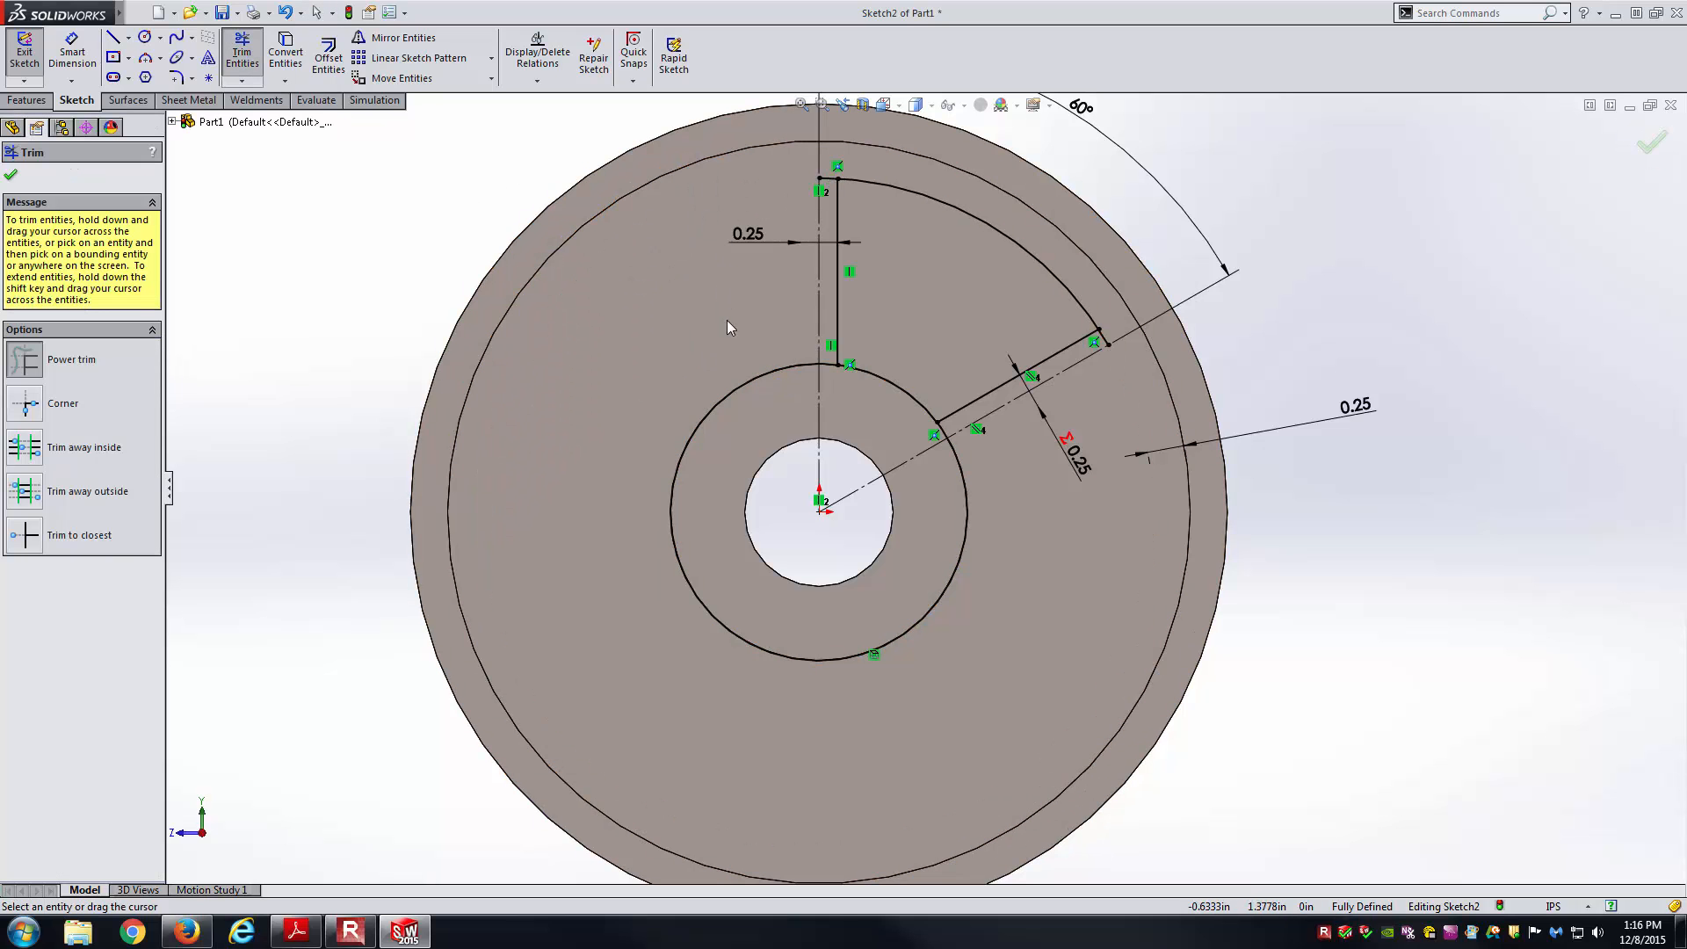
left_click_drag(740, 382, 741, 392)
scroll(850, 185, "down", 5)
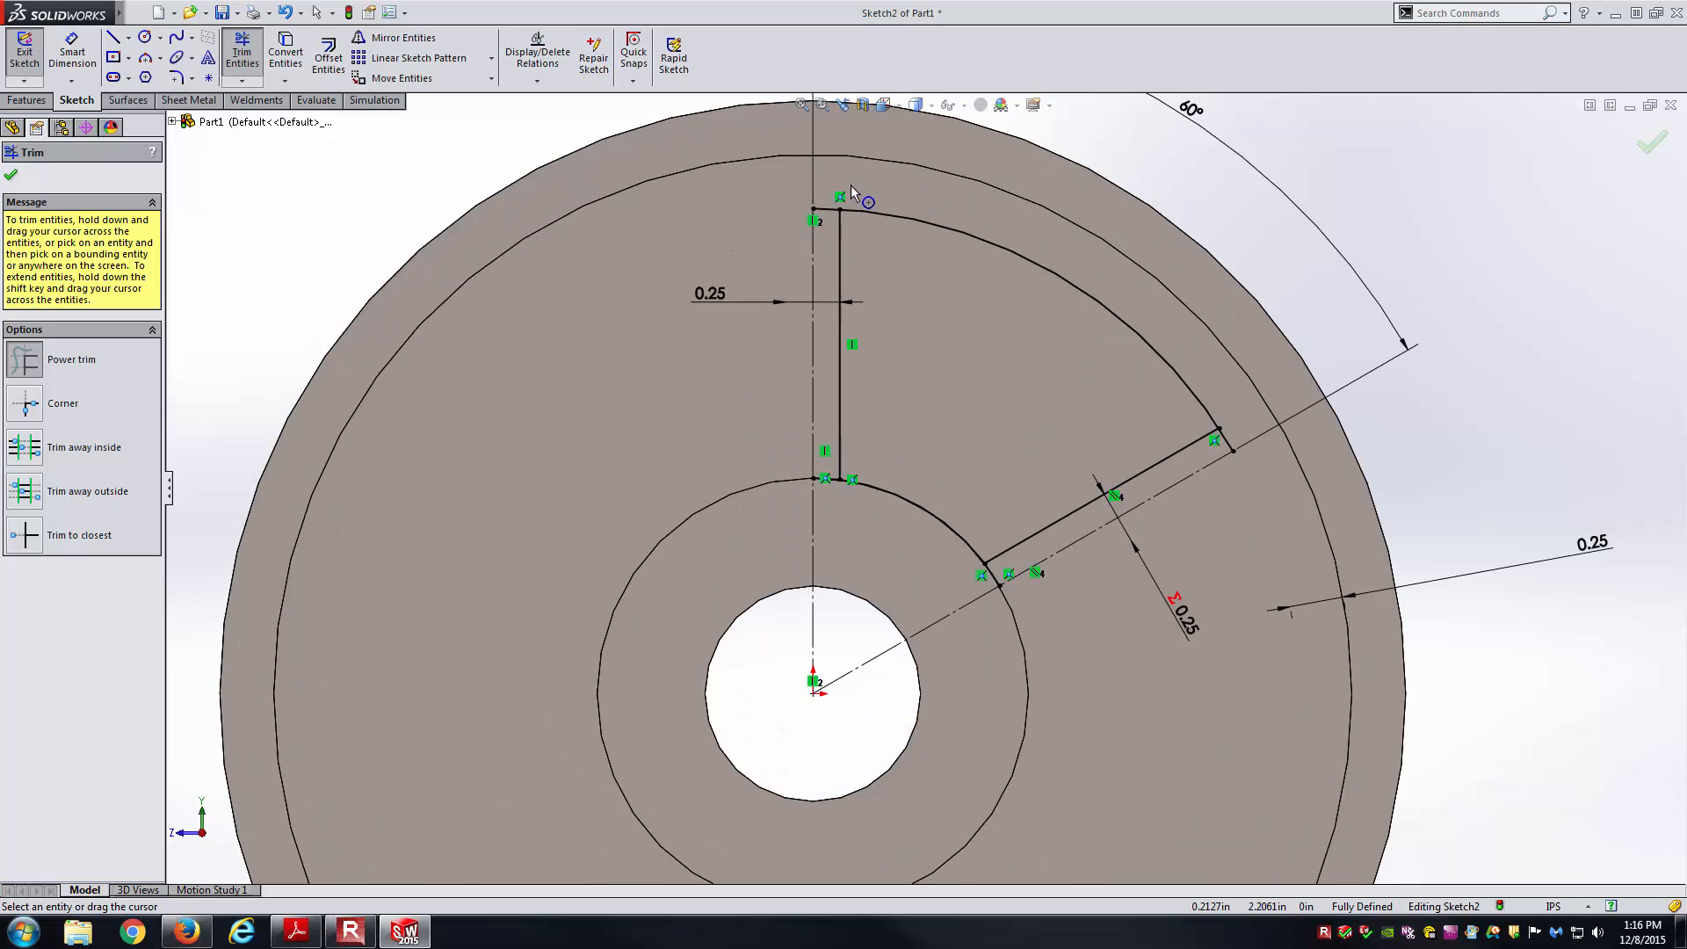
scroll(817, 500, "up", 8)
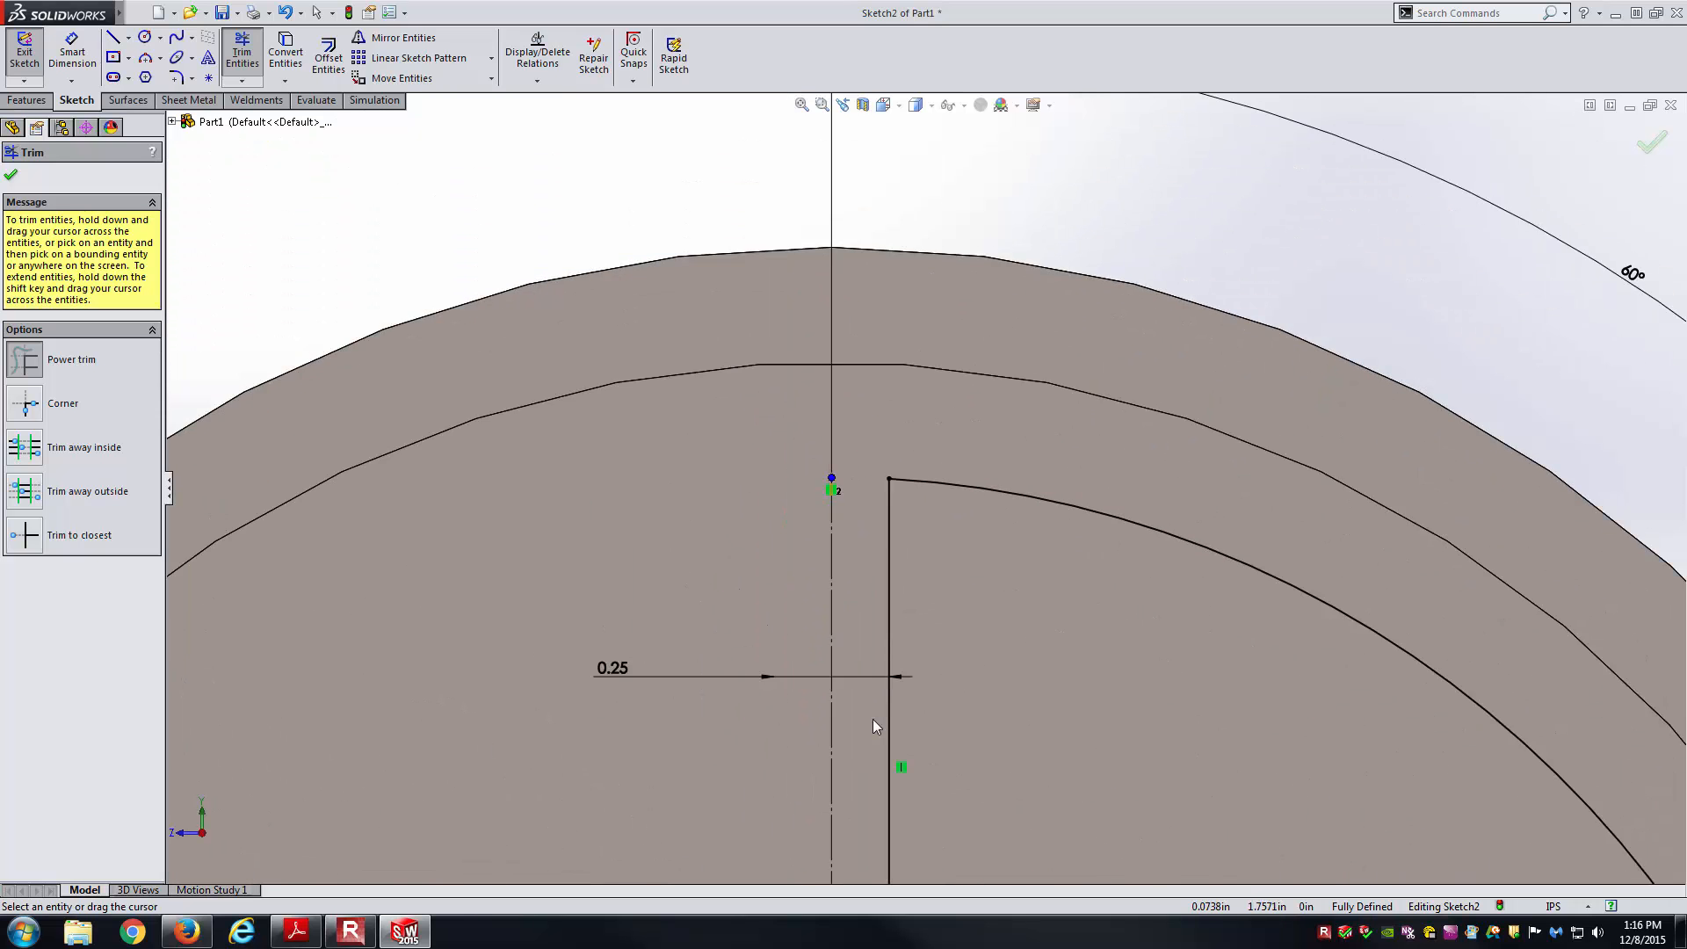
scroll(910, 687, "down", 6)
scroll(914, 509, "up", 6)
scroll(1052, 700, "down", 4)
scroll(947, 757, "up", 5)
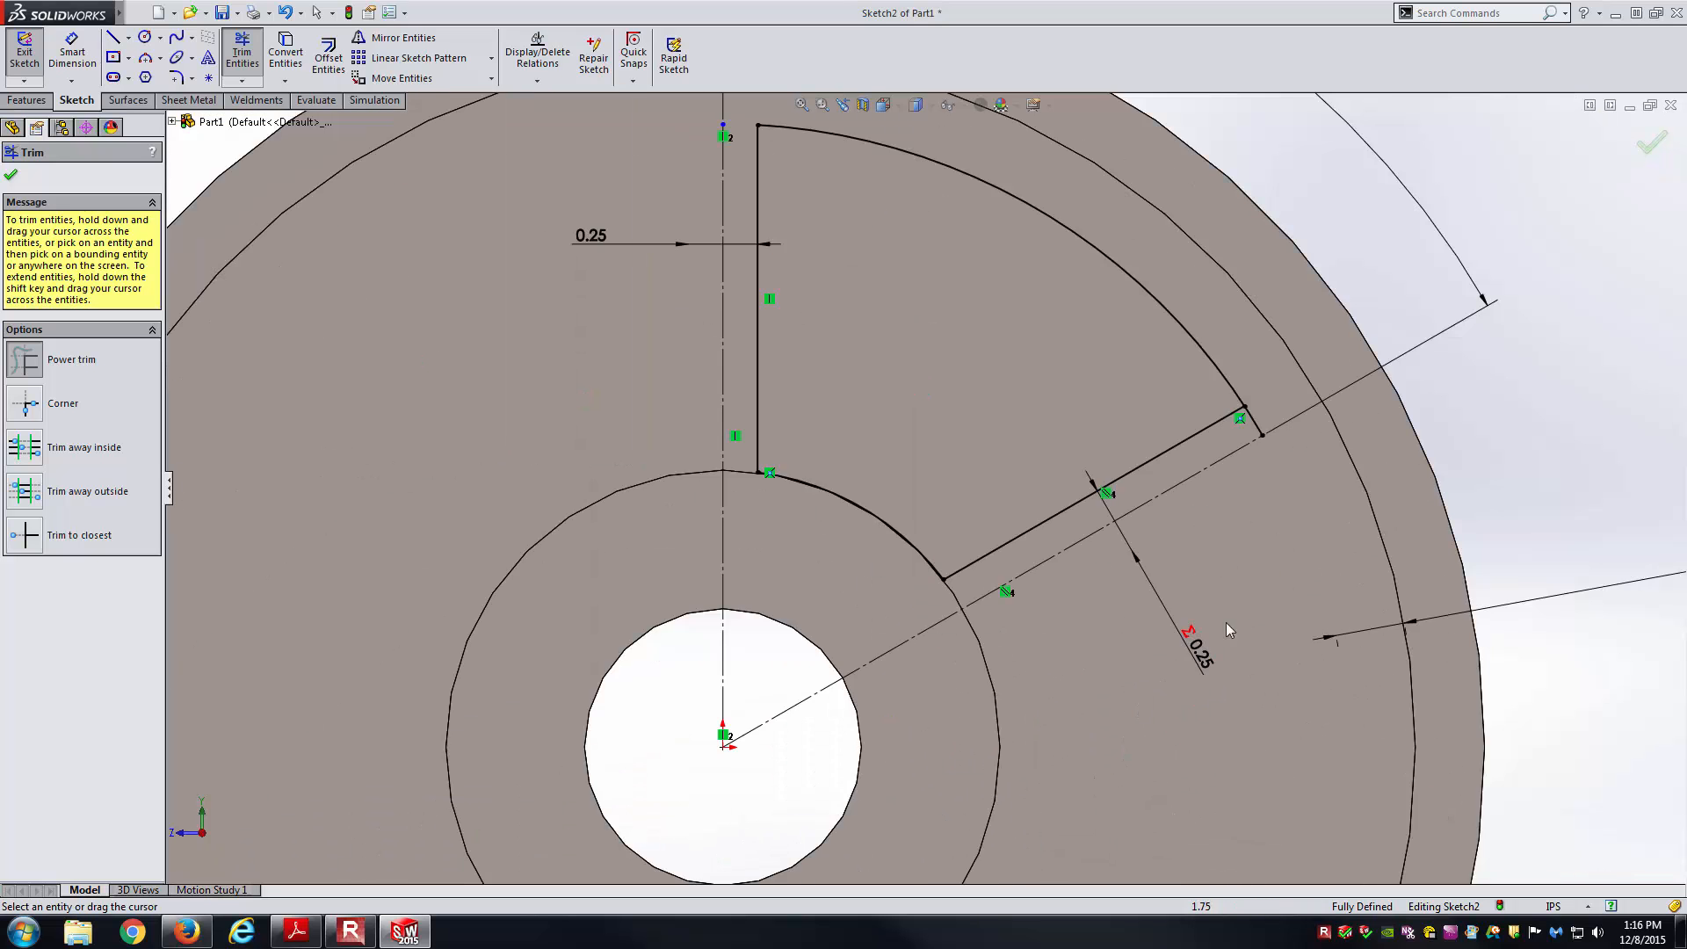
scroll(1188, 397, "down", 5)
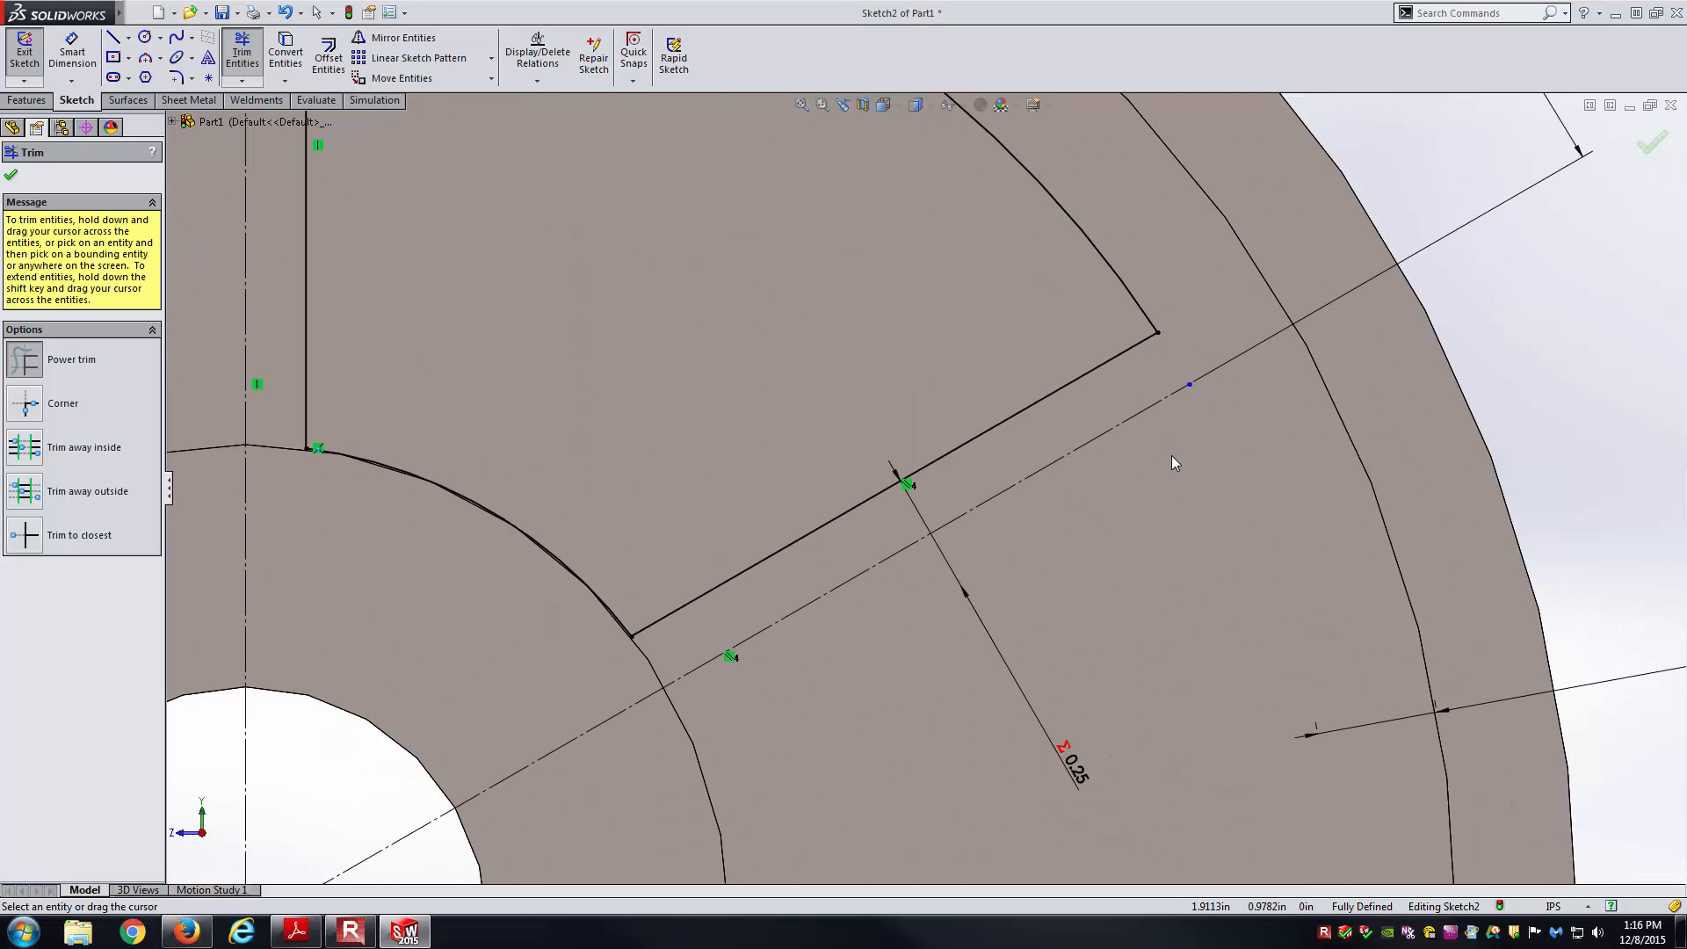
key("Escape")
scroll(1092, 459, "up", 5)
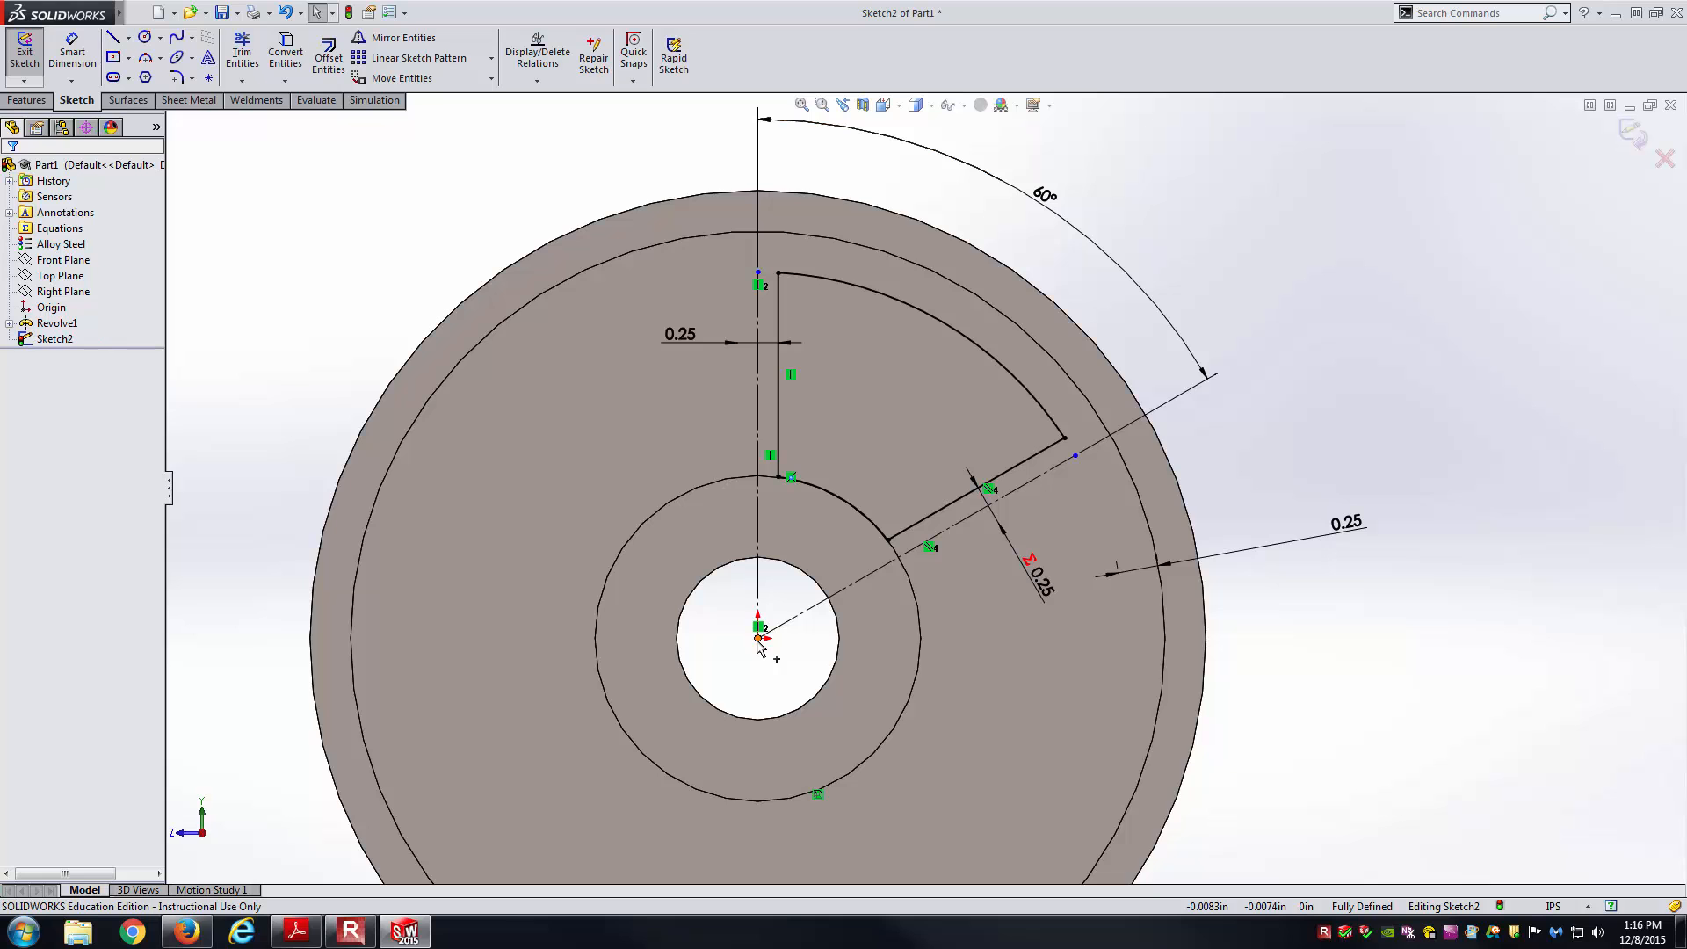
Reattach the 60° centerline's ends to the hub and outer circles, then close point properties.
left_click_drag(1076, 457, 1209, 471)
left_click(1270, 470)
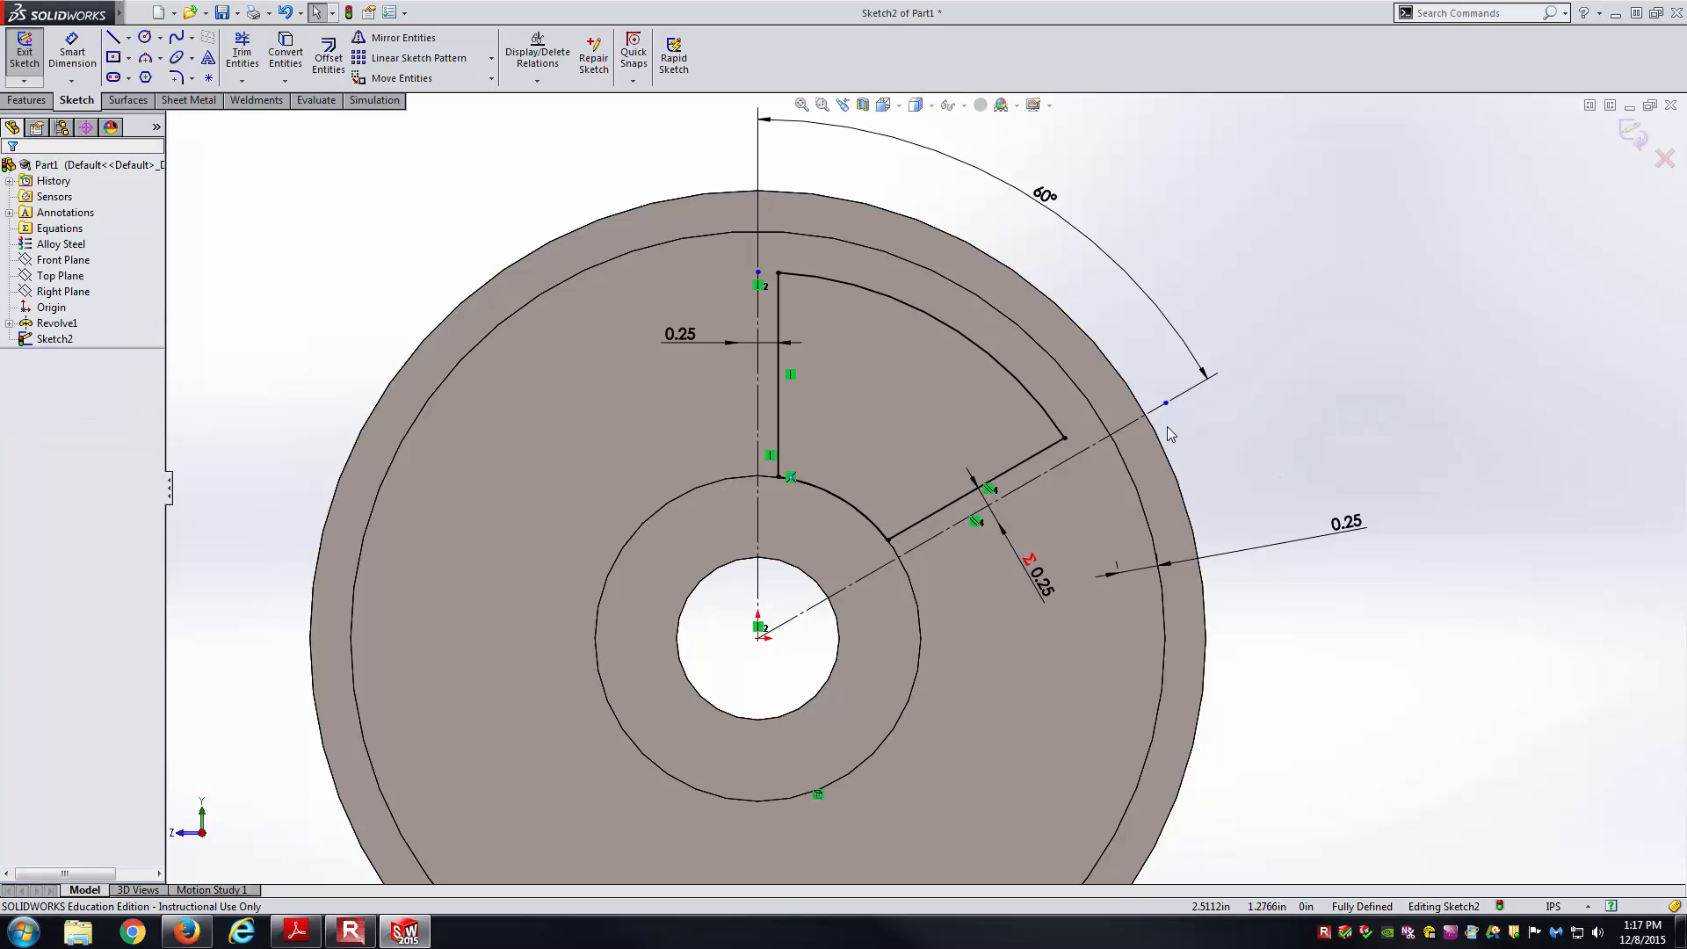
left_click_drag(1166, 403, 1122, 434)
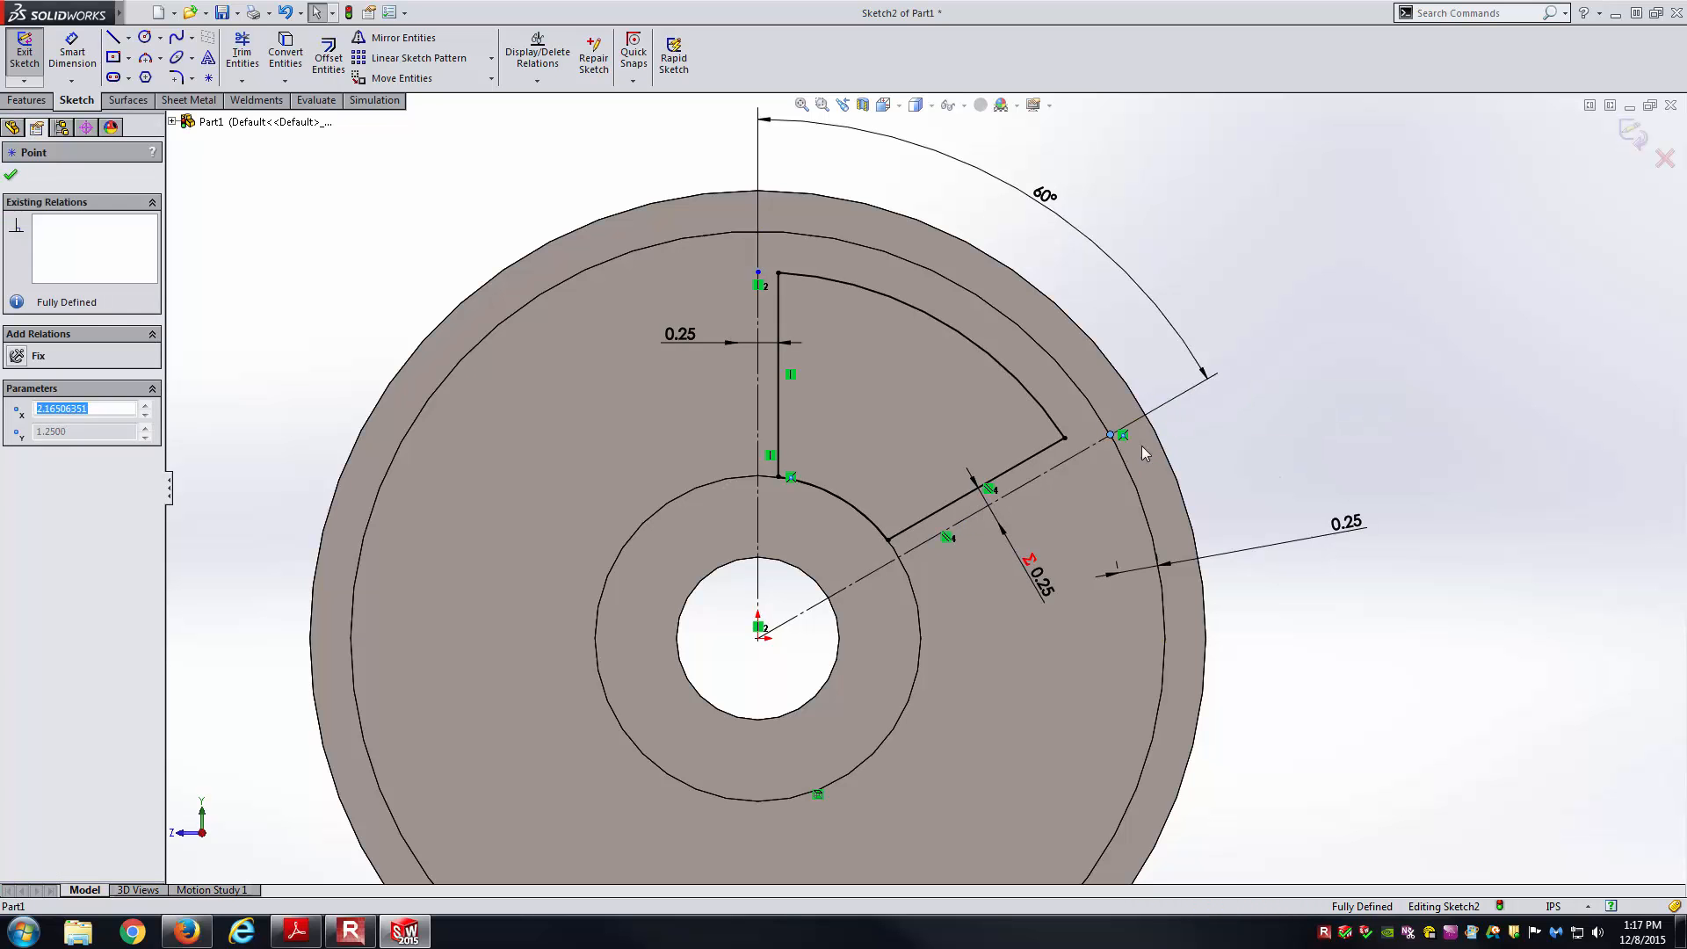
left_click(1314, 468)
left_click_drag(758, 274, 758, 232)
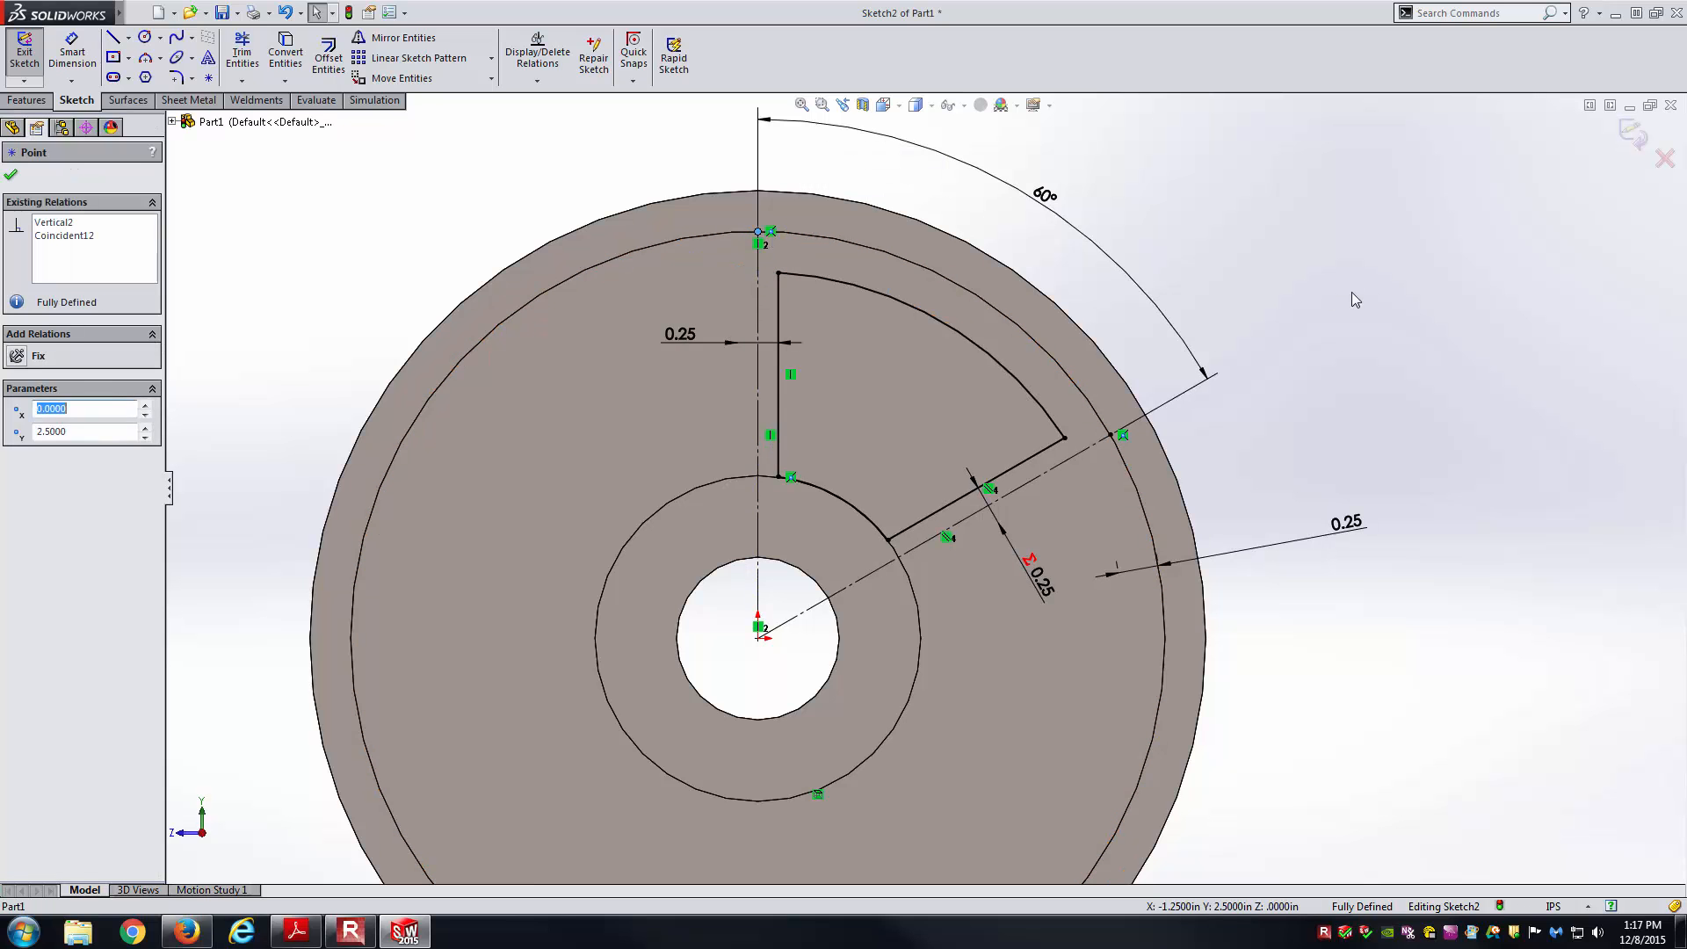
left_click(1327, 334)
scroll(1192, 556, "up", 1)
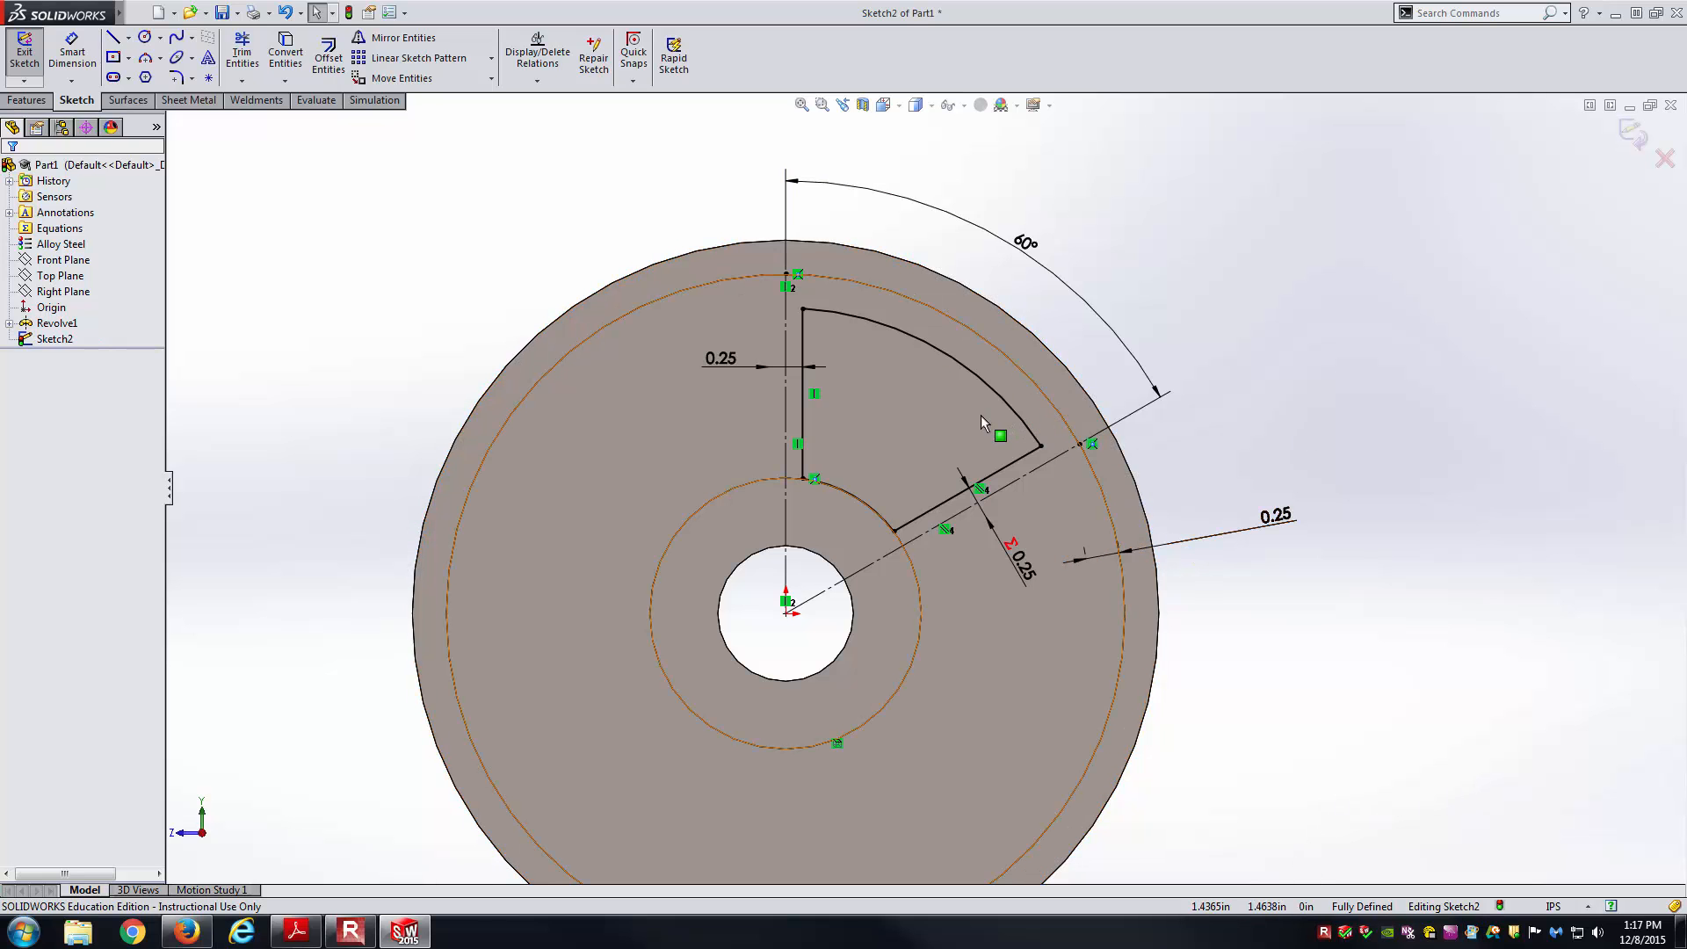
left_click(296, 930)
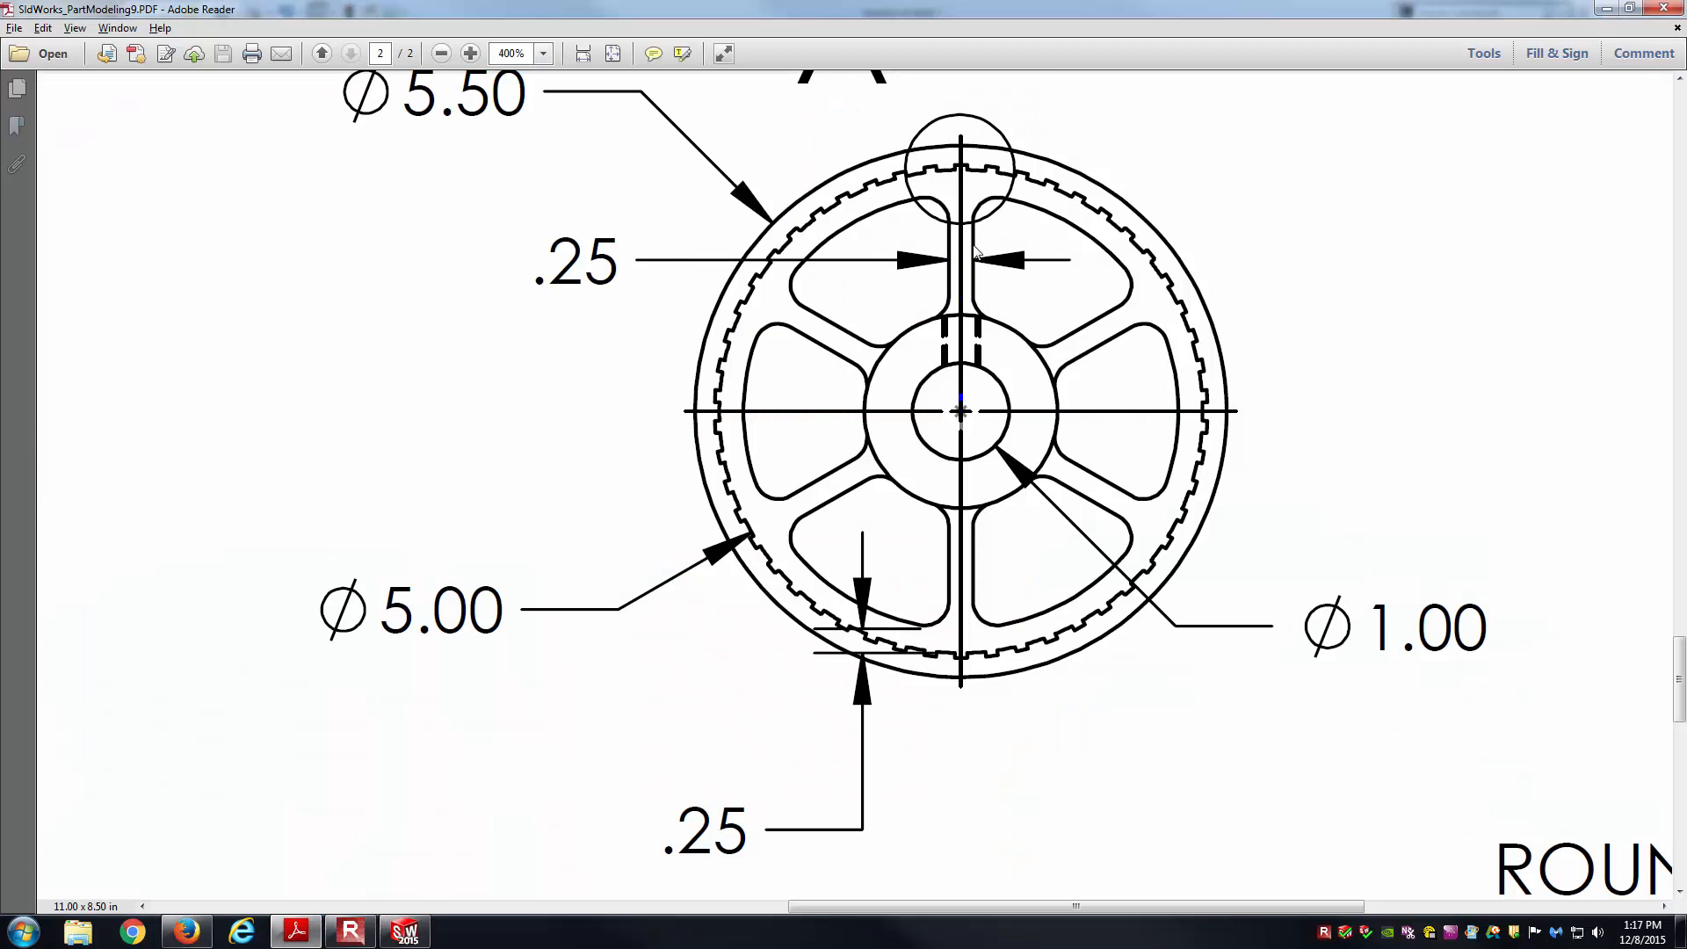
middle_click(1168, 369)
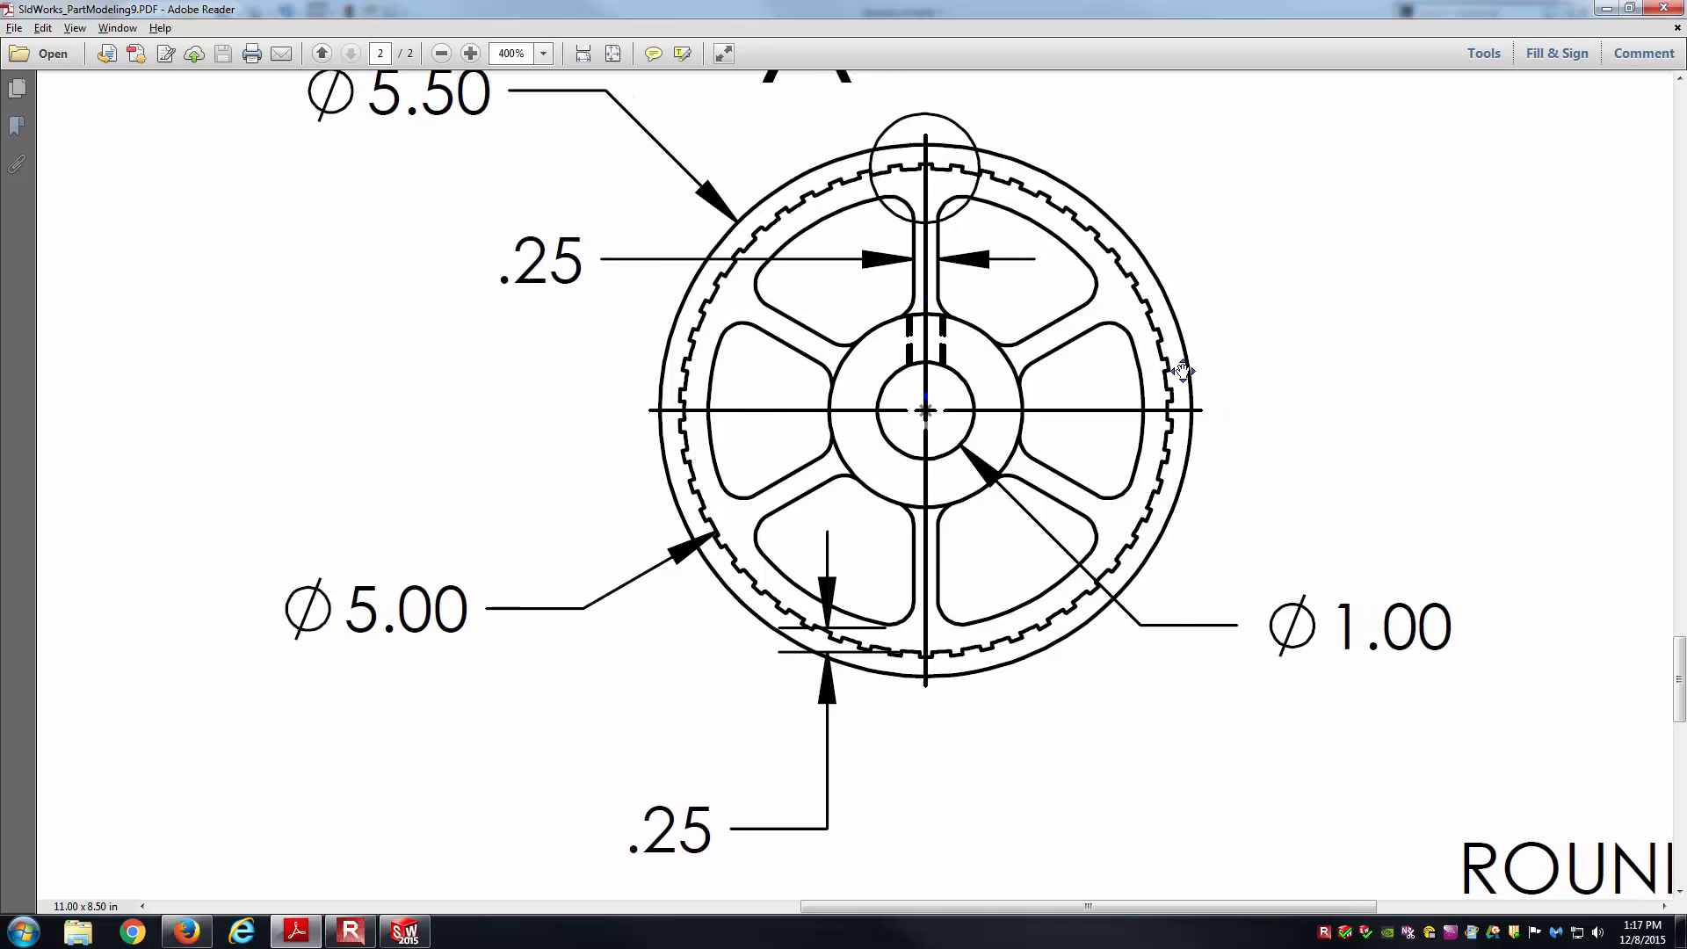
middle_click(1184, 373)
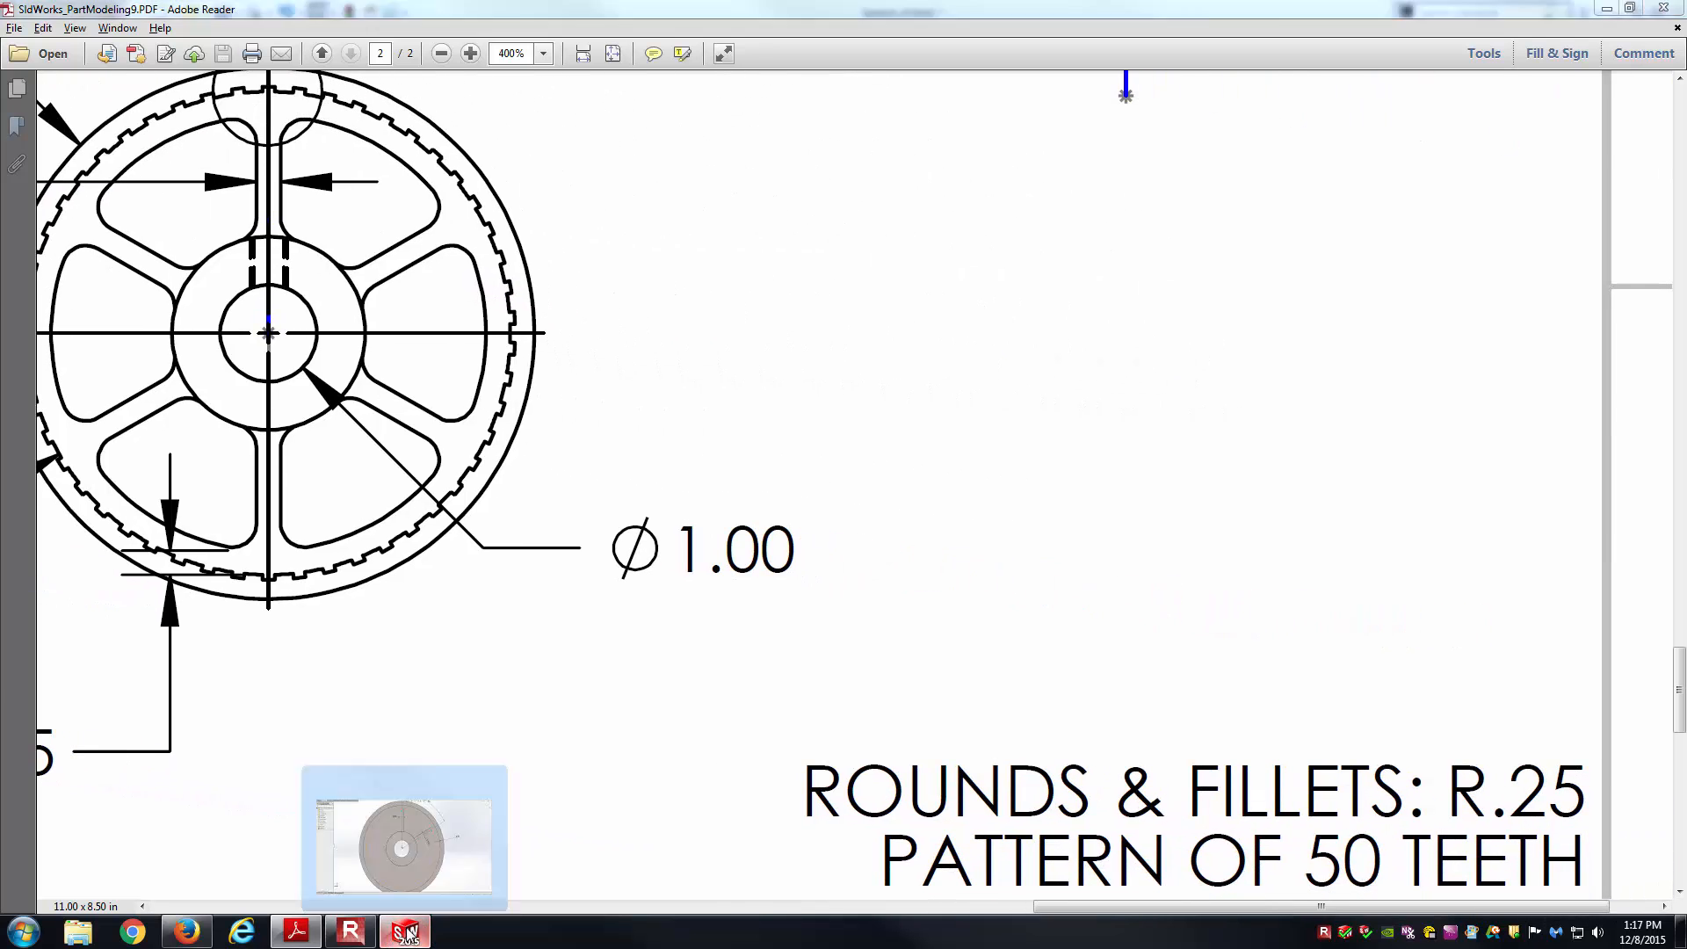
left_click(404, 931)
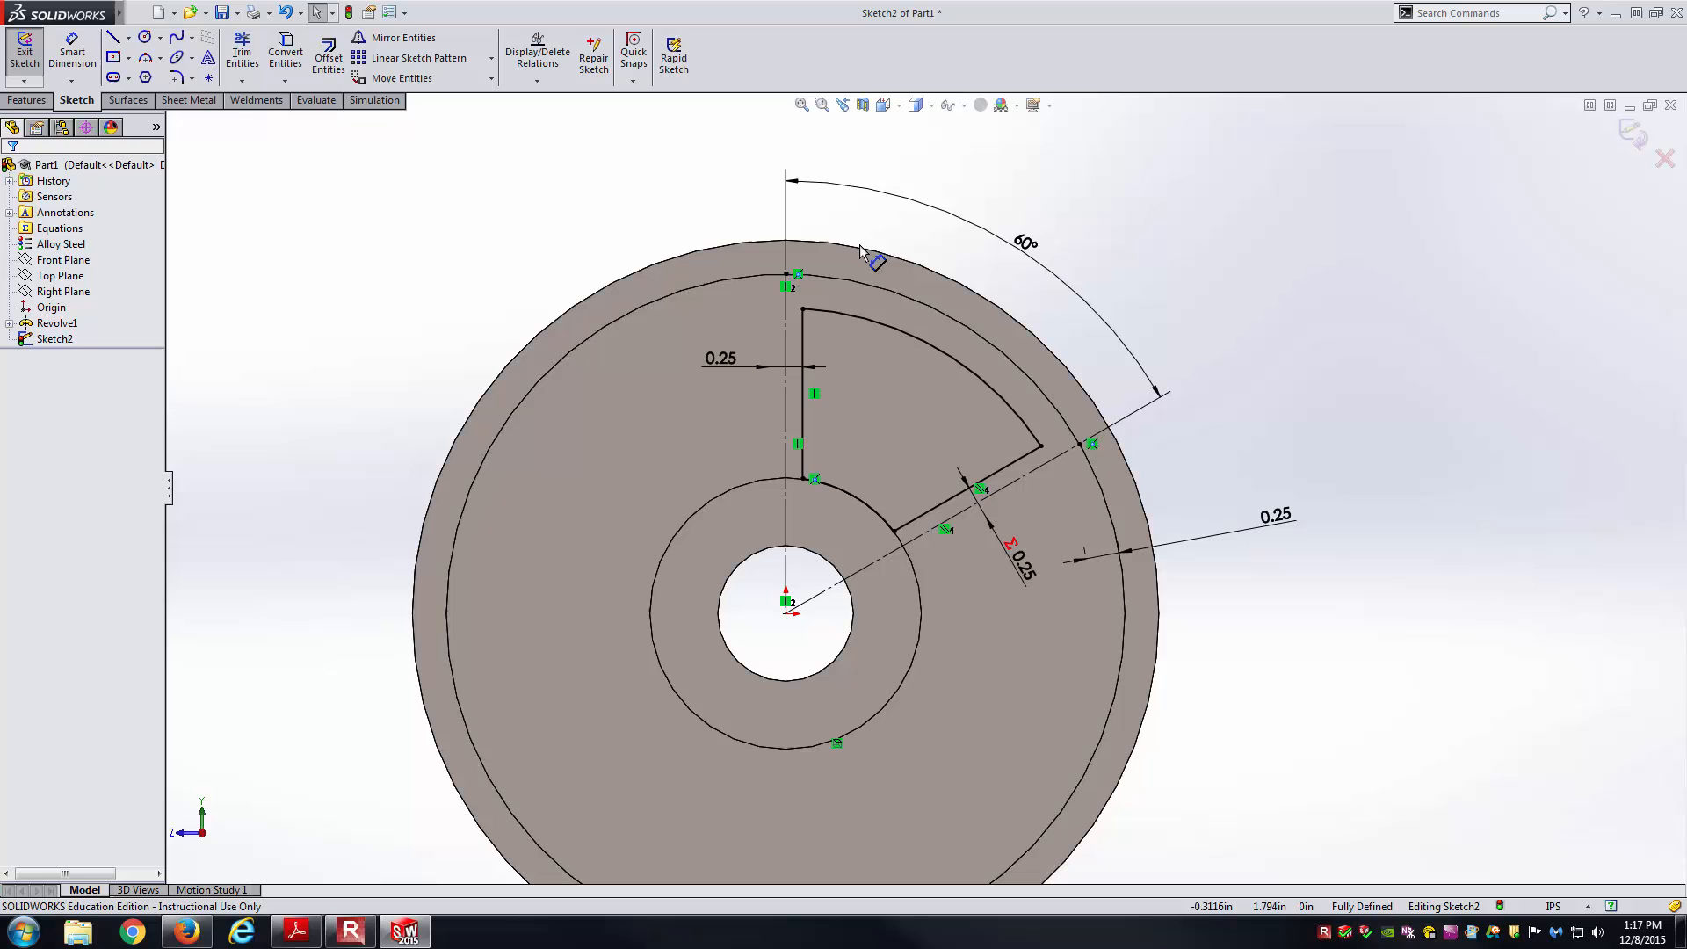
Round the spoke window's four corners with 0.25 in sketch fillets.
left_click(177, 78)
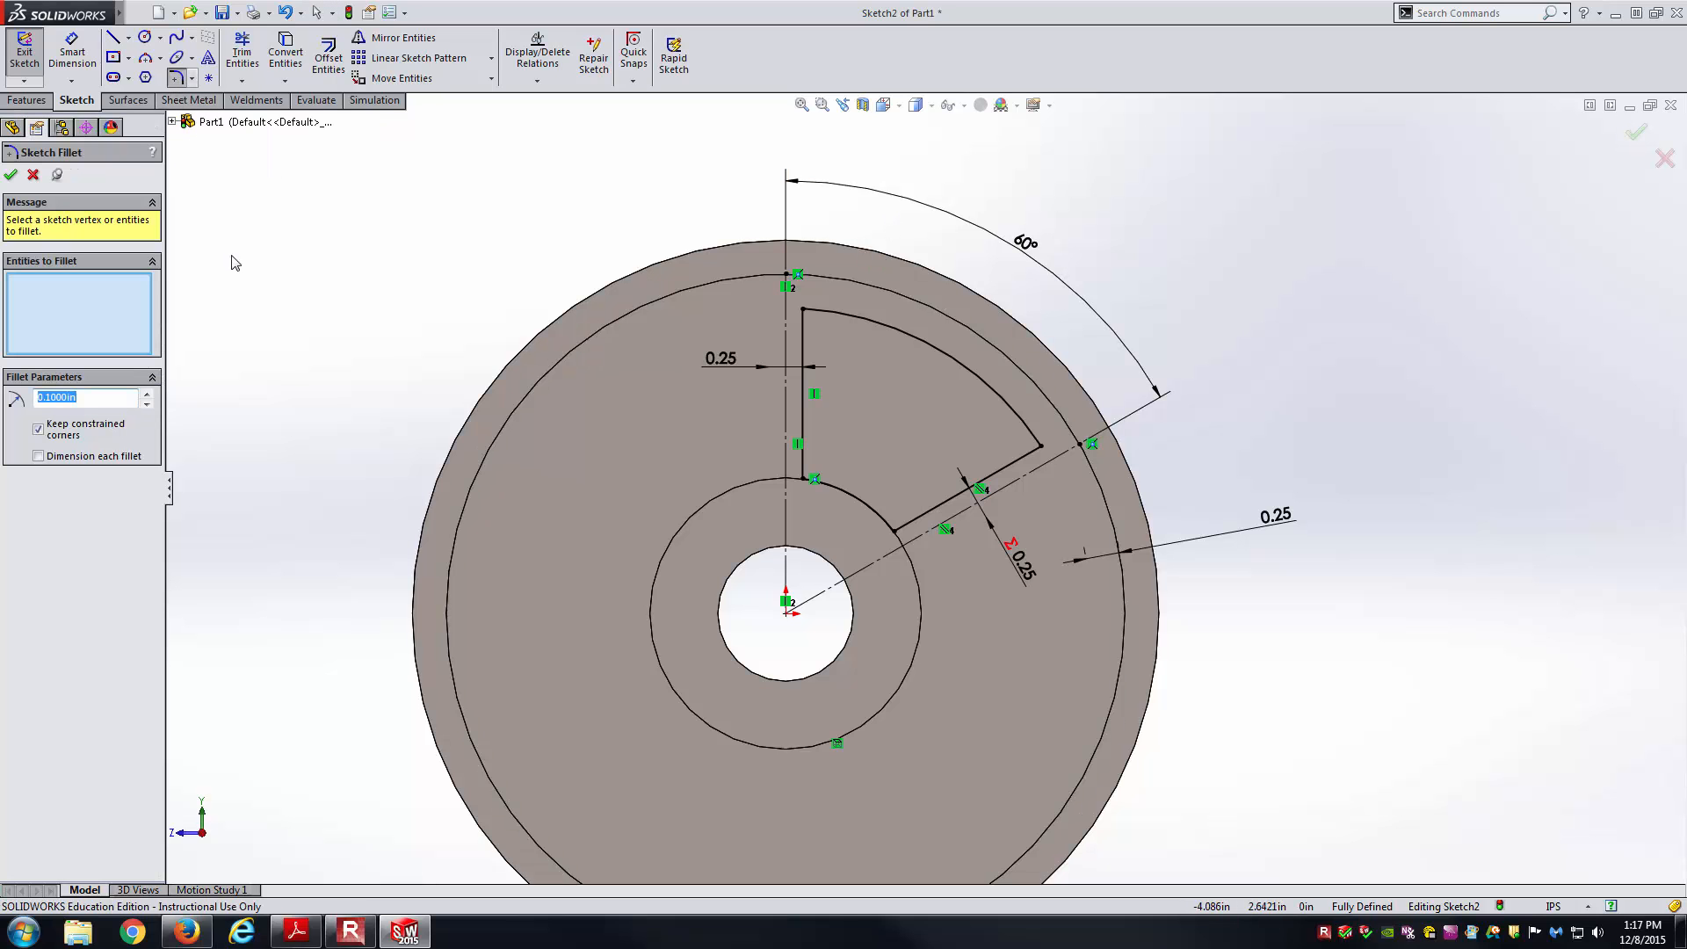
type("0.25")
key("Return")
left_click(802, 329)
left_click(837, 485)
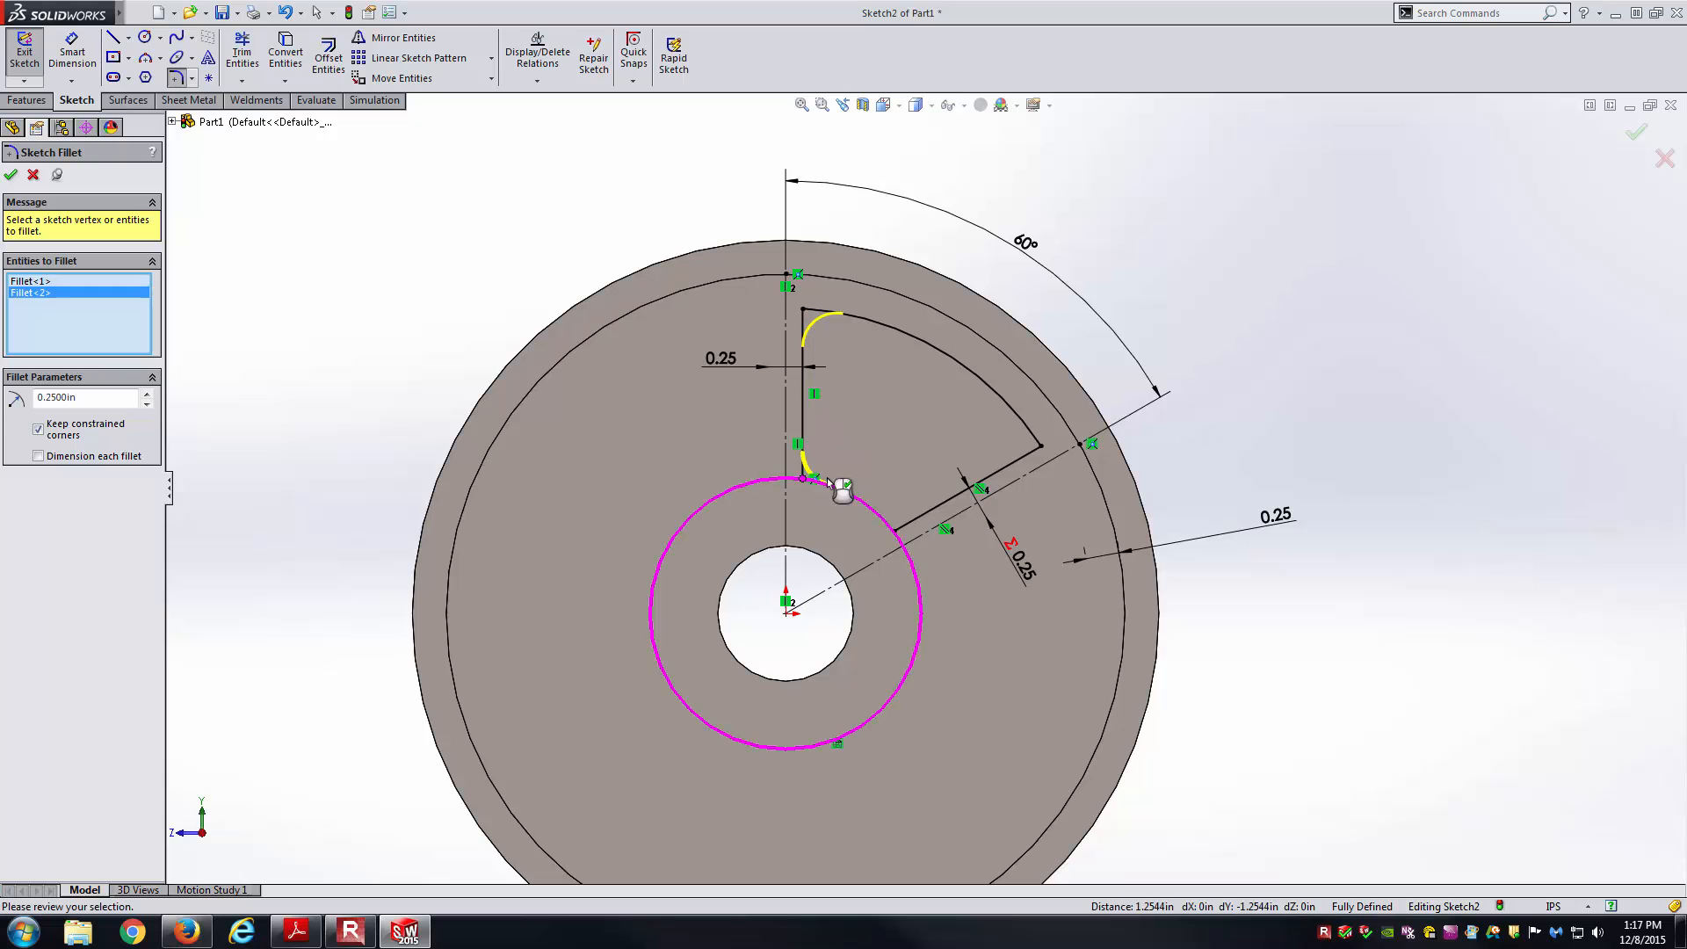
left_click(902, 533)
left_click(1040, 450)
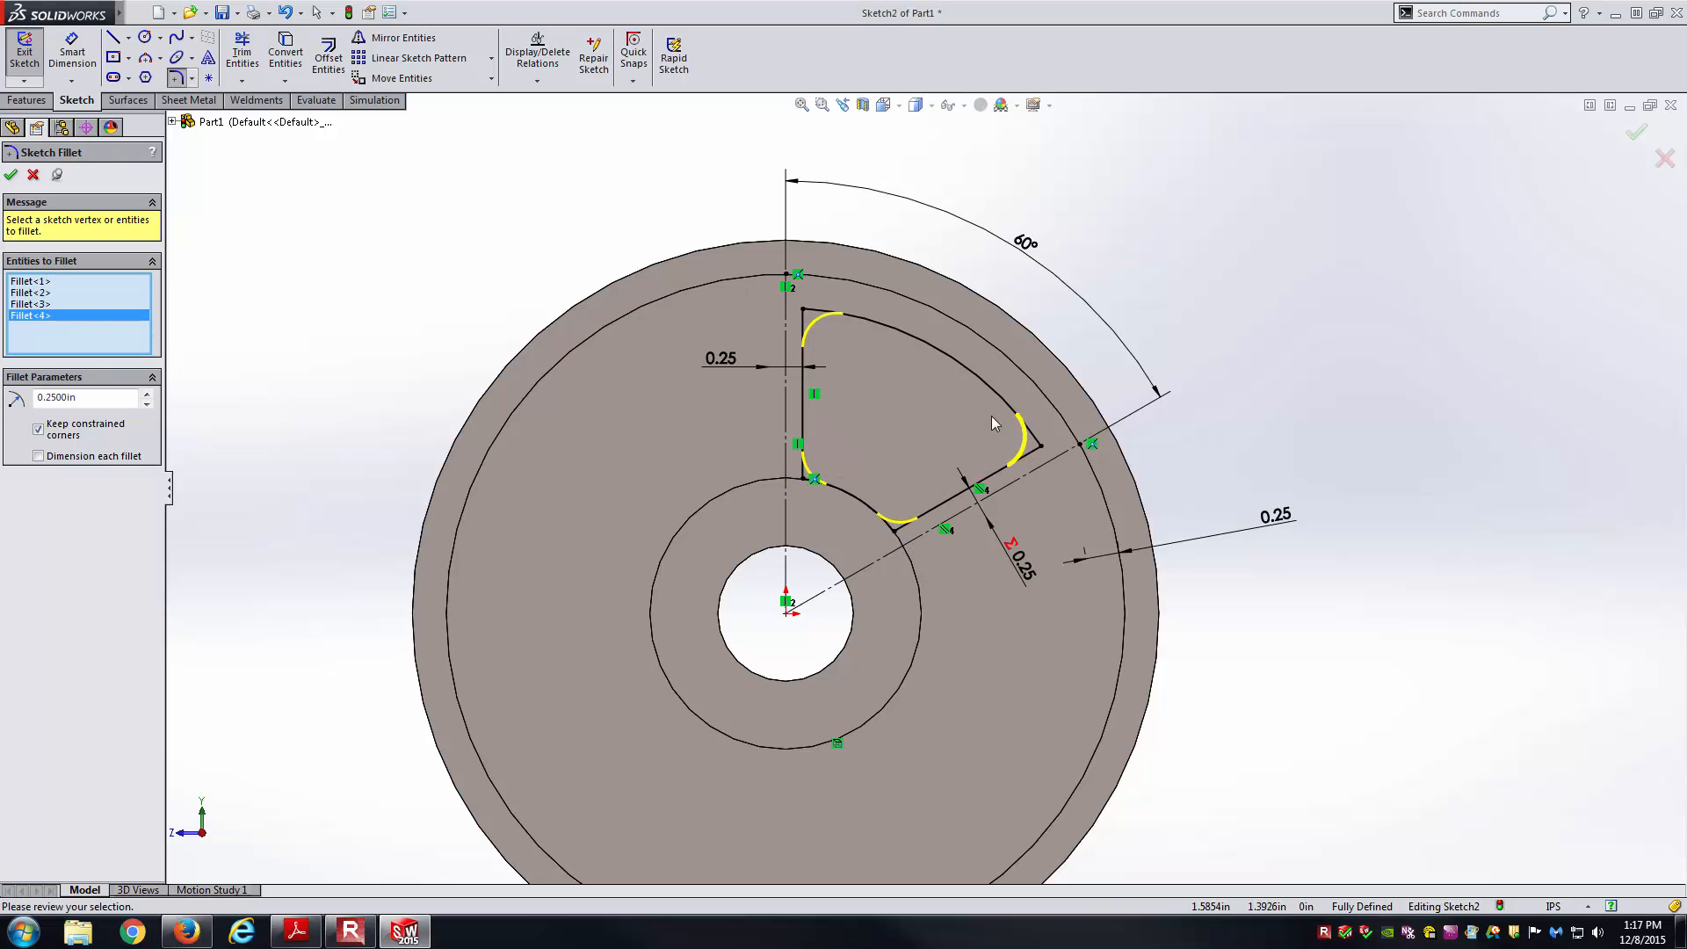
right_click(951, 381)
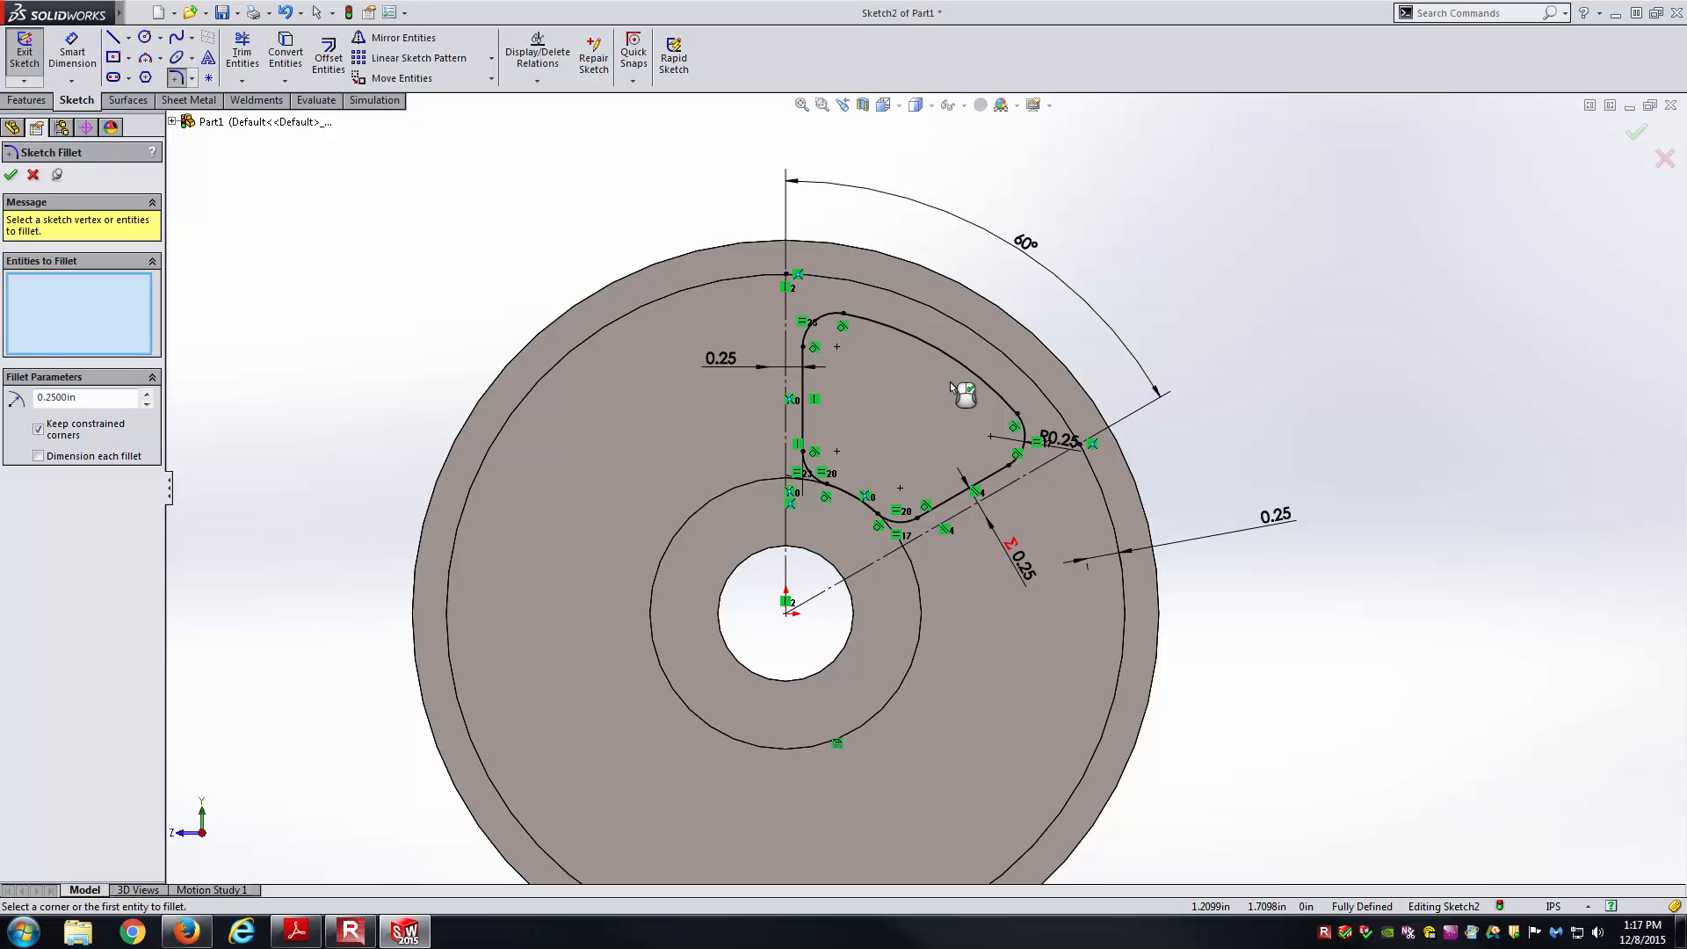
left_click(11, 174)
Move the R0.25 dimension clear of the sketch and return to the Front view.
left_click_drag(1090, 442, 1142, 430)
left_click(1279, 487)
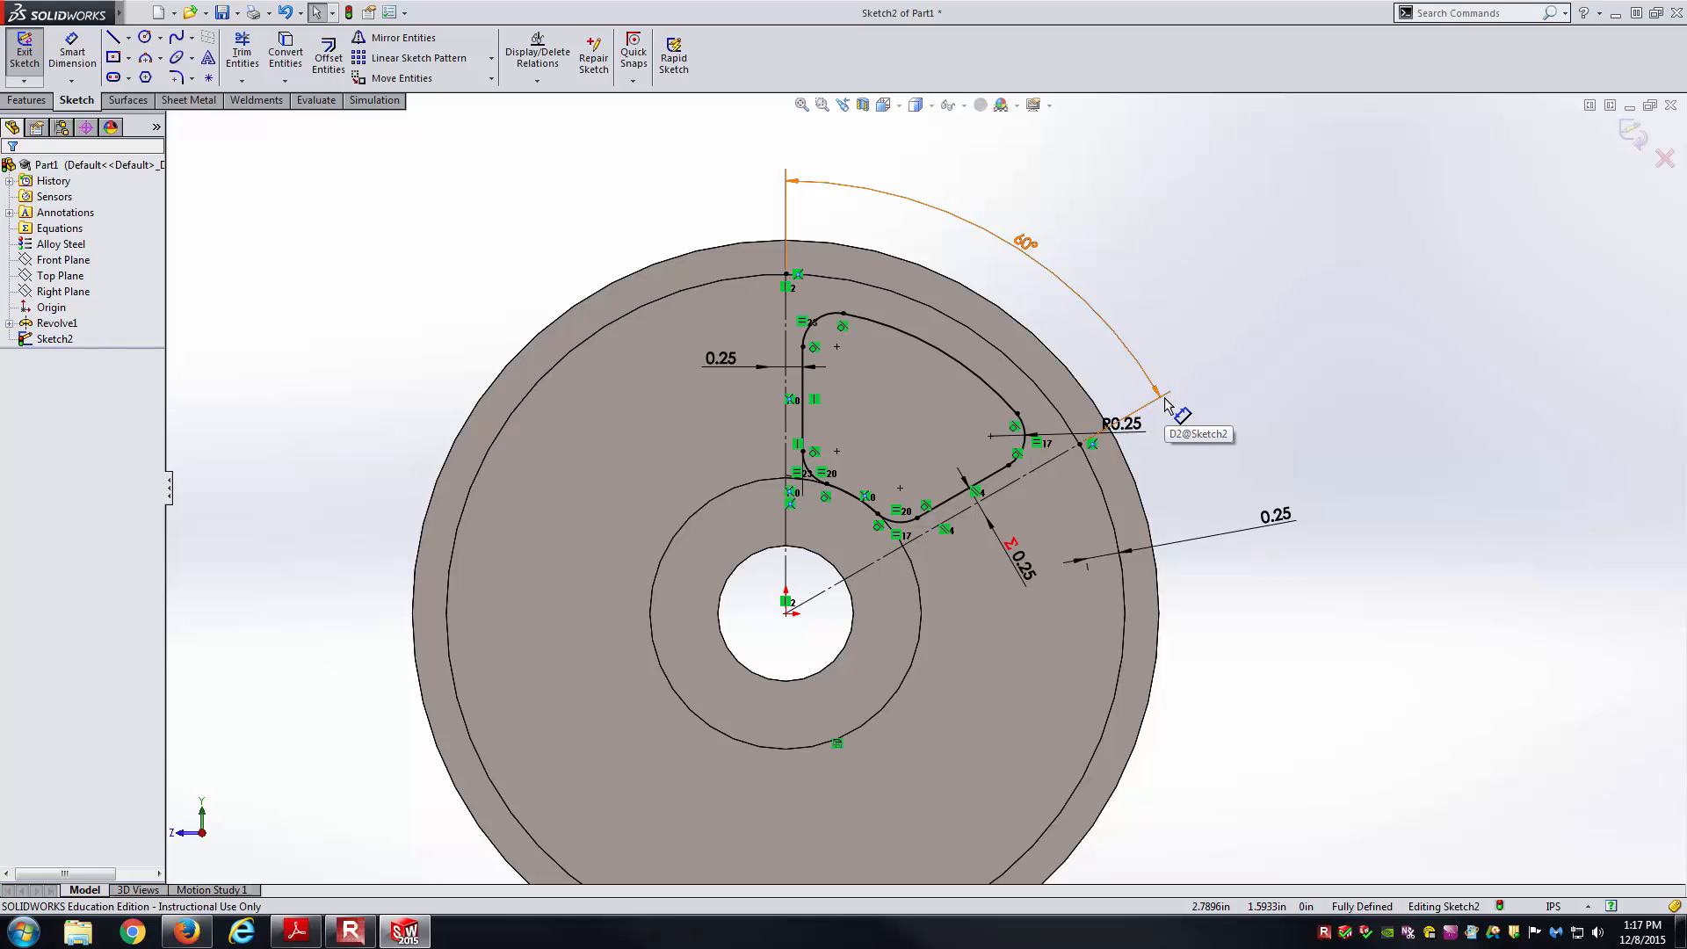
middle_click_drag(755, 463, 746, 518)
left_click(882, 106)
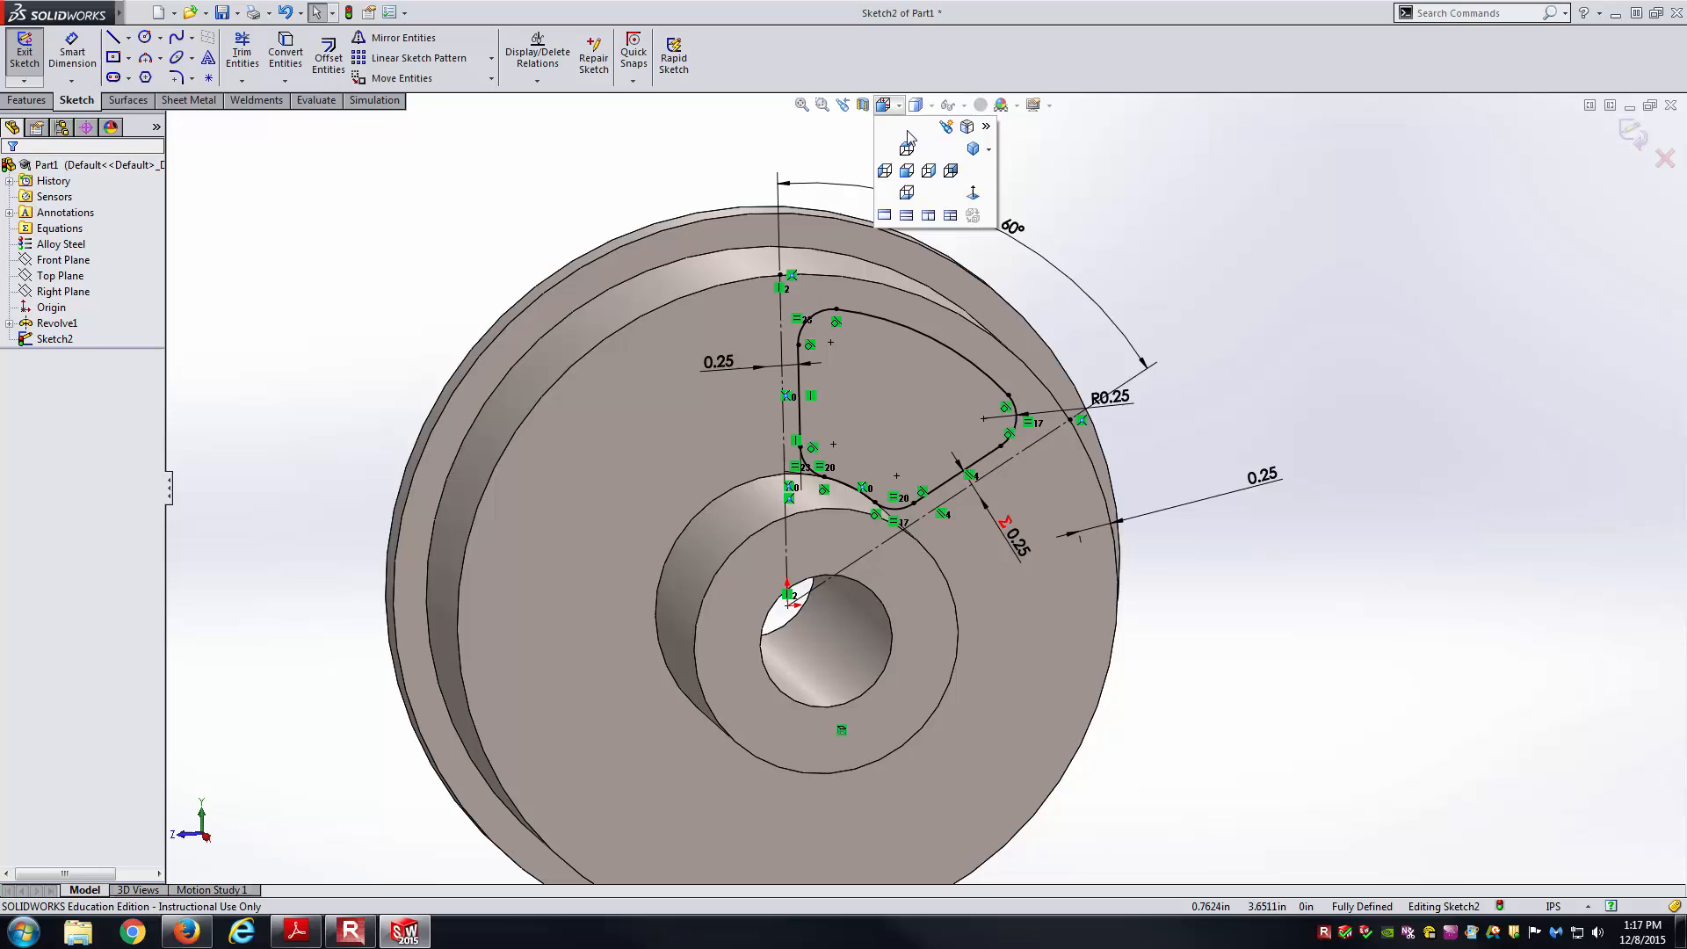
left_click(961, 182)
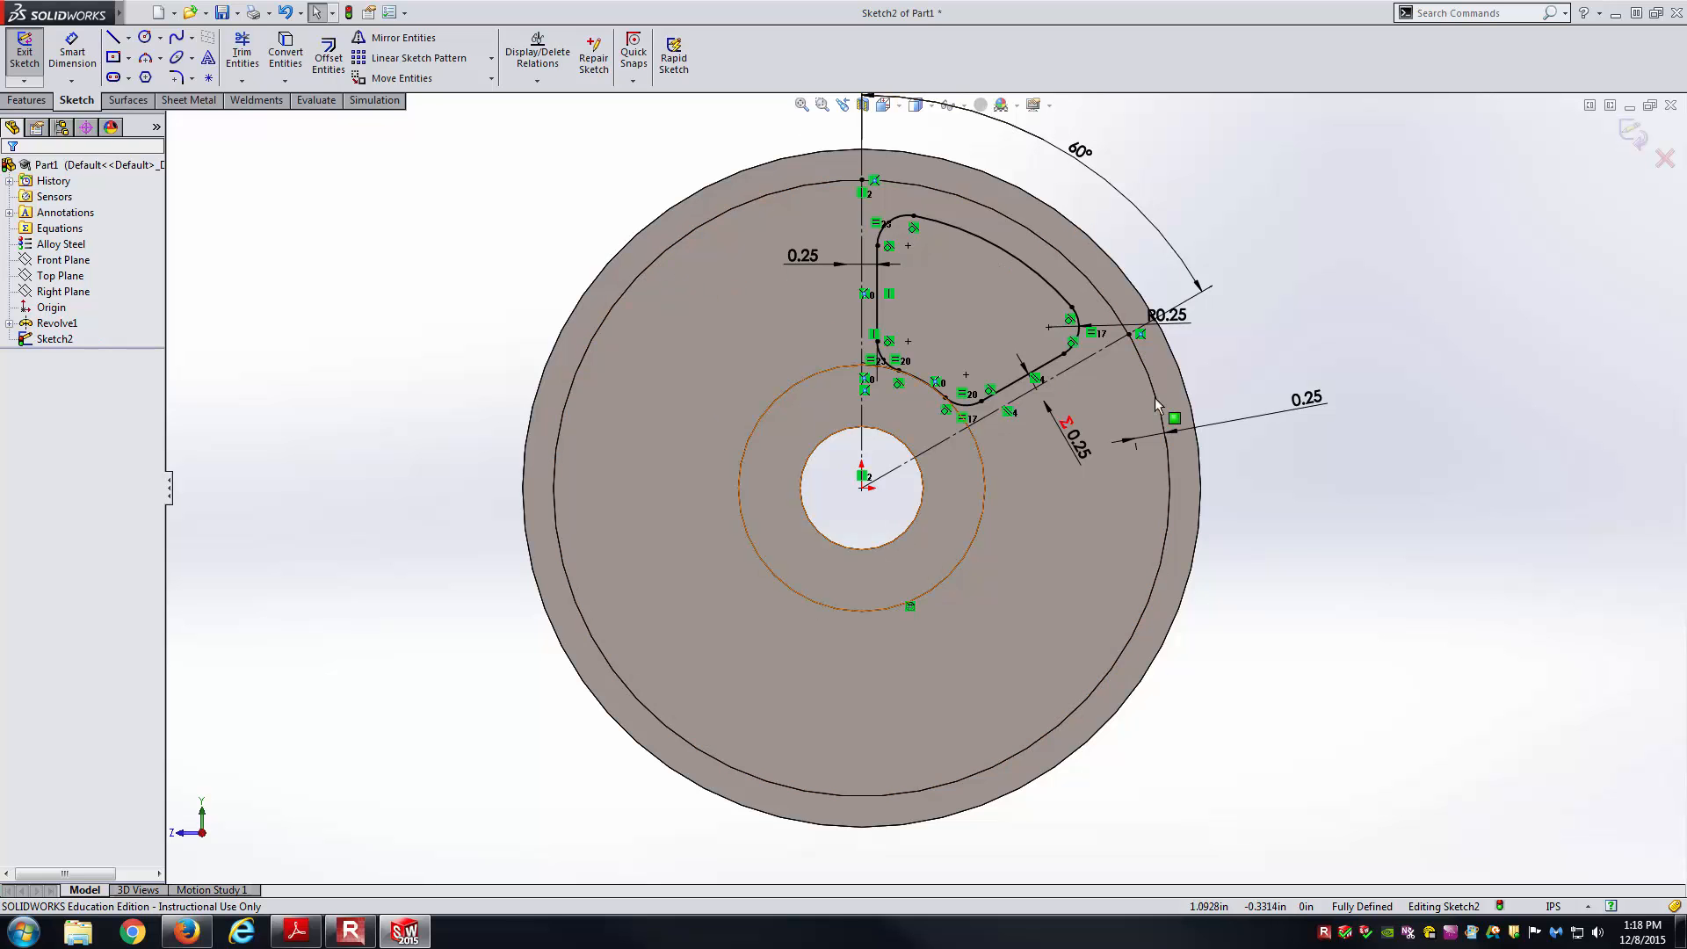
Exit the sketch and extrude-cut the rounded window Through All as Cut-Extrude1.
left_click(24, 53)
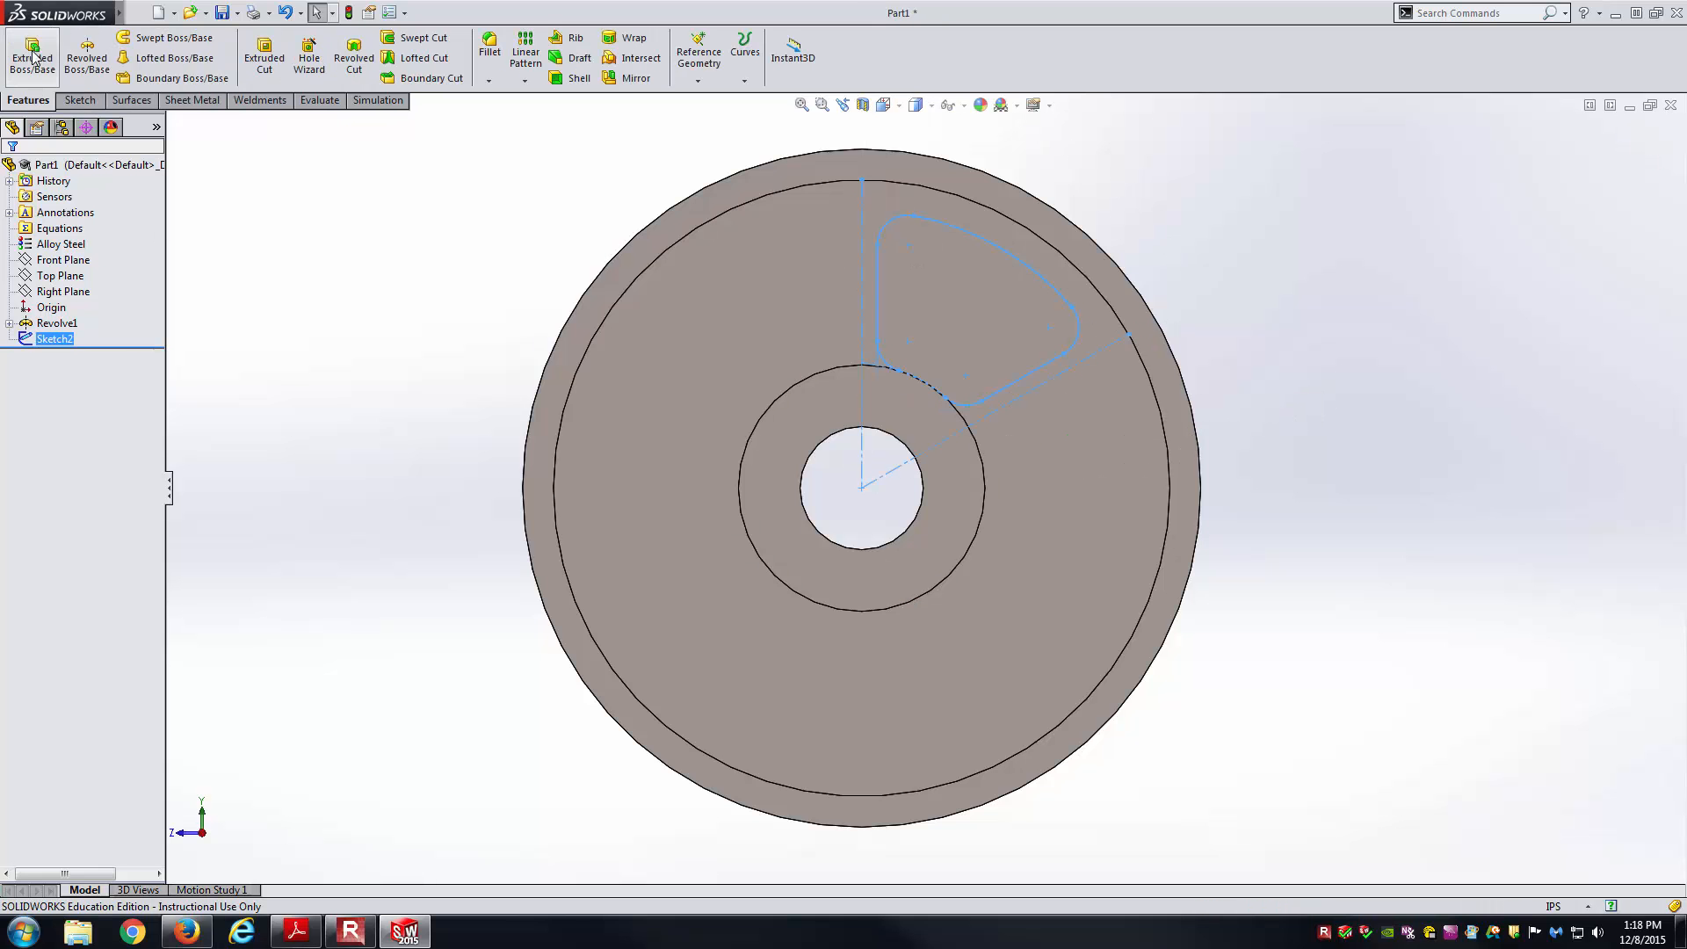
left_click(273, 75)
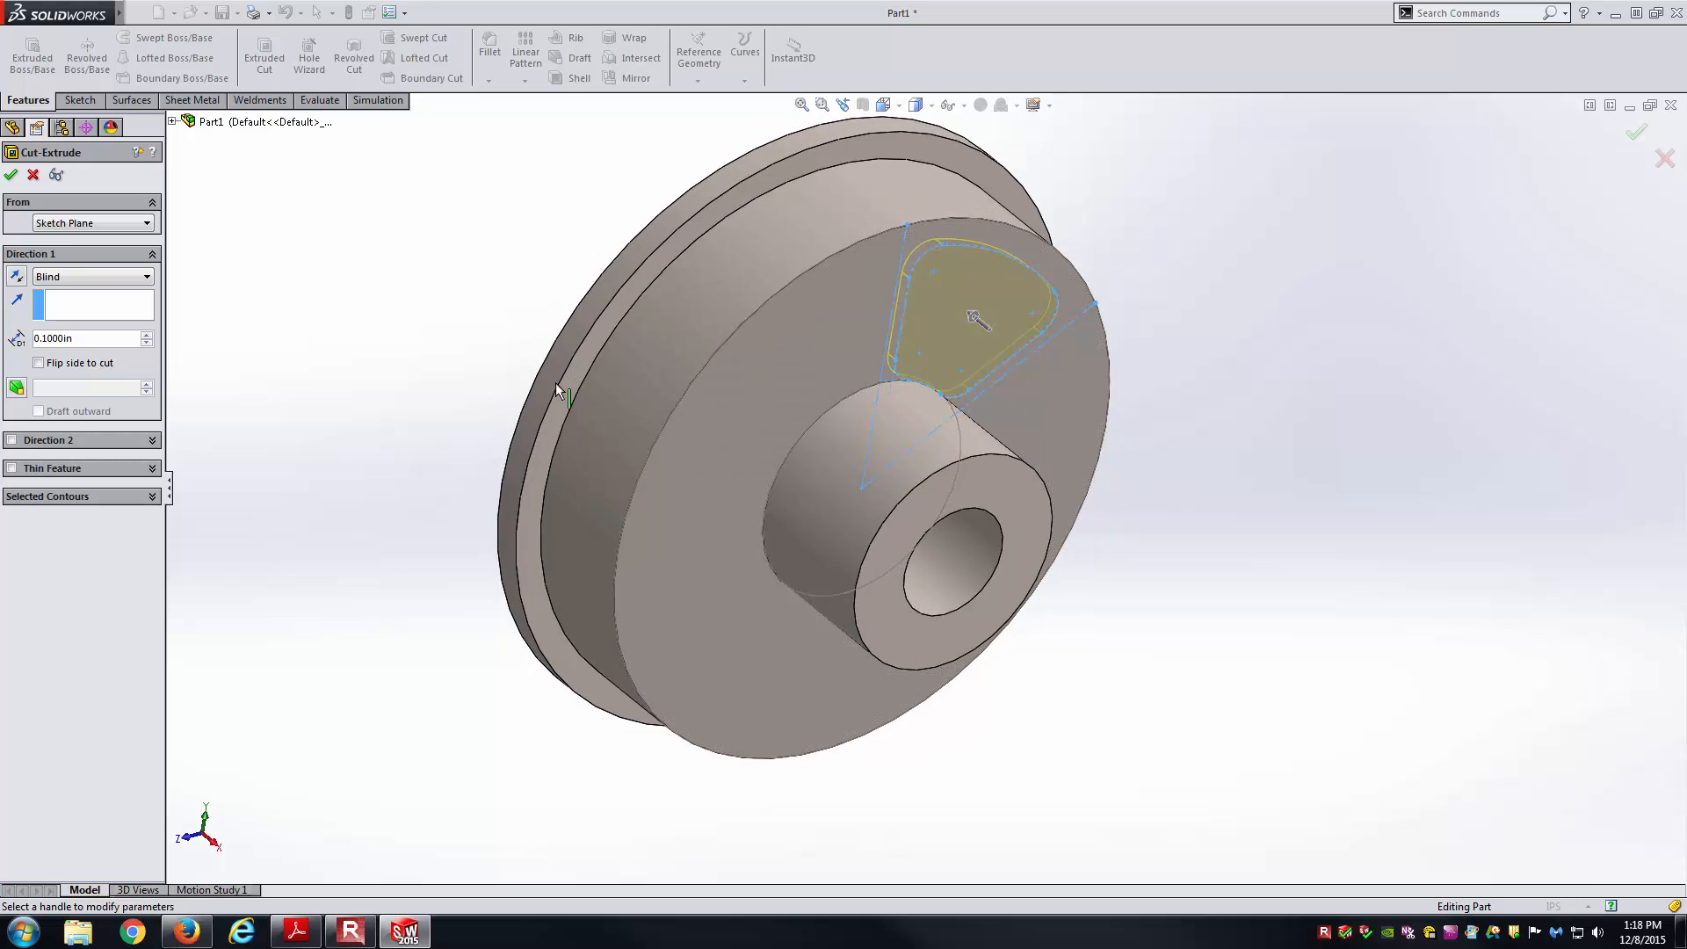
left_click(122, 283)
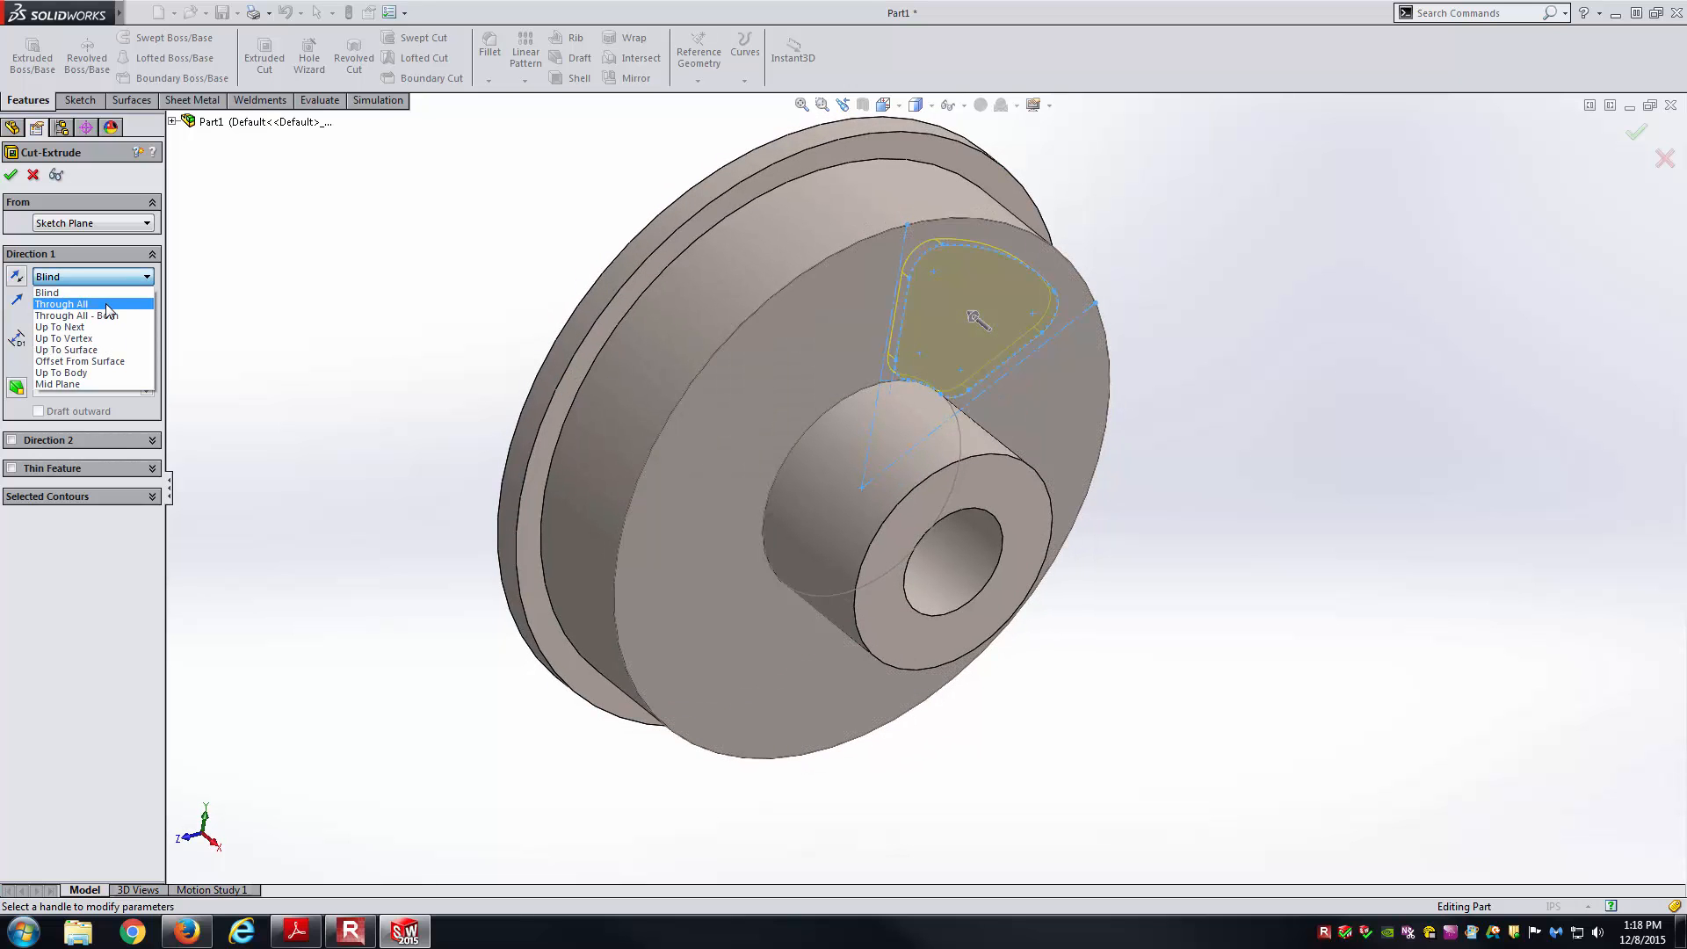
left_click(106, 305)
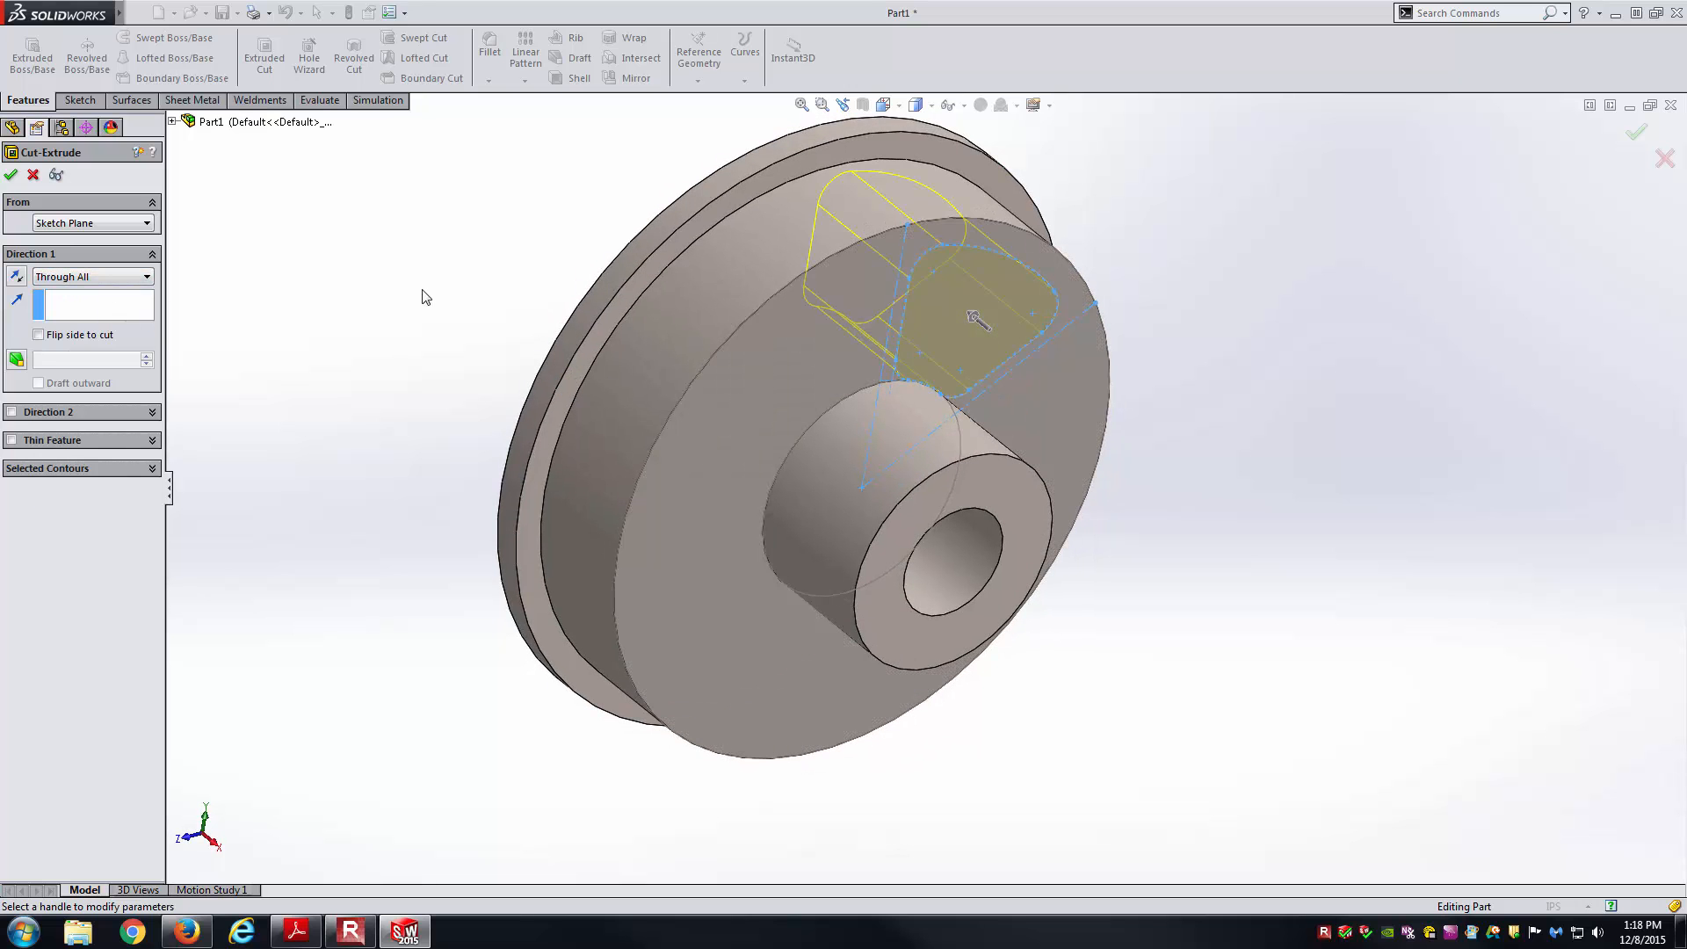
middle_click_drag(426, 293, 393, 314)
key("Return")
left_click(391, 307)
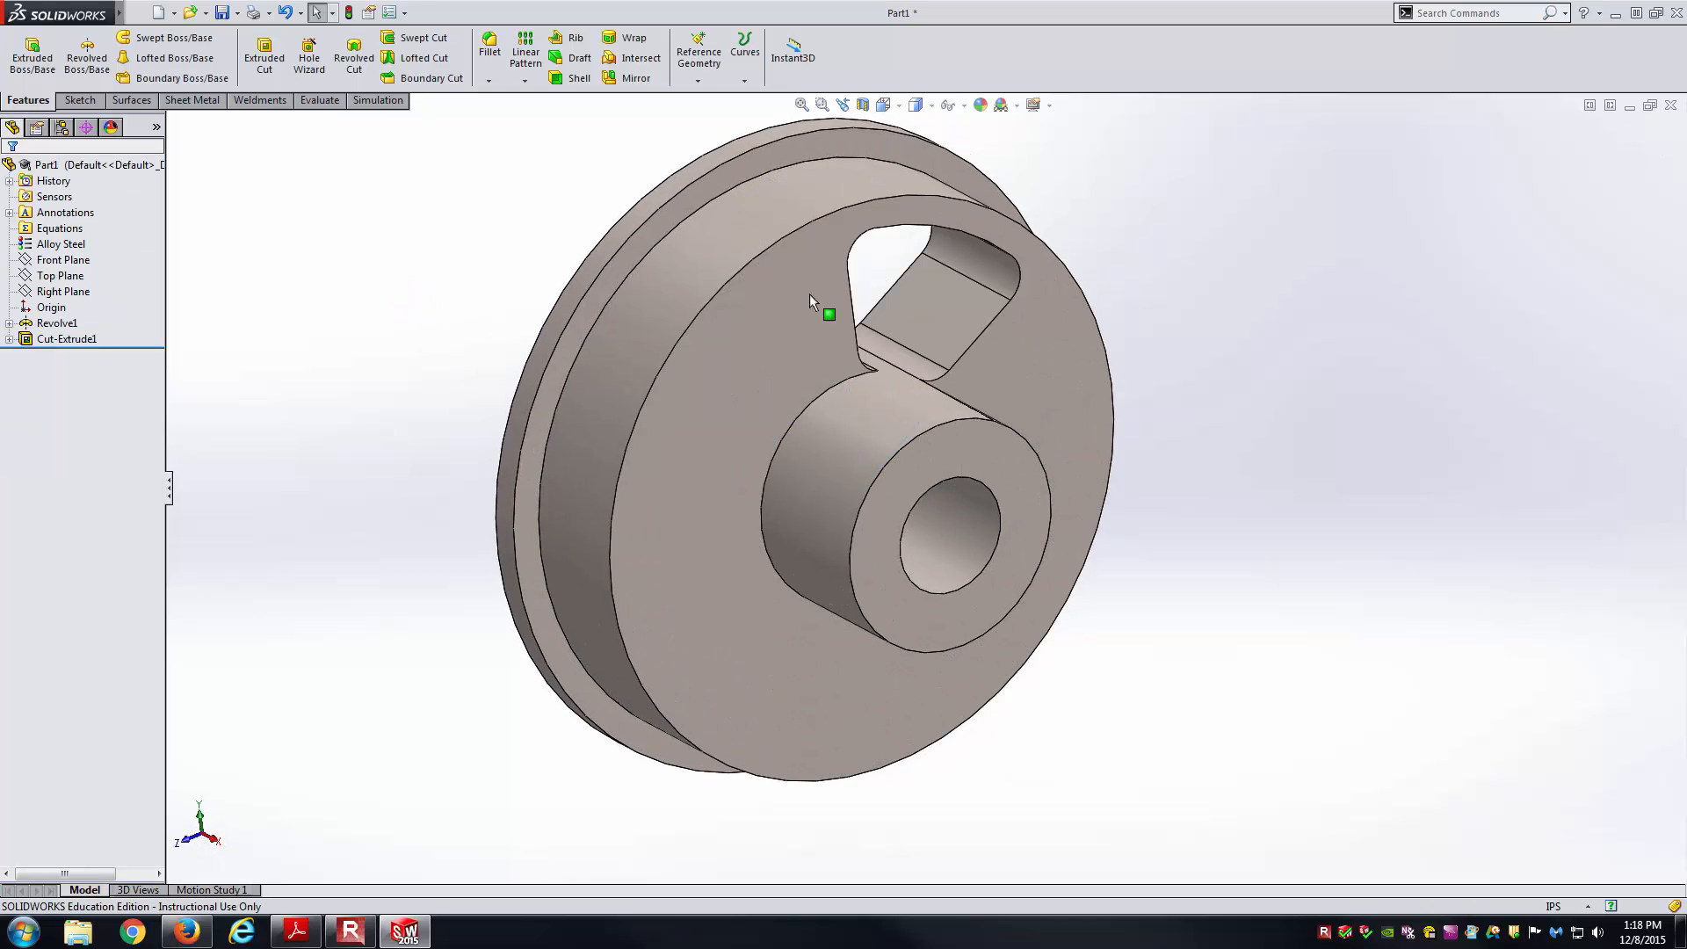
Switch to the Trimetric view and orbit to inspect the window opening.
left_click(899, 105)
left_click(972, 149)
middle_click_drag(1134, 438, 834, 399)
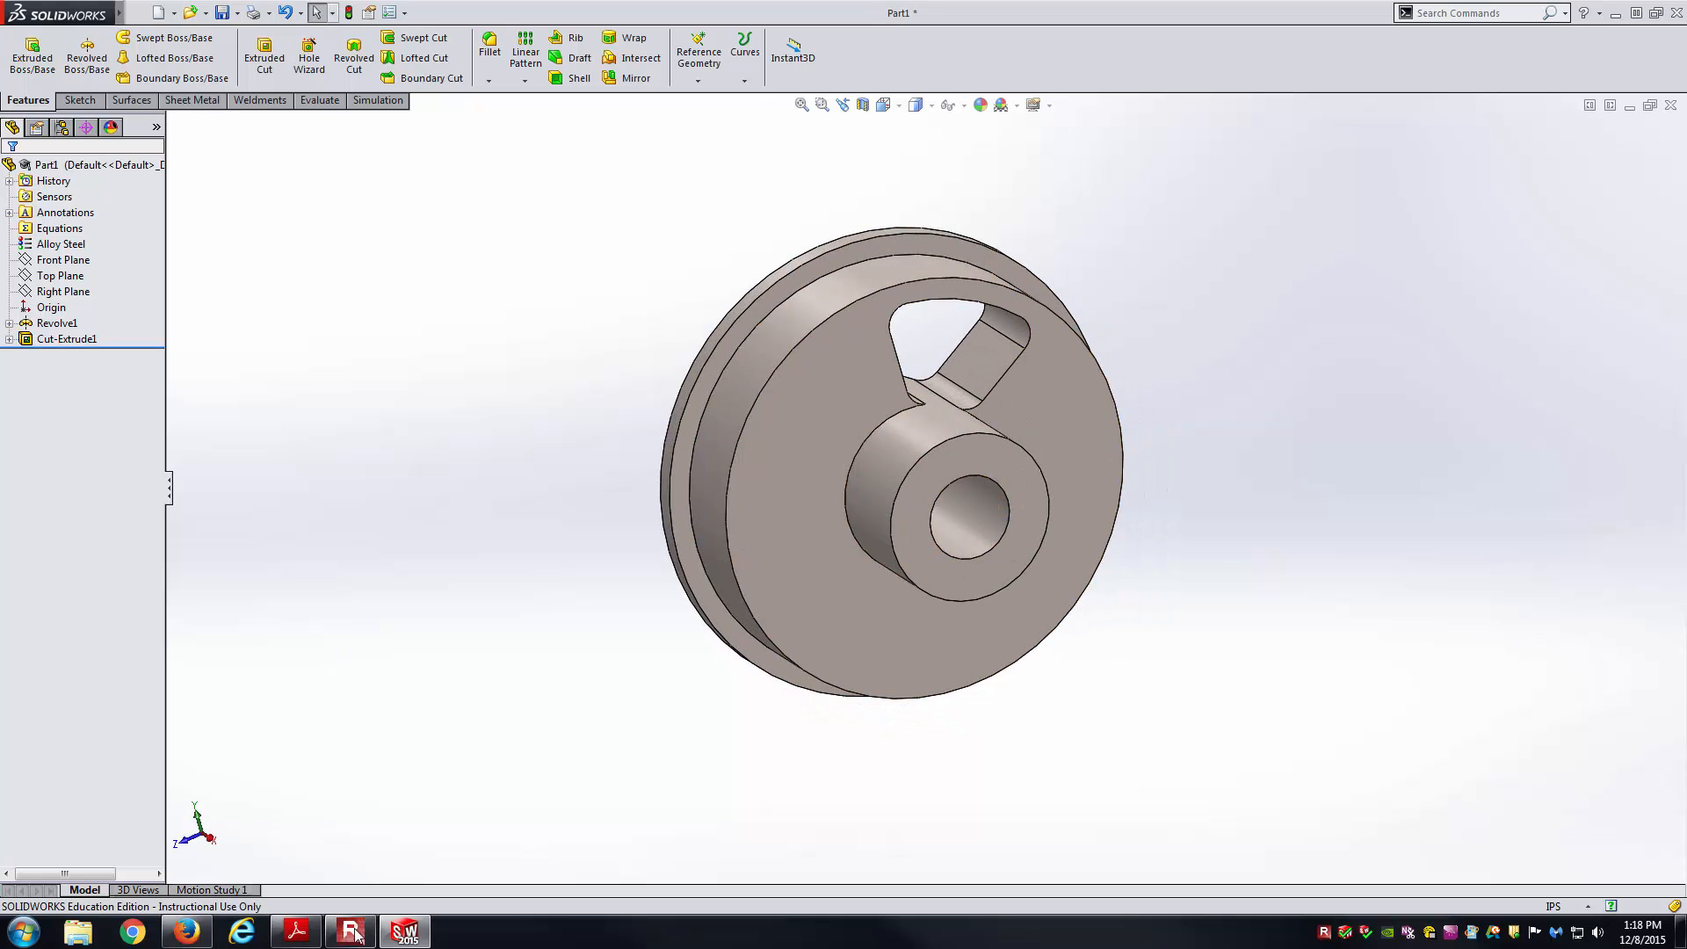
left_click(298, 935)
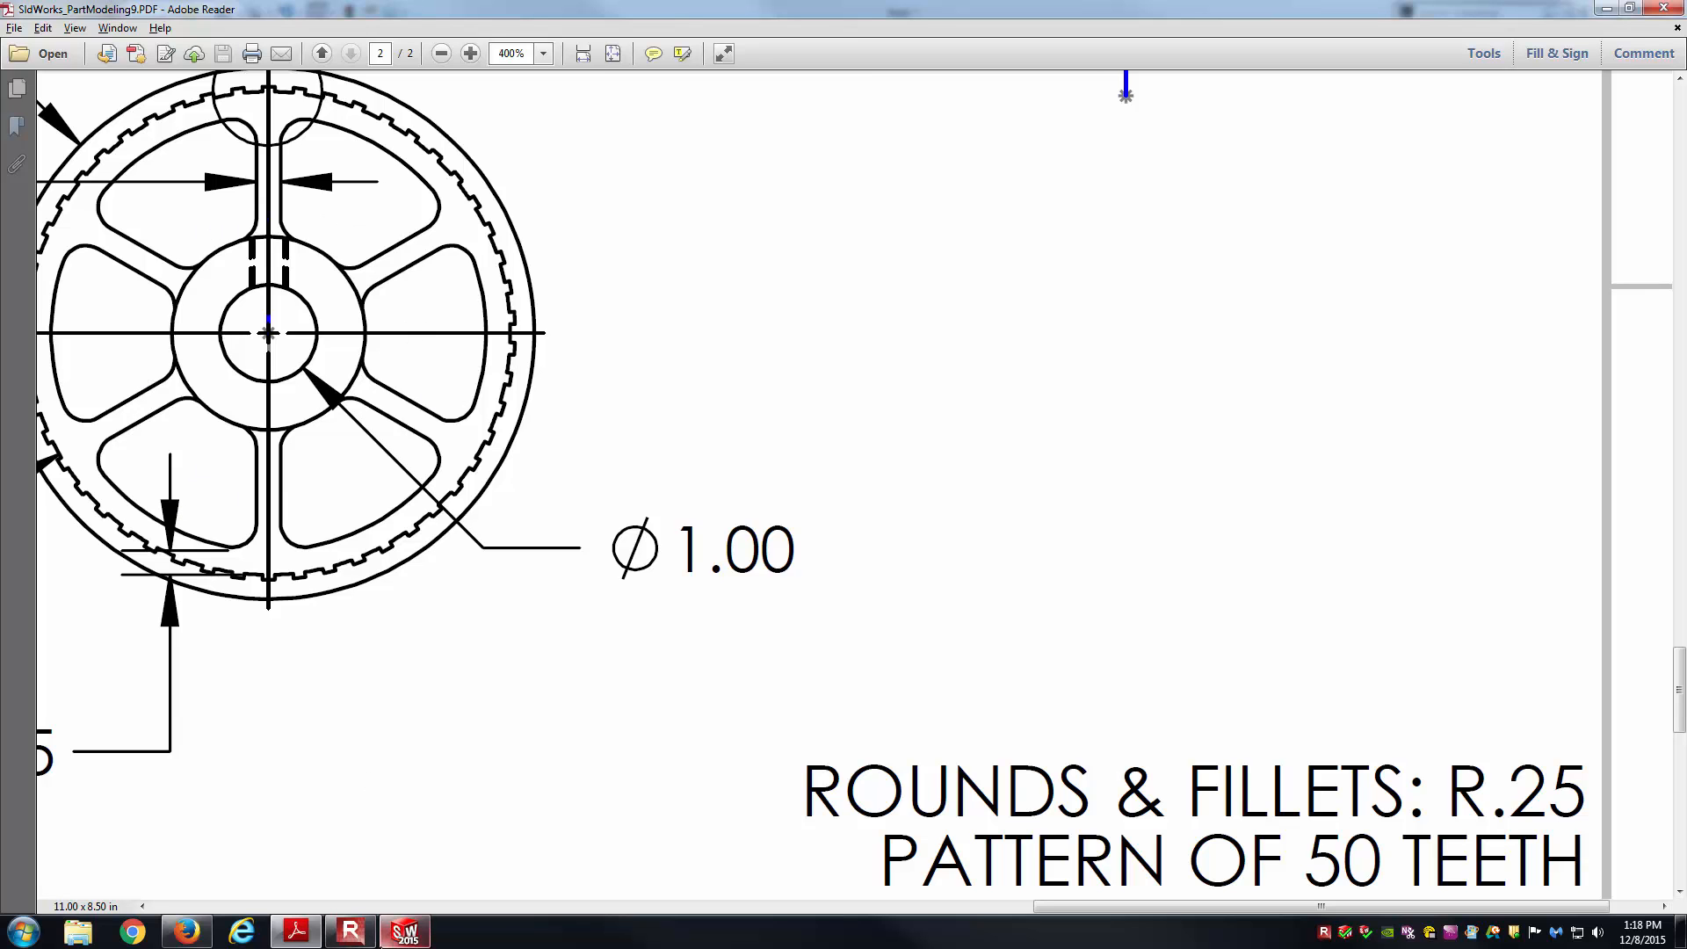
left_click(410, 942)
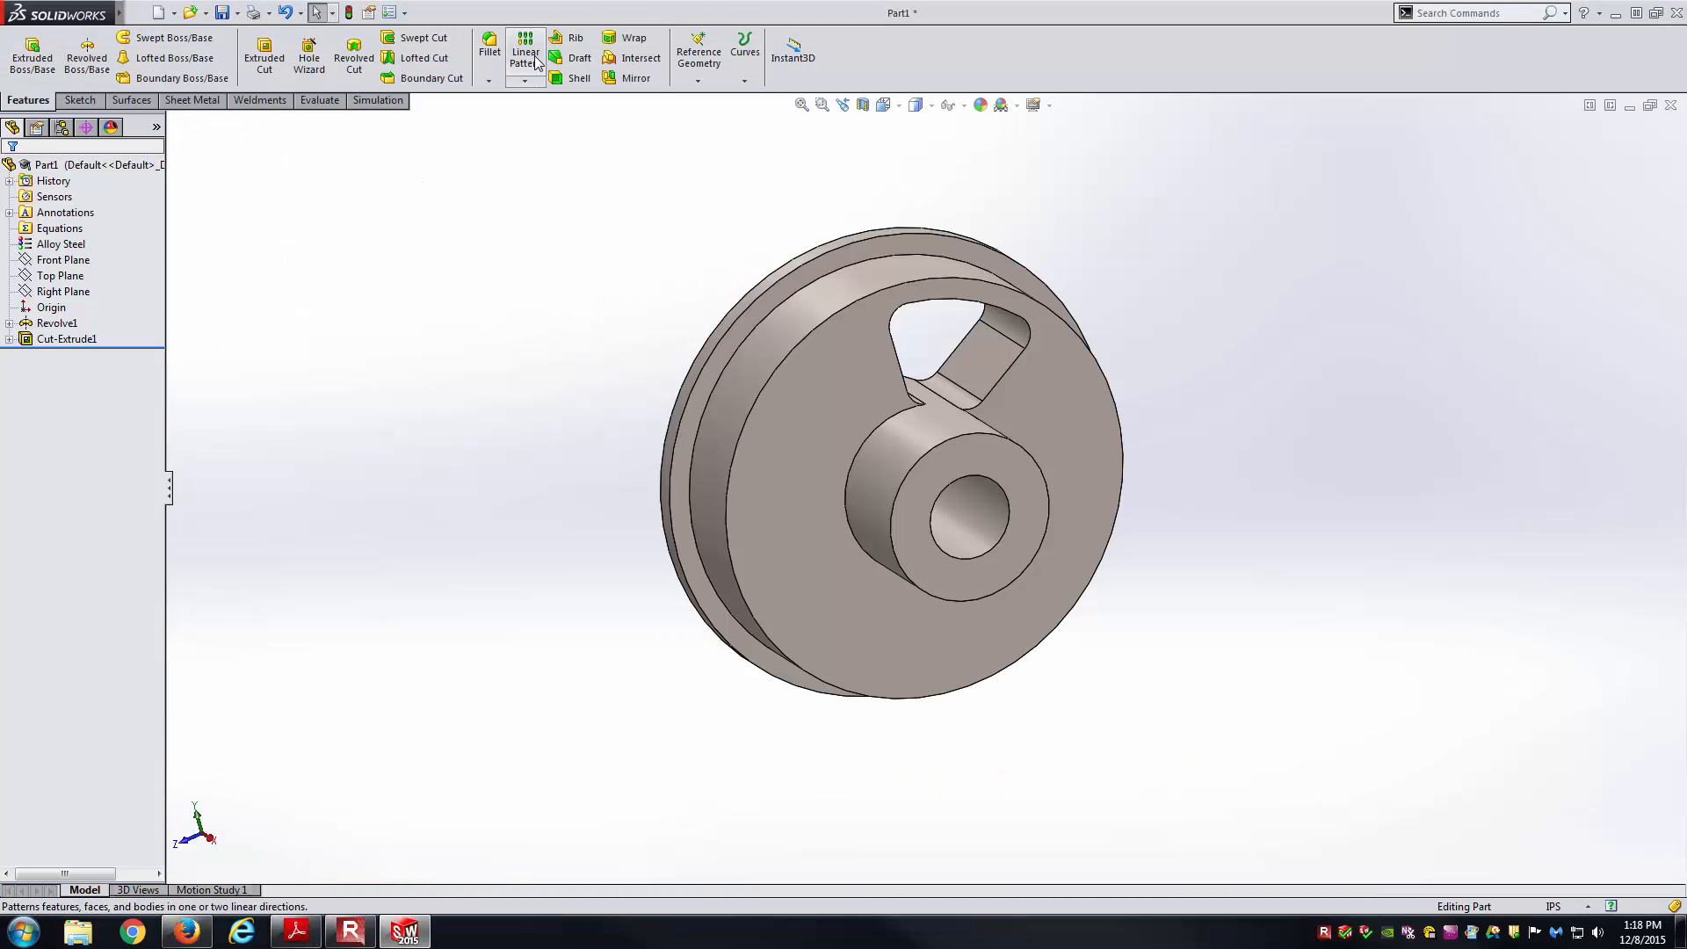
Start a circular pattern of Cut-Extrude1 about the hub hole as the axis.
left_click(523, 82)
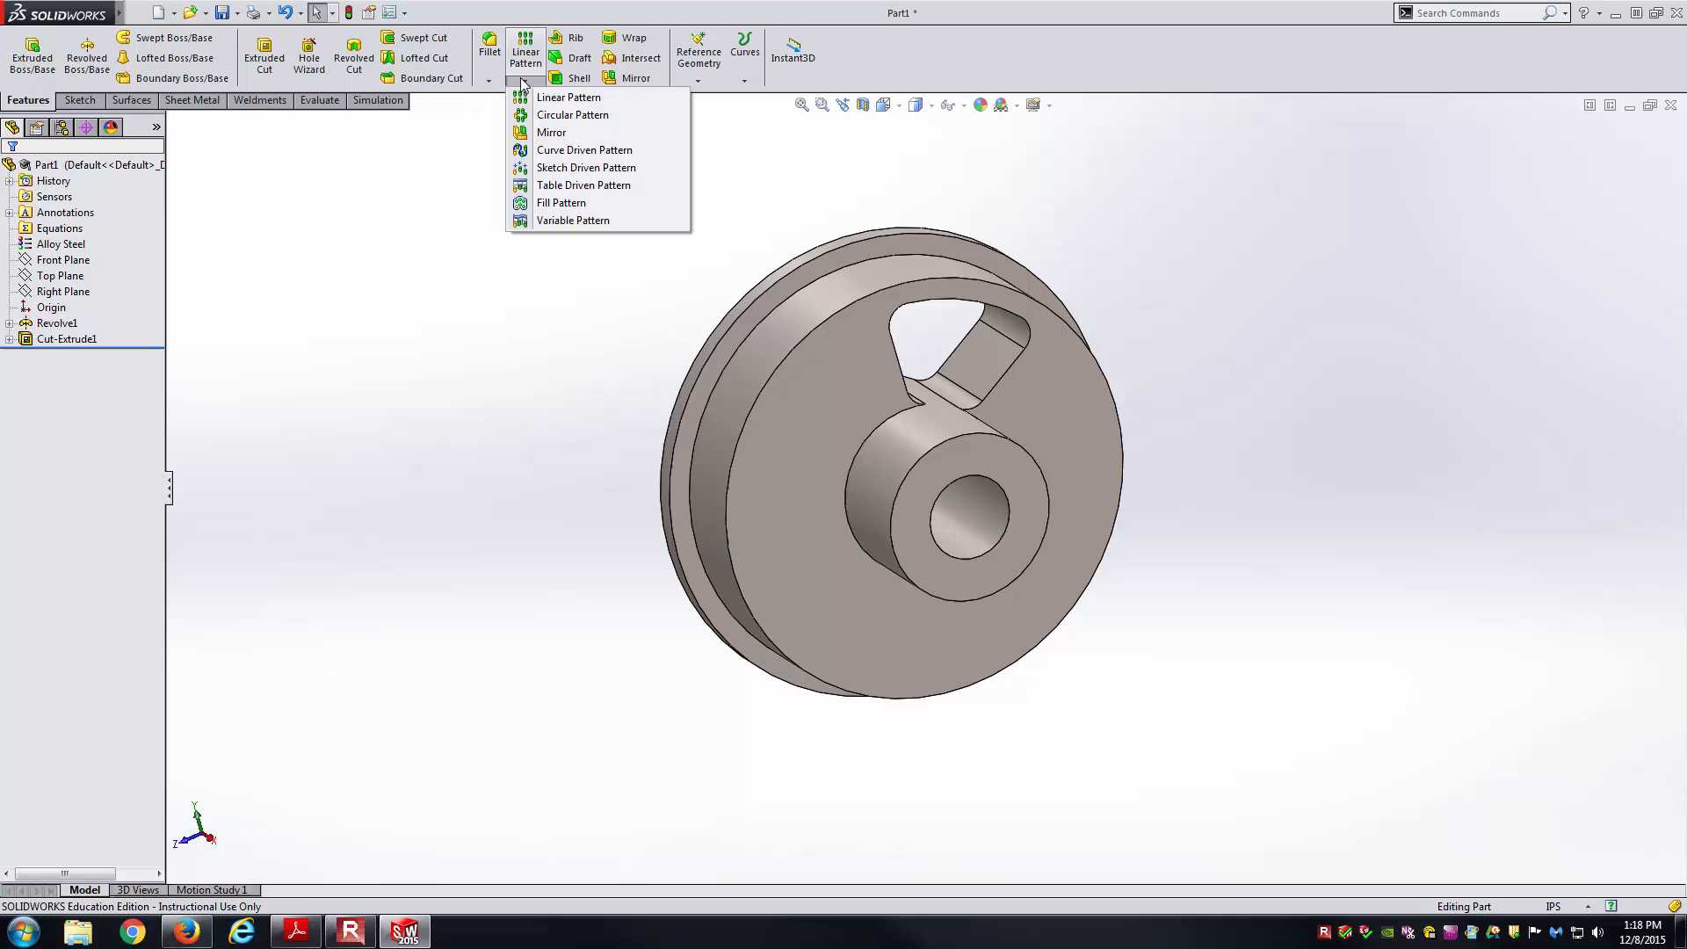
left_click(546, 115)
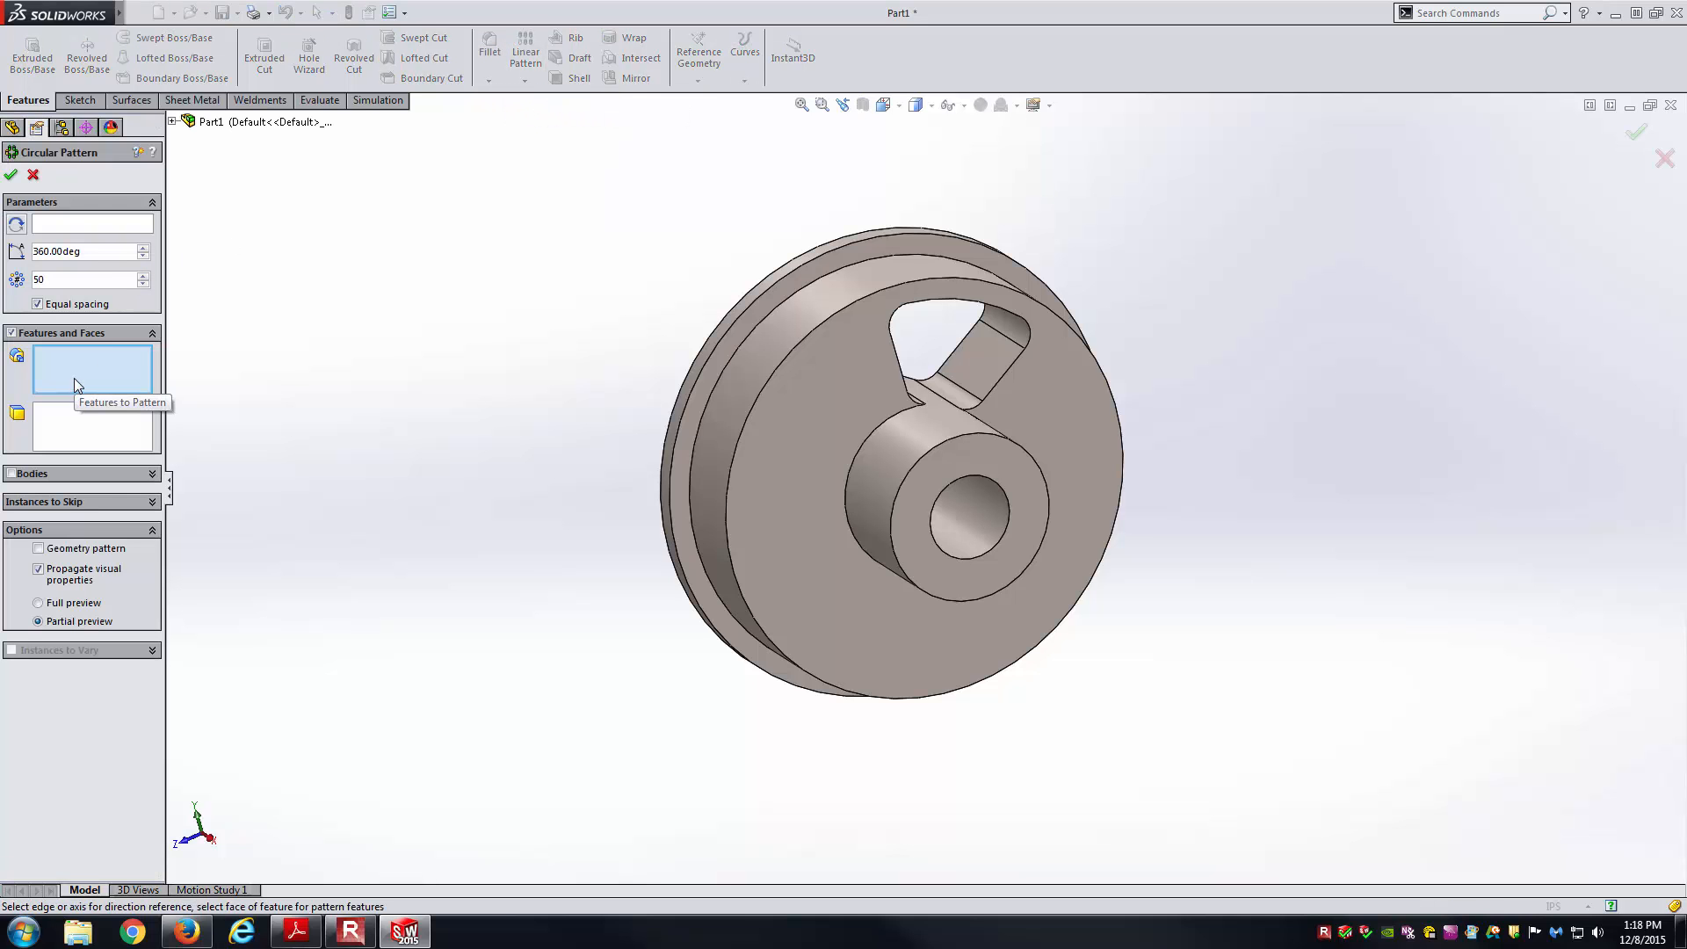
left_click(173, 121)
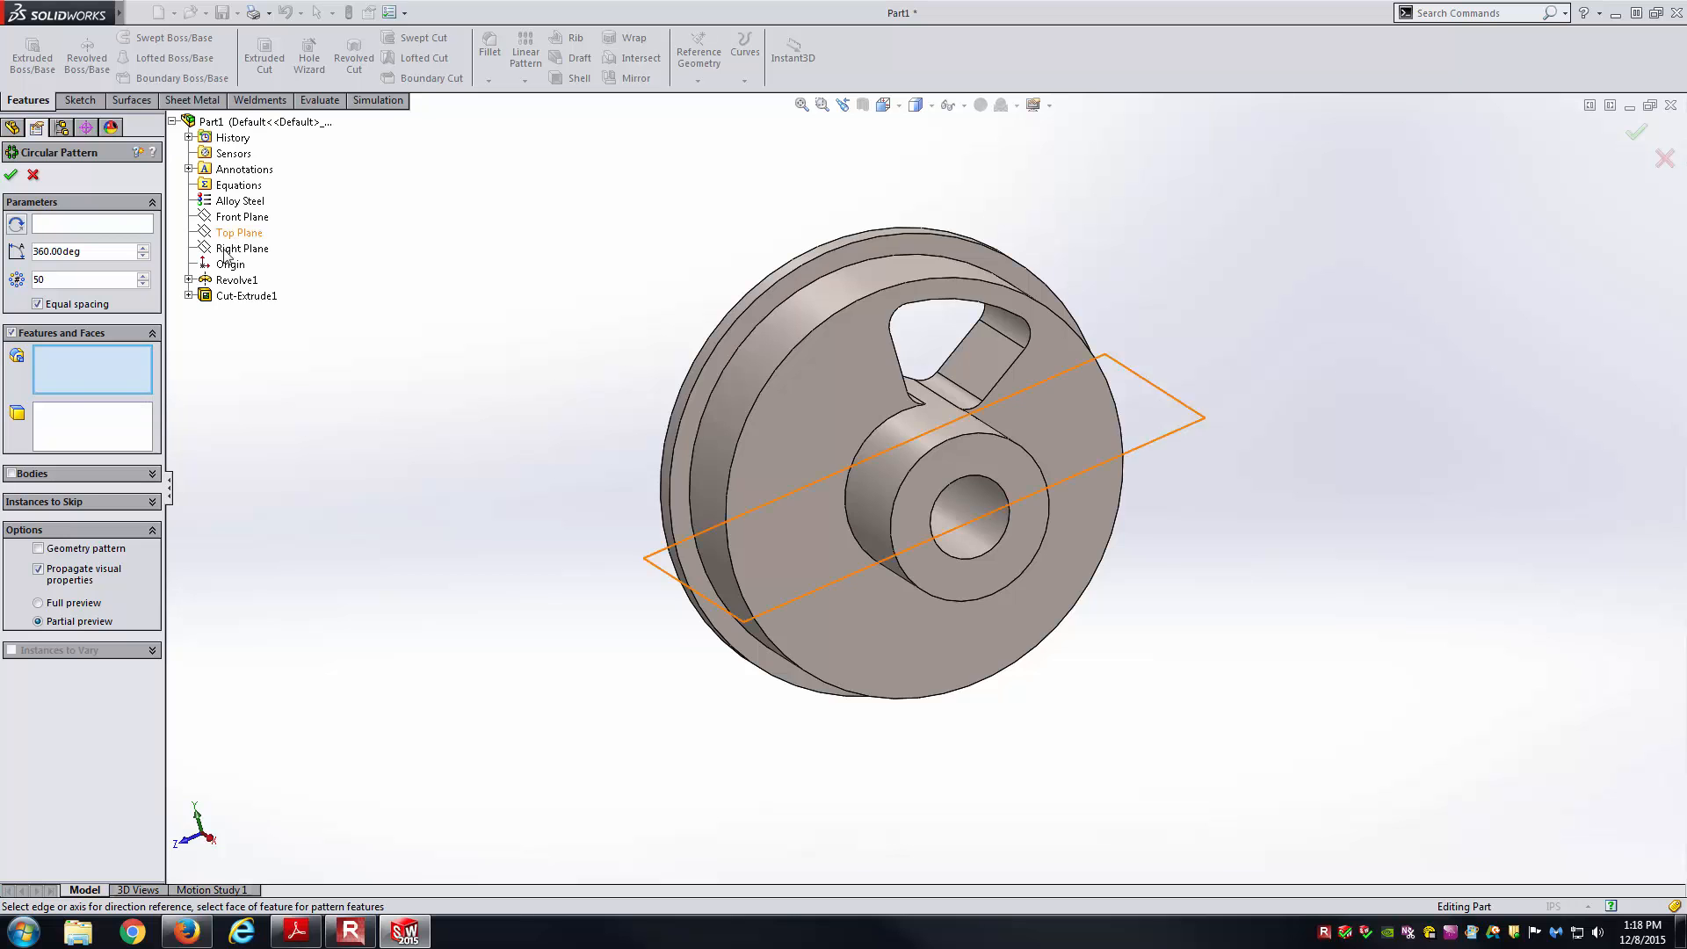
left_click(222, 298)
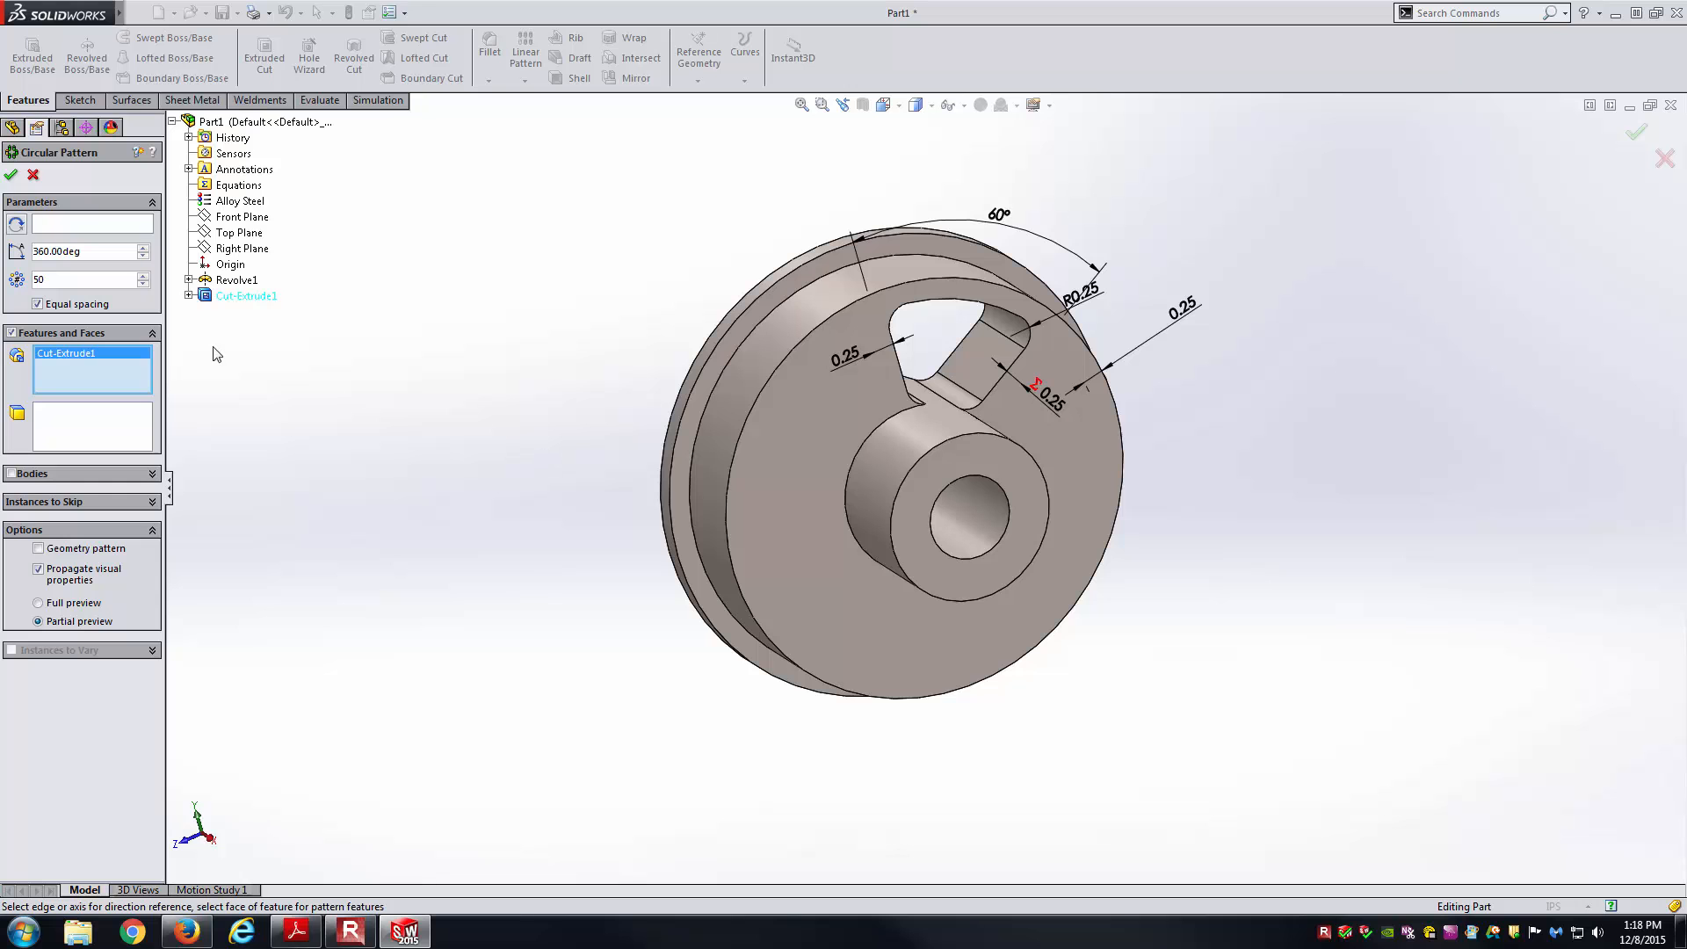
left_click(134, 229)
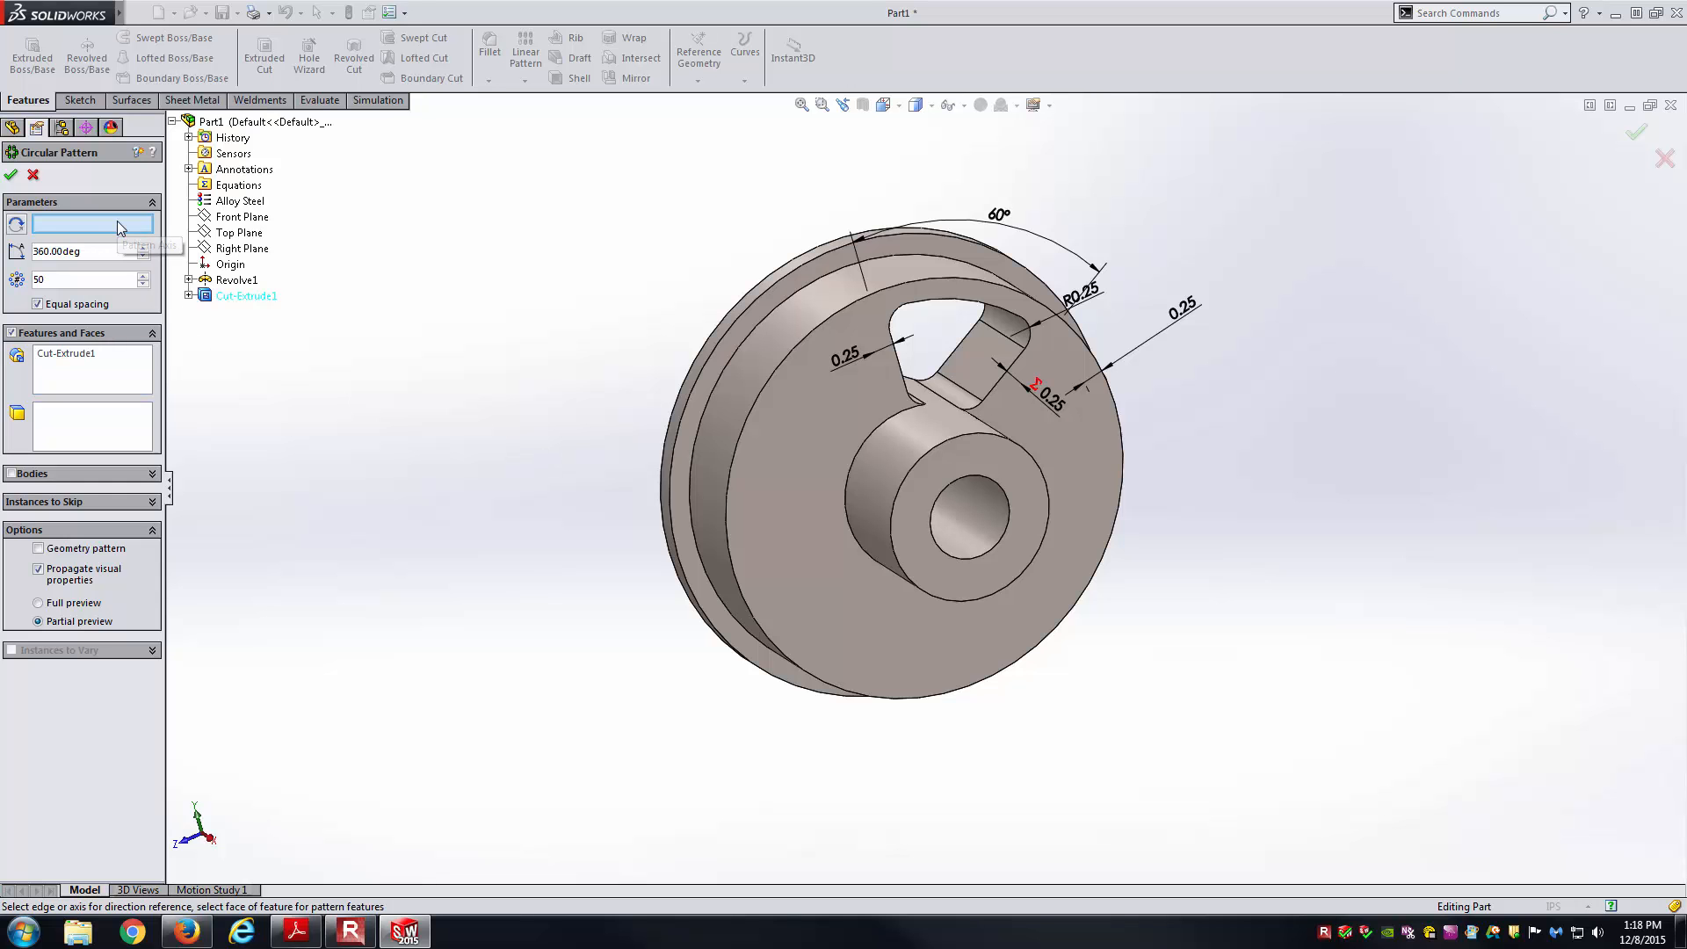
left_click(963, 516)
Change the instance count from 50 to 6 over 360° and accept the pattern.
mouse_move(972, 524)
middle_mouse_down()
mouse_move(926, 435)
mouse_move(974, 506)
middle_mouse_up()
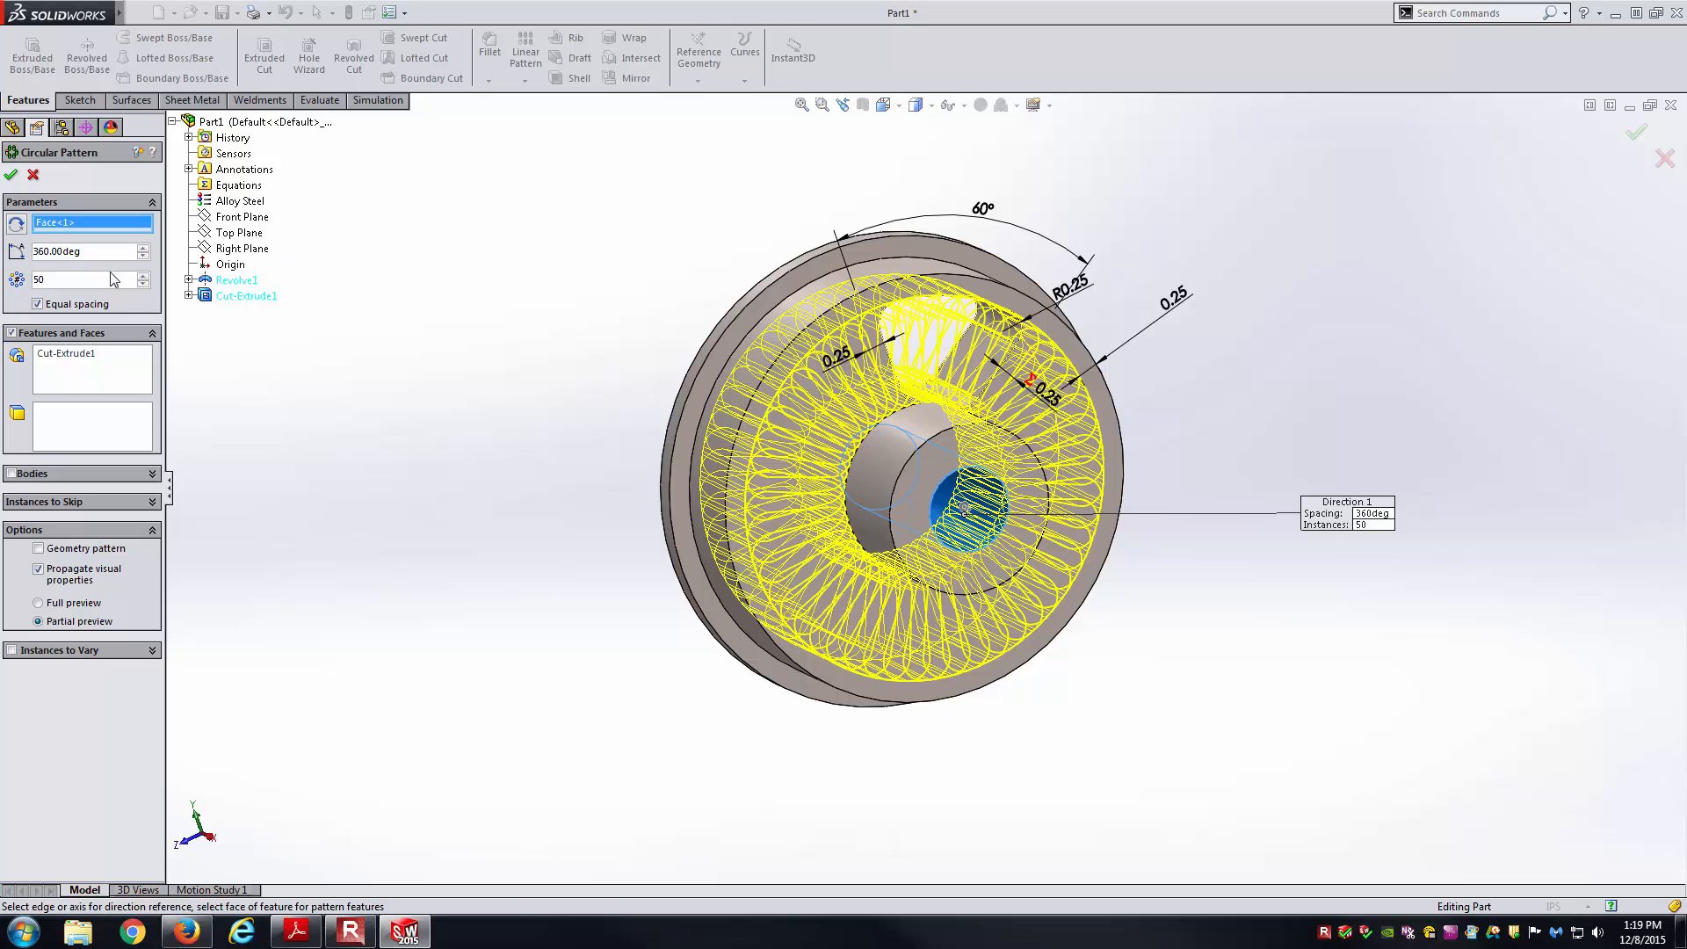
double_click(71, 279)
middle_click_drag(615, 573, 551, 542)
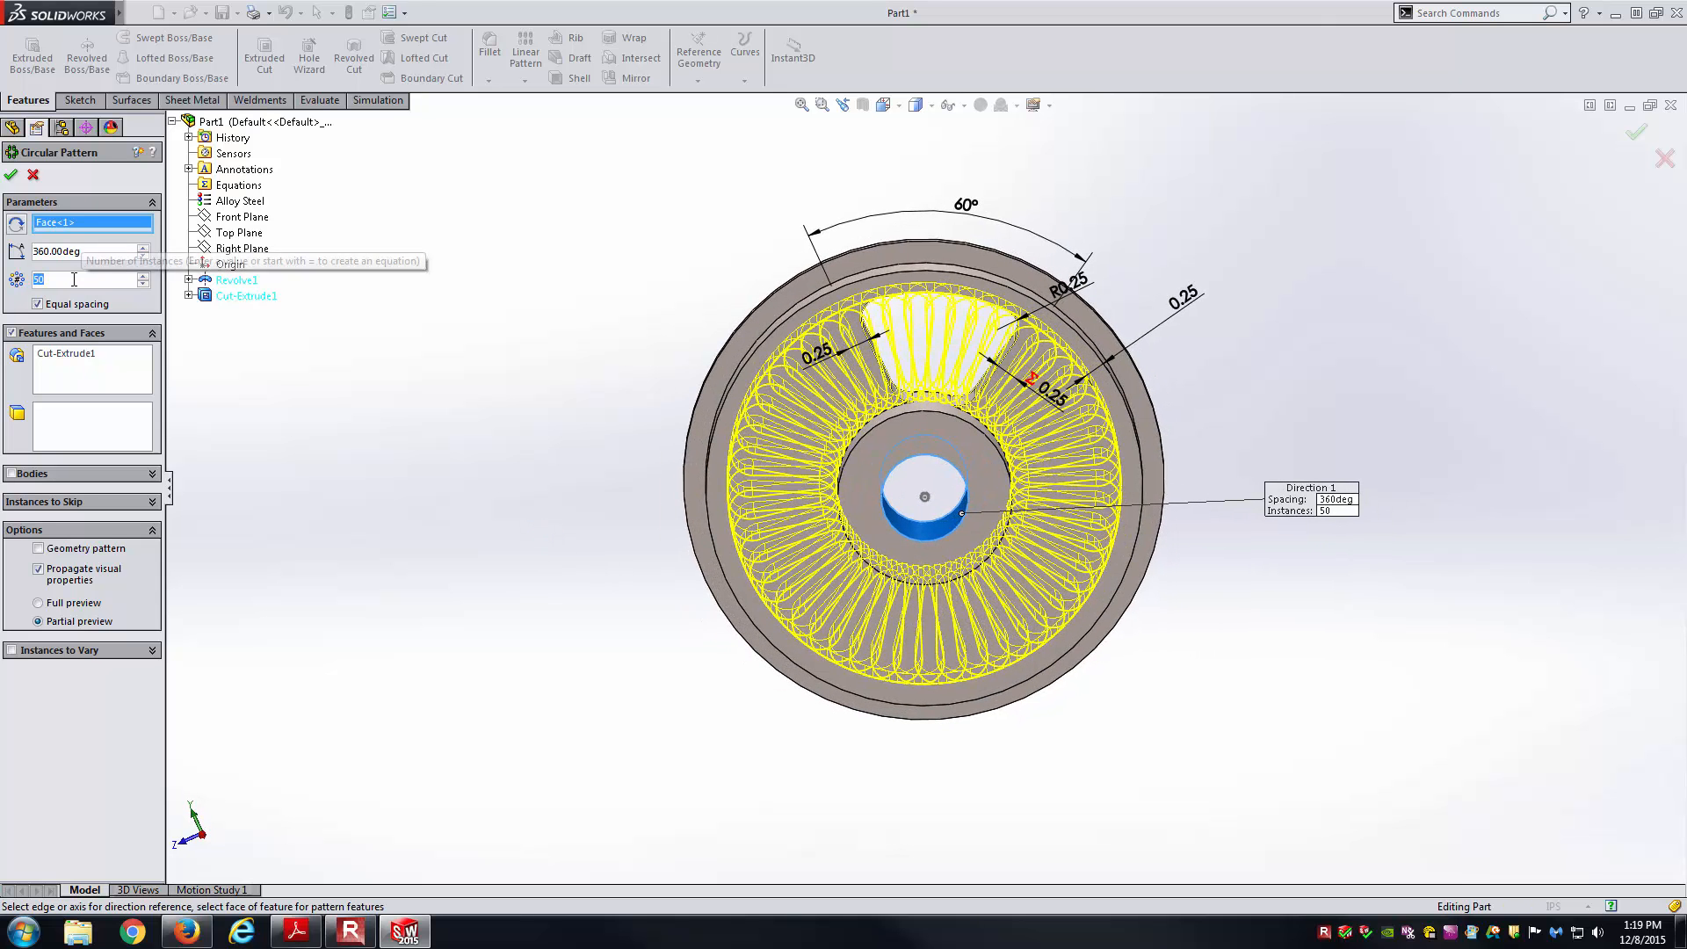
type("6")
middle_click_drag(695, 639, 825, 719)
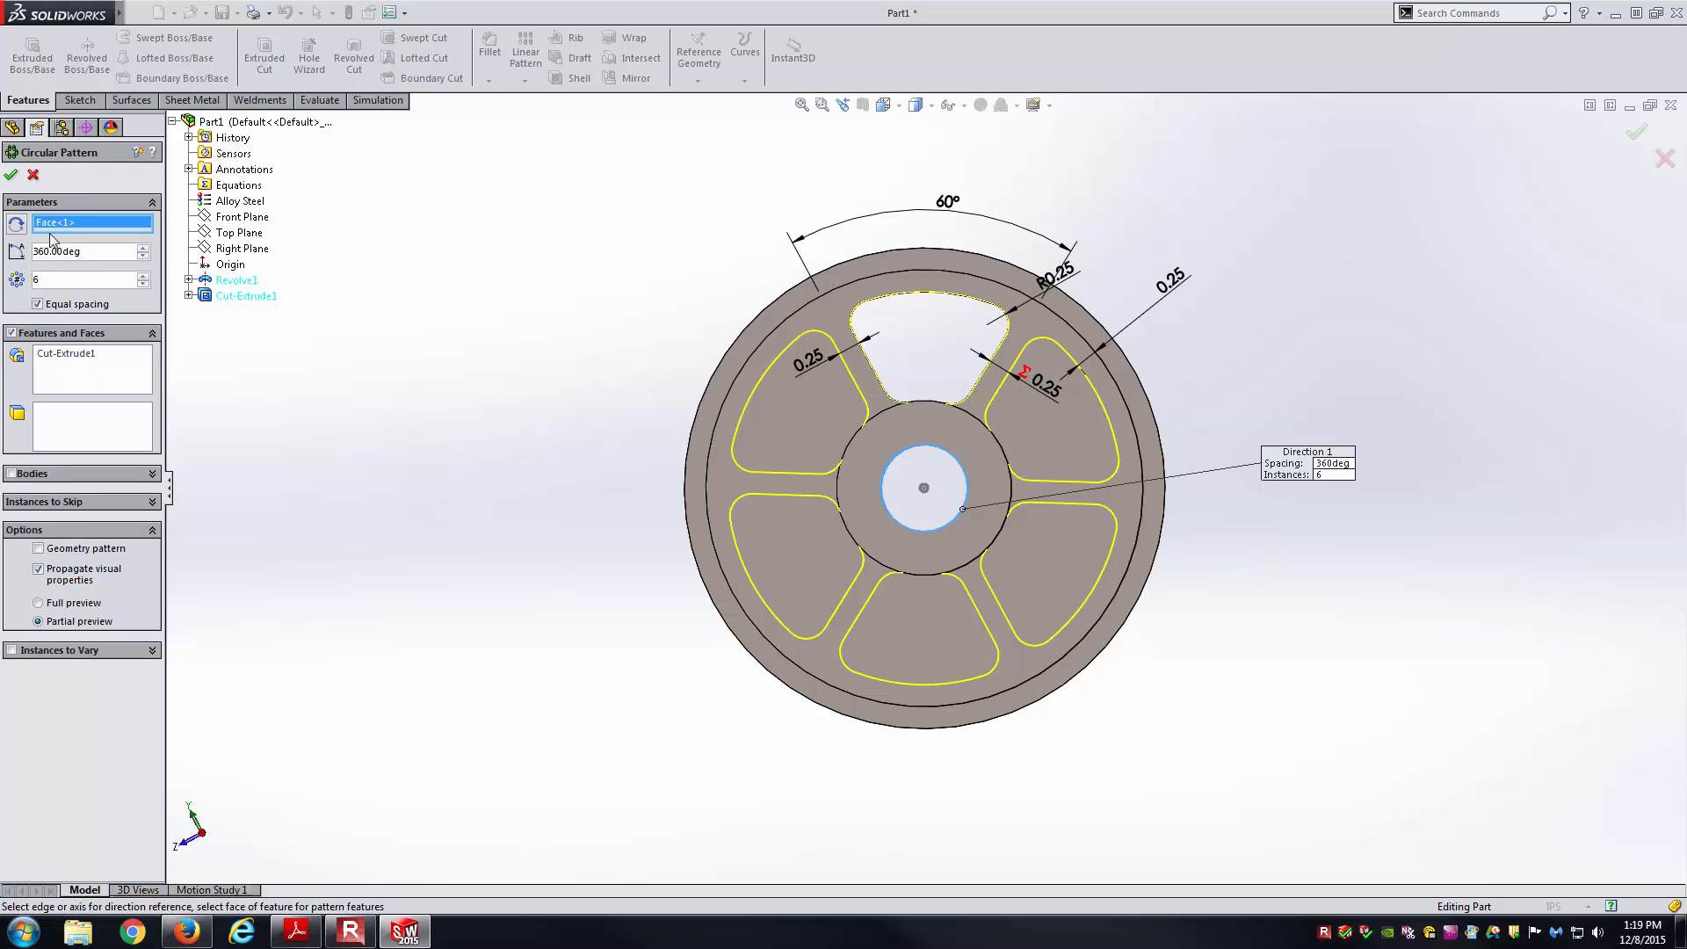
left_click(12, 175)
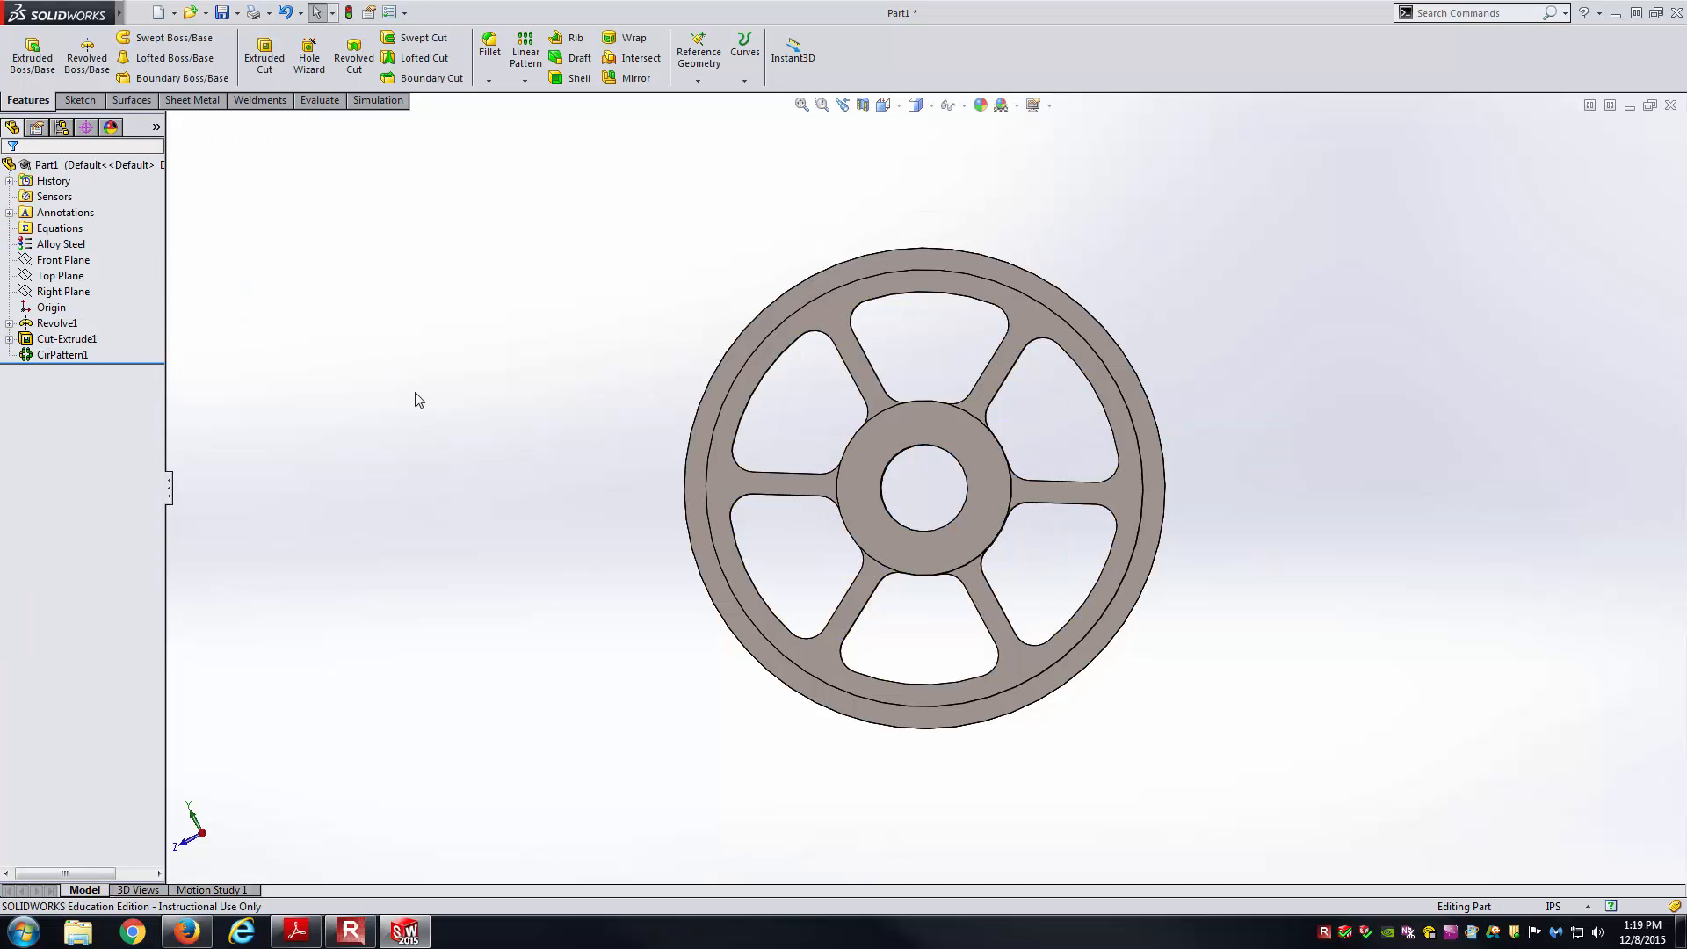
Return to the isometric view of the six-window wheel.
key("ctrl+7")
middle_click_drag(628, 668, 551, 624)
left_click(885, 106)
left_click(977, 155)
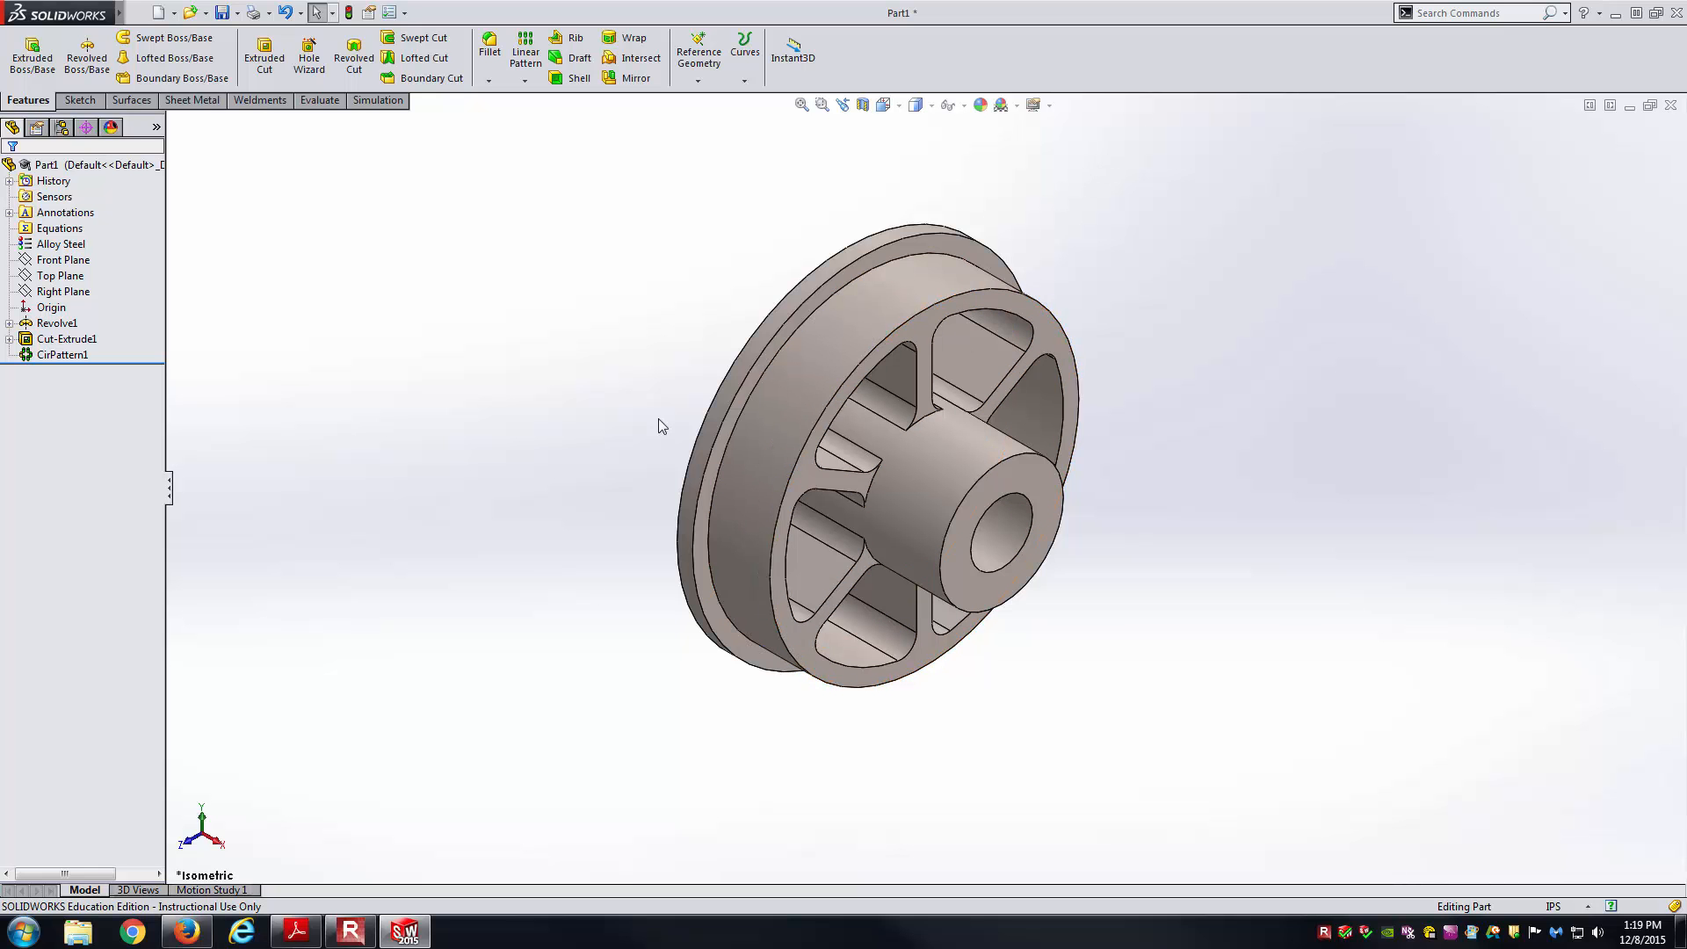
Pan the PDF drawing to Detail A's .125 by .05 tooth dimensions, then go back to SOLIDWORKS.
left_click(296, 931)
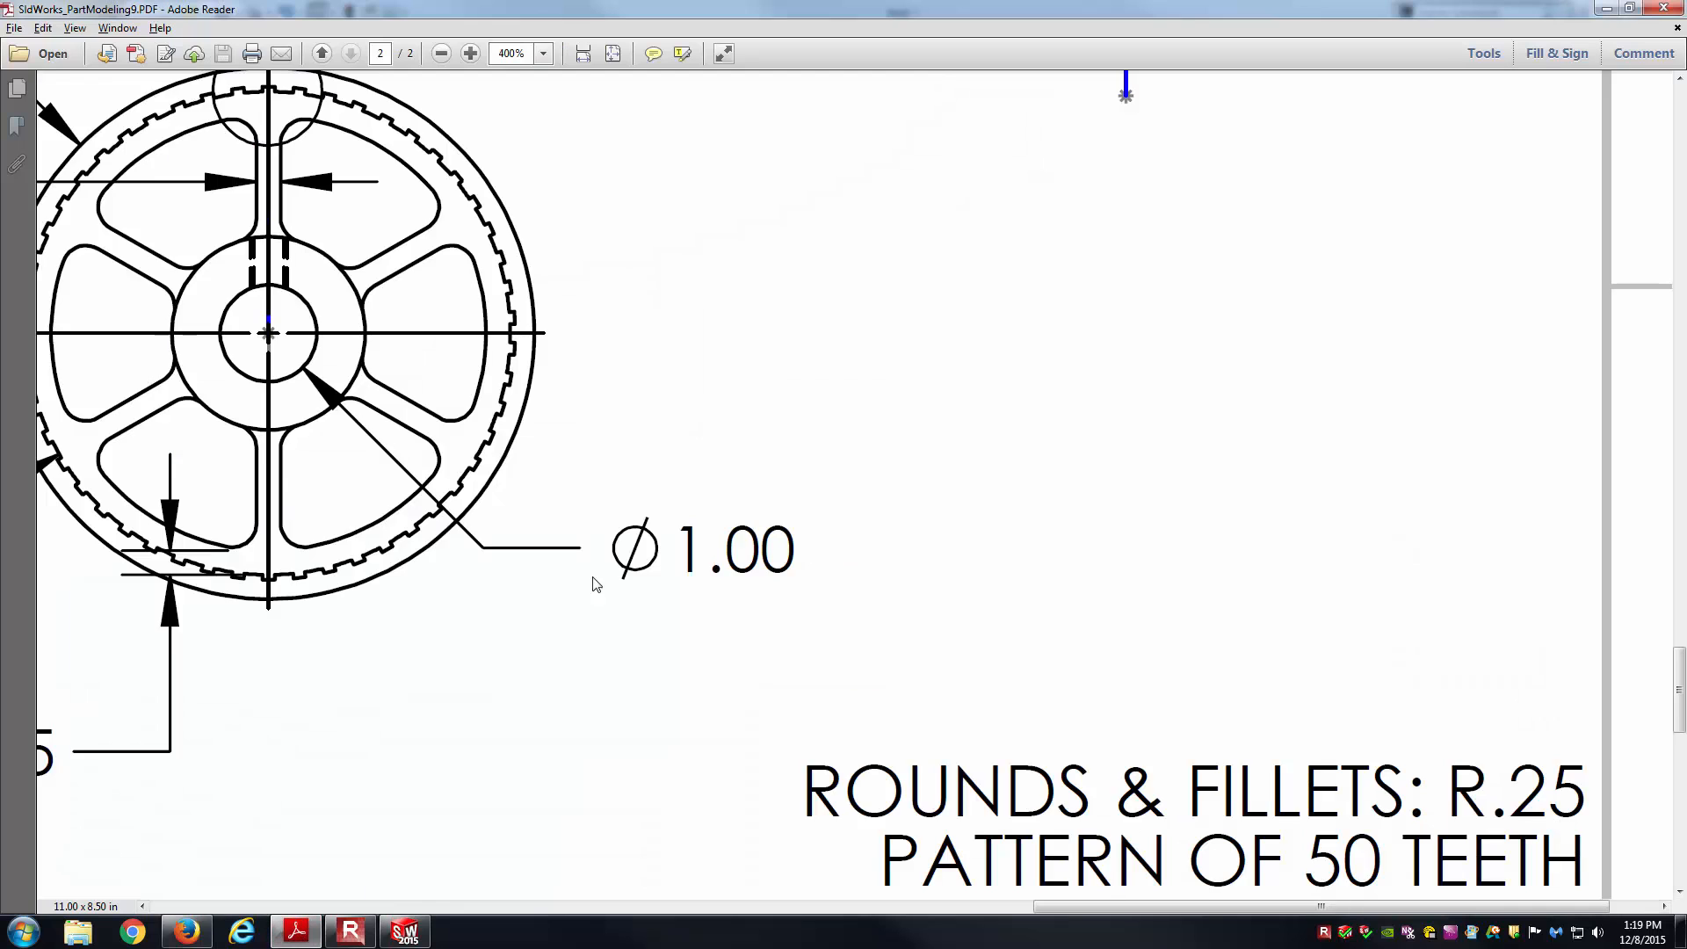
middle_click_drag(604, 503, 612, 480)
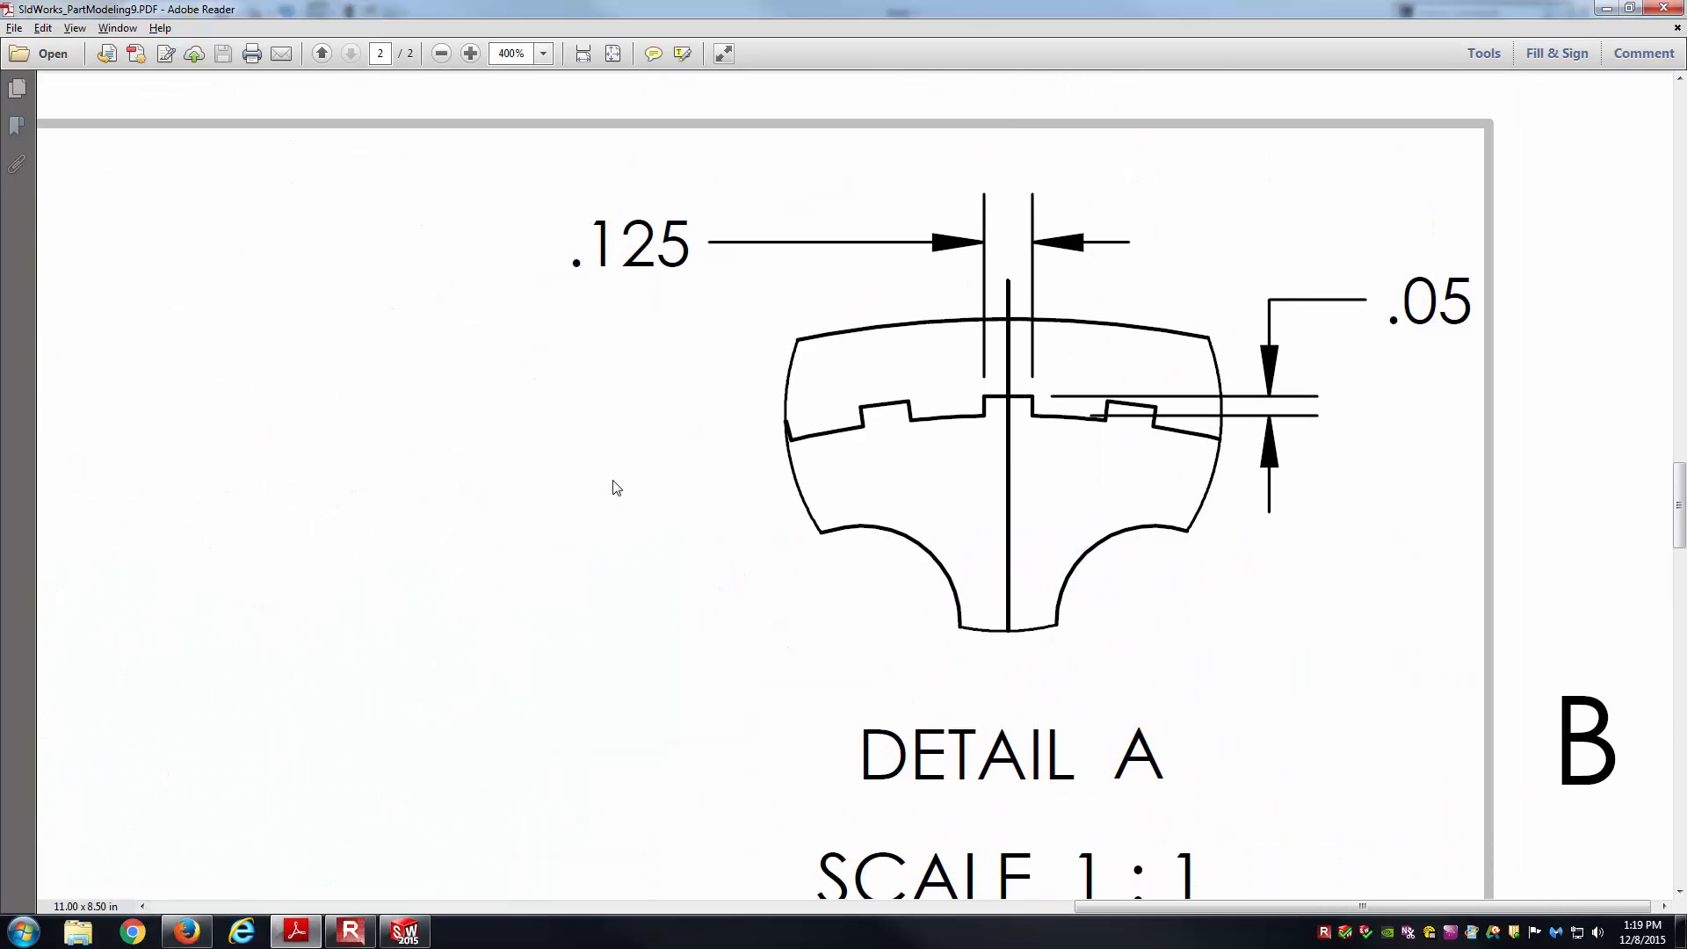
mouse_move(954, 440)
middle_mouse_down()
mouse_move(968, 441)
mouse_move(950, 459)
middle_mouse_up()
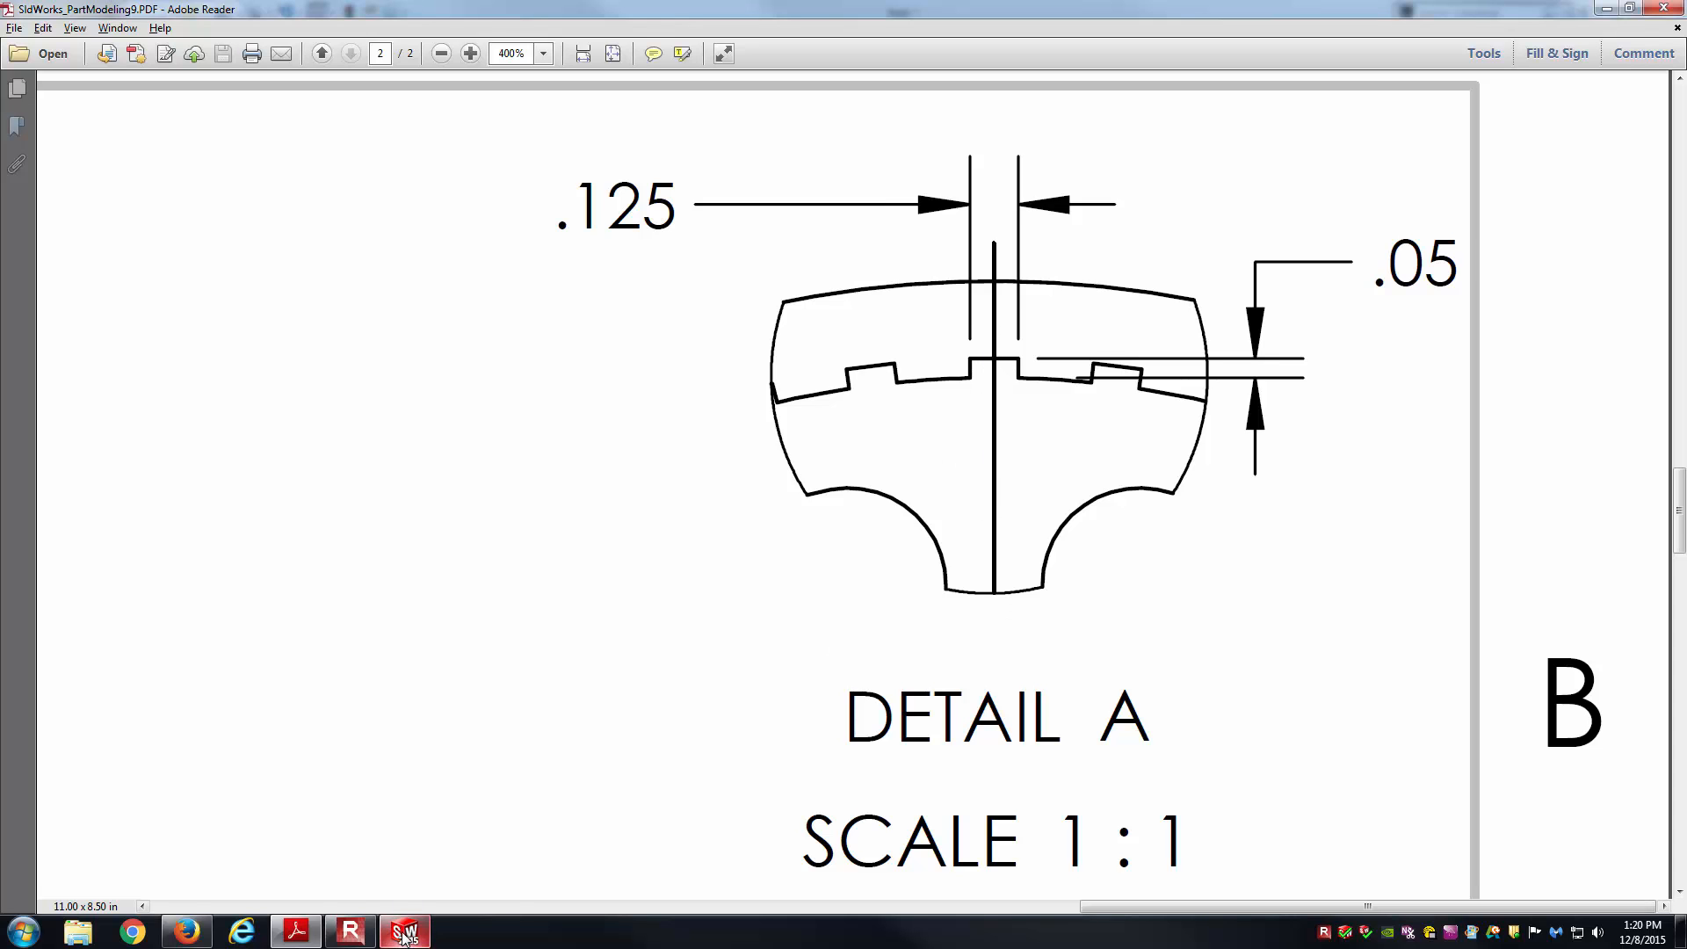
left_click(413, 866)
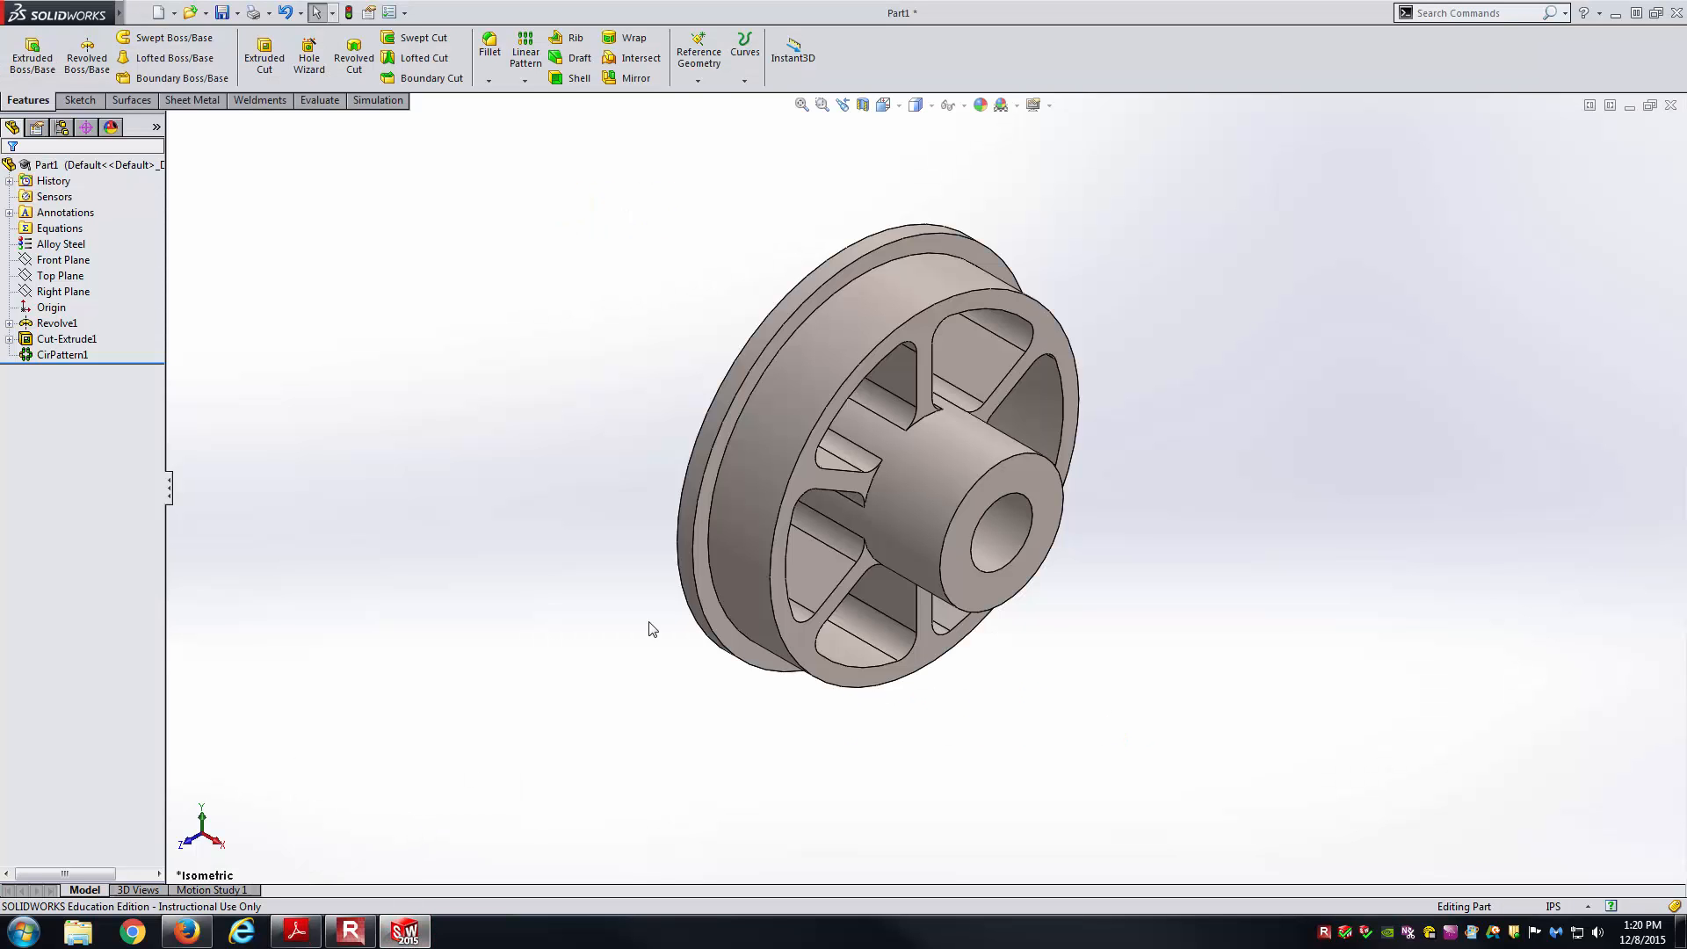
Sketch on the pulley's front face, viewed Normal To, with the inner rim circle converted.
left_click(920, 328)
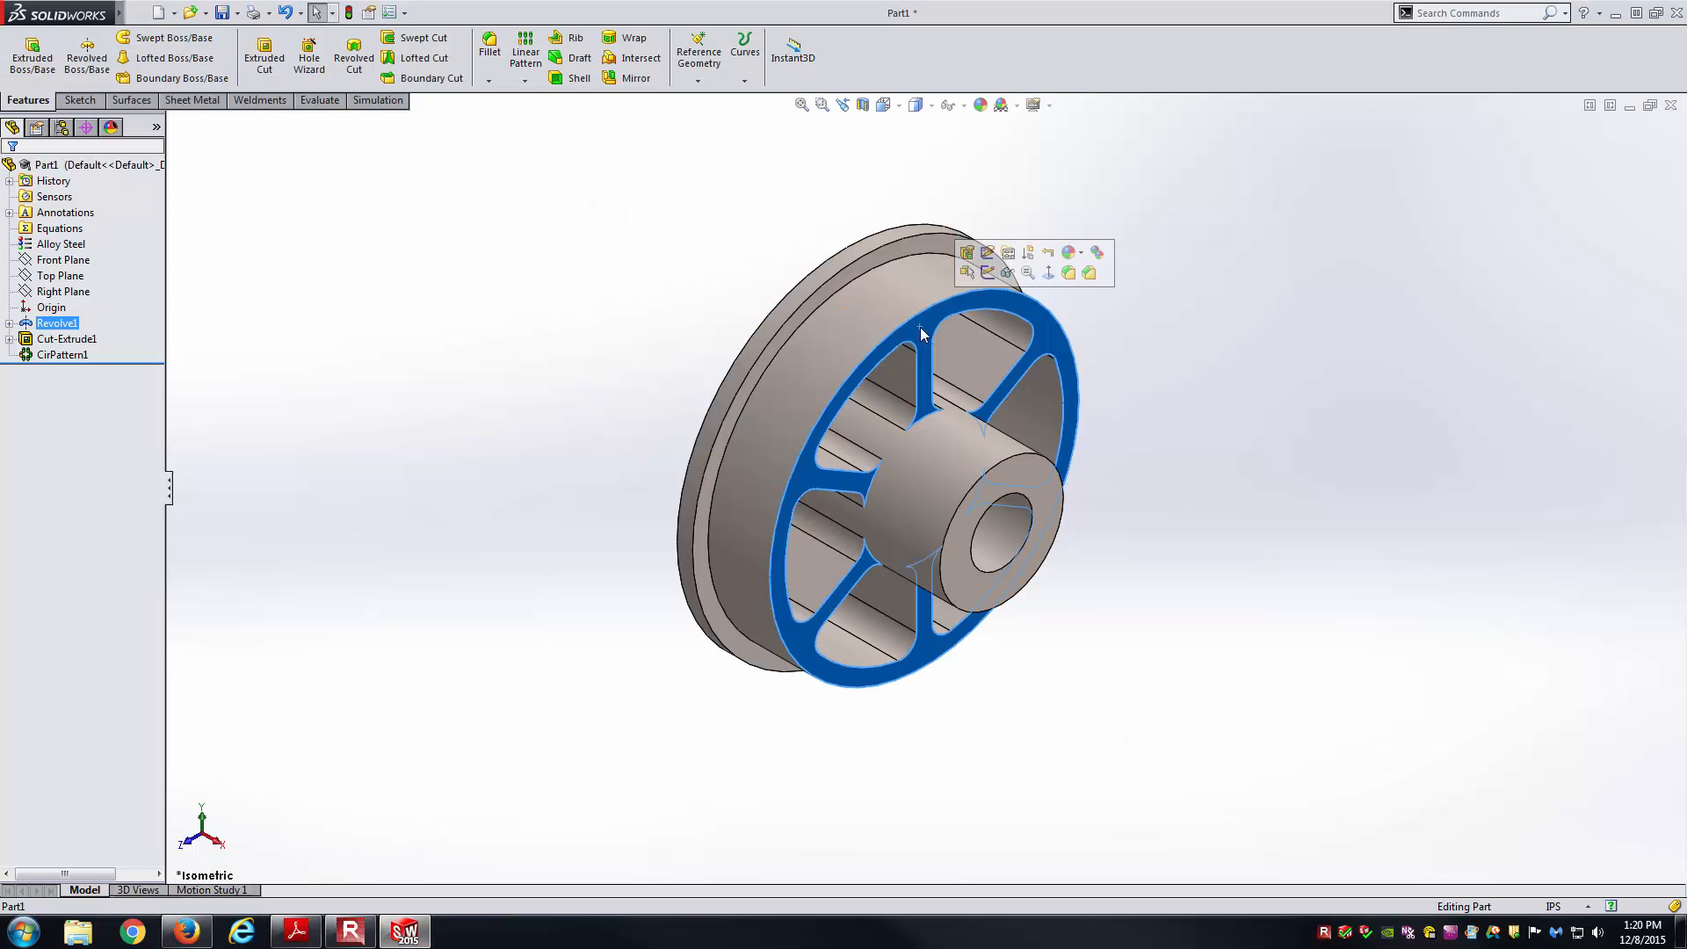
left_click(987, 274)
left_click(884, 104)
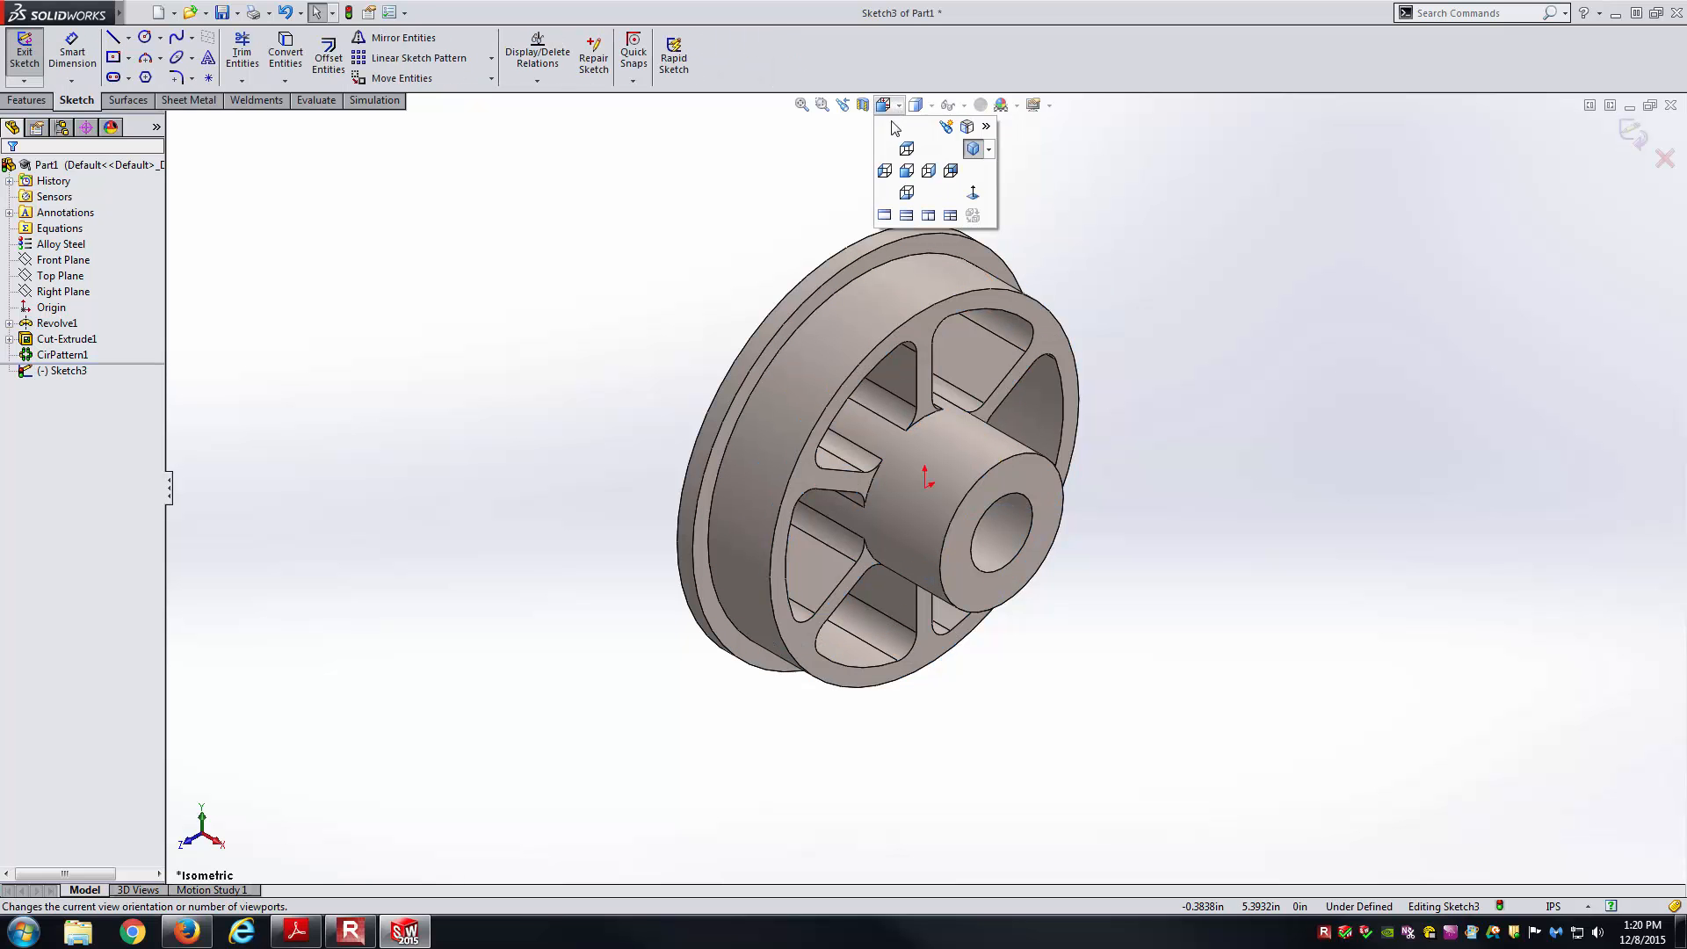
left_click(974, 193)
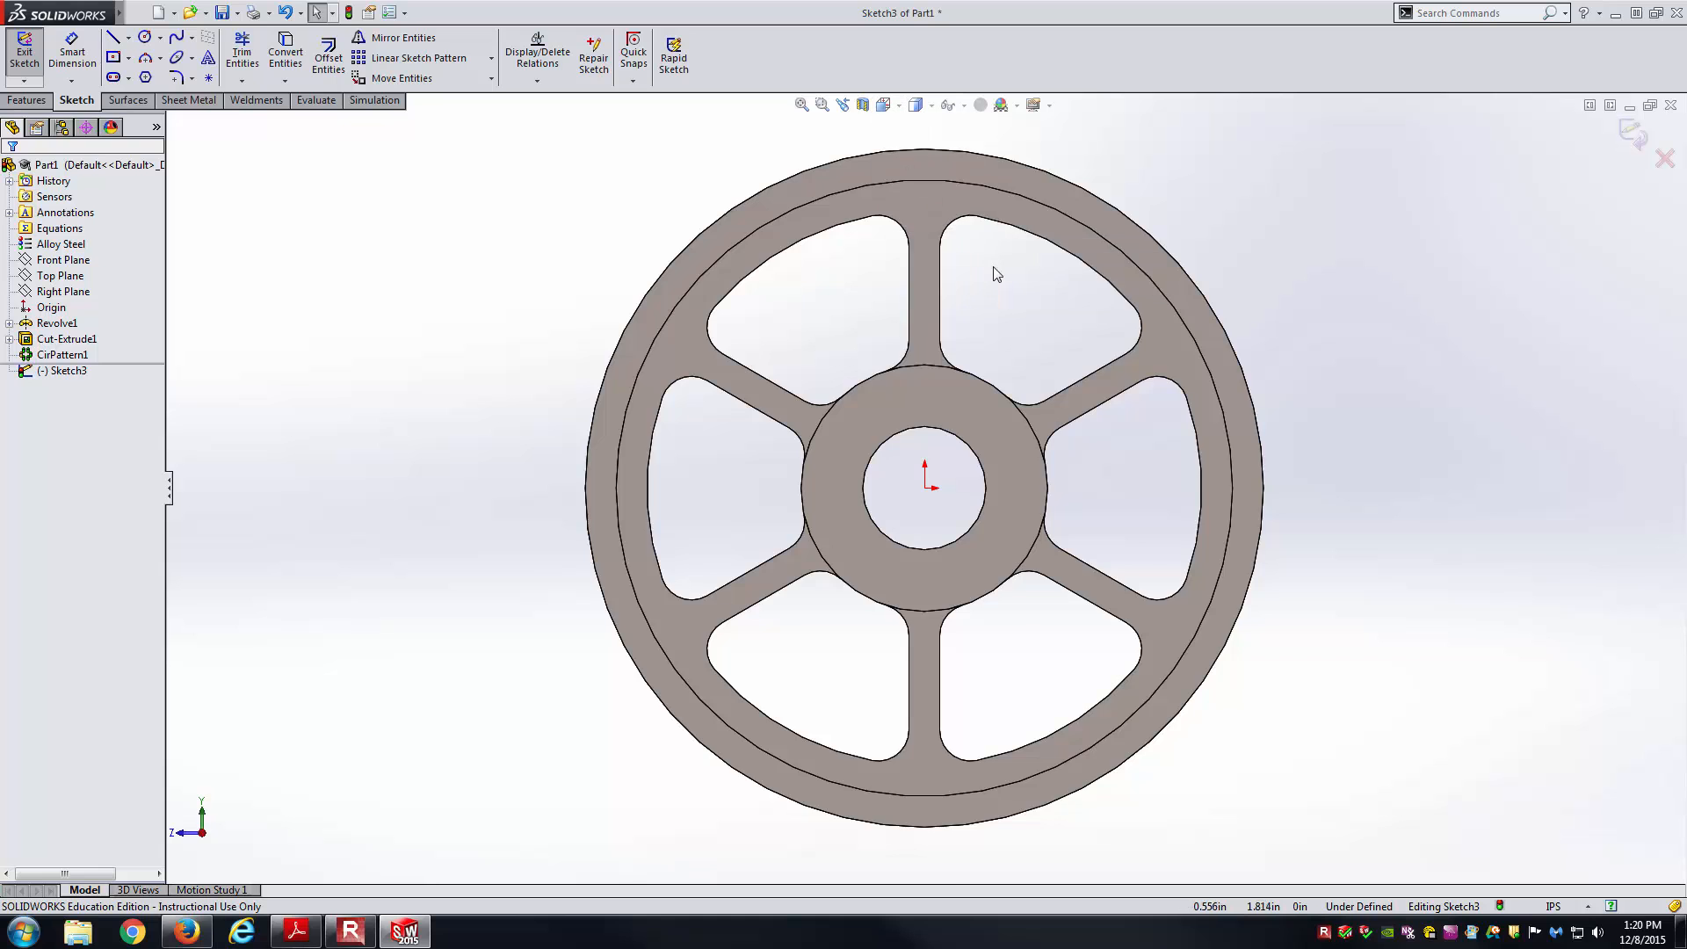
scroll(991, 269, "up", 2)
scroll(947, 232, "down", 3)
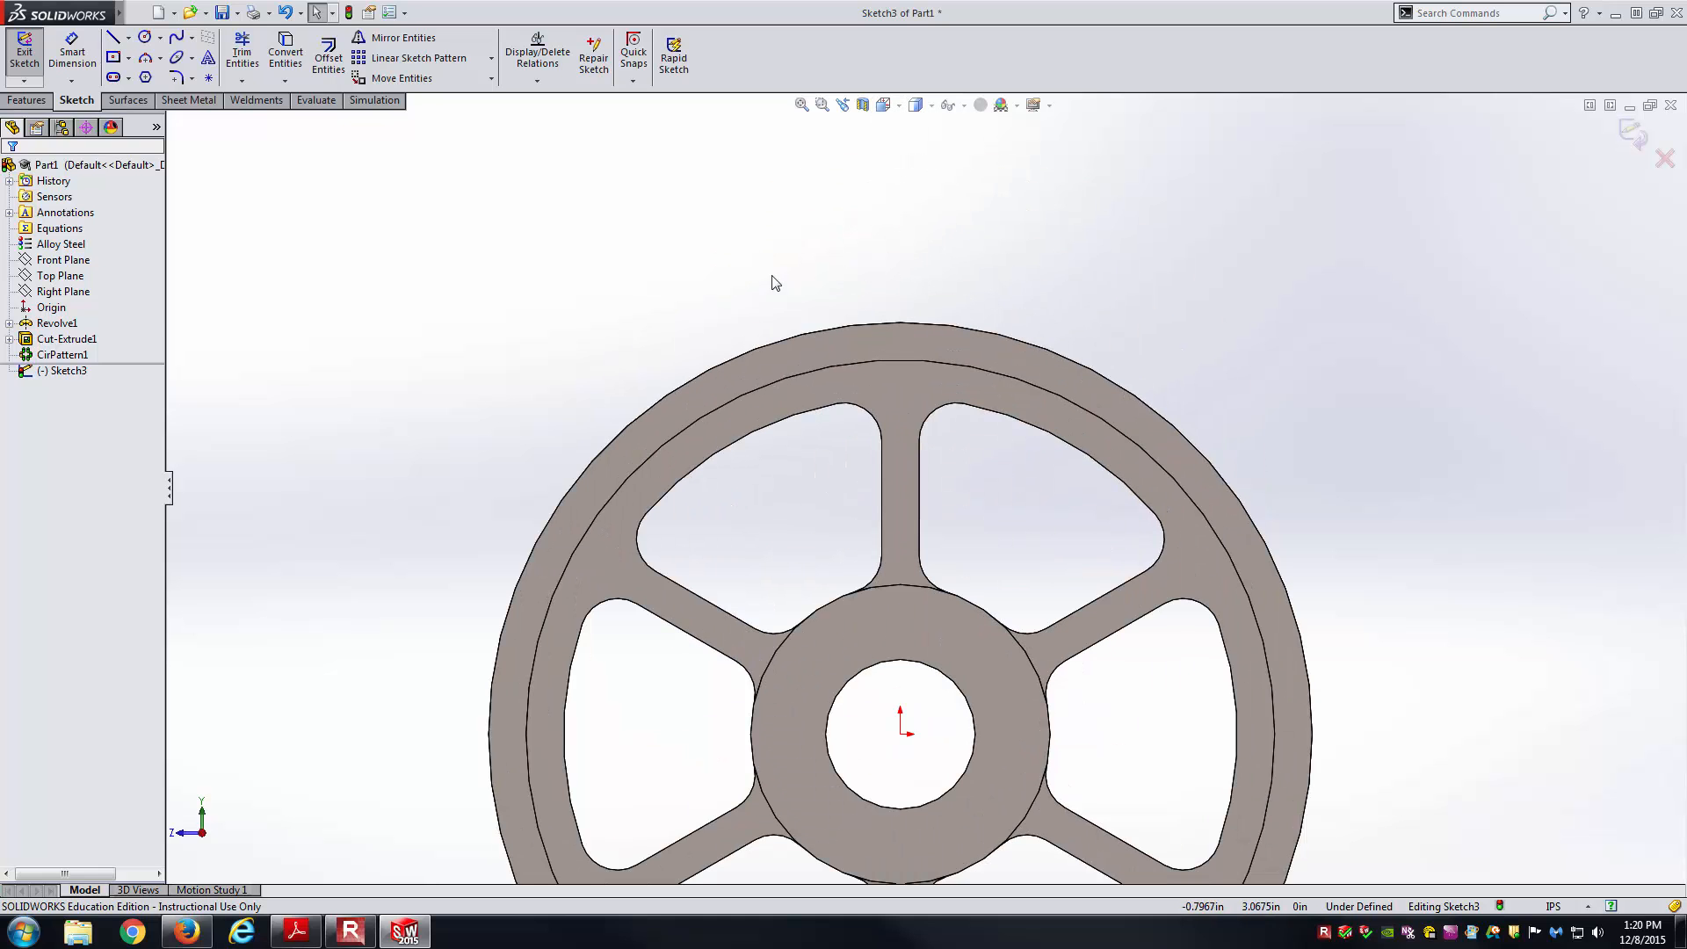
left_click(286, 55)
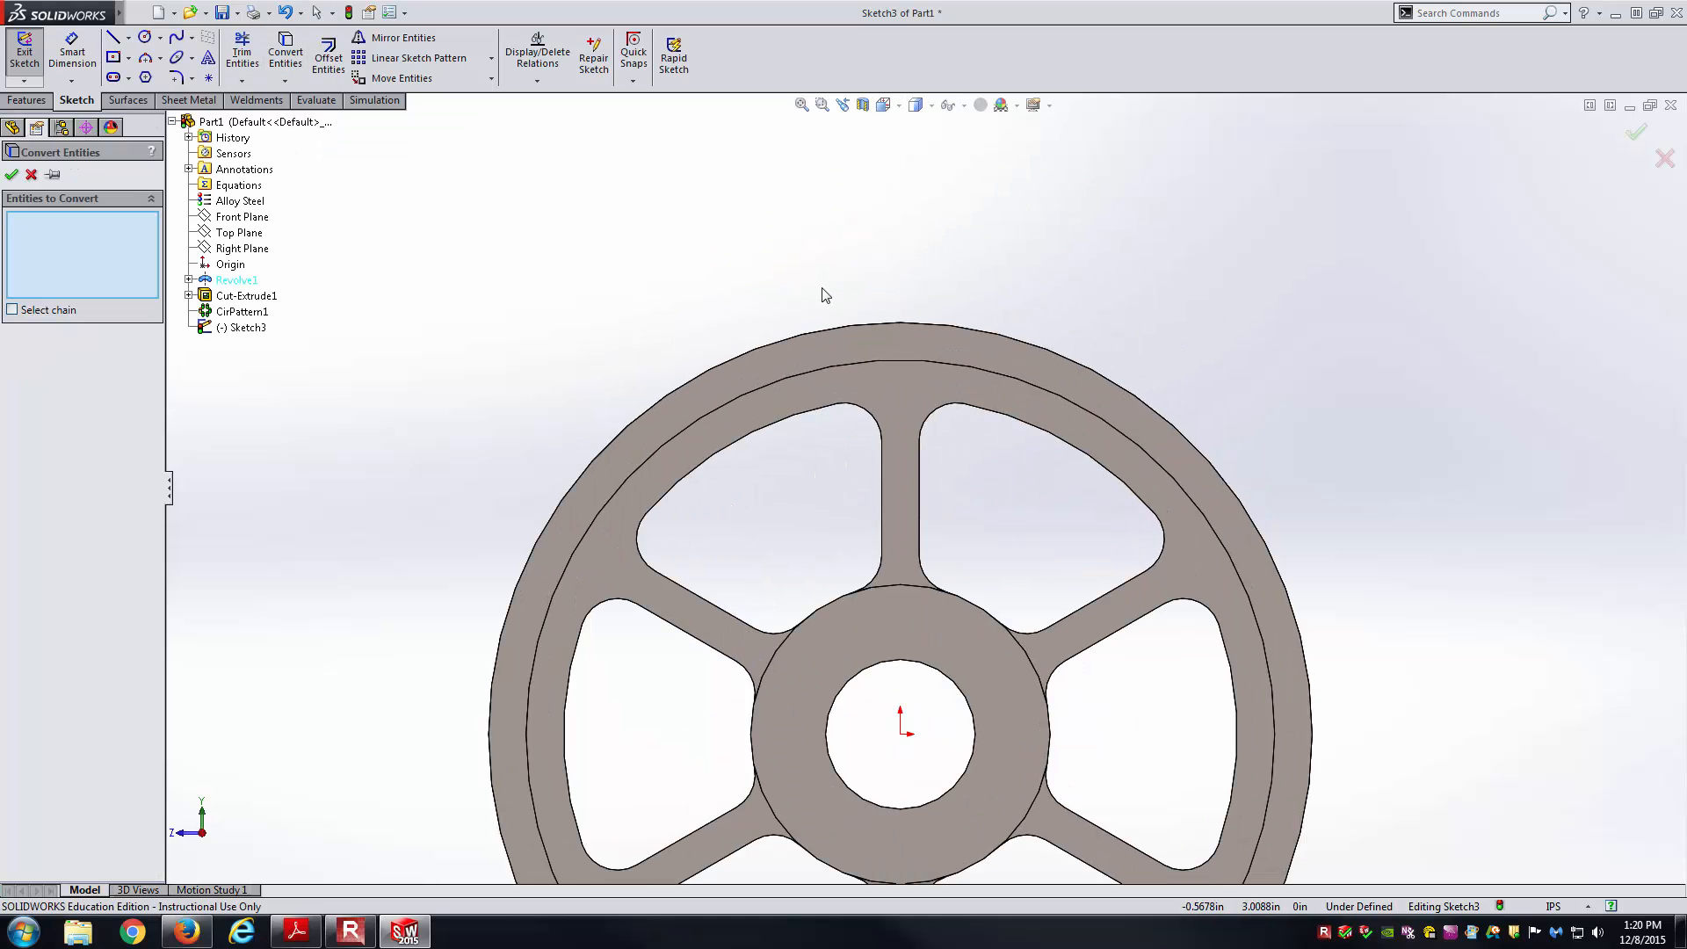
left_click(915, 362)
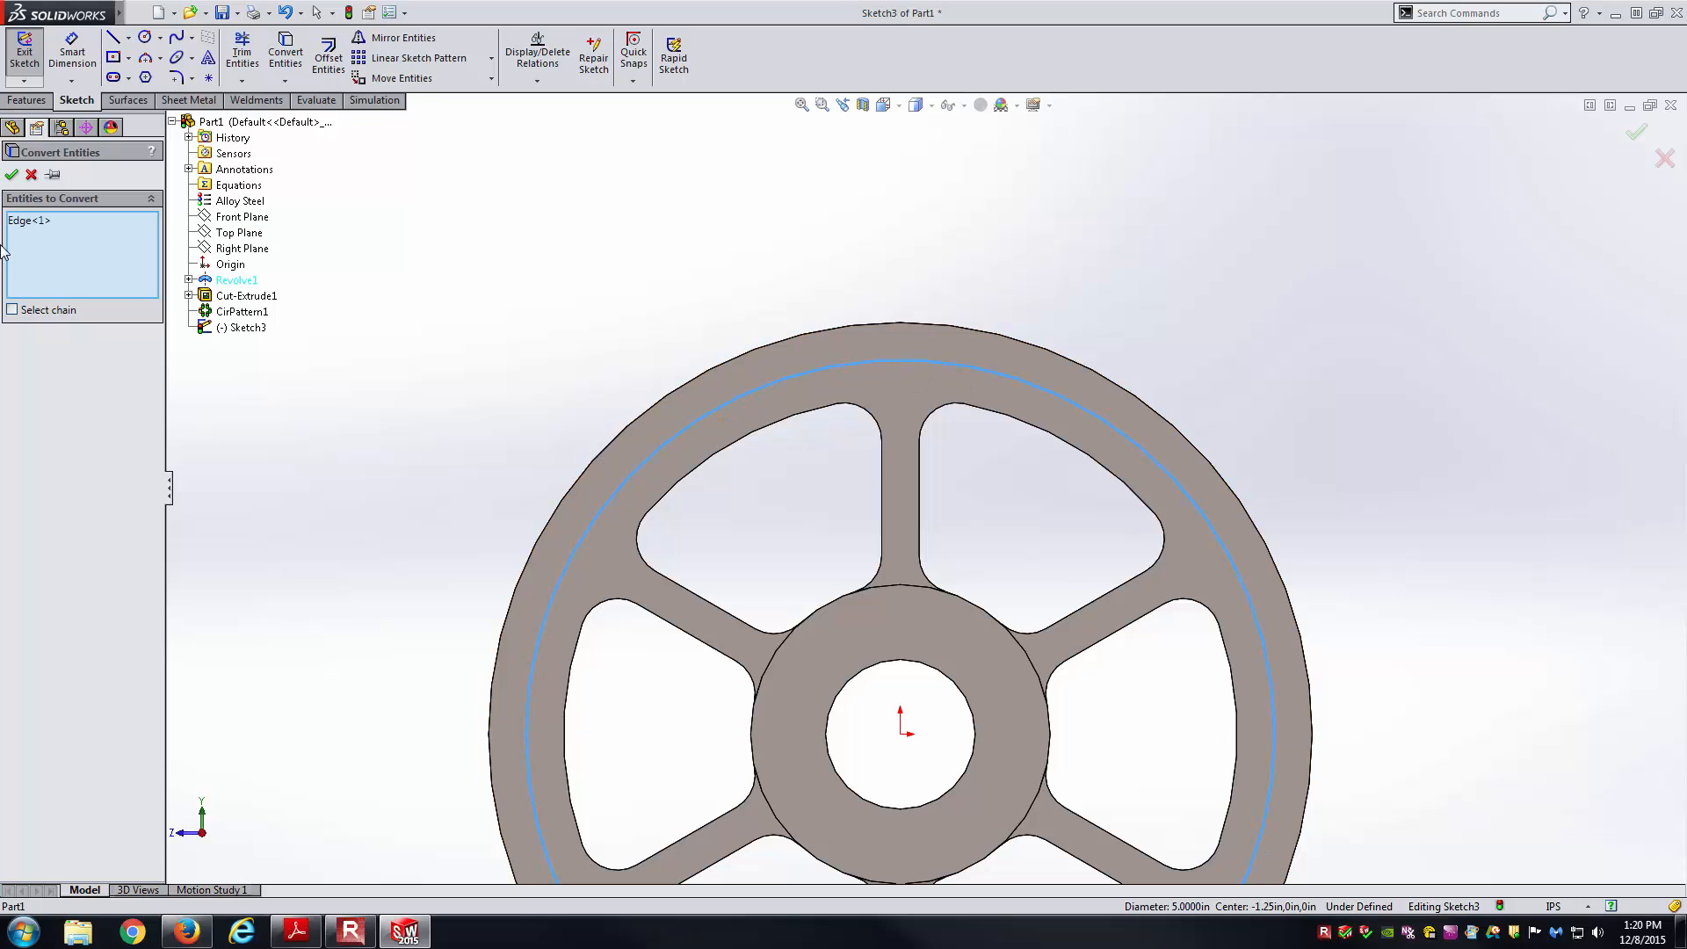
left_click(11, 174)
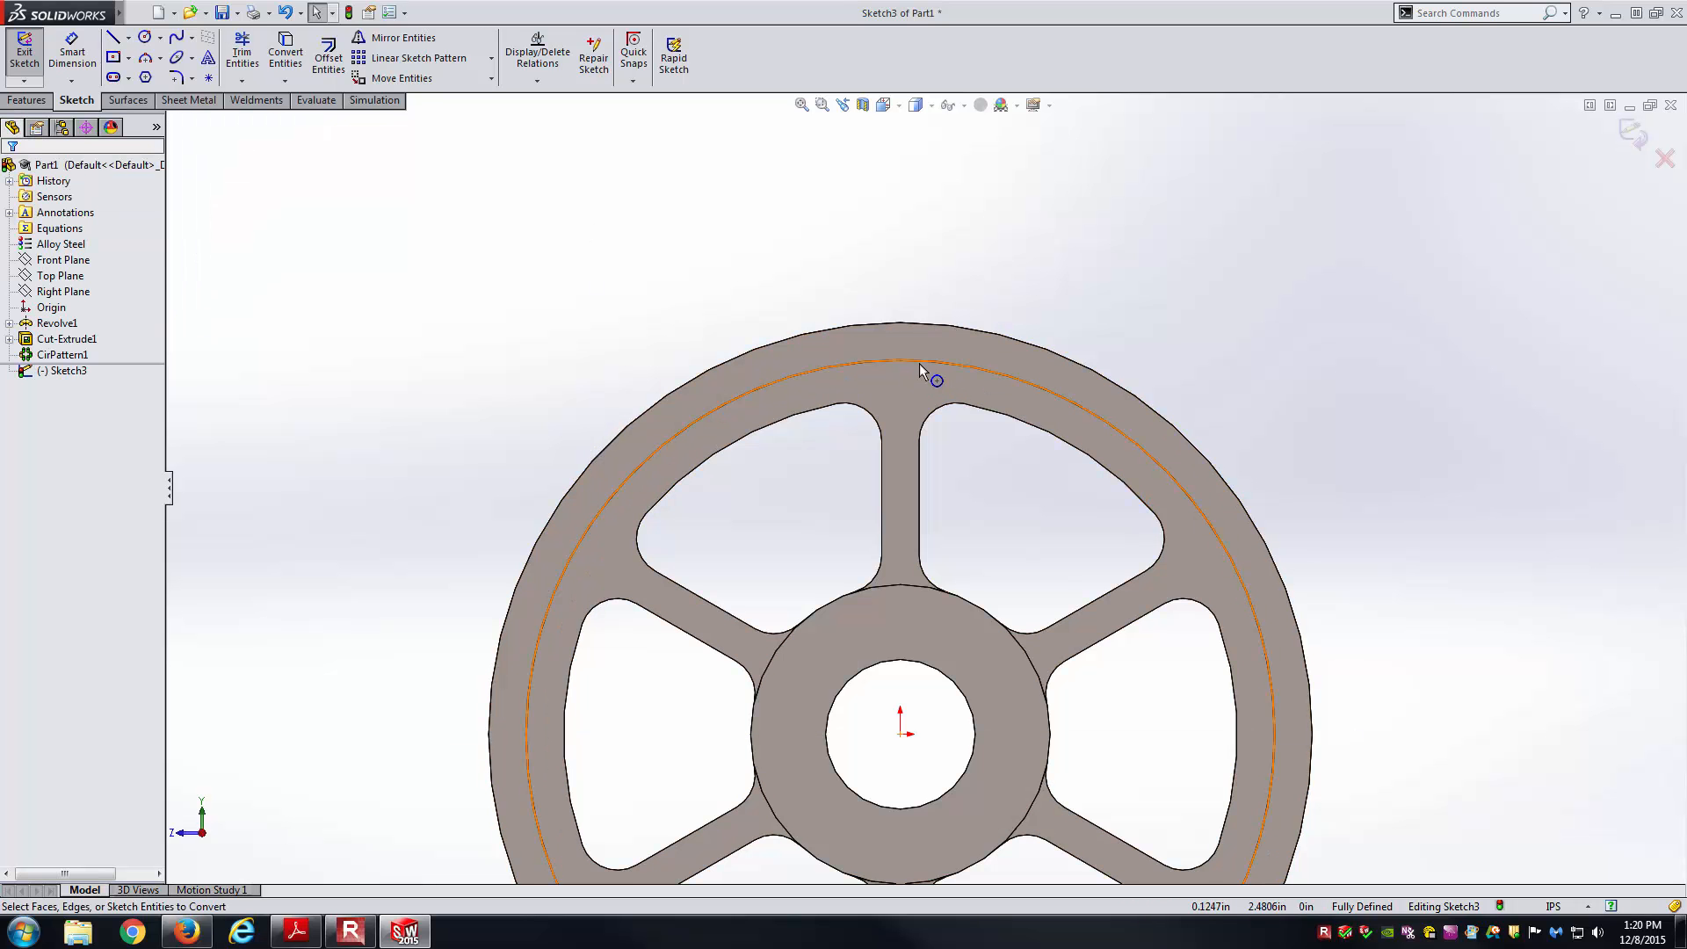
scroll(919, 365, "down", 1)
scroll(916, 363, "down", 4)
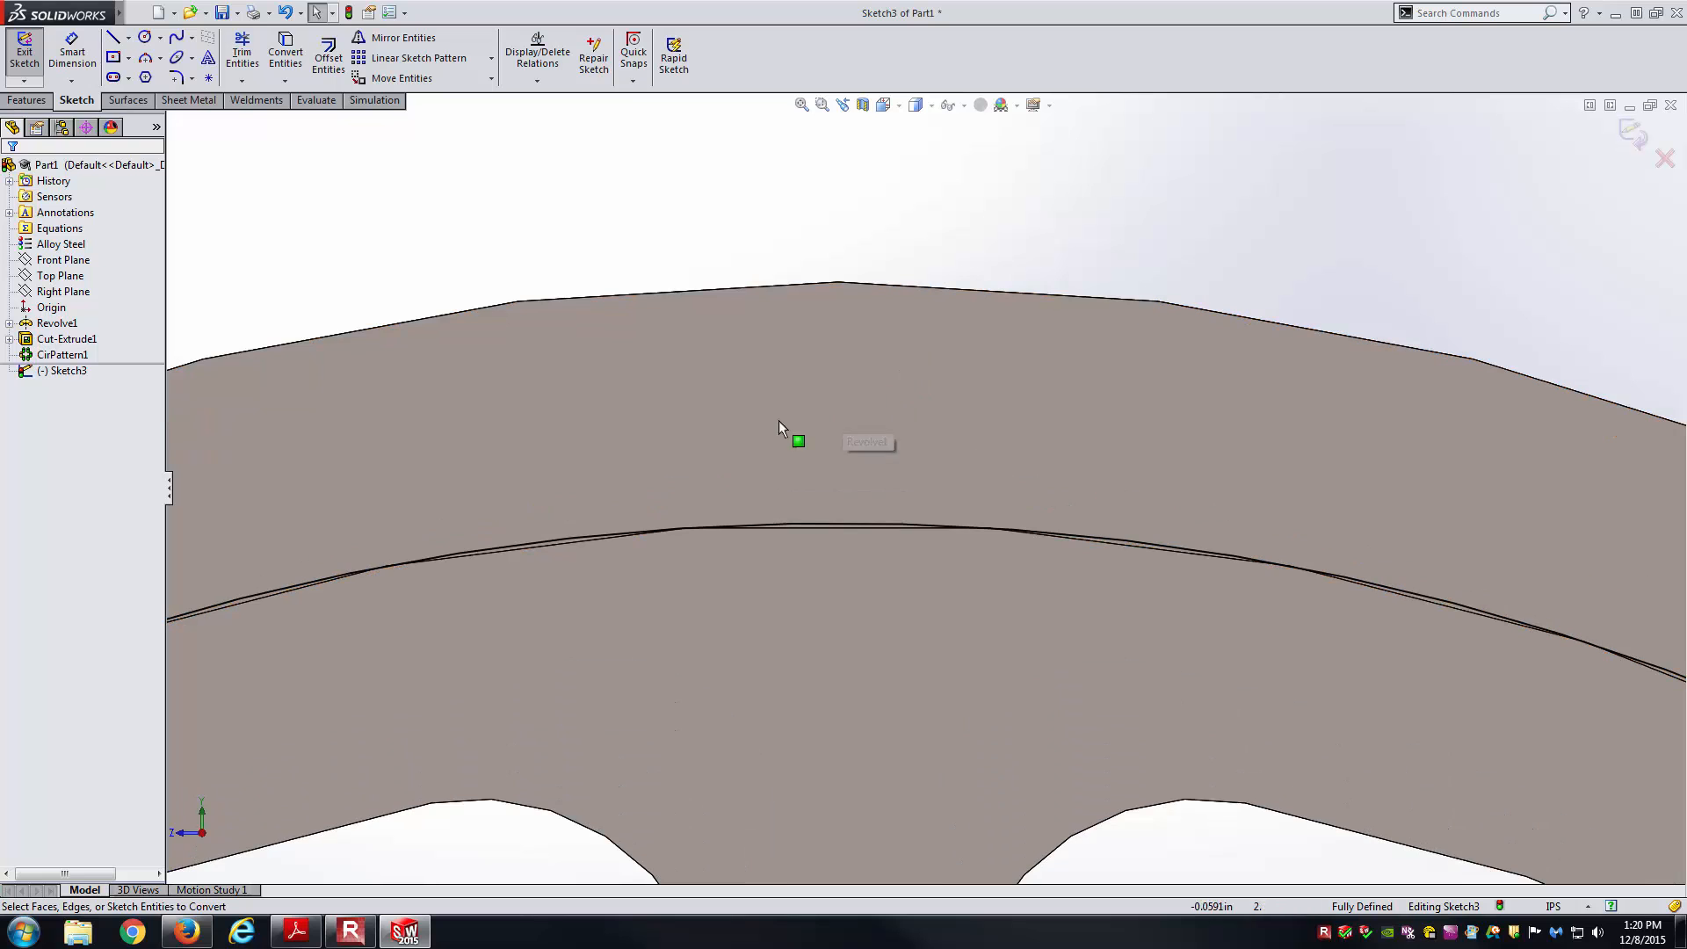
Draw the tooth's left side, top edge and right side as three lines on the rim.
key("l")
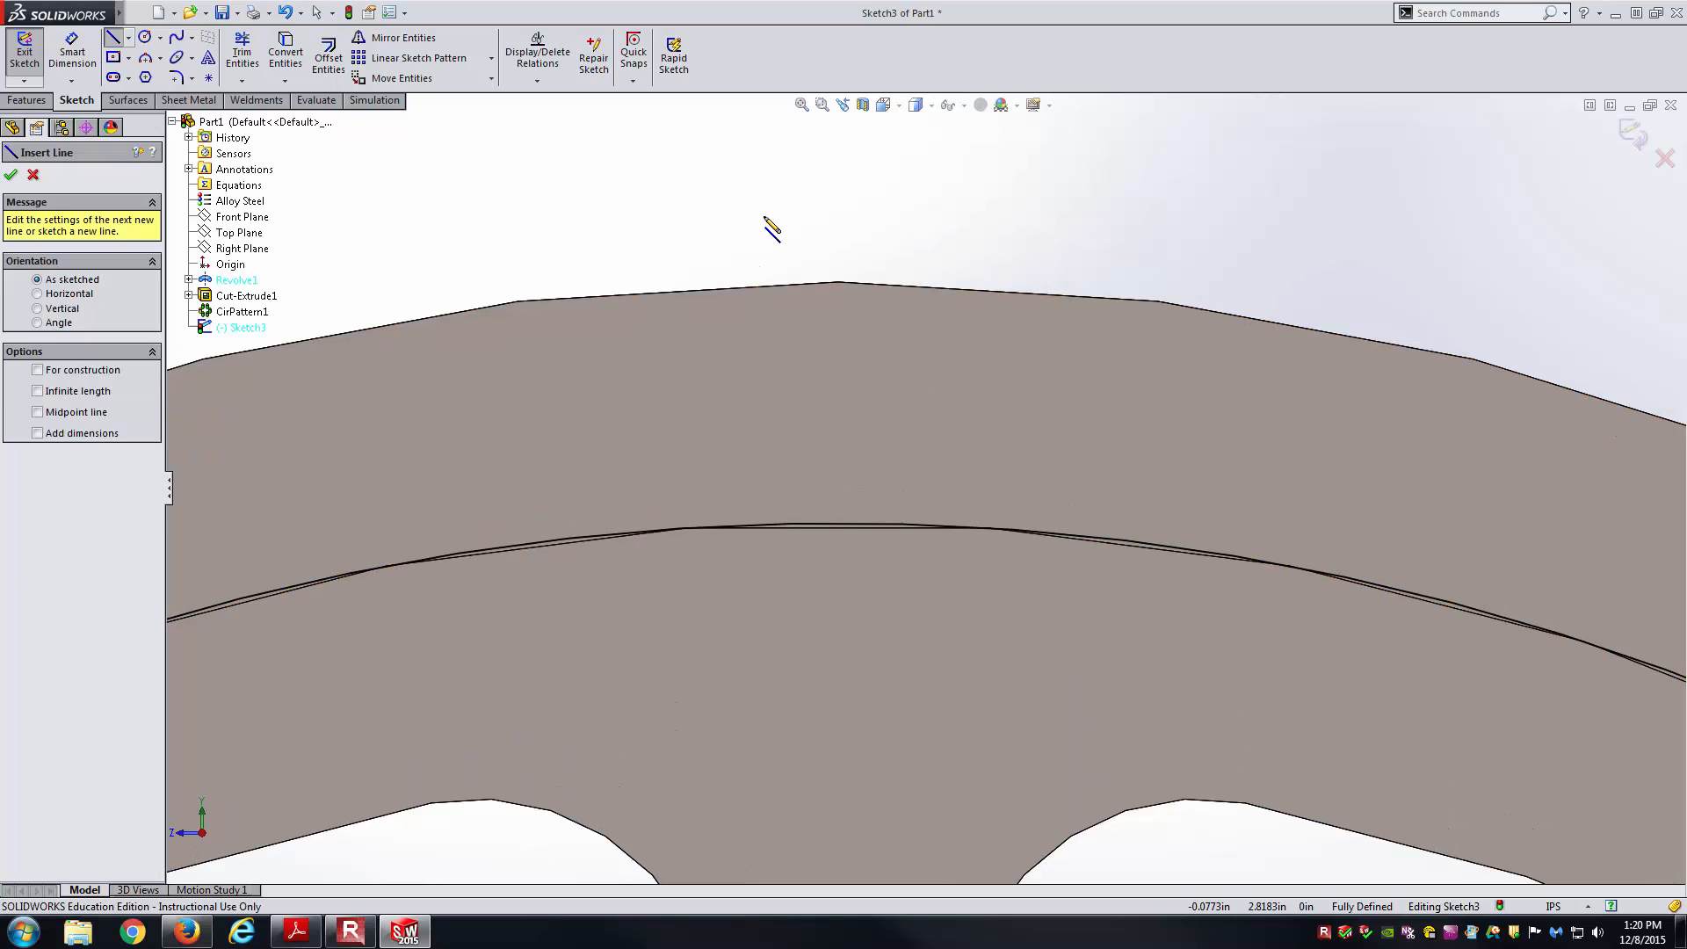
left_click(690, 428)
left_click(689, 527)
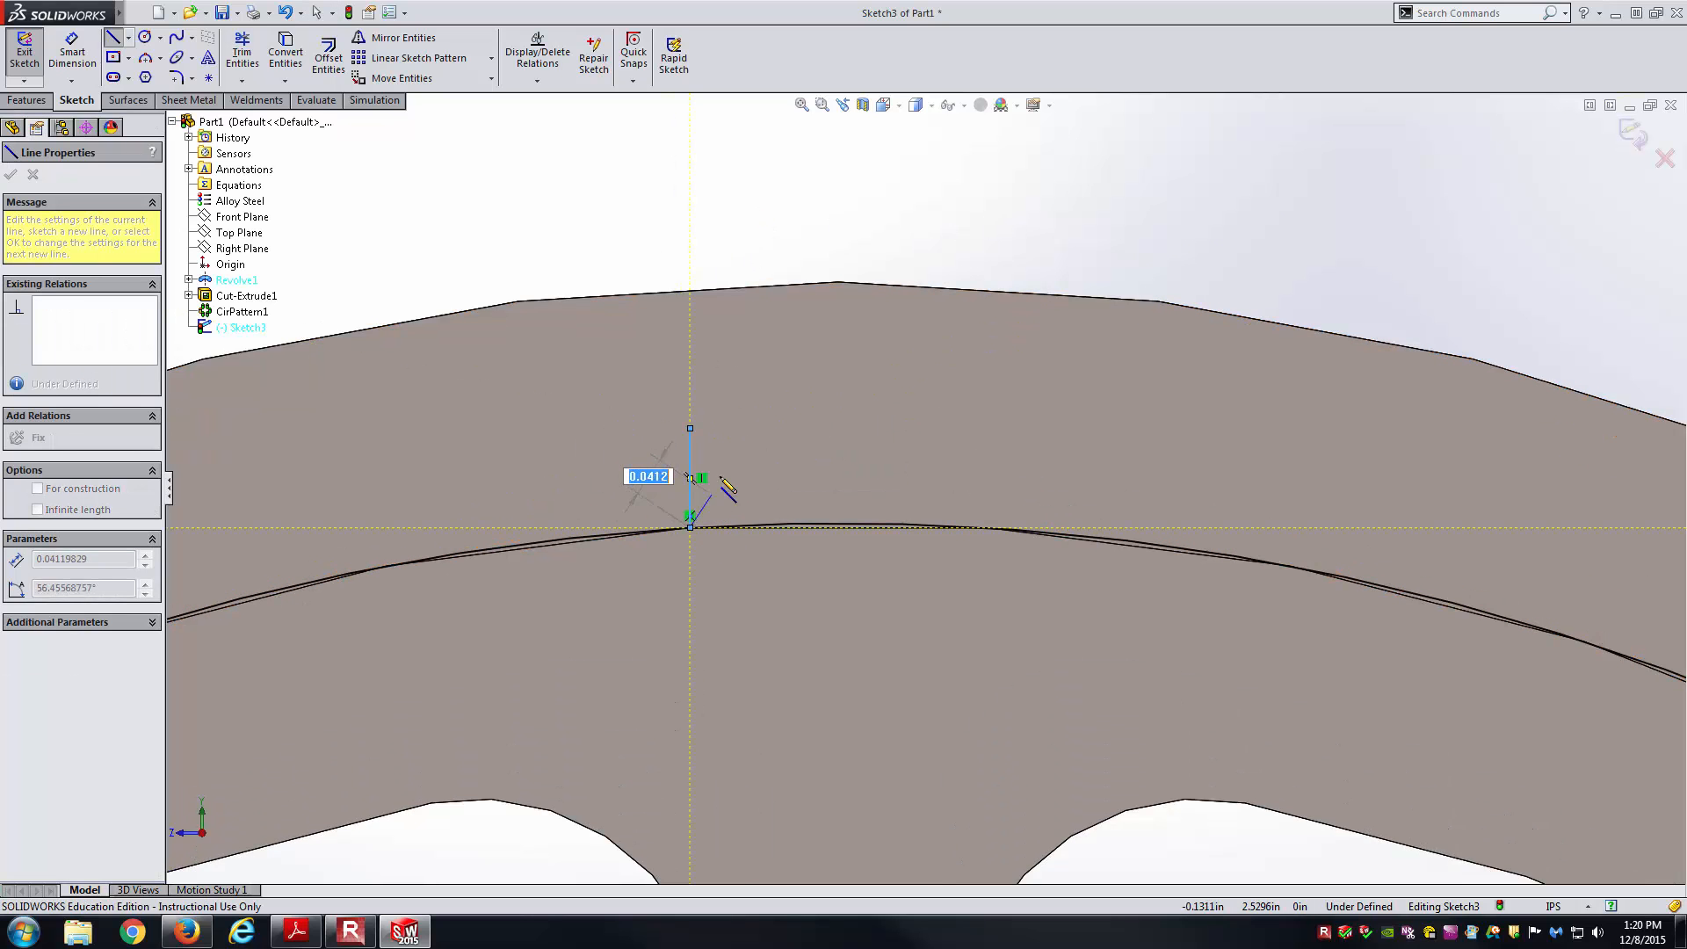
key("Escape")
key("l")
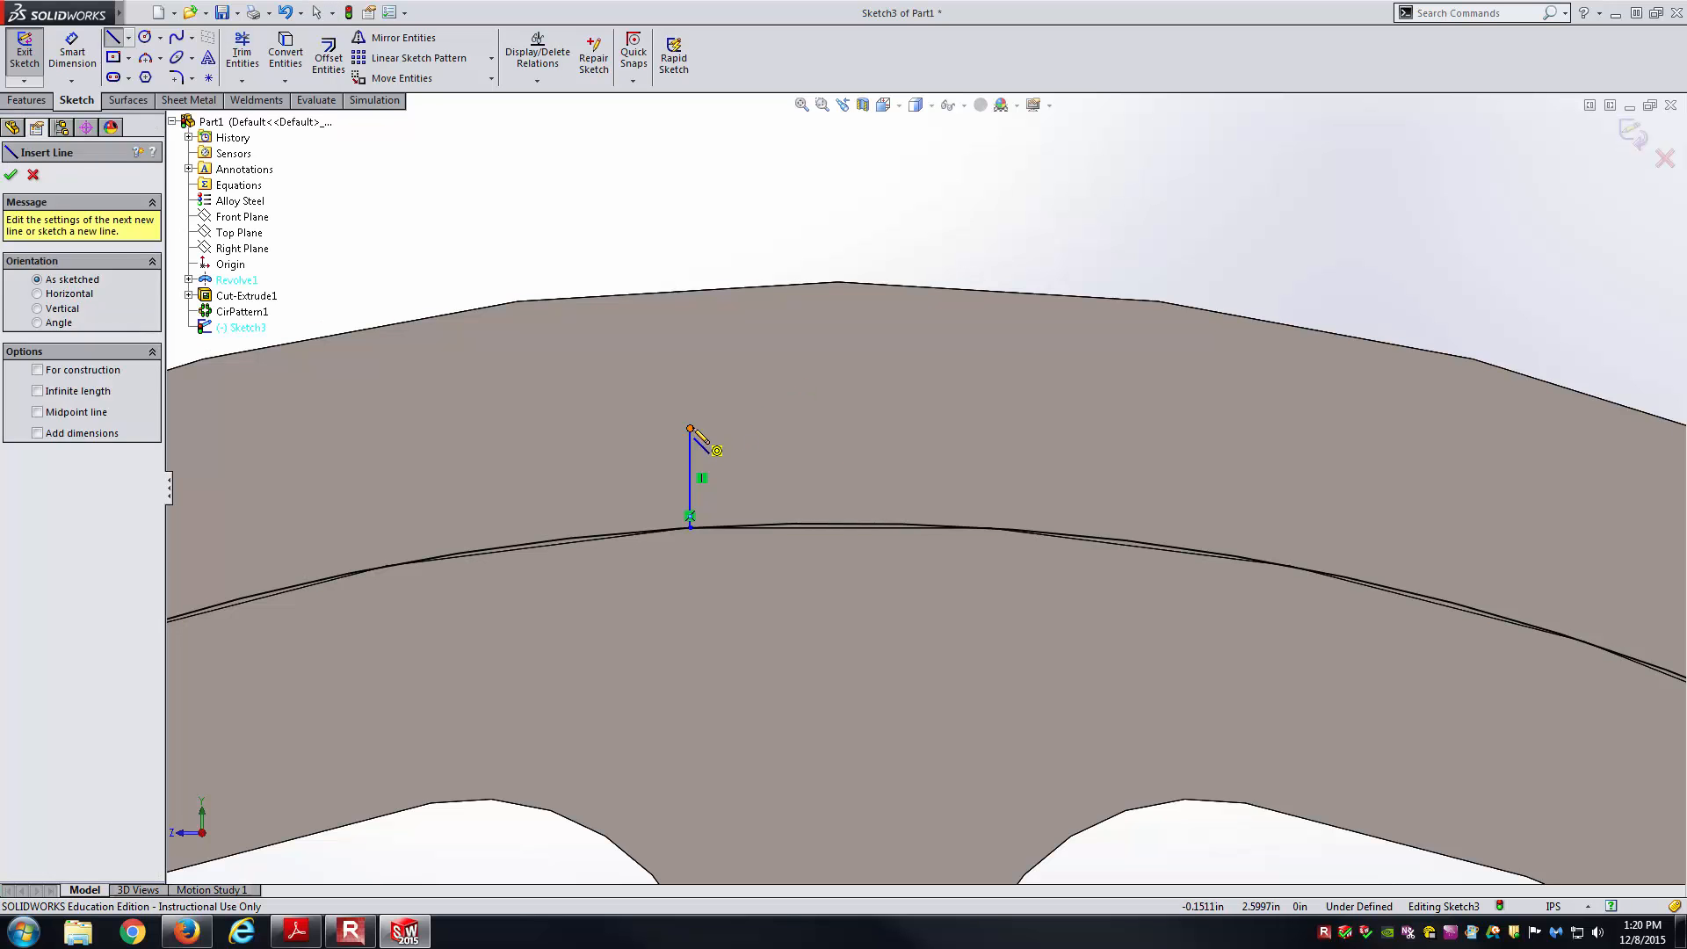
left_click(690, 428)
left_click(1012, 435)
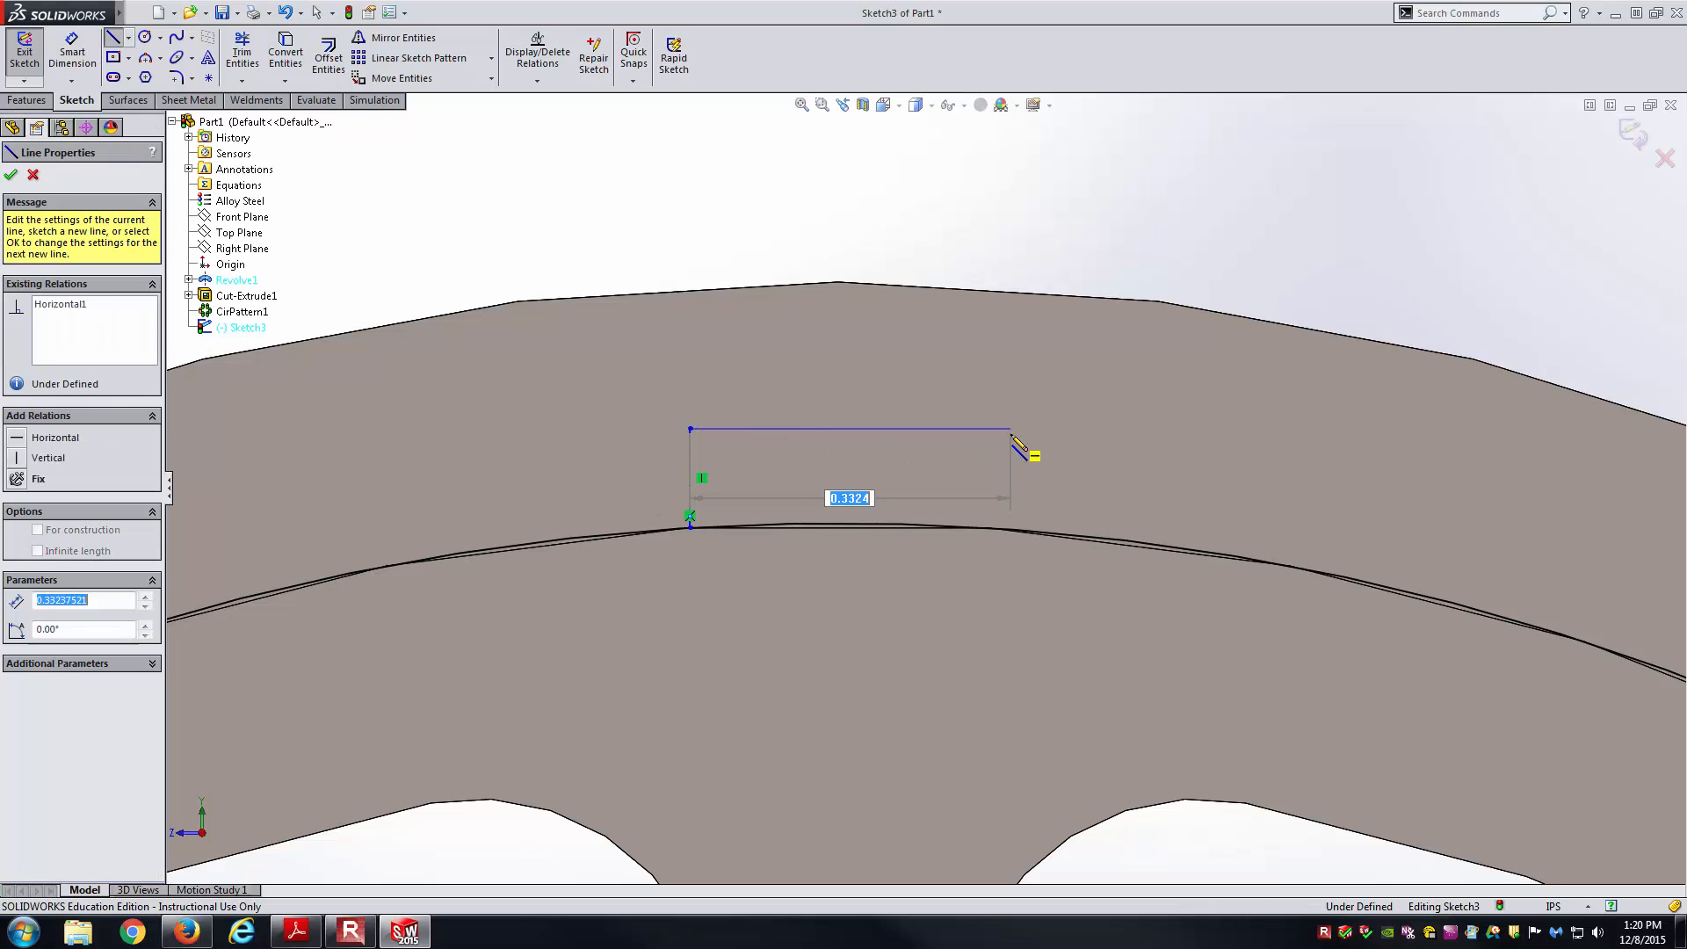
double_click(1006, 532)
key("Escape")
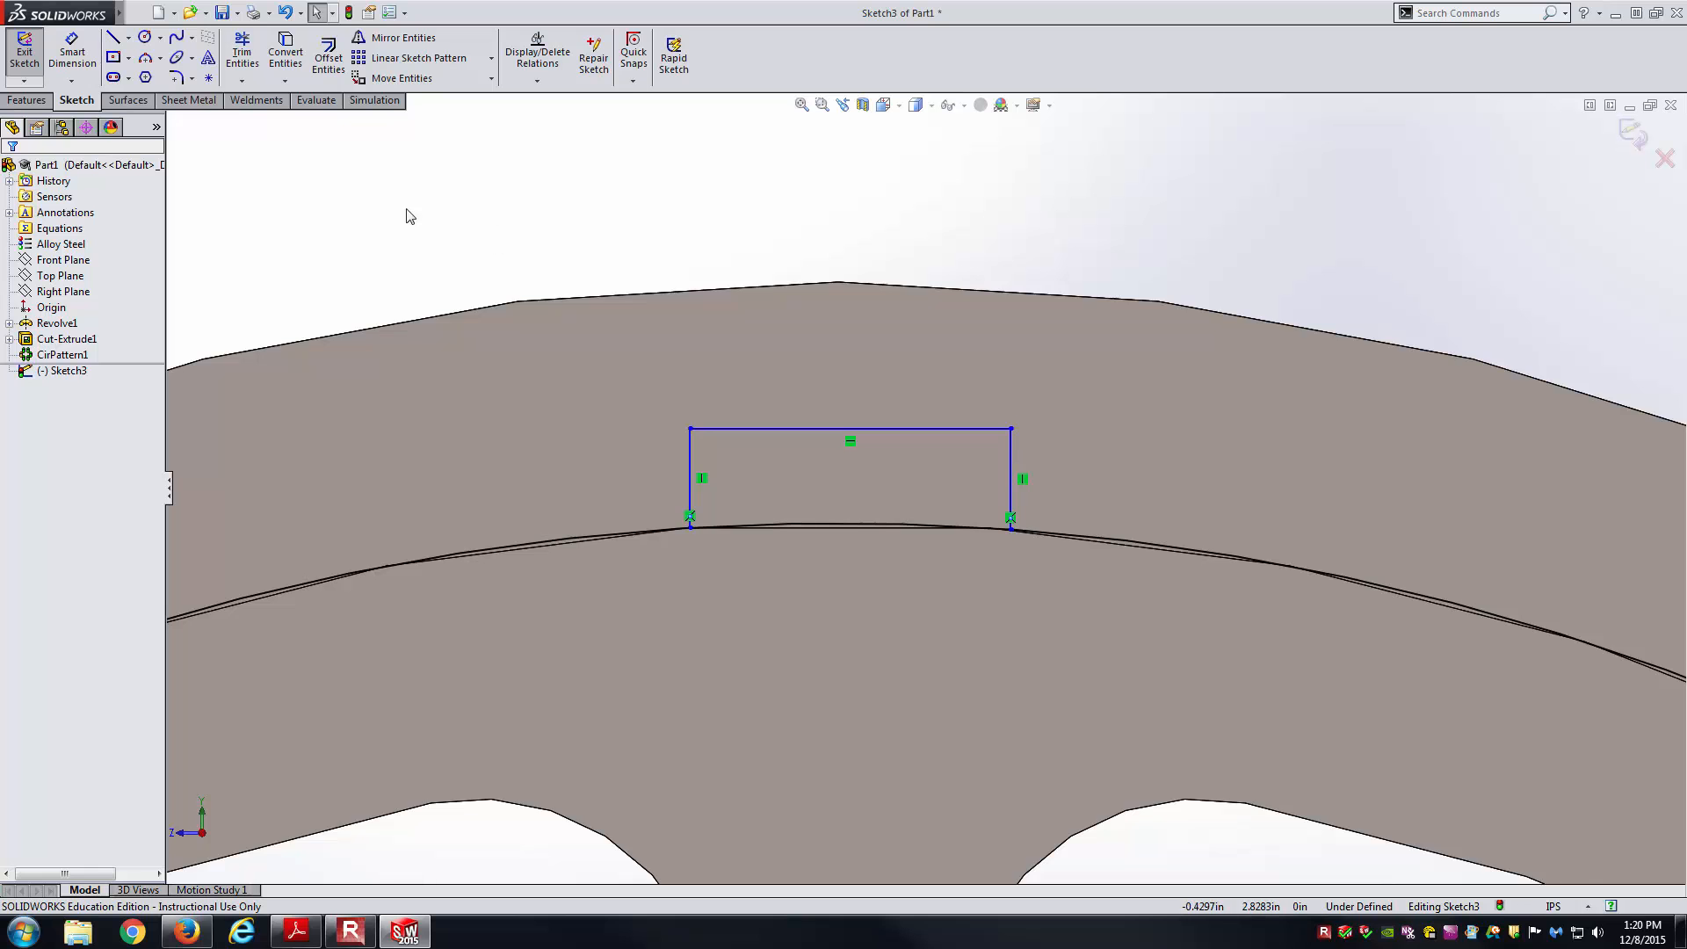
scroll(406, 215, "up", 5)
middle_click_drag(587, 374, 779, 620)
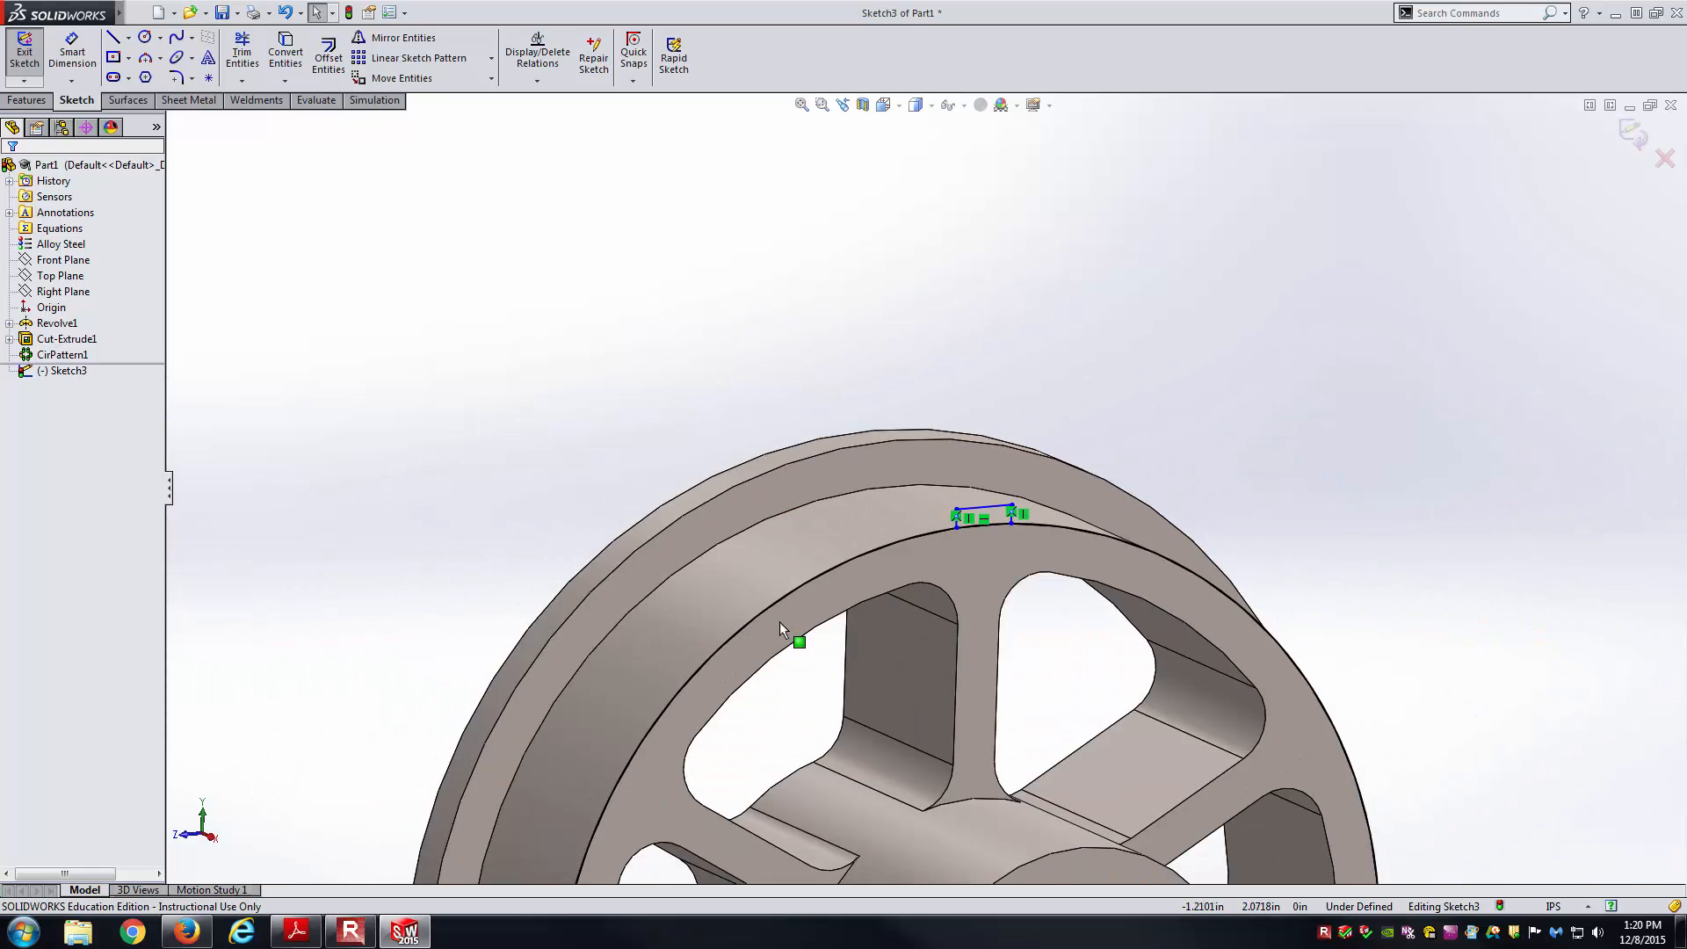
scroll(1000, 715, "up", 4)
scroll(1031, 708, "down", 3)
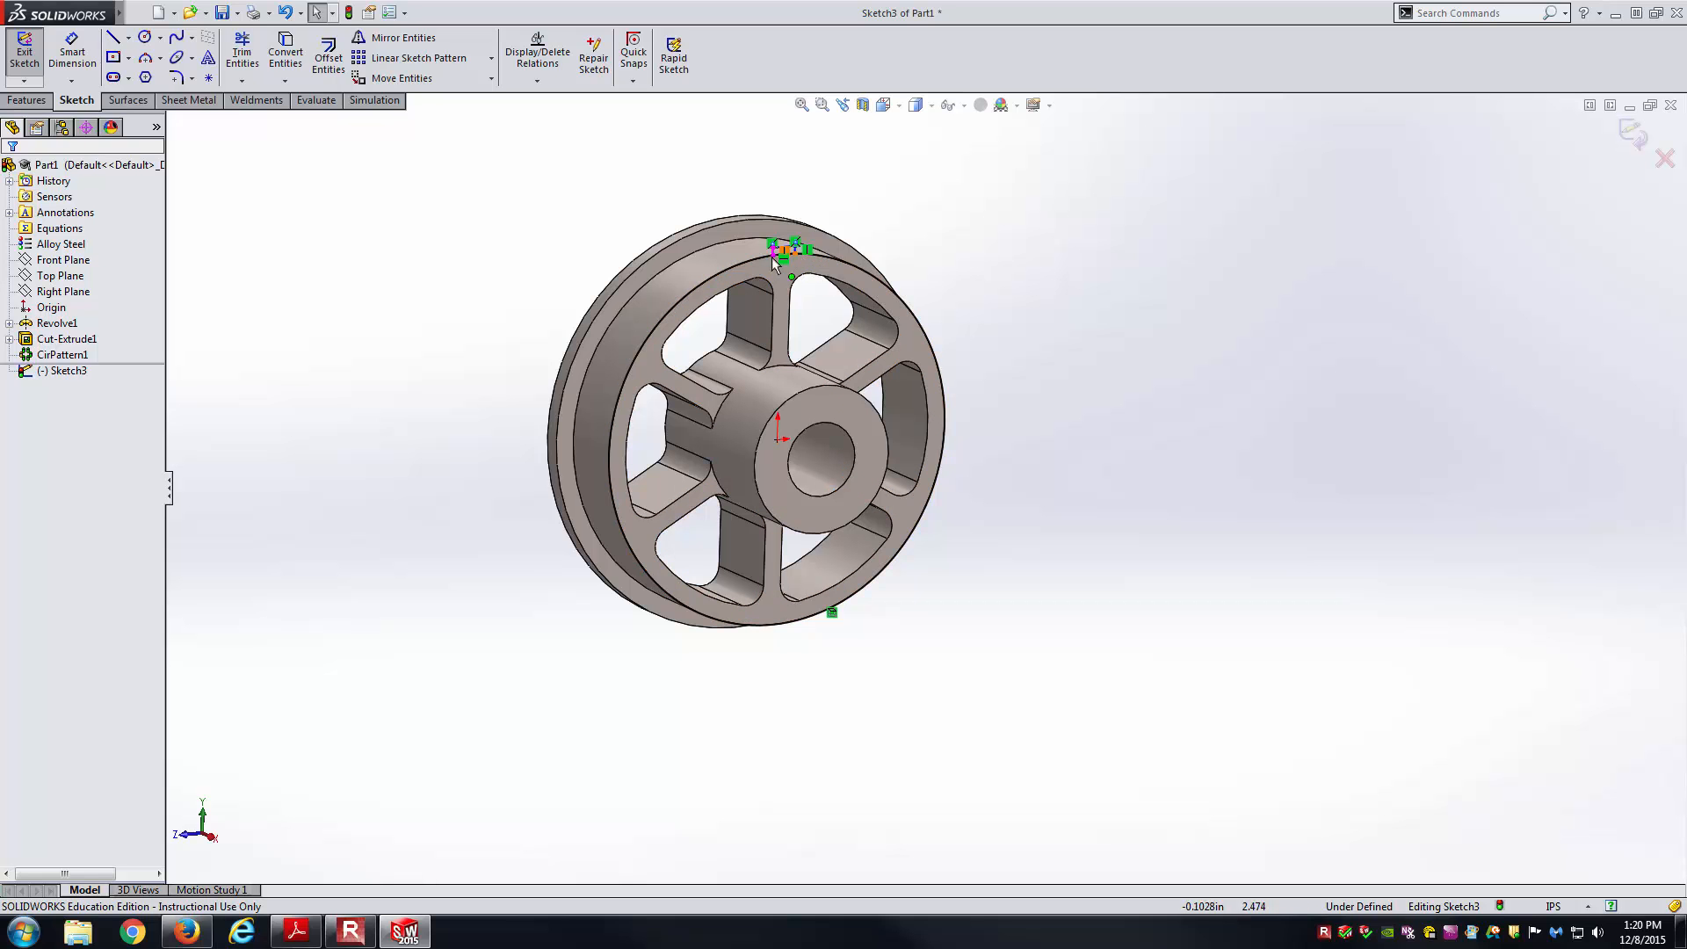
scroll(795, 258, "down", 3)
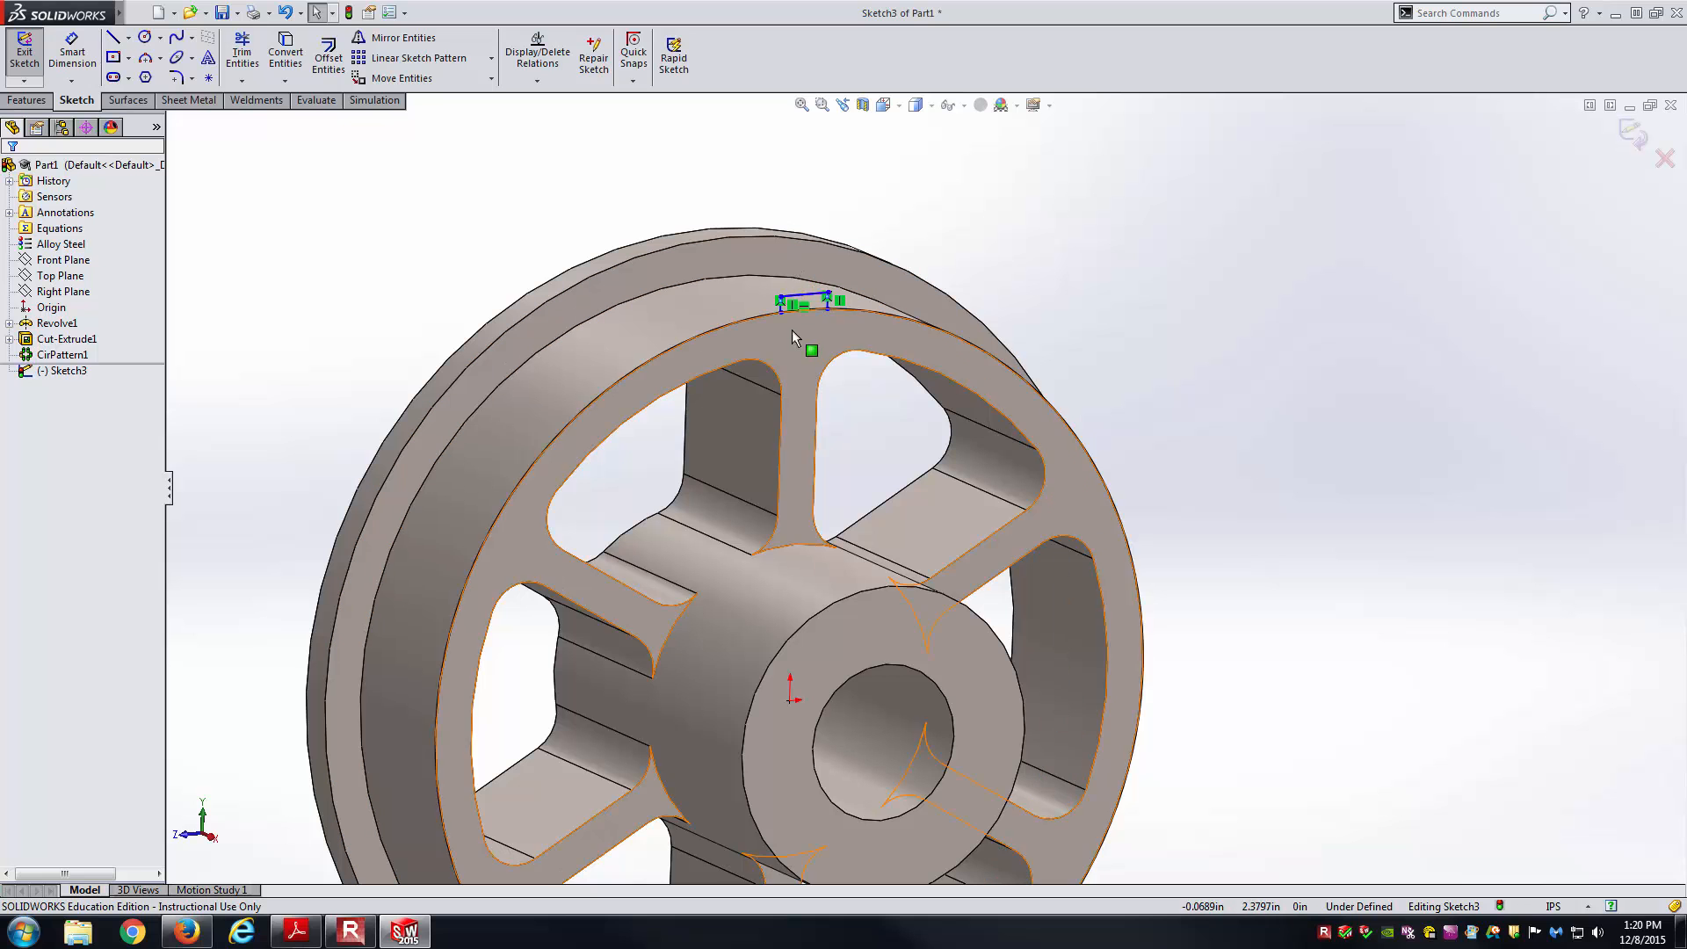
Cancel the Trim tool and face the sketch plane squarely with Ctrl+8.
left_click(242, 51)
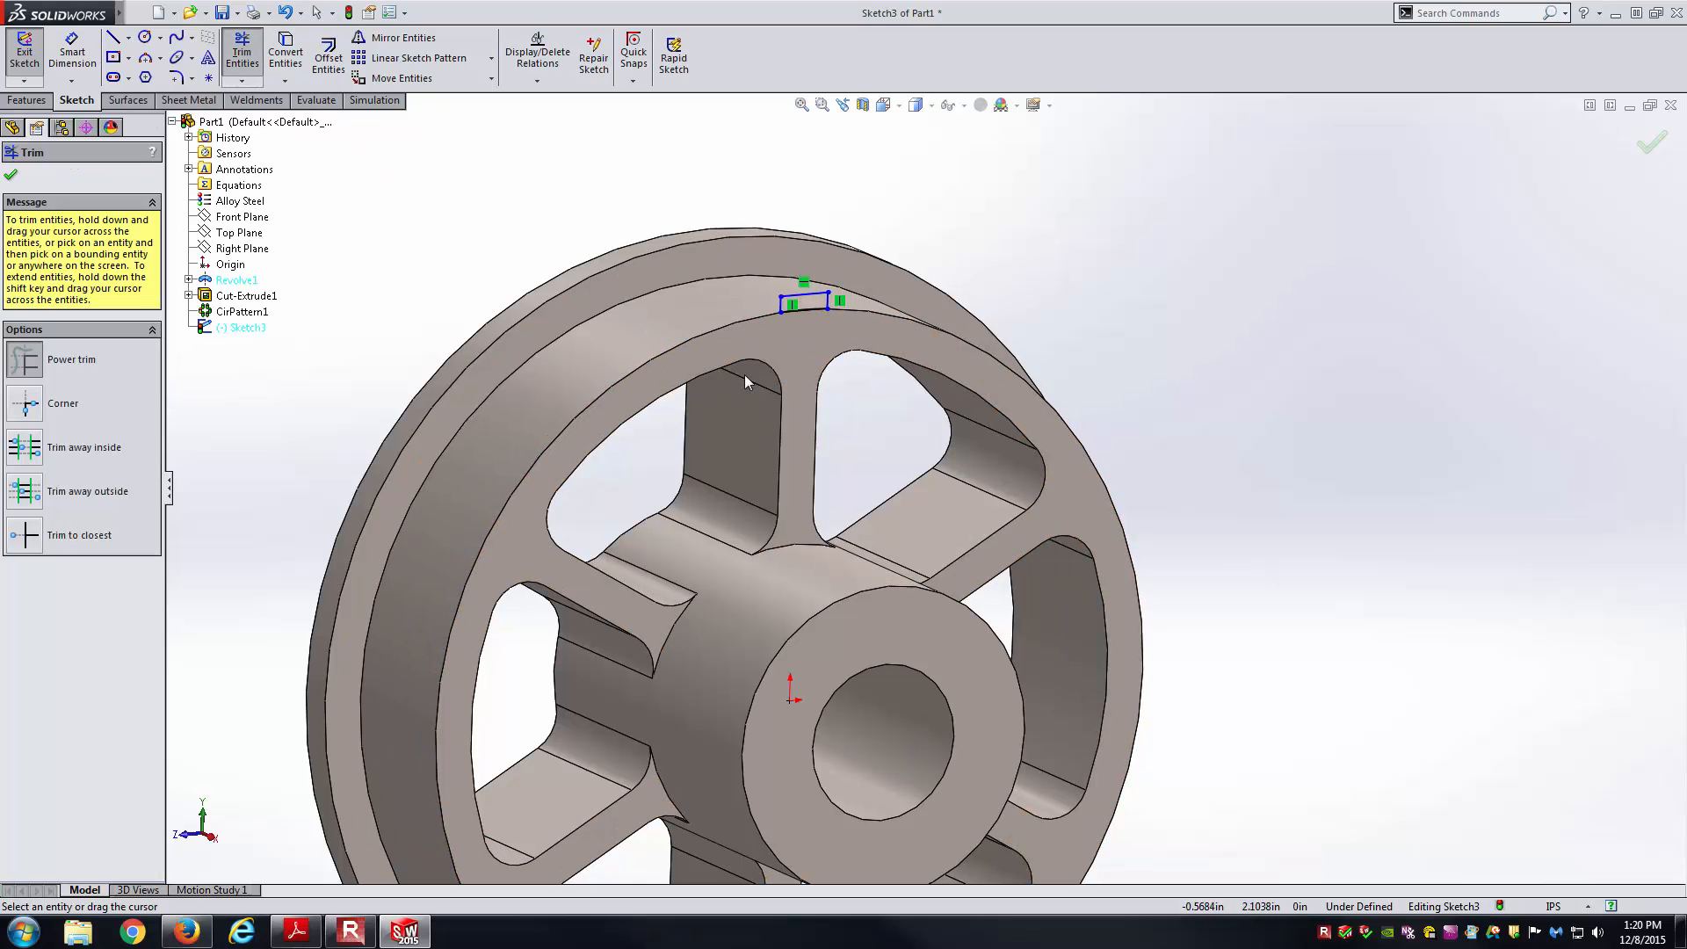
scroll(854, 336, "down", 3)
key("Escape")
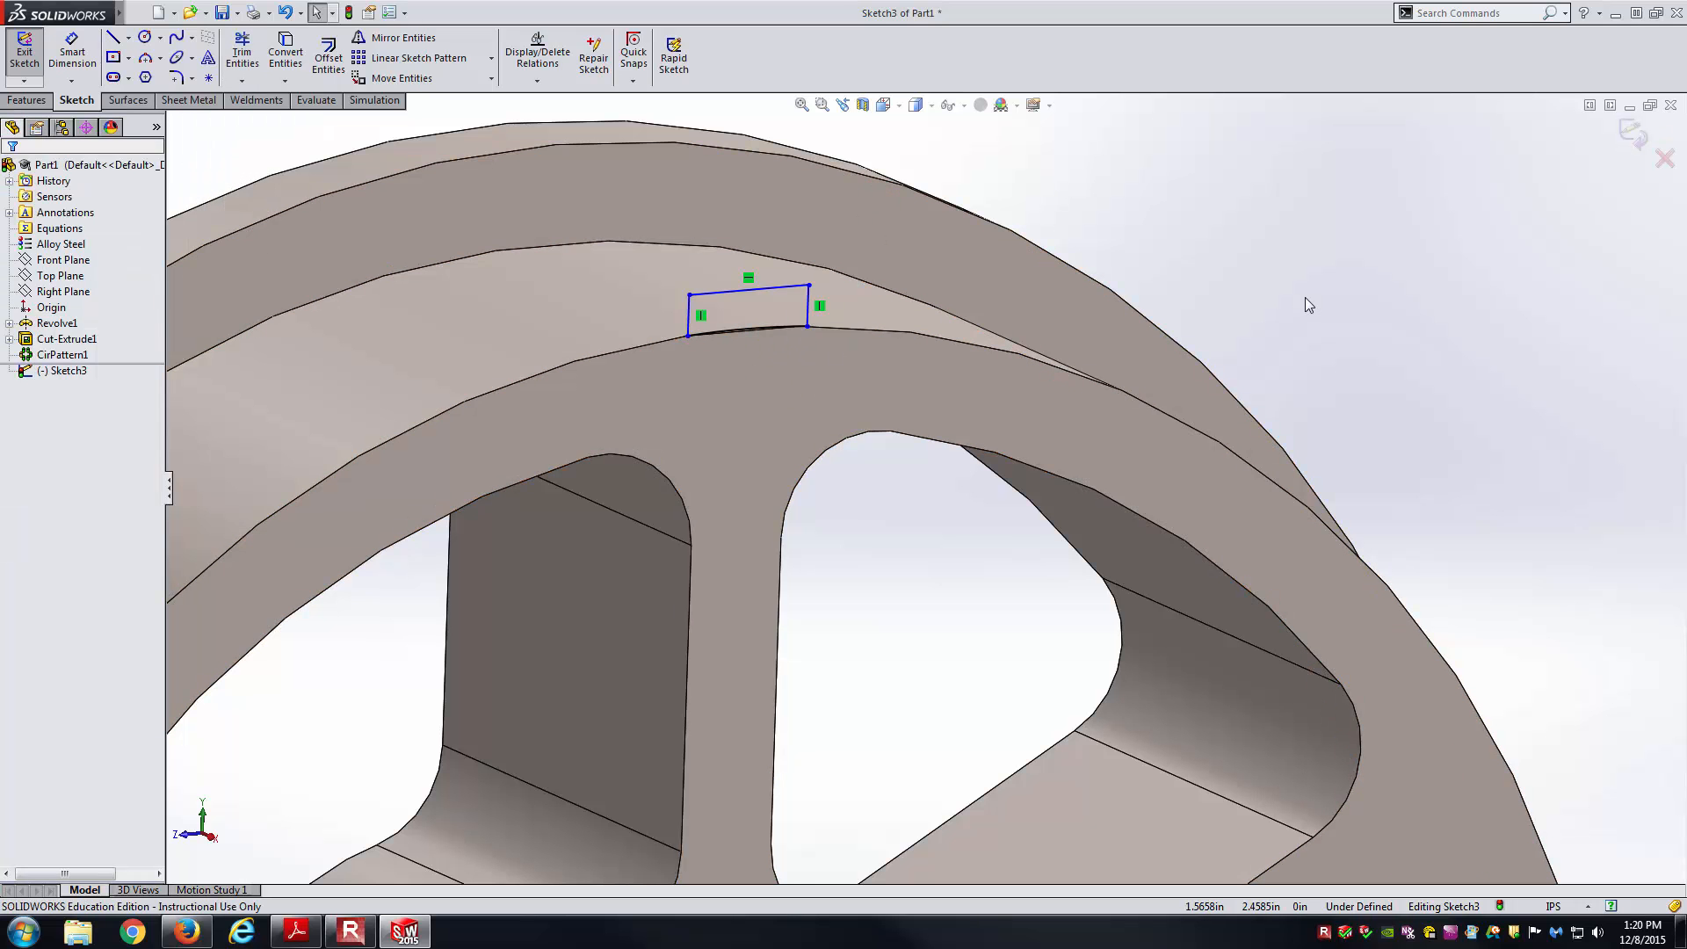
key("ctrl+8")
scroll(936, 171, "down", 5)
right_click_drag(883, 307, 903, 183)
Dimension the tooth outline at .13 wide and .050 tall.
left_click(833, 486)
left_click(821, 436)
type(".13")
key("Return")
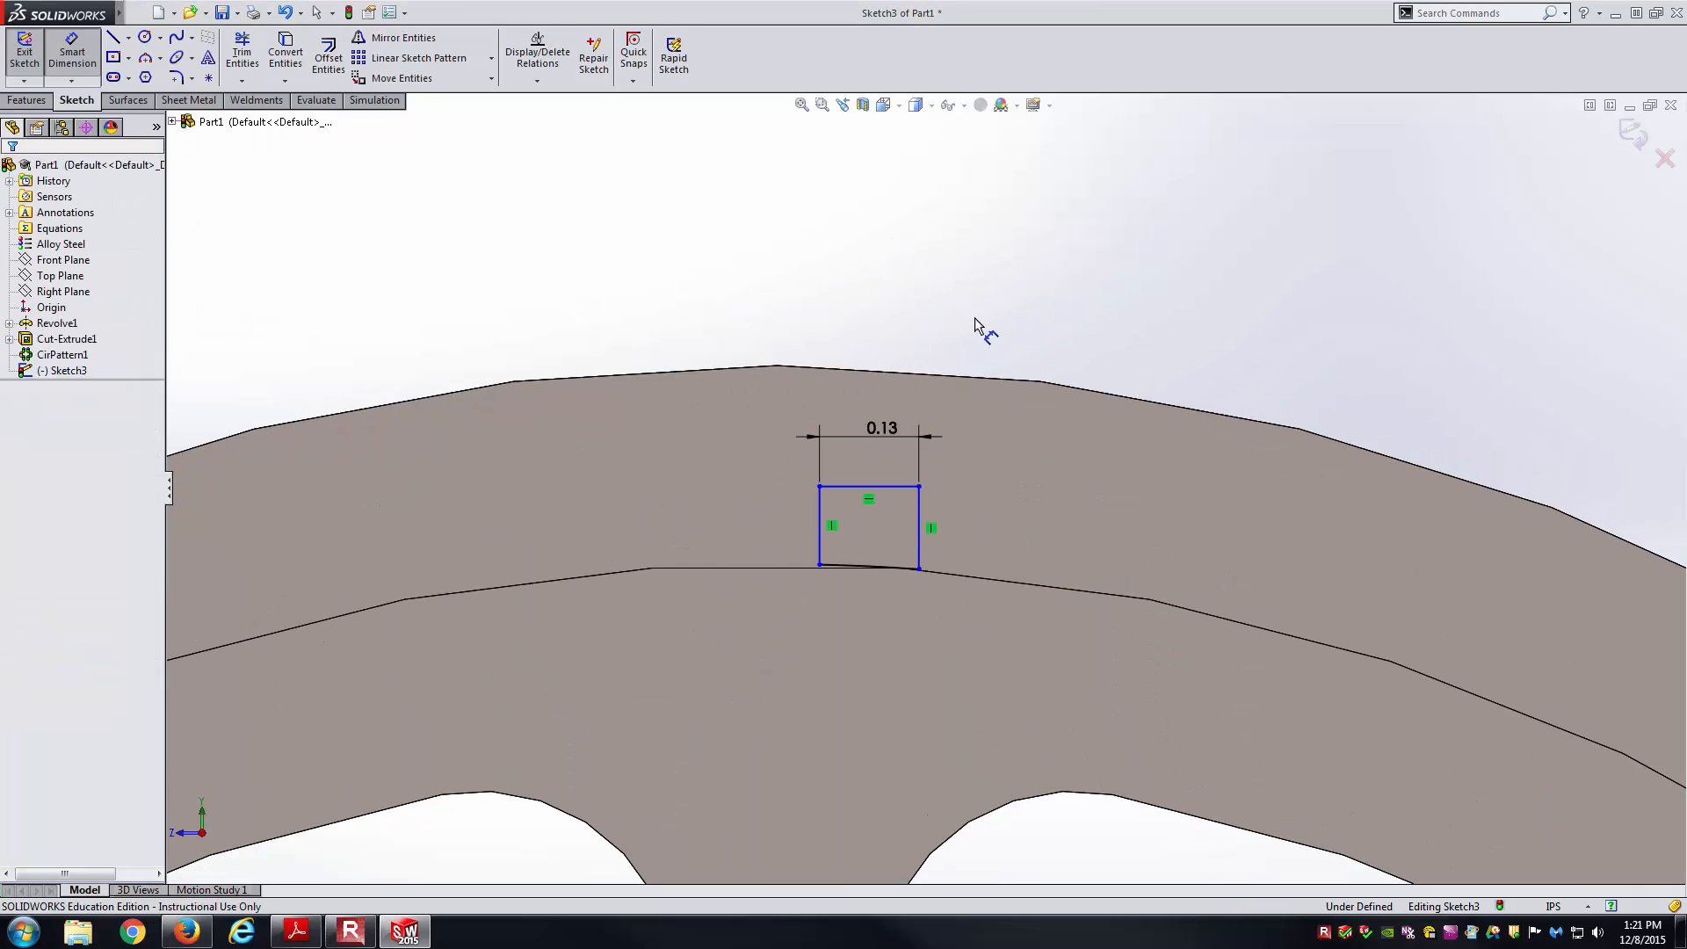
left_click(921, 536)
left_click(1001, 540)
type(".050")
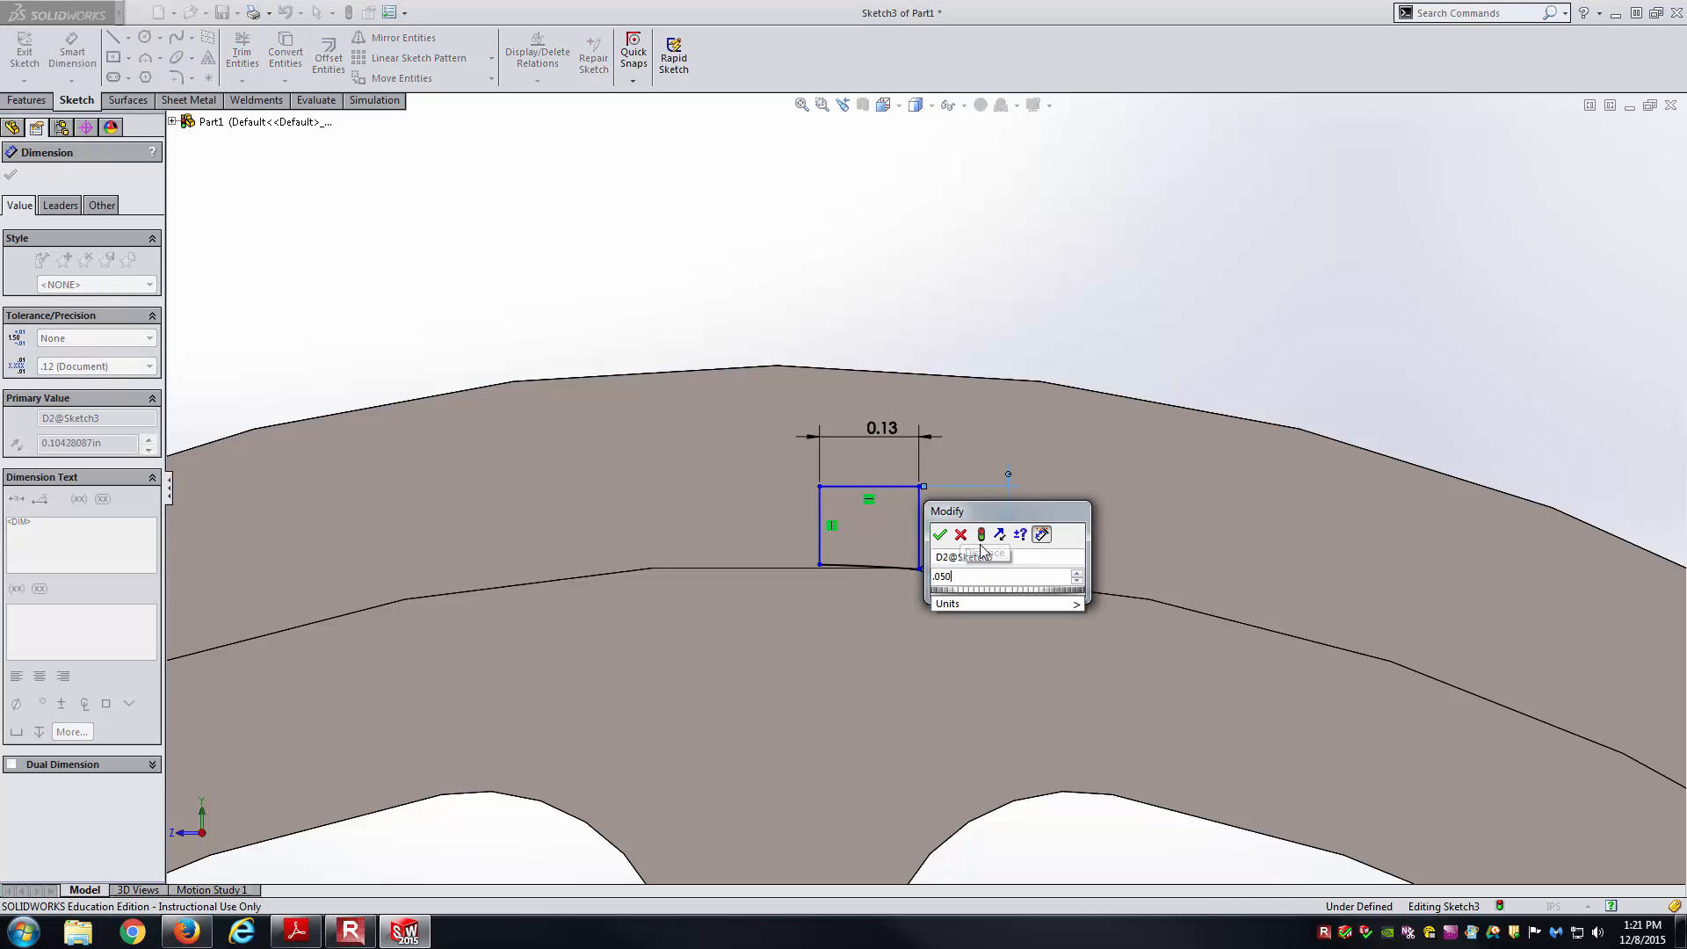
key("Return")
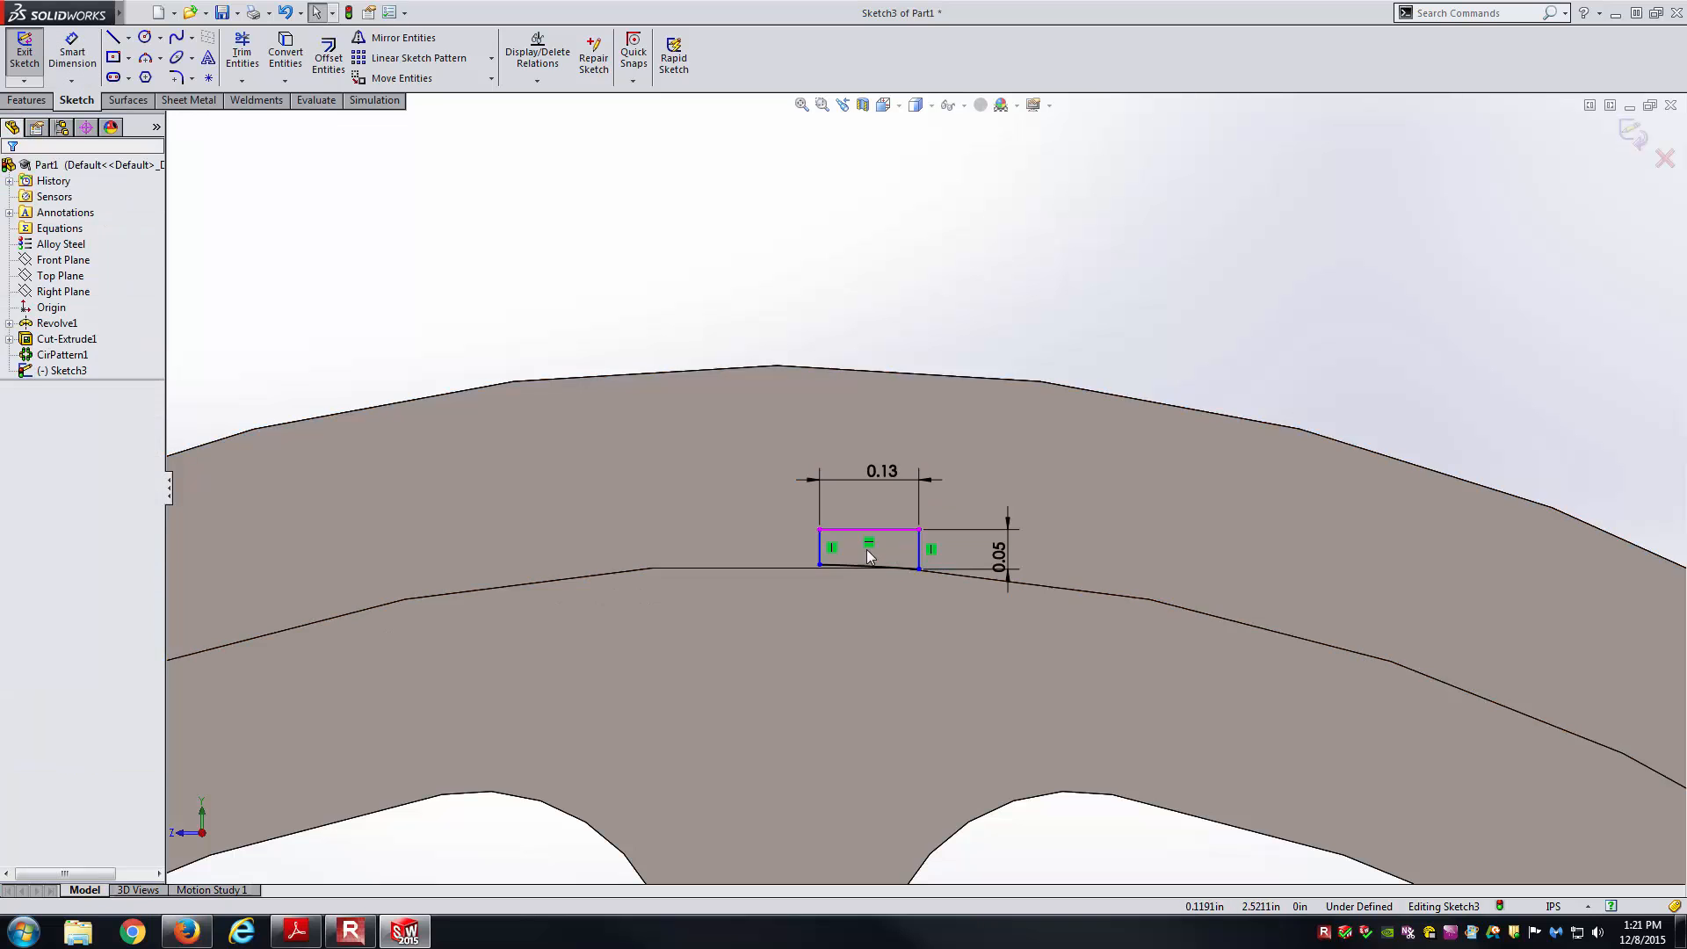
Make the tooth's left and right sides Equal, then zoom out to an angled 3D view.
left_click(821, 548)
left_click(919, 546, "ctrl")
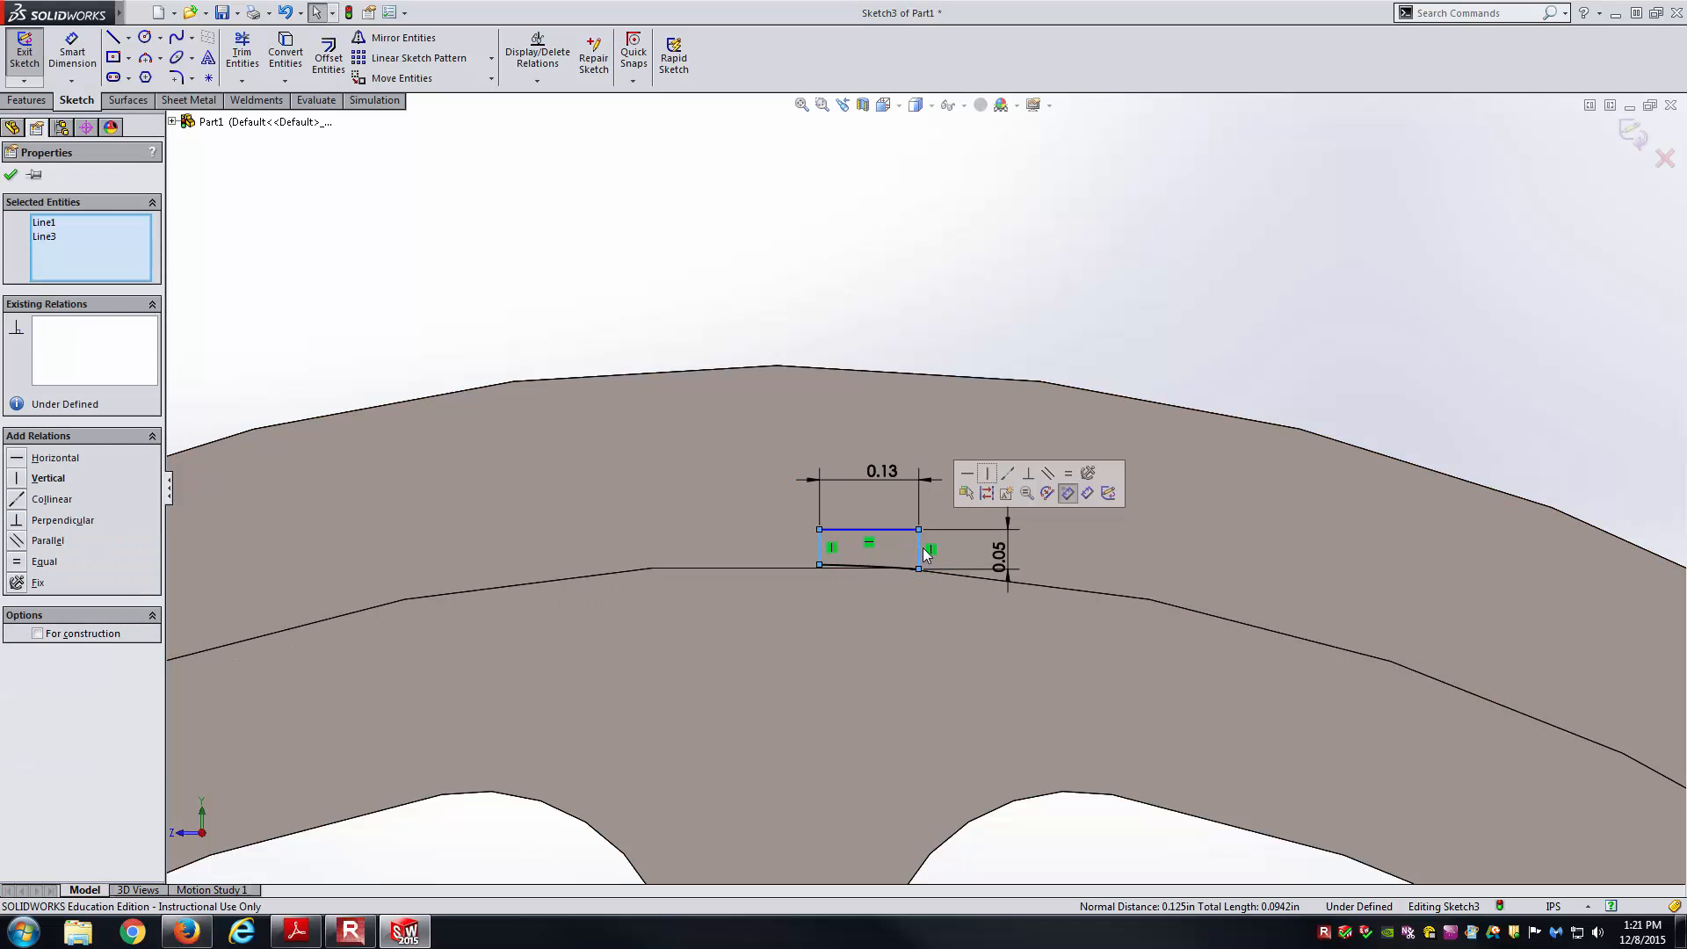
left_click(1067, 472)
key("Escape")
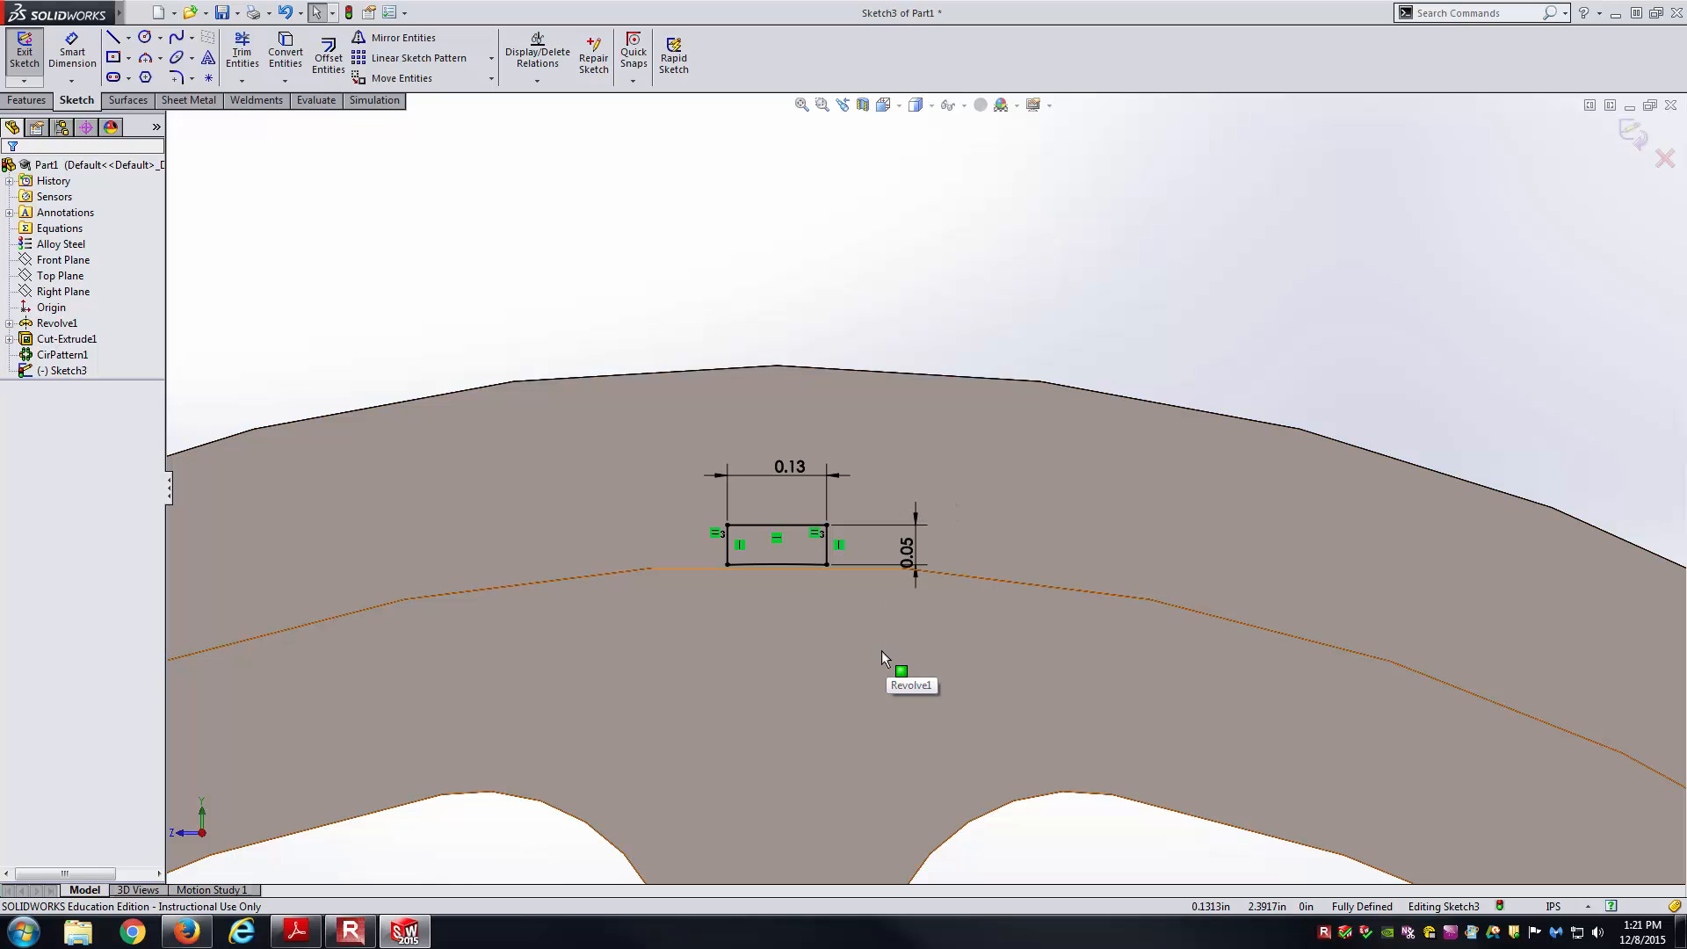
key("z")
scroll(845, 566, "down", 3)
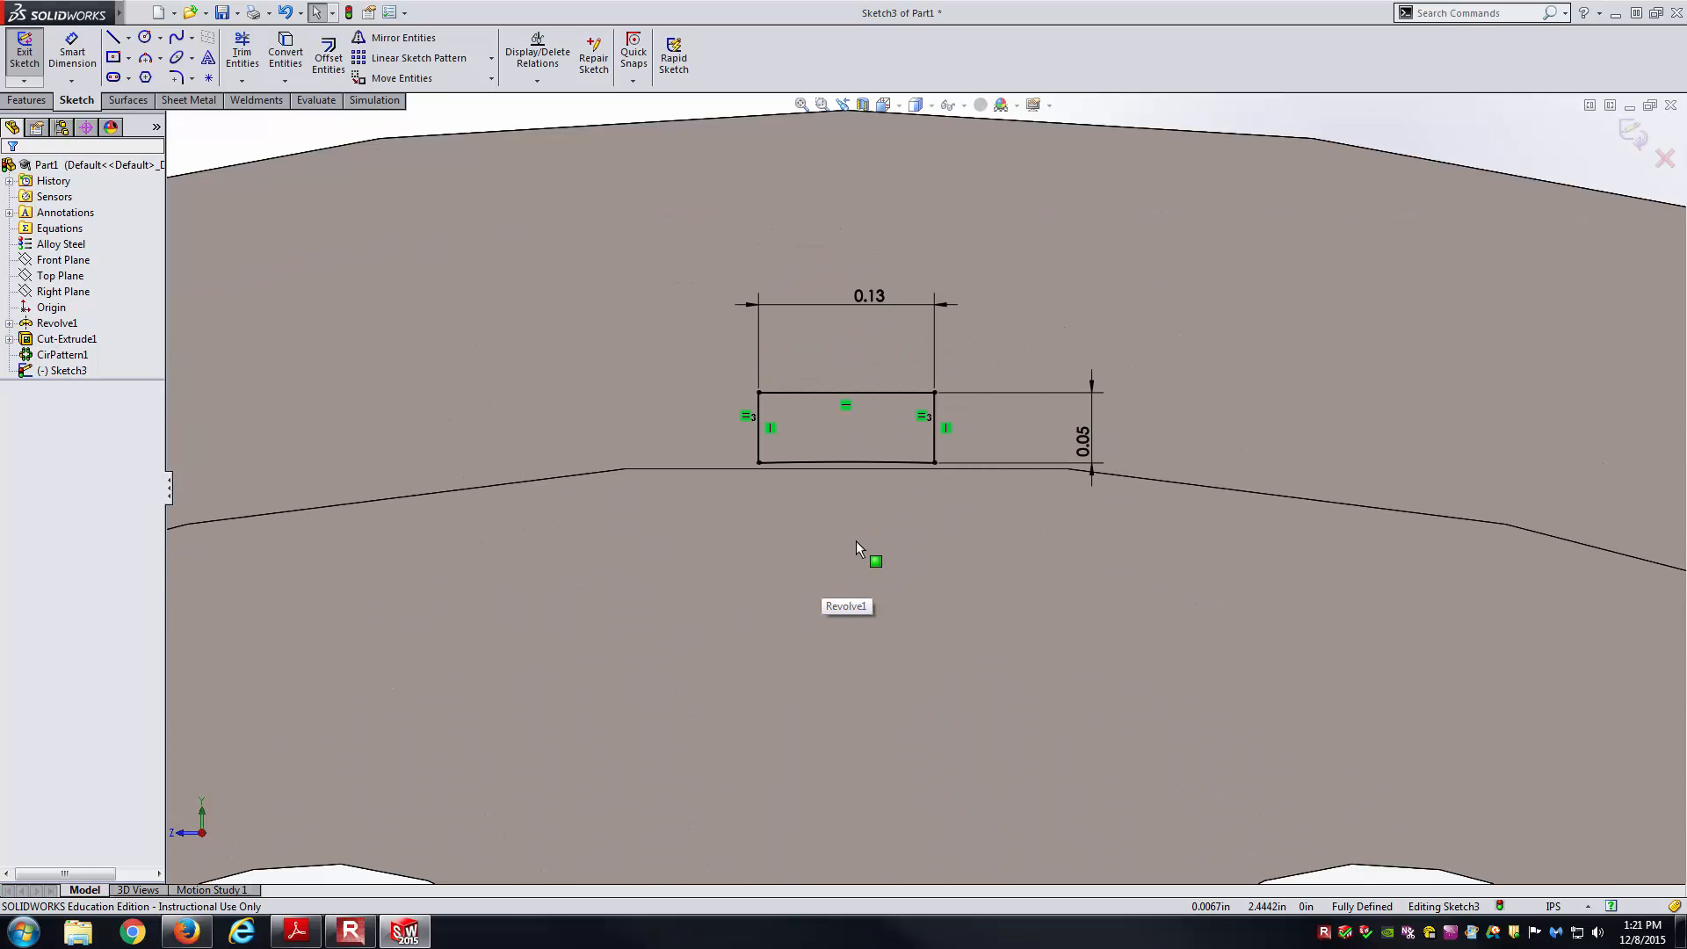
scroll(856, 541, "up", 3)
mouse_move(856, 541)
middle_mouse_down()
mouse_move(930, 509)
mouse_move(984, 606)
mouse_move(910, 503)
middle_mouse_up()
scroll(904, 499, "down", 5)
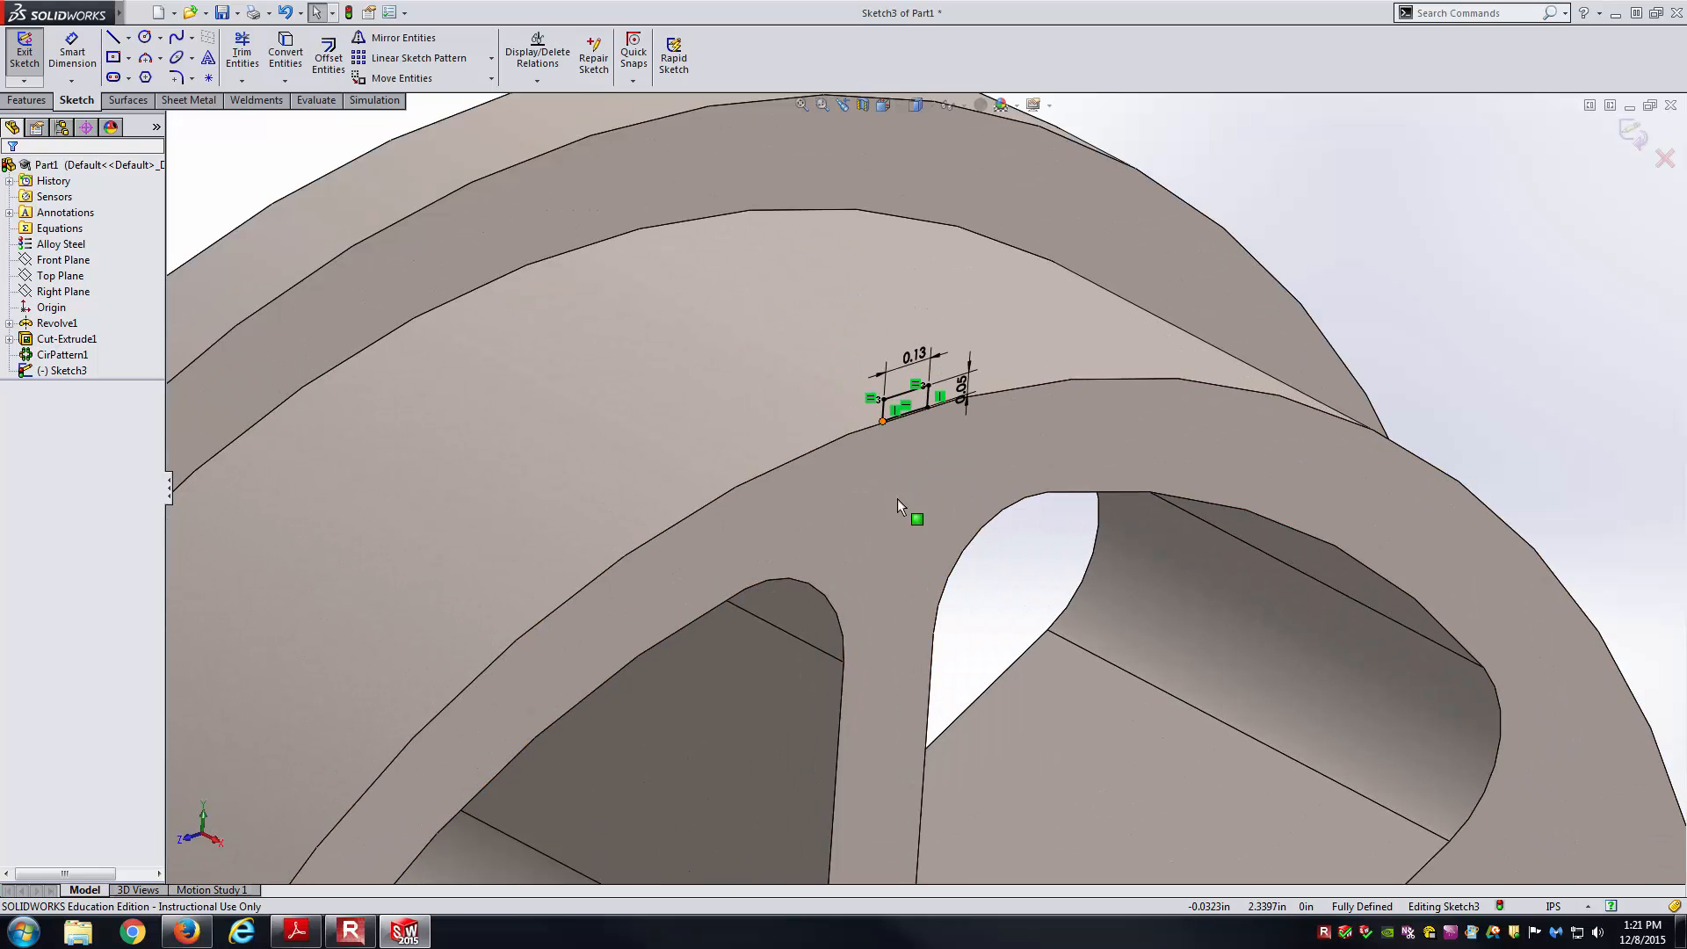
left_click(42, 100)
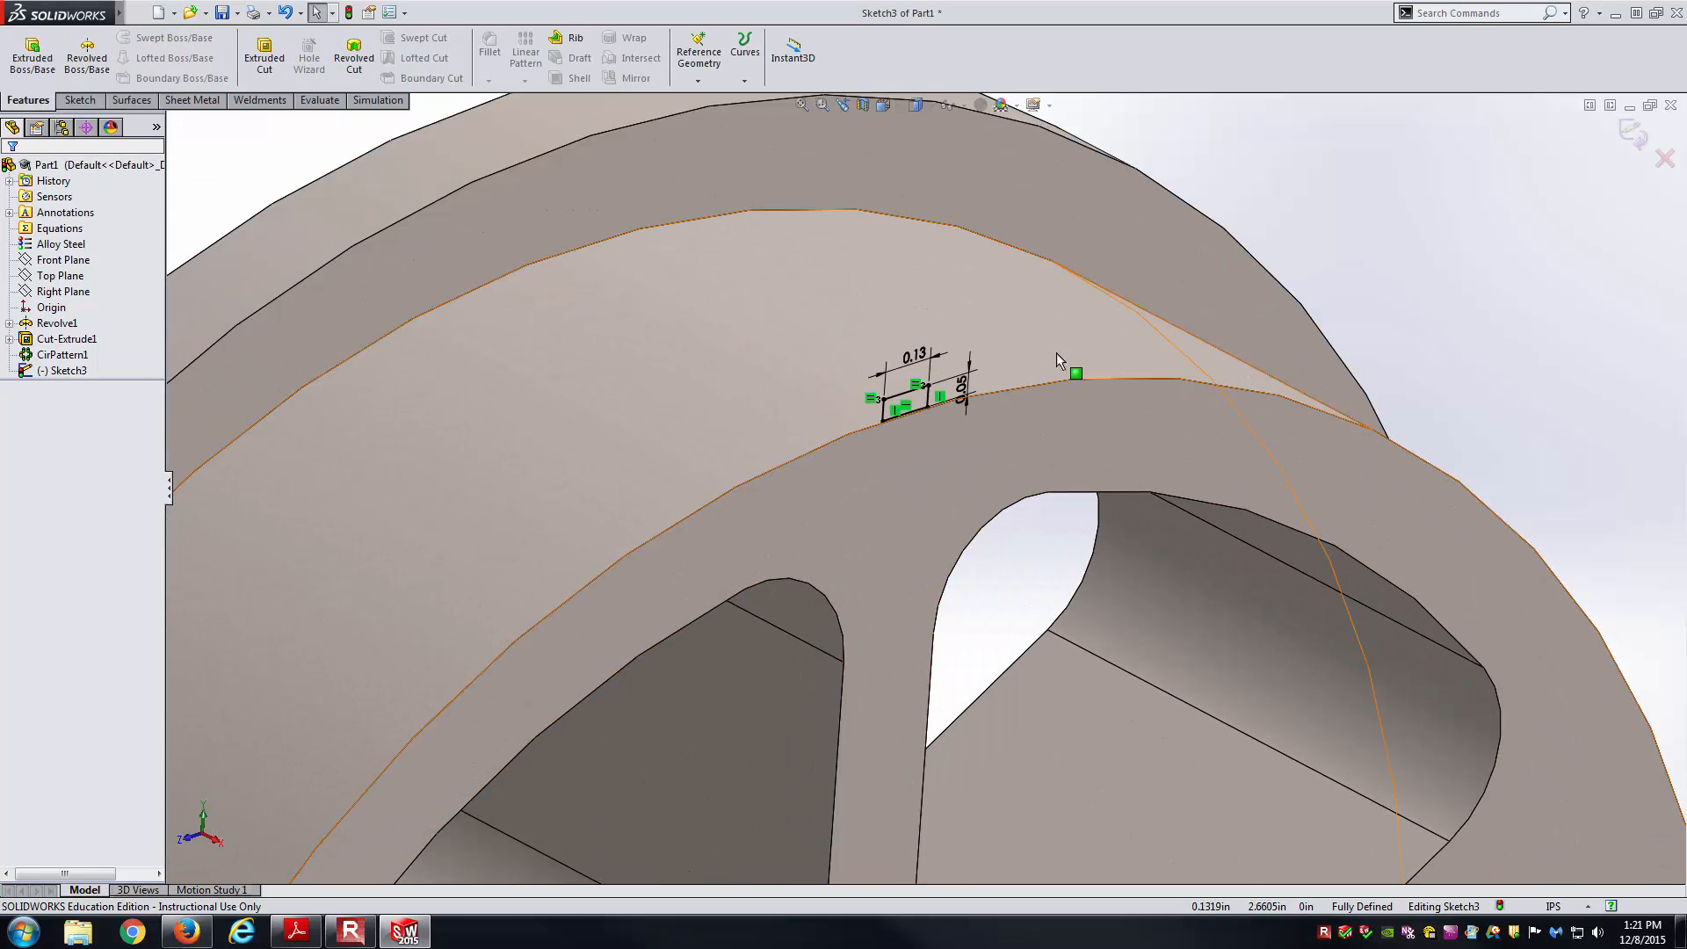
Extrude the tooth sketch in the flipped direction with end condition Up To Next.
left_click(31, 54)
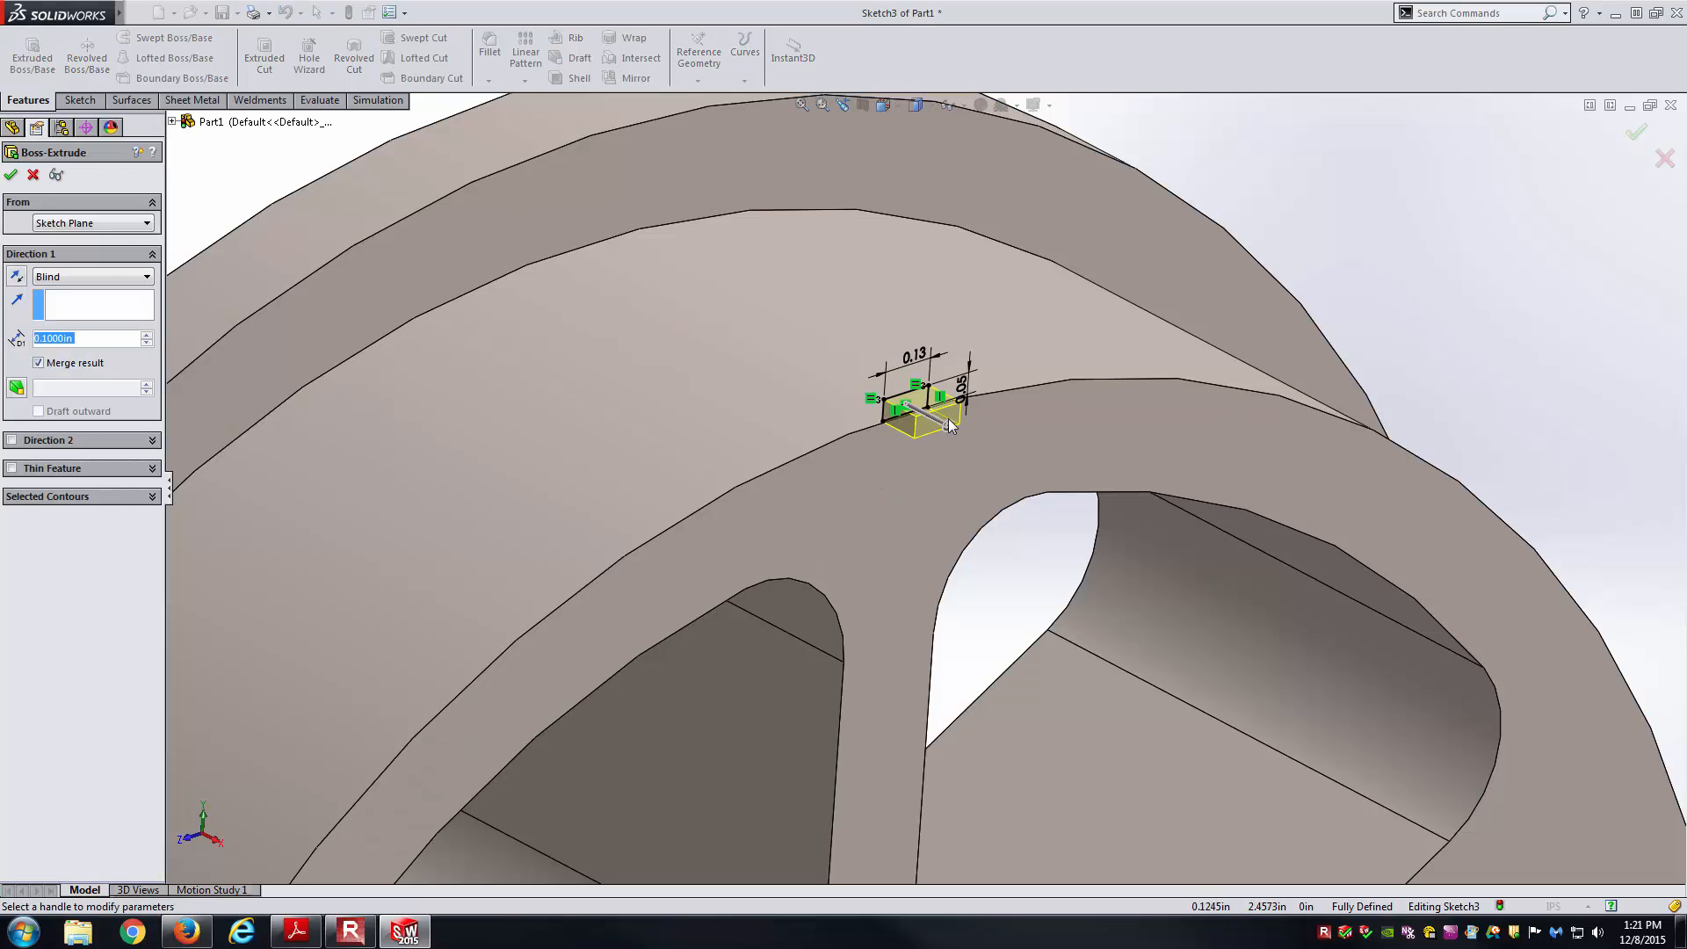
left_click(17, 278)
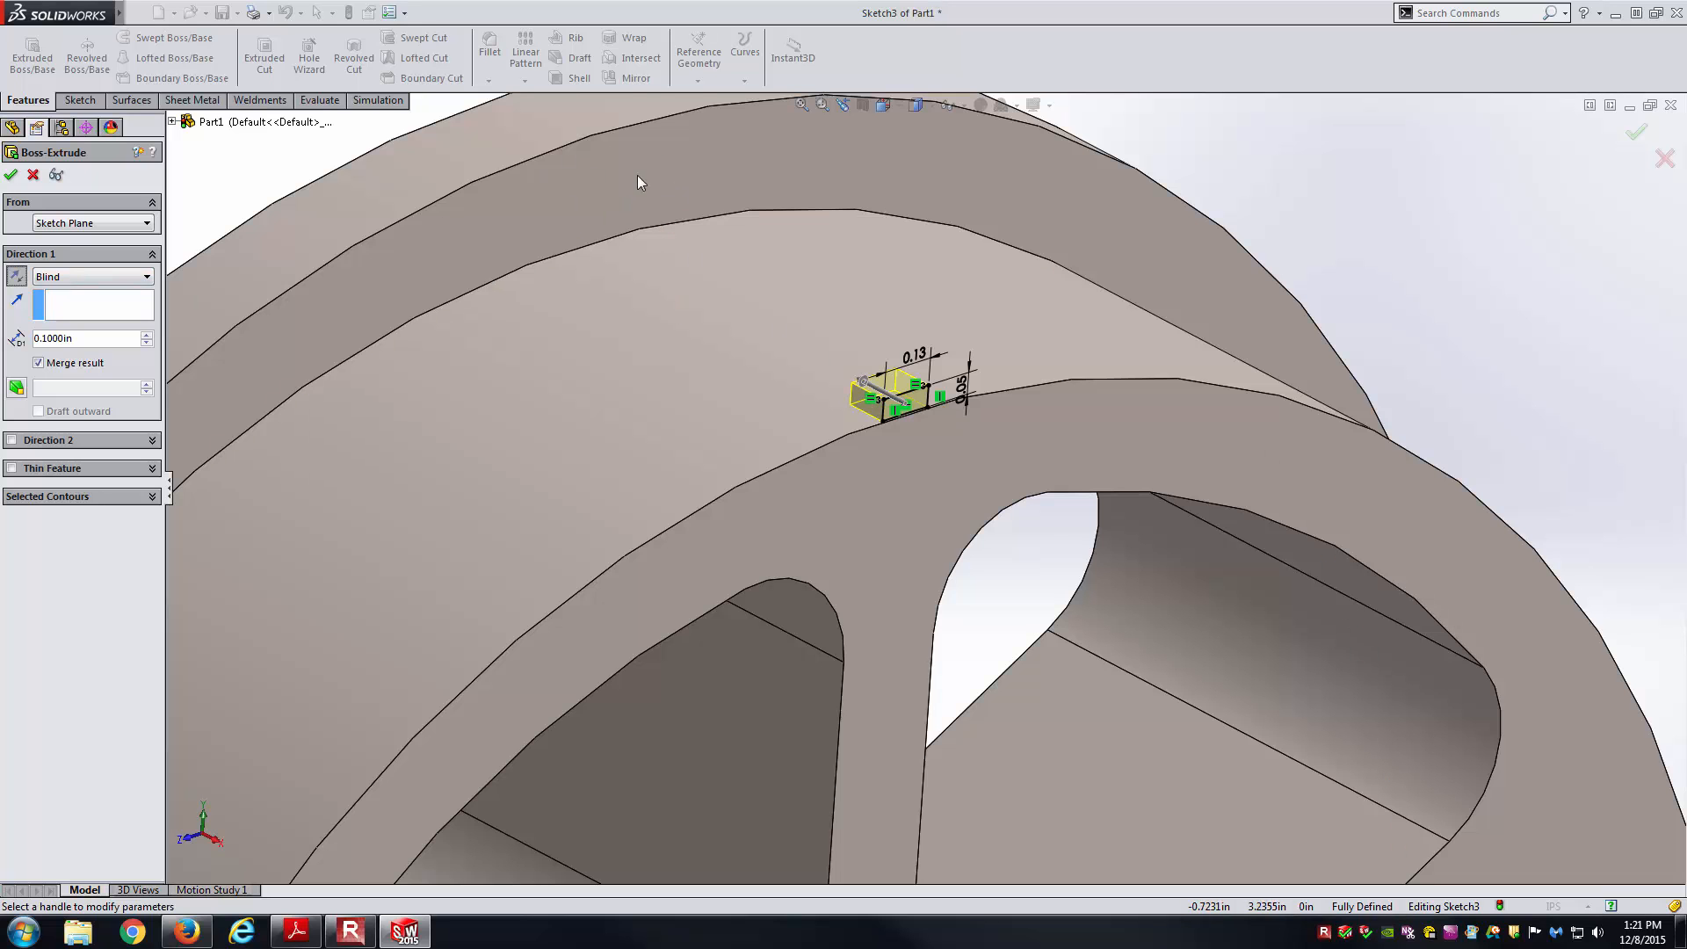
left_click(132, 276)
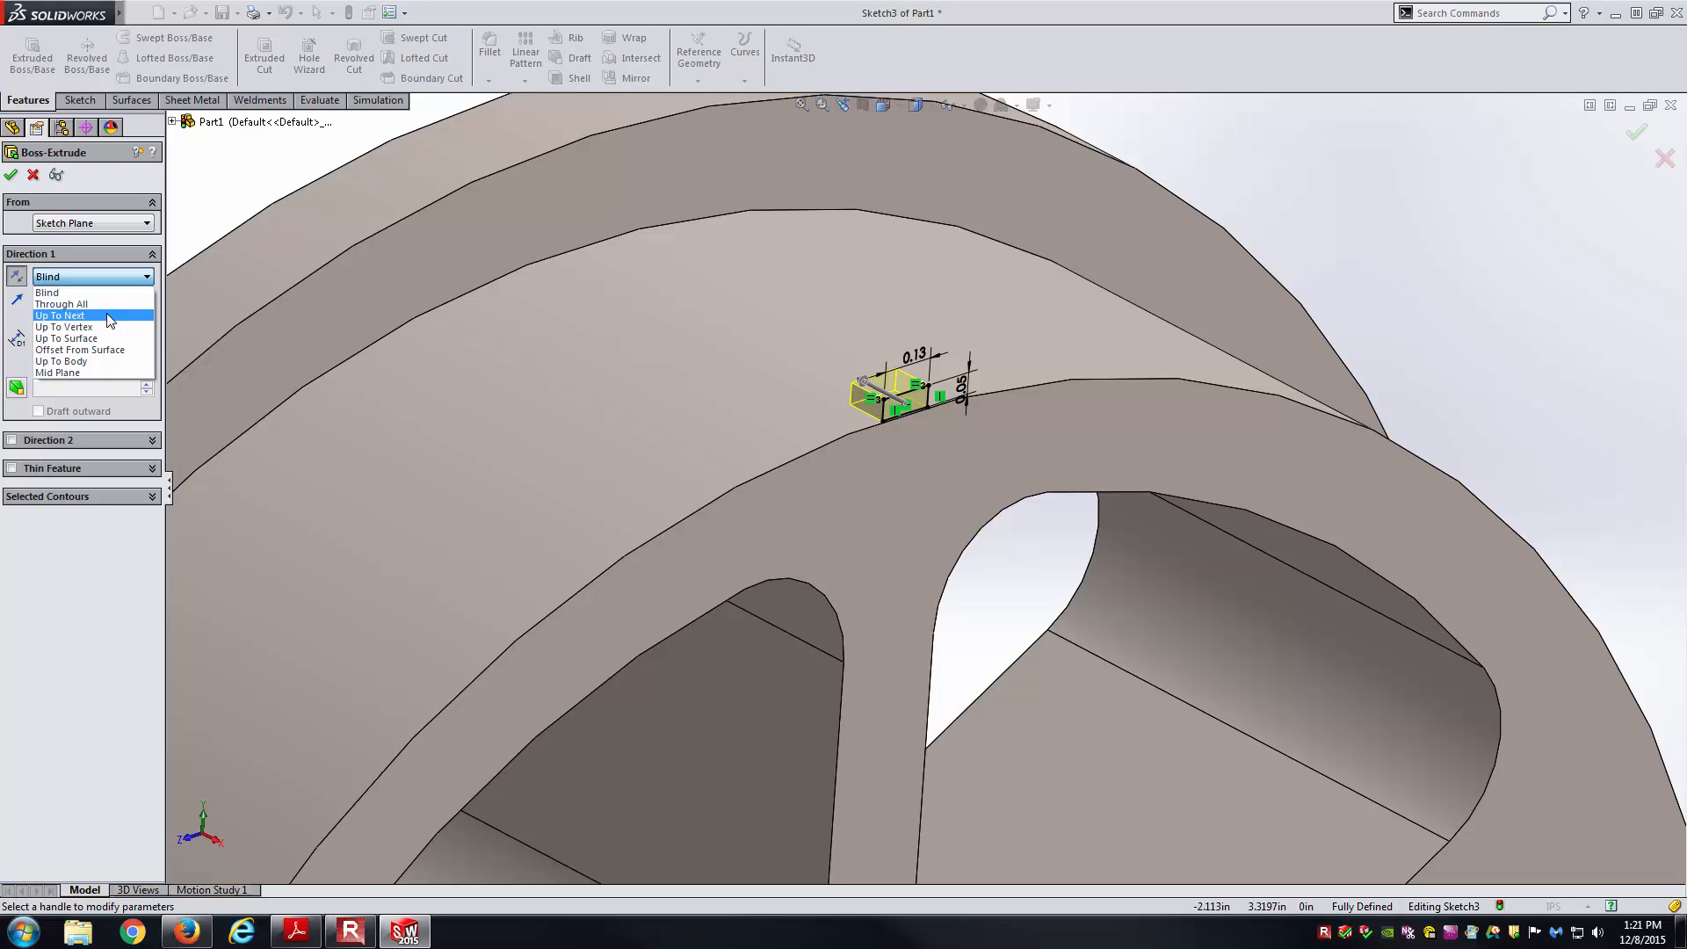
left_click(110, 316)
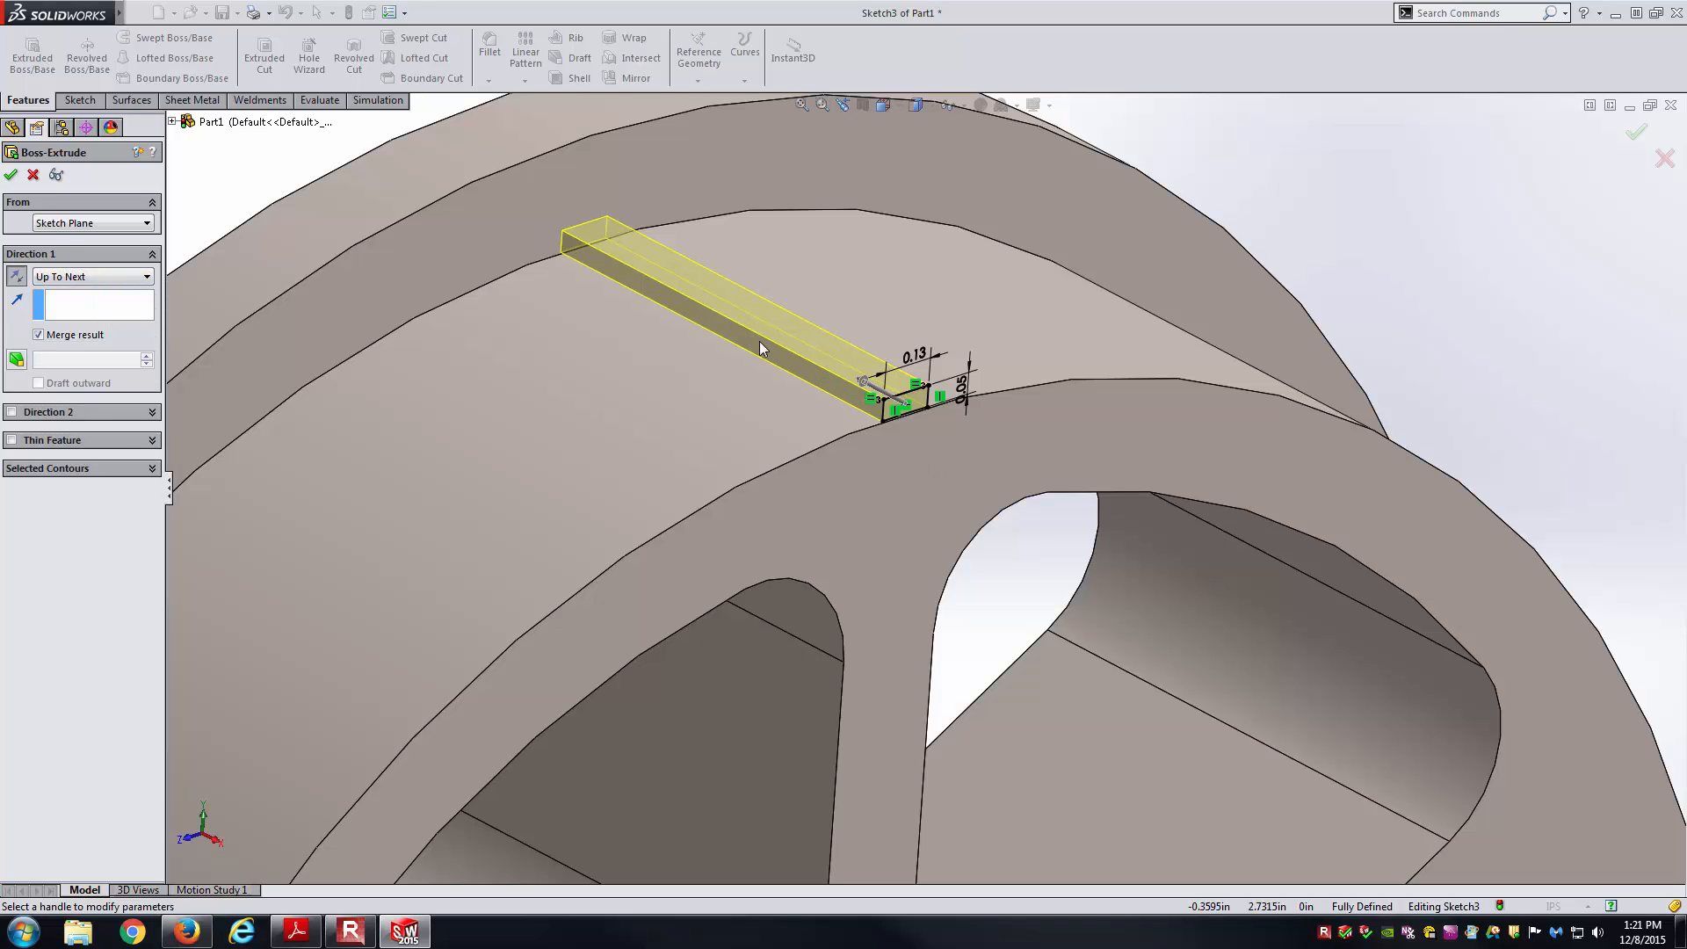
scroll(735, 336, "up", 4)
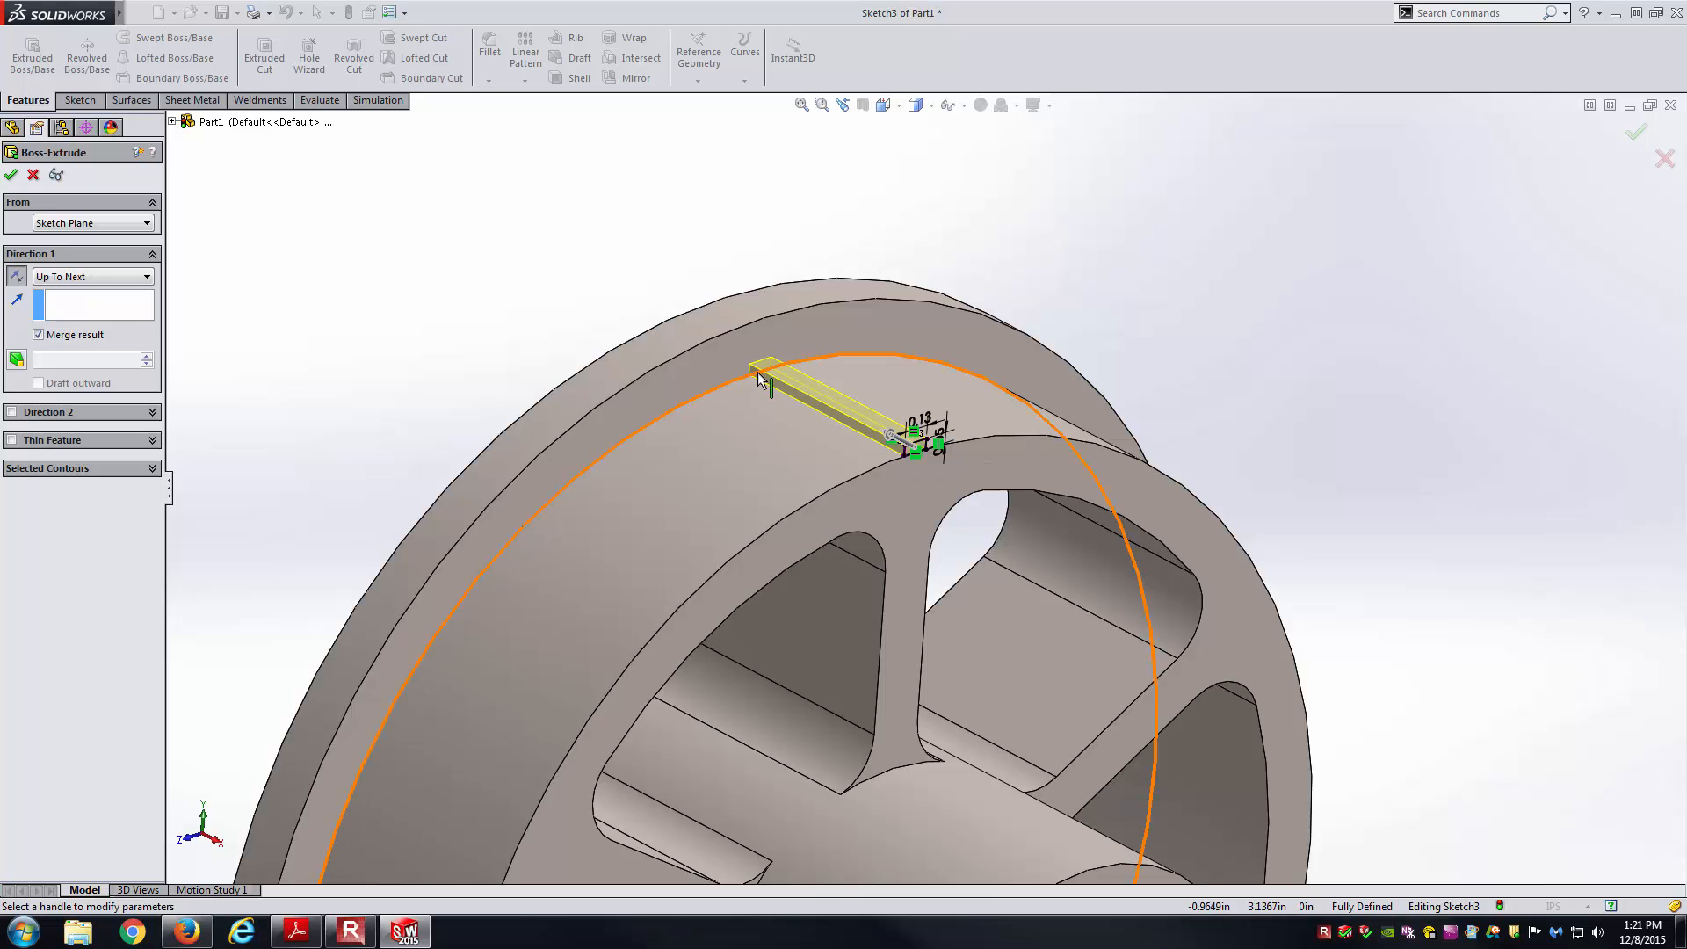
left_click(13, 174)
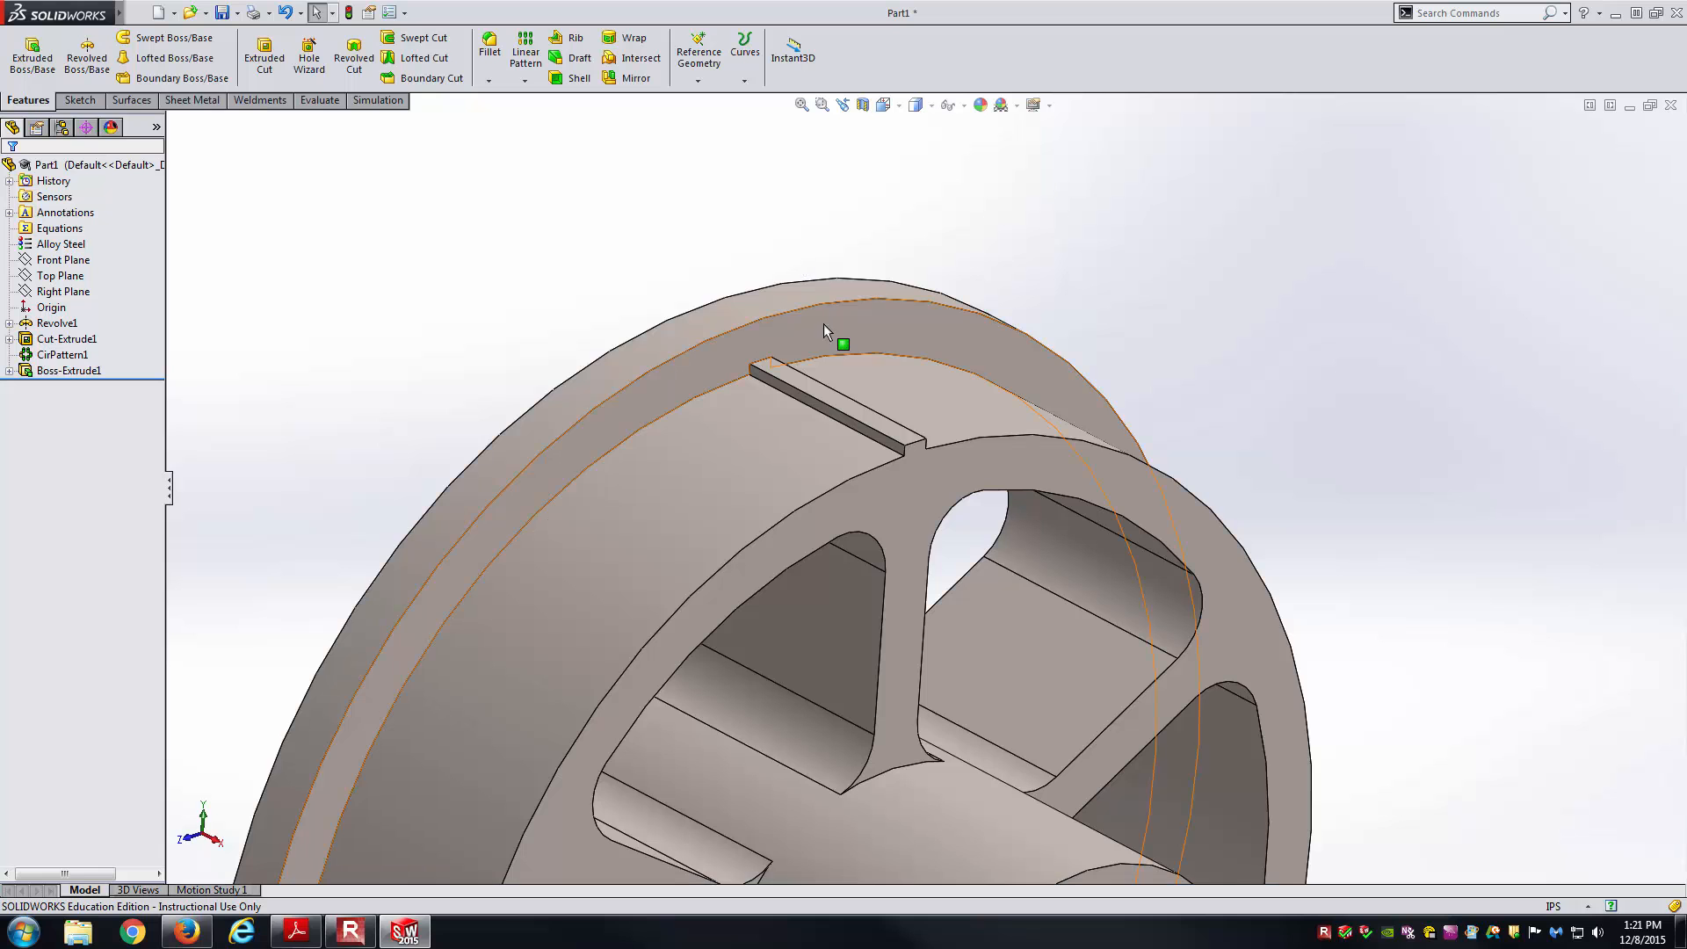
Orbit and zoom around the new tooth, then return to the fitted isometric view.
mouse_move(1028, 560)
middle_mouse_down()
mouse_move(858, 474)
mouse_move(845, 534)
mouse_move(907, 553)
mouse_move(835, 527)
mouse_move(919, 482)
mouse_move(934, 494)
middle_mouse_up()
scroll(934, 494, "up", 3)
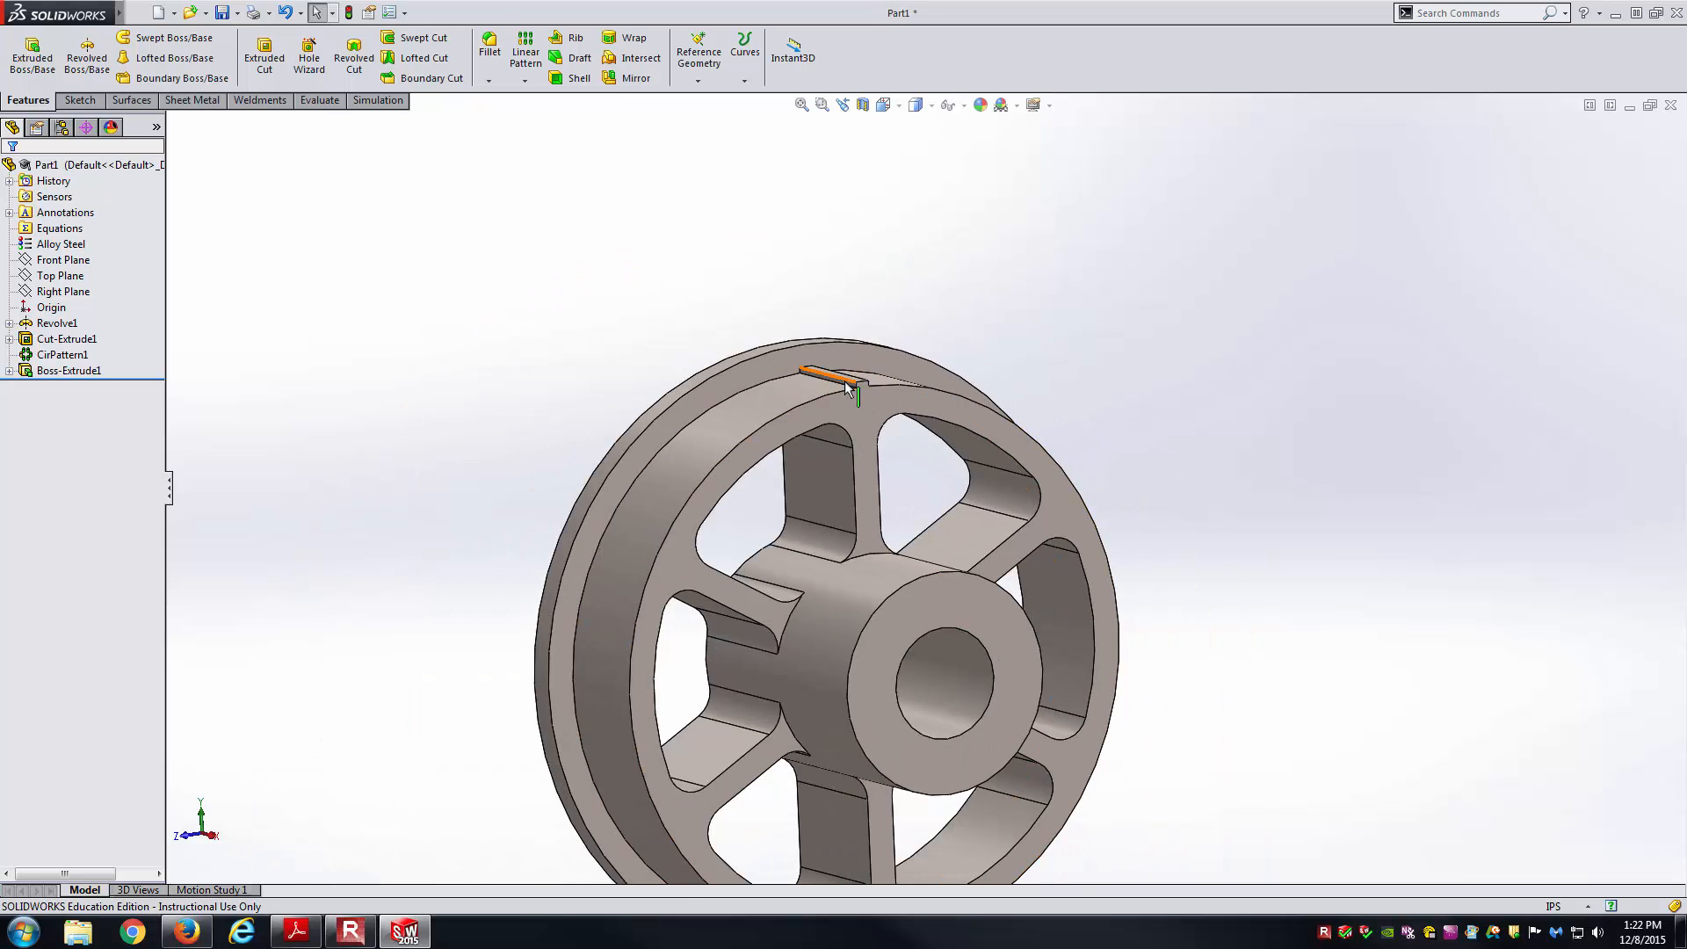
scroll(983, 482, "up", 2)
scroll(984, 482, "up", 2)
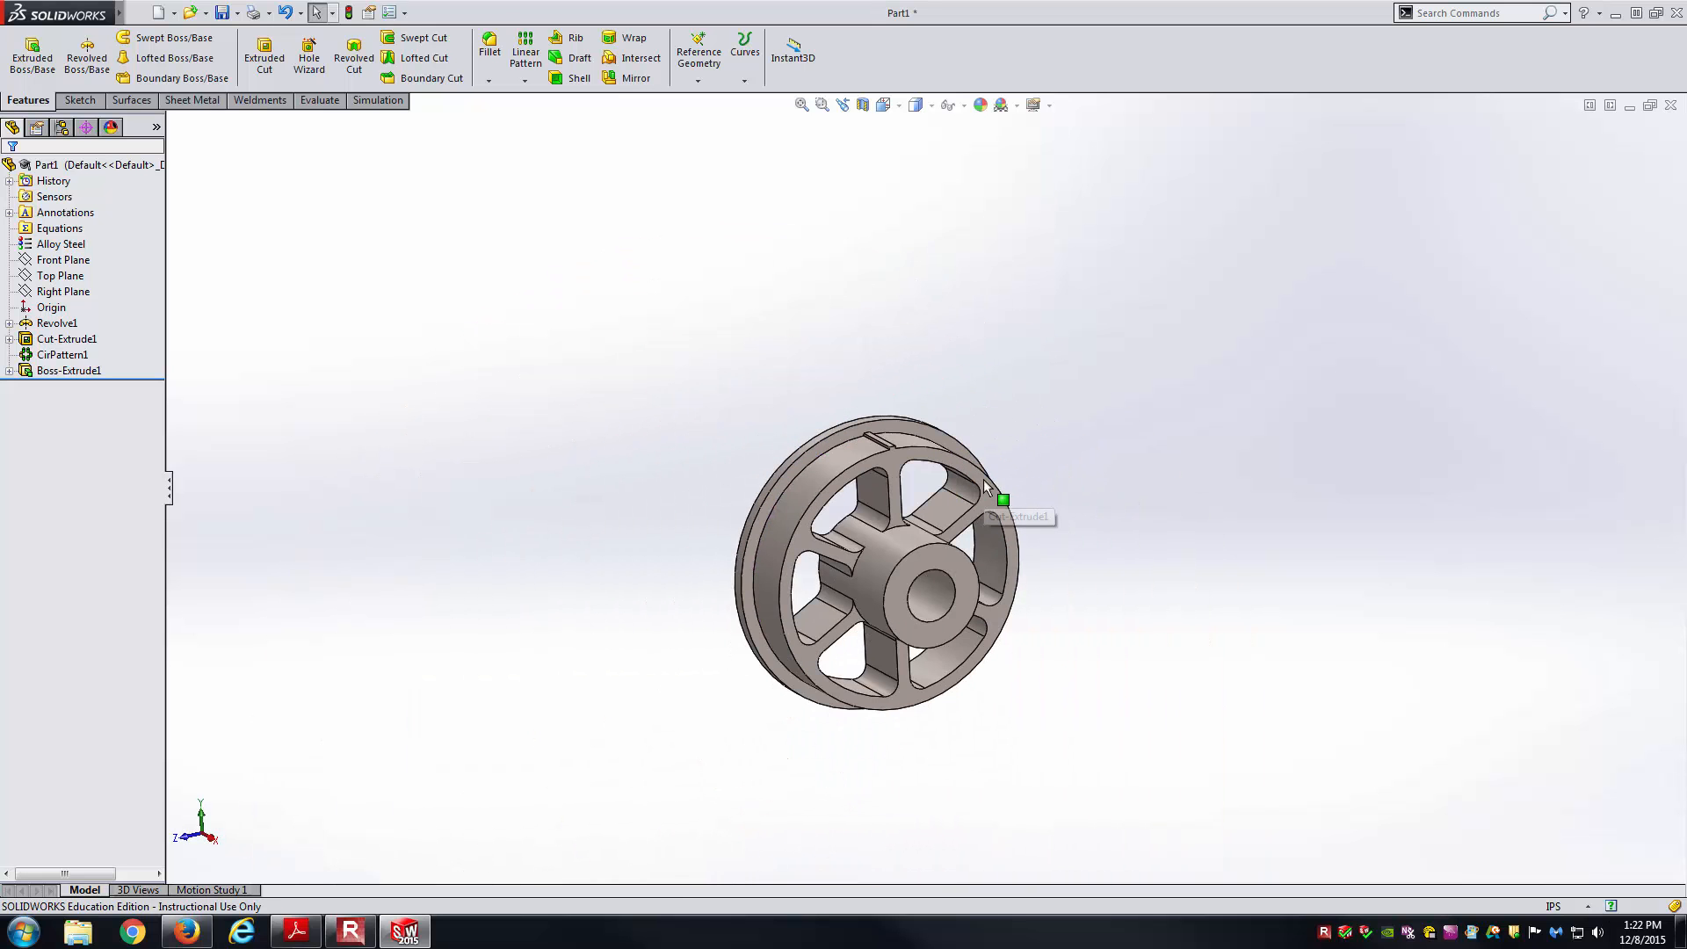
key("ctrl+7")
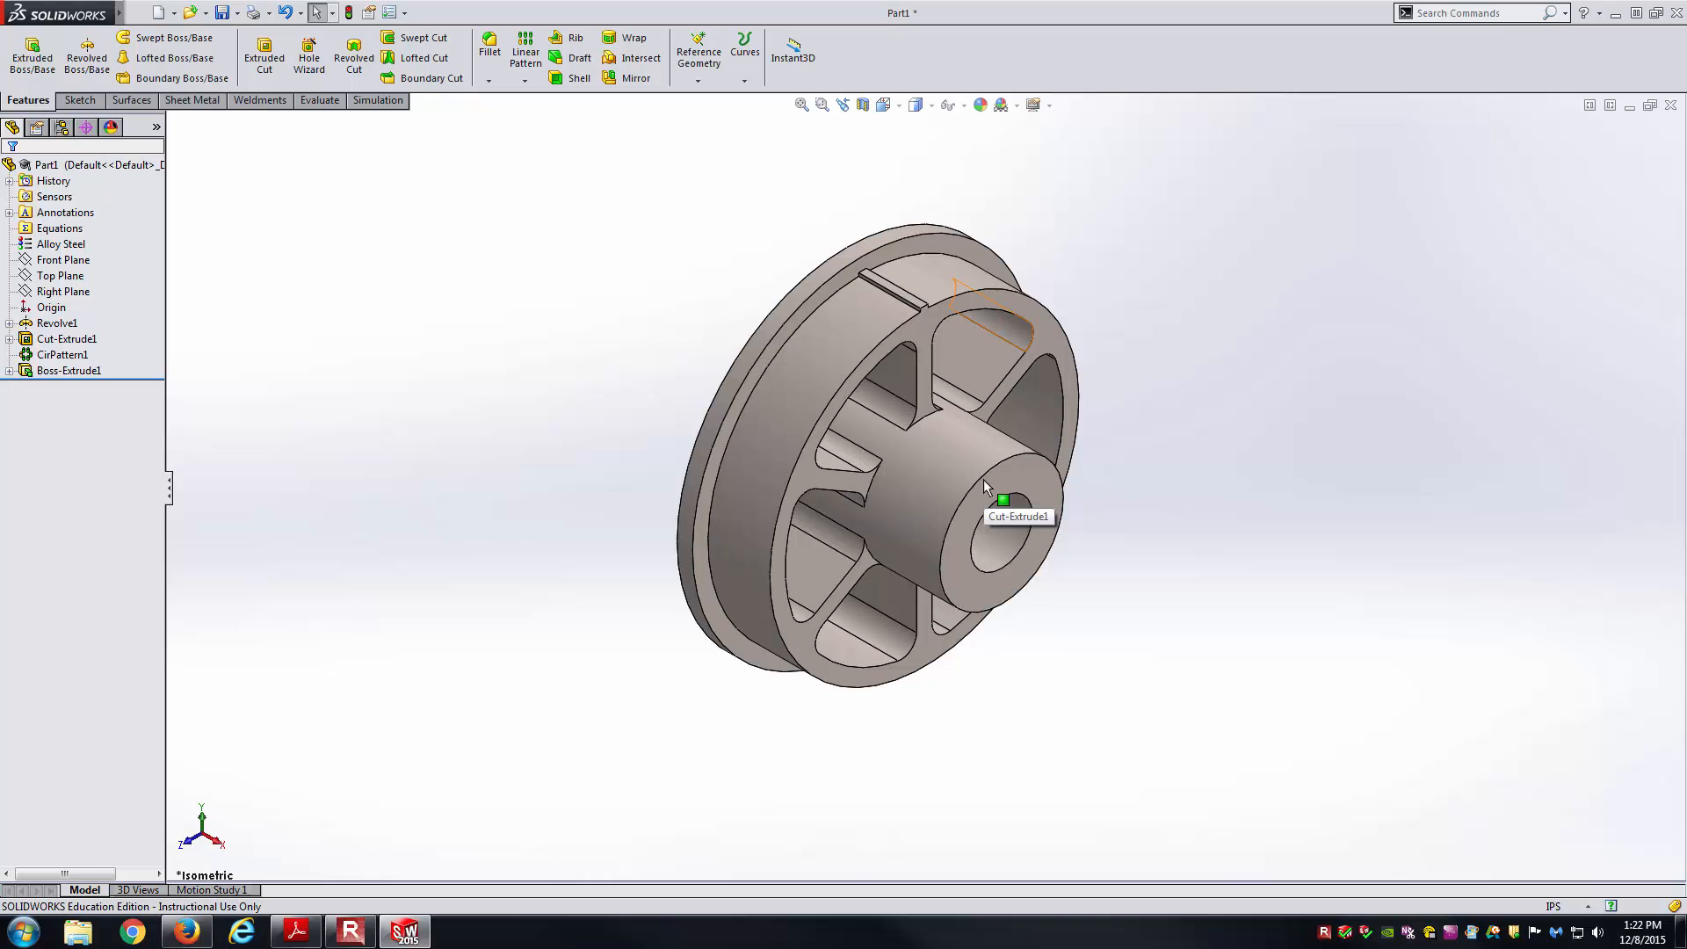
left_click(525, 80)
Start a circular pattern of the tooth about the hub bore as the axis.
left_click(573, 115)
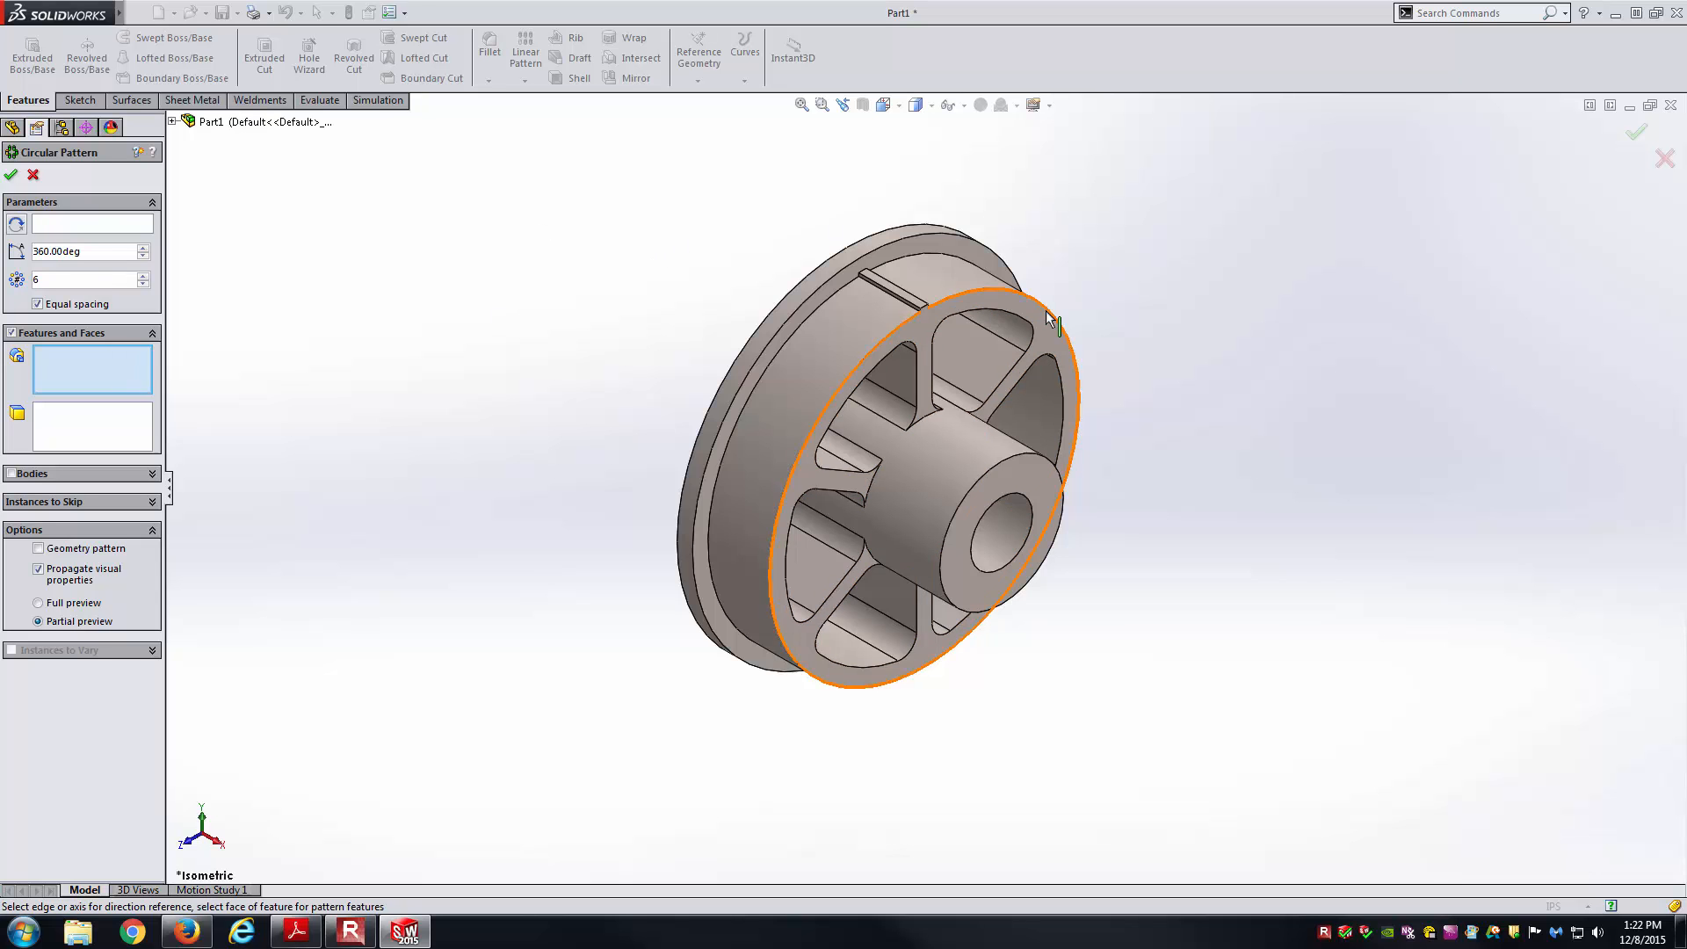
scroll(735, 345, "down", 6)
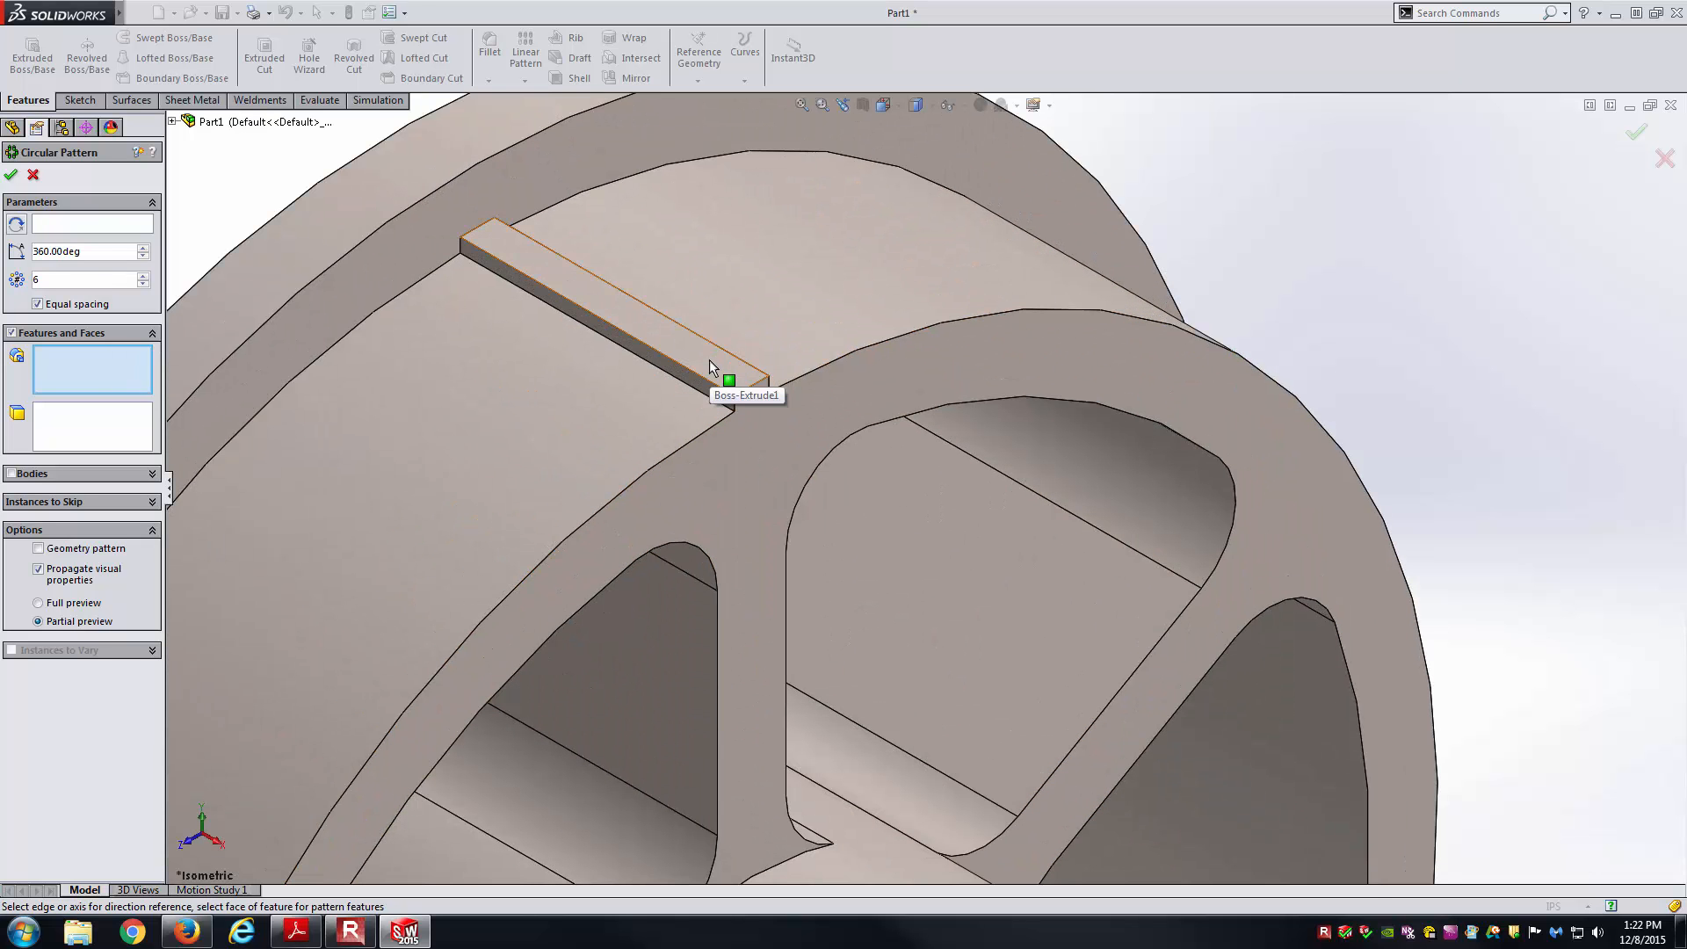
left_click(710, 362)
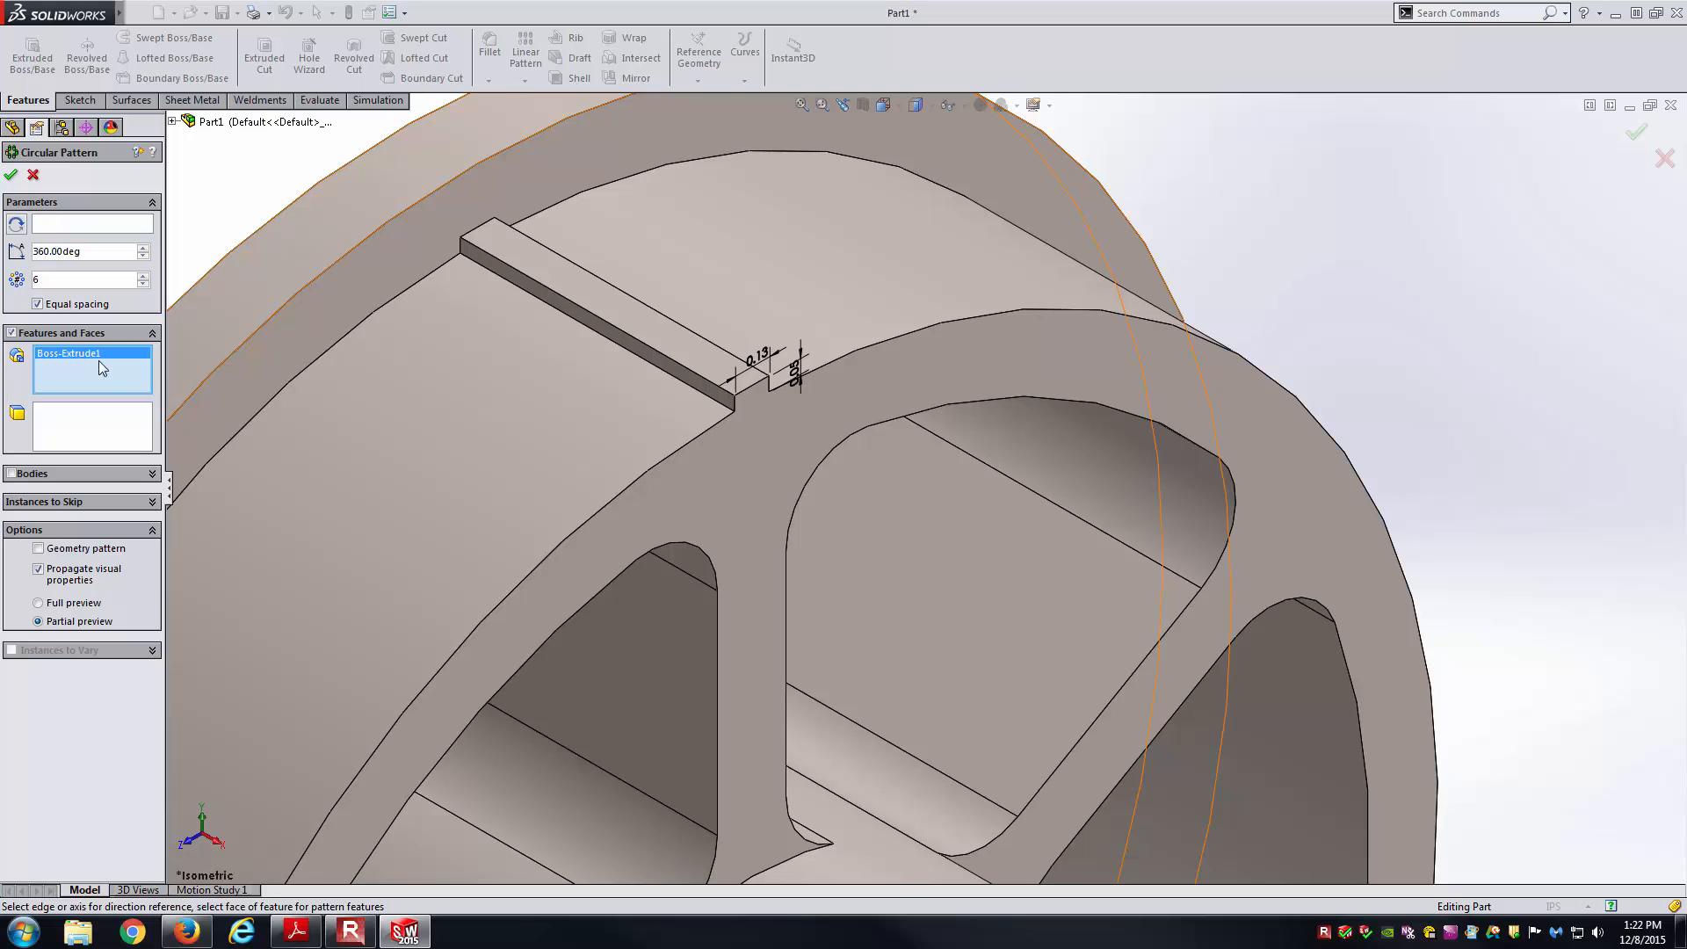
scroll(318, 144, "up", 6)
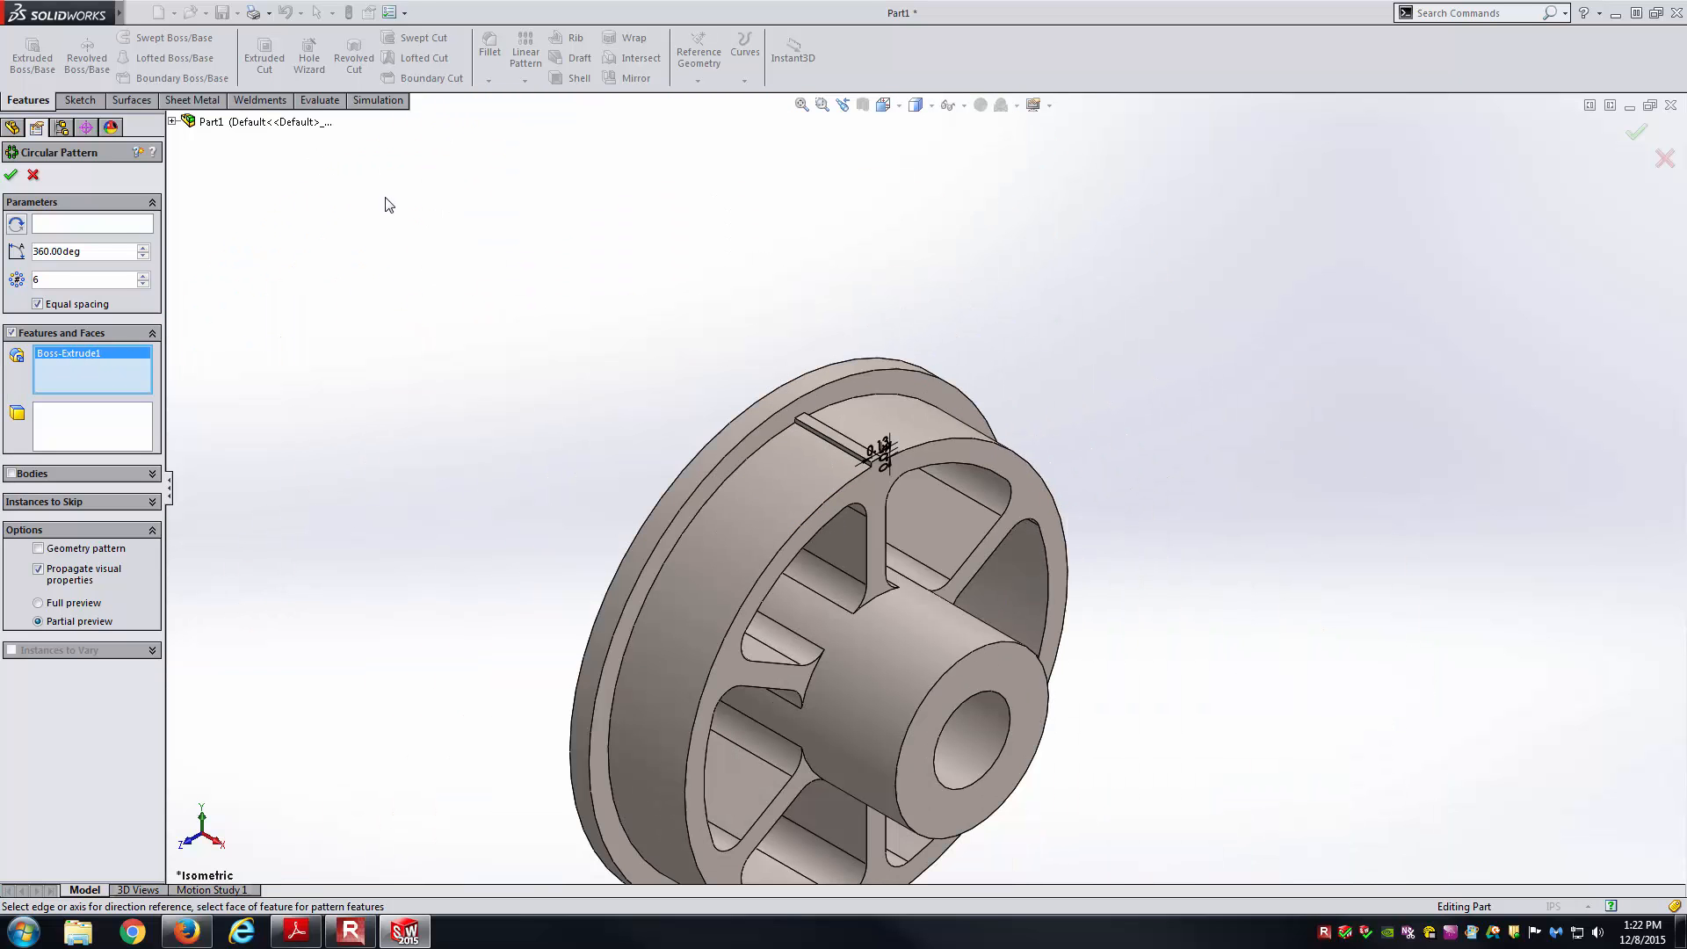
left_click(117, 223)
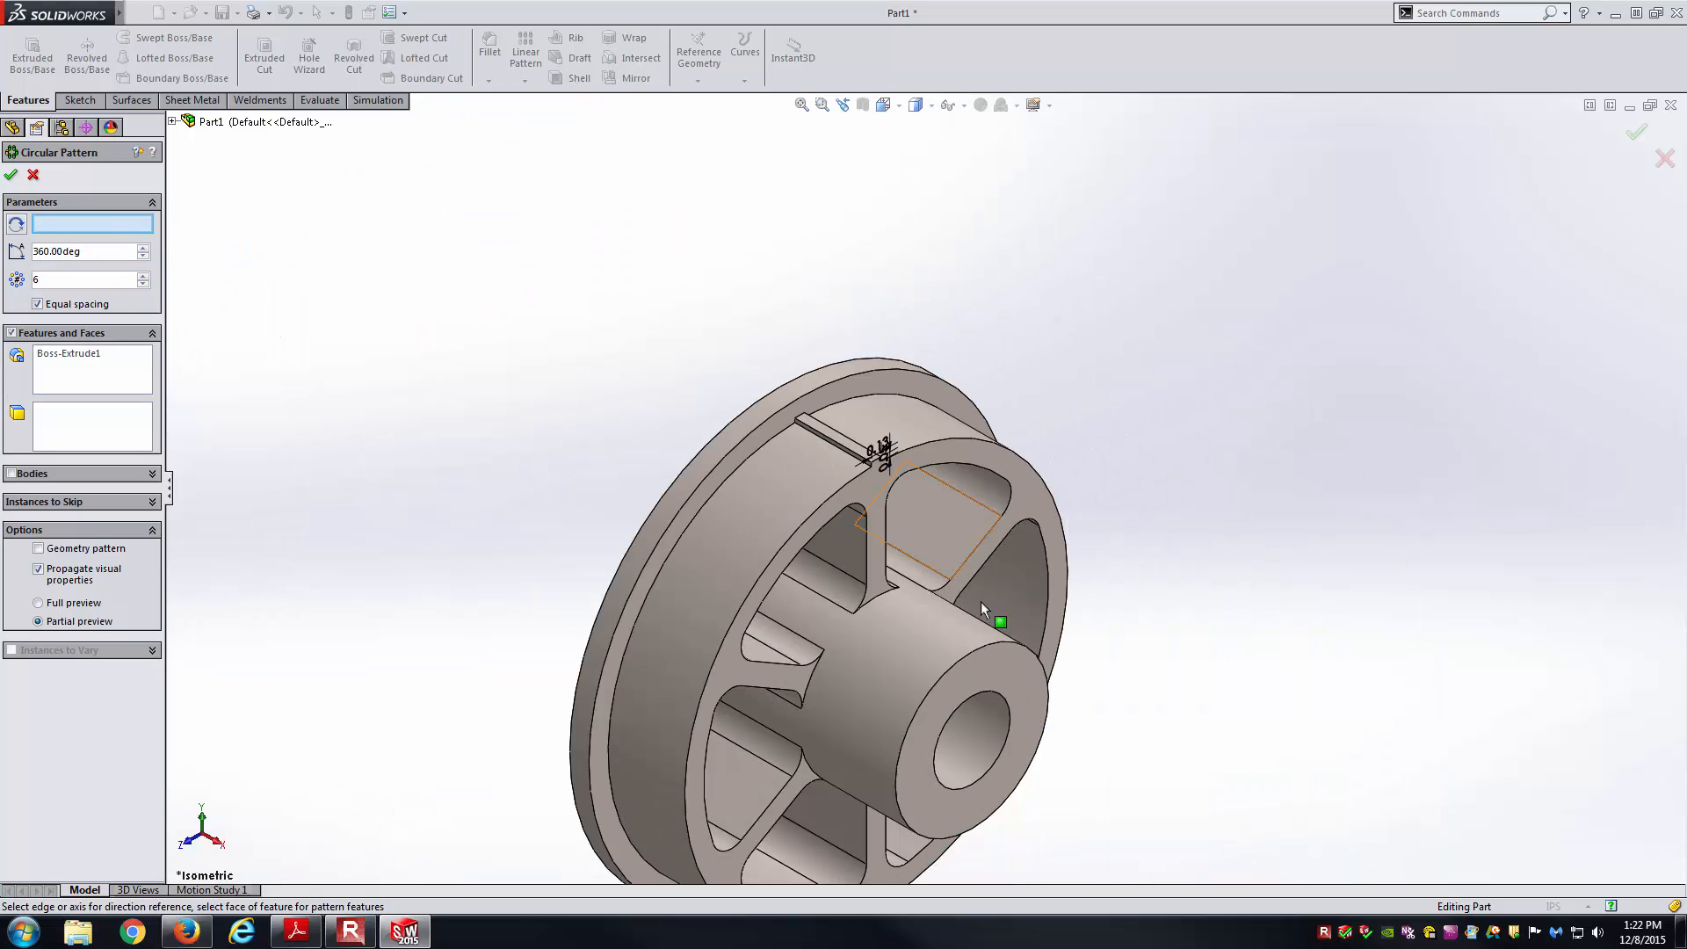
left_click(983, 743)
scroll(978, 740, "up", 5)
middle_click_drag(1216, 651, 1111, 562)
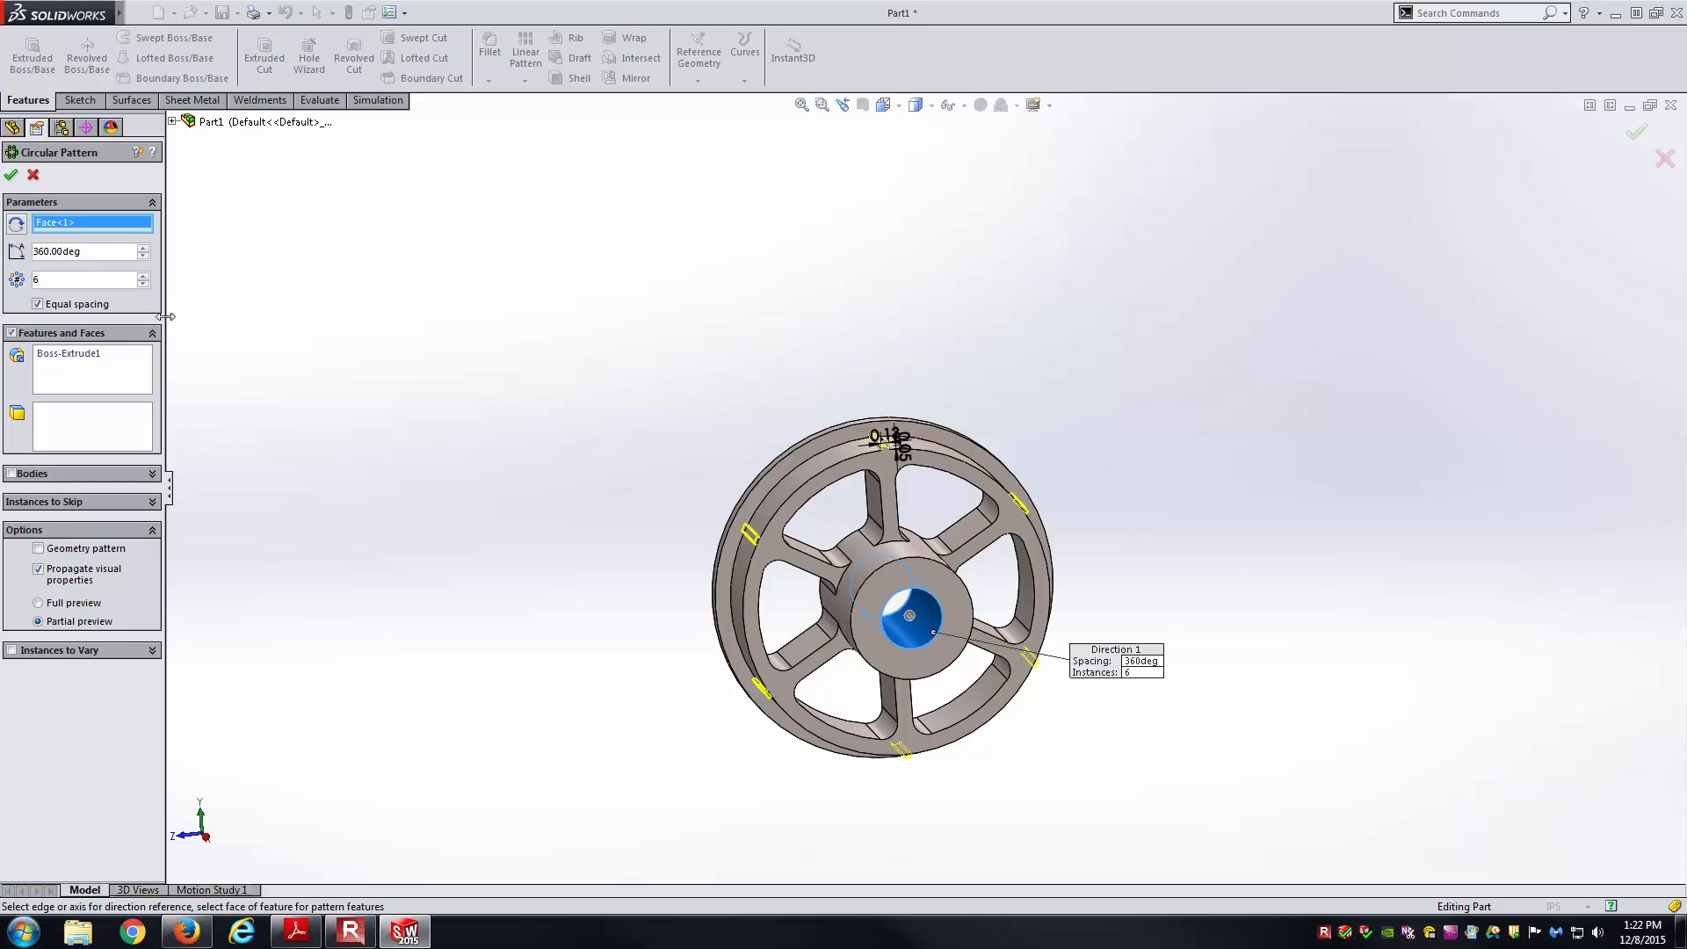
Set the pattern to 50 instances, accept it, and return to isometric view.
double_click(102, 282)
type("50")
key("Return")
middle_click_drag(443, 355, 504, 365)
scroll(1054, 707, "down", 3)
middle_click_drag(1007, 592, 975, 549)
left_click(10, 174)
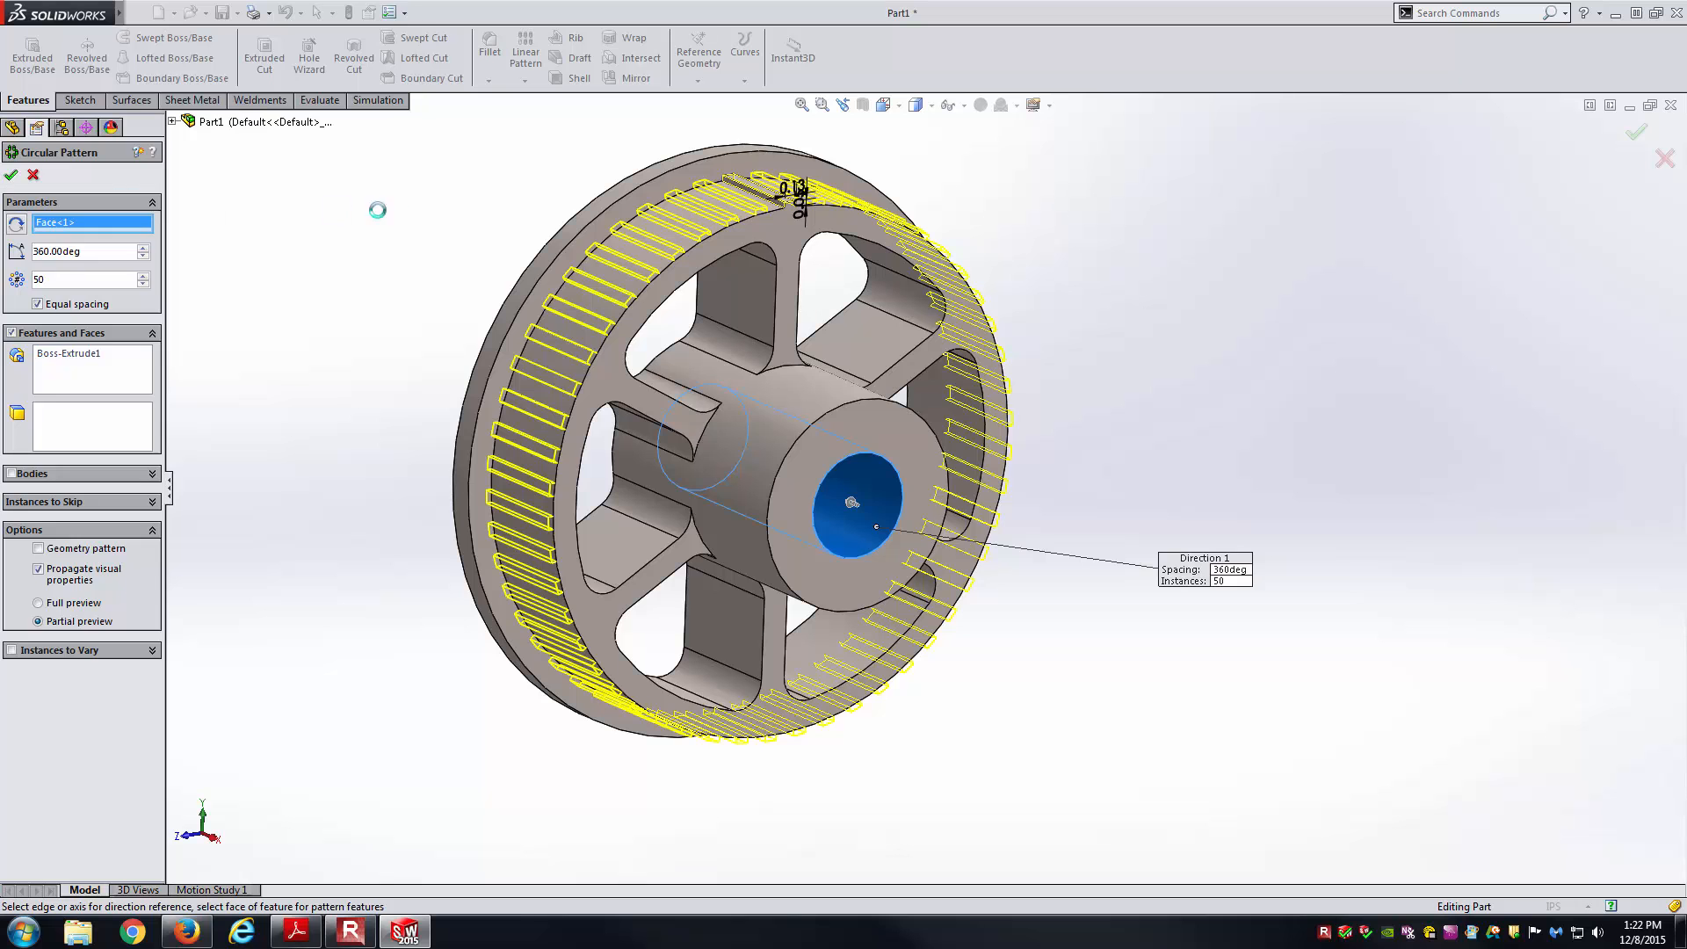
key("ctrl+7")
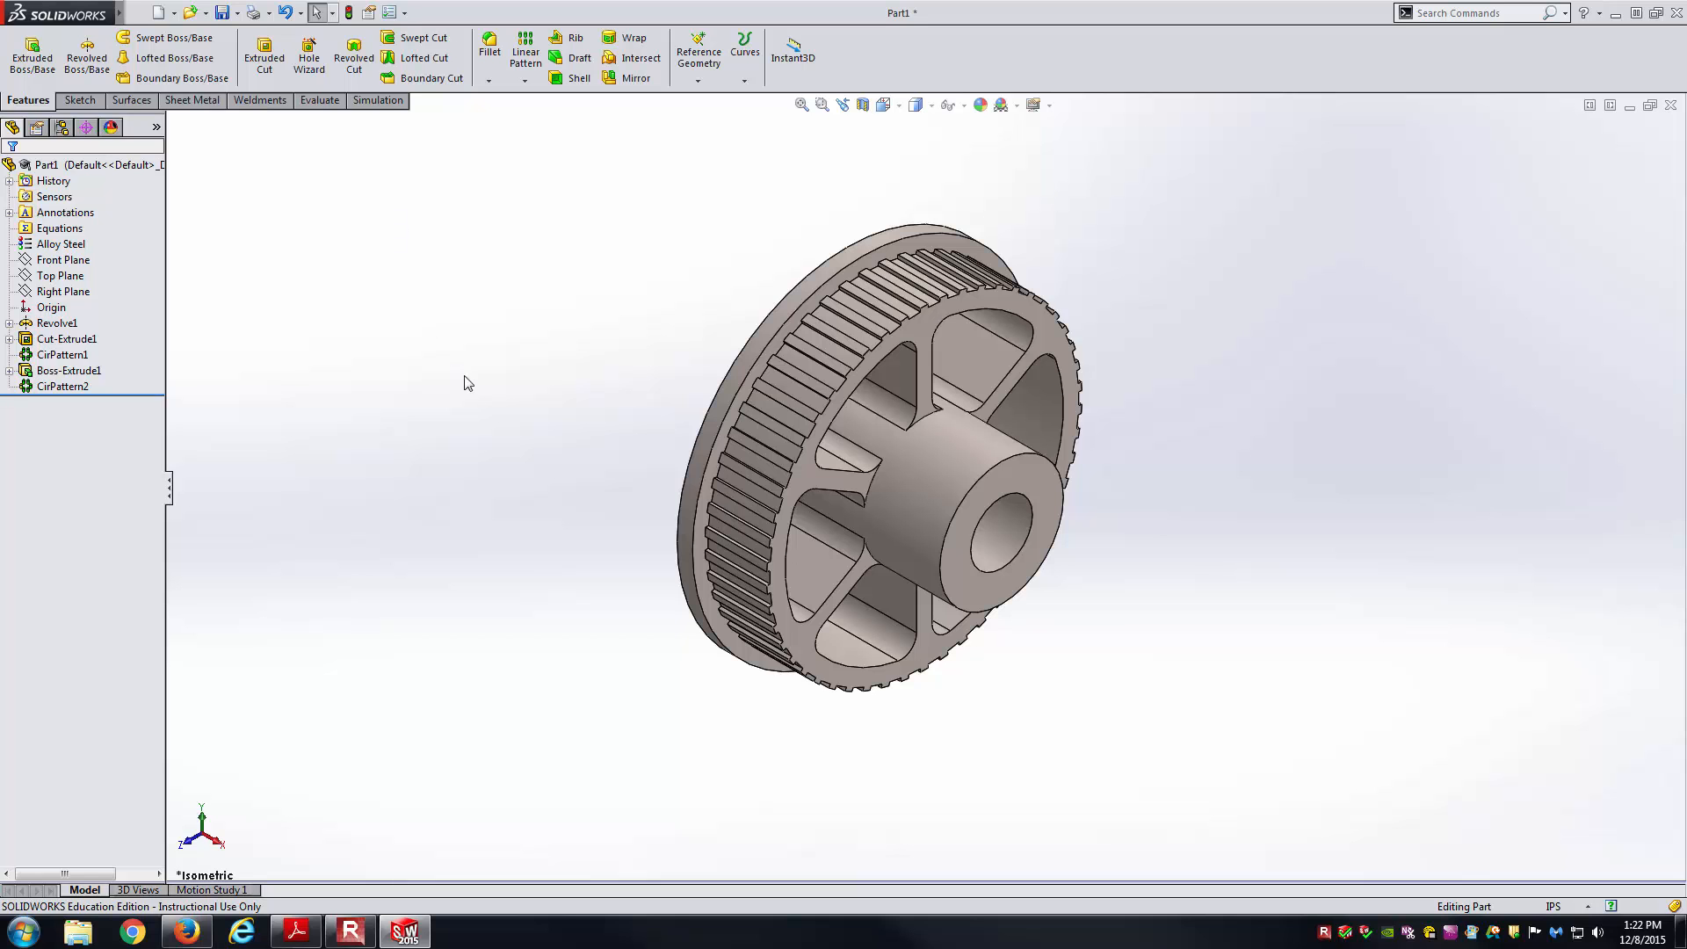
left_click(296, 931)
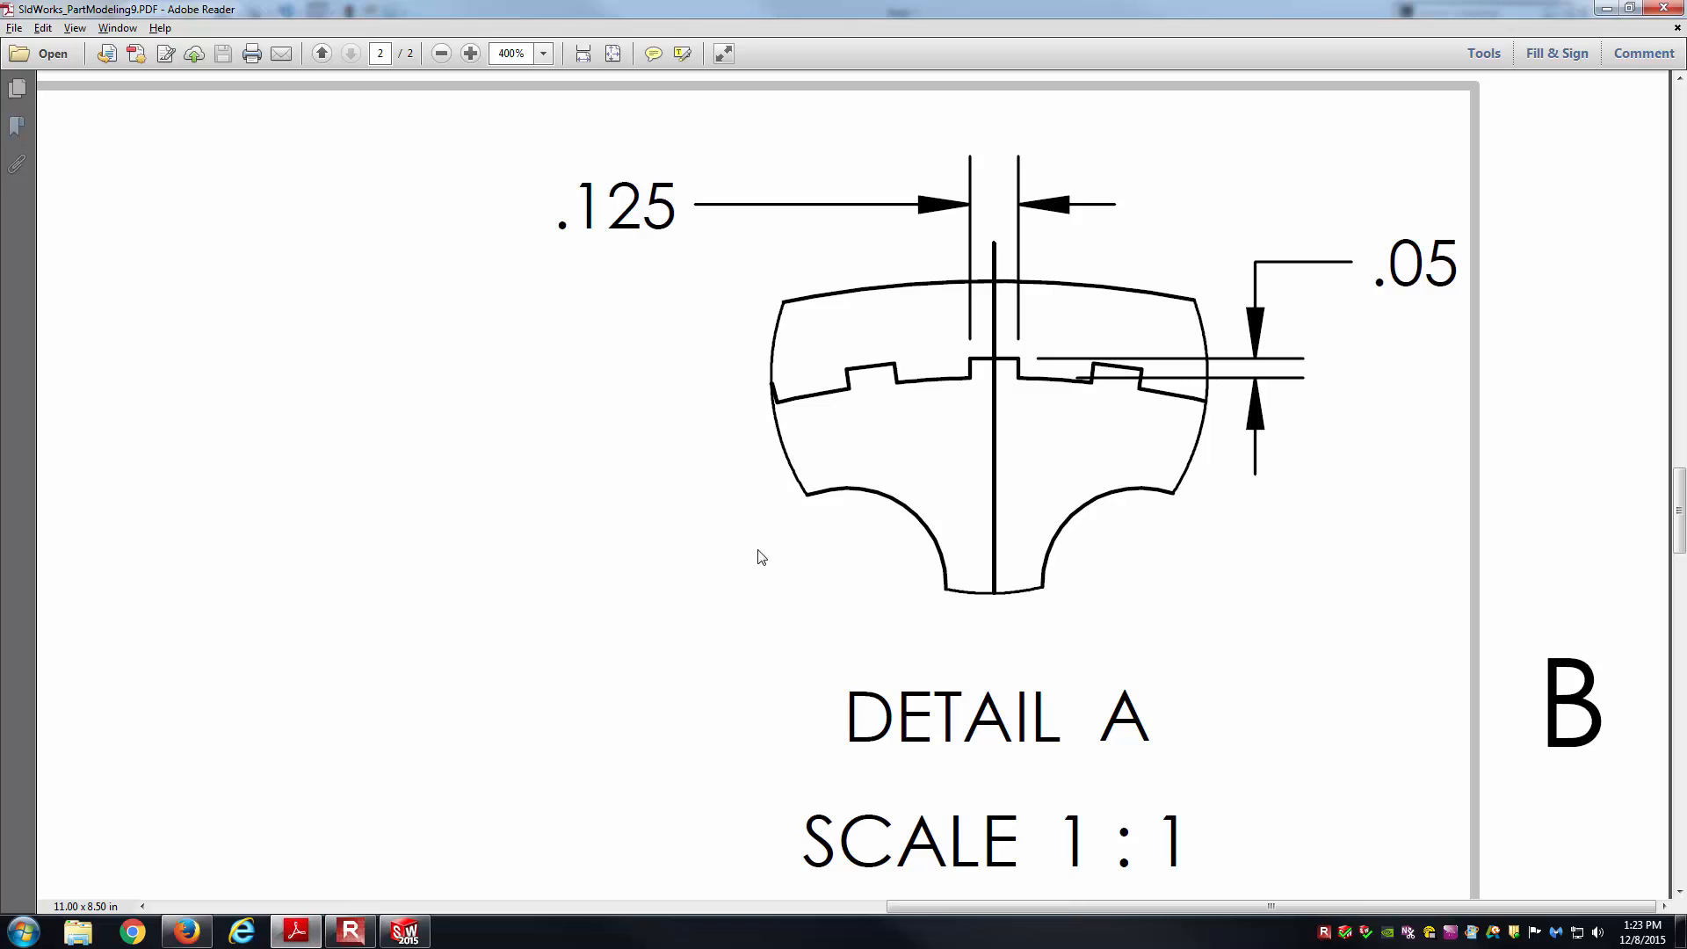
Zoom out to review the full drawing sheet, then return to SOLIDWORKS and select the Front Plane.
scroll(757, 557, "down", 4, "ctrl")
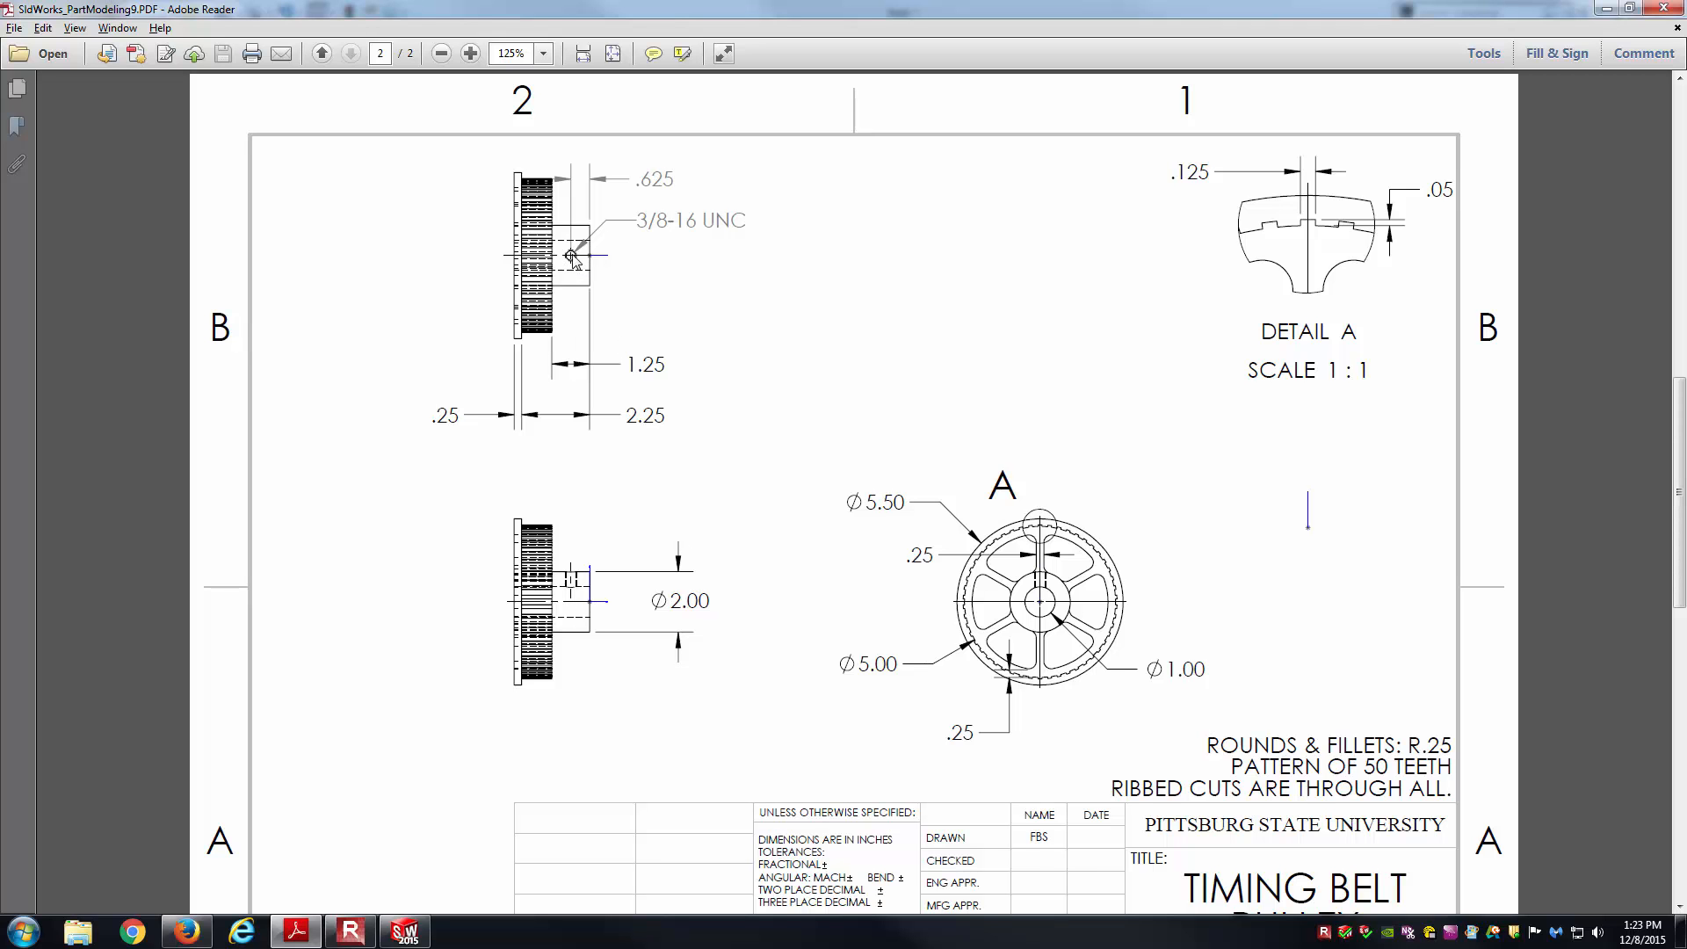
scroll(622, 414, "down", 2, "ctrl")
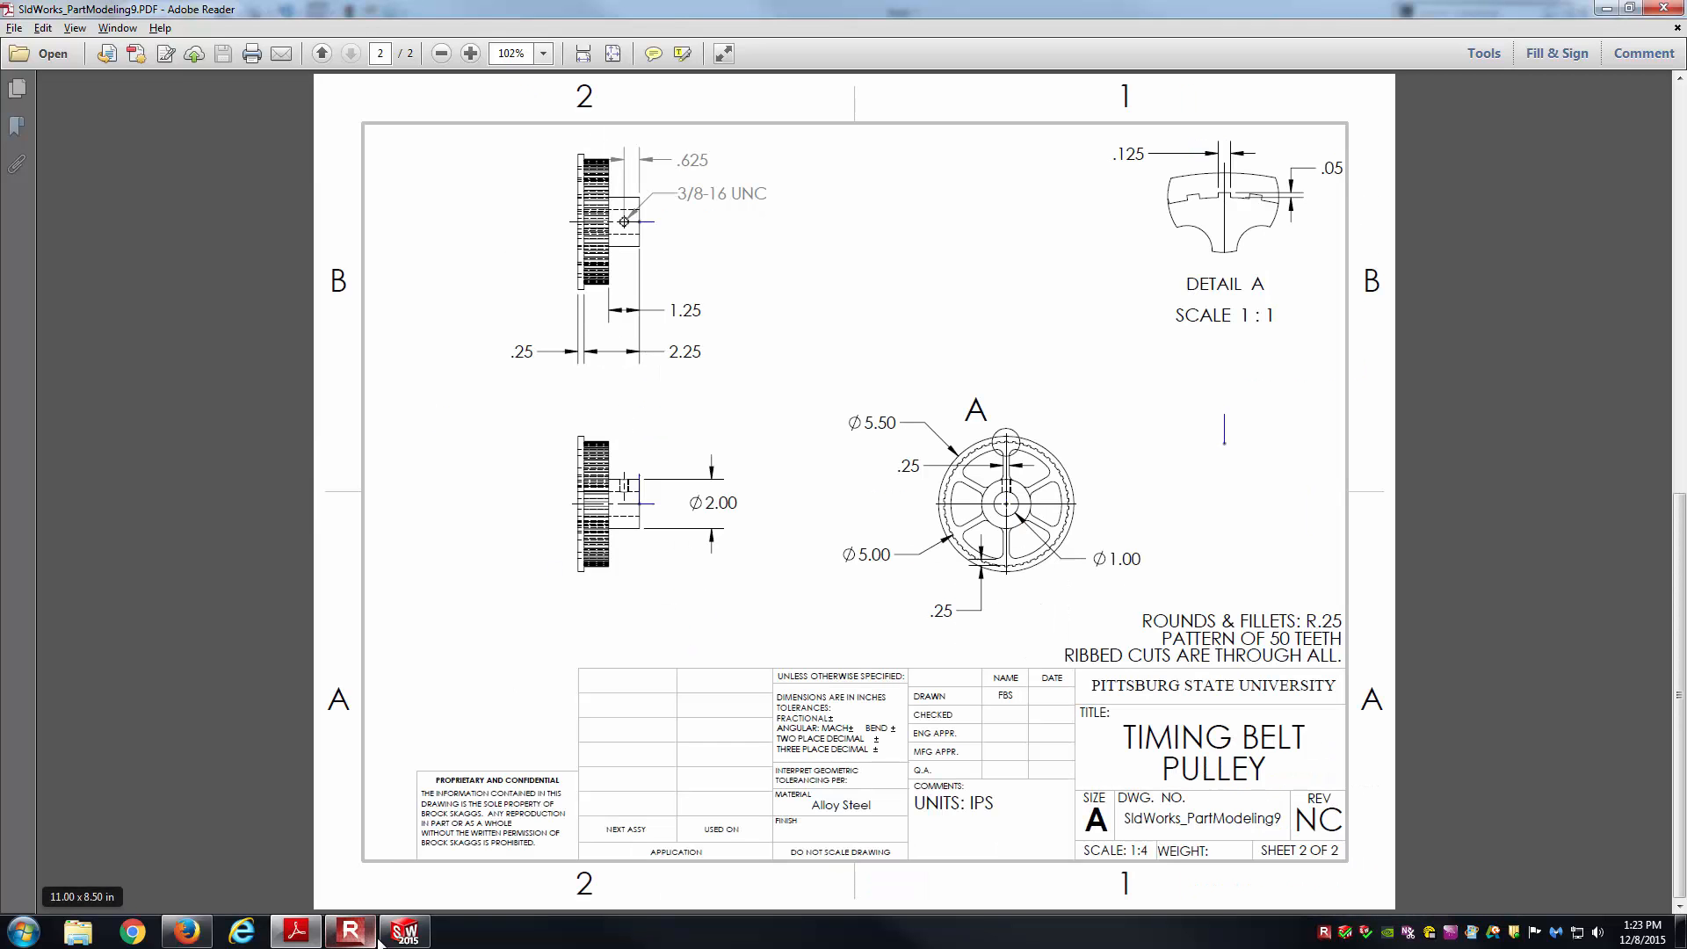
left_click(405, 930)
left_click(79, 263)
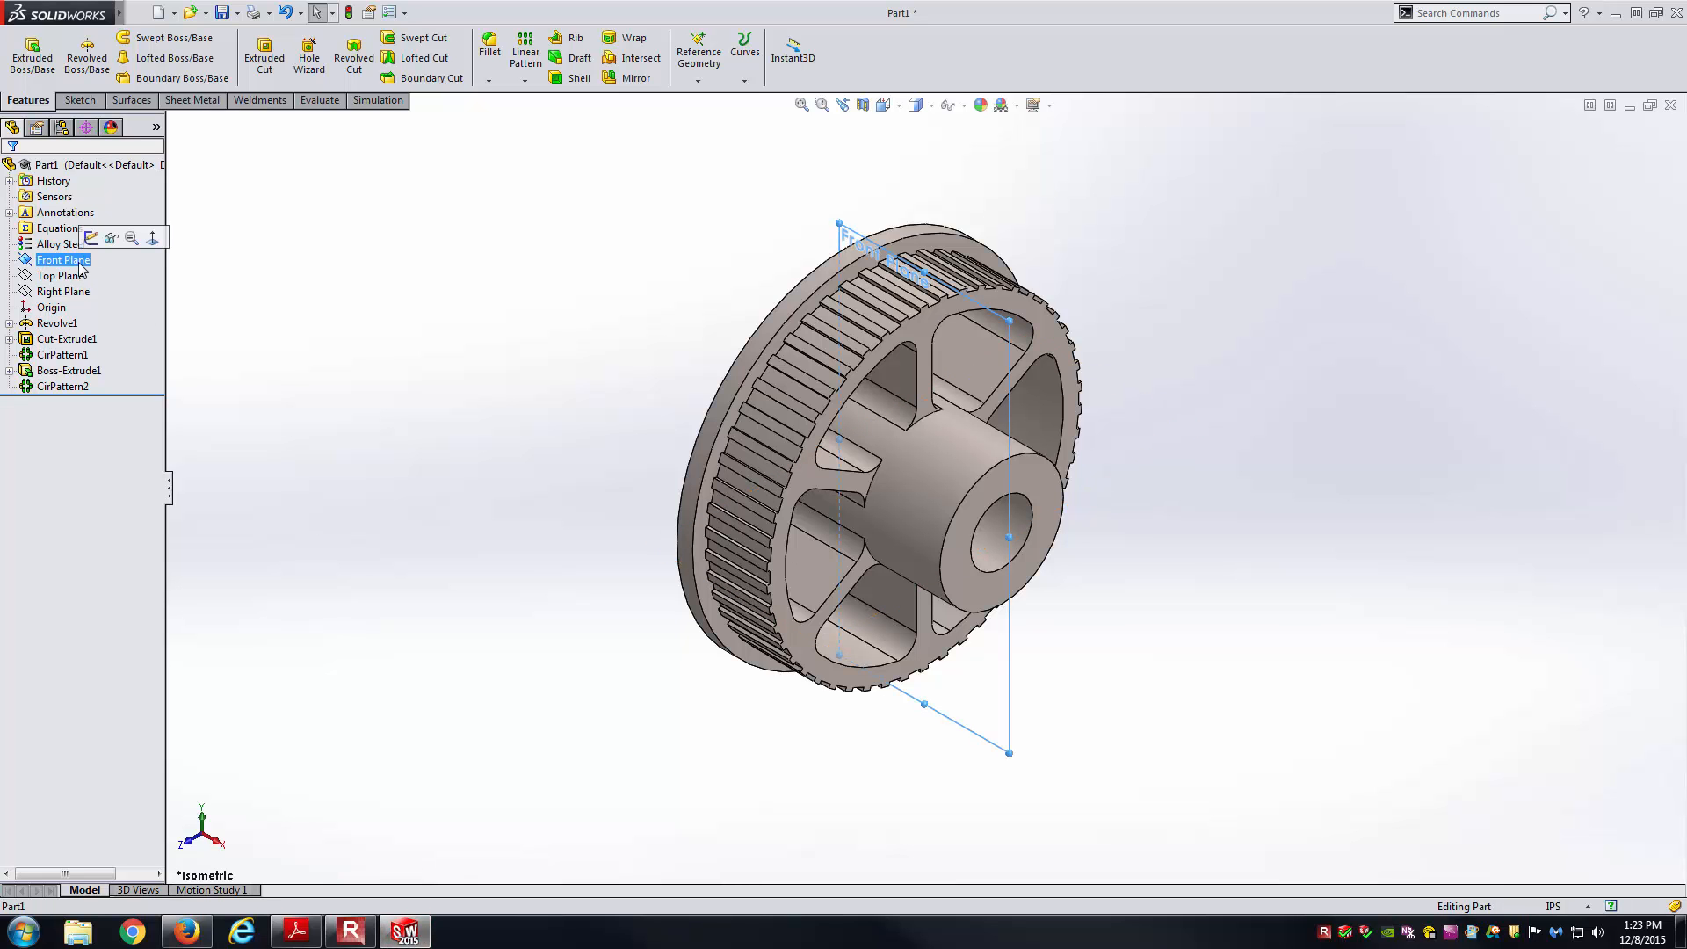
Configure a Hole Wizard Straight Tap hole of size 3/8-16, then proceed to Positions.
left_click(375, 316)
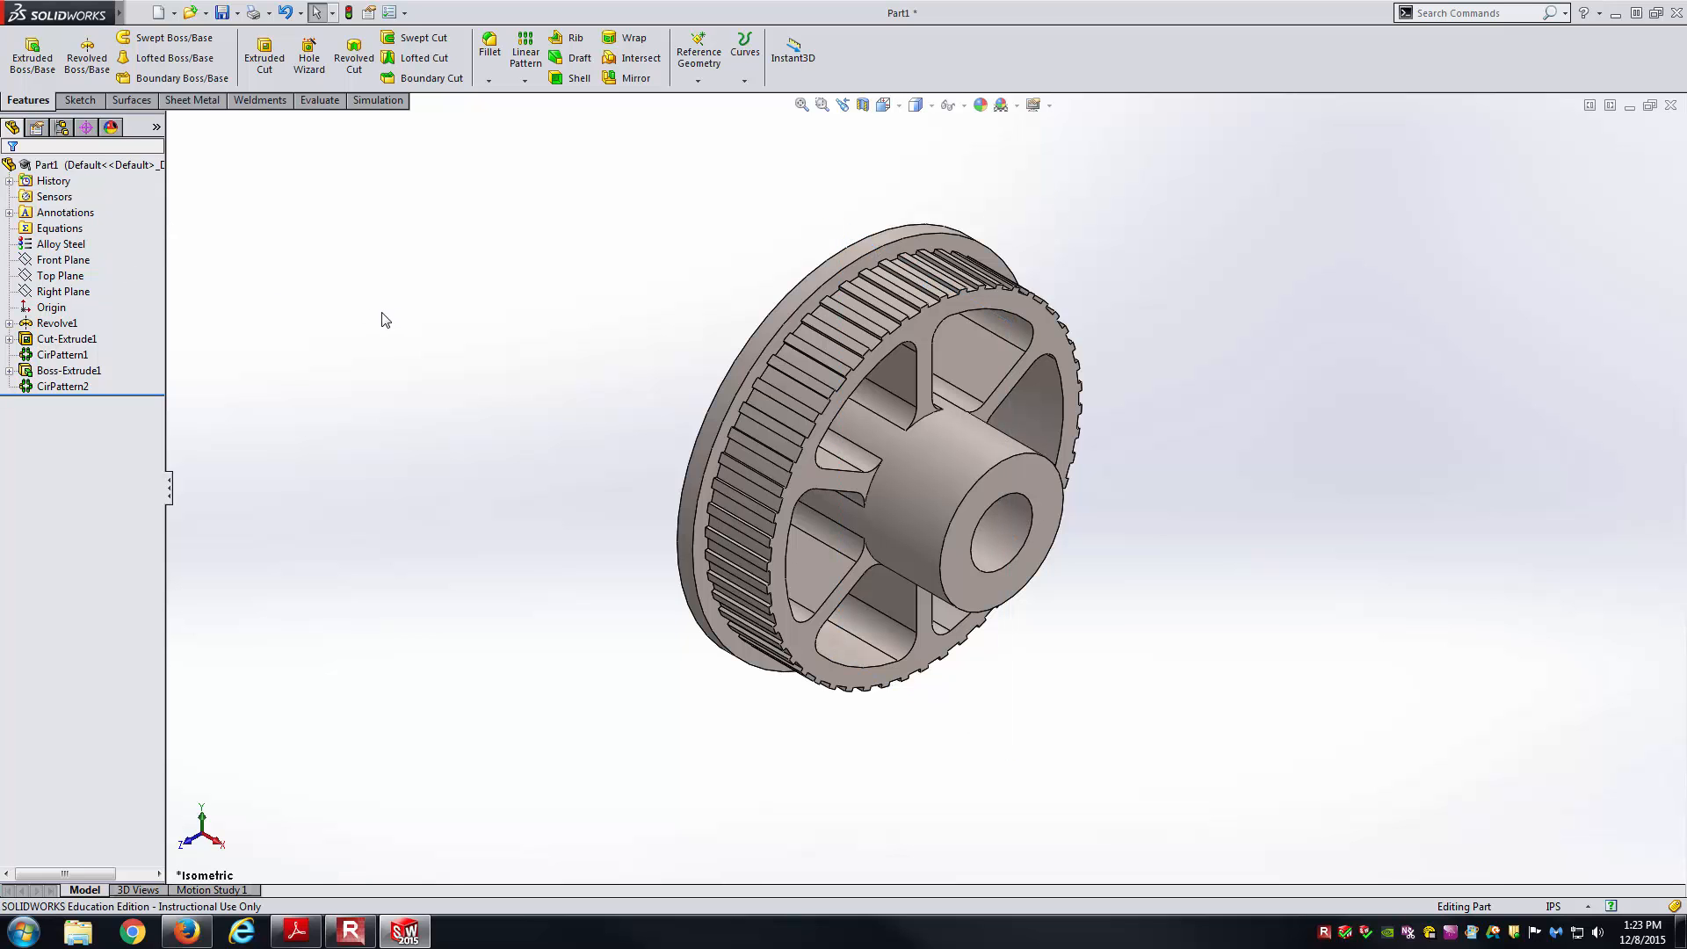
left_click(321, 75)
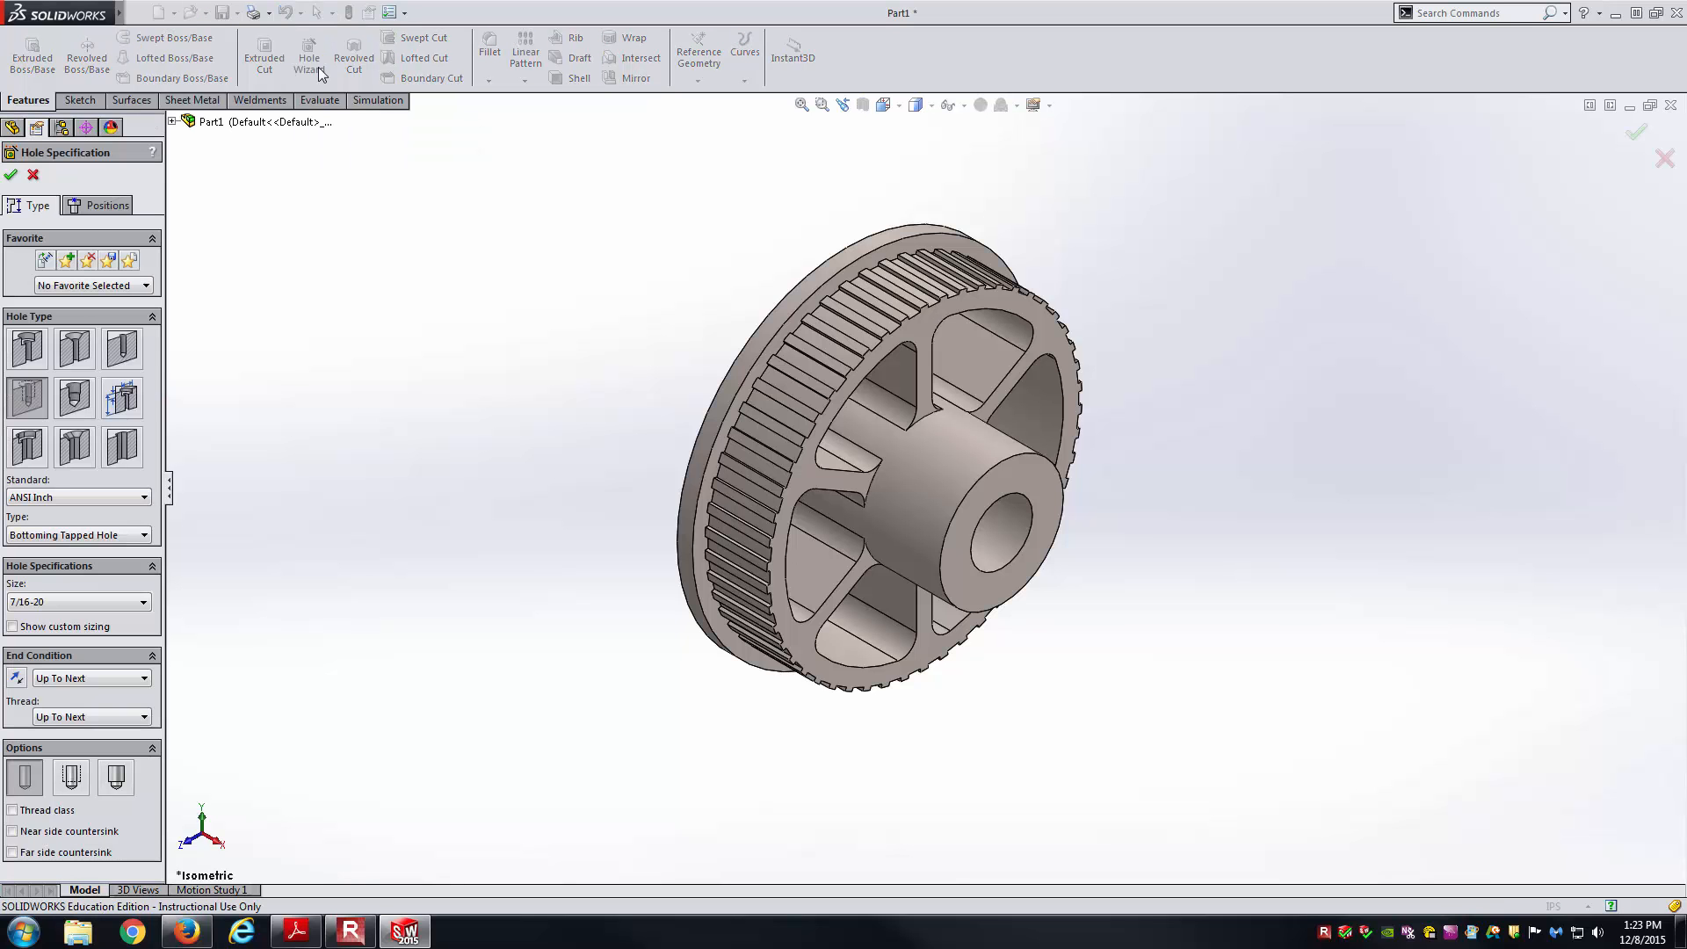
left_click(25, 393)
left_click(54, 604)
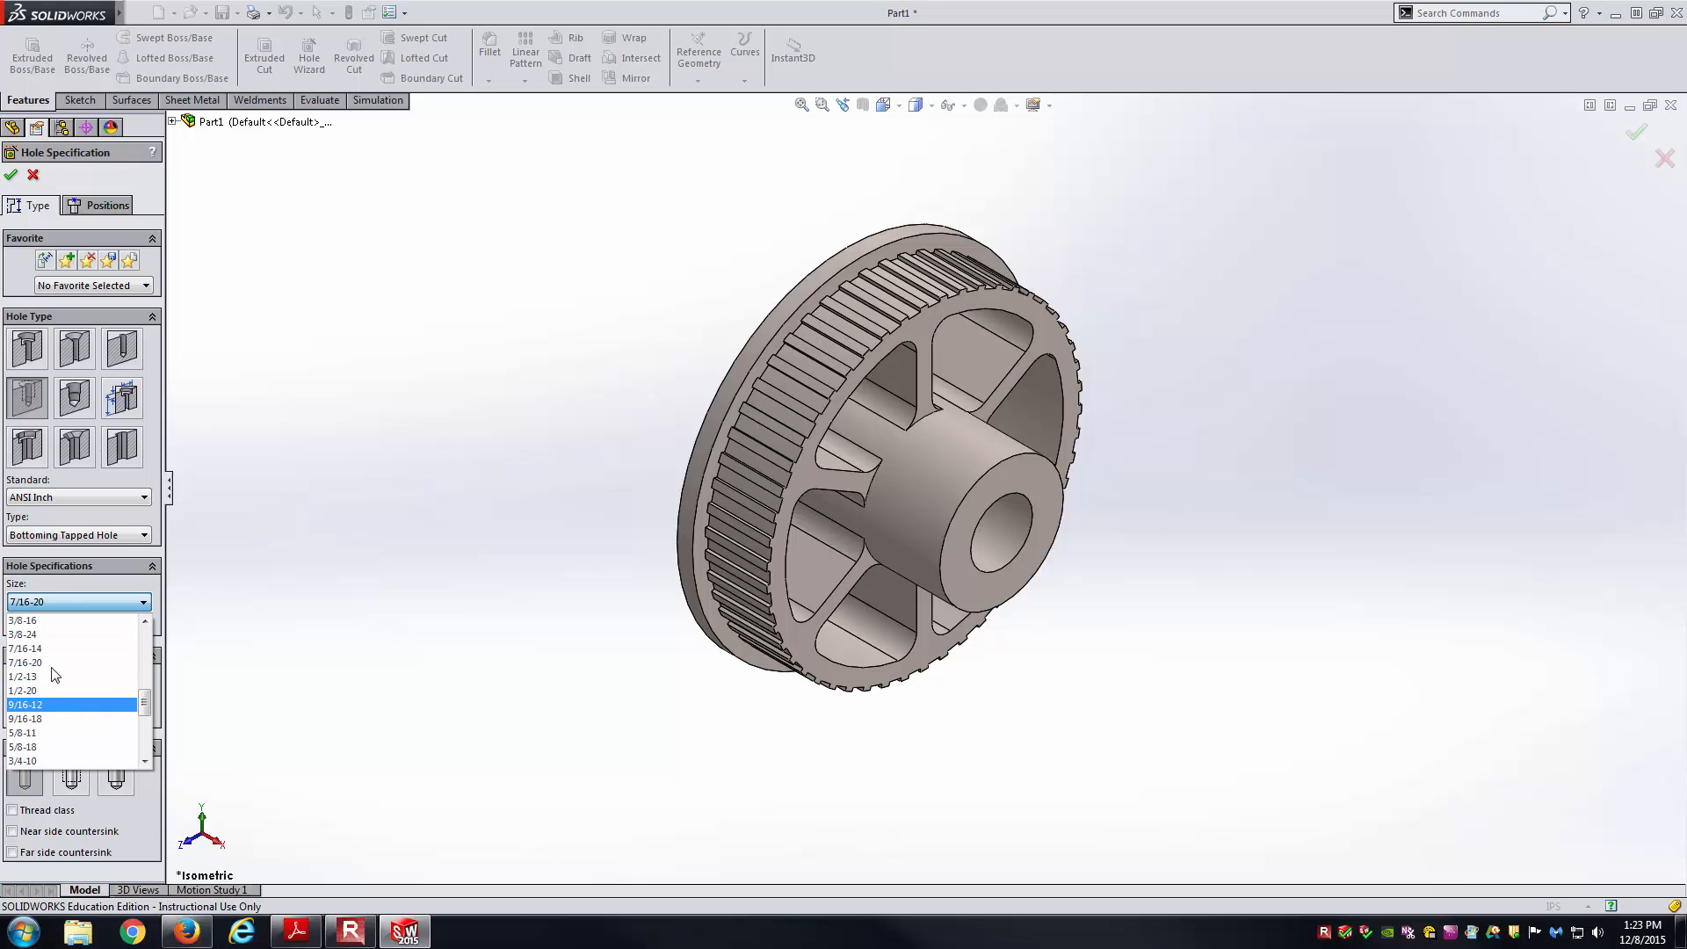
left_click(81, 620)
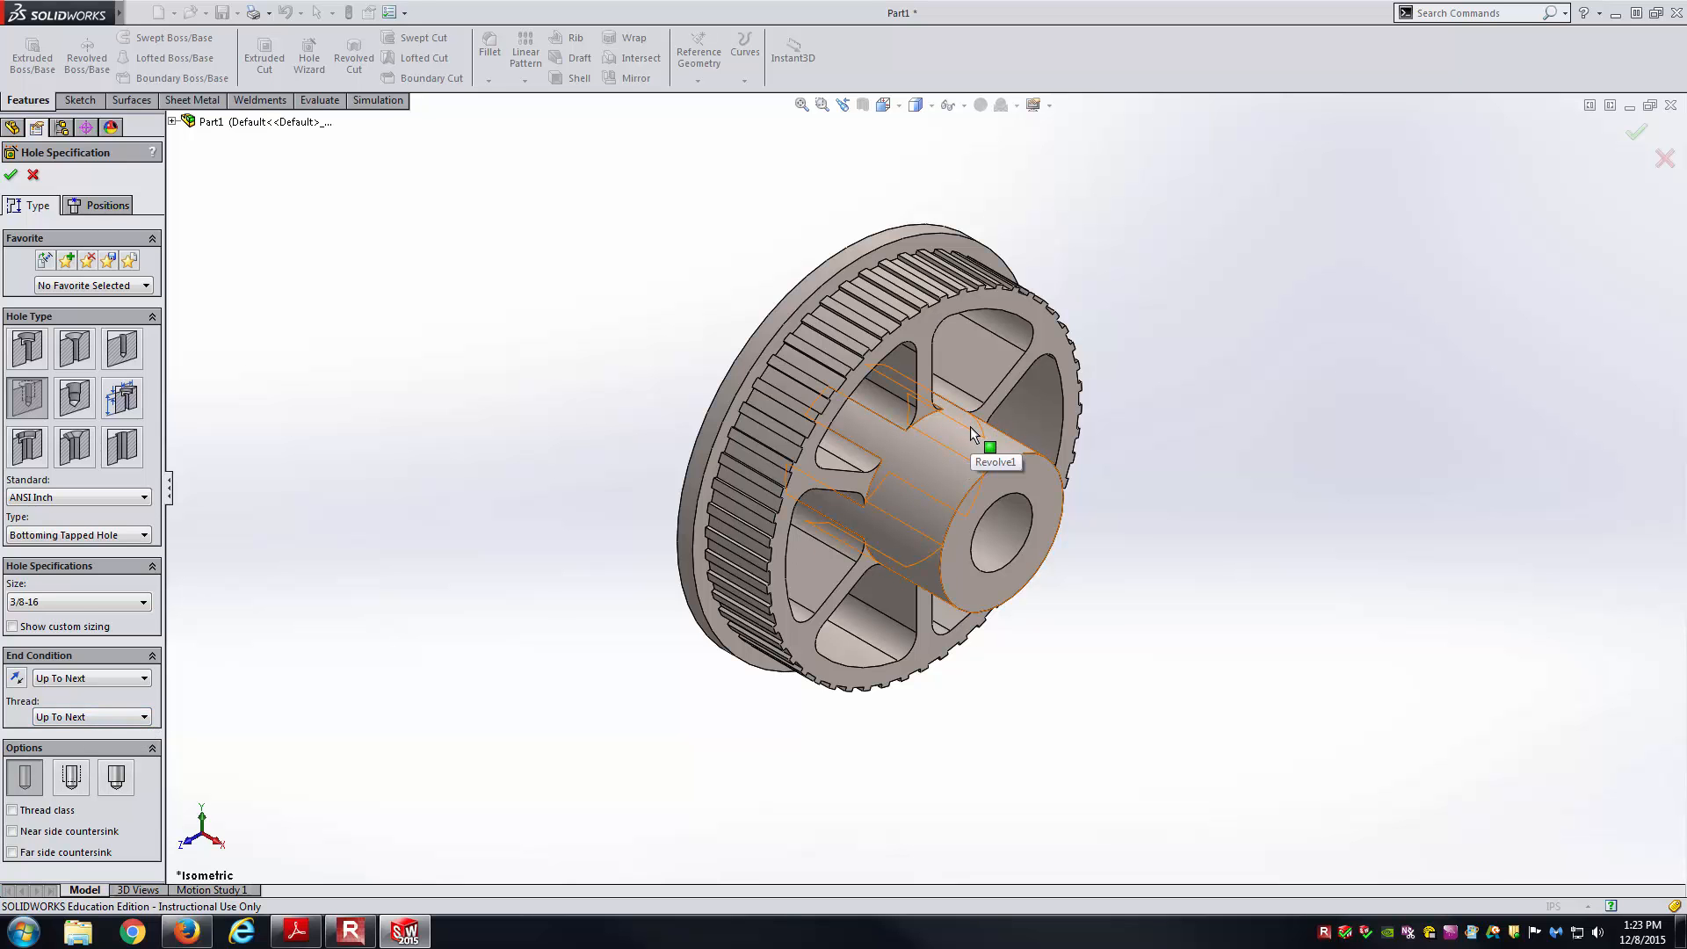
middle_click_drag(991, 523, 925, 383)
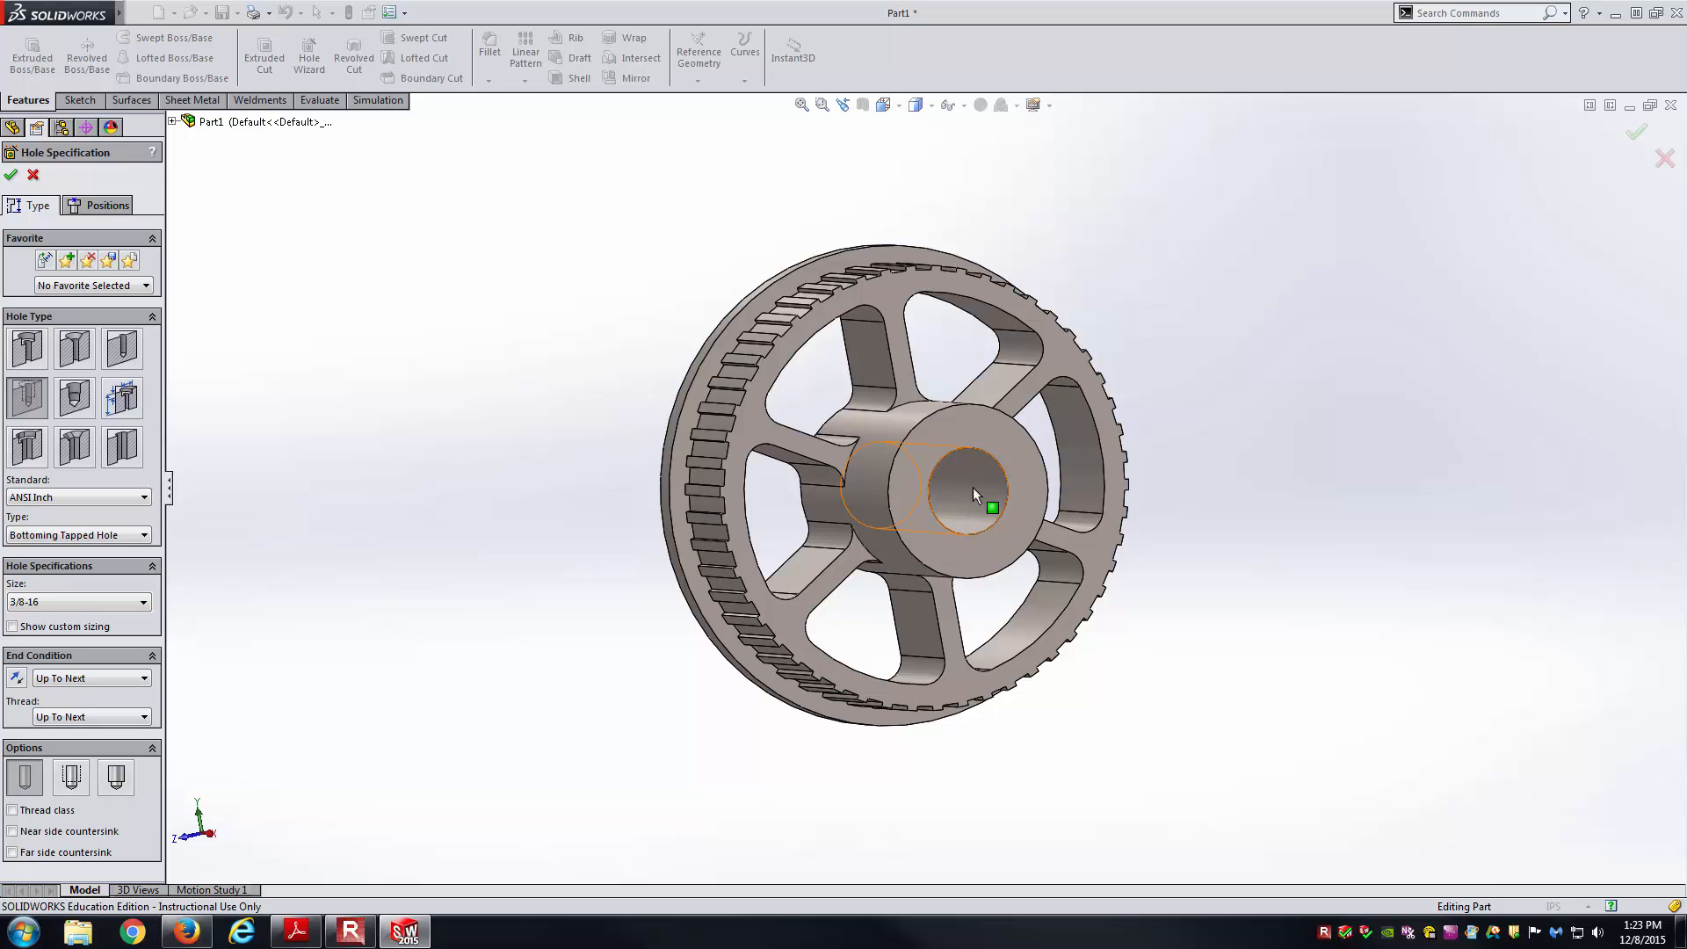
middle_click_drag(538, 353, 642, 383)
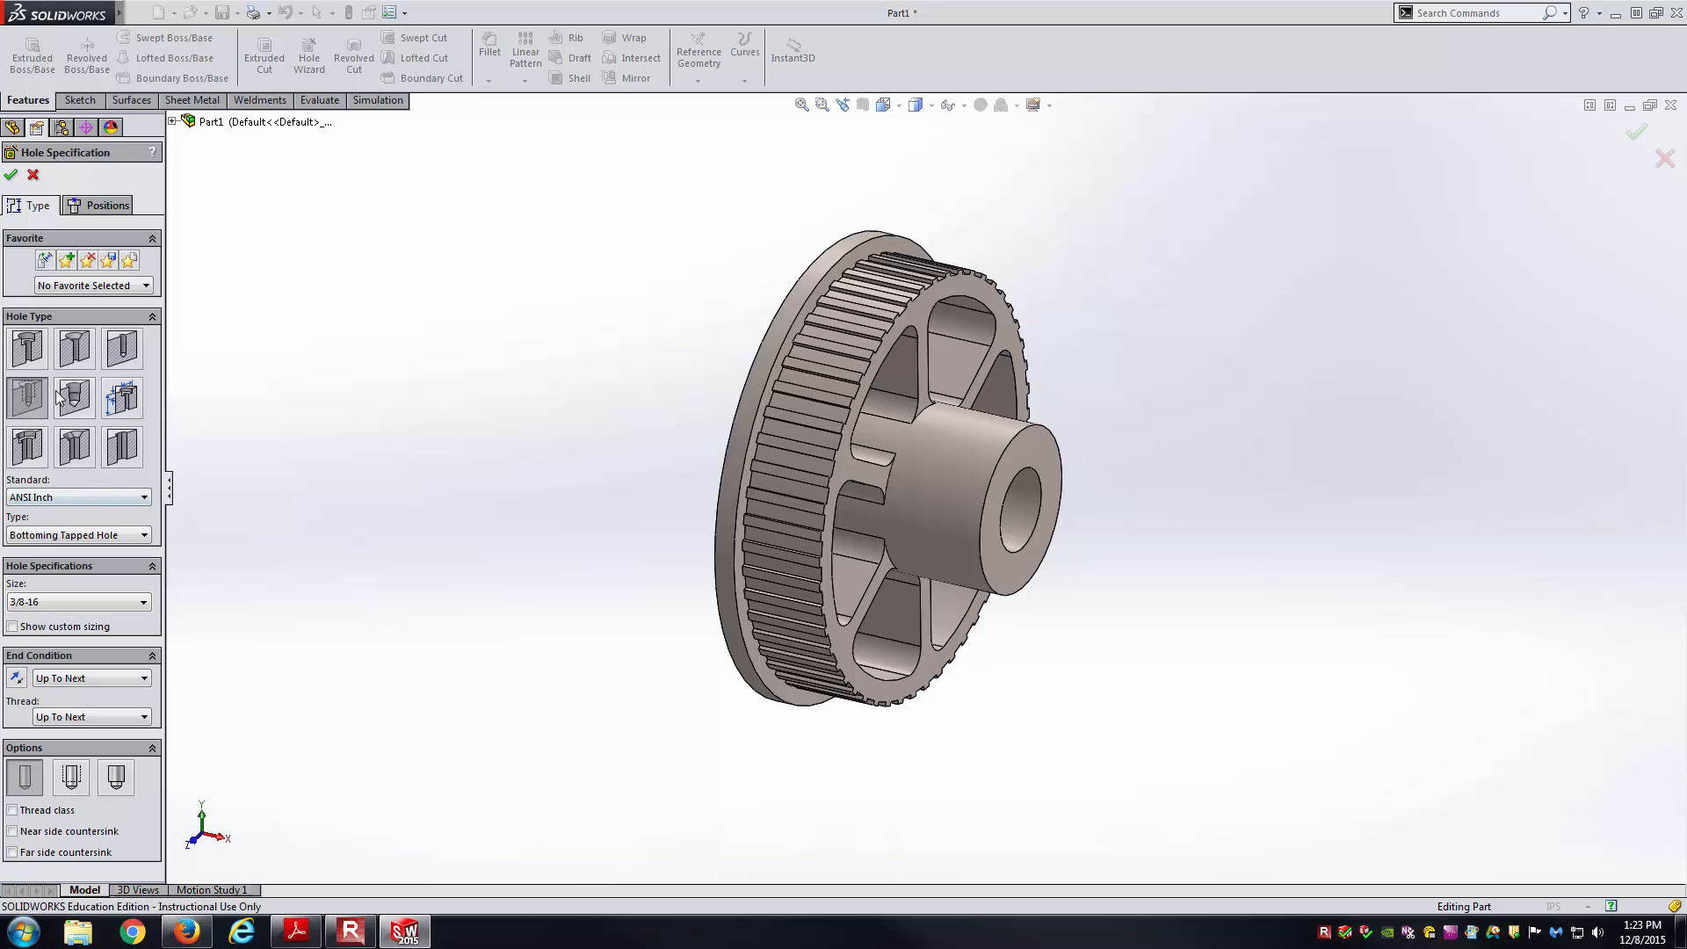
left_click(104, 211)
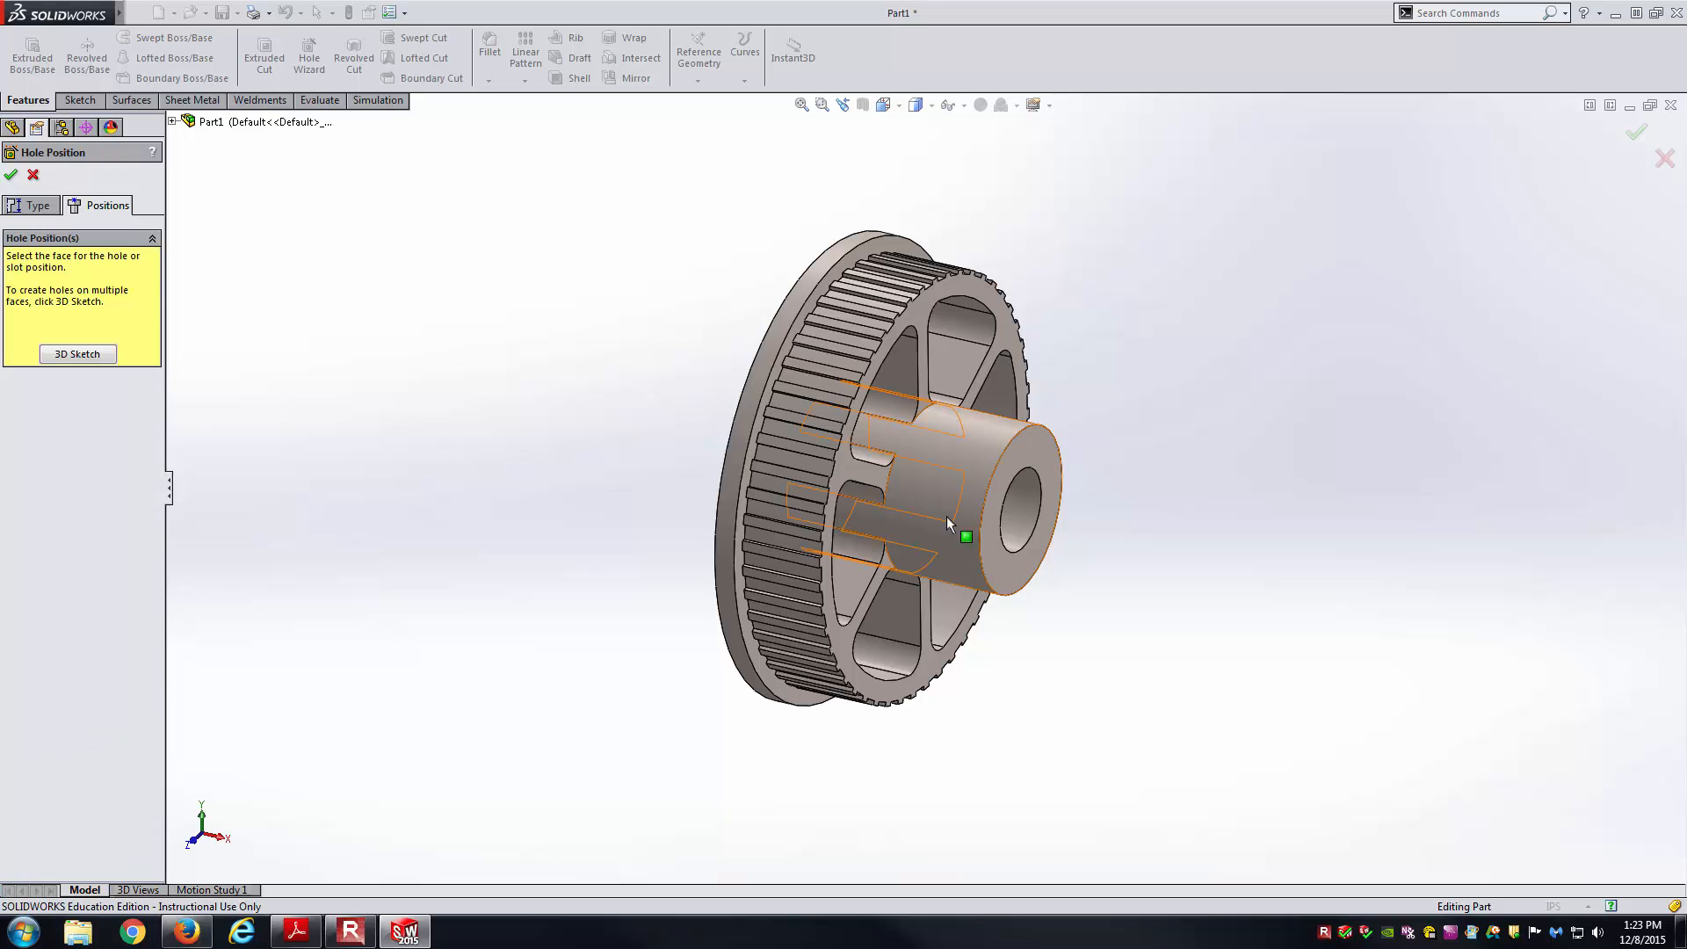
Place the set-screw hole's point on the hub's outer surface.
left_click(967, 457)
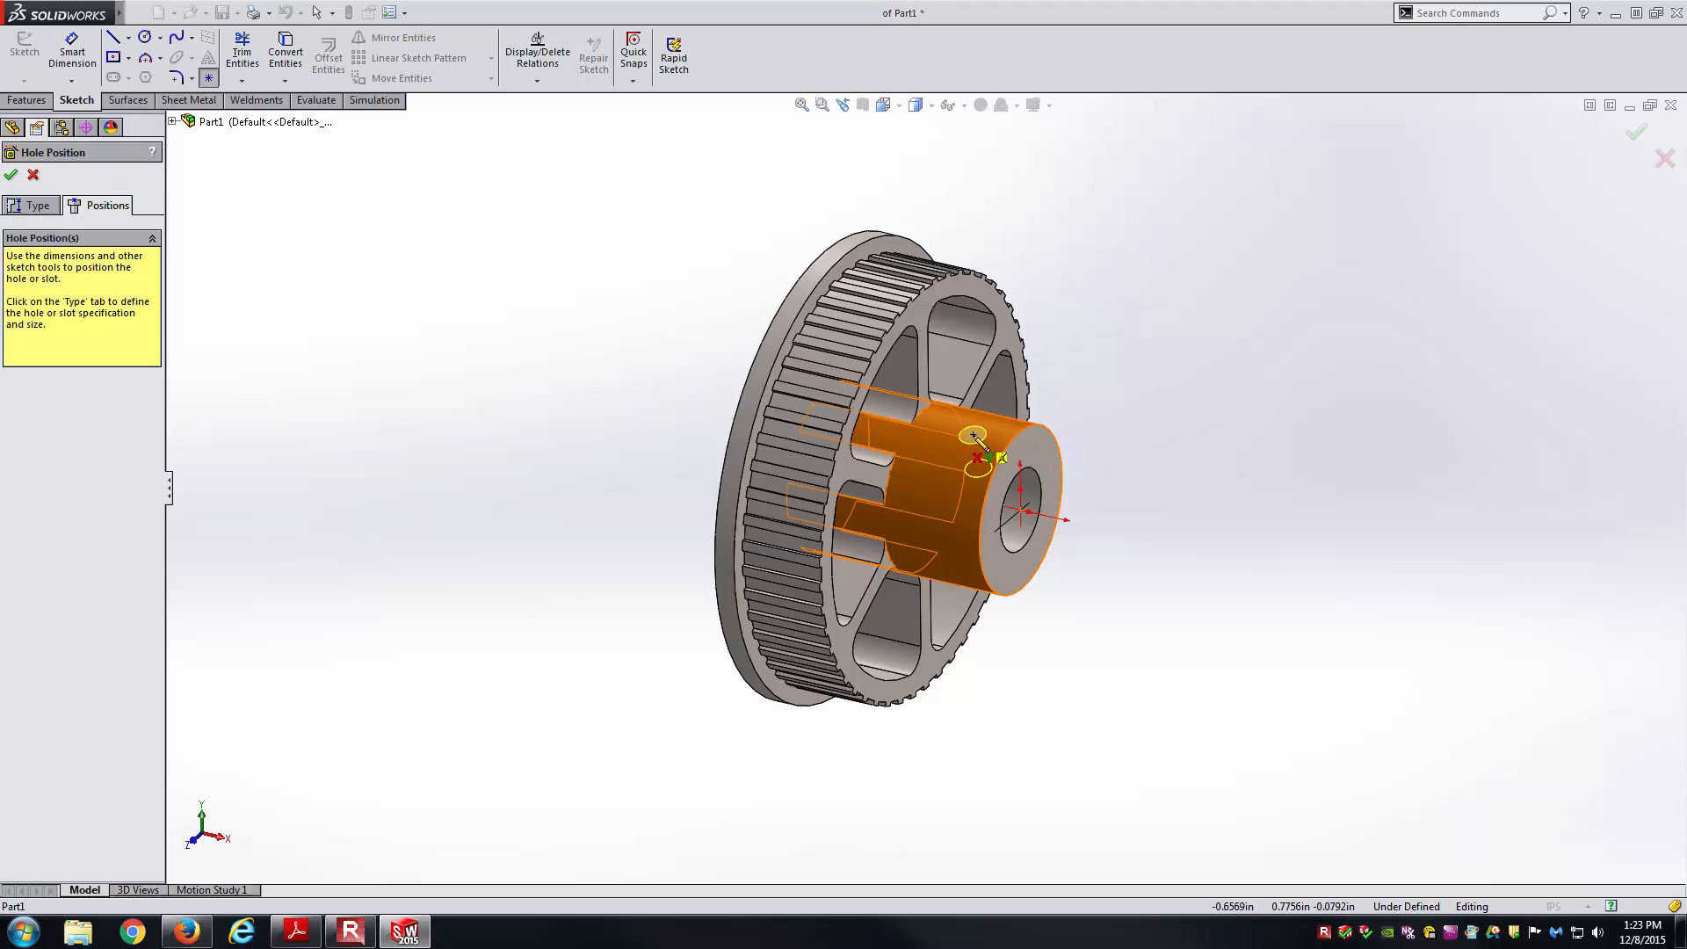
scroll(982, 441, "up", 1)
left_click(970, 444)
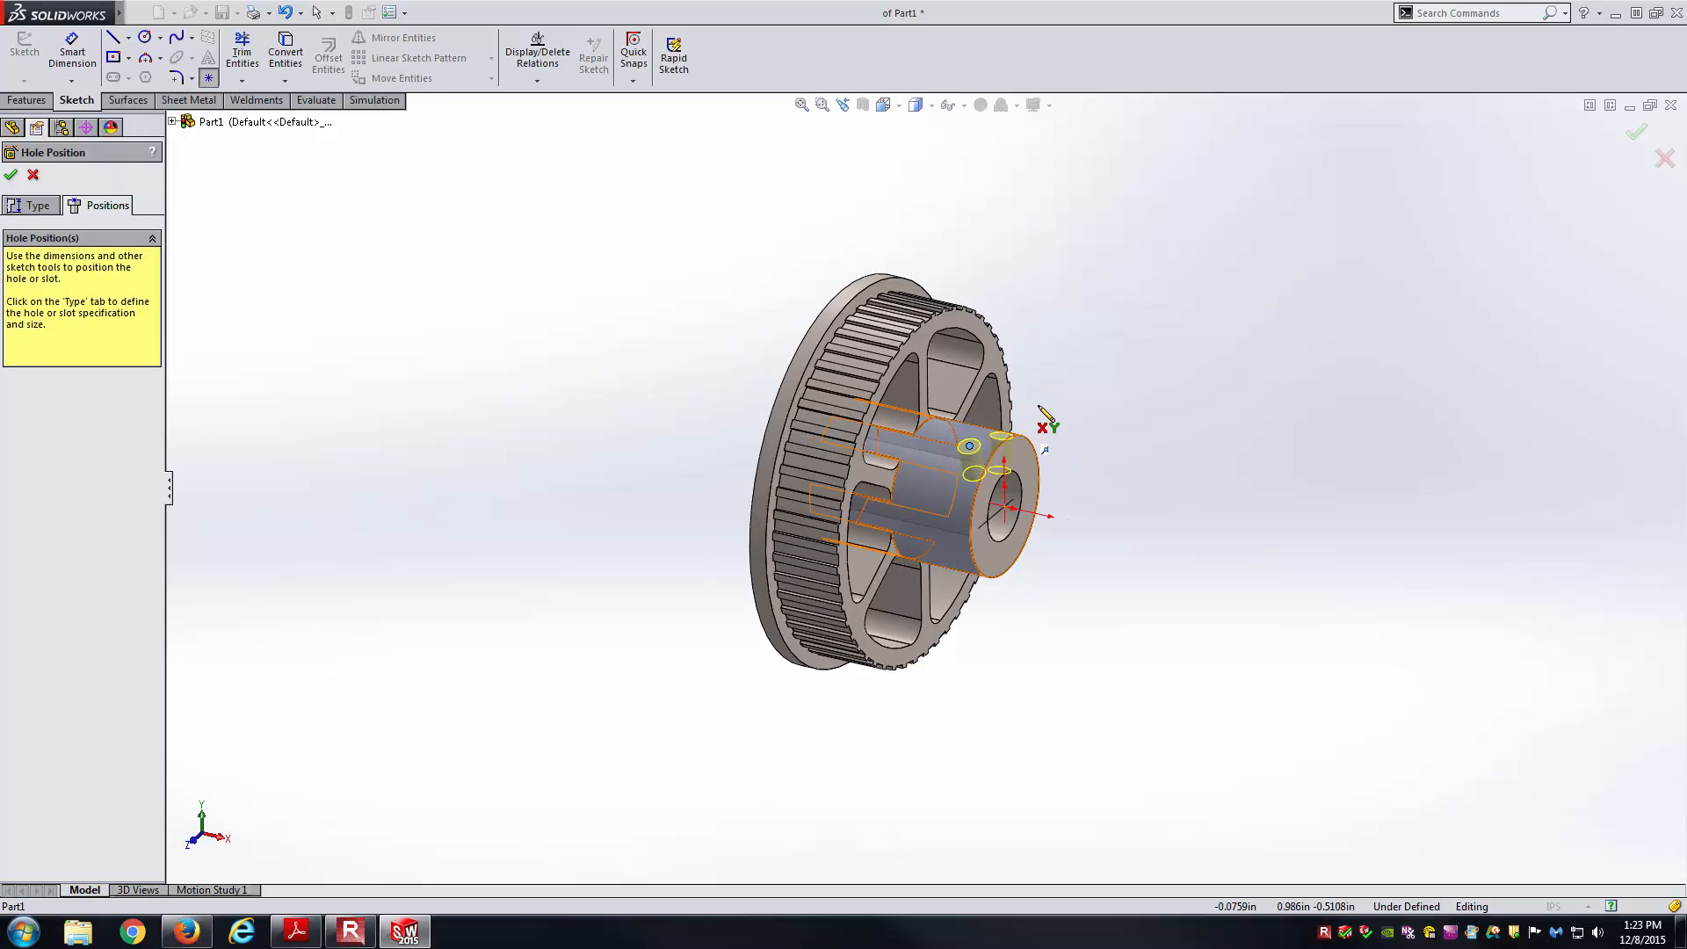
key("Escape")
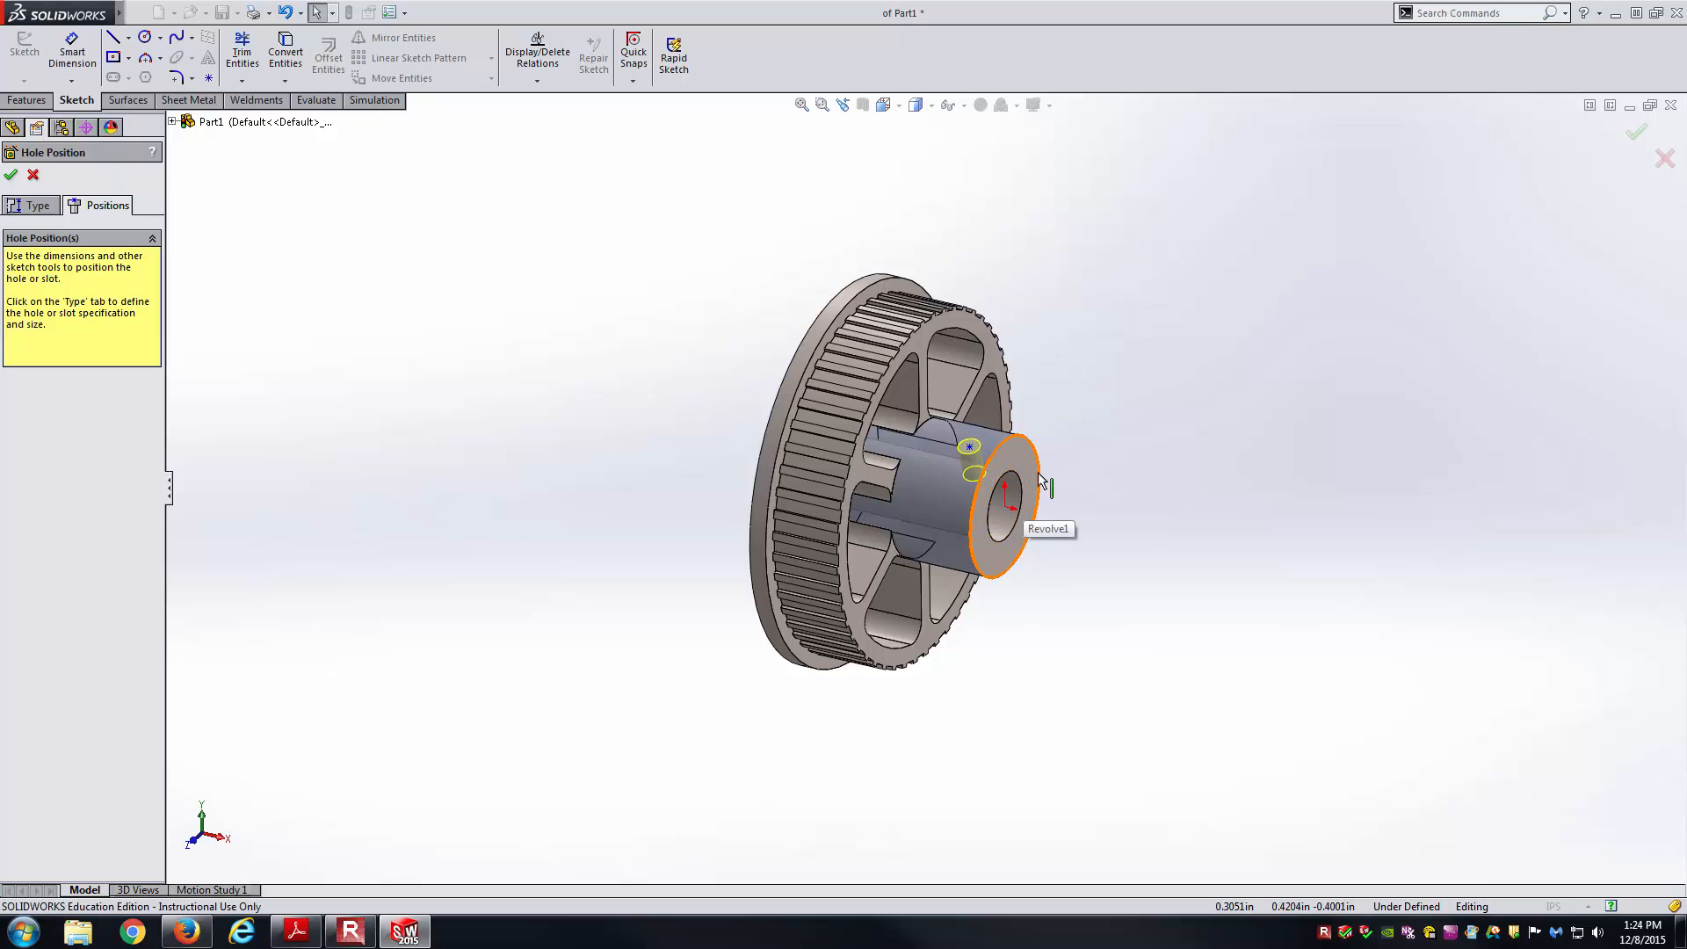
Add an On Plane relation between the hole point and the Front Plane.
middle_click_drag(1040, 479, 989, 520)
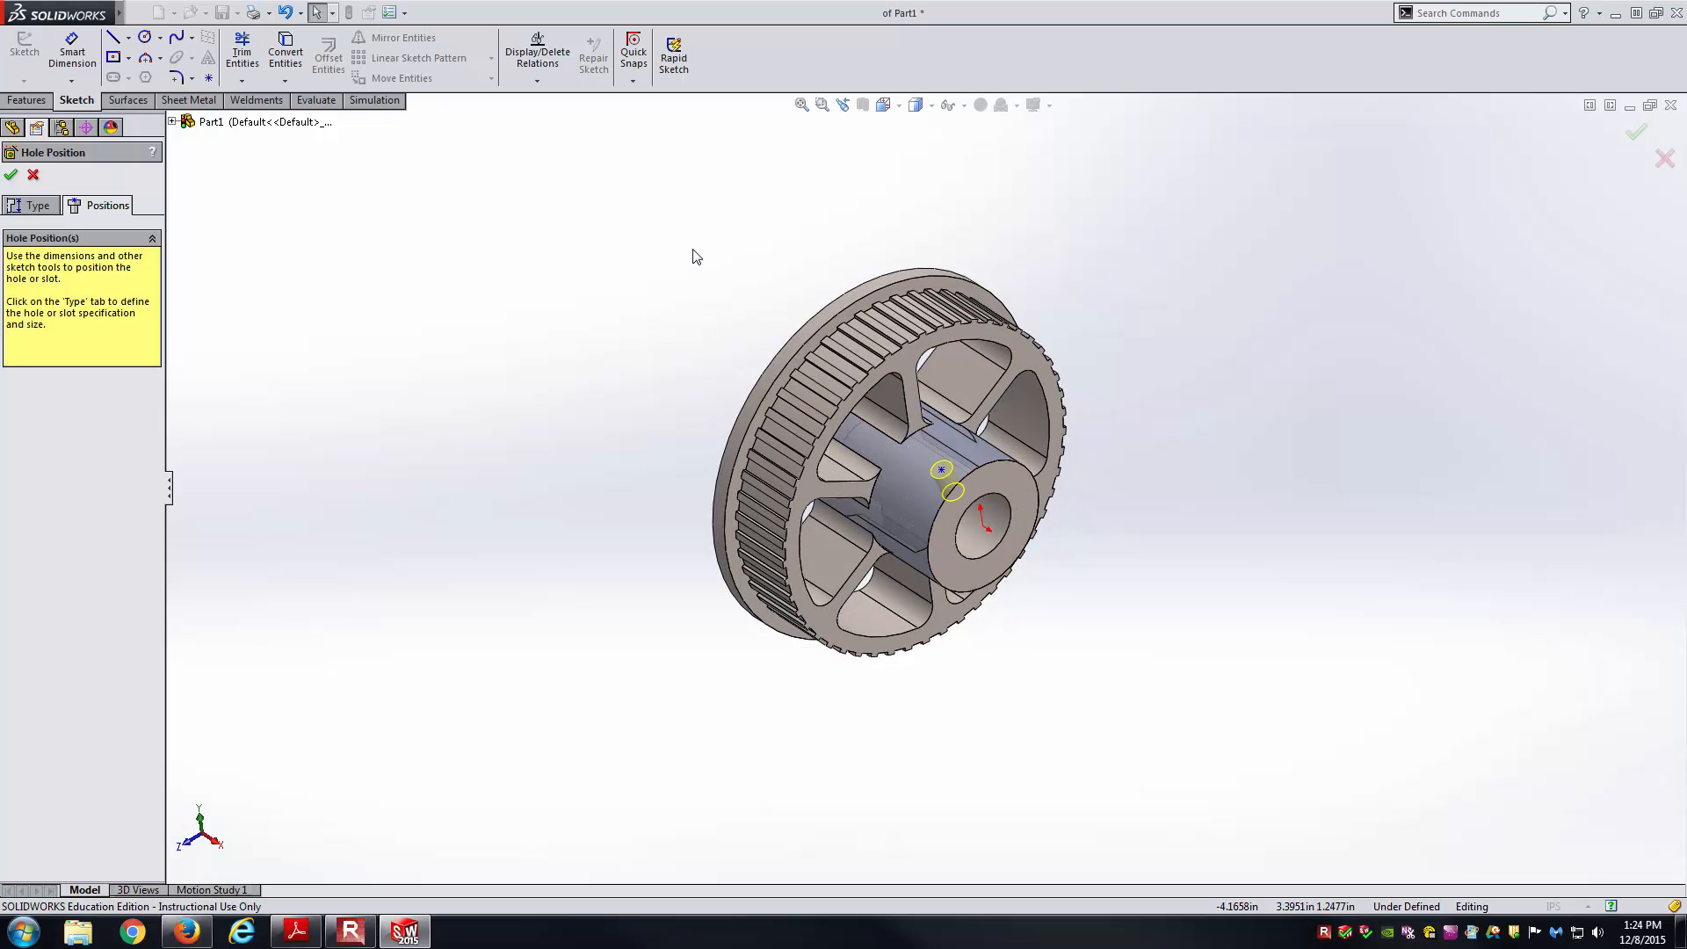
left_click(941, 470)
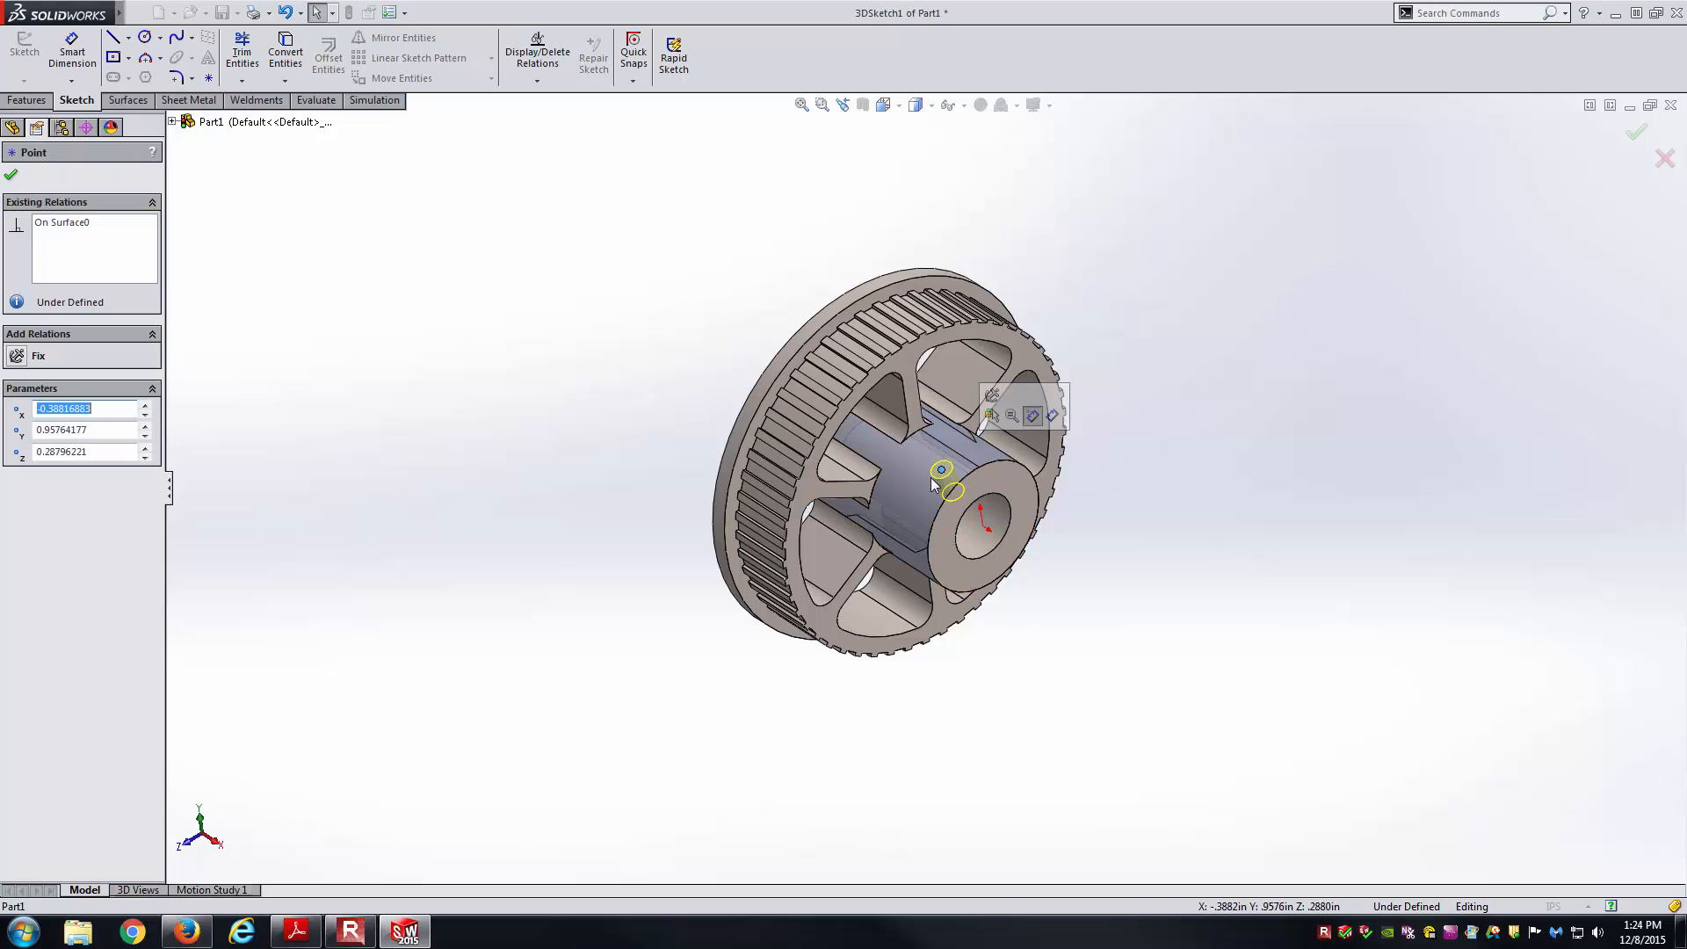
left_click(173, 121)
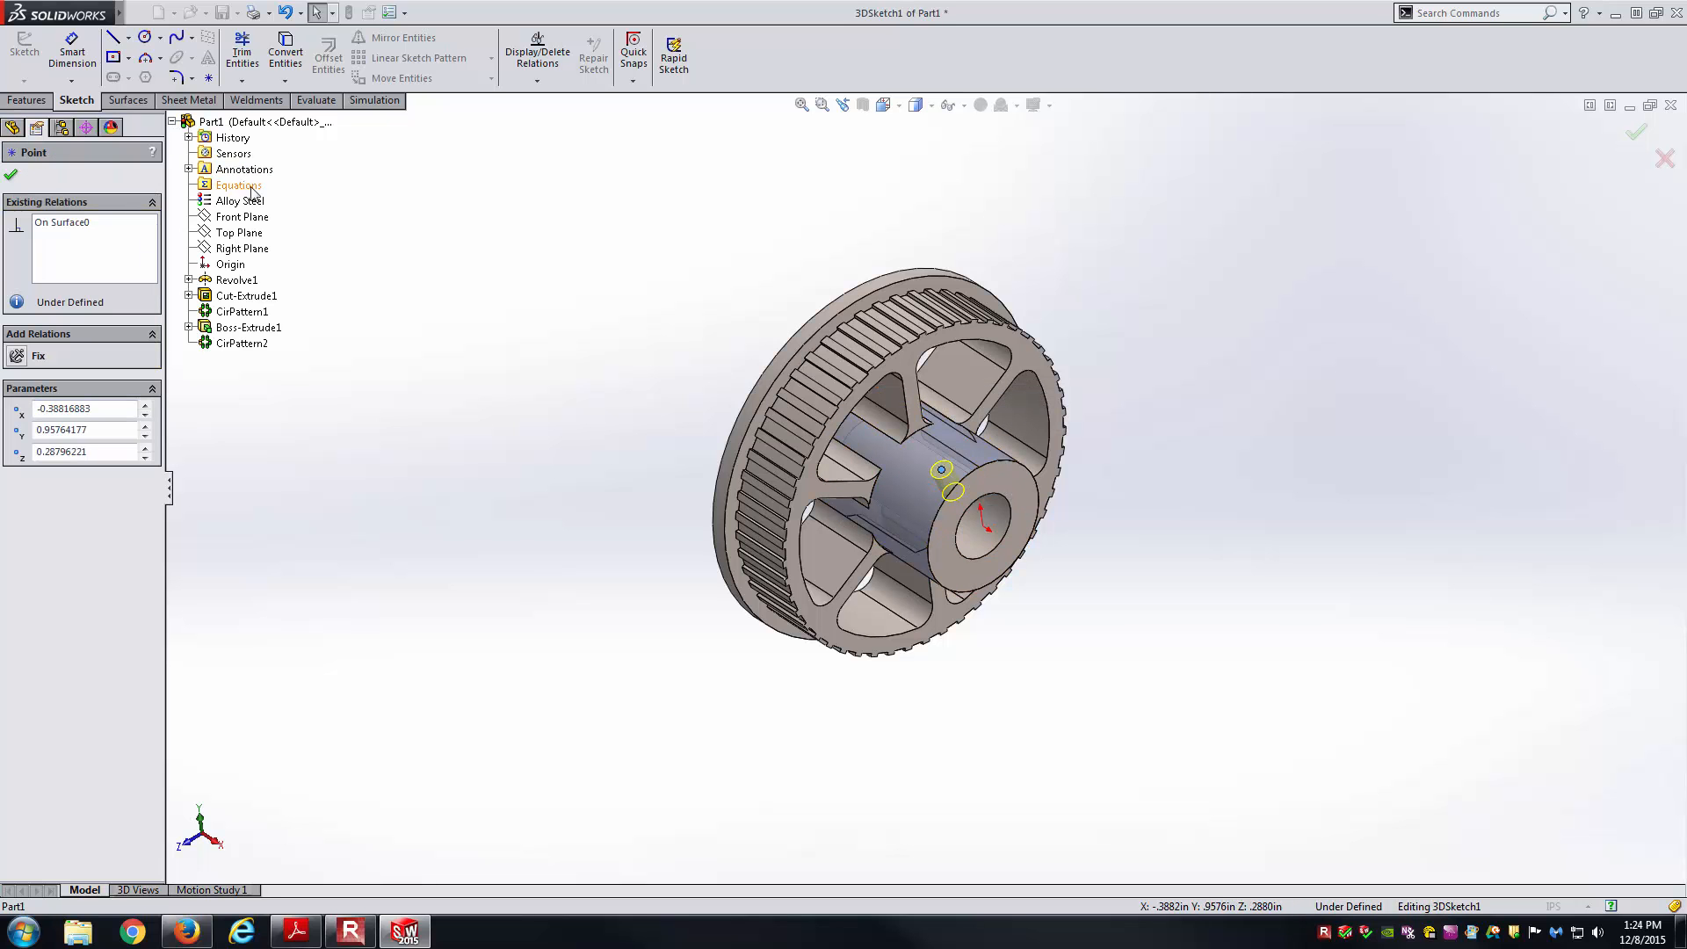
left_click(249, 219, "ctrl")
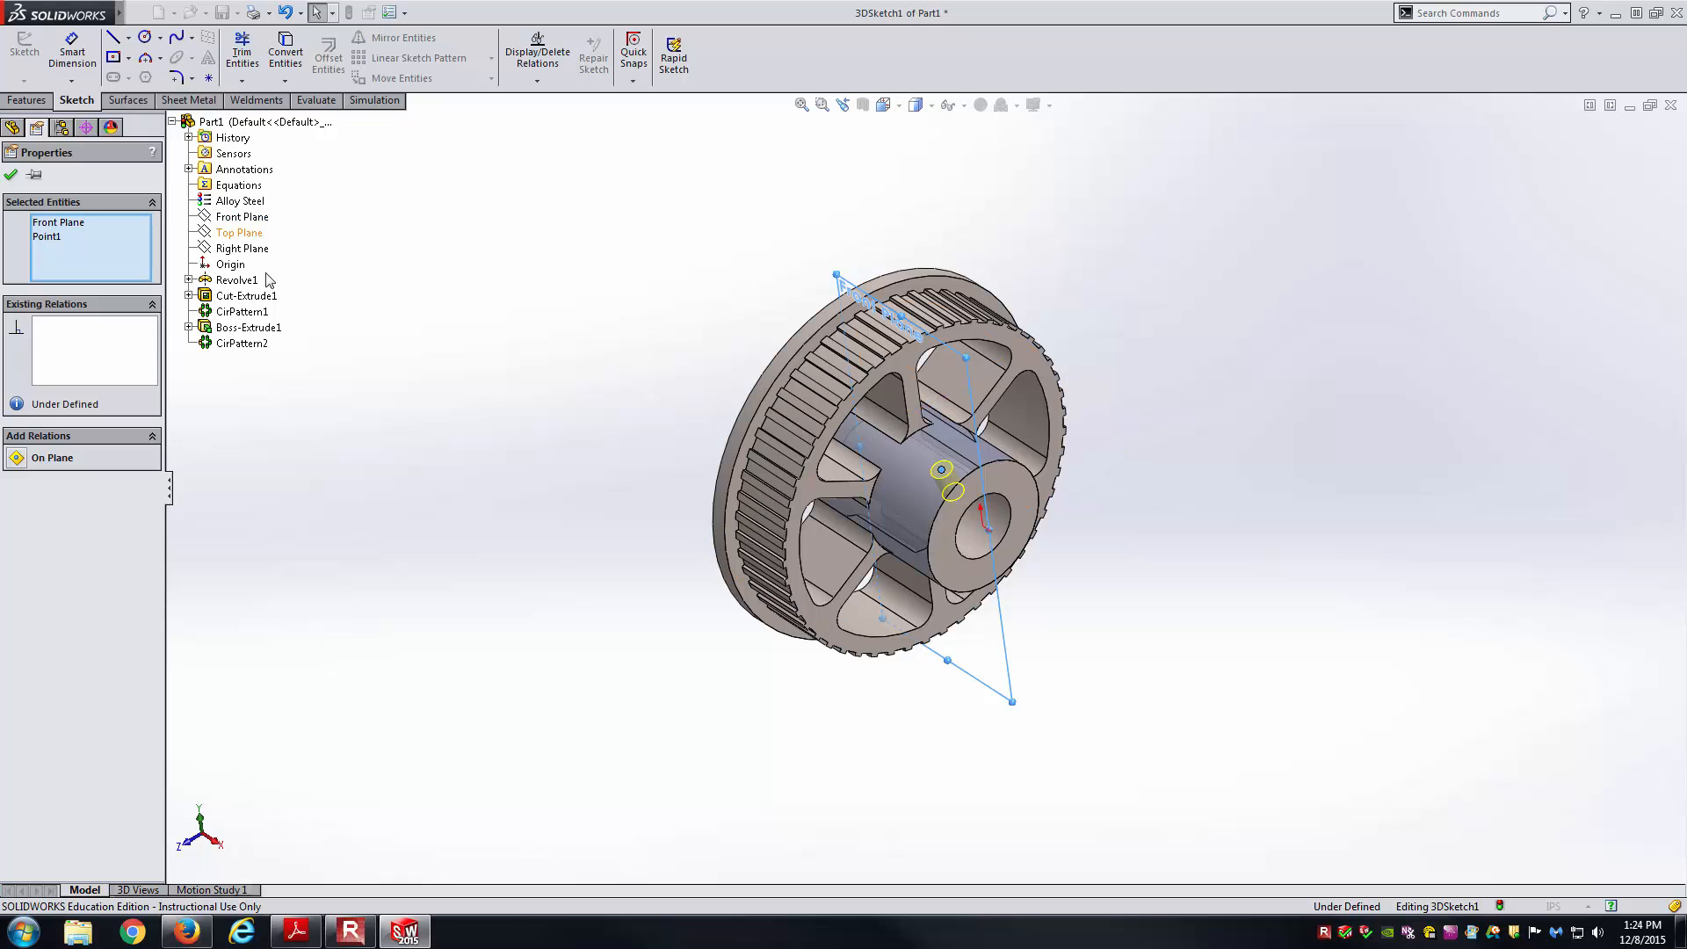
left_click(17, 459)
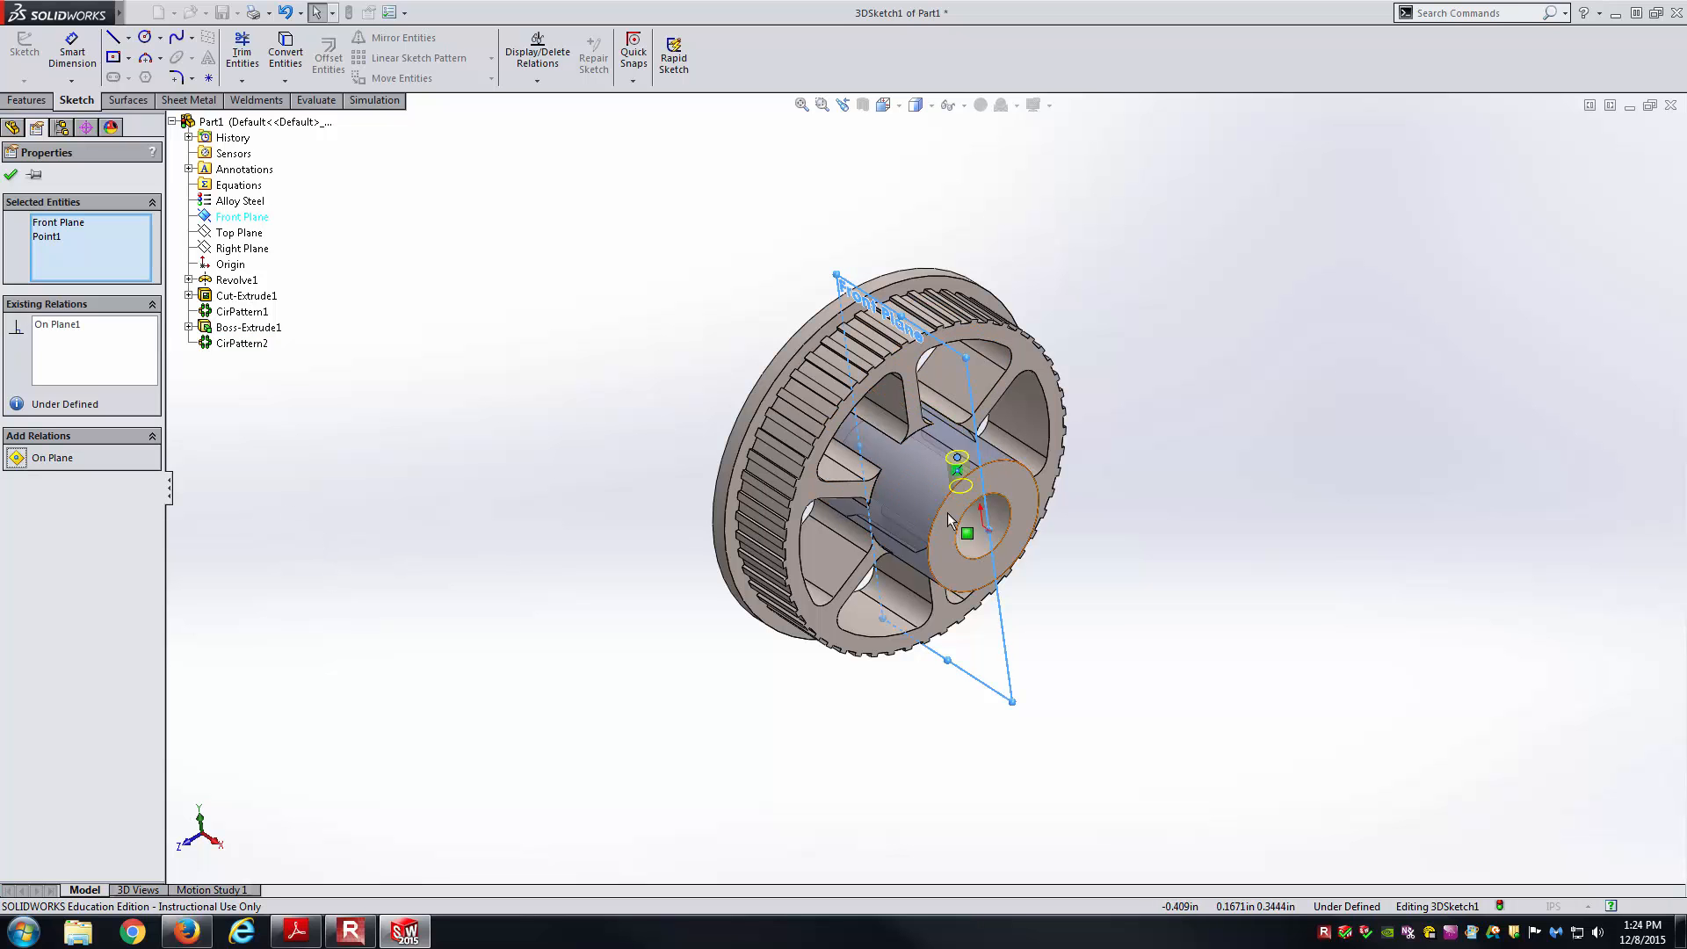
left_click(11, 174)
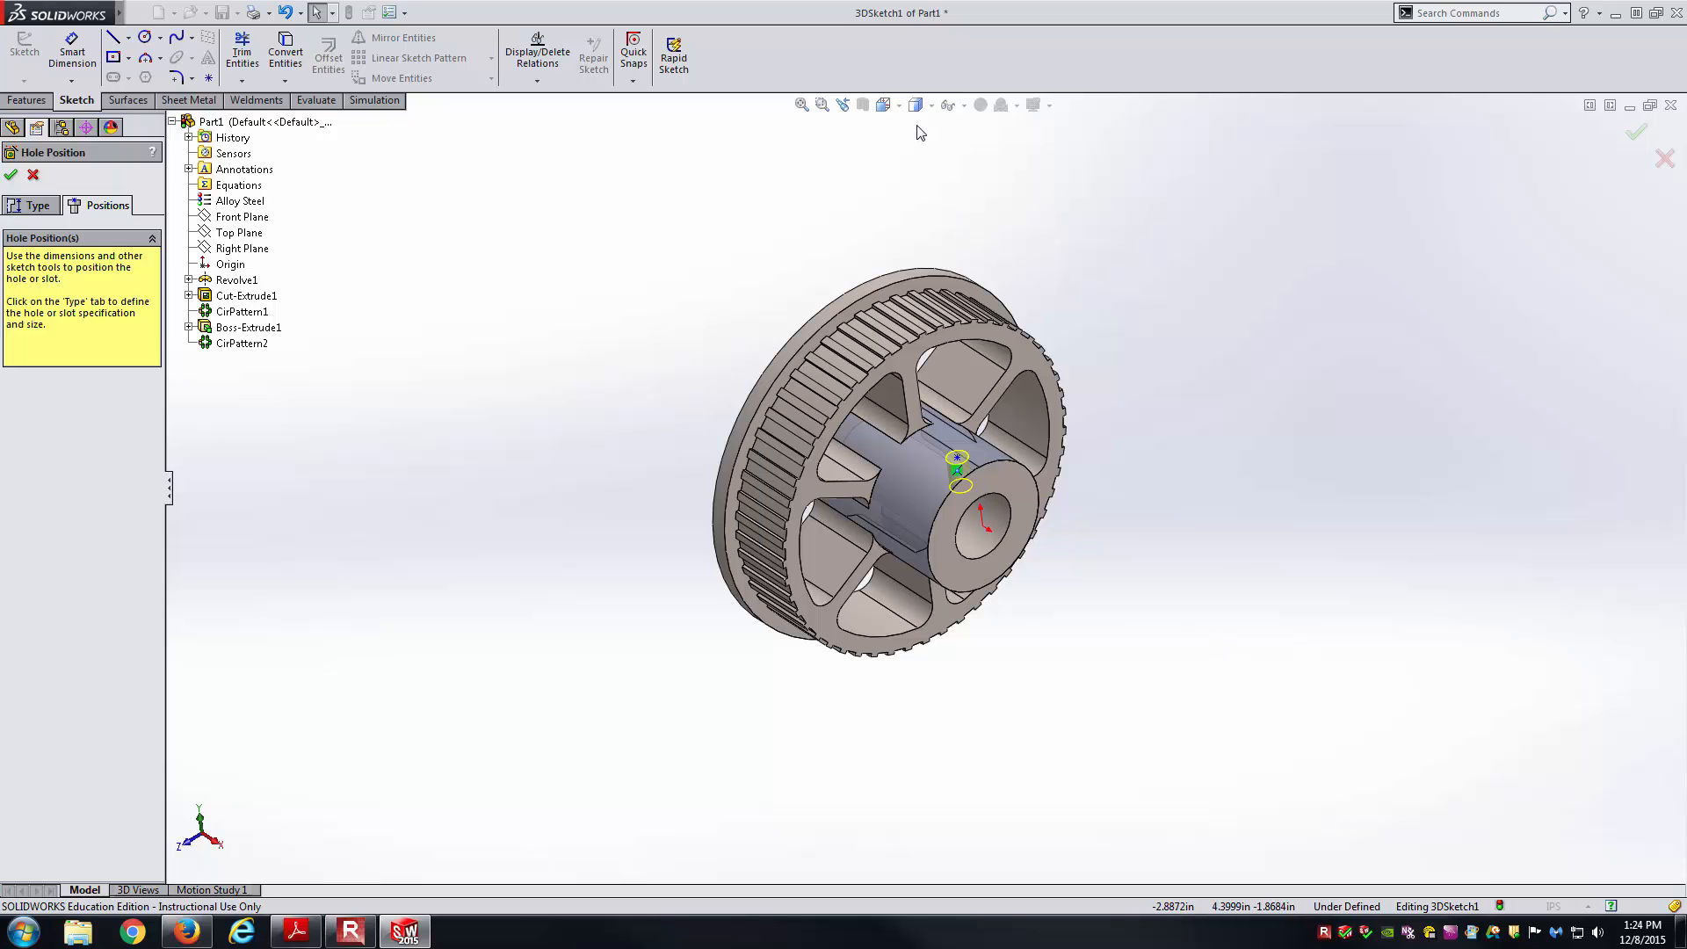
Orbit the pulley and switch to the Top view to see the hub.
middle_click_drag(1152, 512, 1068, 526)
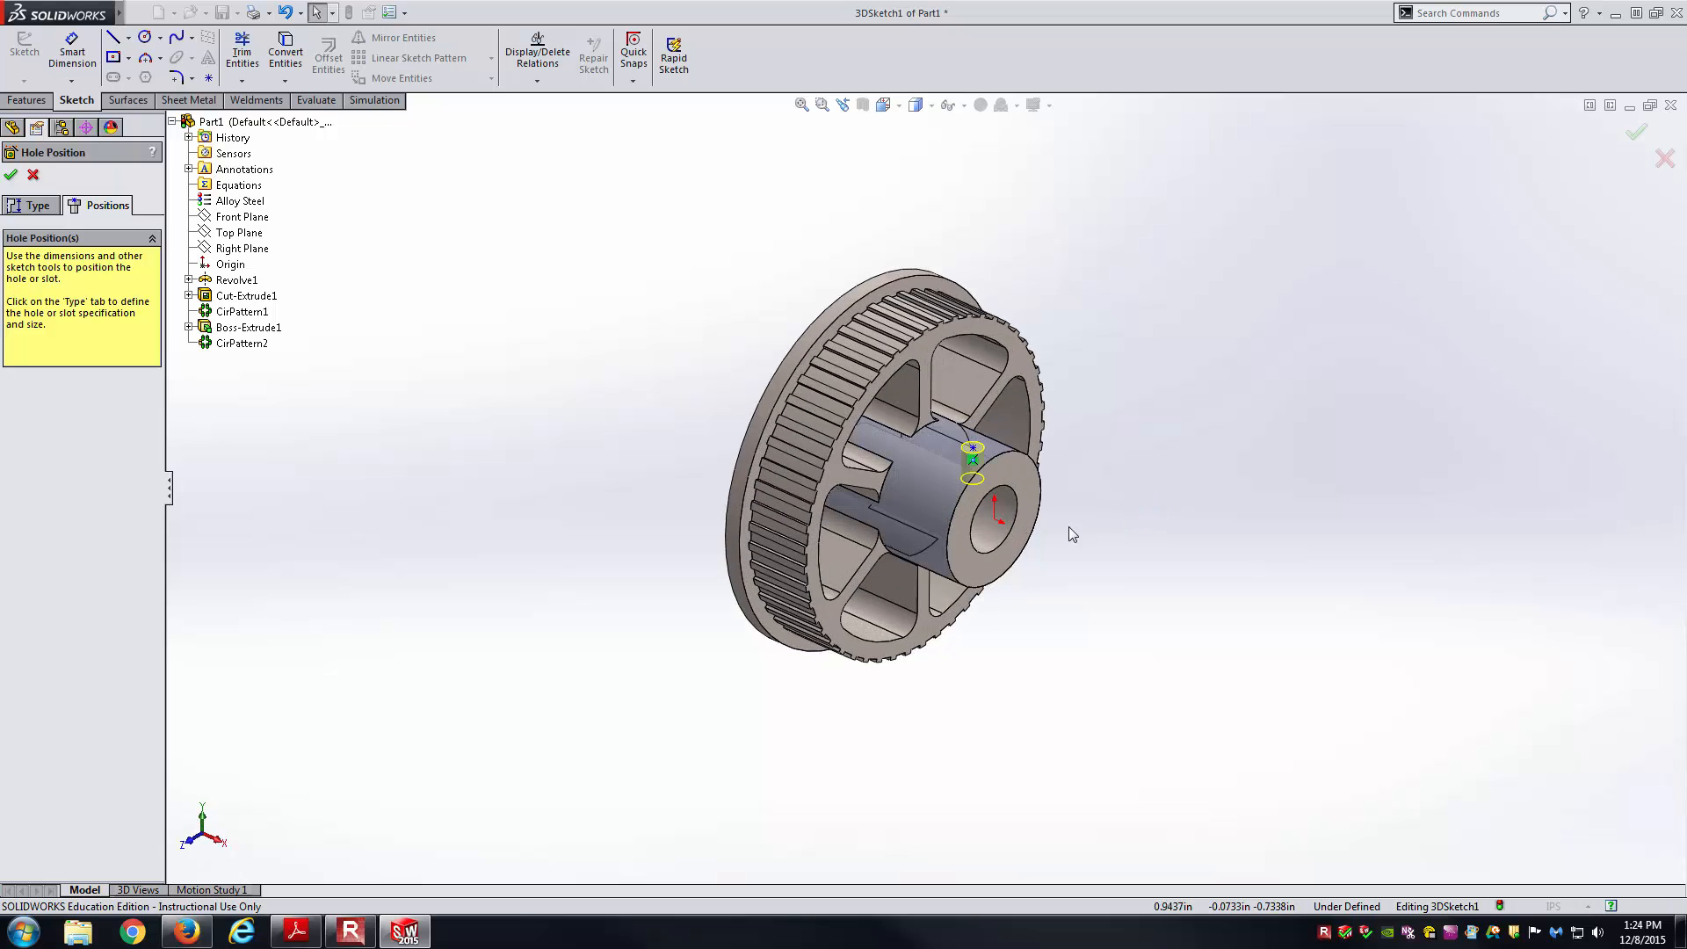
scroll(1056, 523, "down", 3)
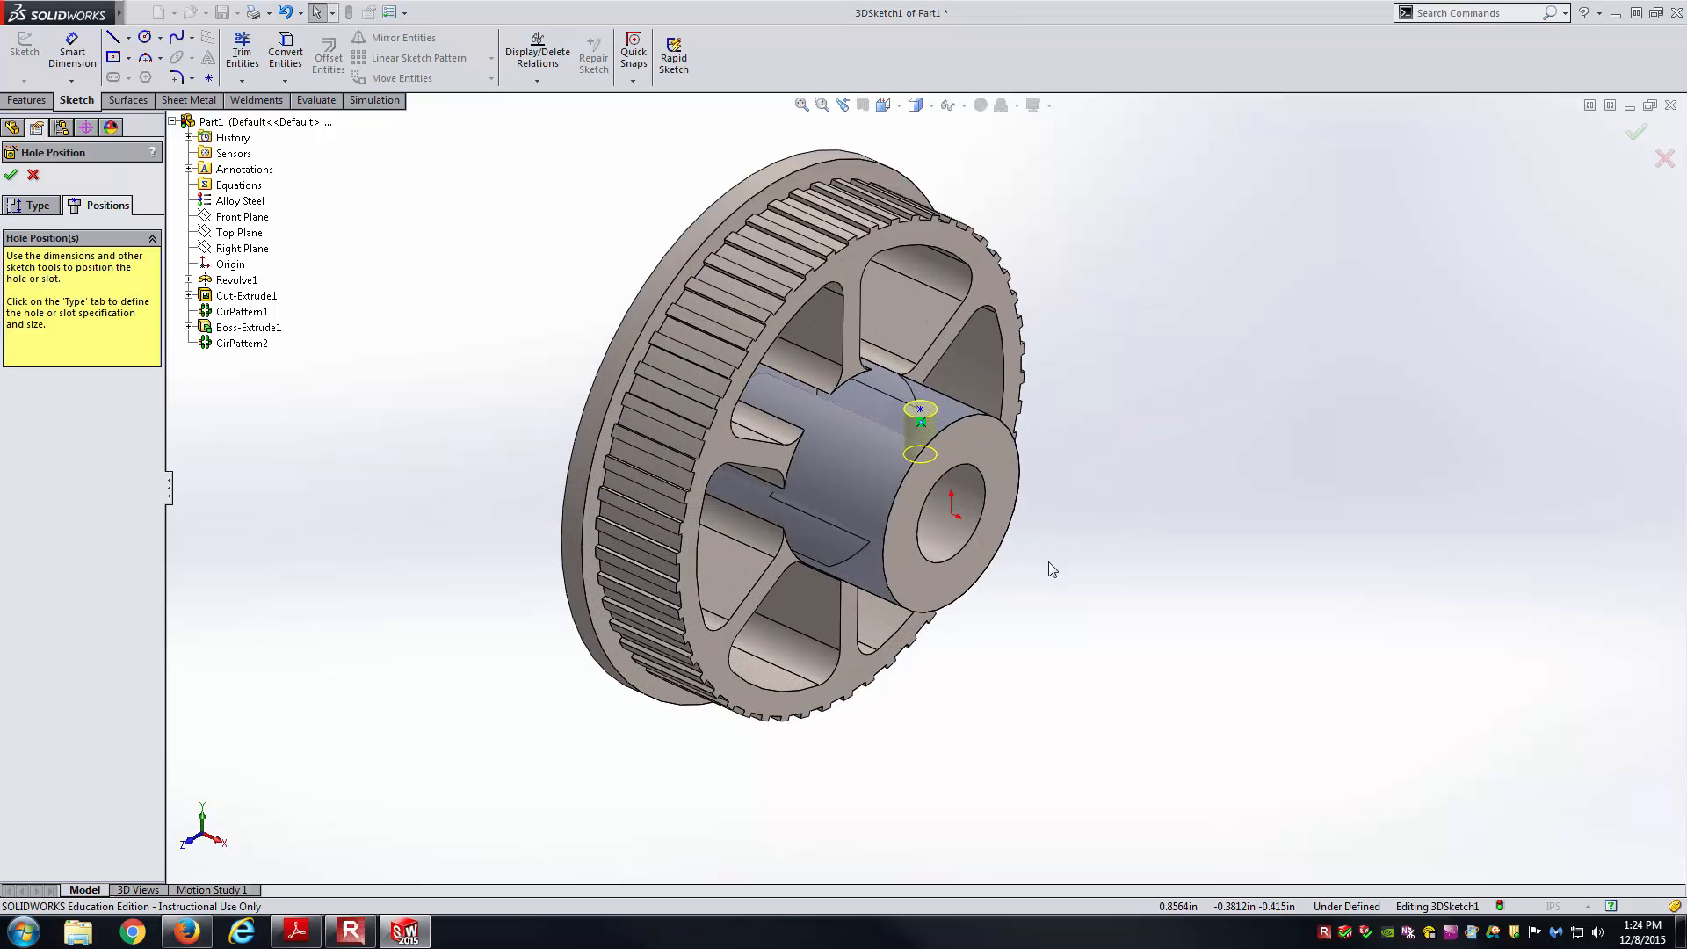
middle_click_drag(1087, 531, 889, 151)
left_click(887, 105)
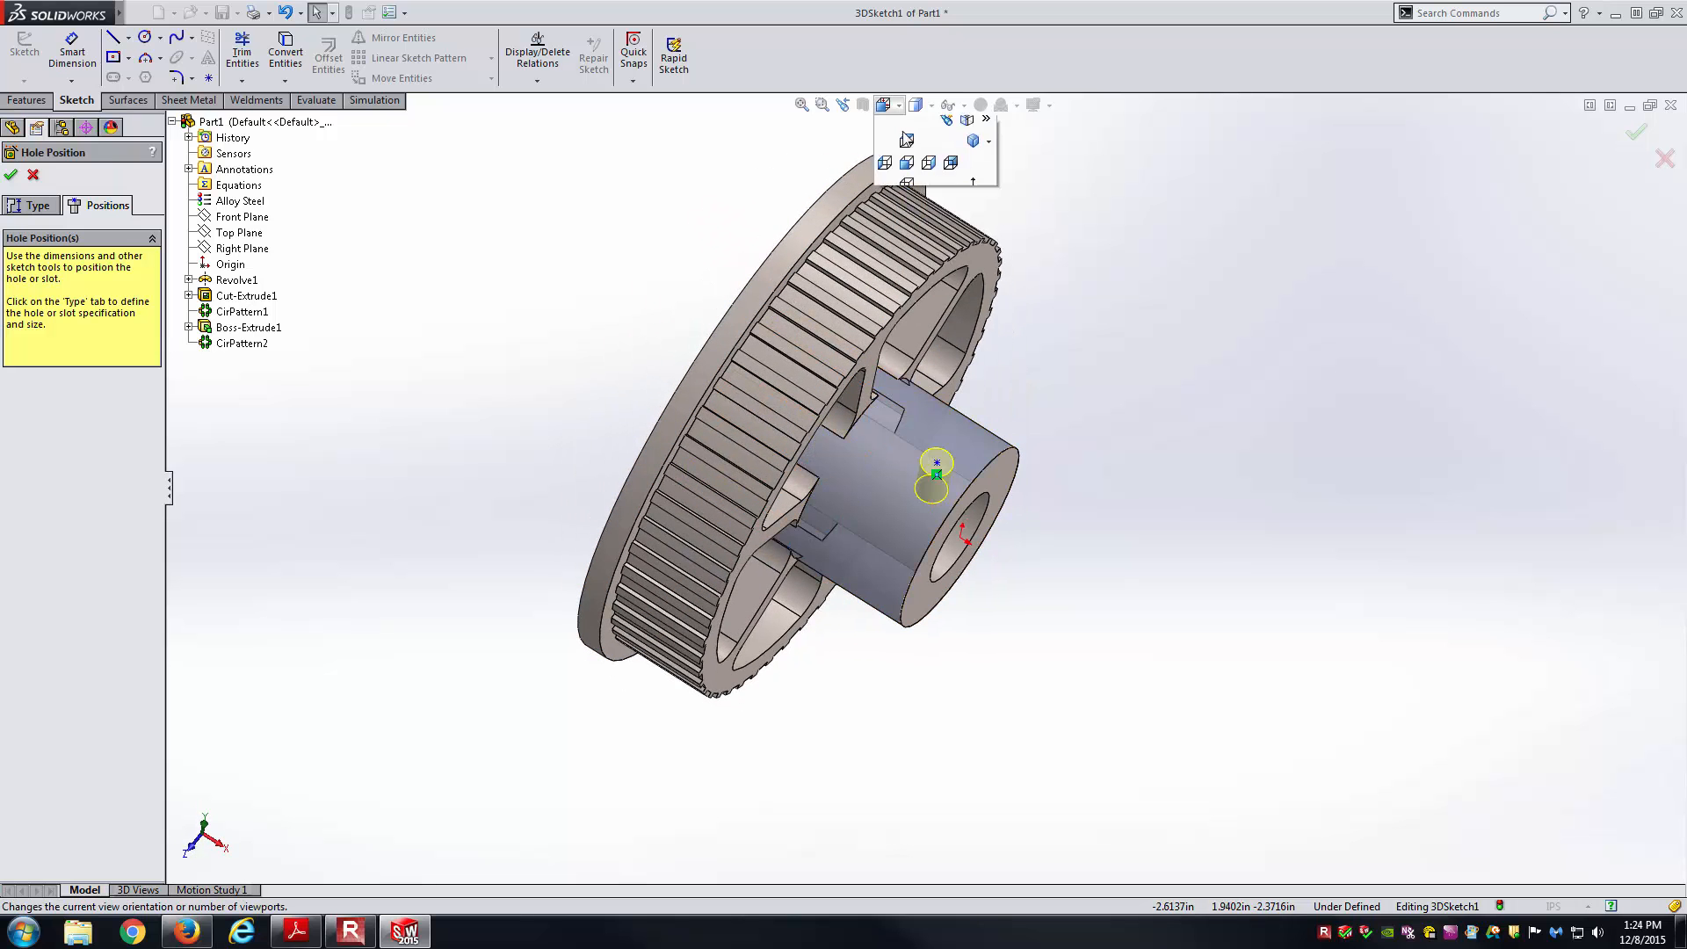
left_click(907, 151)
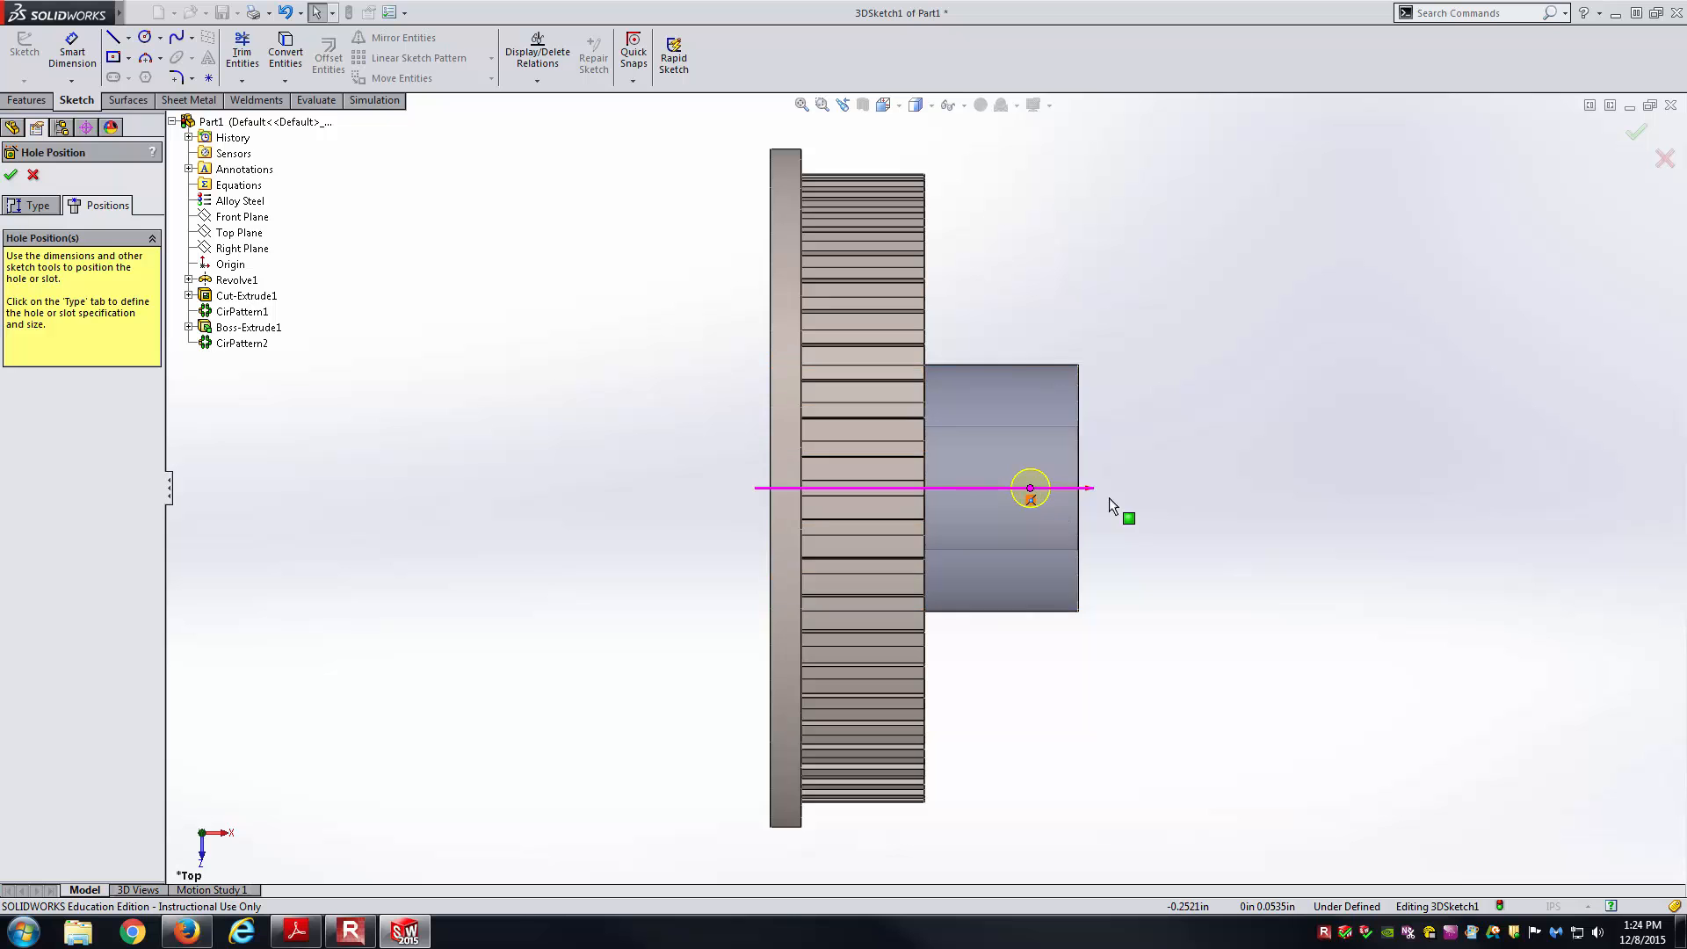
Check the hole location on the PDF drawing, then orbit to the hub's end face.
left_click(303, 935)
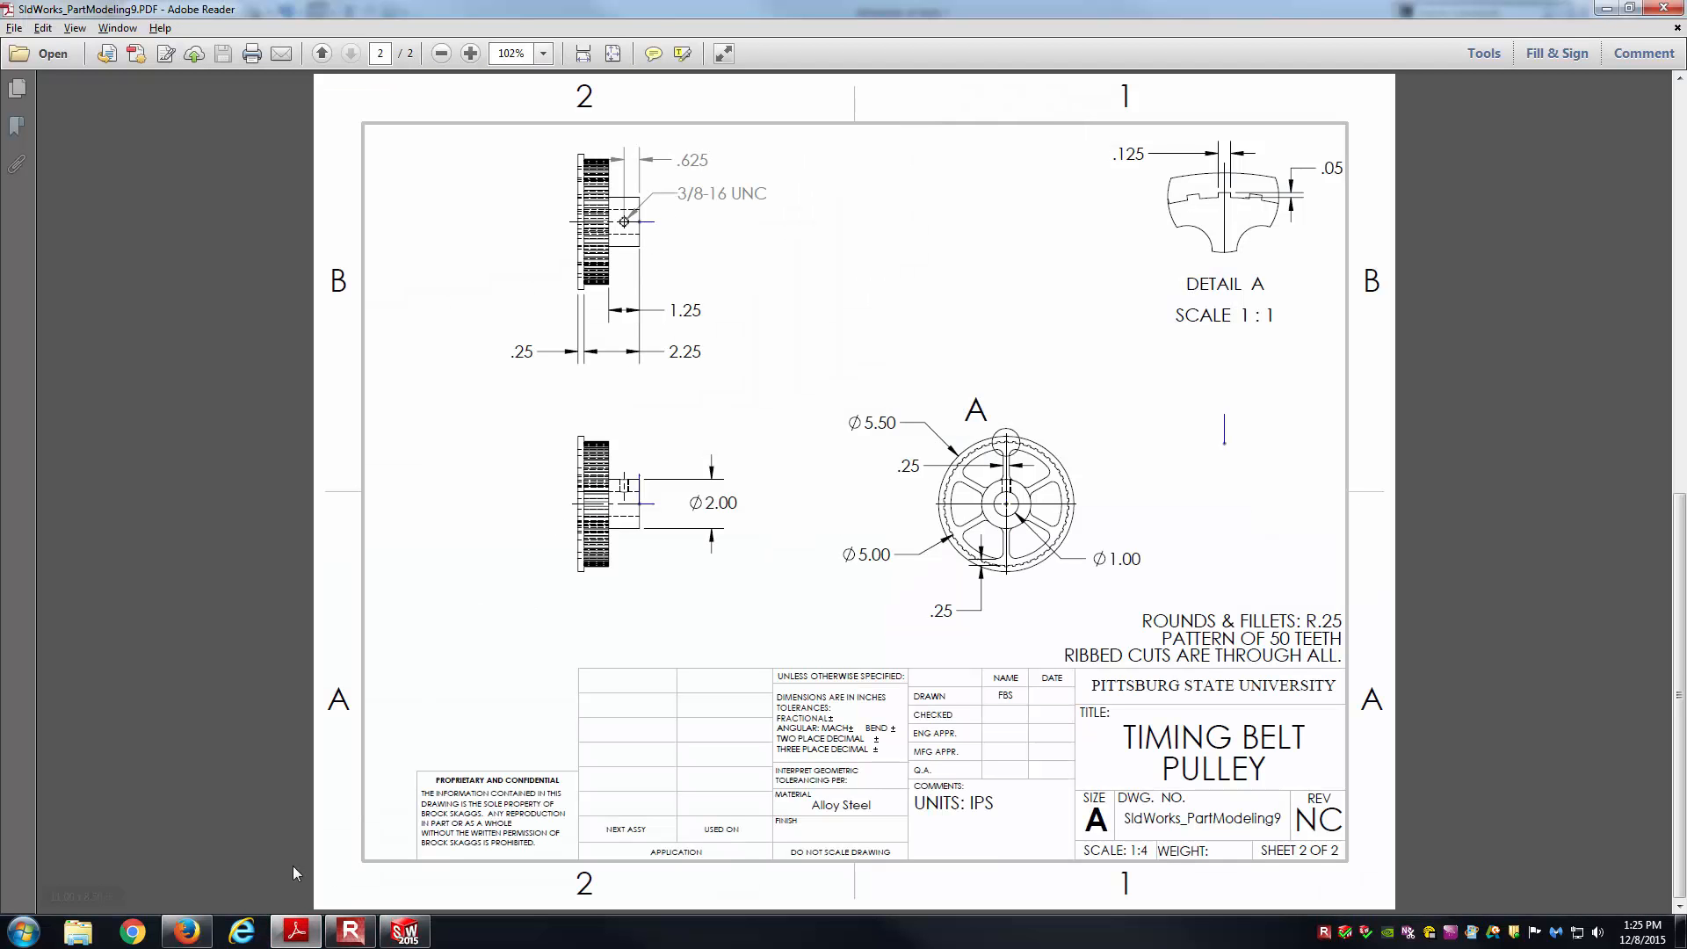
left_click(401, 928)
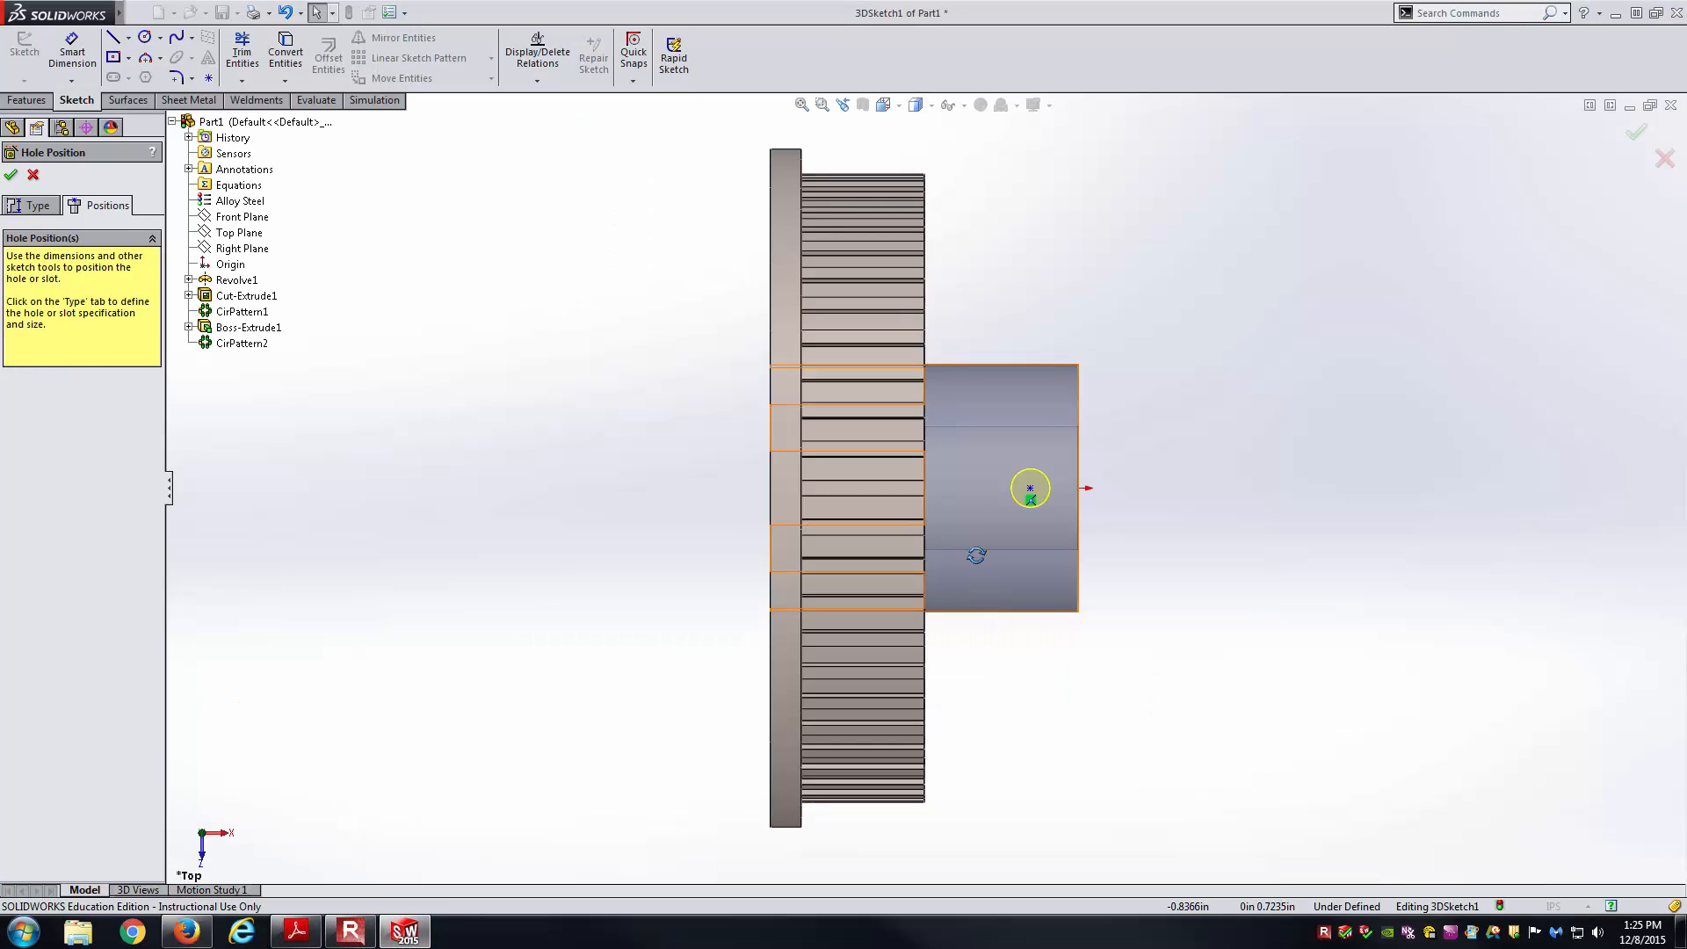
middle_click_drag(975, 557, 938, 279)
right_click_drag(1164, 347, 1166, 292)
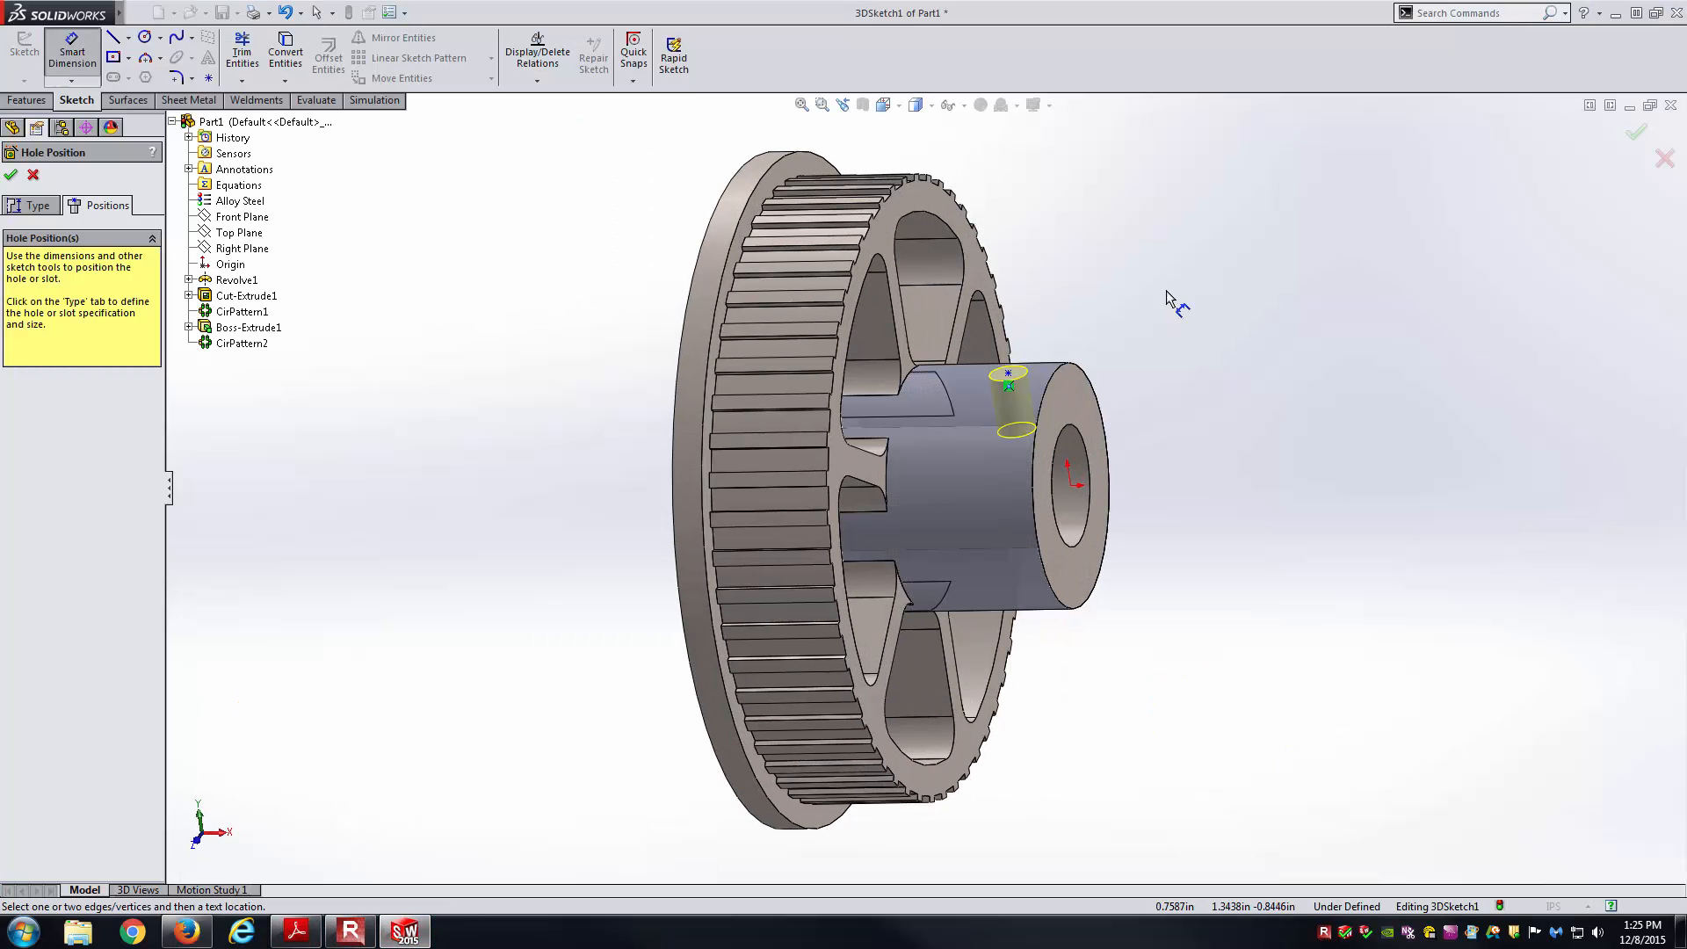
Dimension the hole point 0.625 in from the hub's end face.
left_click(1077, 397)
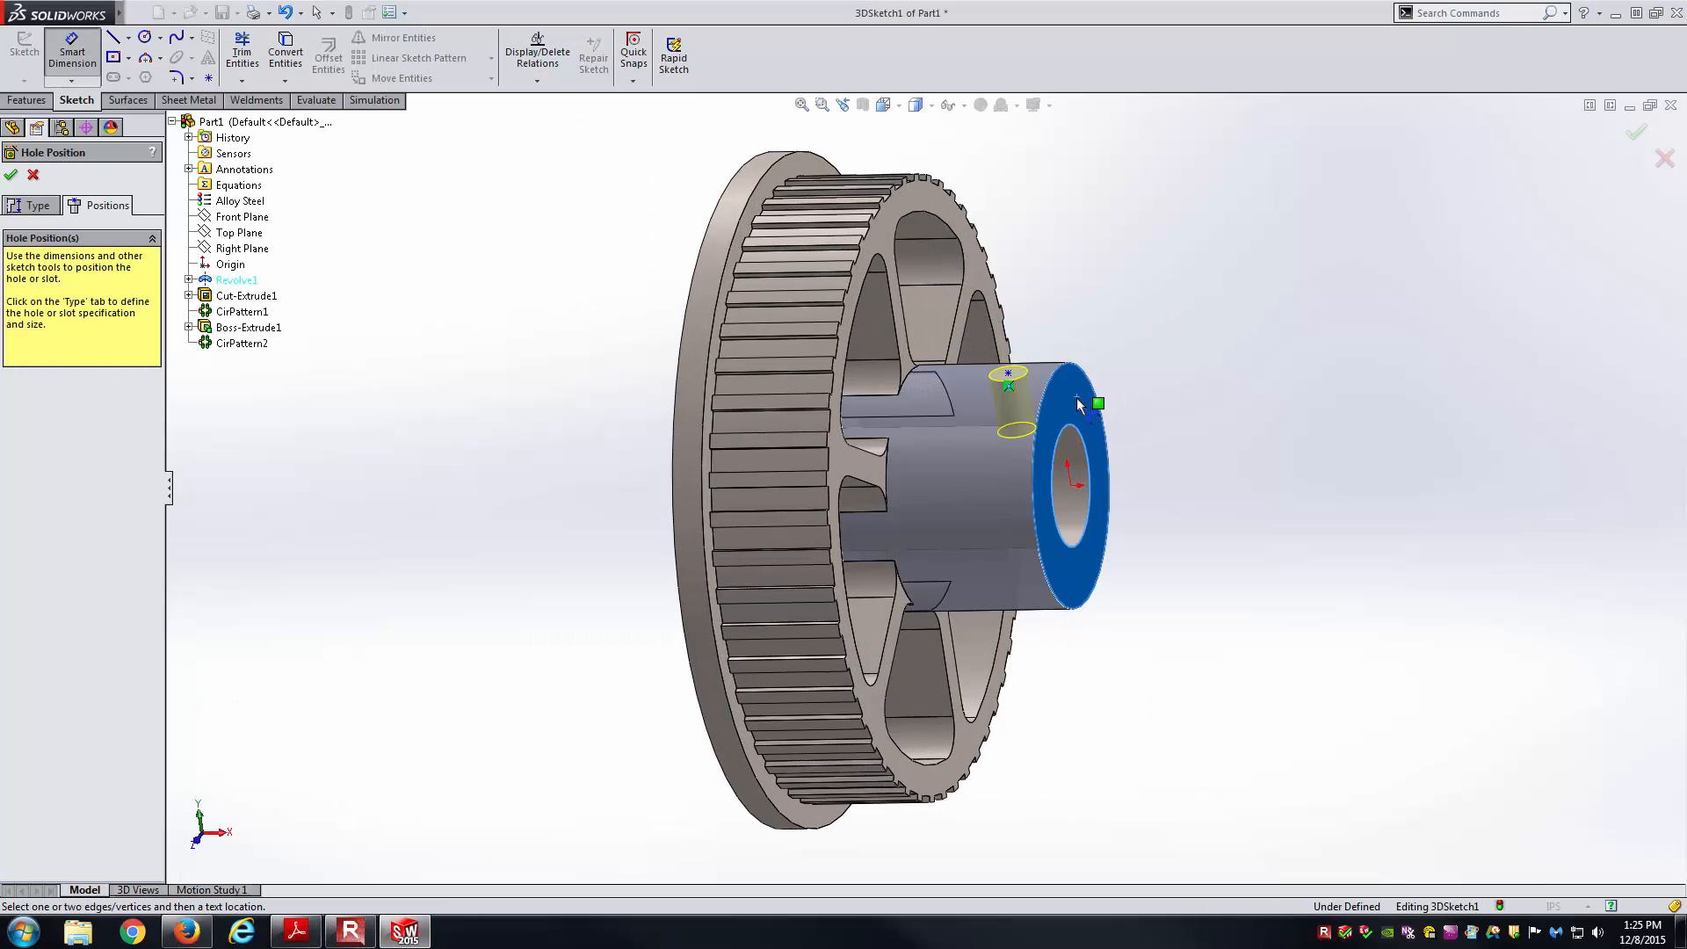
left_click(1009, 375)
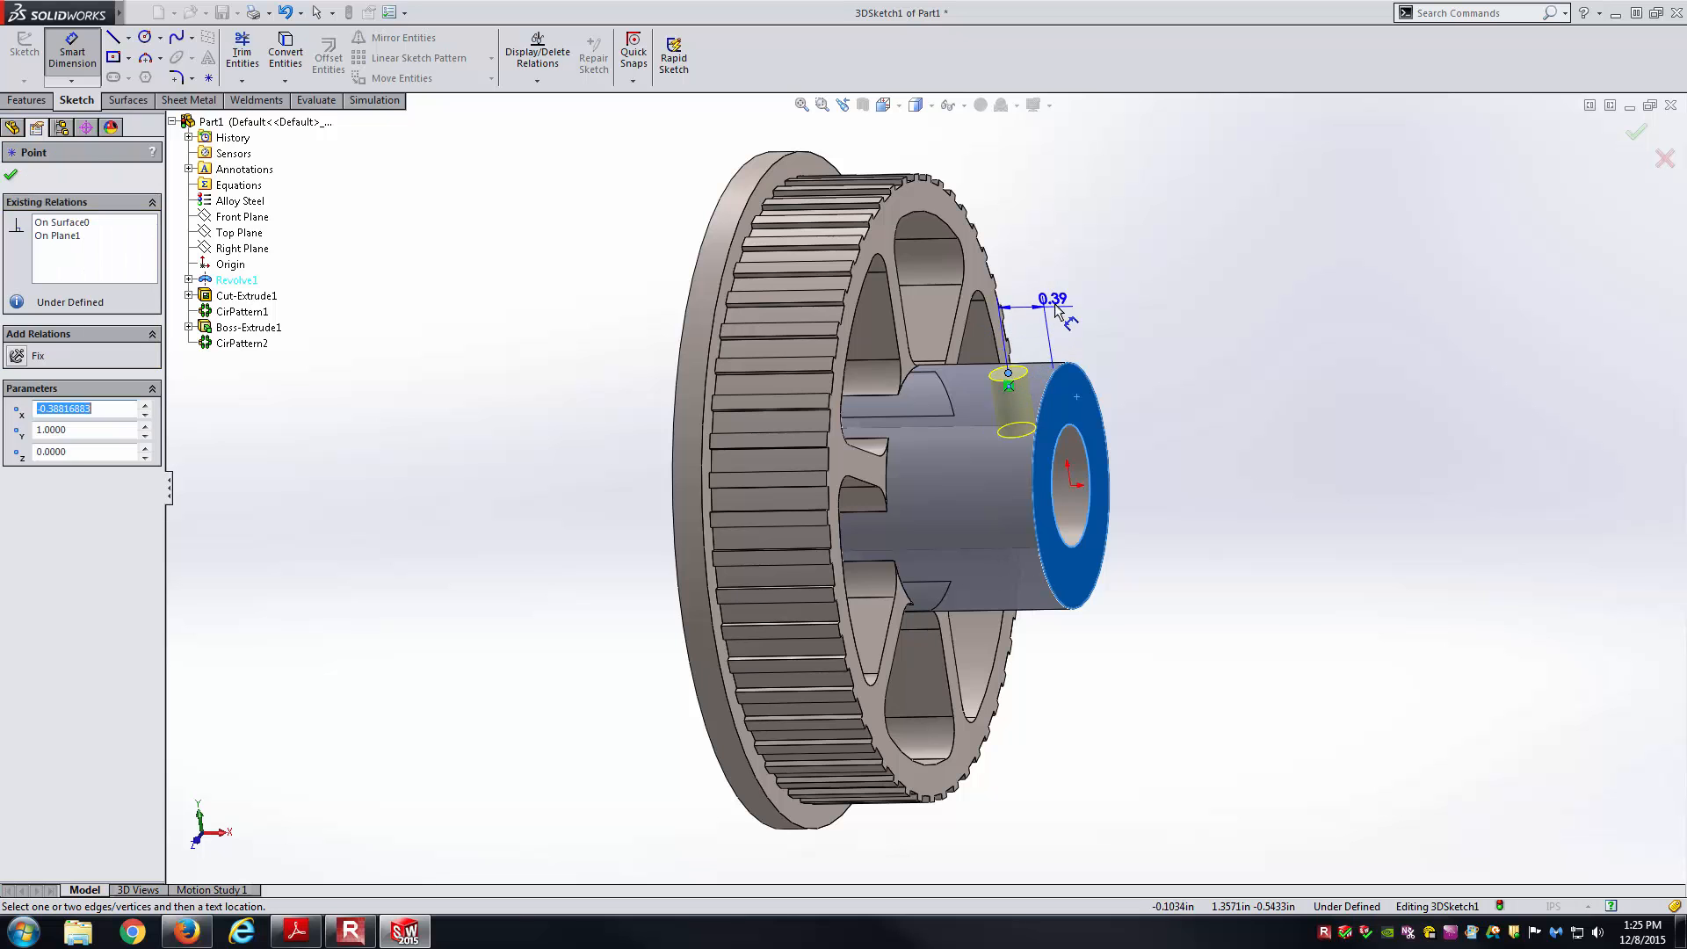
left_click(1158, 303)
middle_click_drag(1178, 478, 1201, 622)
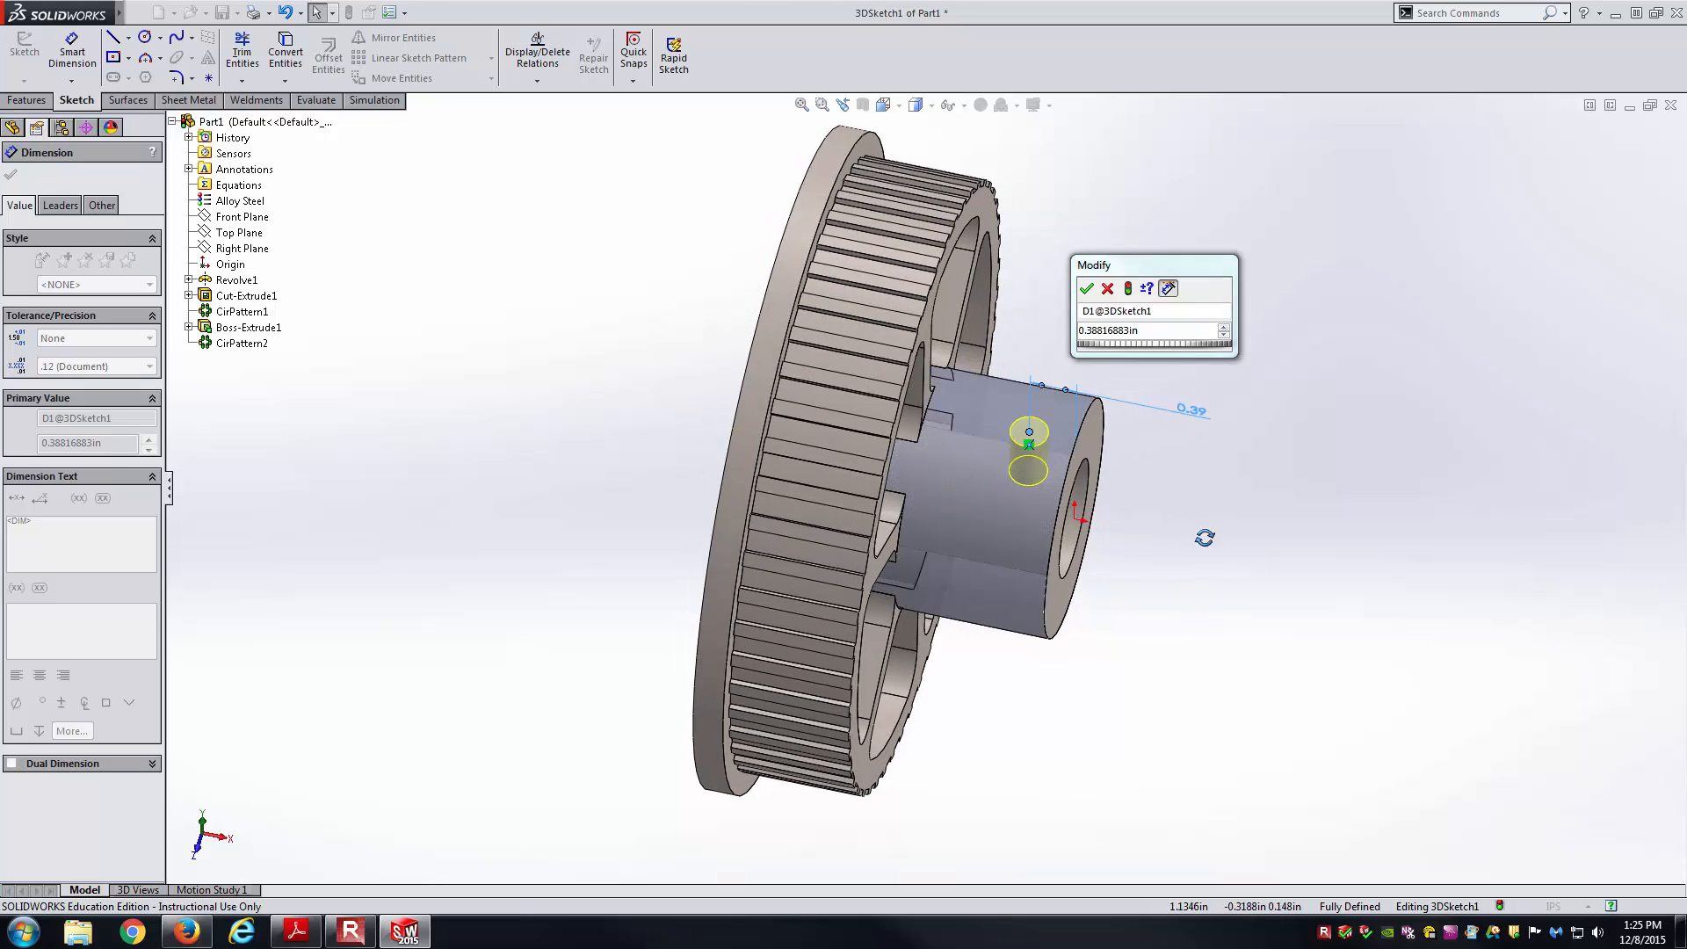
middle_click_drag(1204, 538, 1195, 493)
double_click(1133, 331)
type(".625")
key("Return")
left_click(1202, 466)
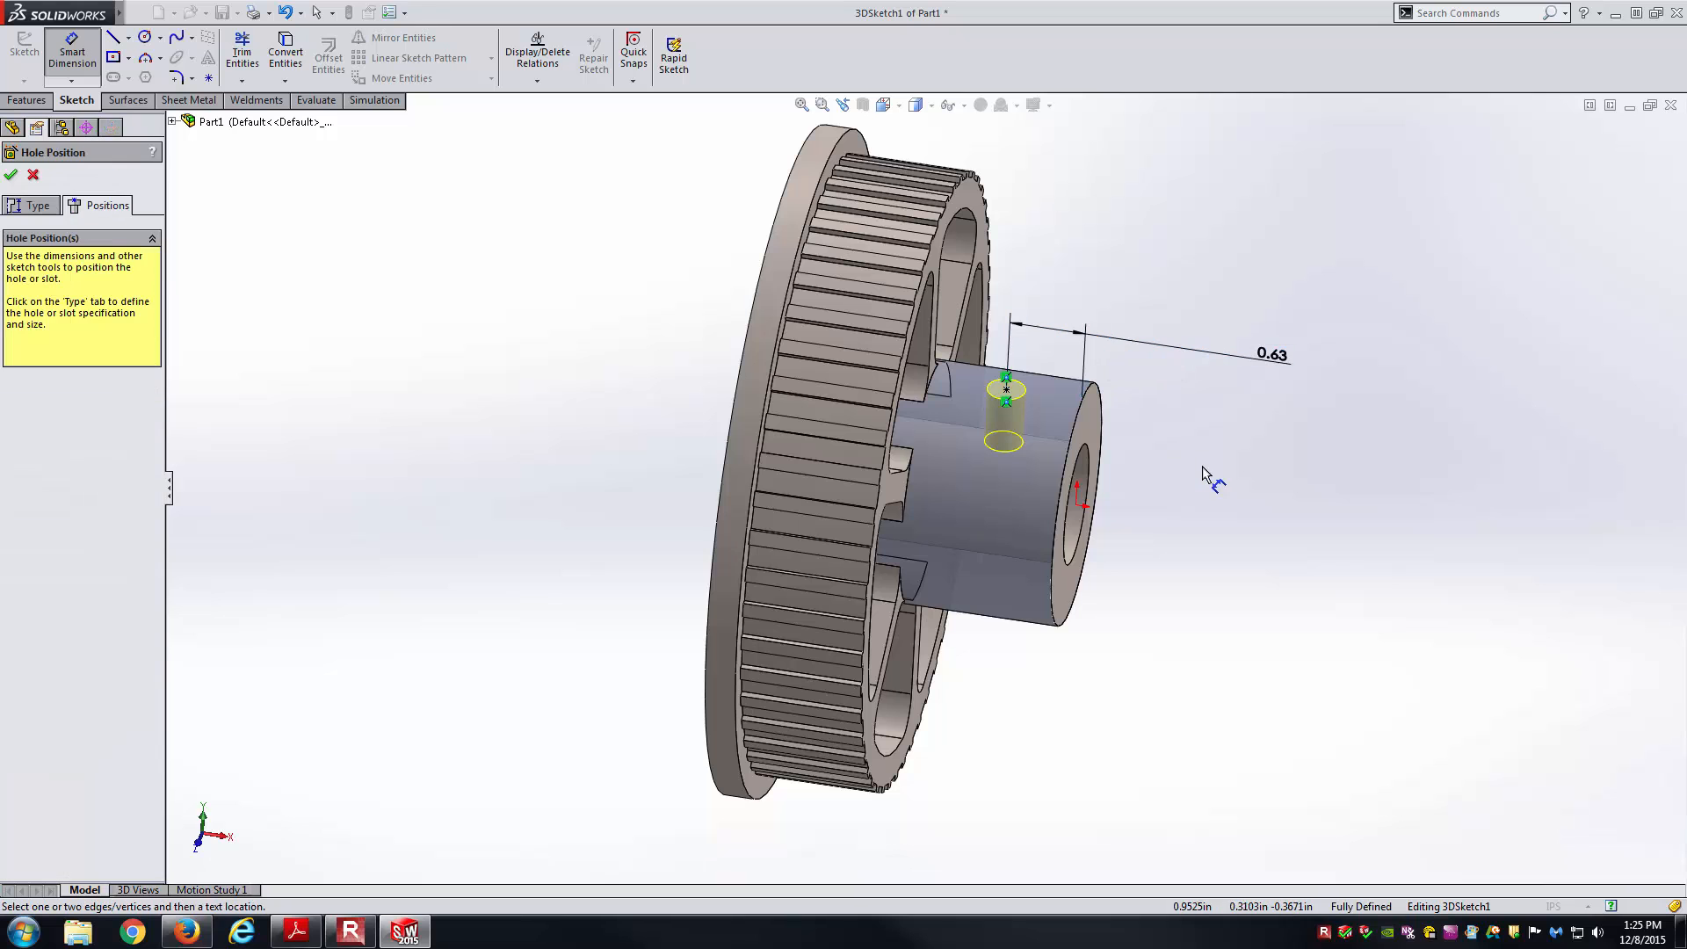
Show the dimension with .123 precision and finish the 3/8-16 Tapped Hole.
left_click(1290, 365)
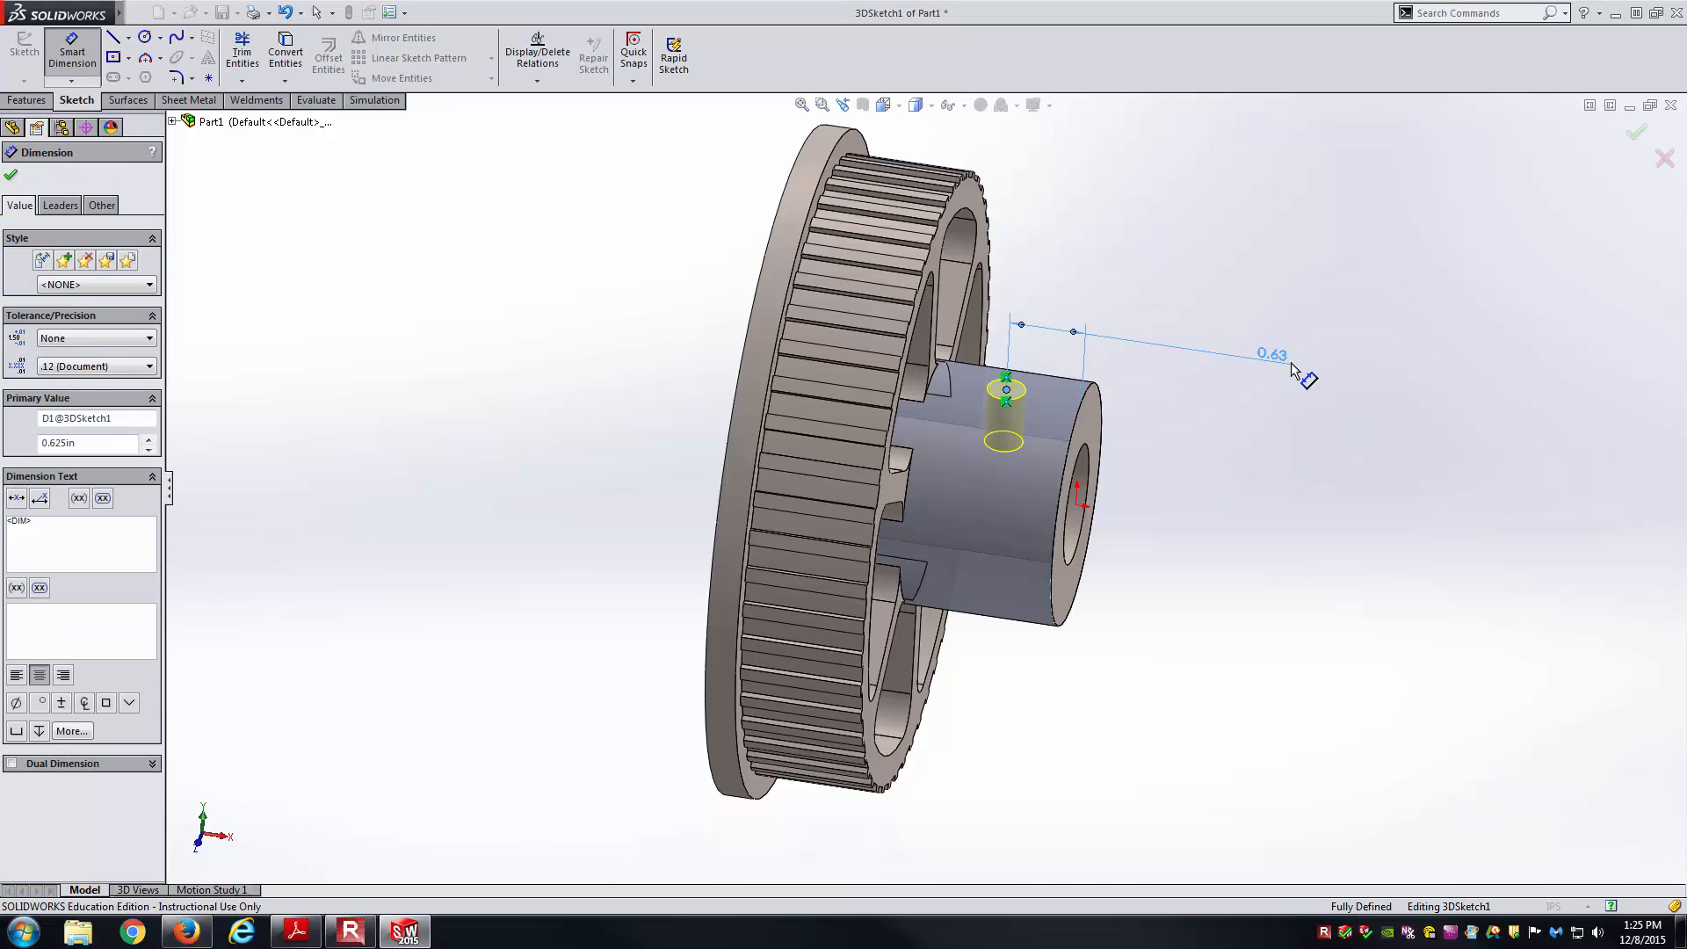
left_click(117, 365)
left_click(88, 413)
left_click(346, 413)
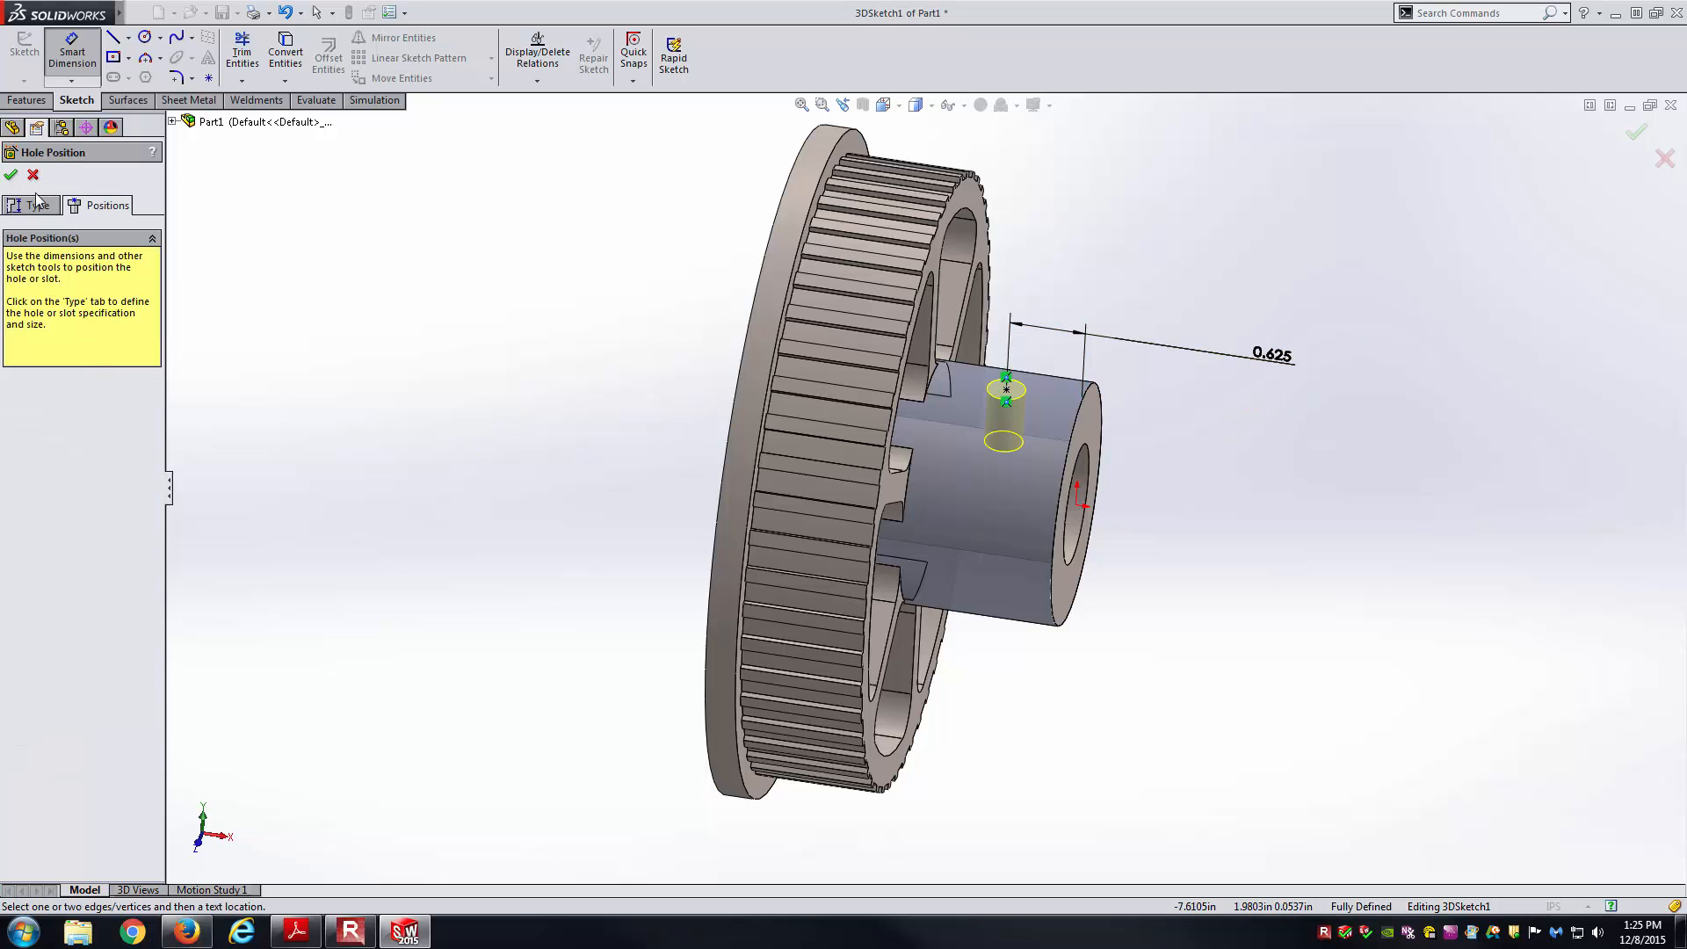
left_click(1631, 130)
middle_click_drag(1327, 355, 1010, 455)
Highlight Tapped Hole1 on the model and return the pulley to an isometric view.
left_click(101, 402)
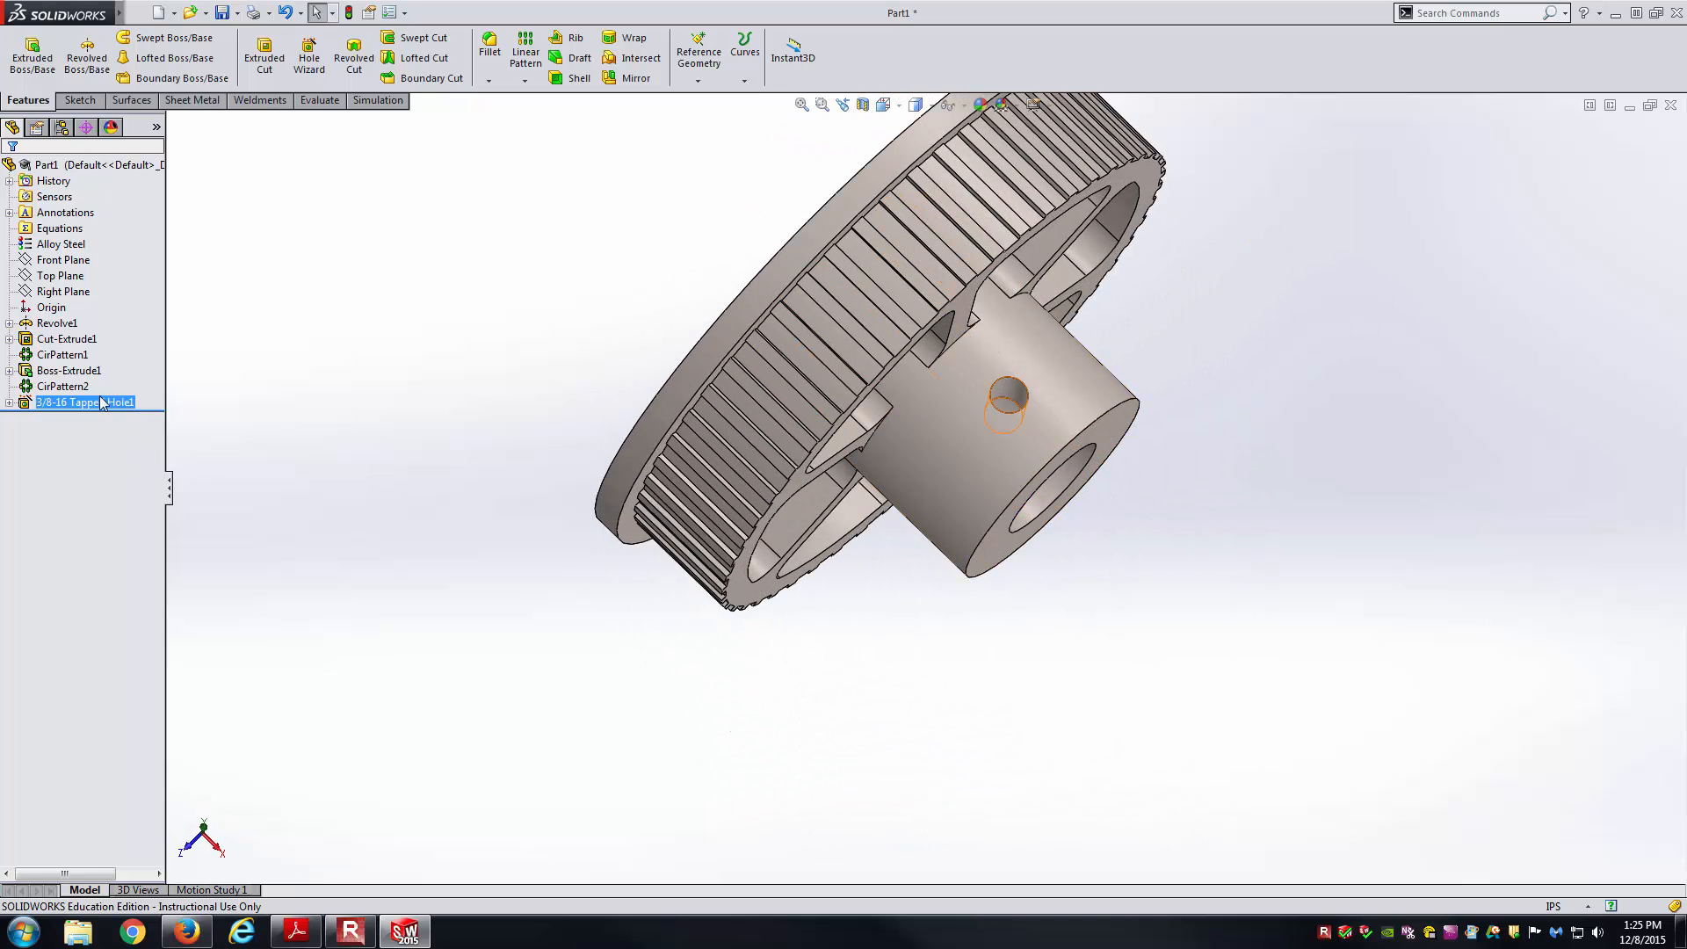
left_click(73, 403)
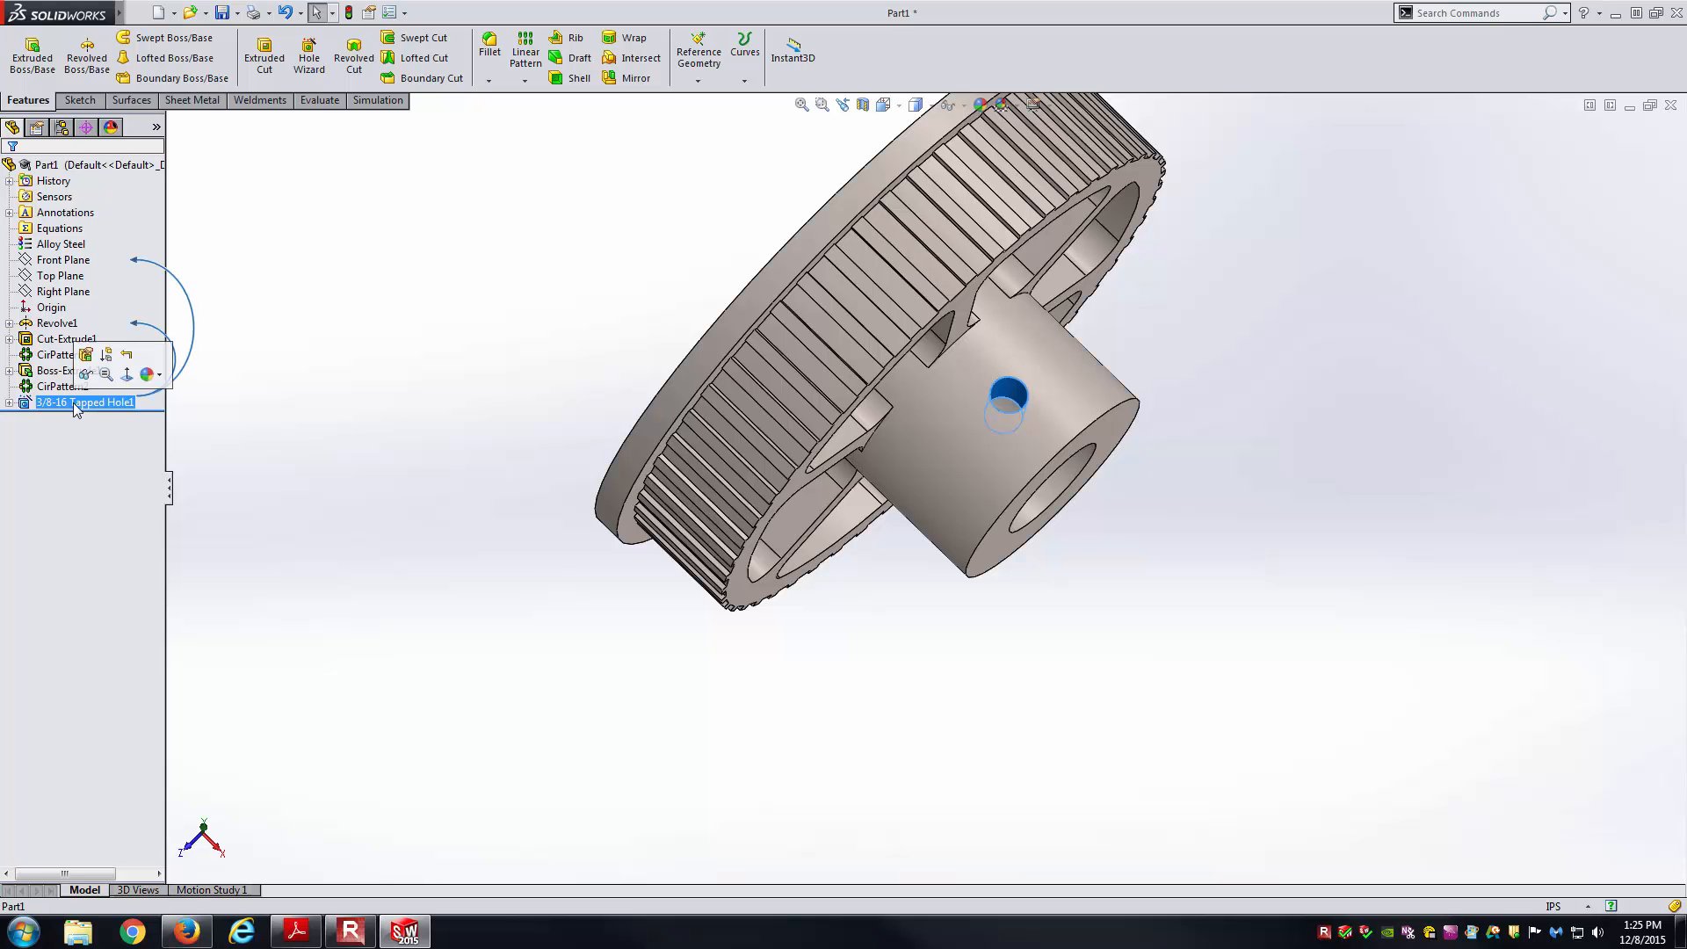
middle_click_drag(551, 627, 531, 492)
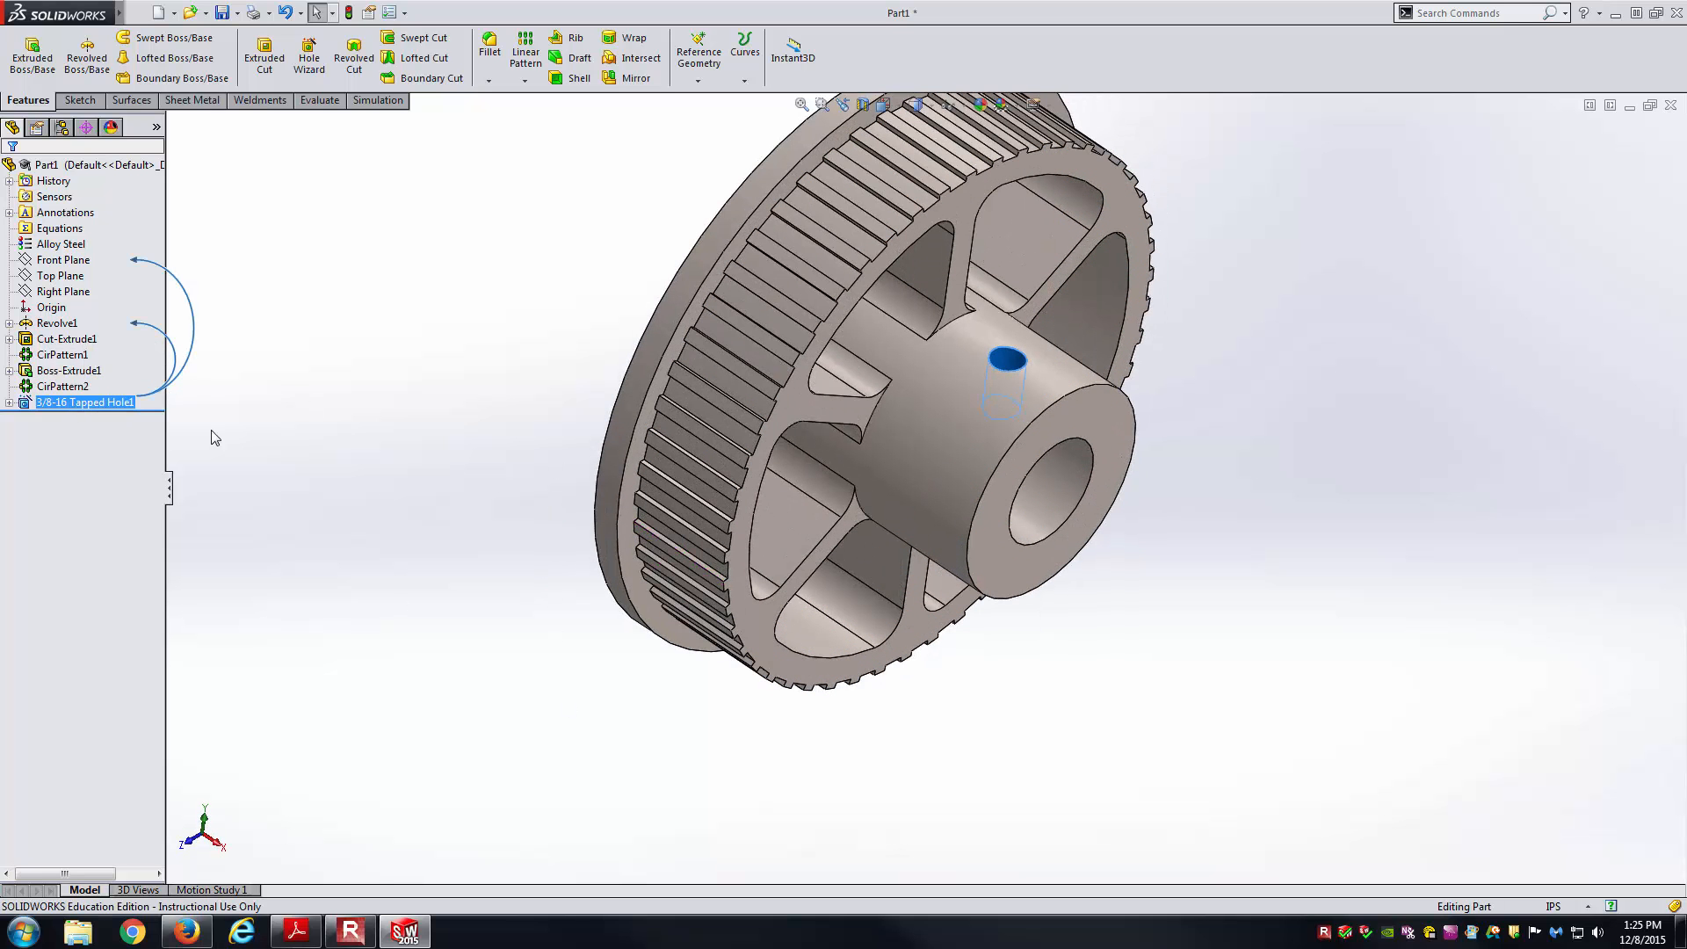
left_click(339, 487)
key("ctrl+7")
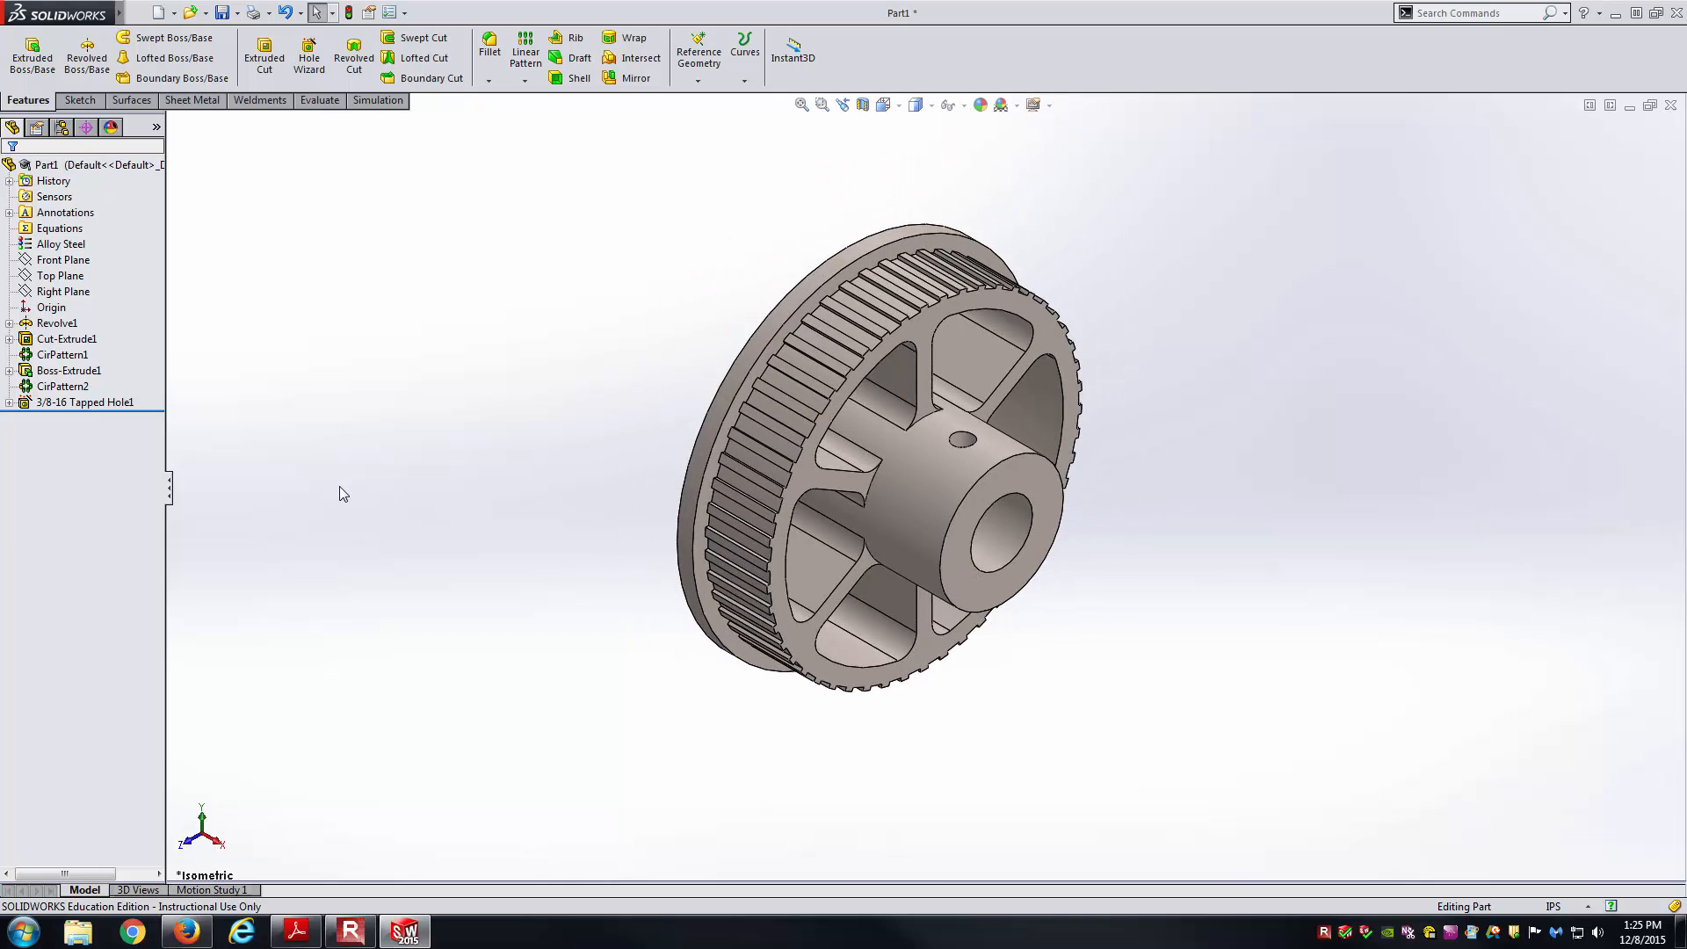
Compare the pulley with the reference drawing, then run Evaluate > Mass Properties.
left_click(296, 931)
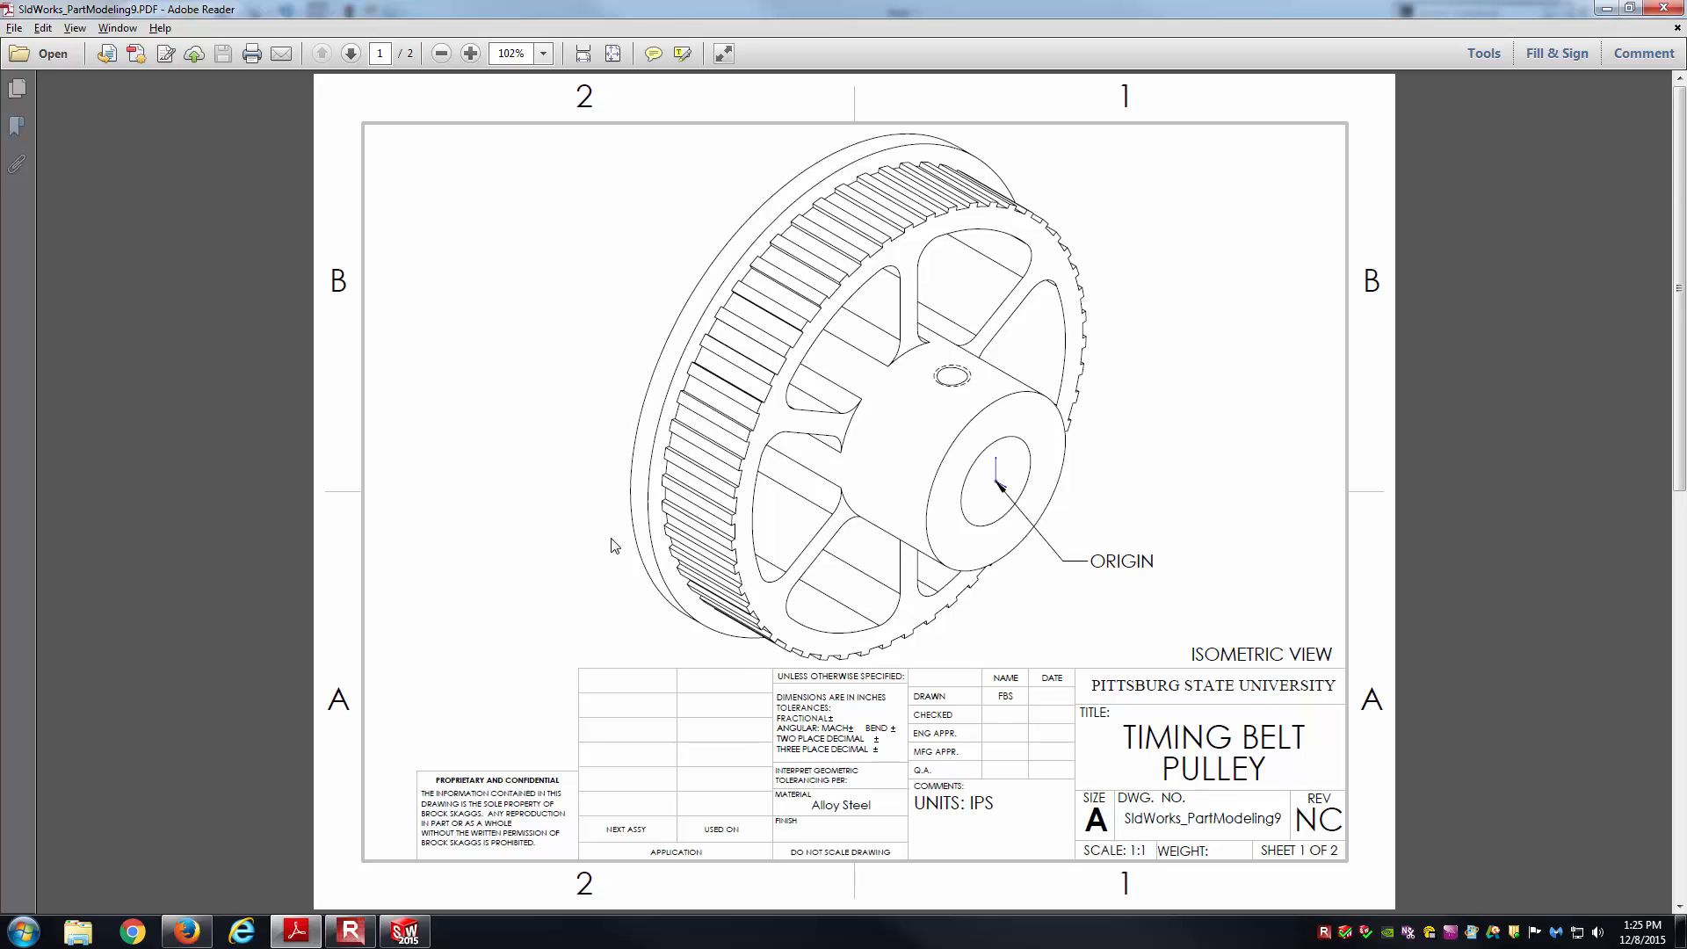
key("alt+Tab")
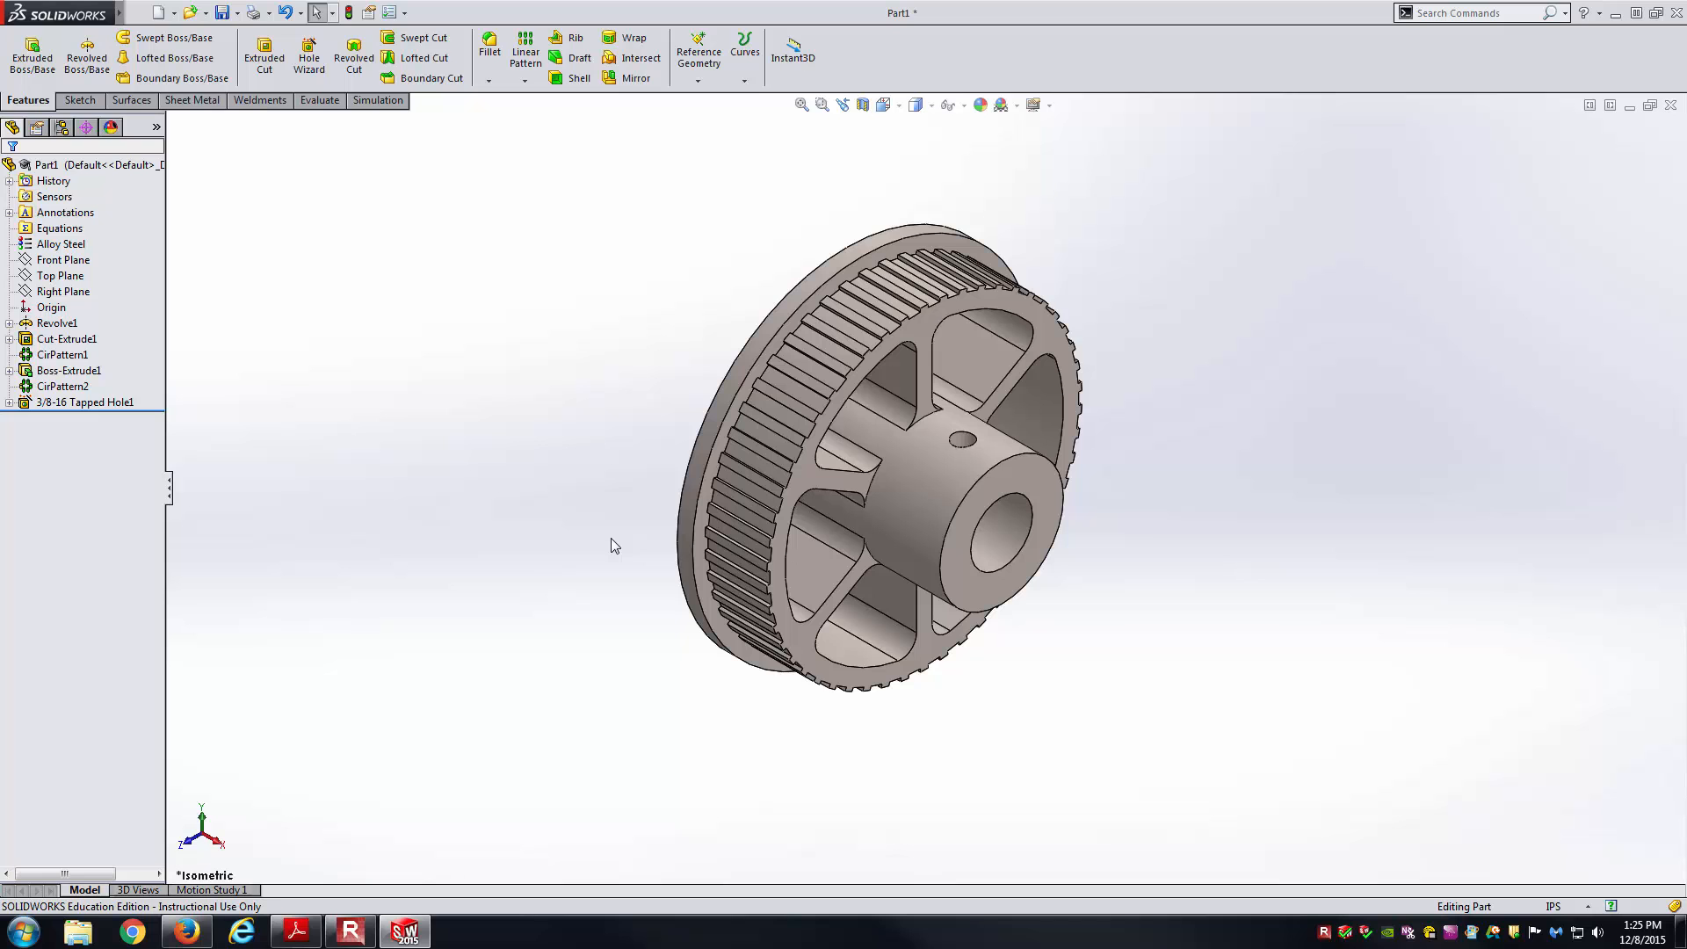
key("alt+Tab")
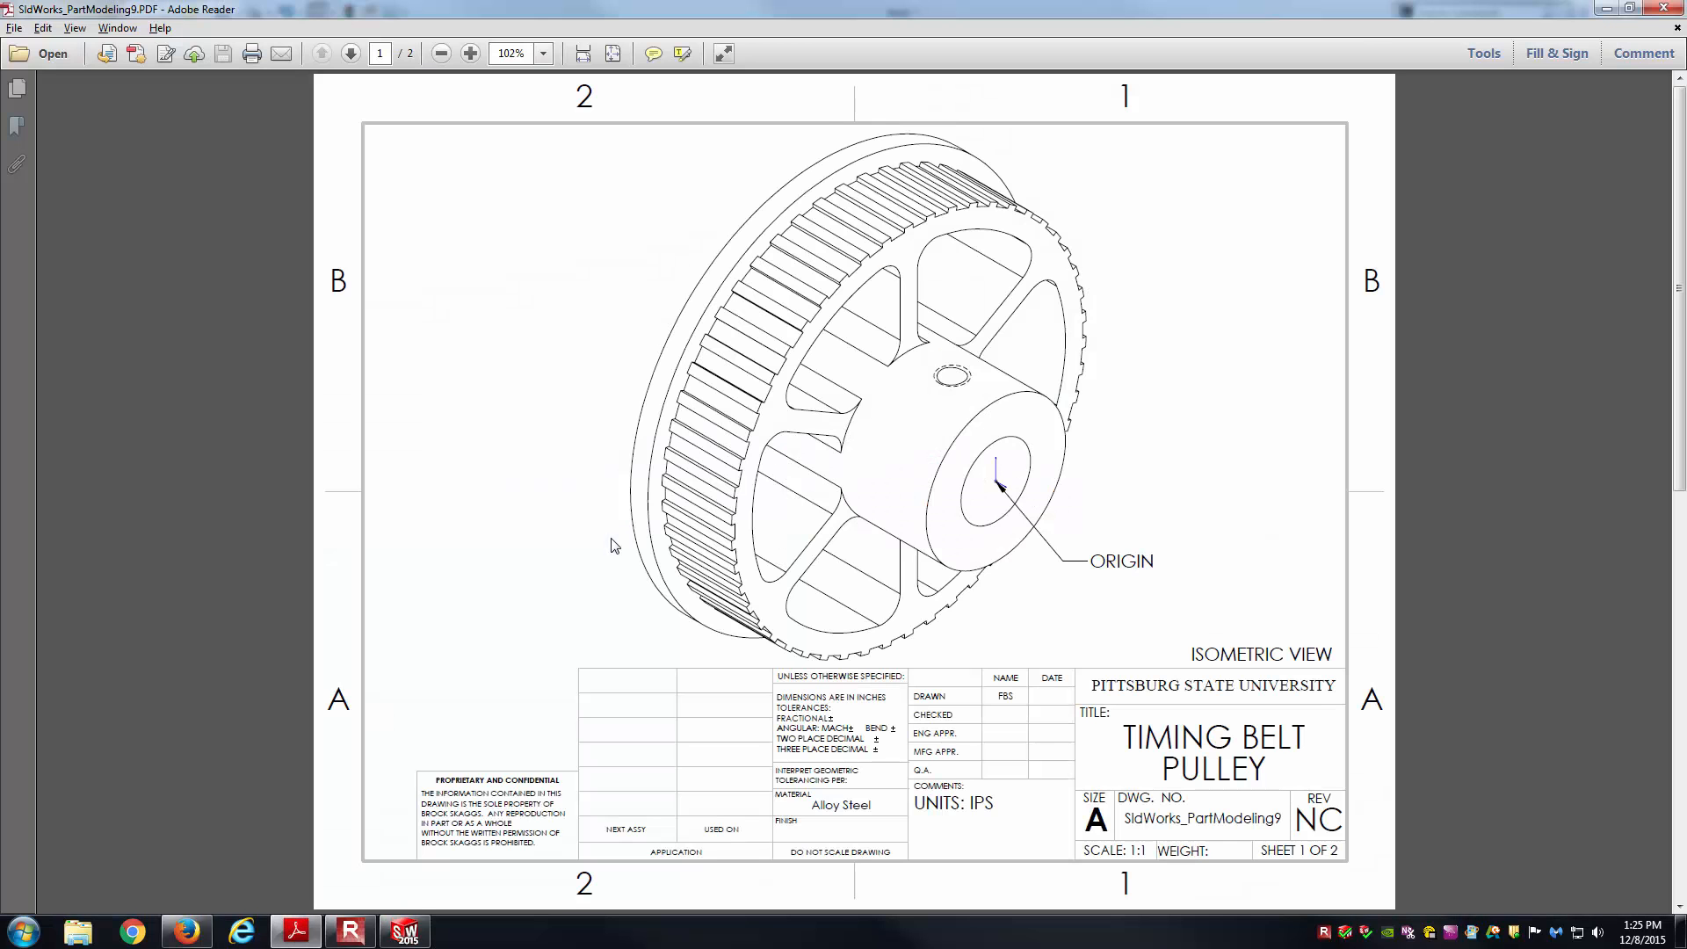
key("alt+Tab")
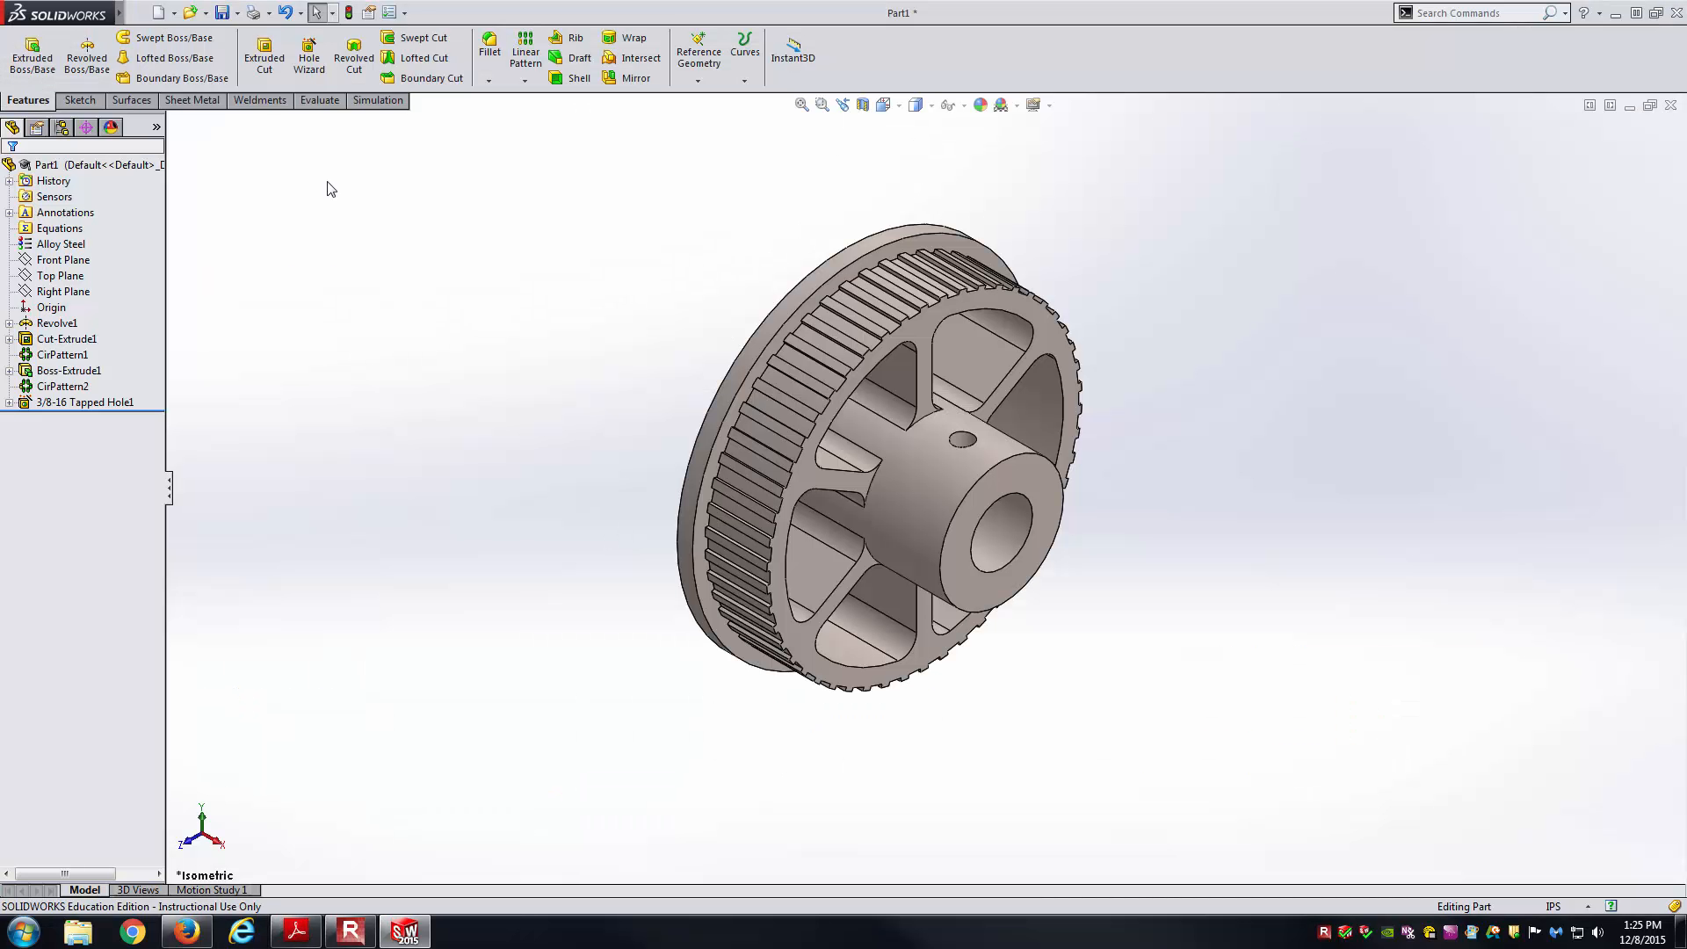
left_click(319, 99)
left_click(122, 55)
Drag the Mass Properties report to the left, clear of the pulley model.
left_click_drag(1000, 214, 353, 167)
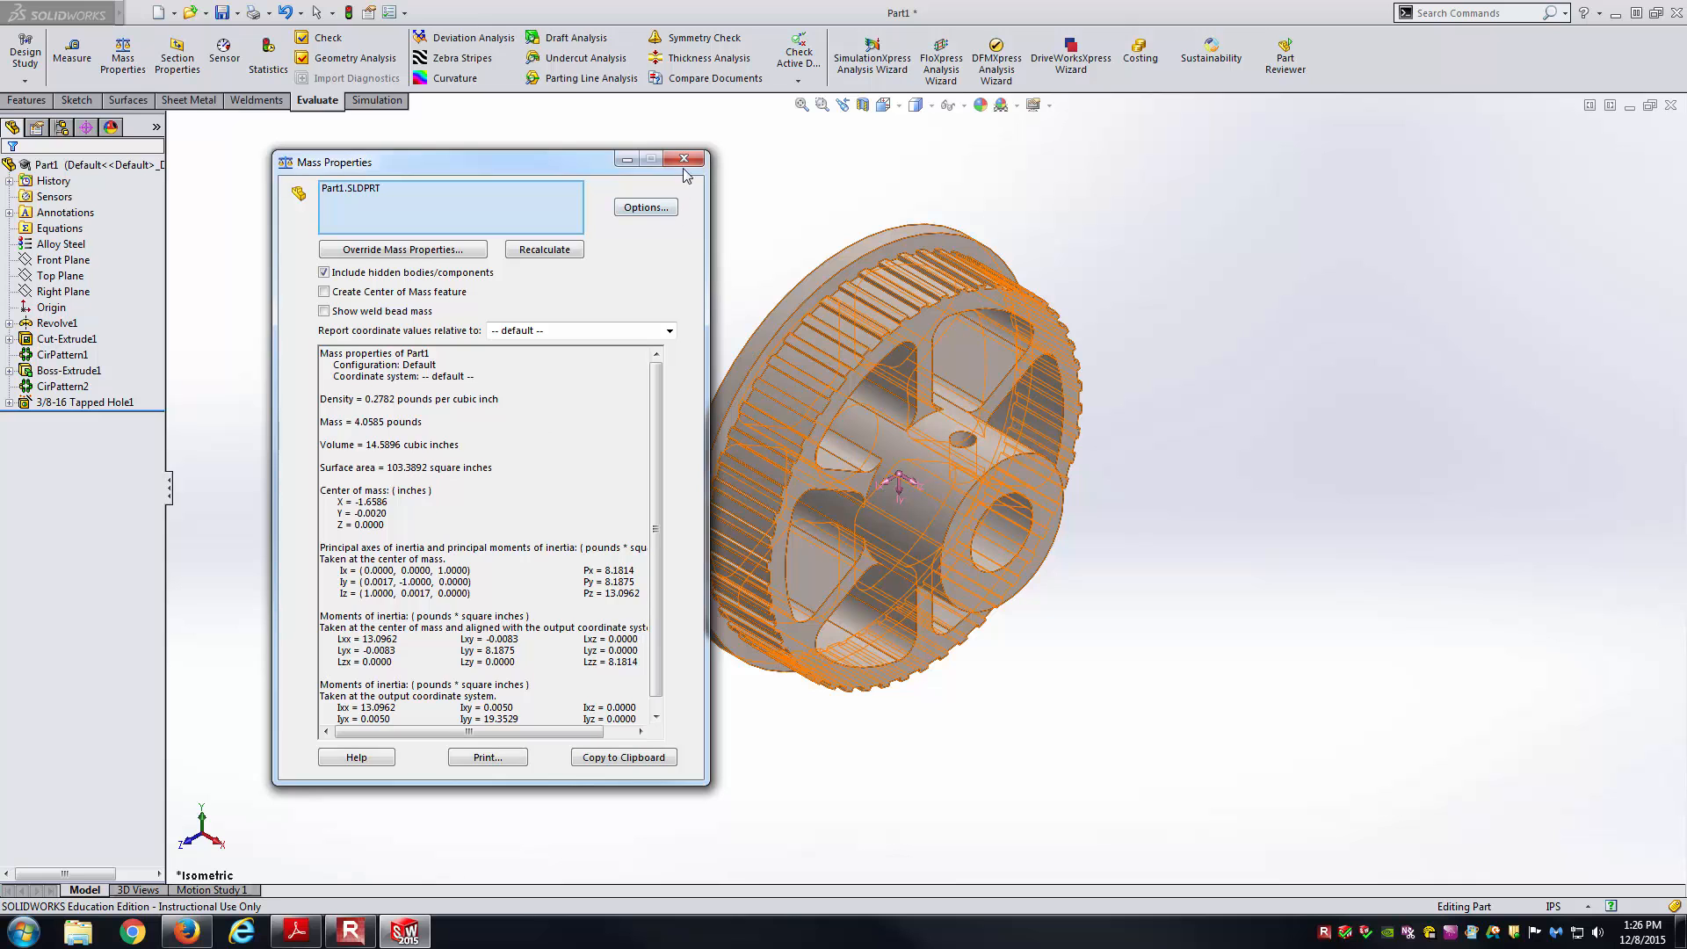
left_click_drag(562, 159, 513, 161)
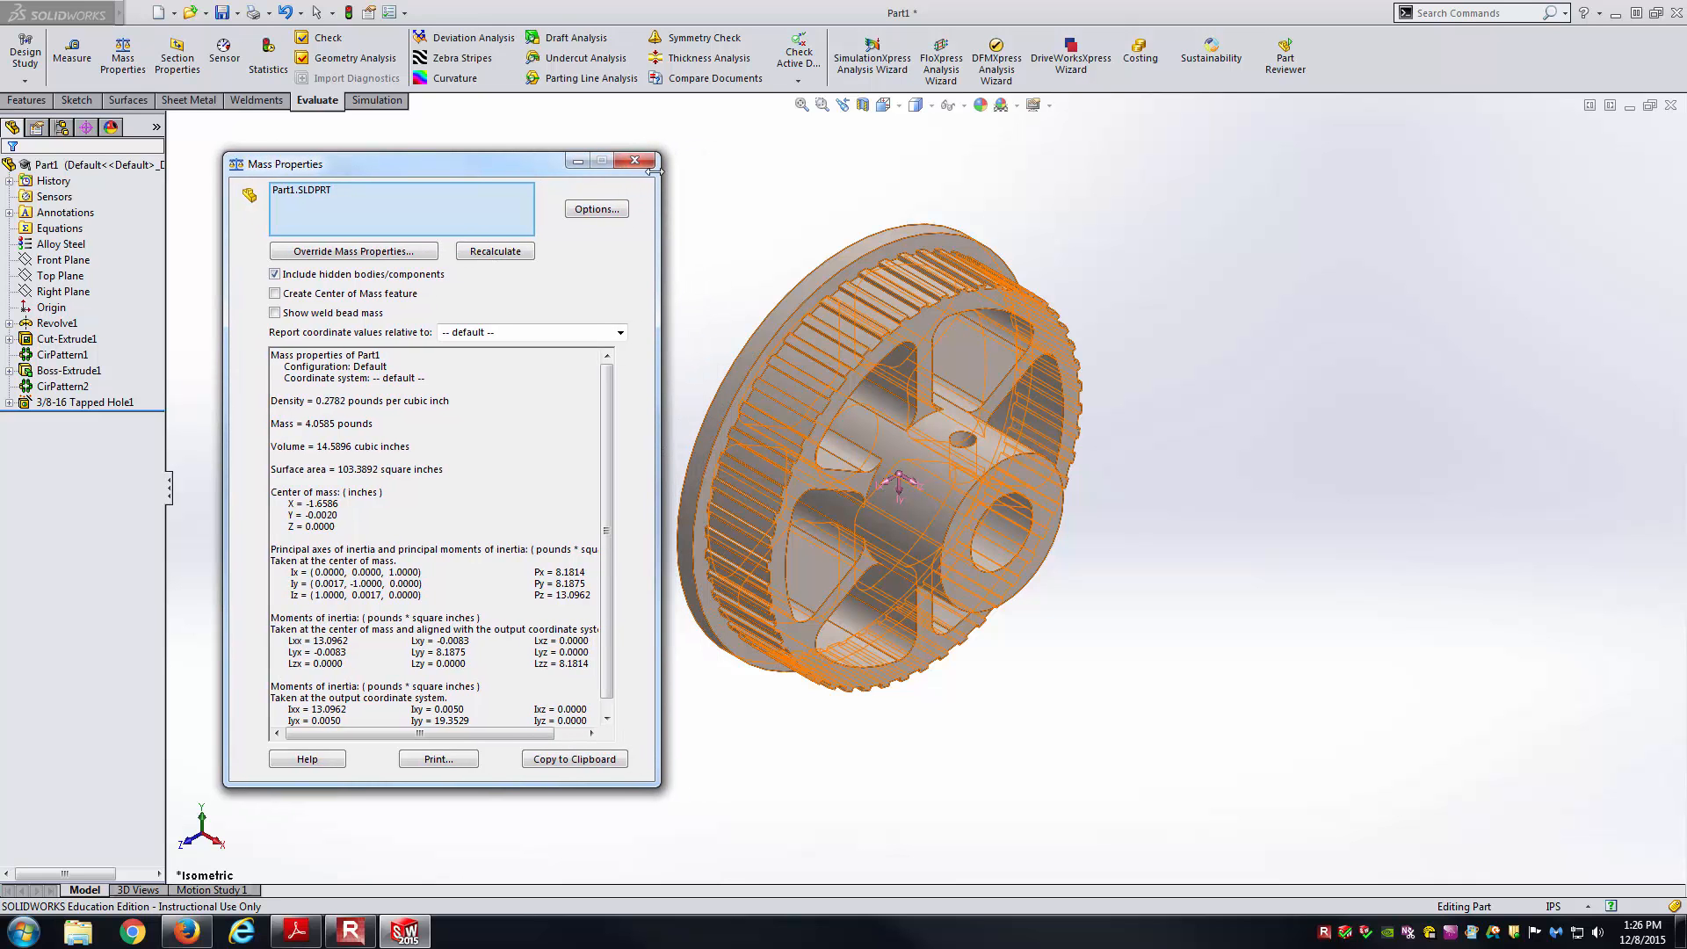